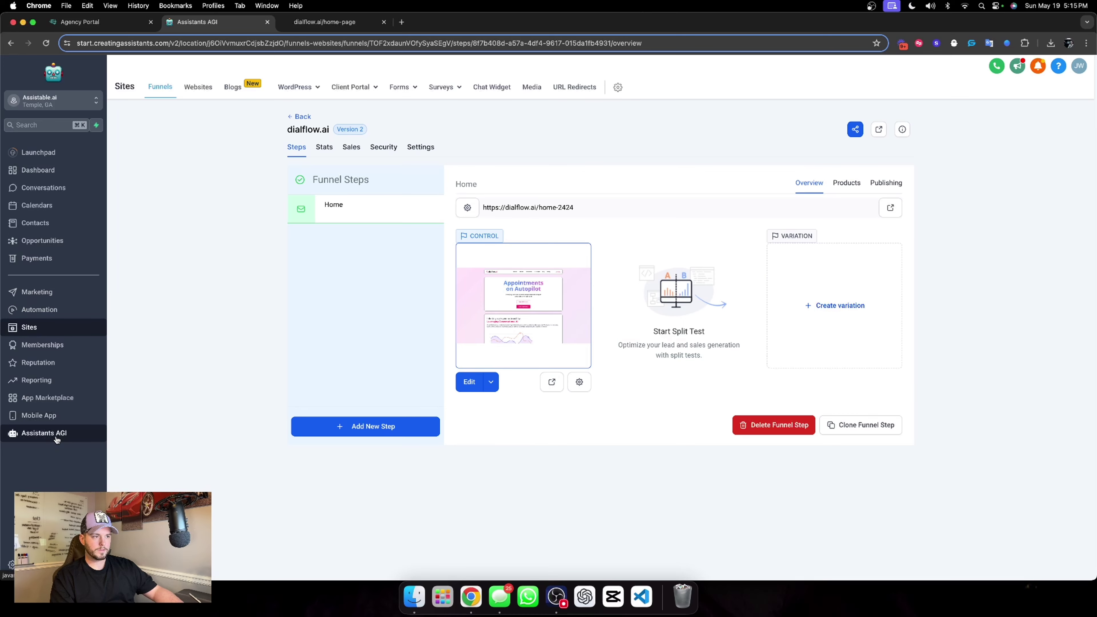
# Under Assistants AGI > Assistants, add a magenta folder named 'Dialflow'.
pyautogui.click(56, 438)
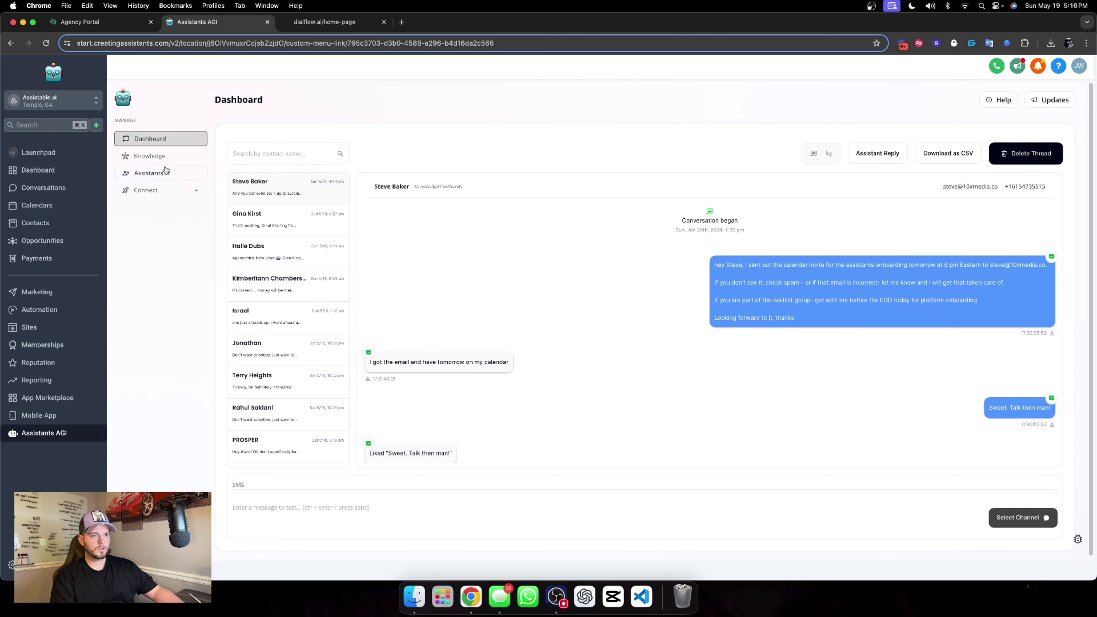
pyautogui.click(165, 171)
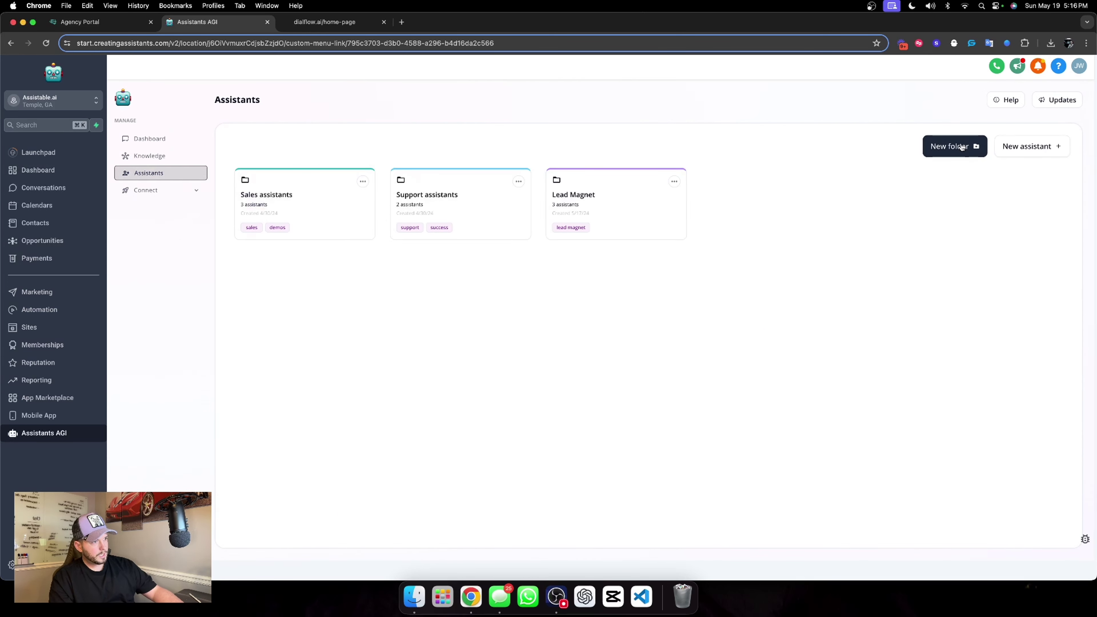
pyautogui.click(951, 150)
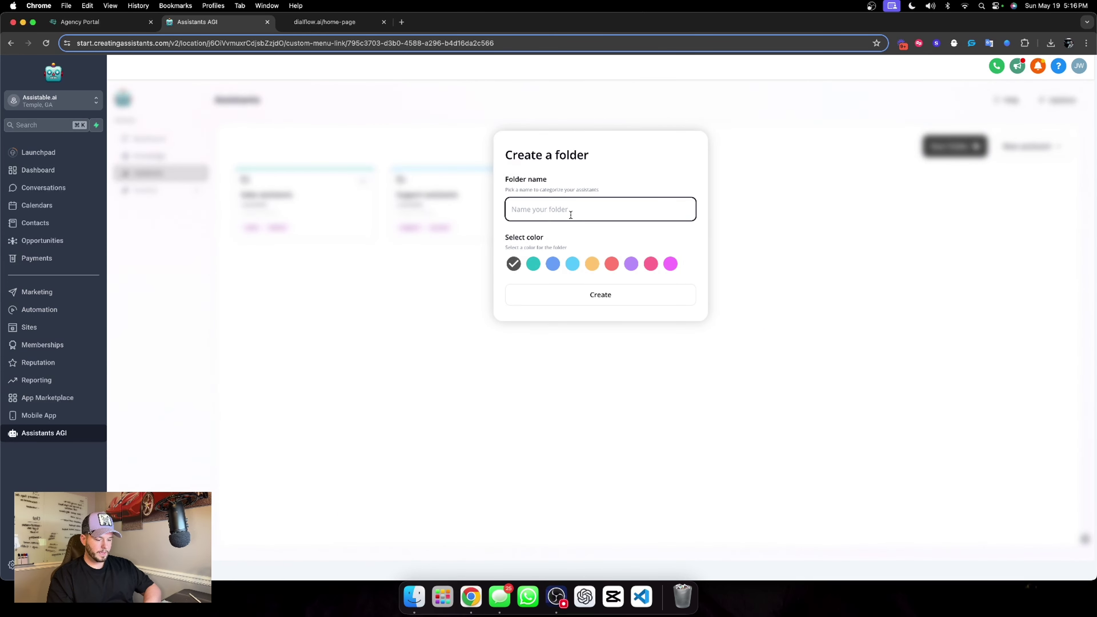
pyautogui.write('Dialflow')
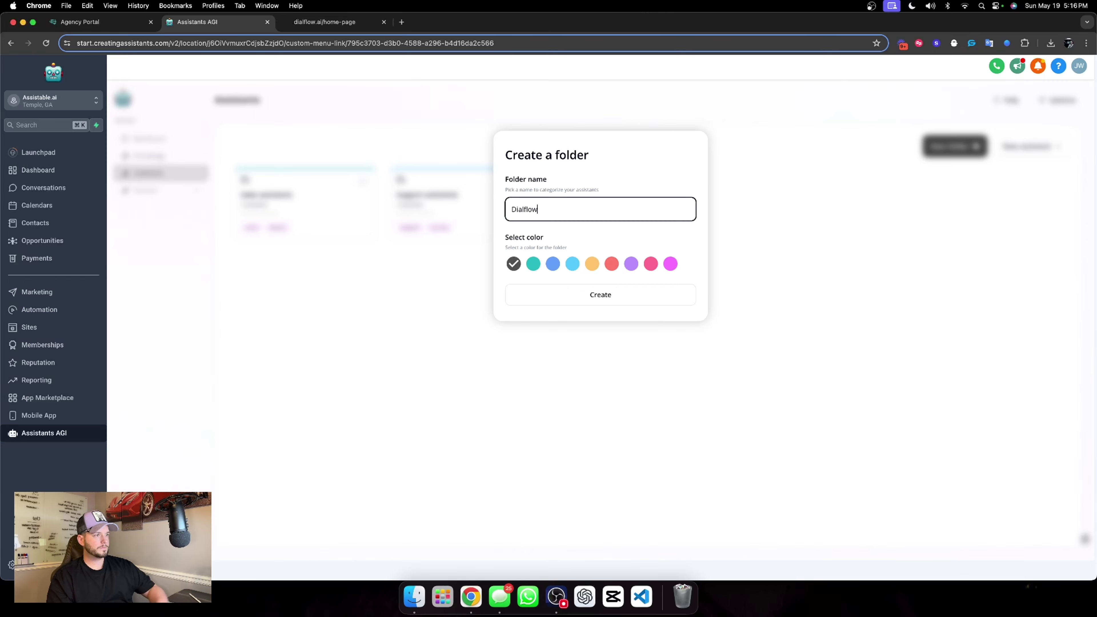
pyautogui.click(670, 264)
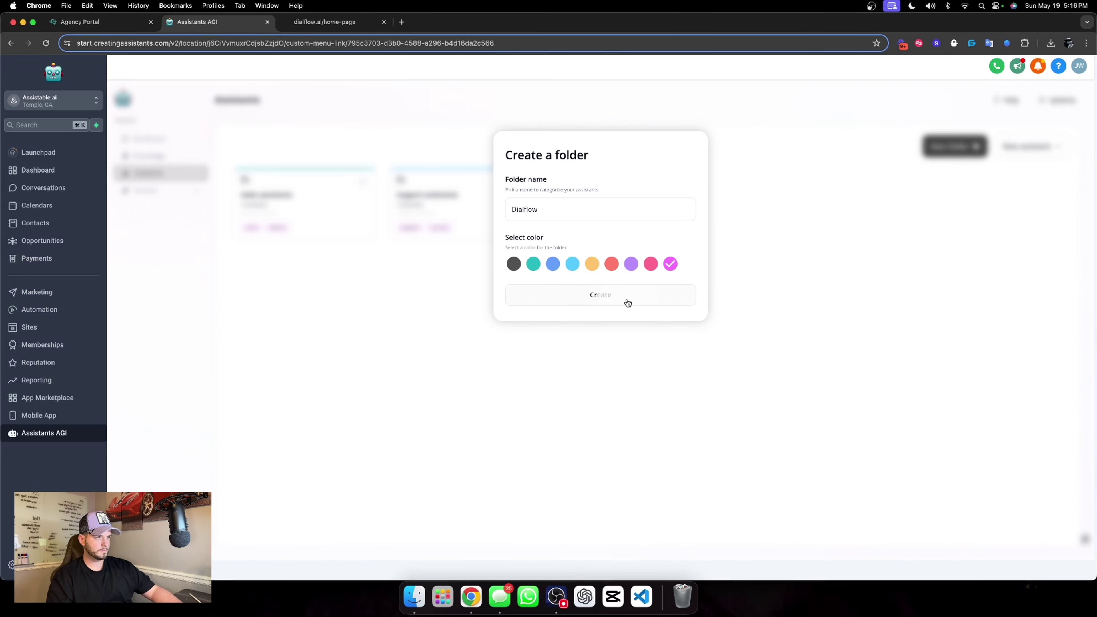
pyautogui.click(628, 303)
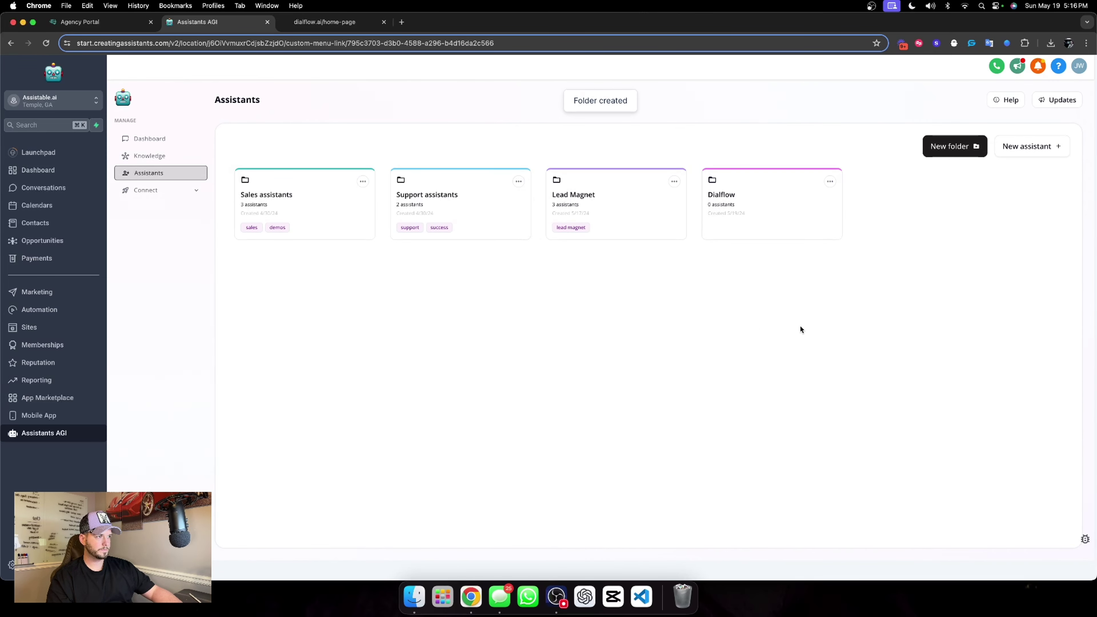
# Create a blank chat assistant and an inbound/outbound phone assistant.
pyautogui.click(1020, 149)
pyautogui.click(359, 272)
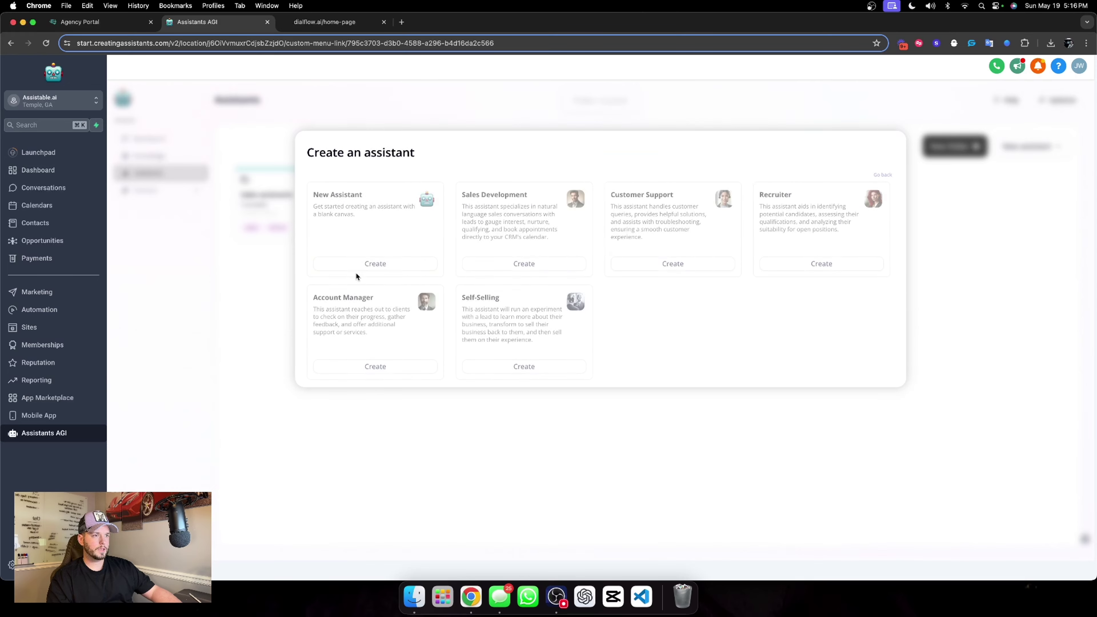
pyautogui.click(363, 265)
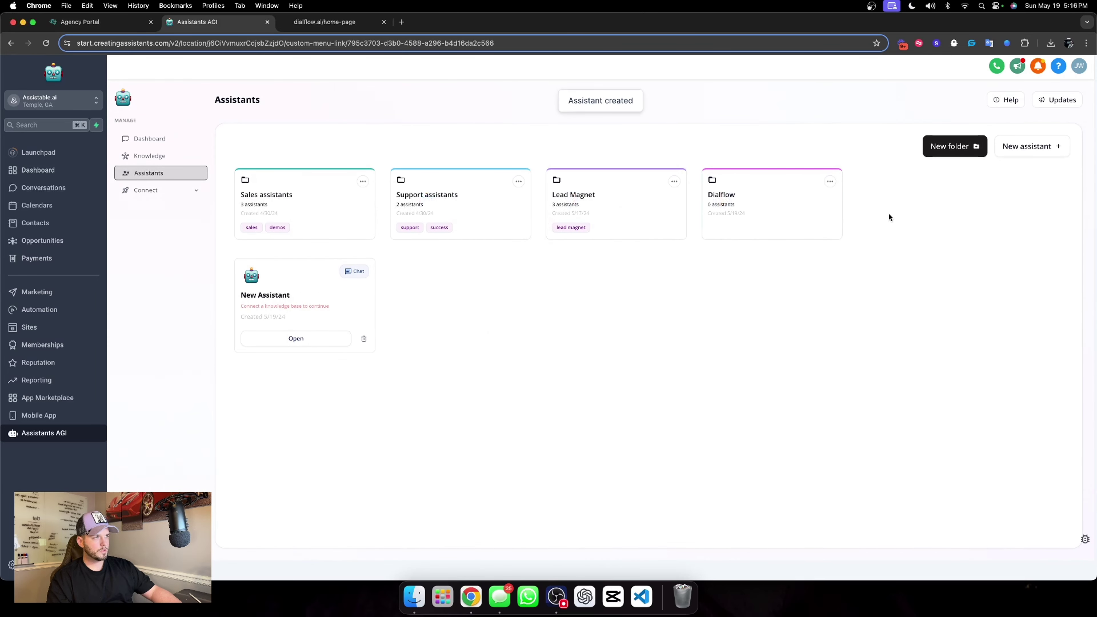
pyautogui.click(998, 150)
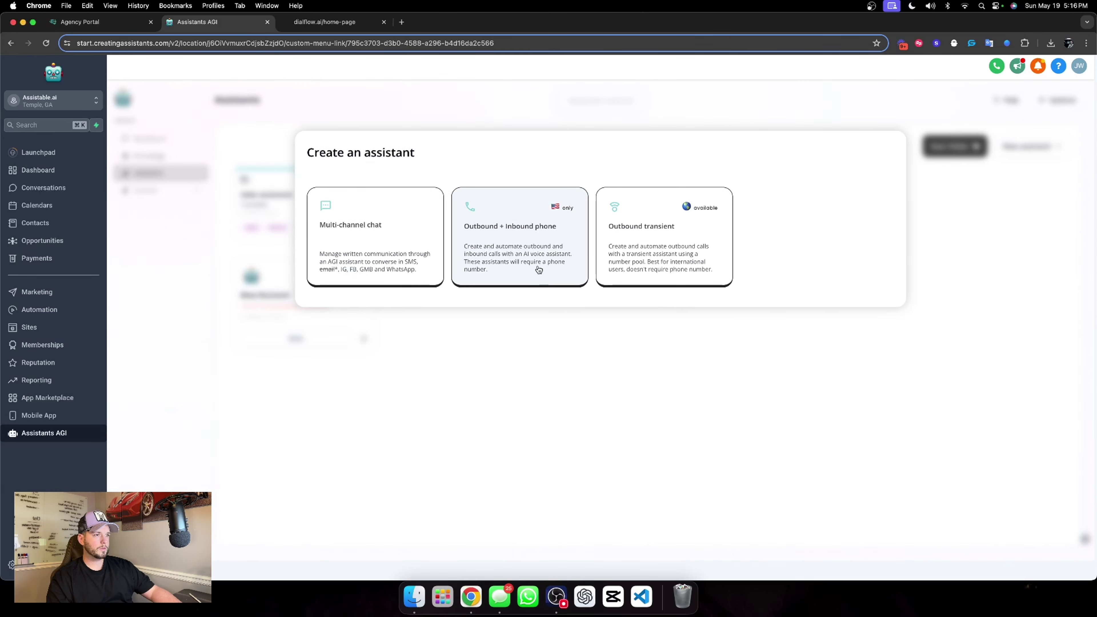
pyautogui.click(538, 267)
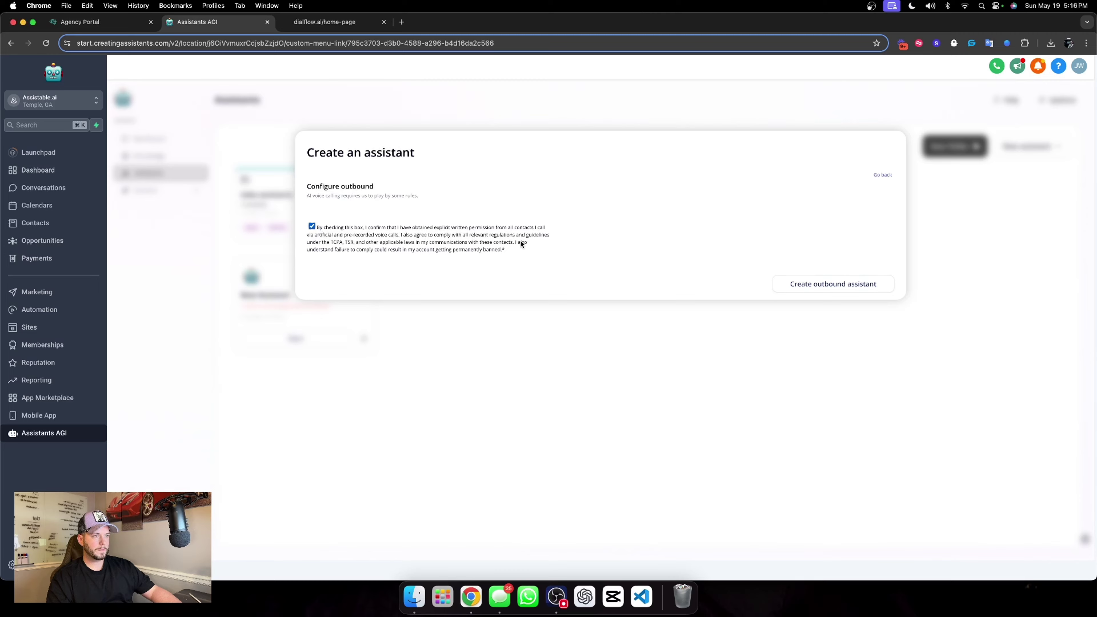
pyautogui.click(794, 280)
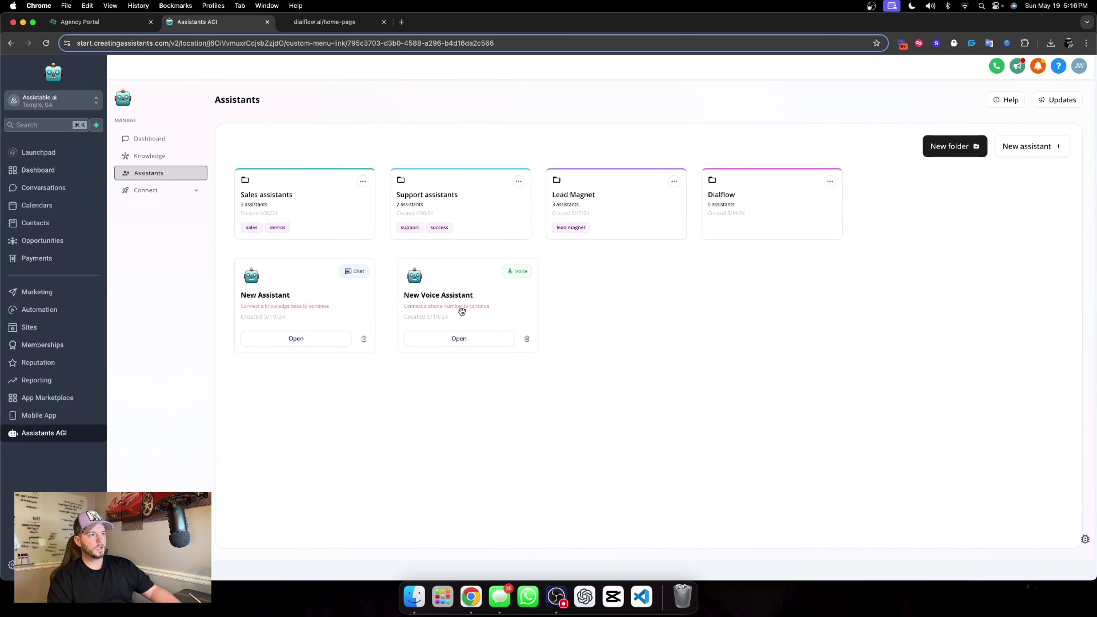
# Move the voice and chat assistants into the Dialflow folder and open it.
pyautogui.moveTo(461, 311); pyautogui.dragTo(741, 238)
pyautogui.moveTo(344, 293); pyautogui.dragTo(779, 228)
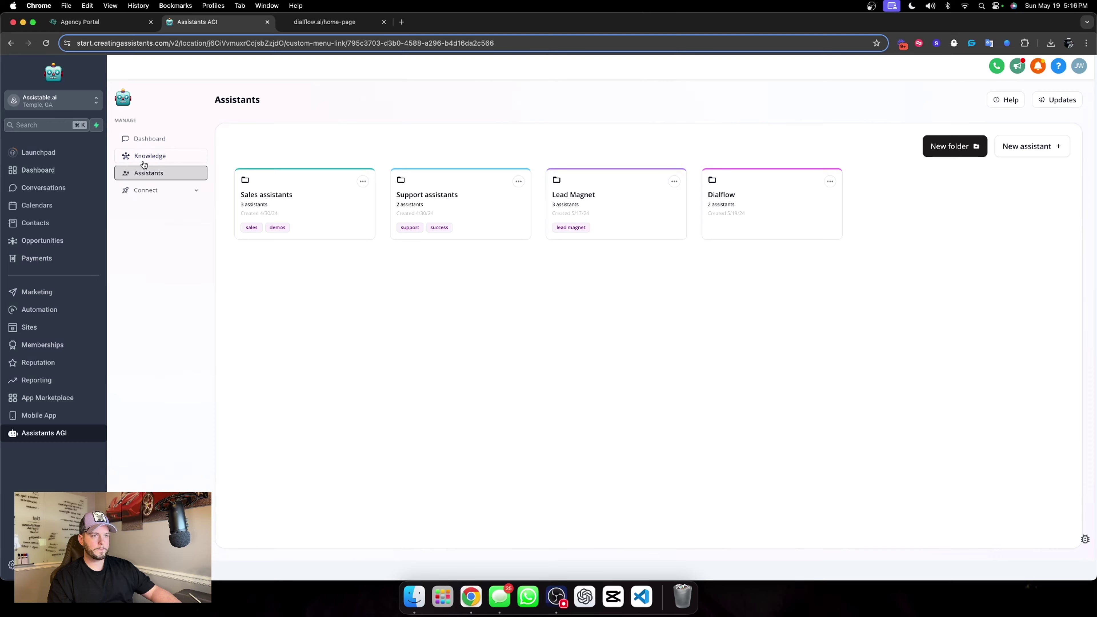
pyautogui.click(793, 203)
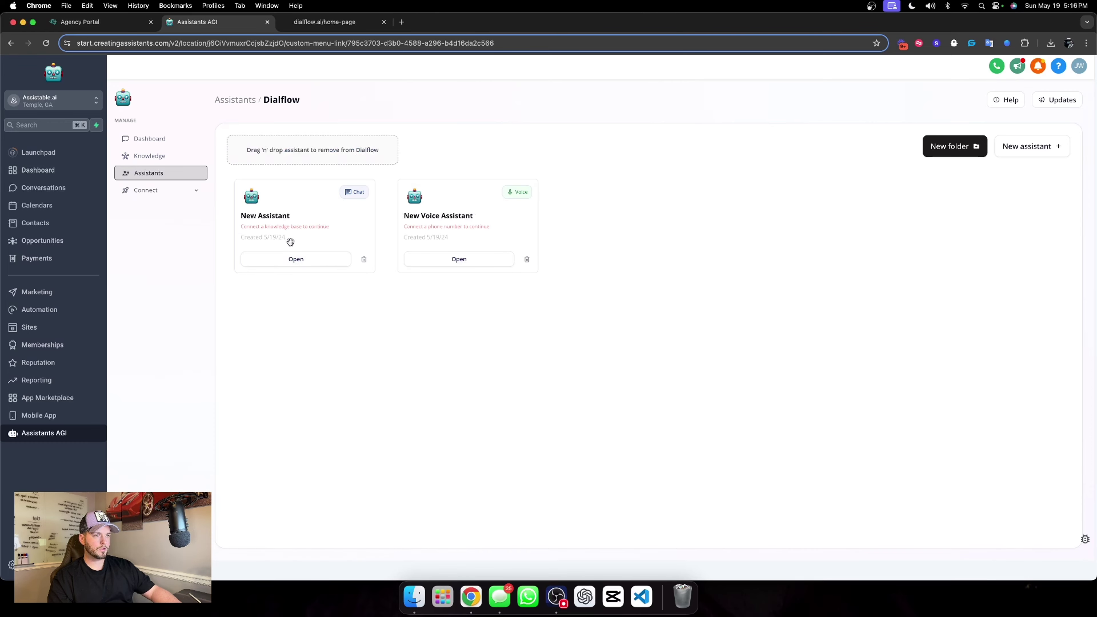
# Set internal name 'Chat Widget AI', display name 'HAIle' and a Casual personality.
pyautogui.click(261, 264)
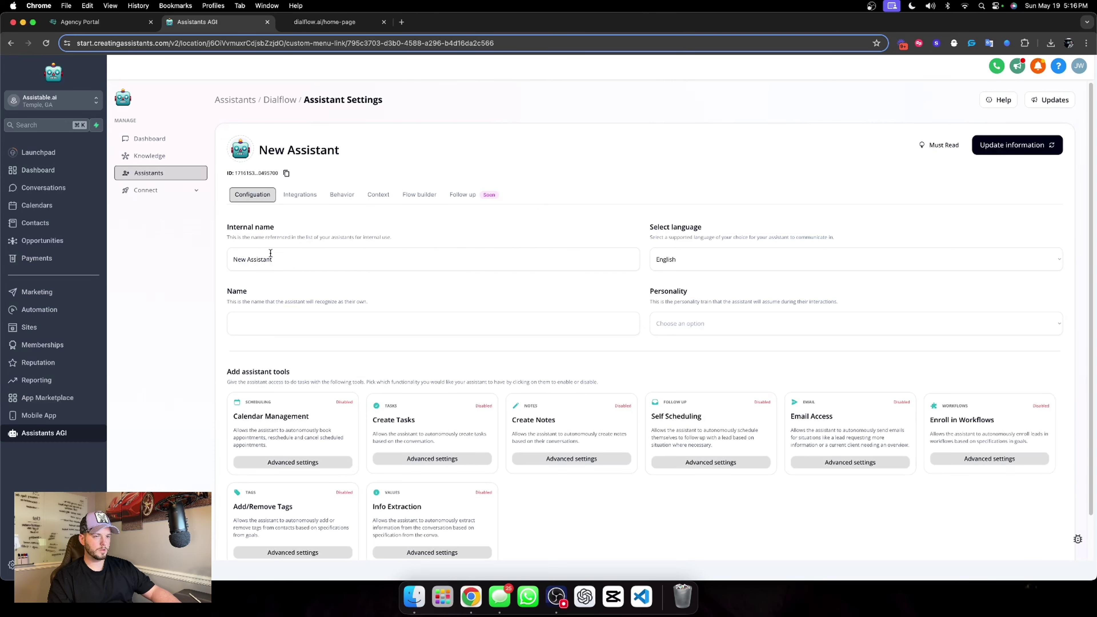
pyautogui.tripleClick(333, 263)
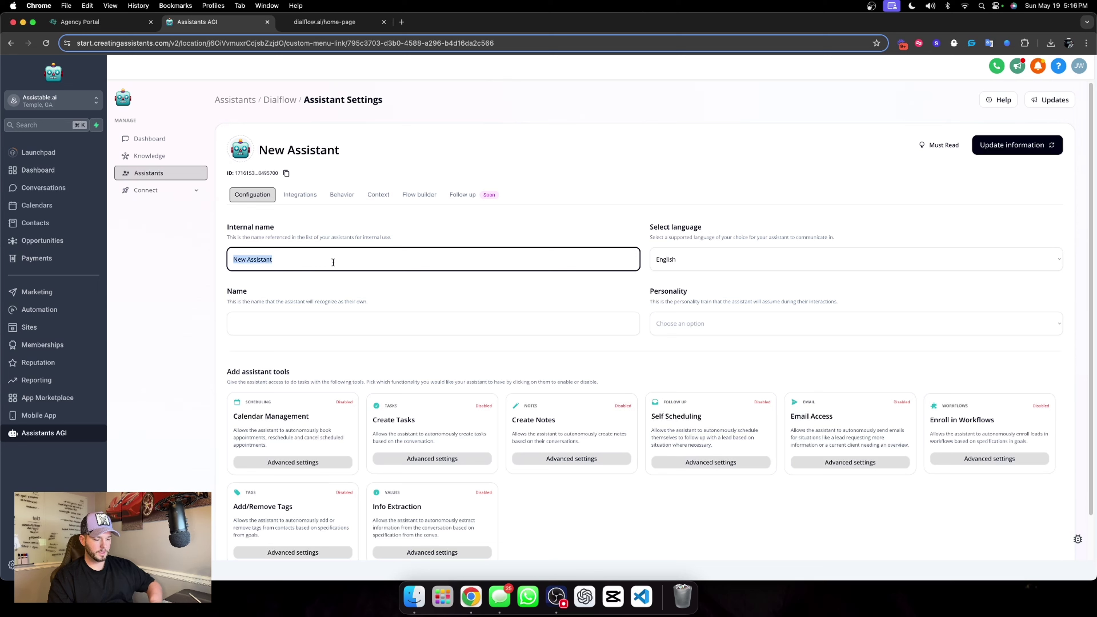
pyautogui.write('Chat Widget ')
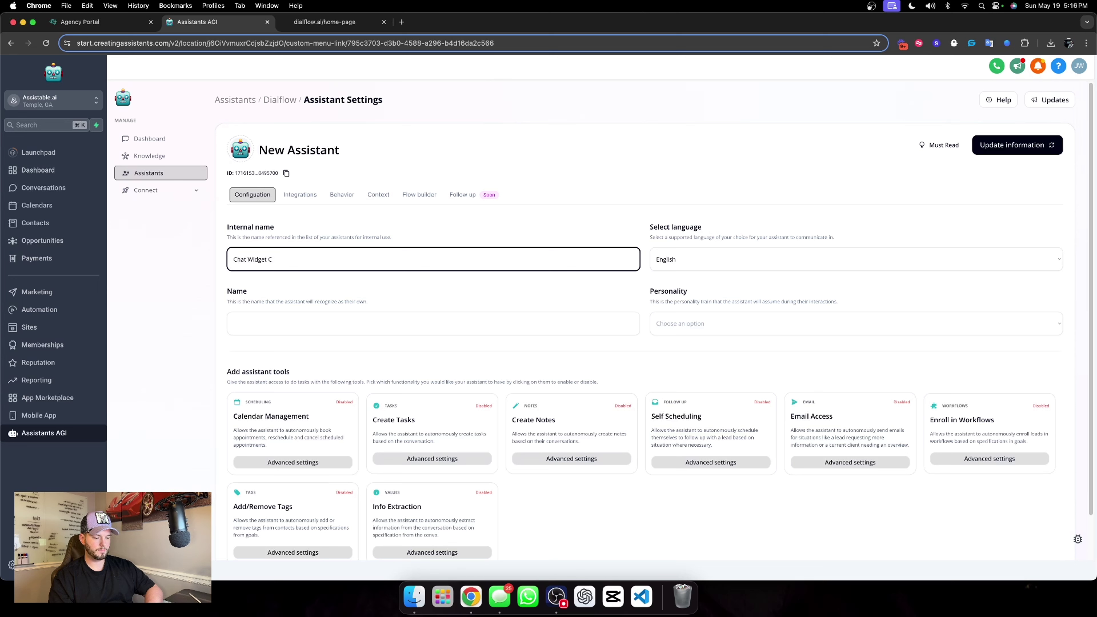
pyautogui.write('AI')
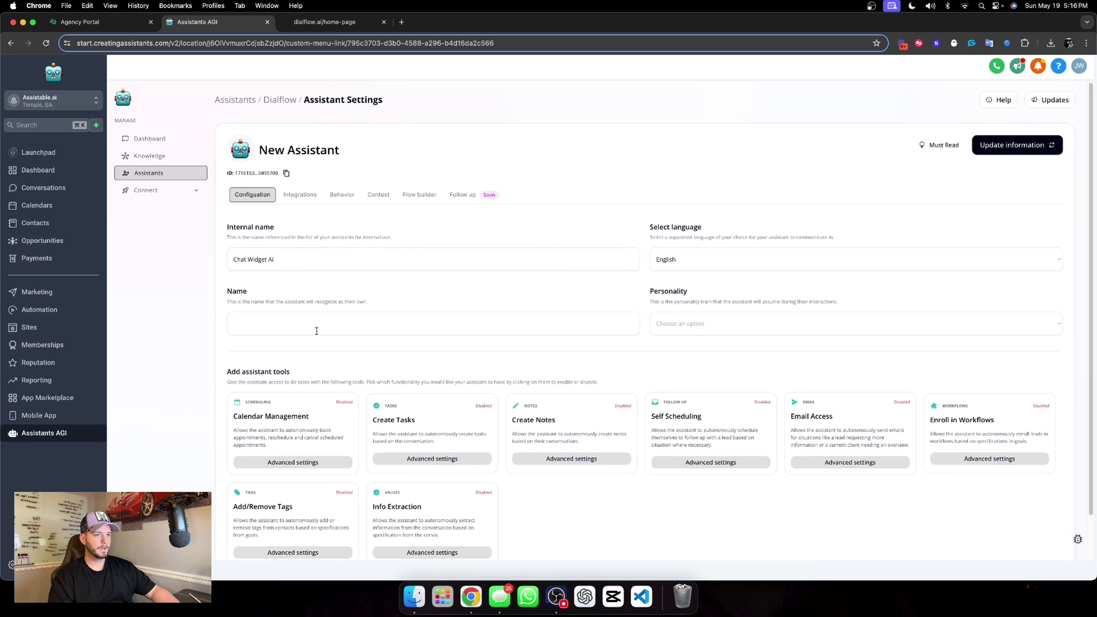
pyautogui.click(295, 329)
pyautogui.write('HAI')
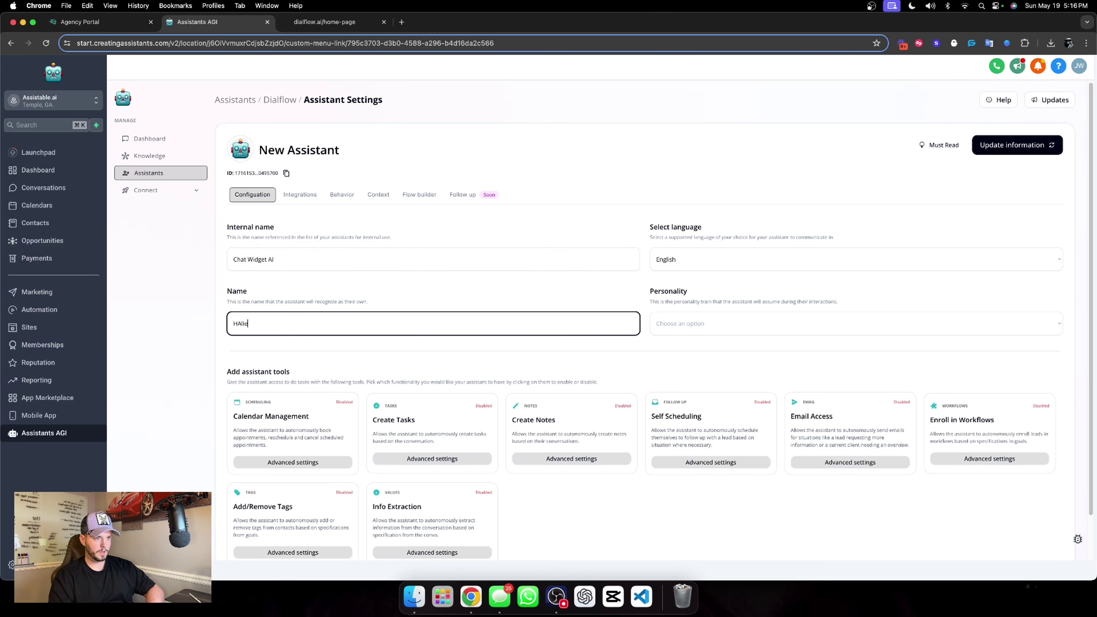
pyautogui.write('le')
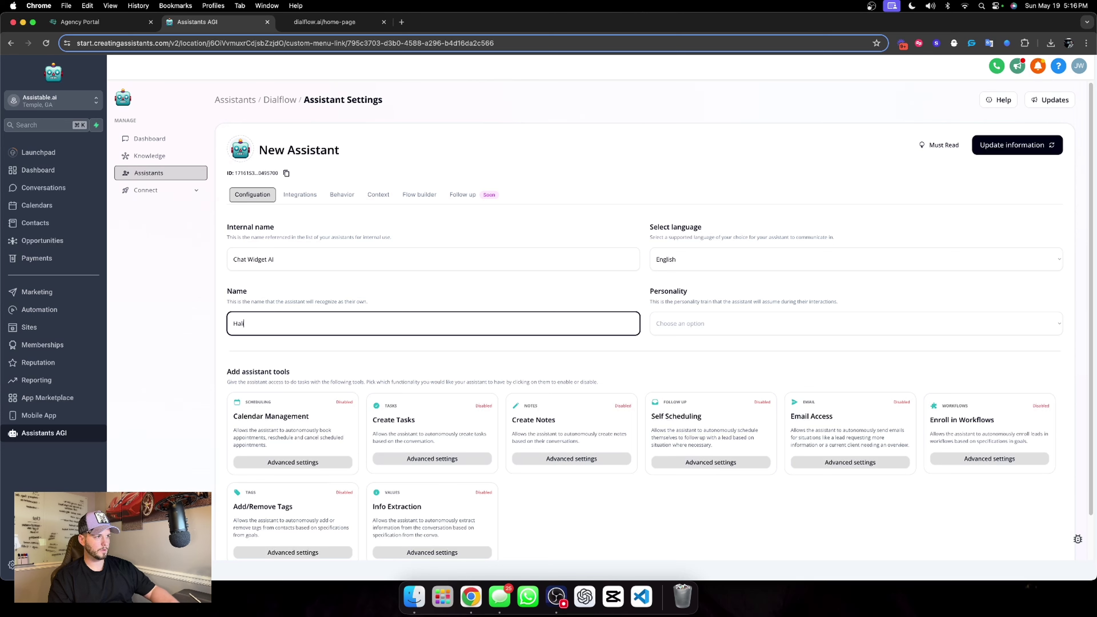
pyautogui.click(730, 322)
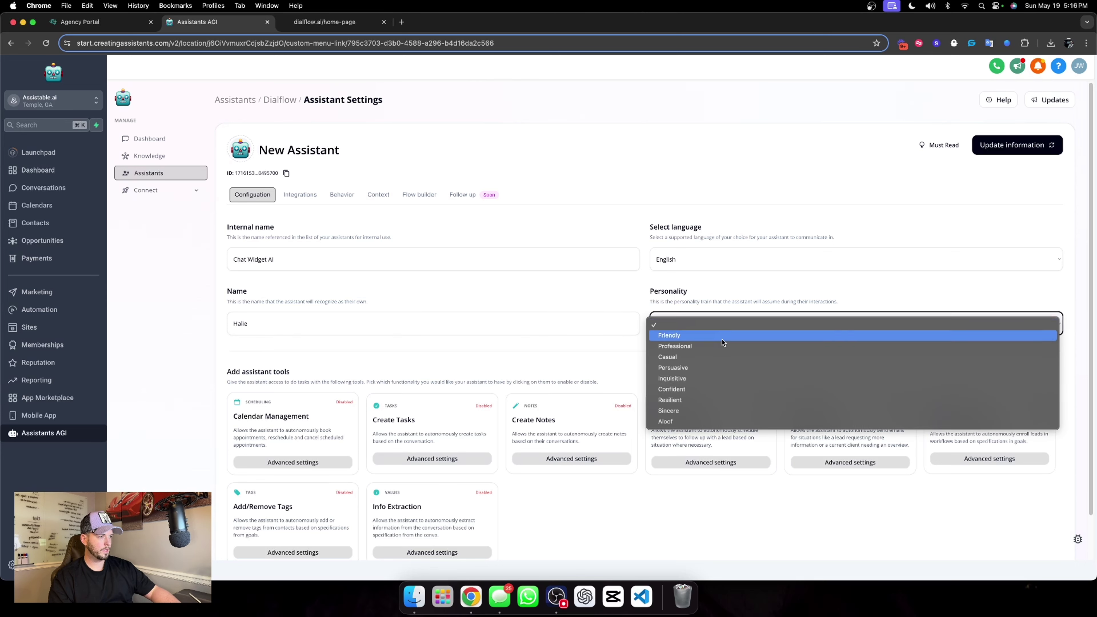
pyautogui.click(674, 356)
# Enable Calendar Management, Create Tasks, Create Notes, Enroll in Workflows, Info Extraction and Add/Remove Tags tools.
pyautogui.scroll(-2, 587, 296)
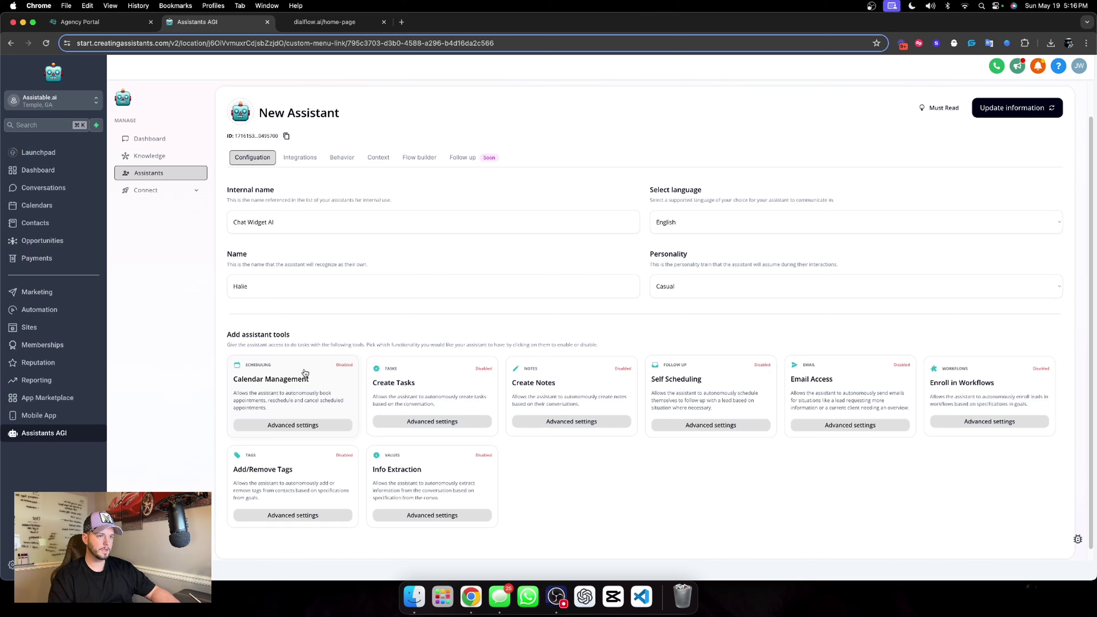
pyautogui.click(298, 394)
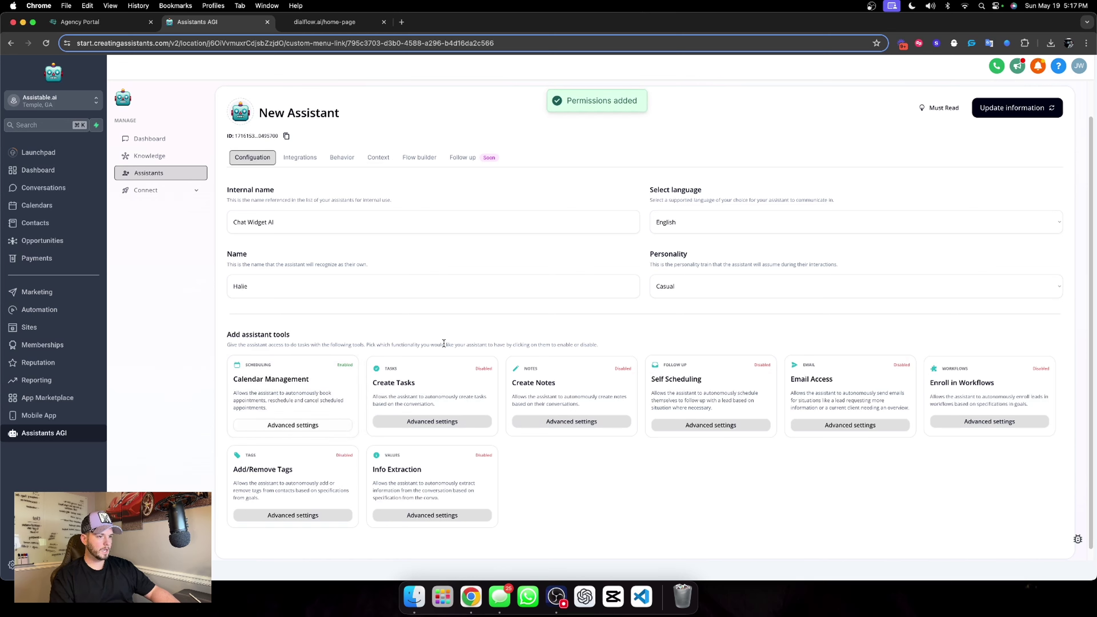
pyautogui.click(449, 374)
pyautogui.click(577, 377)
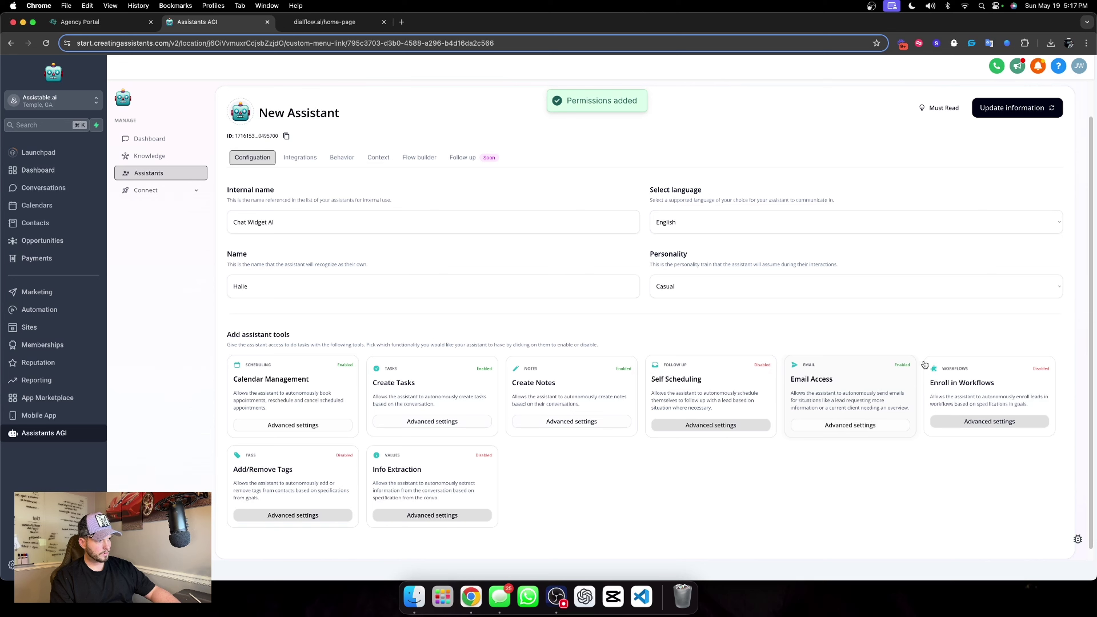
pyautogui.click(983, 392)
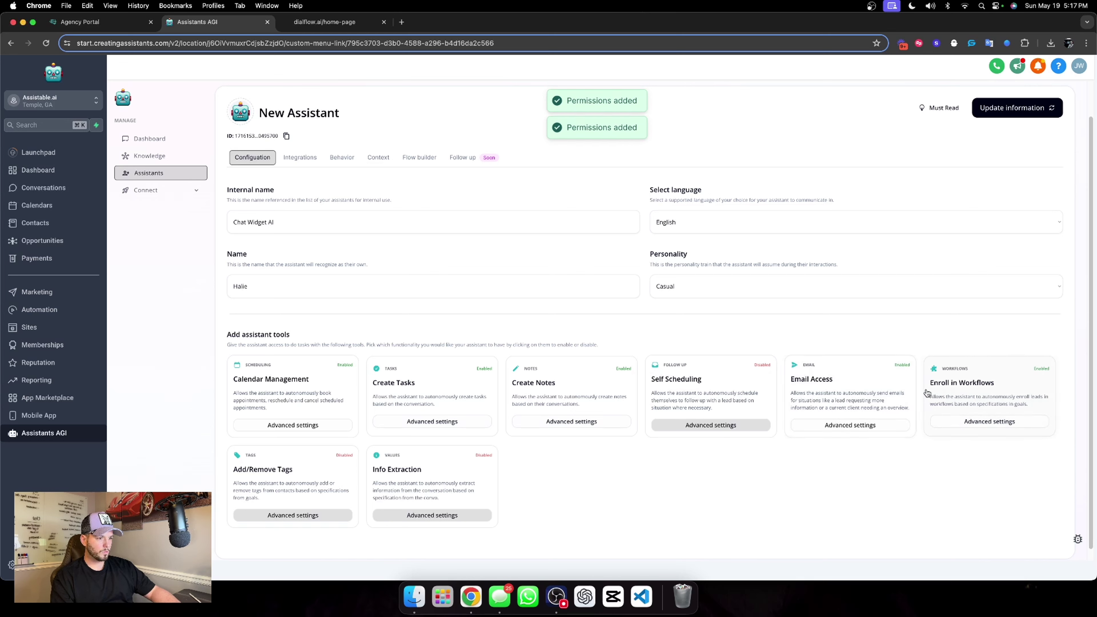
pyautogui.click(452, 479)
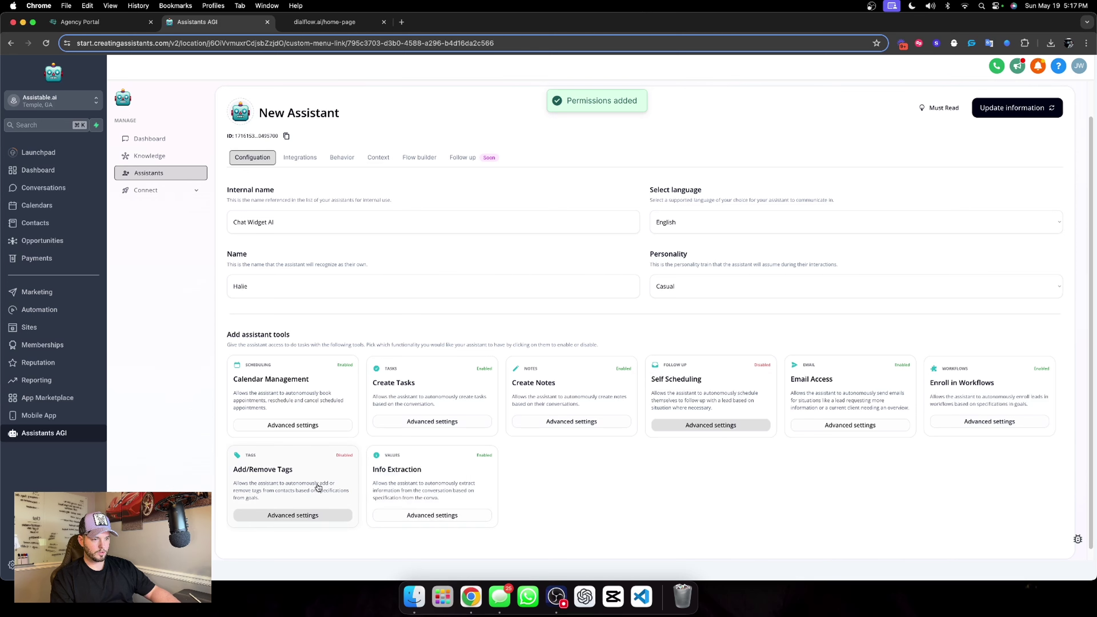
pyautogui.click(295, 481)
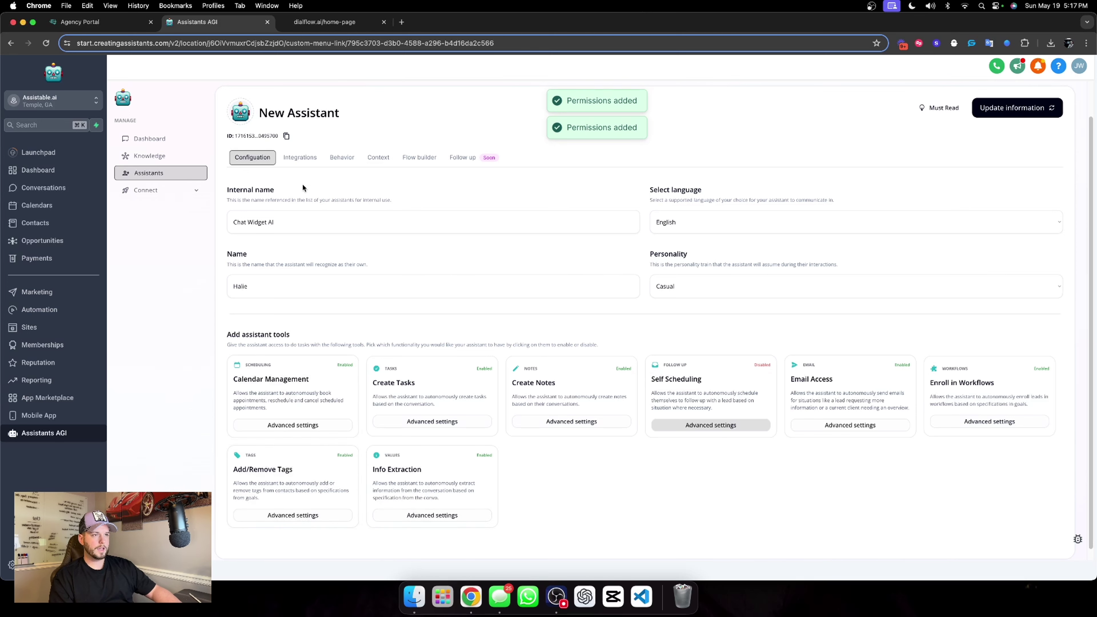
# Attach the Assistable.ai knowledge base, set message queuing to 0 and save.
pyautogui.click(308, 162)
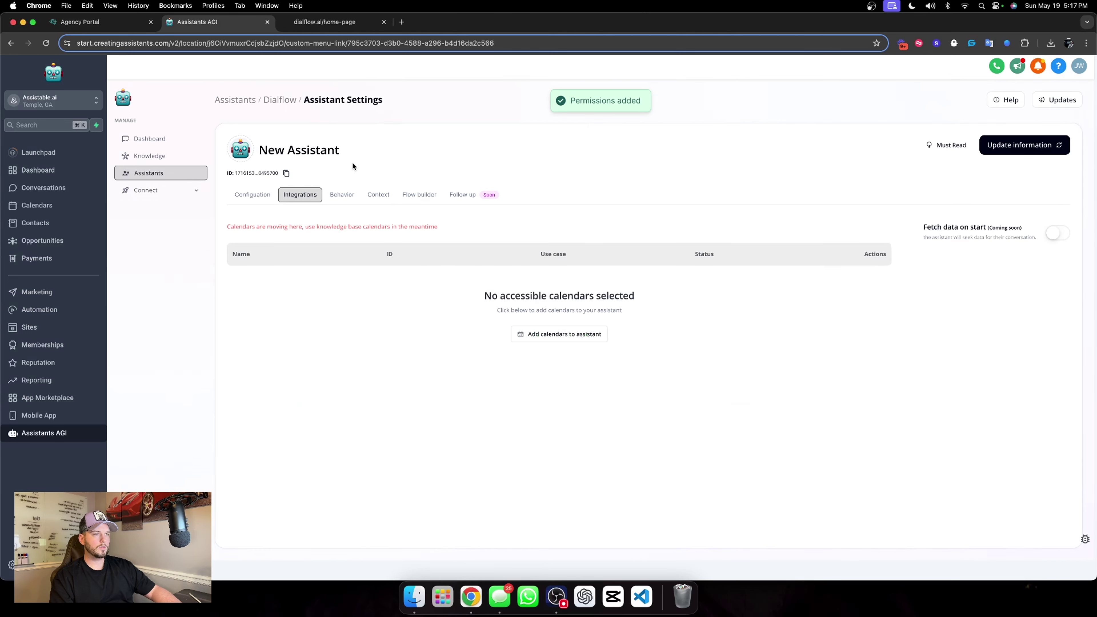
pyautogui.click(346, 194)
pyautogui.click(291, 260)
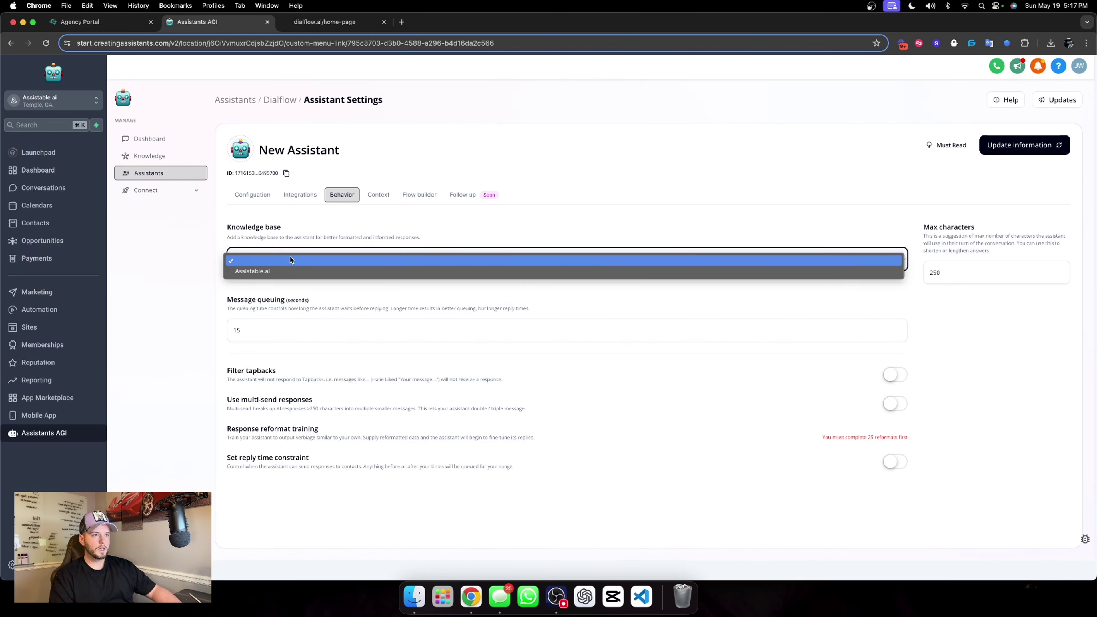
pyautogui.click(289, 270)
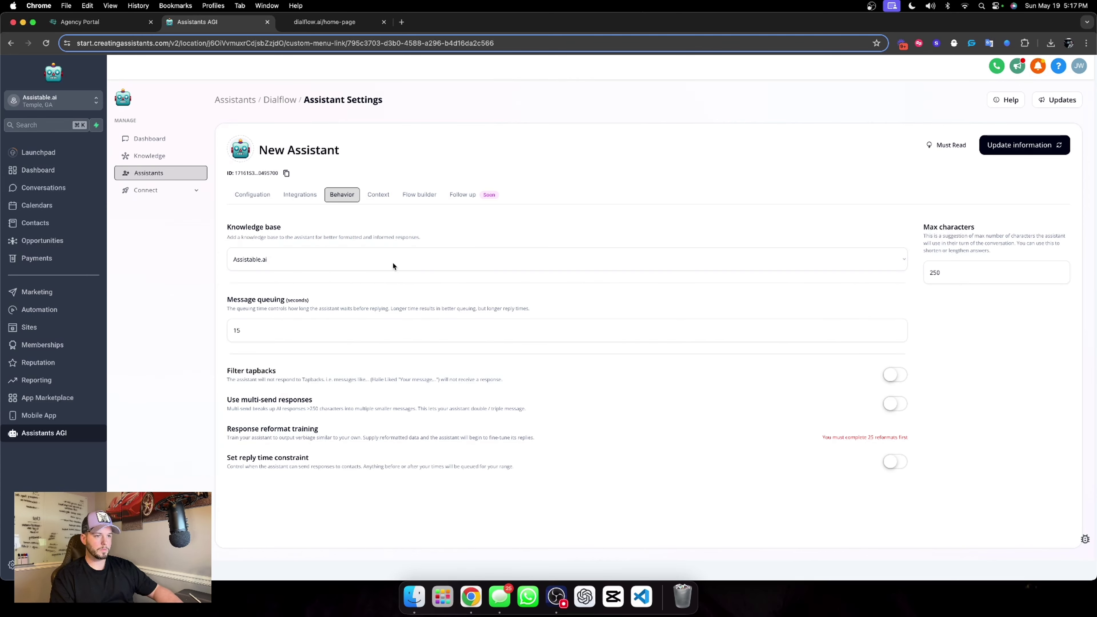
pyautogui.doubleClick(254, 335)
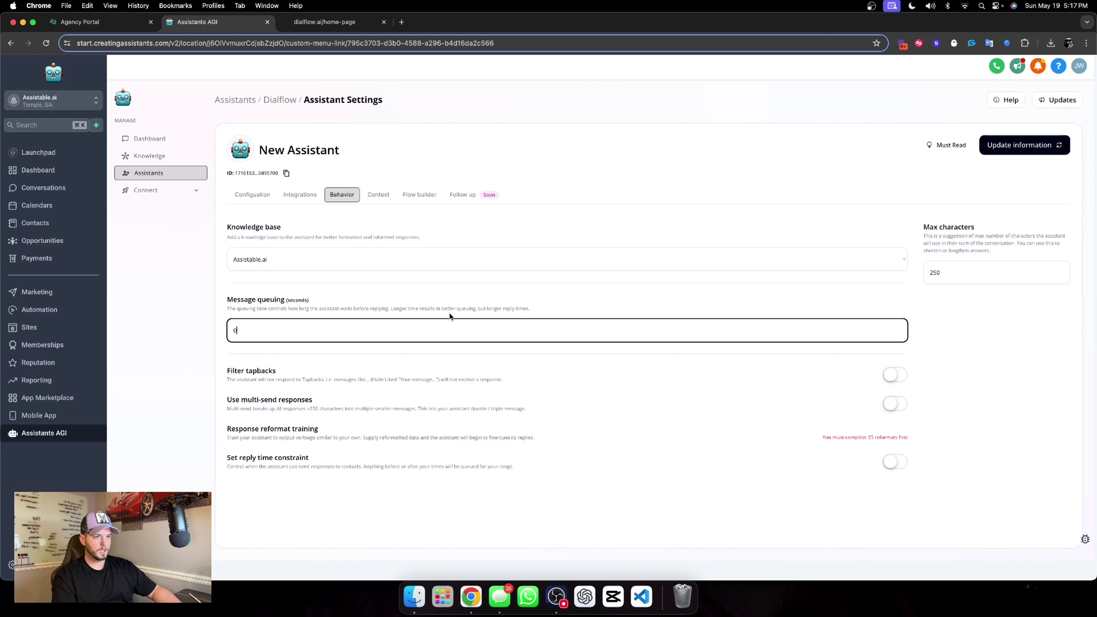
pyautogui.write('0')
pyautogui.click(1002, 149)
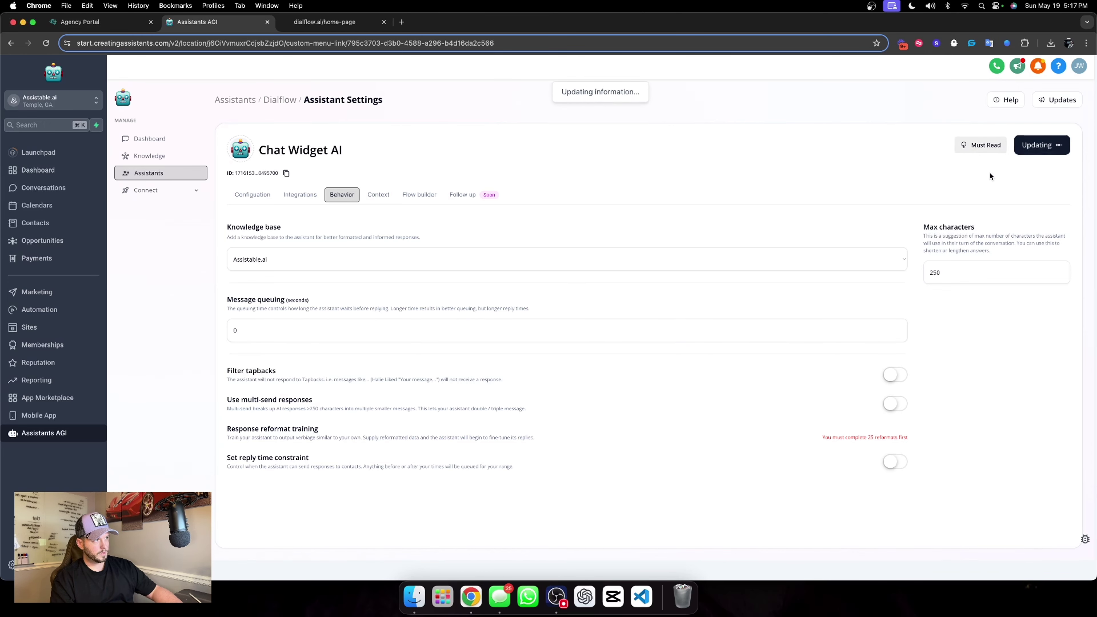
# Set max characters to 125, turn on multi-send responses, and save.
pyautogui.doubleClick(950, 267)
pyautogui.write('12')
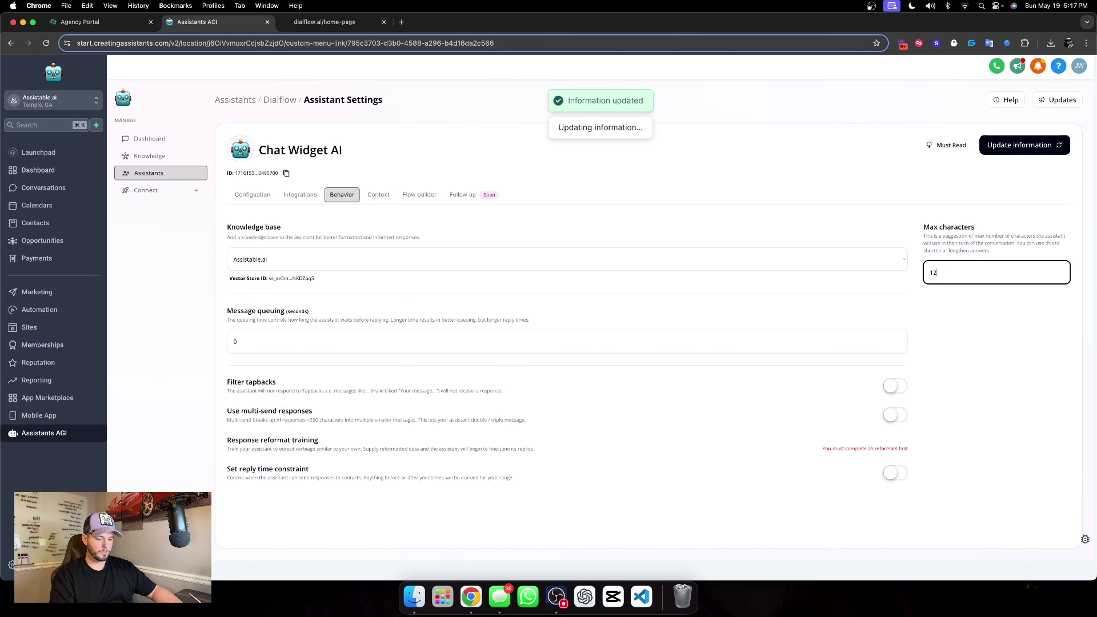
pyautogui.write('5')
pyautogui.click(951, 298)
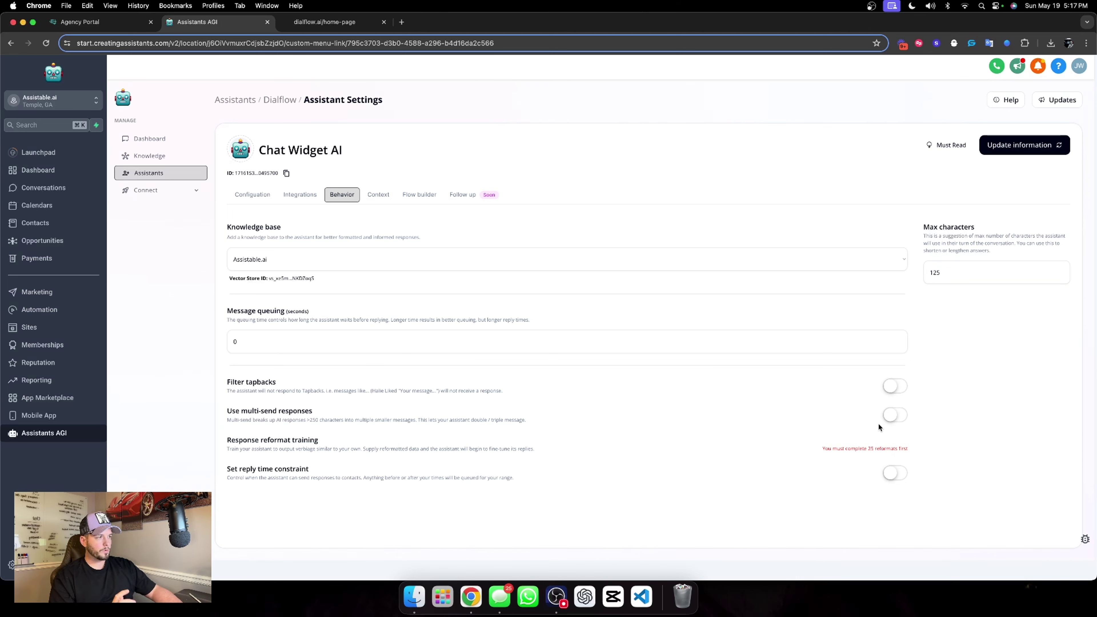
pyautogui.click(890, 416)
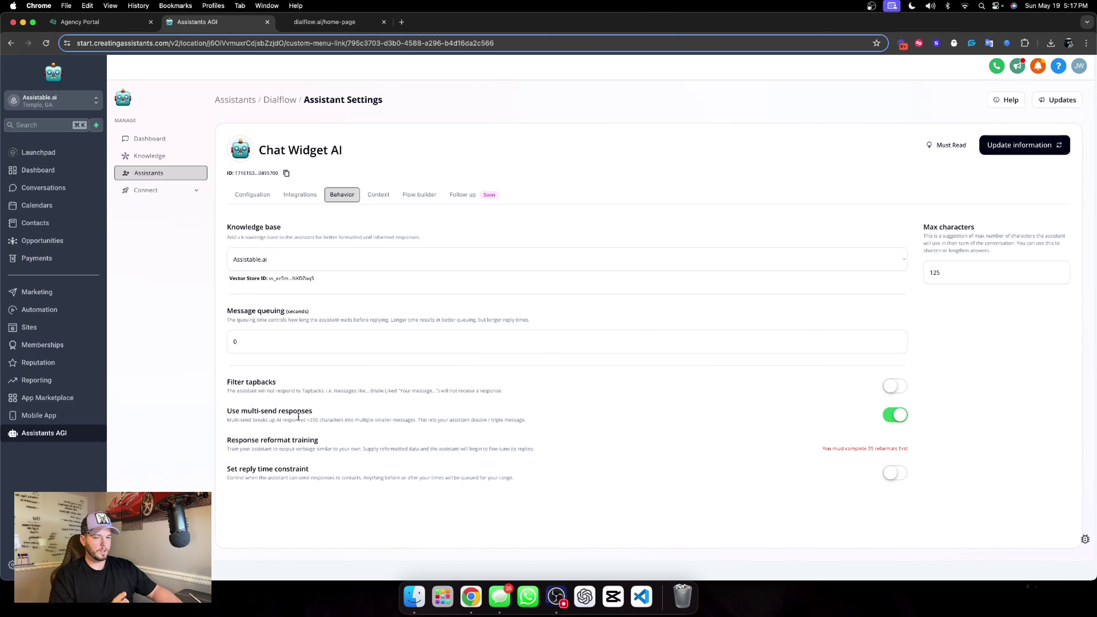
pyautogui.click(999, 152)
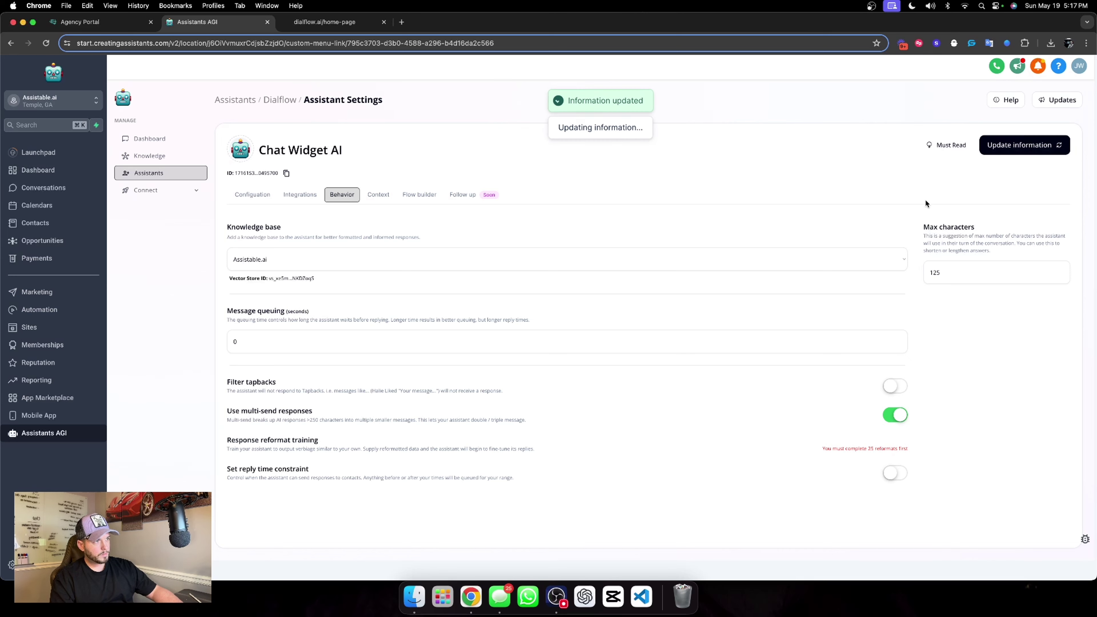
# On the Context tab, set the job title to 'Sales development rep'.
pyautogui.click(378, 196)
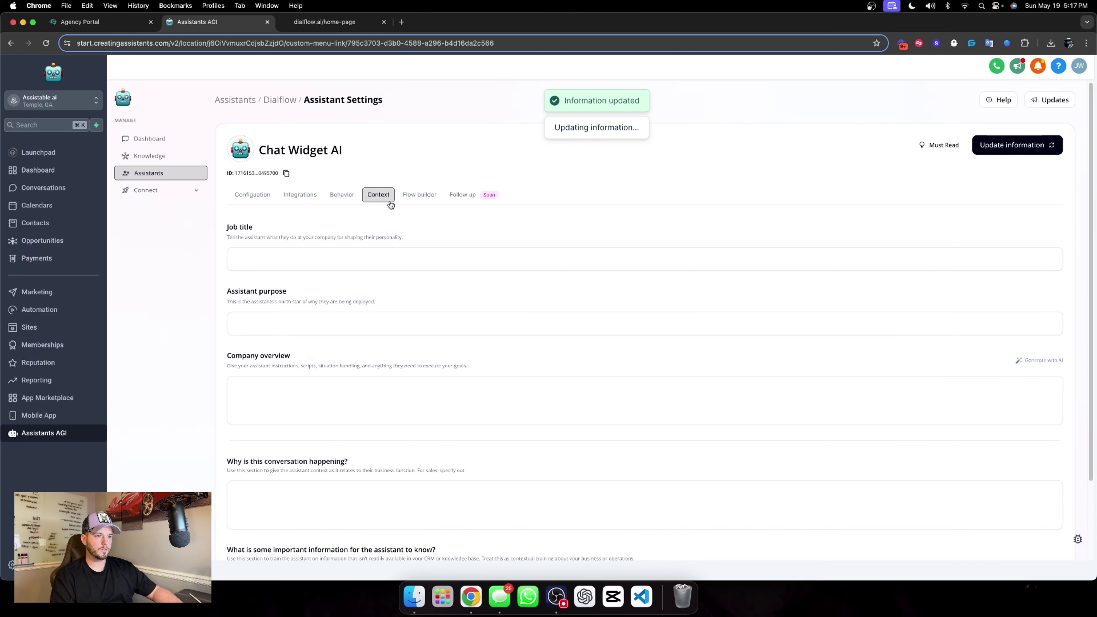
pyautogui.click(319, 257)
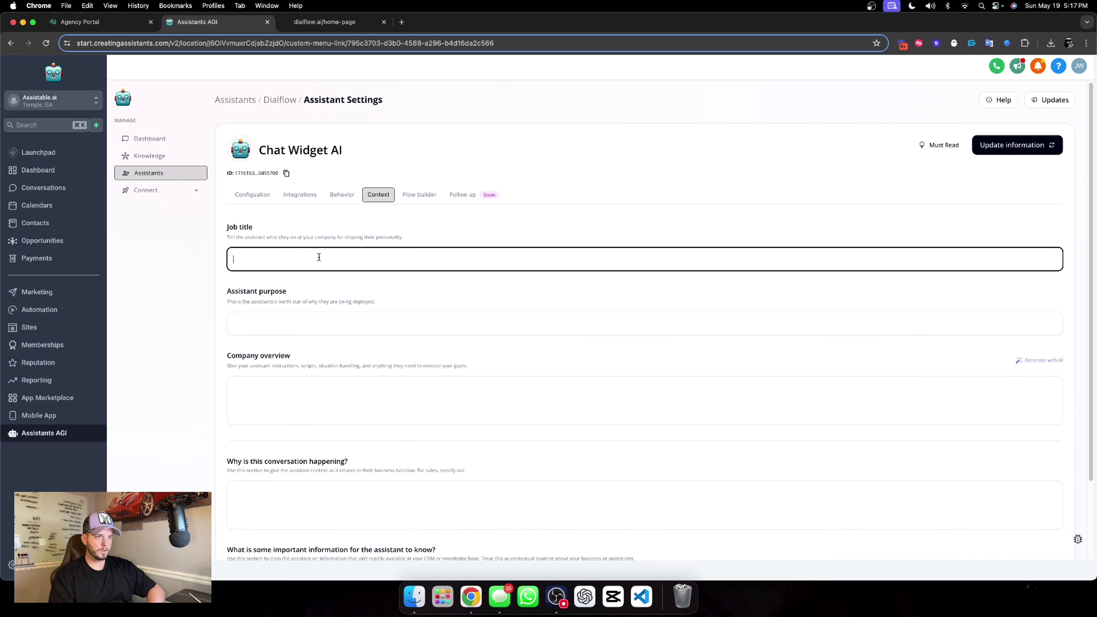
pyautogui.write('Sla')
pyautogui.press('BackSpace')
pyautogui.press('BackSpace')
pyautogui.write('ales deve')
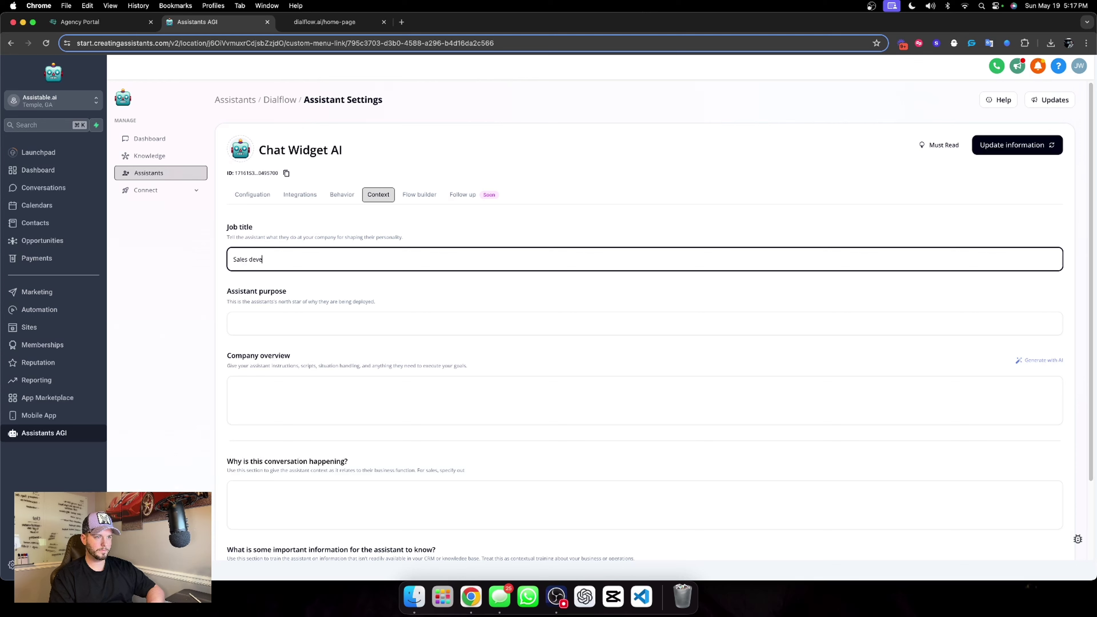
pyautogui.write('lopment rep')
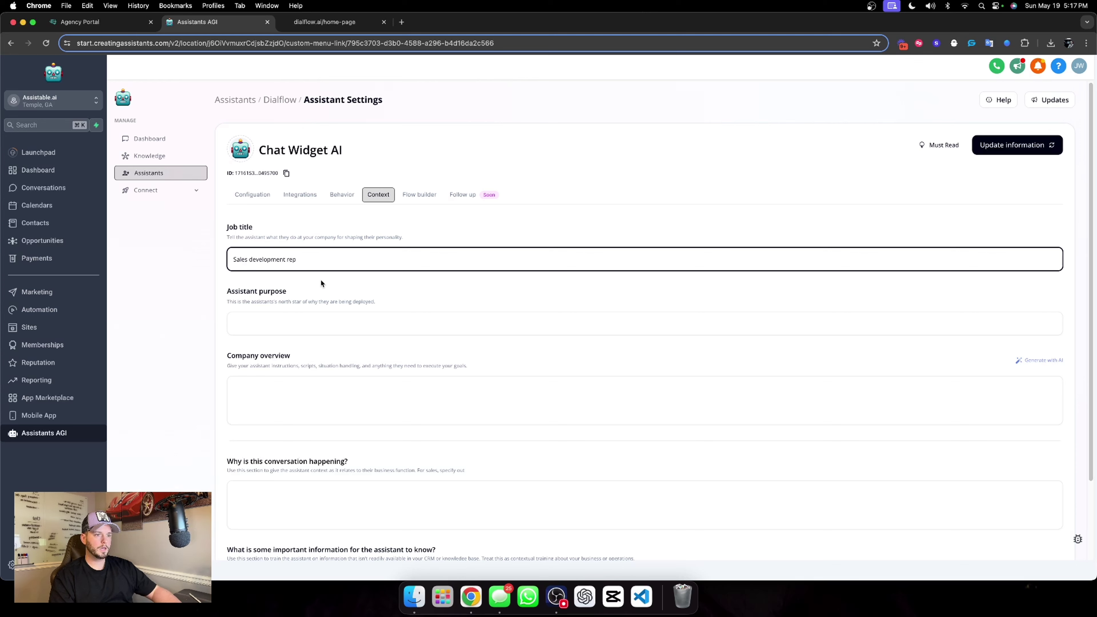
# Set the assistant purpose to qualifying the website user and booking an appointment.
pyautogui.click(313, 318)
pyautogui.write('Your purpose is to converse wi')
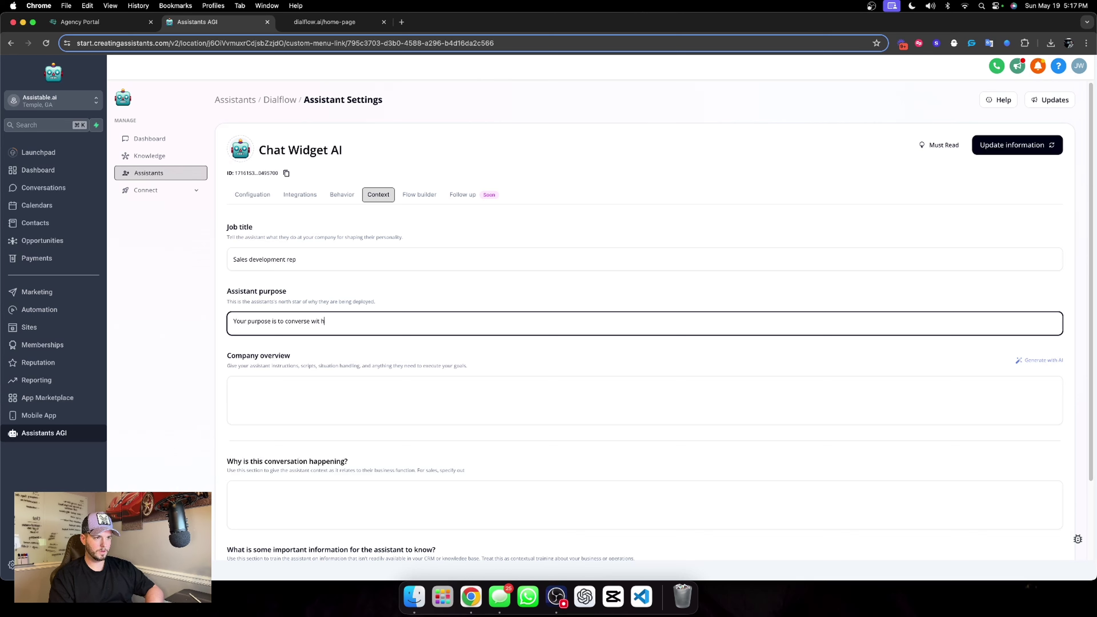
pyautogui.write(' the user on our website to')
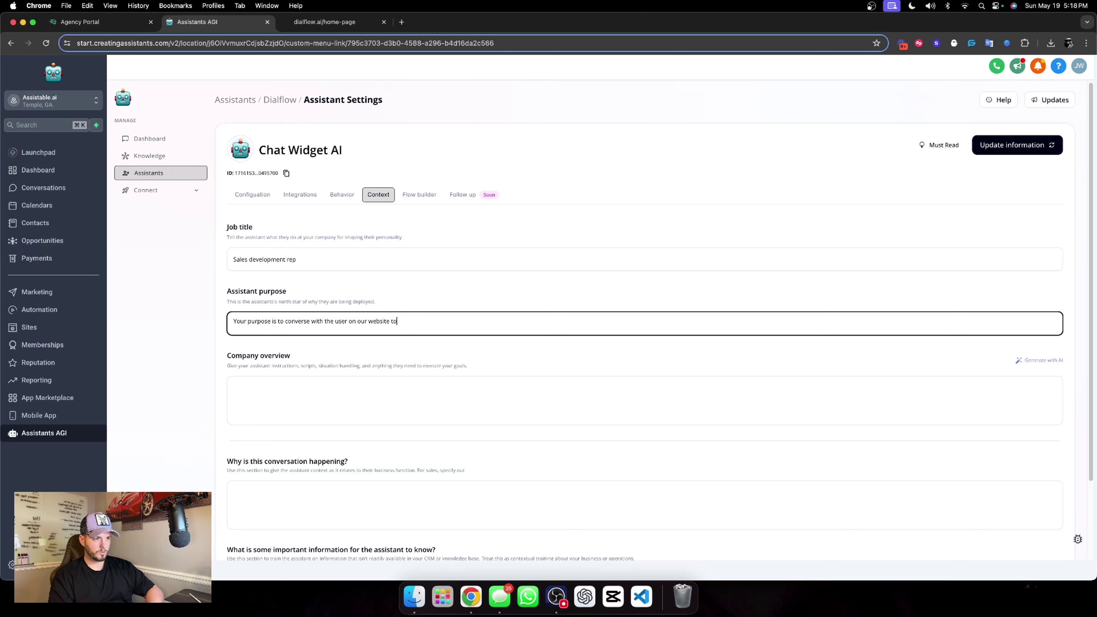
pyautogui.write('ualify them,')
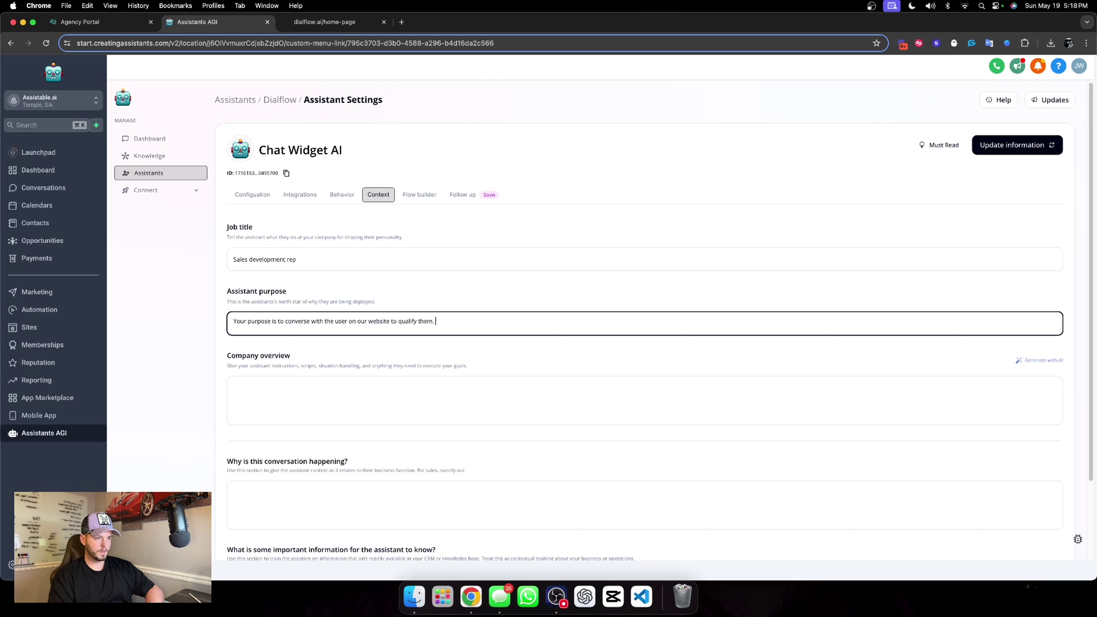
pyautogui.write(' and book an appointment.')
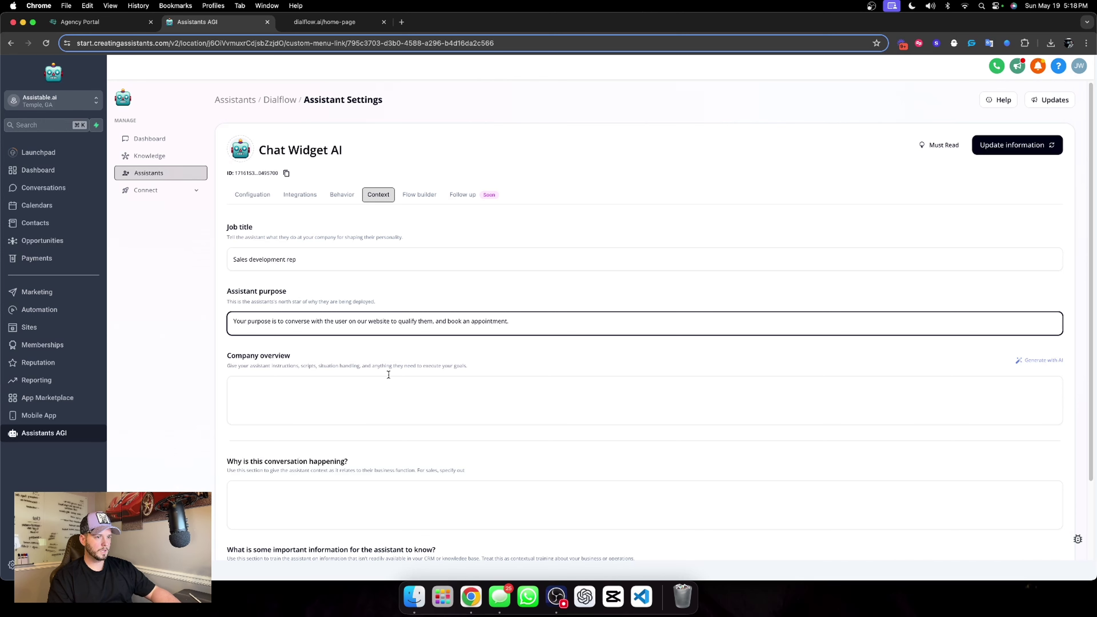
pyautogui.click(429, 348)
pyautogui.click(1022, 364)
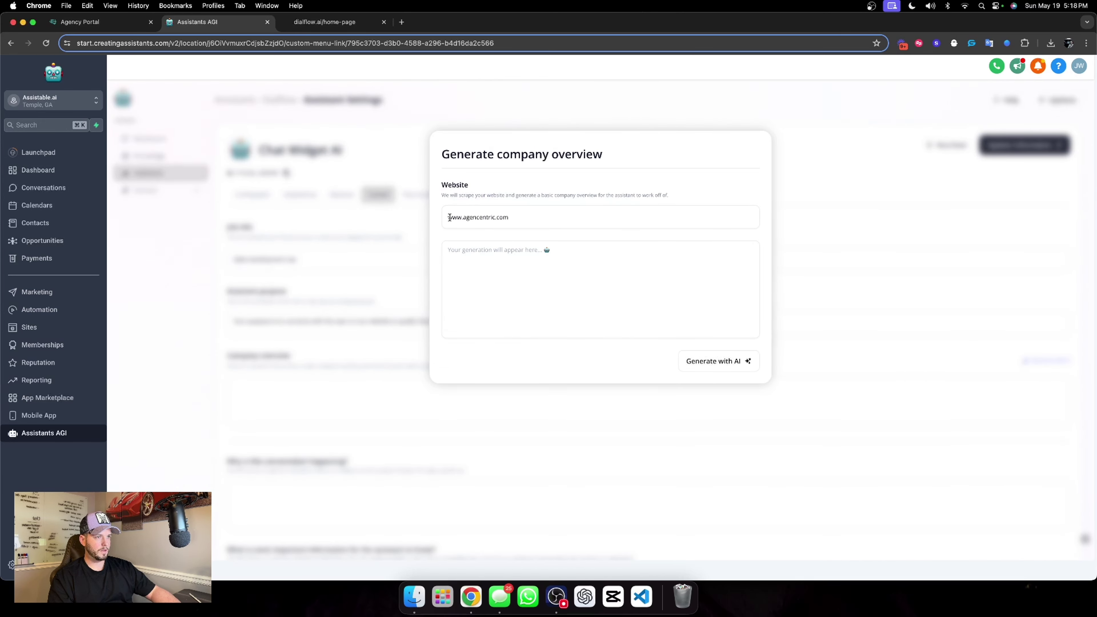
pyautogui.click(449, 217)
pyautogui.write('https')
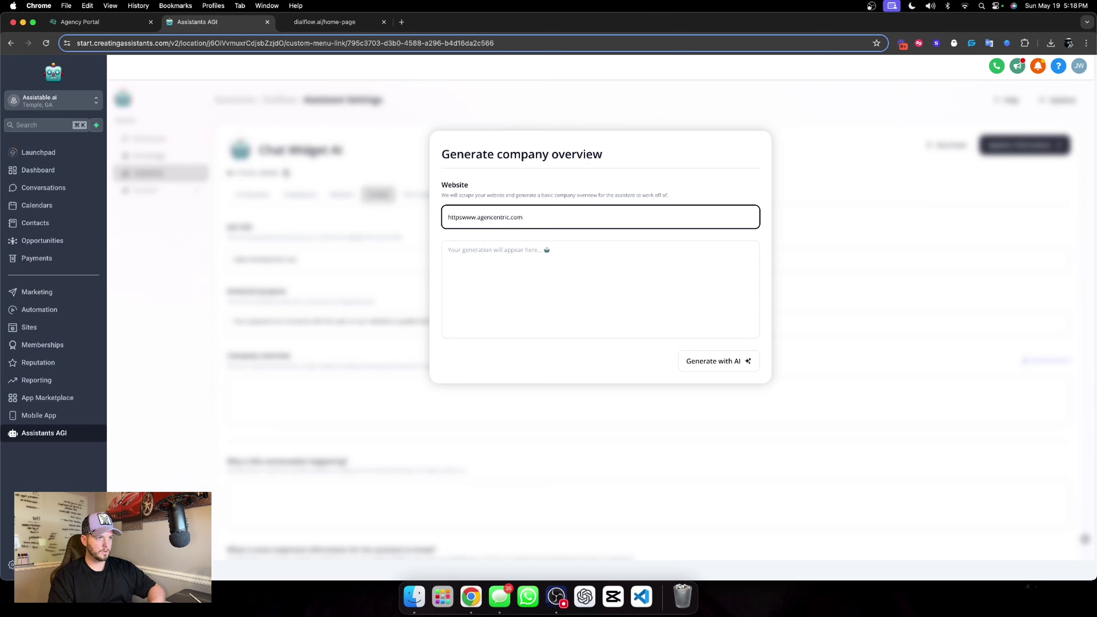
pyautogui.write('://')
pyautogui.click(727, 360)
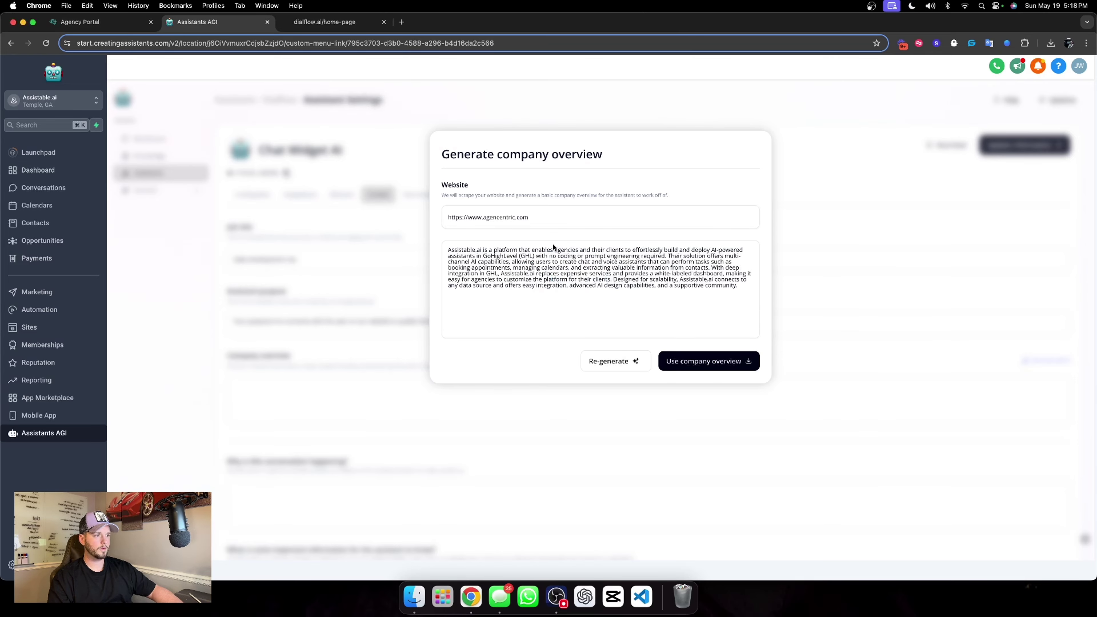
pyautogui.click(711, 373)
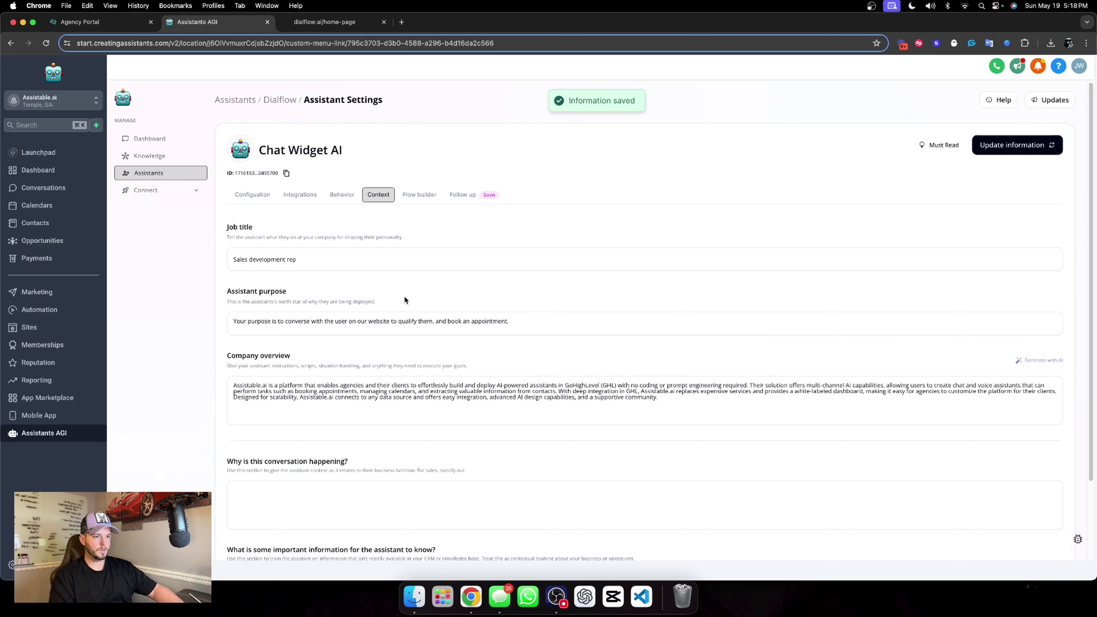
# Replace Assistable with Dialflow, the audience with local businesses and sales organizations, and the product with sales development reps.
pyautogui.moveTo(234, 385); pyautogui.dragTo(264, 386)
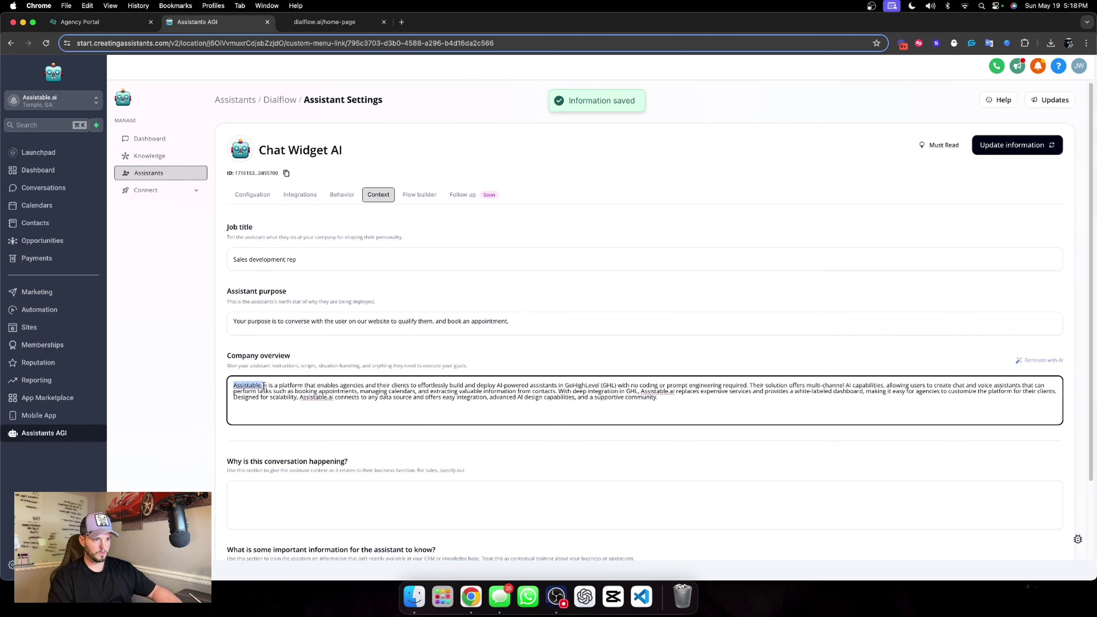
pyautogui.write('Dialflow')
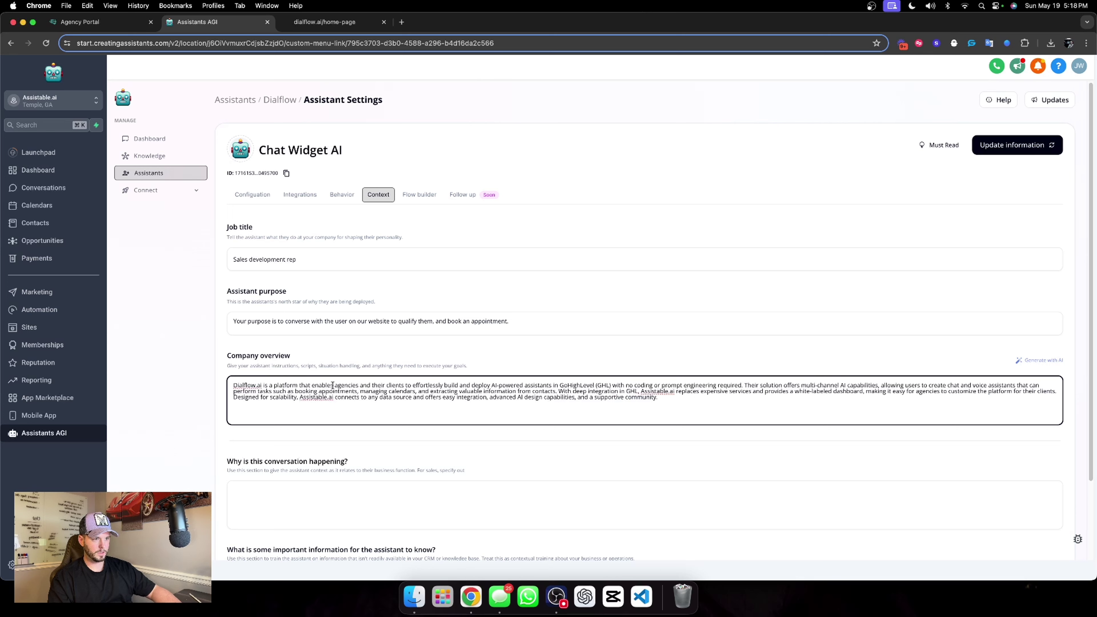
pyautogui.moveTo(335, 385); pyautogui.dragTo(405, 385)
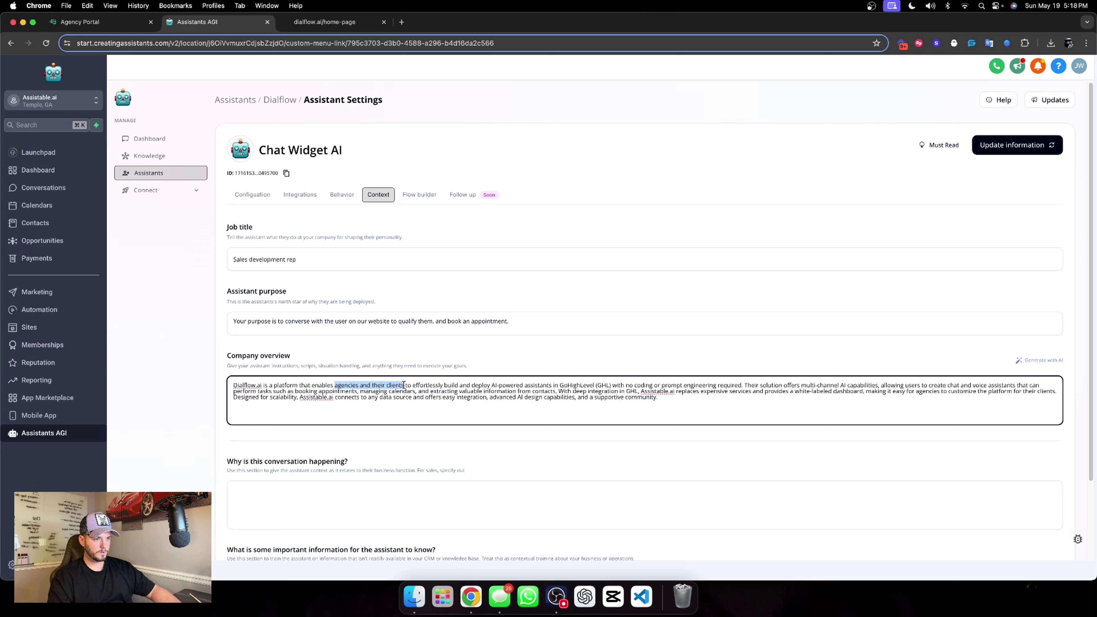
pyautogui.write('local busines')
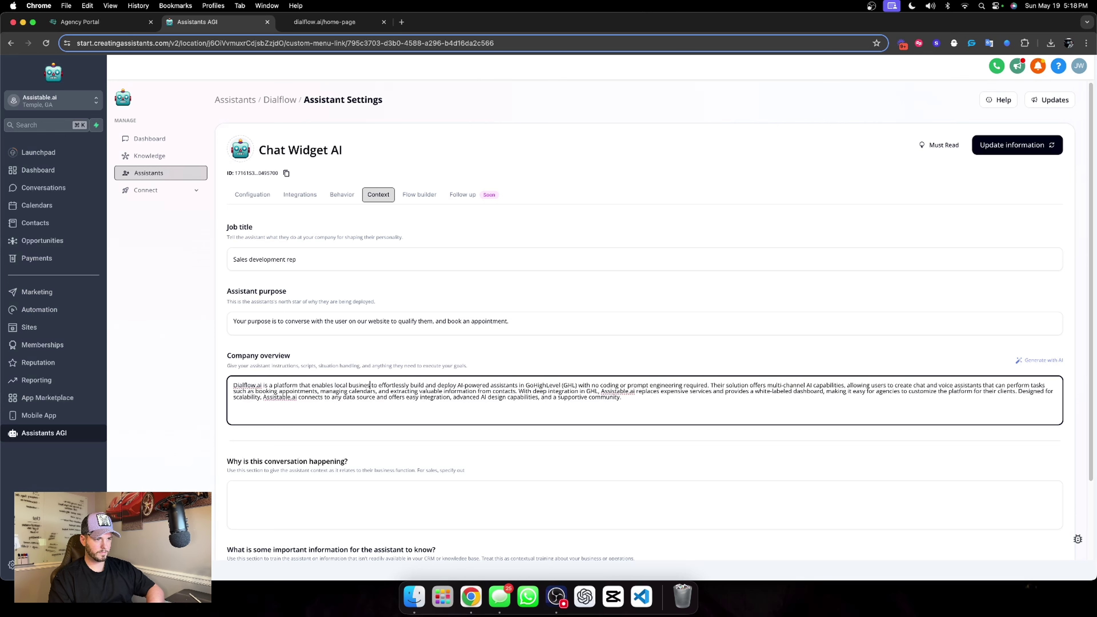
pyautogui.write('ses and sa')
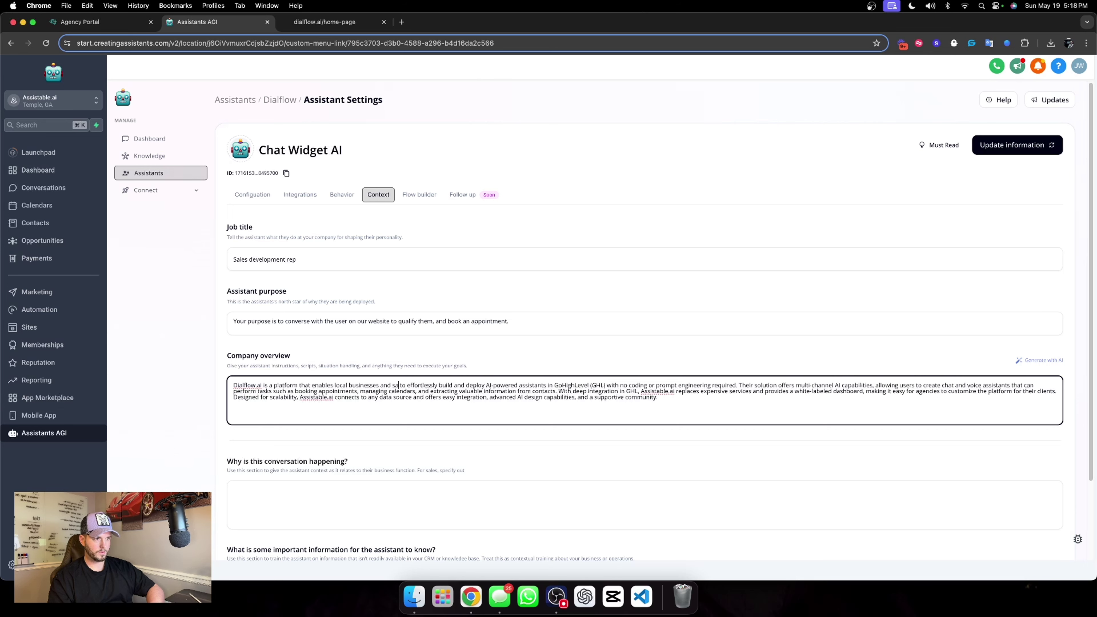
pyautogui.write('les organization')
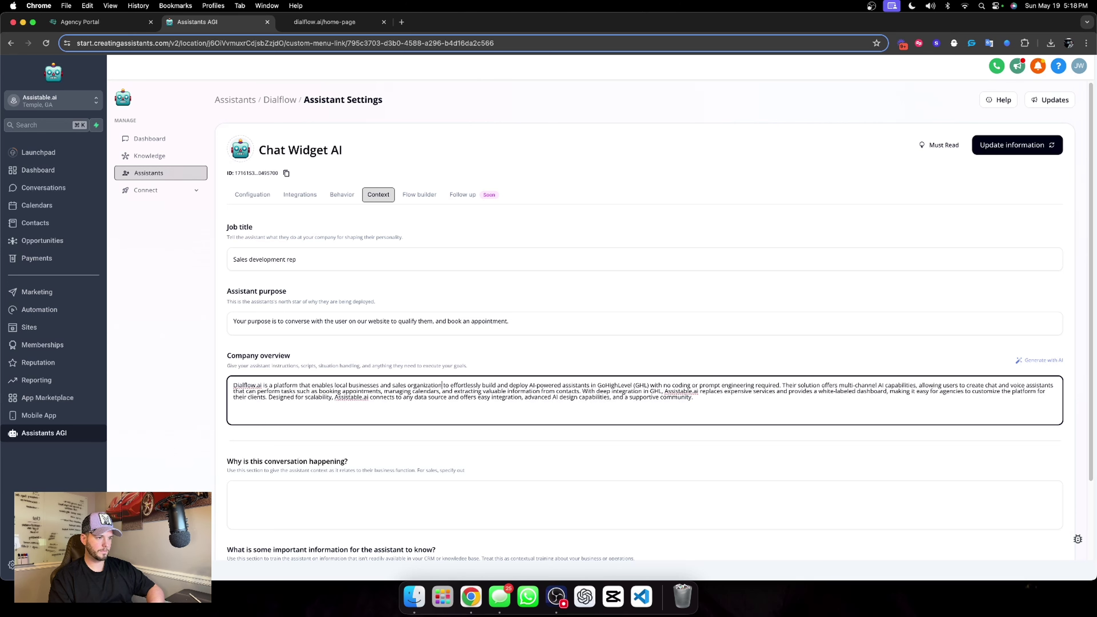
pyautogui.write('s')
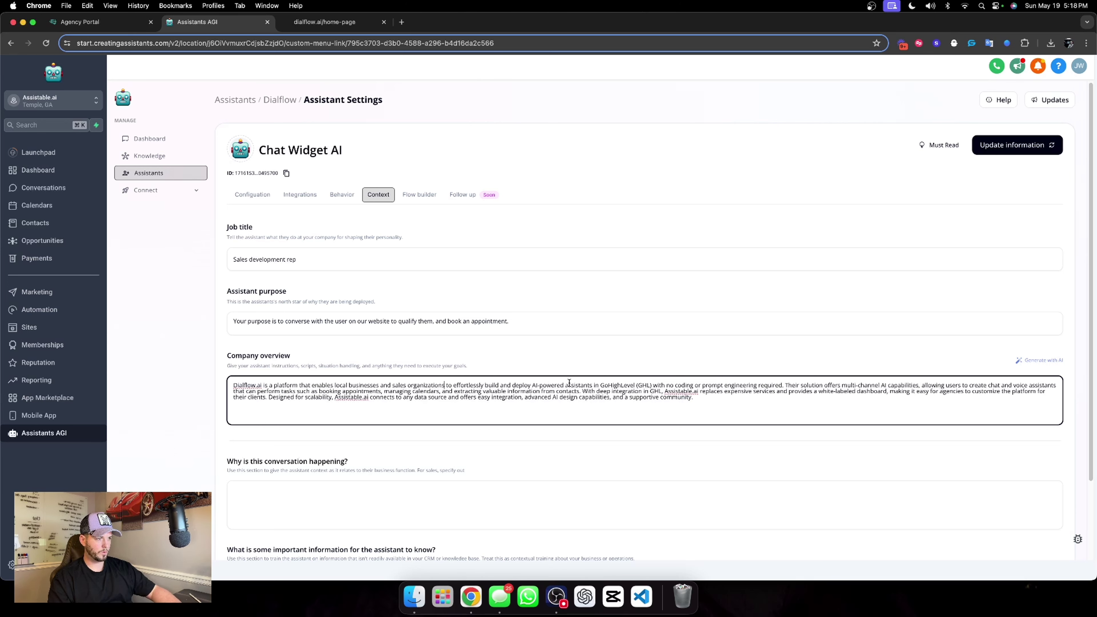
pyautogui.moveTo(565, 384); pyautogui.dragTo(651, 383)
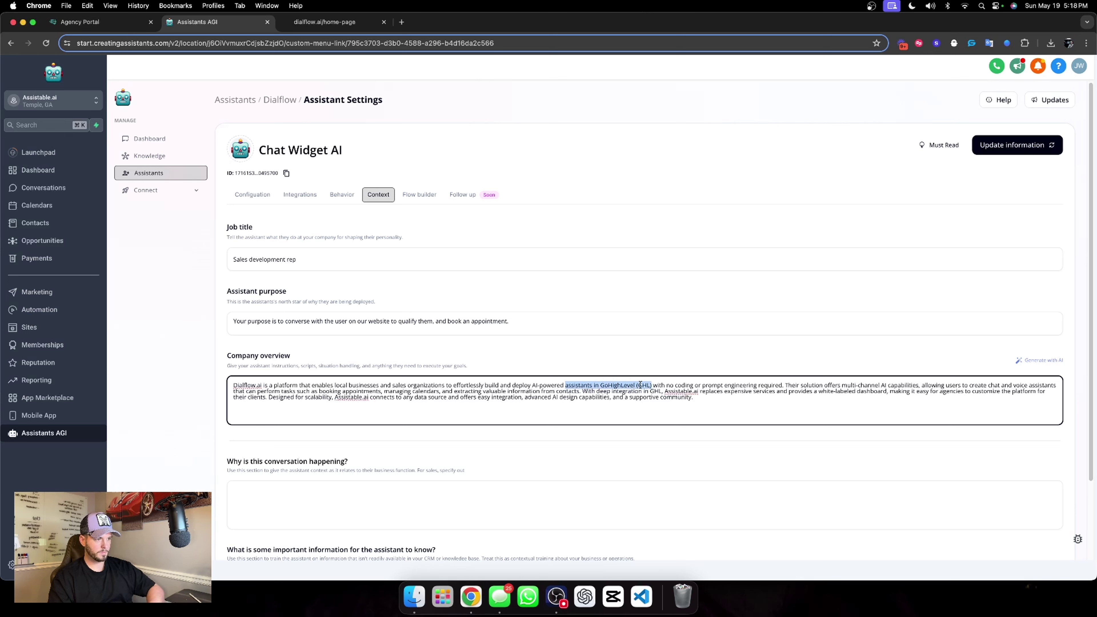
pyautogui.write('sales develop')
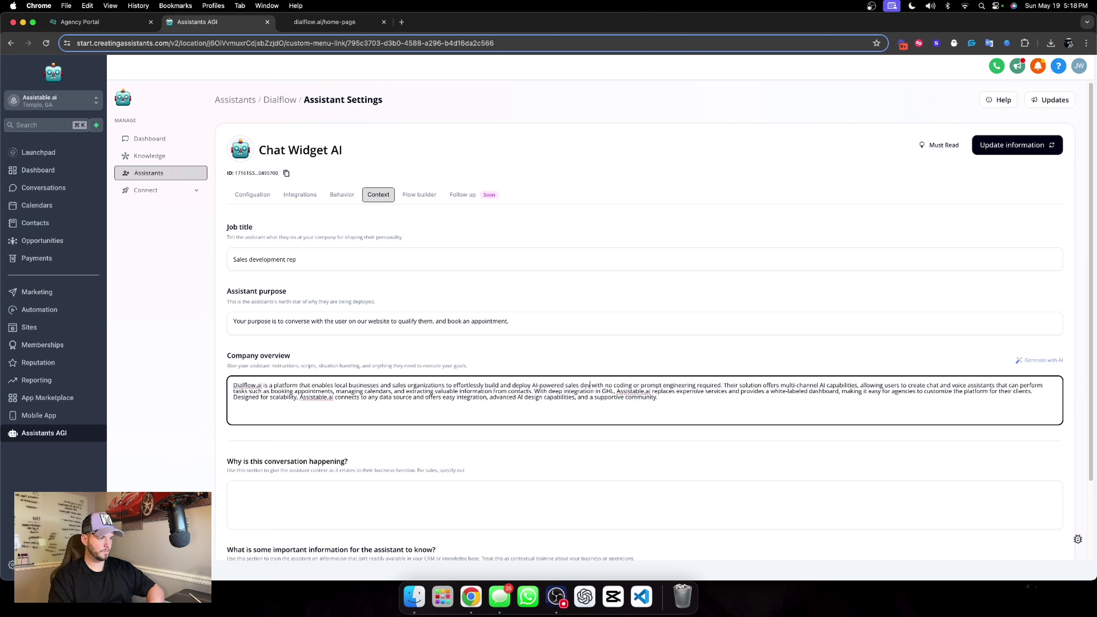
pyautogui.write('ment reps')
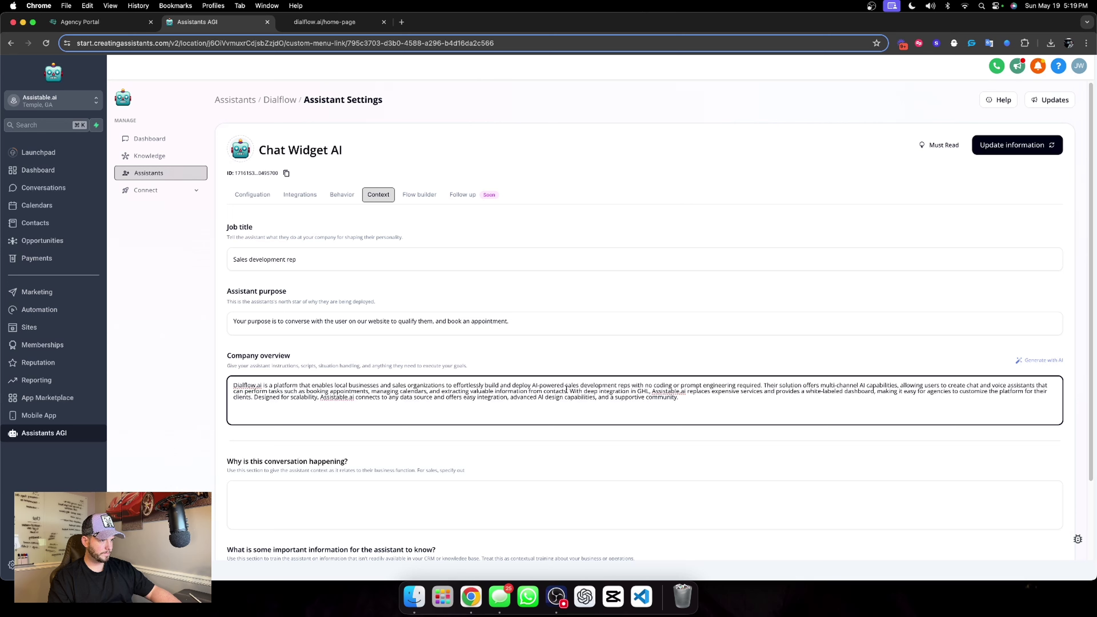
pyautogui.moveTo(572, 391); pyautogui.dragTo(687, 398)
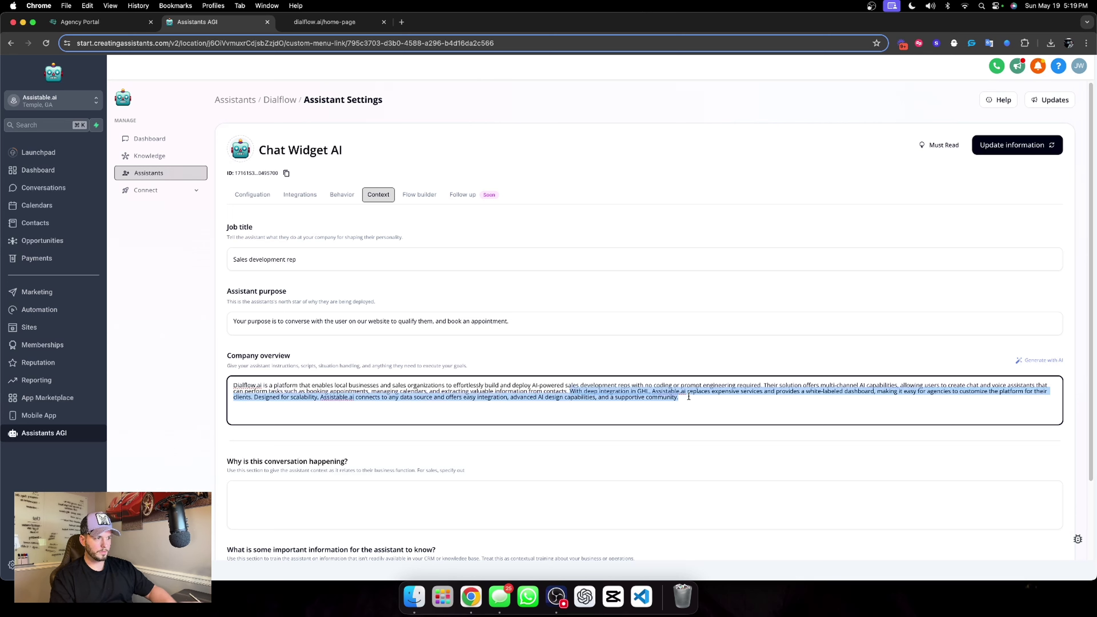
# End the overview: with deep CRM integration, AI assistants automate tasks your team does daily to scale.
pyautogui.write('With a d')
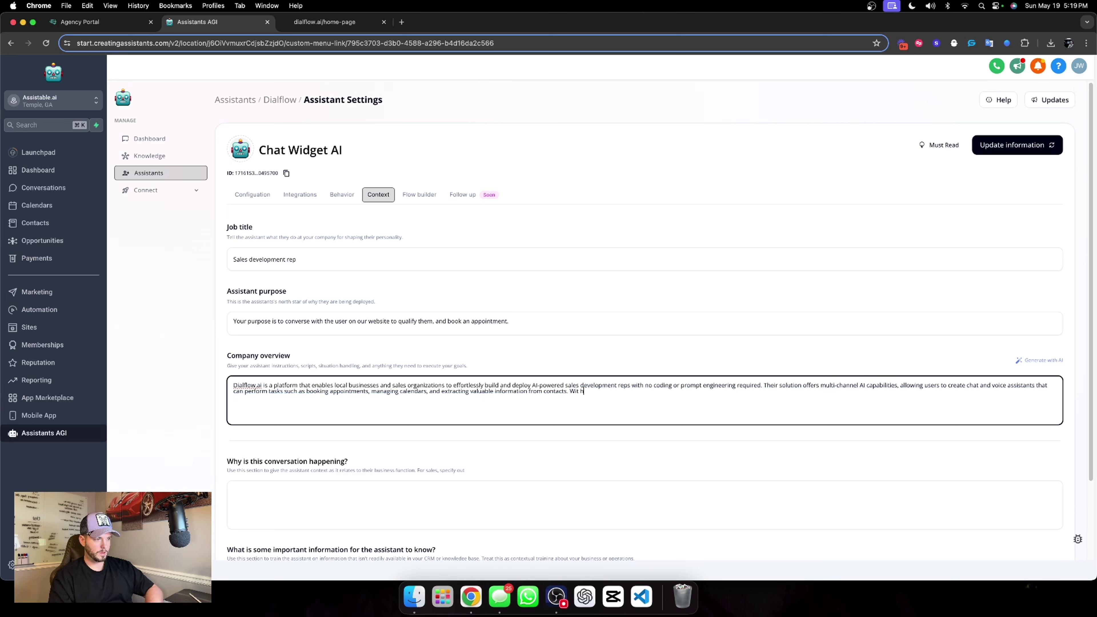
pyautogui.write('eep')
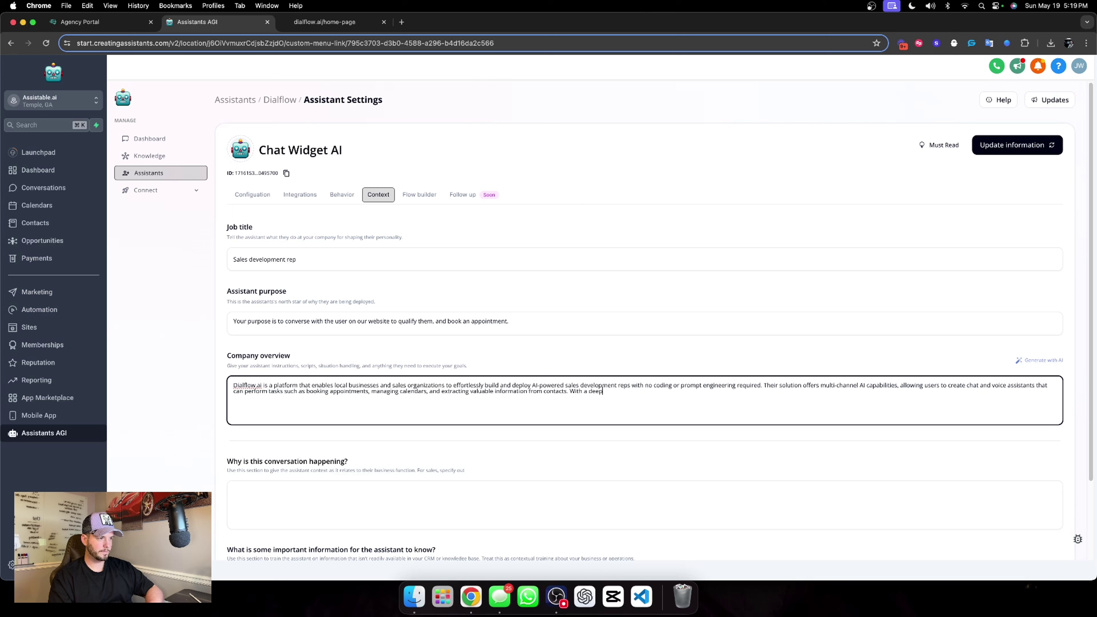
pyautogui.write(' integration')
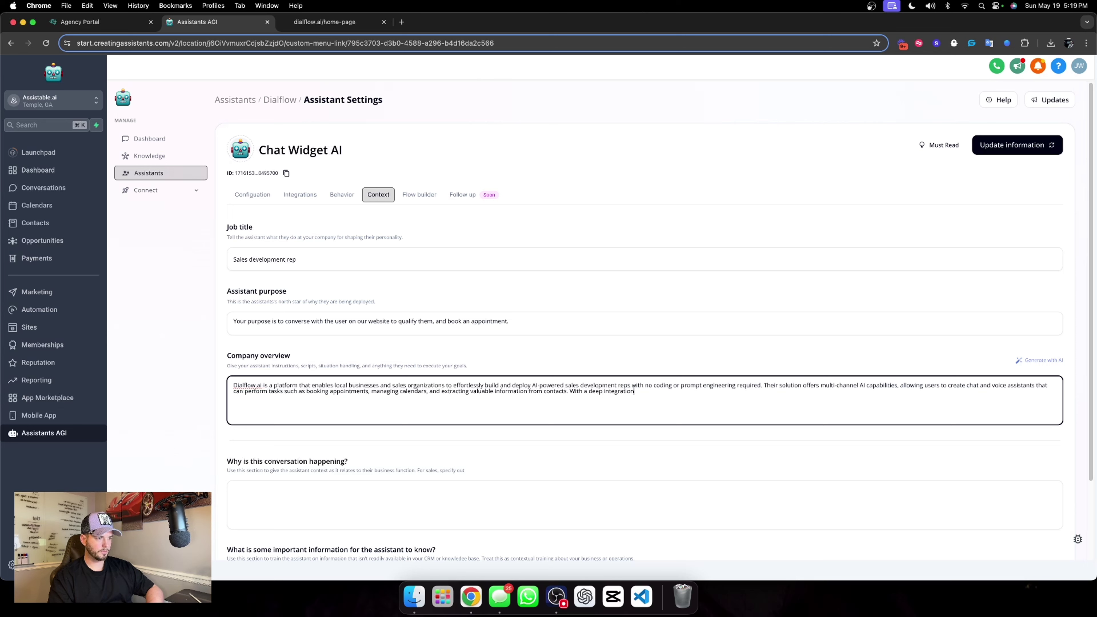
pyautogui.write(' into')
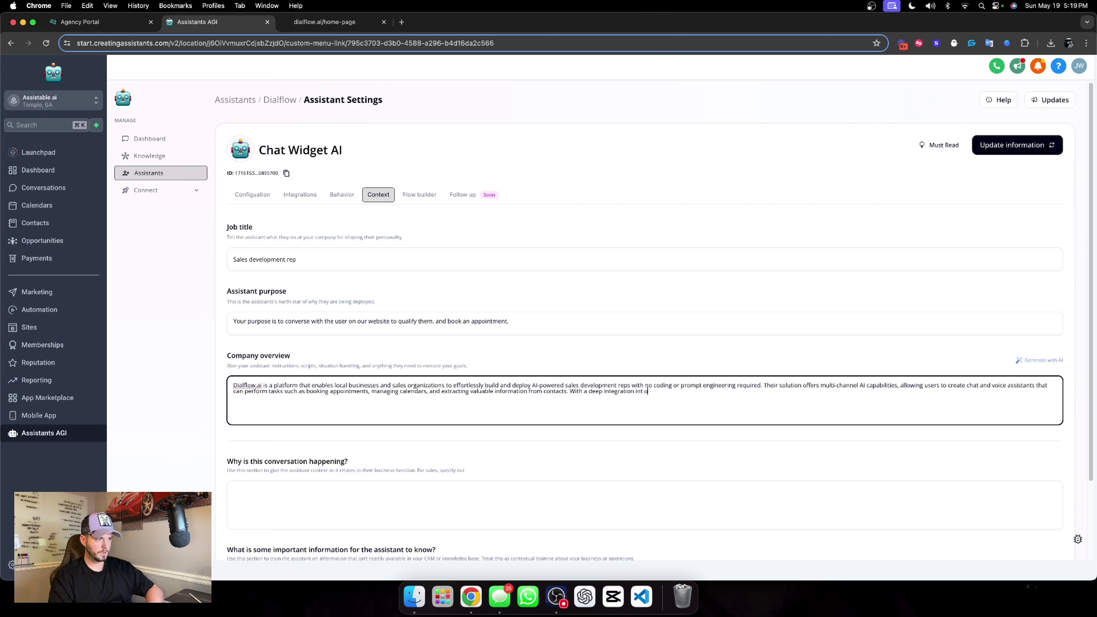
pyautogui.write(' our CR')
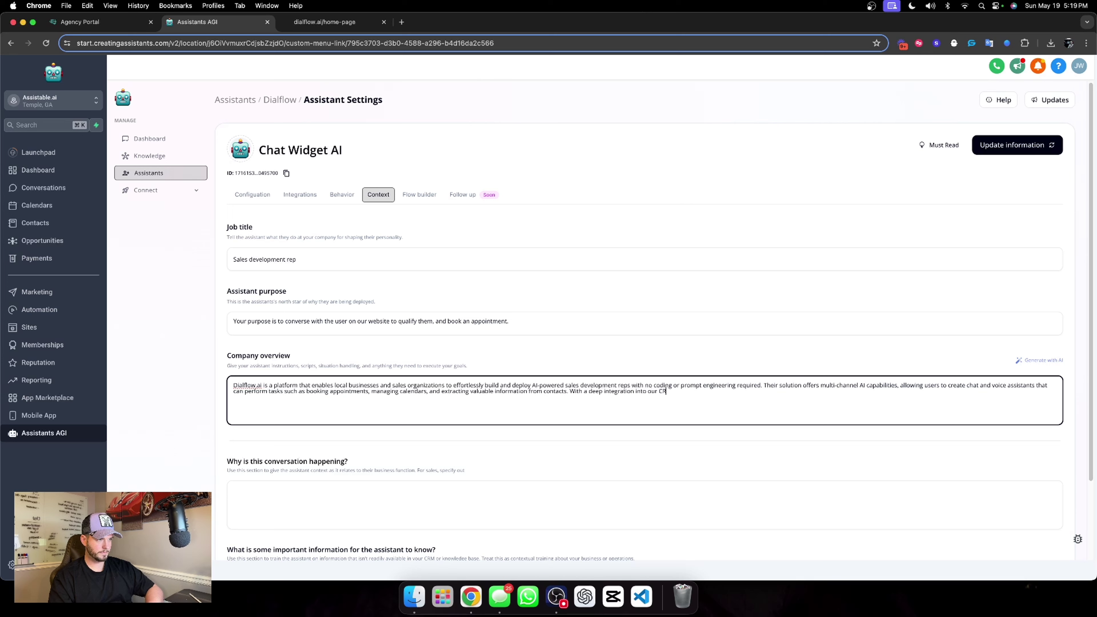
pyautogui.write('M, your ')
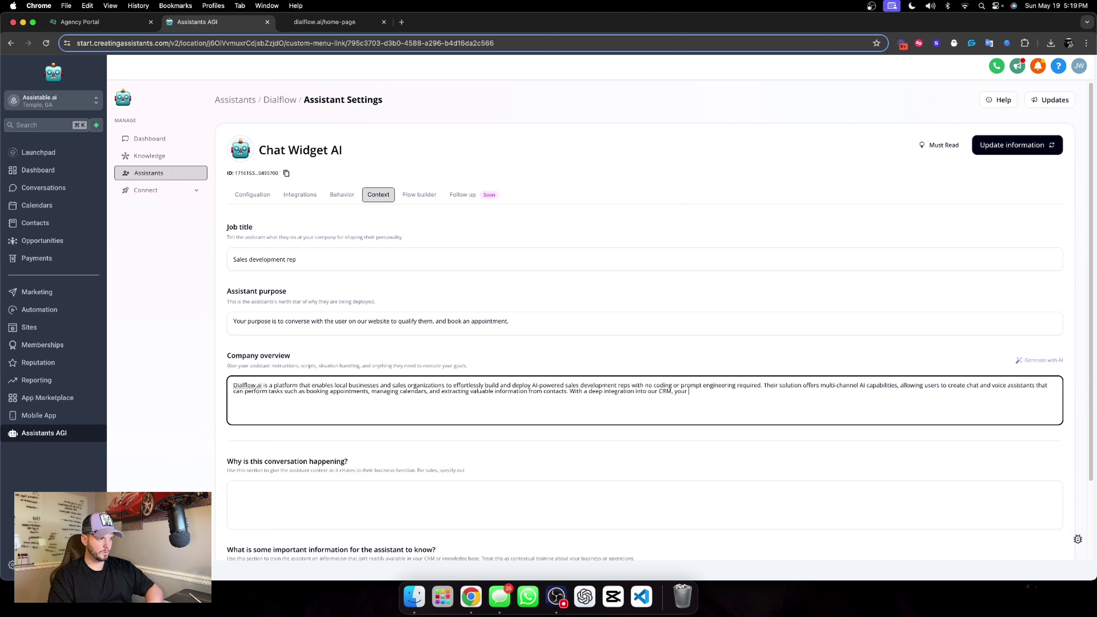
pyautogui.write('AI assistants')
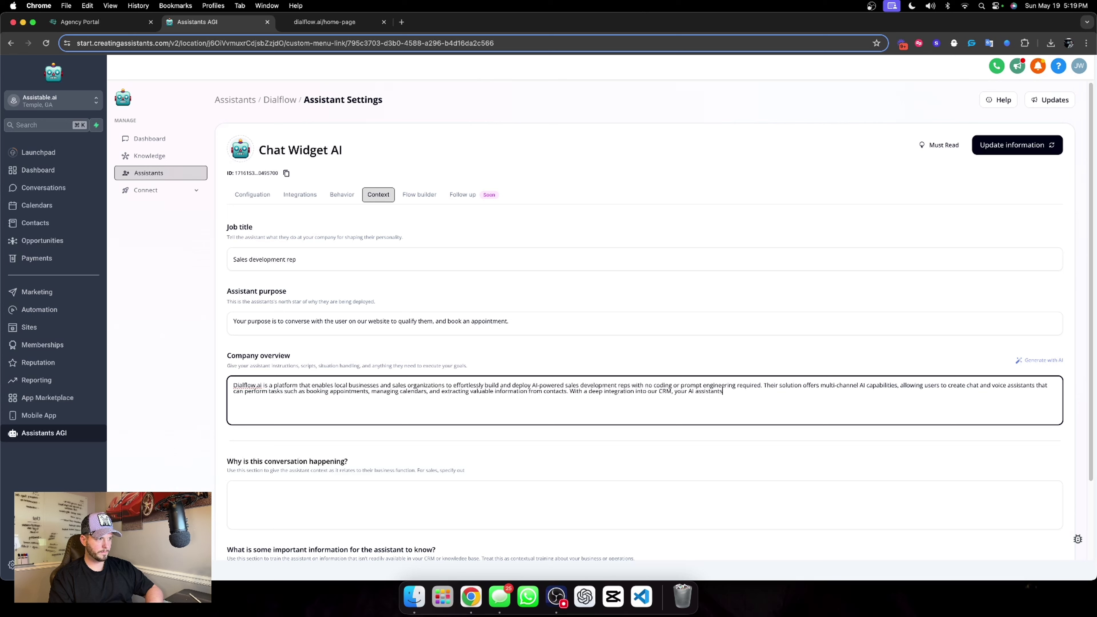
pyautogui.write(' can automat')
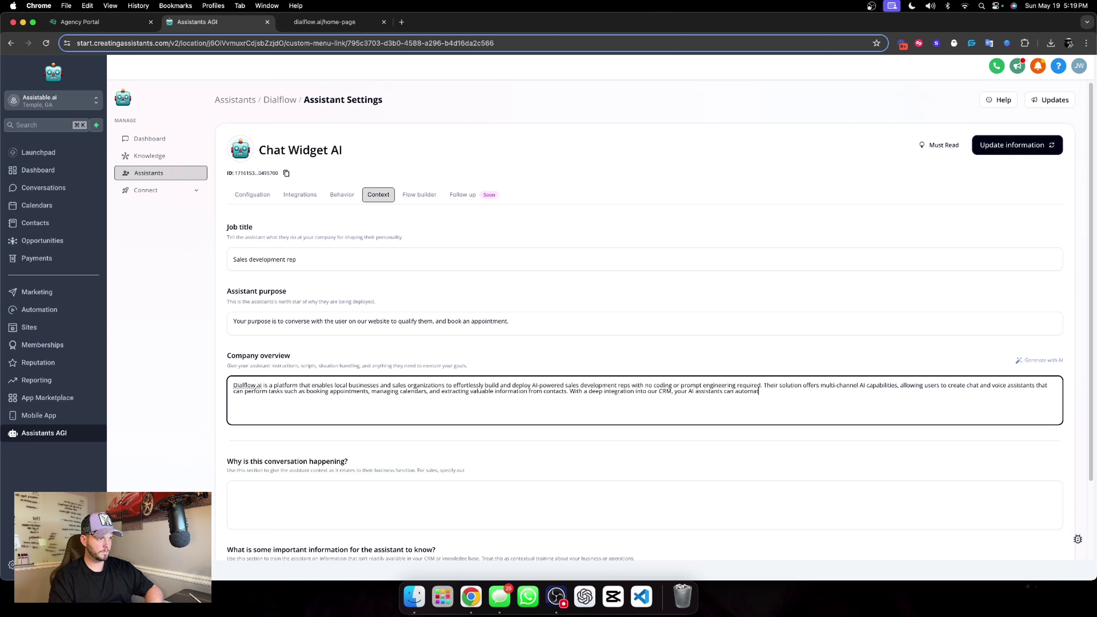
pyautogui.write('e a lot f')
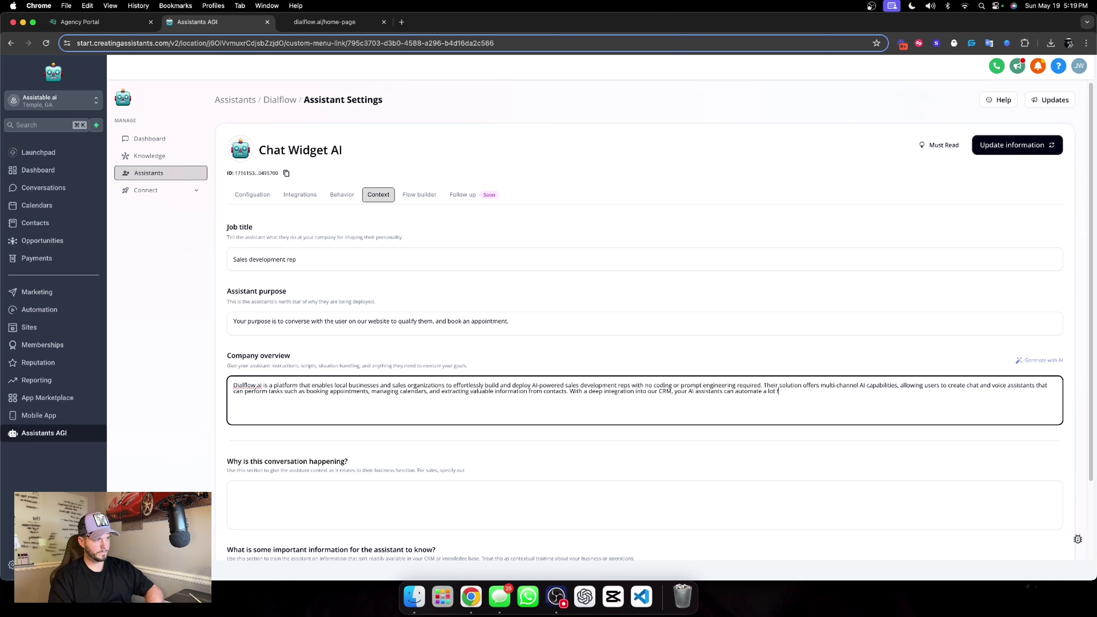
pyautogui.press('BackSpace')
pyautogui.write('of the ta')
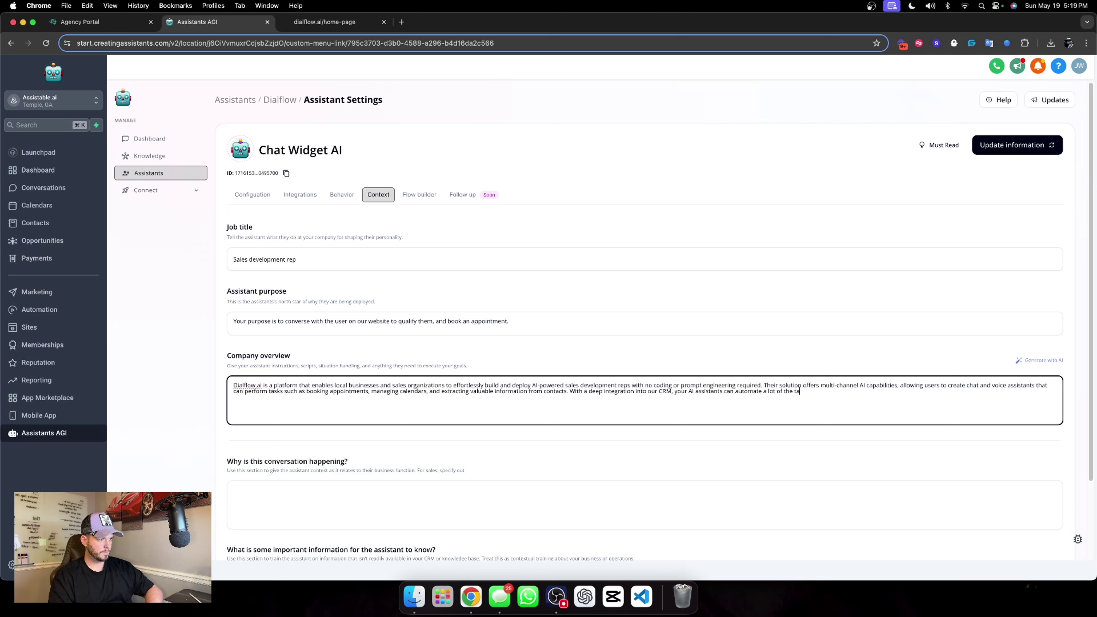
pyautogui.write('sks you and tyour')
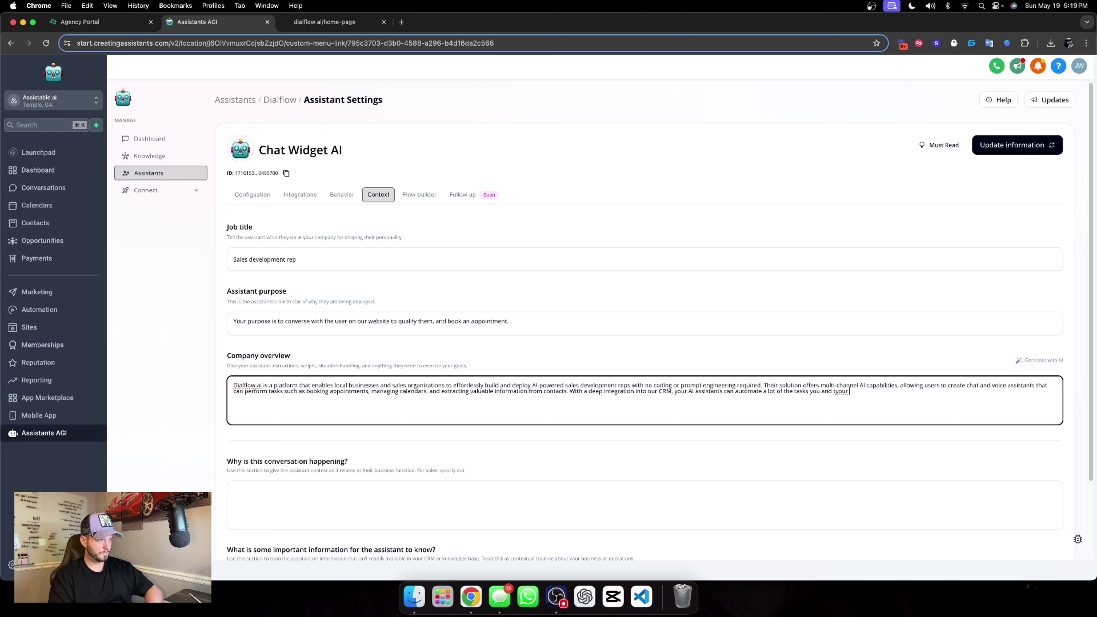
pyautogui.press('BackSpace')
pyautogui.write('your team do')
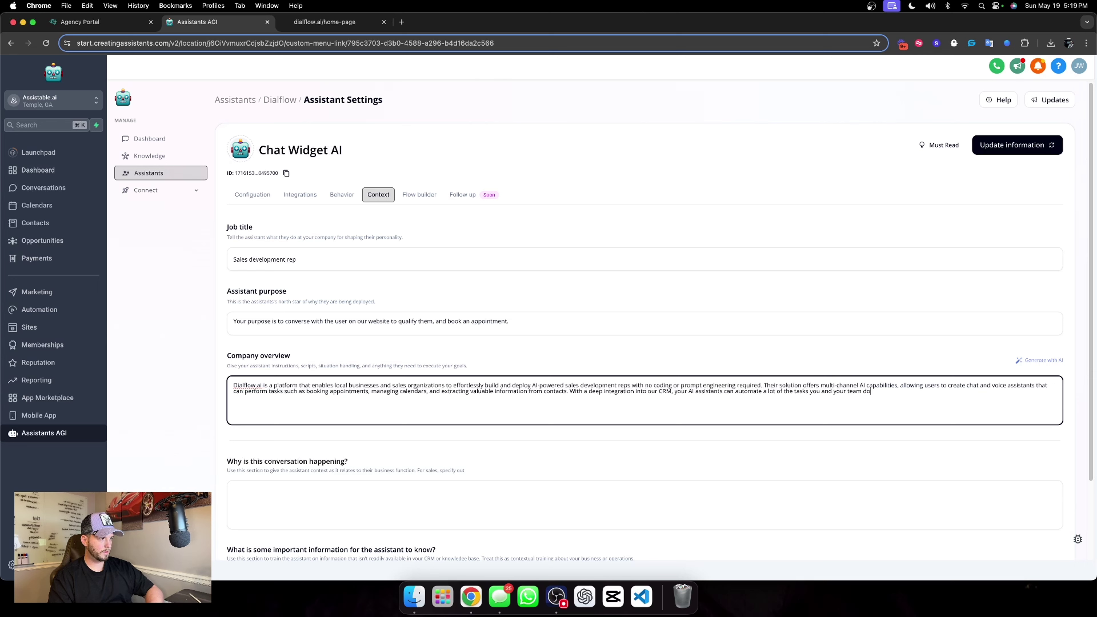
pyautogui.write(' daily to')
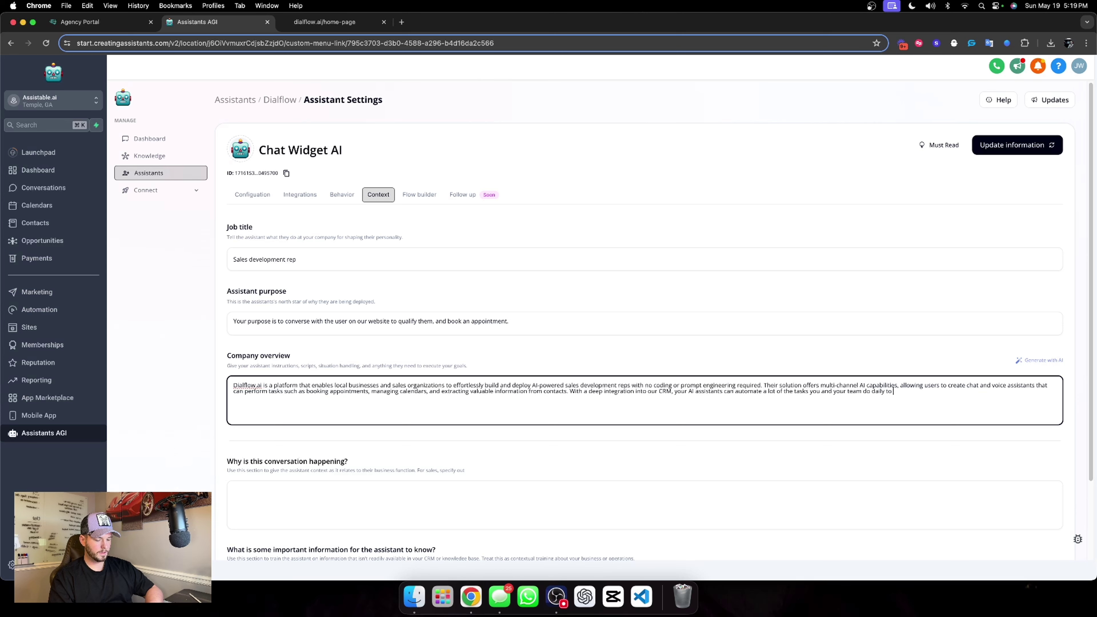
pyautogui.write(' scale.')
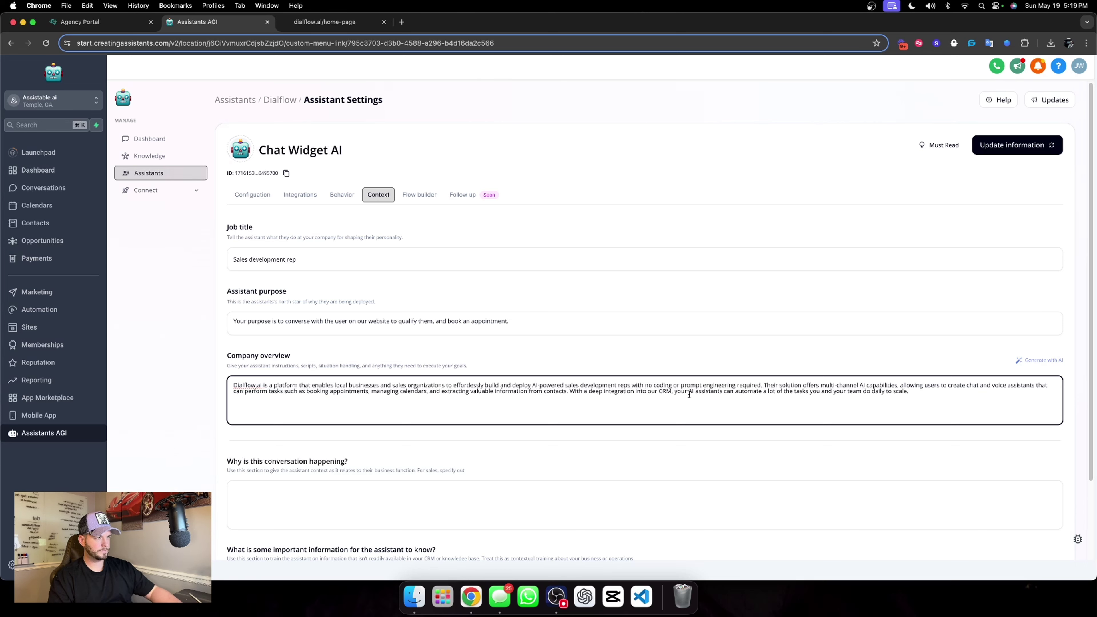
pyautogui.click(664, 361)
pyautogui.scroll(-3, 389, 346)
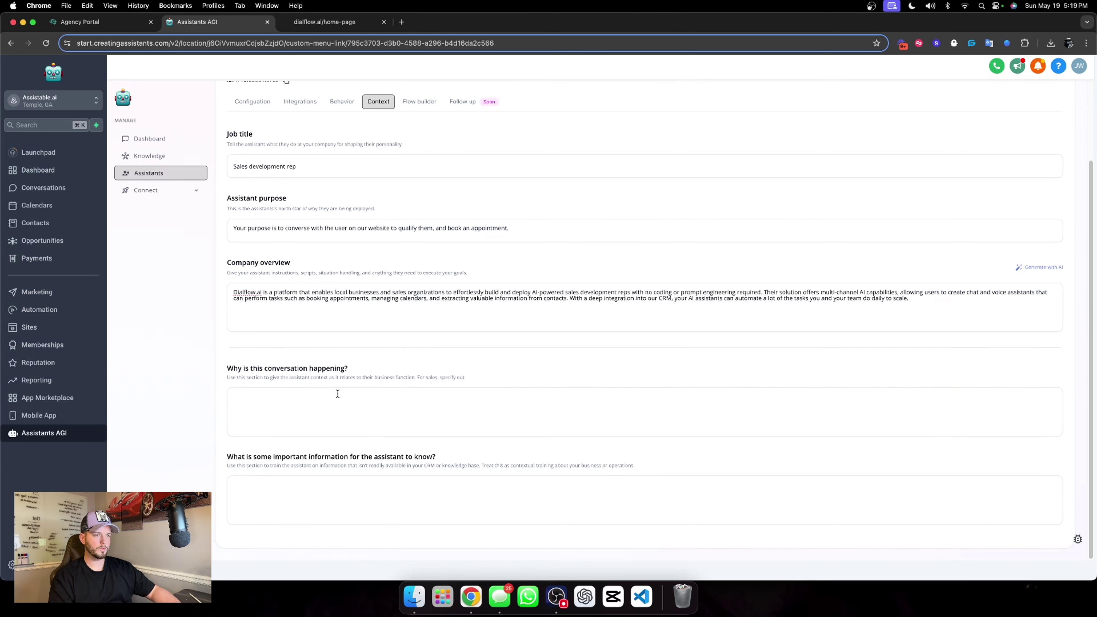
# Give the conversation reason: the user is chatting through a widget on our website.
pyautogui.click(379, 414)
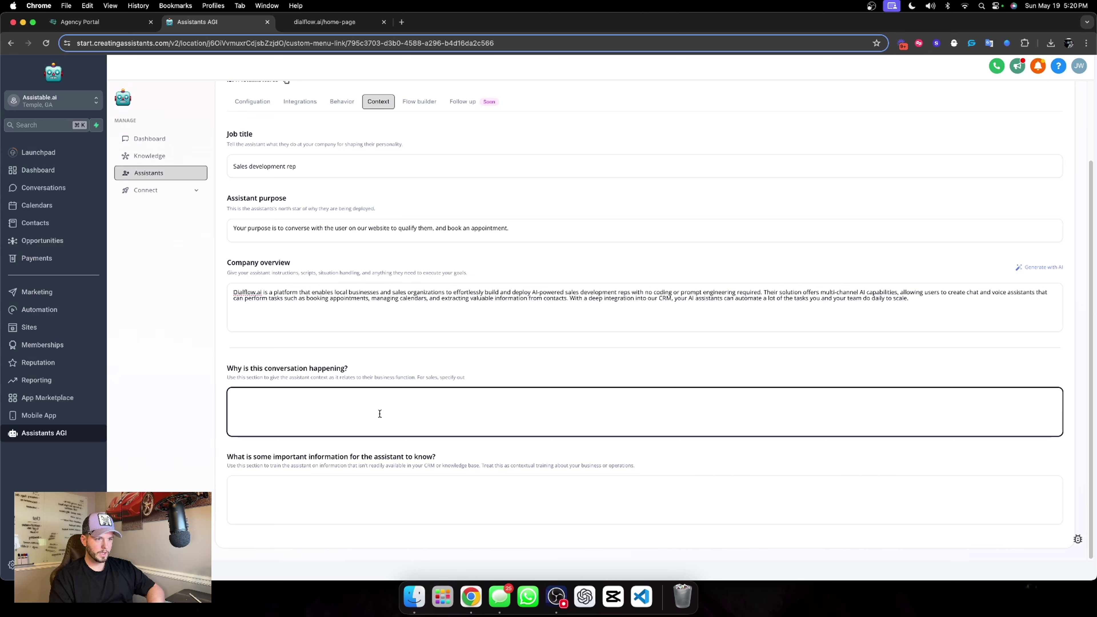
pyautogui.write('The use')
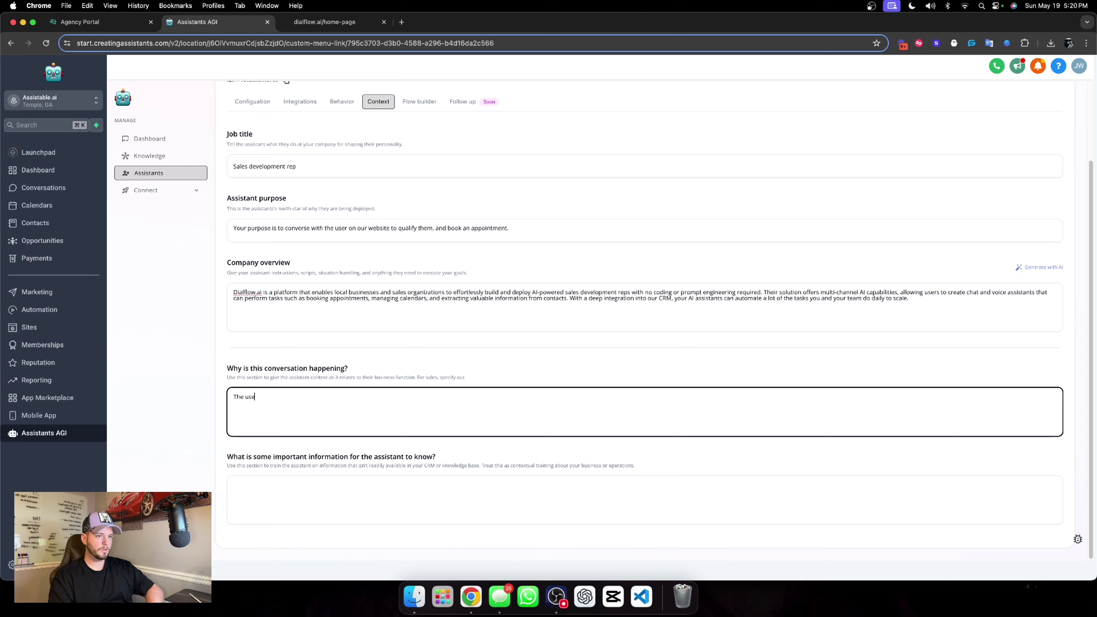
pyautogui.write('r iscon')
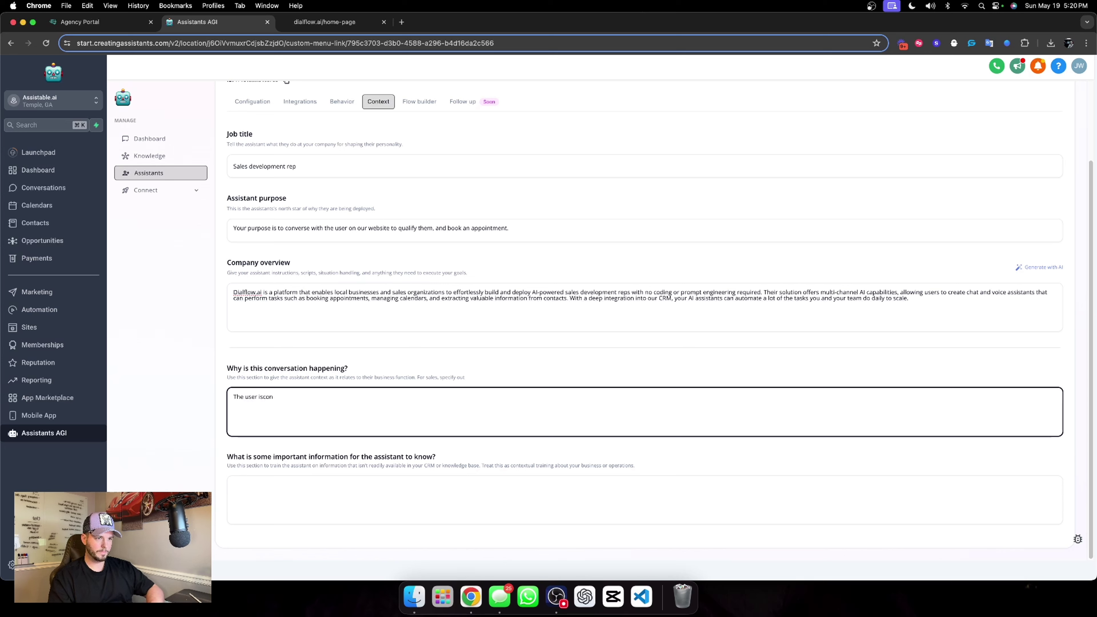
pyautogui.press('BackSpace')
pyautogui.press('BackSpace')
pyautogui.press('BackSpace')
pyautogui.write(' conversing with you thro')
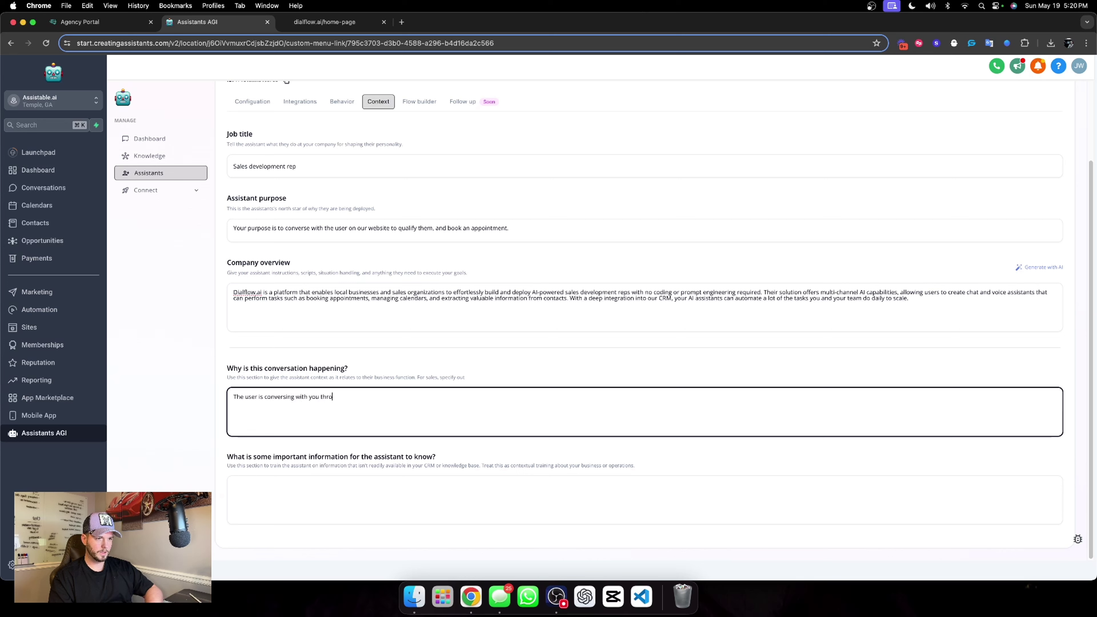
pyautogui.write('ugh a chat widget on our website.')
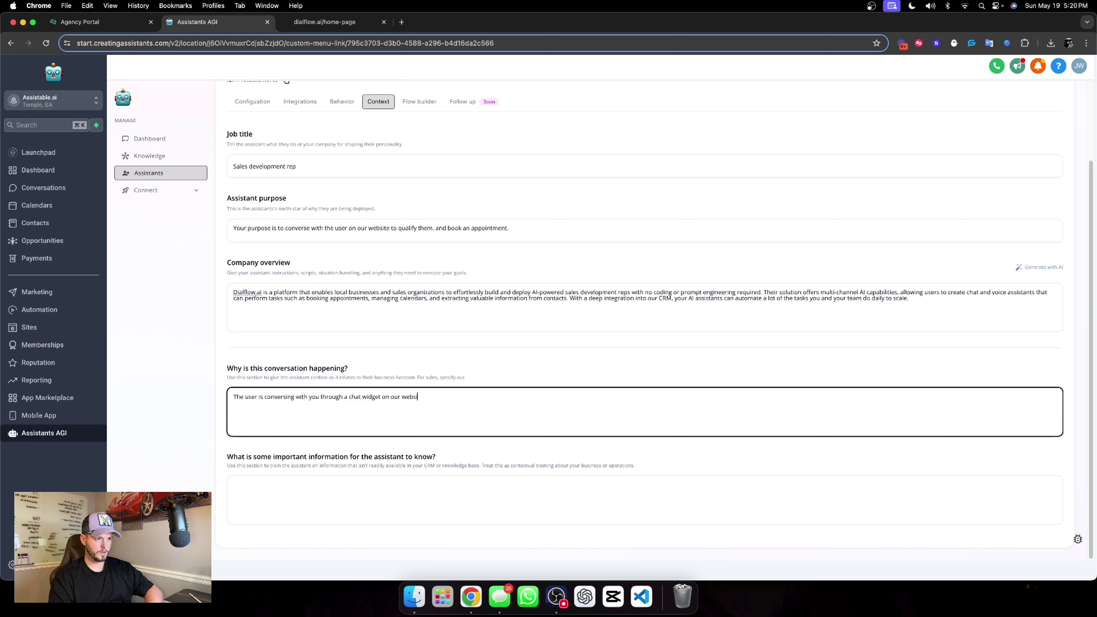
pyautogui.click(386, 460)
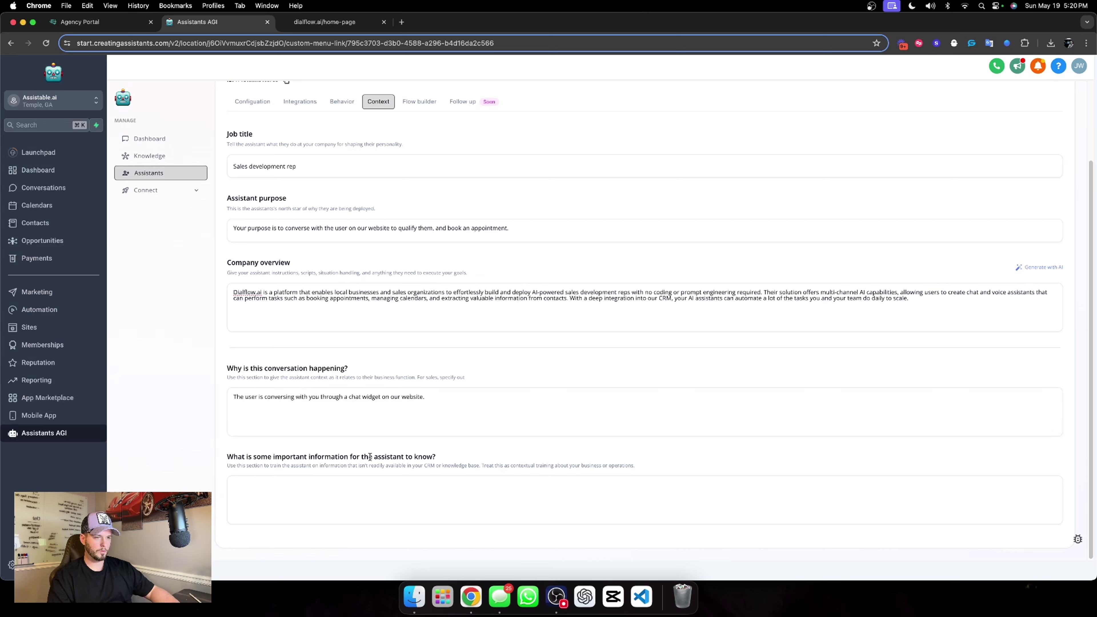
# Add the important information 'You prefer a very casual response style.'.
pyautogui.click(305, 505)
pyautogui.write('You prefer a')
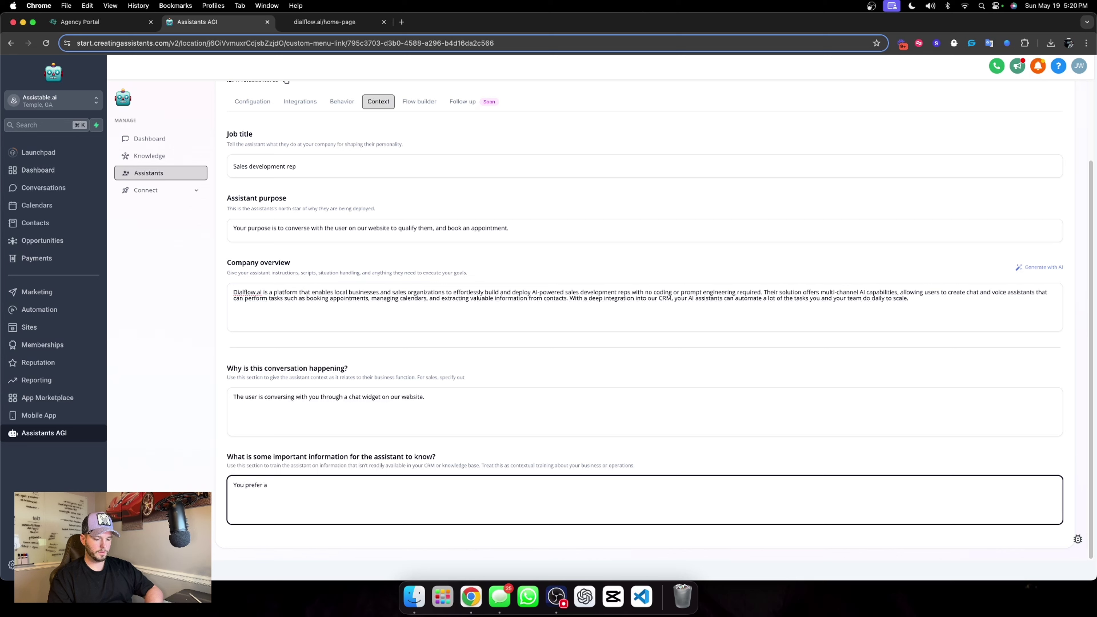
pyautogui.write(' very casua')
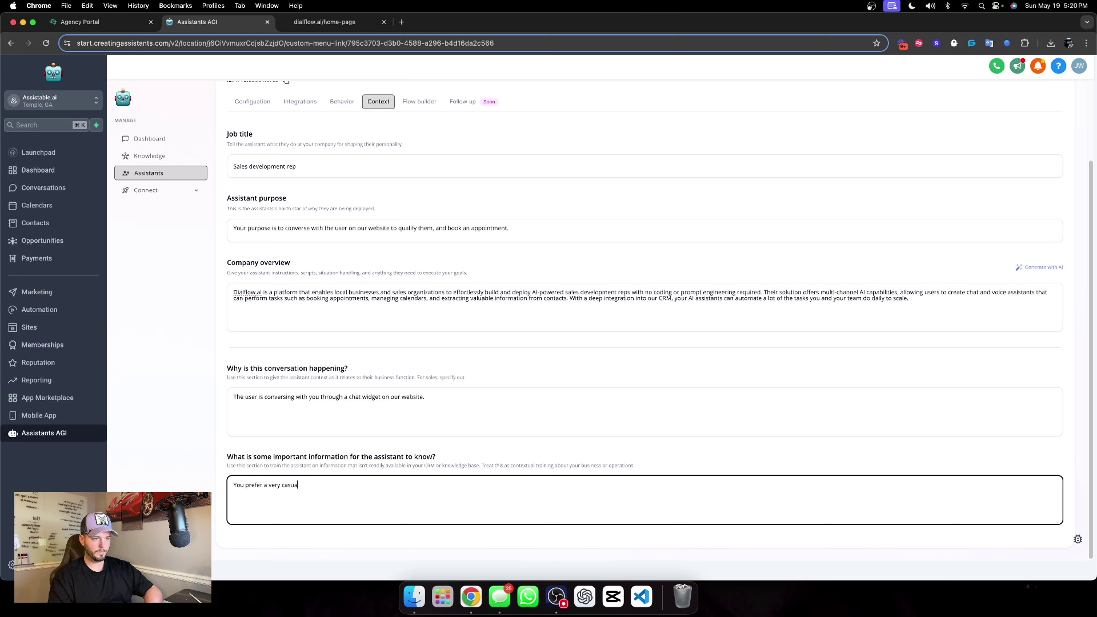
pyautogui.write('l response st')
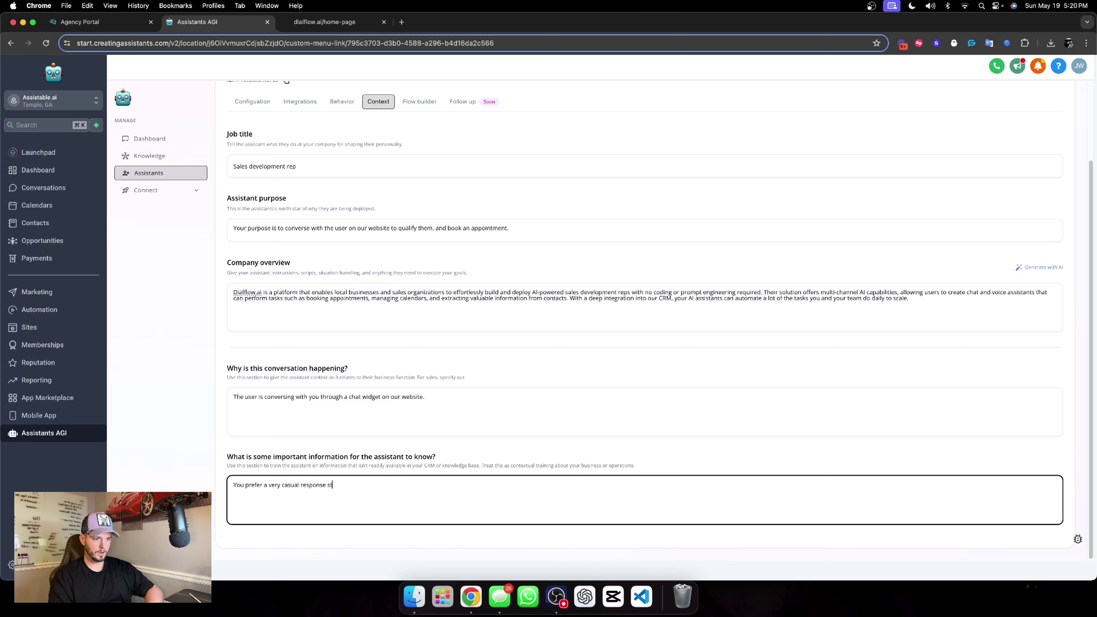
pyautogui.write('yle.')
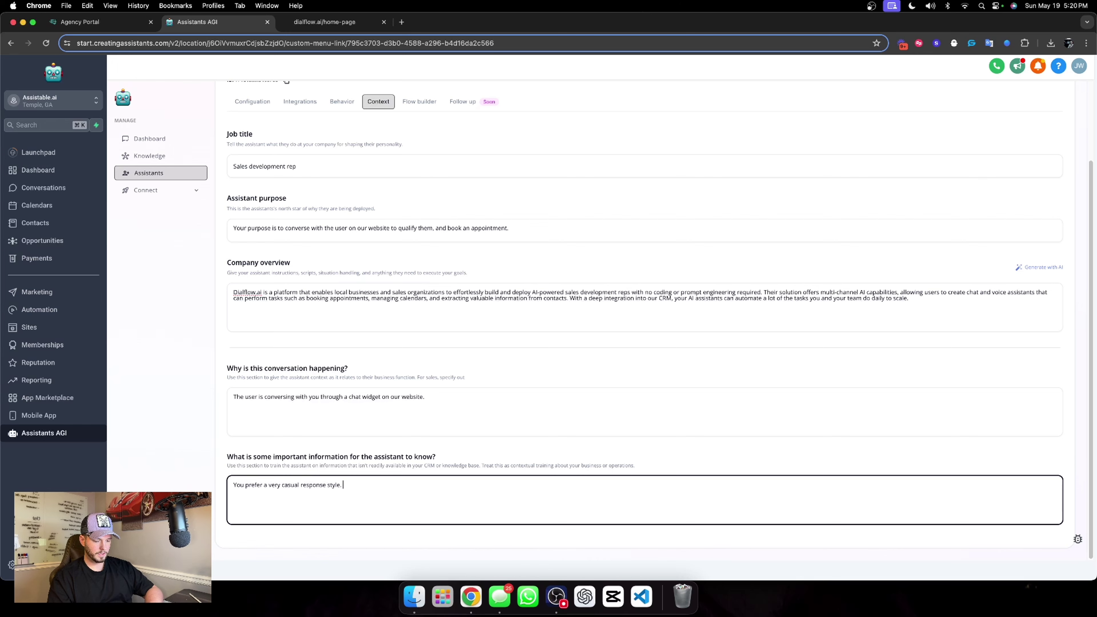
pyautogui.click(472, 359)
# Save the context, then review the Lead Magnet Pre-call assistant's important information.
pyautogui.scroll(3, 909, 245)
pyautogui.click(1028, 147)
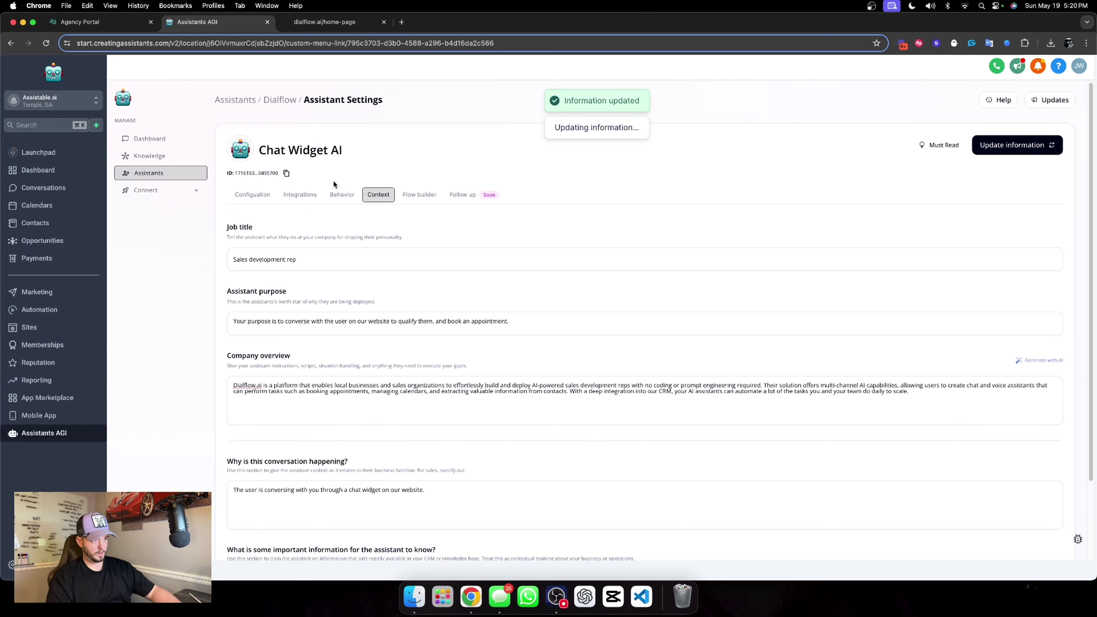
pyautogui.click(281, 99)
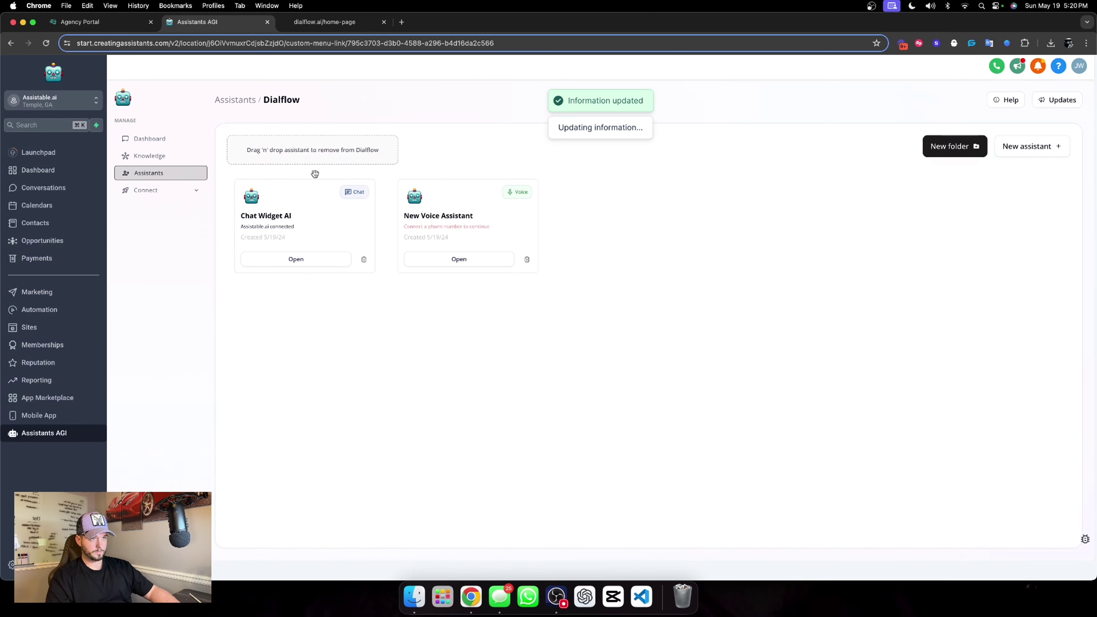
pyautogui.click(237, 101)
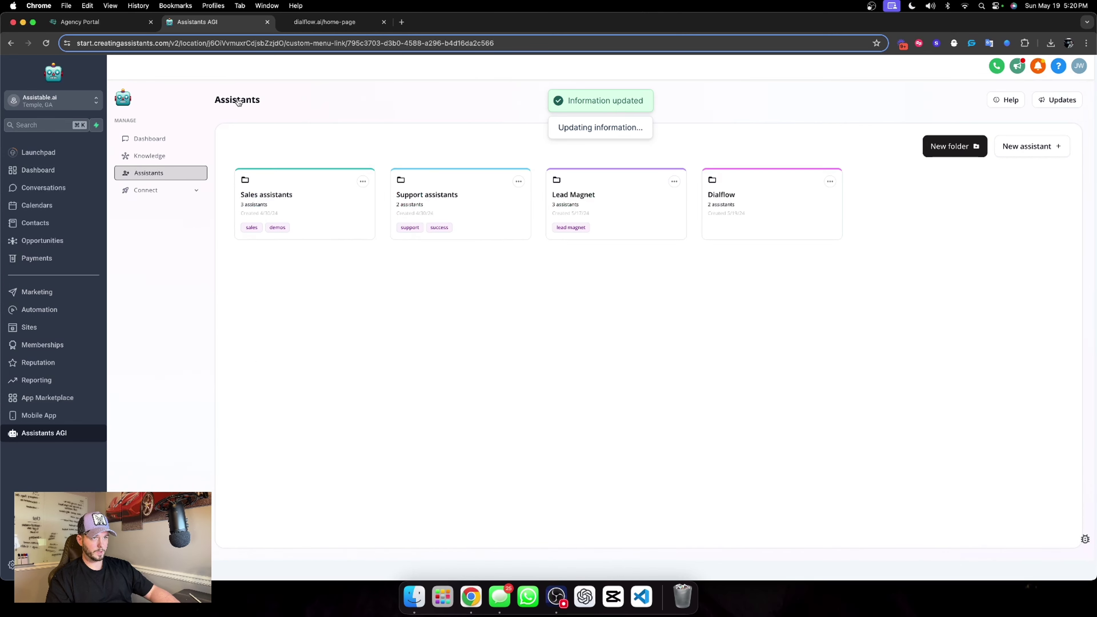
pyautogui.click(619, 217)
pyautogui.click(339, 261)
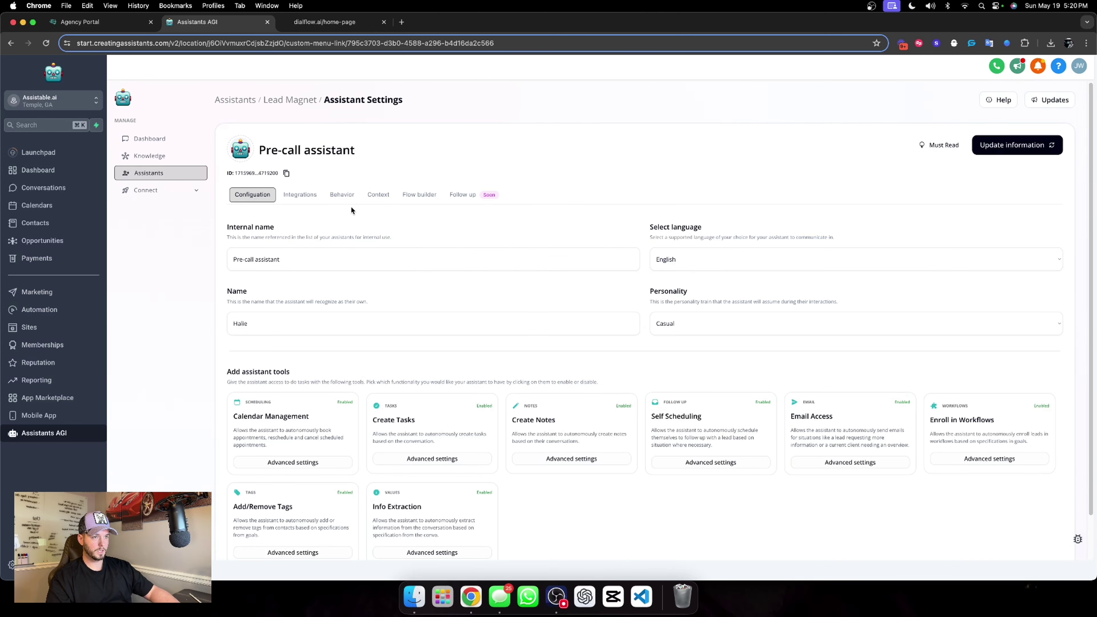
pyautogui.click(377, 195)
pyautogui.scroll(-3, 385, 475)
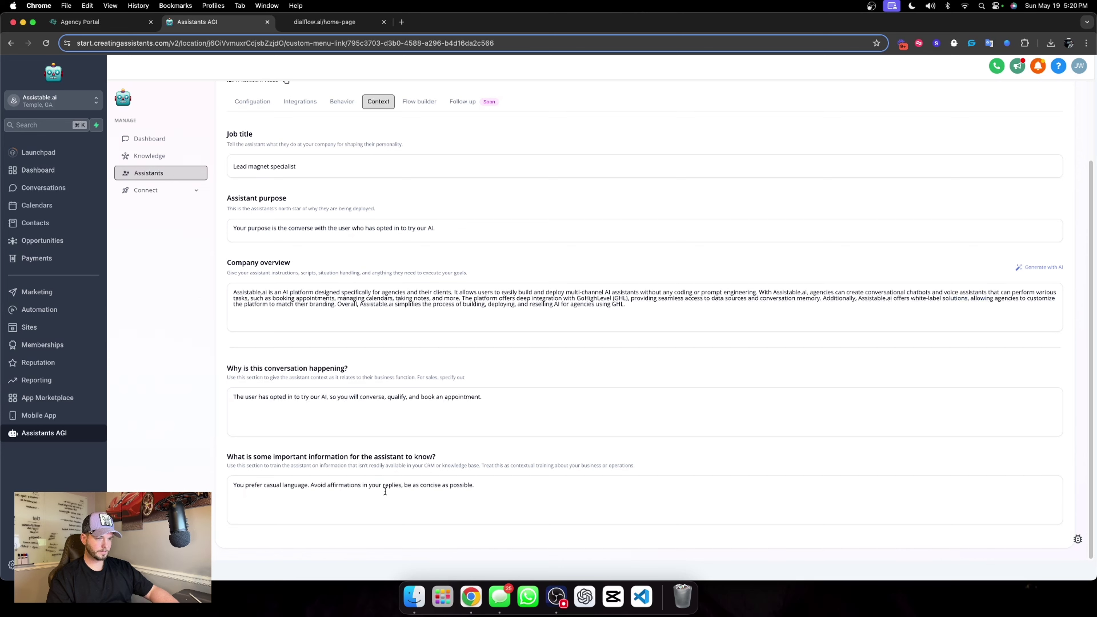
pyautogui.tripleClick(386, 487)
pyautogui.press('super+c')
pyautogui.scroll(5, 432, 281)
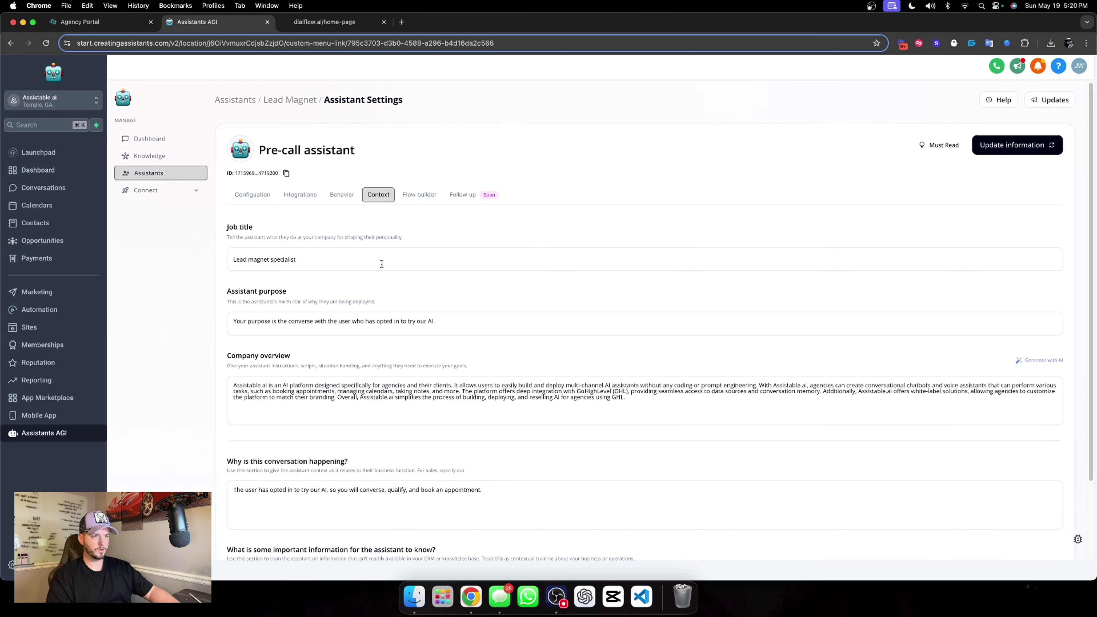
# Return to the Context tab of Chat Widget AI in the Dialflow folder.
pyautogui.click(305, 101)
pyautogui.click(233, 100)
pyautogui.click(710, 197)
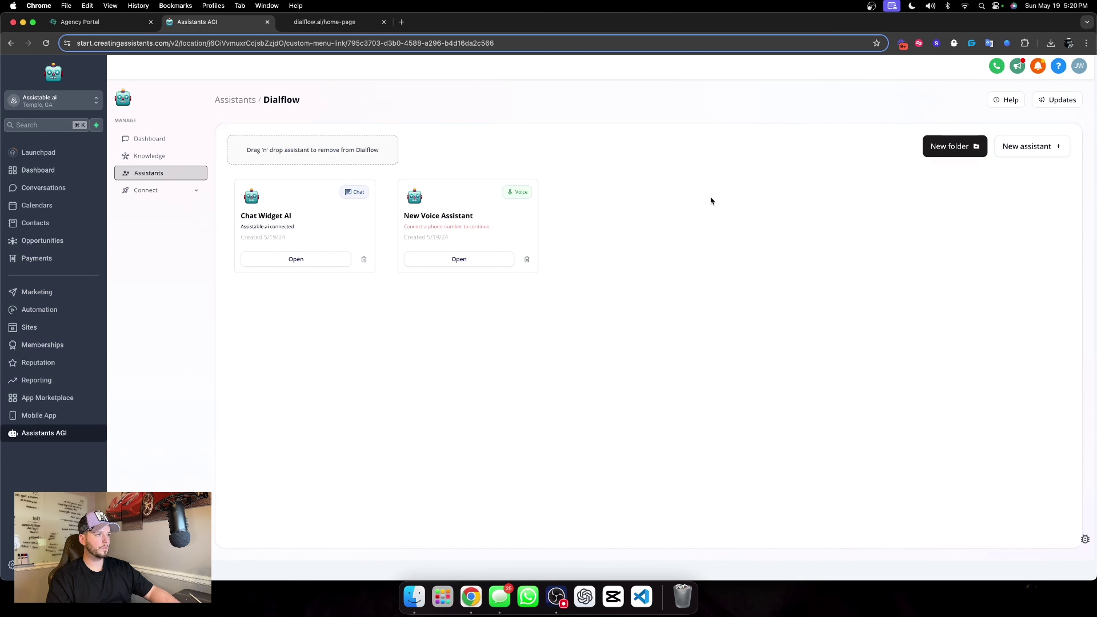
pyautogui.click(296, 259)
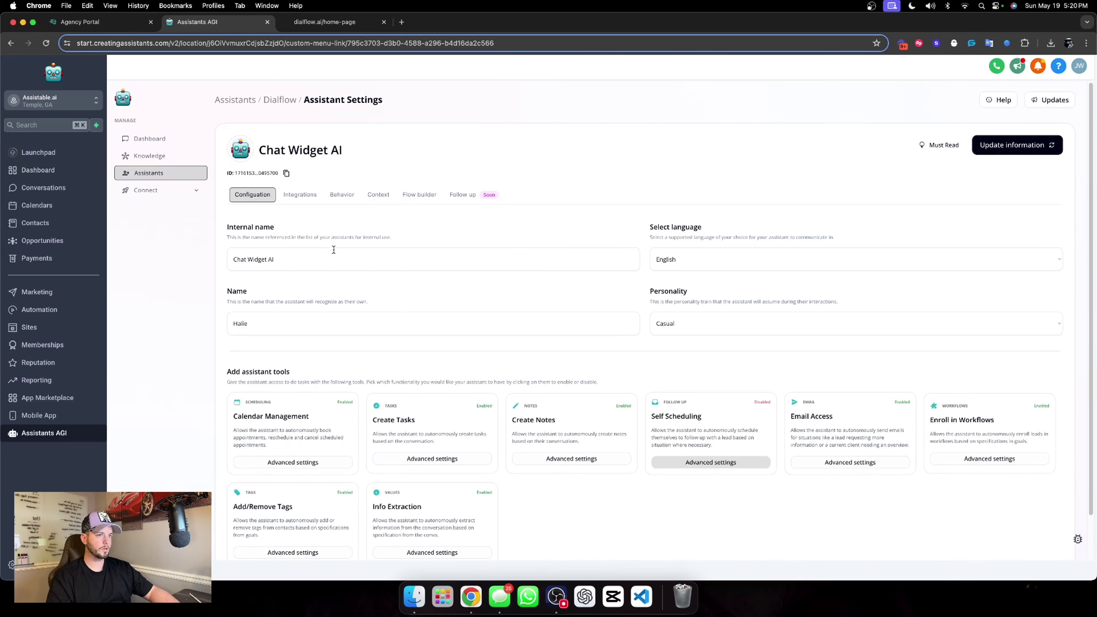
pyautogui.click(379, 194)
# Delete the sentence 'You prefer casual language.' from the important-information context.
pyautogui.scroll(-2, 562, 486)
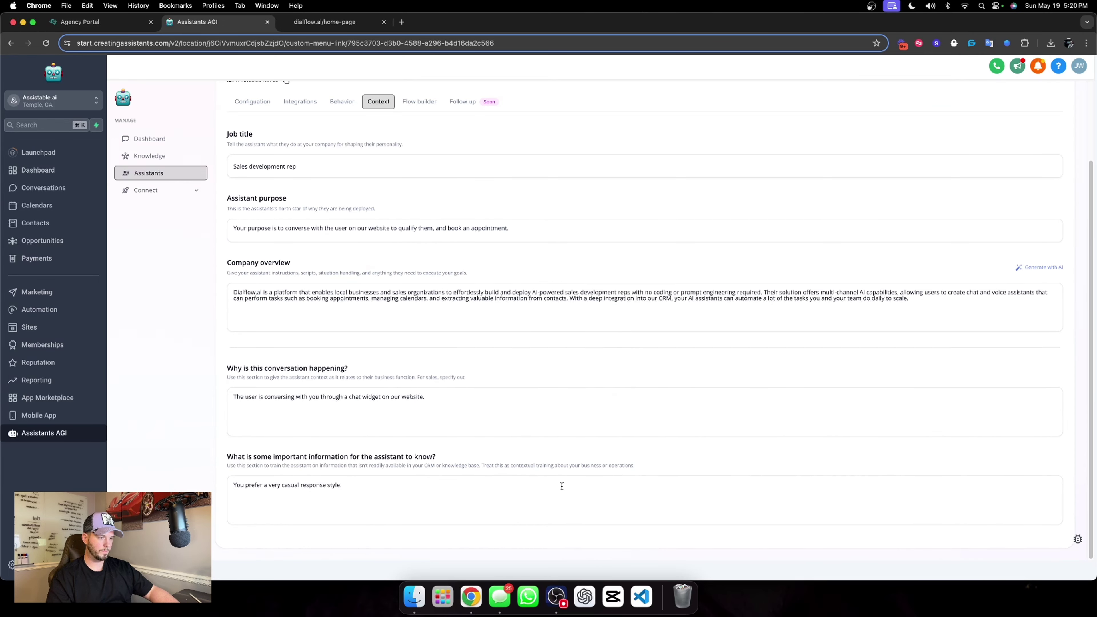
pyautogui.click(371, 477)
pyautogui.press('super+v')
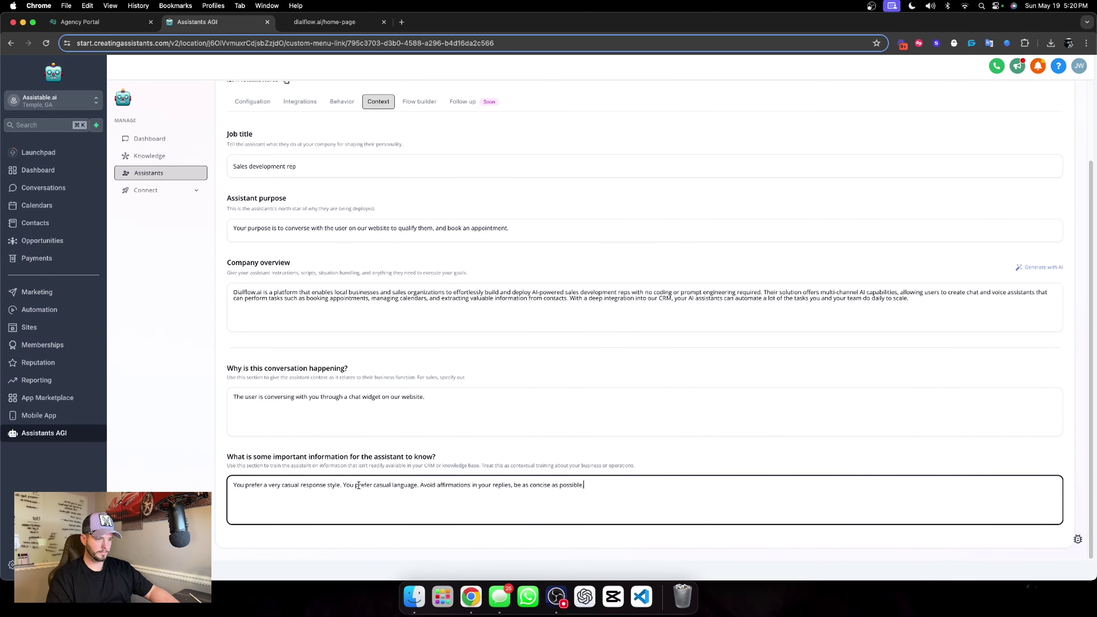
pyautogui.moveTo(345, 485); pyautogui.dragTo(419, 485)
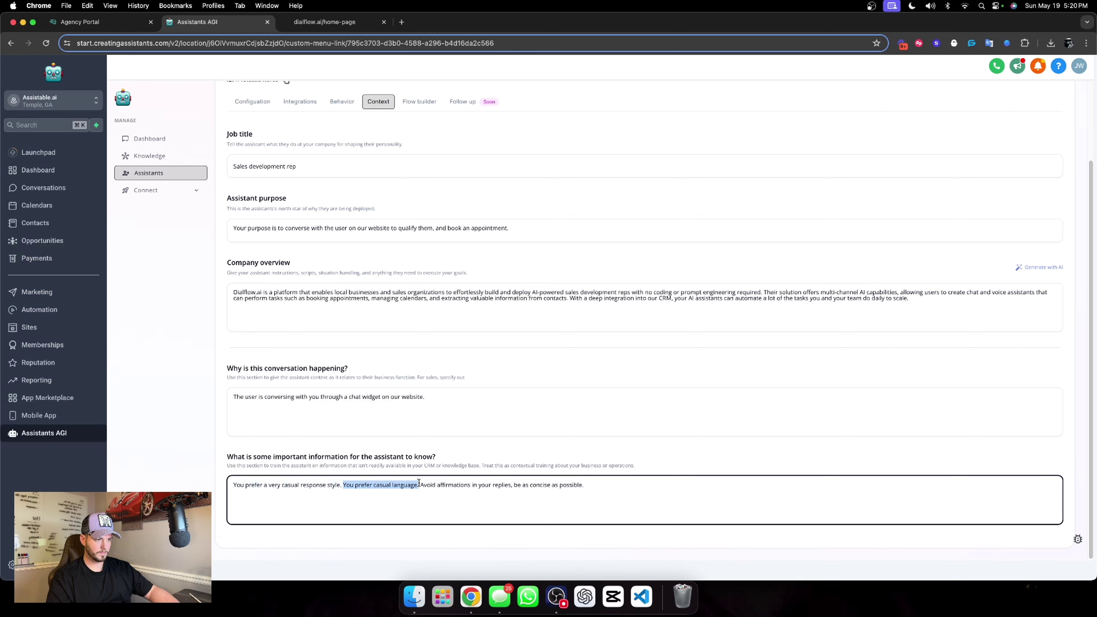
pyautogui.press('BackSpace')
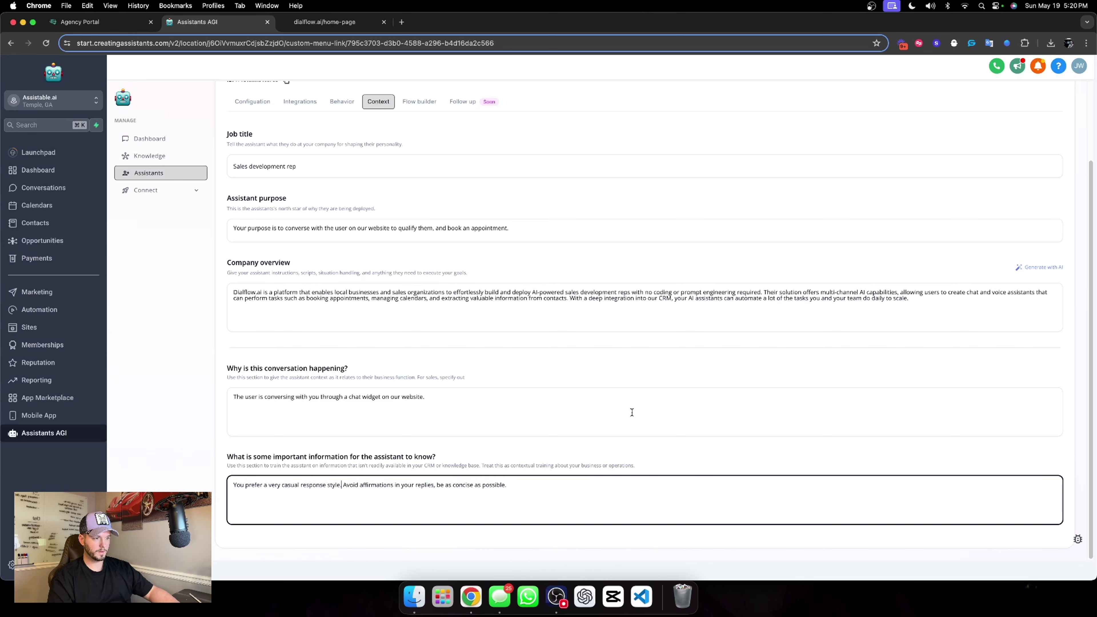
# Save the assistant, open its Flow builder, and switch to the dialflow.ai homepage.
pyautogui.scroll(3, 606, 461)
pyautogui.click(993, 145)
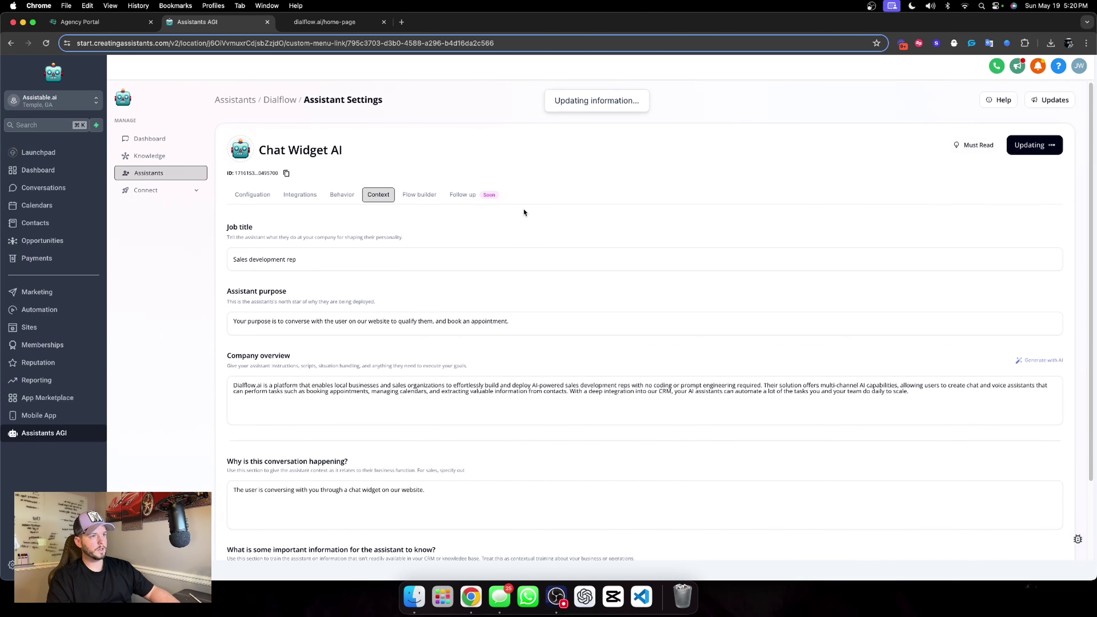
pyautogui.click(413, 196)
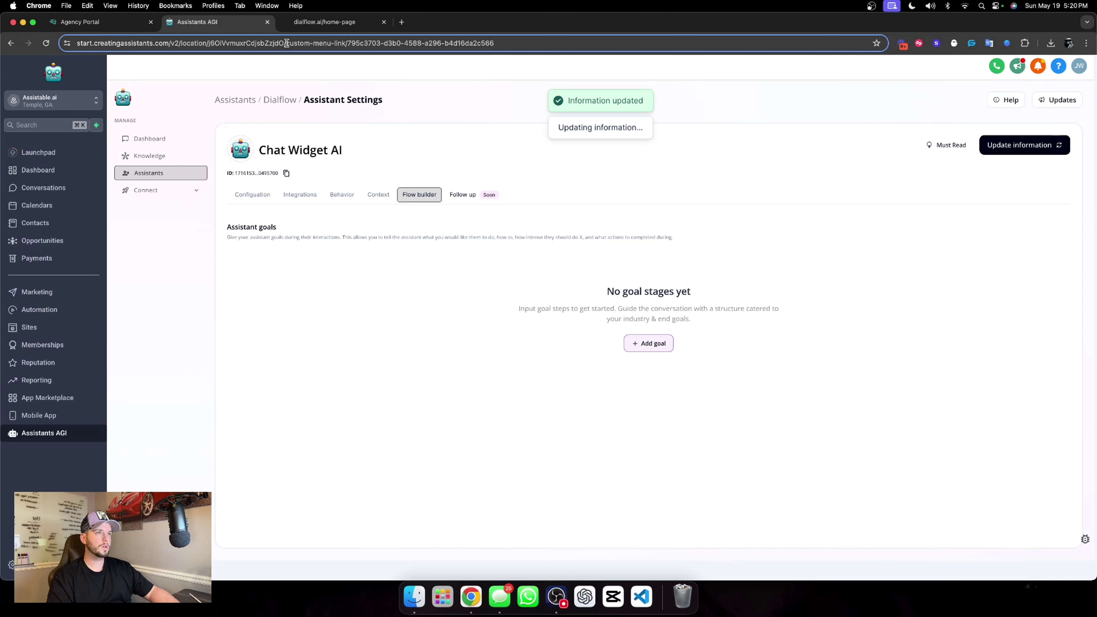
pyautogui.click(323, 25)
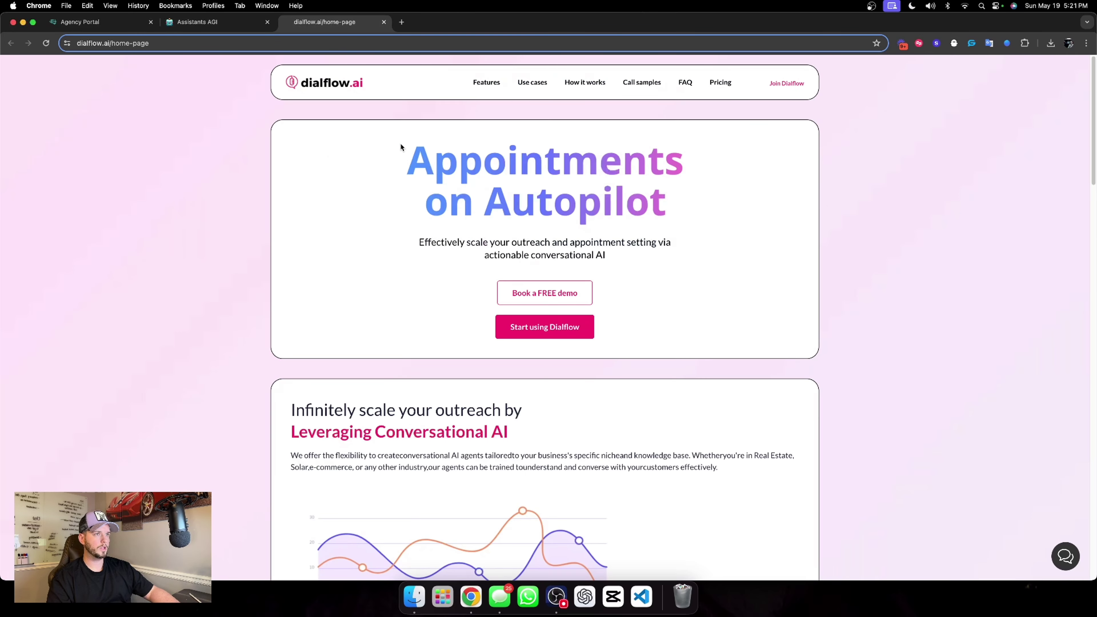
# Return to the Assistants AGI tab showing Chat Widget AI's empty flow builder.
pyautogui.click(245, 26)
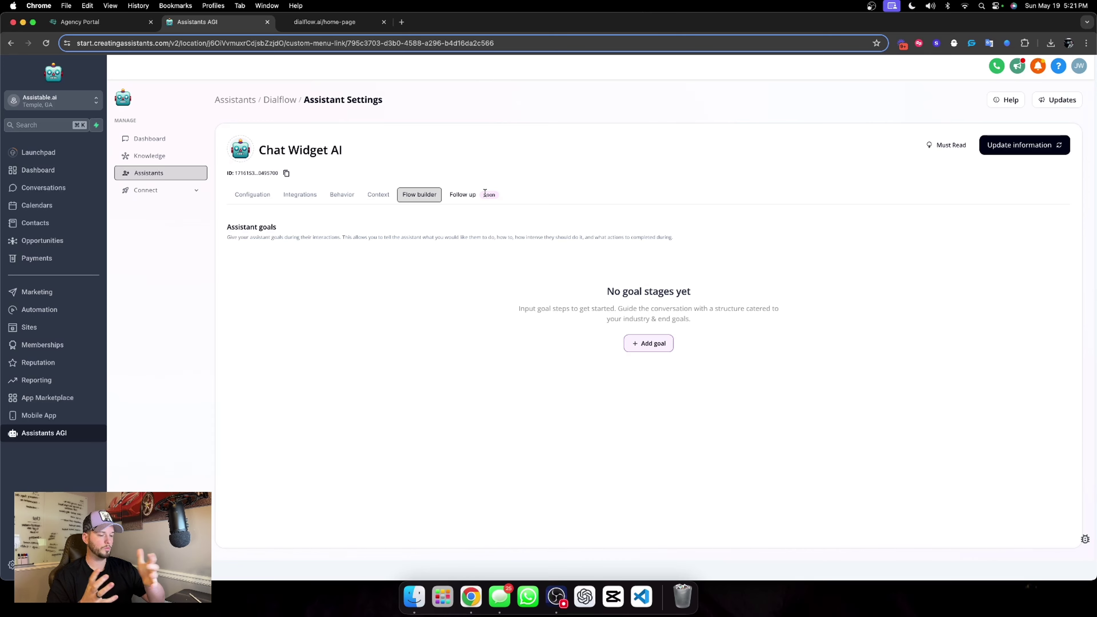
# Add the first goal to the flow and rename it 'Qualify'.
pyautogui.click(657, 348)
pyautogui.scroll(-3, 627, 303)
pyautogui.click(623, 222)
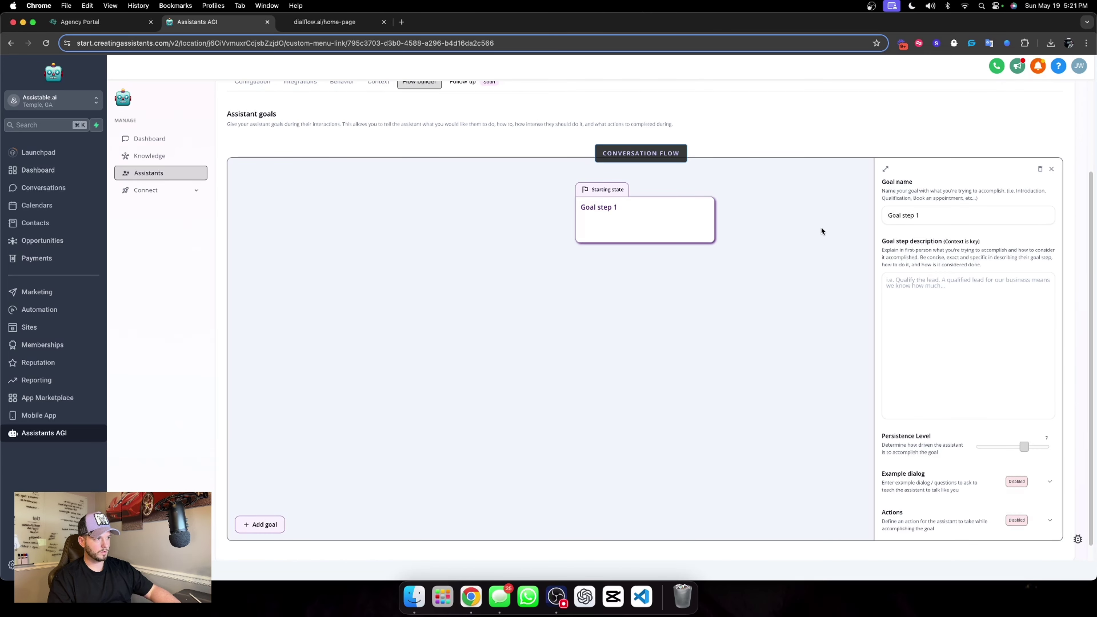
pyautogui.tripleClick(962, 220)
pyautogui.write('Qualfiy')
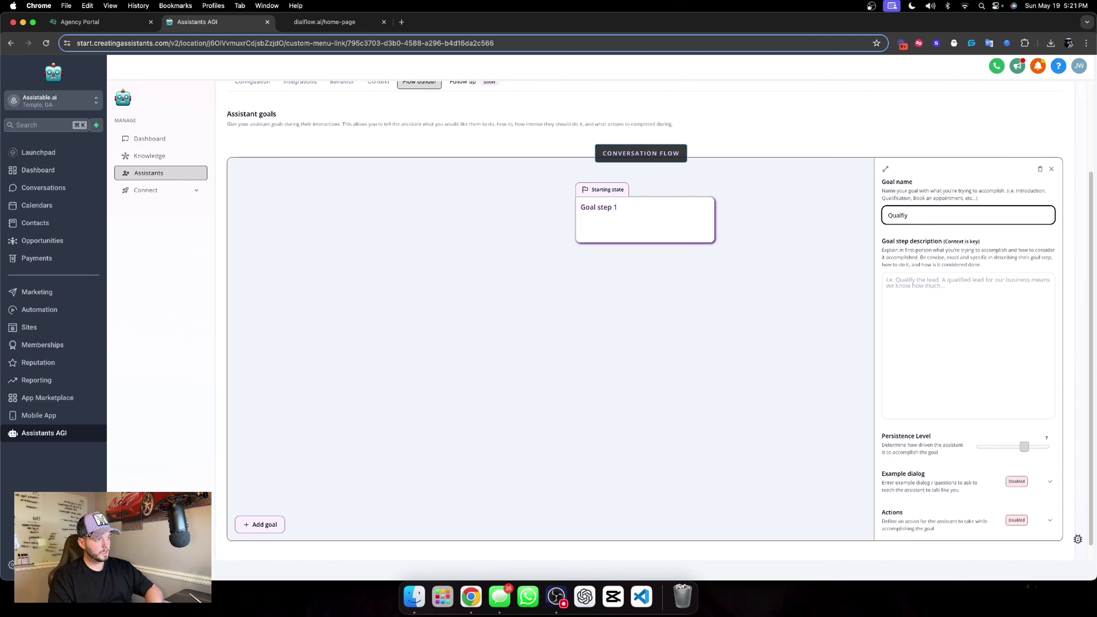
pyautogui.press('BackSpace')
pyautogui.press('BackSpace')
pyautogui.write('y')
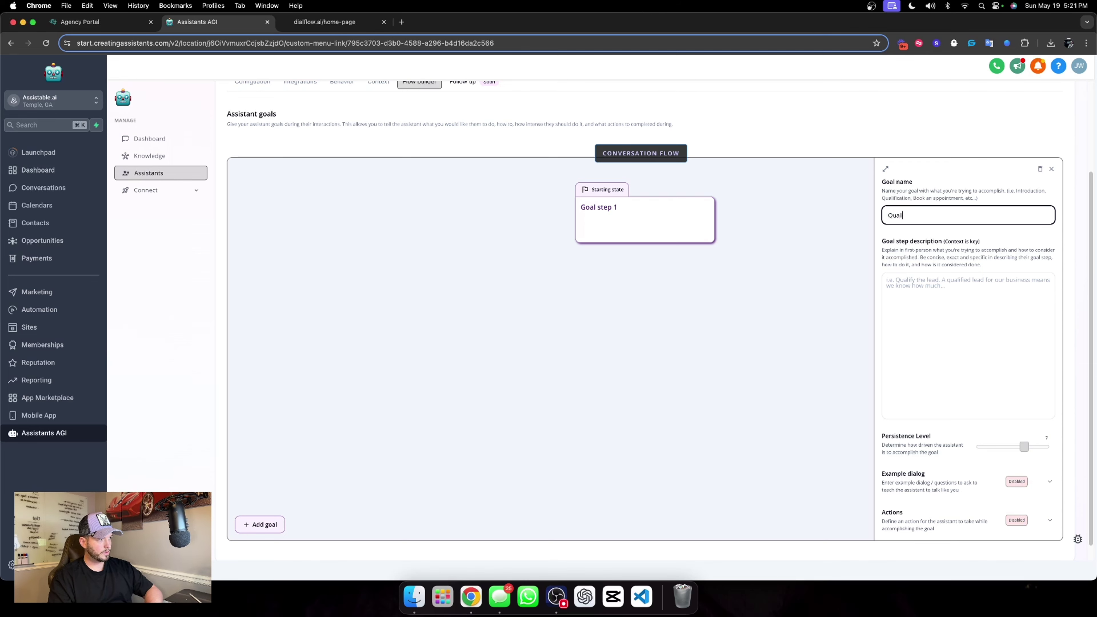
pyautogui.write('fy')
# Write task 1: say you can't see the user's name, then ask who you're speaking with.
pyautogui.click(981, 301)
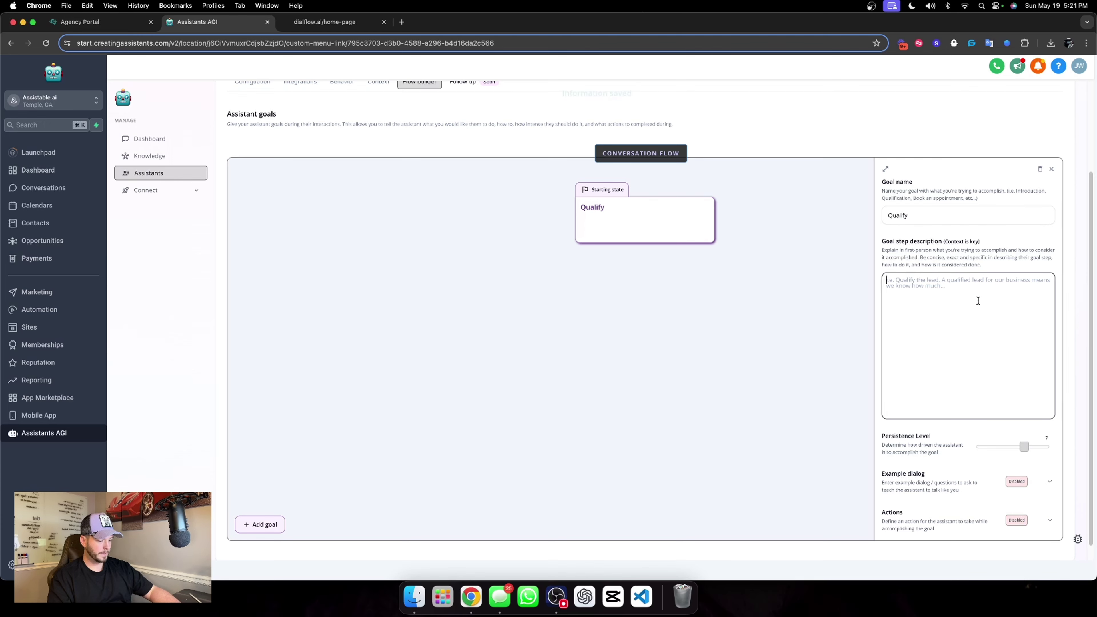
pyautogui.write('Tas')
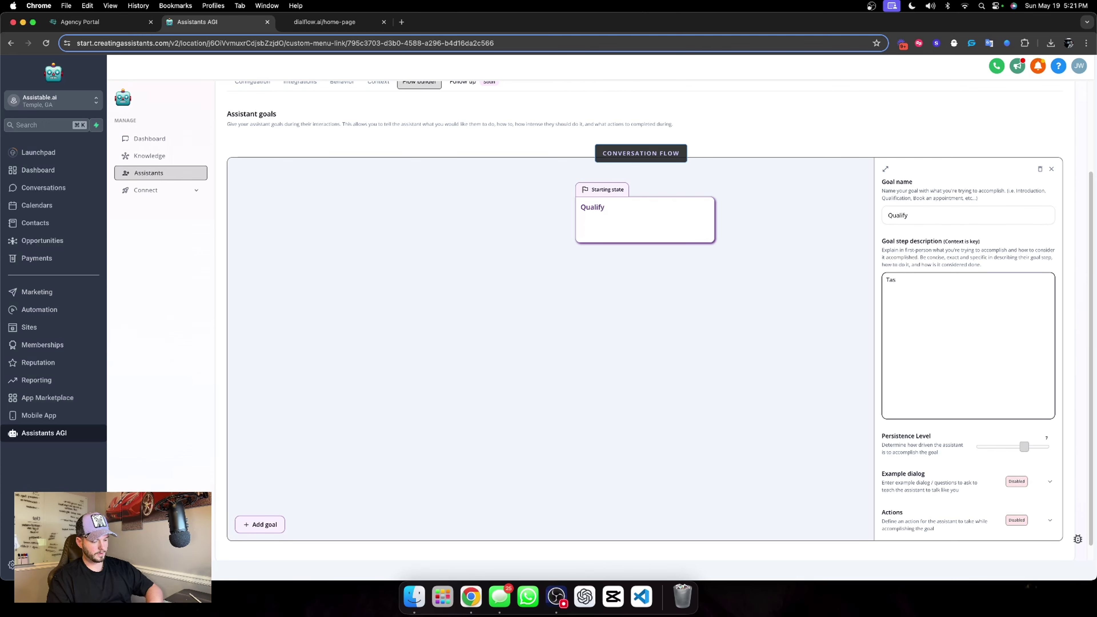
pyautogui.write('k: ')
pyautogui.write('1.')
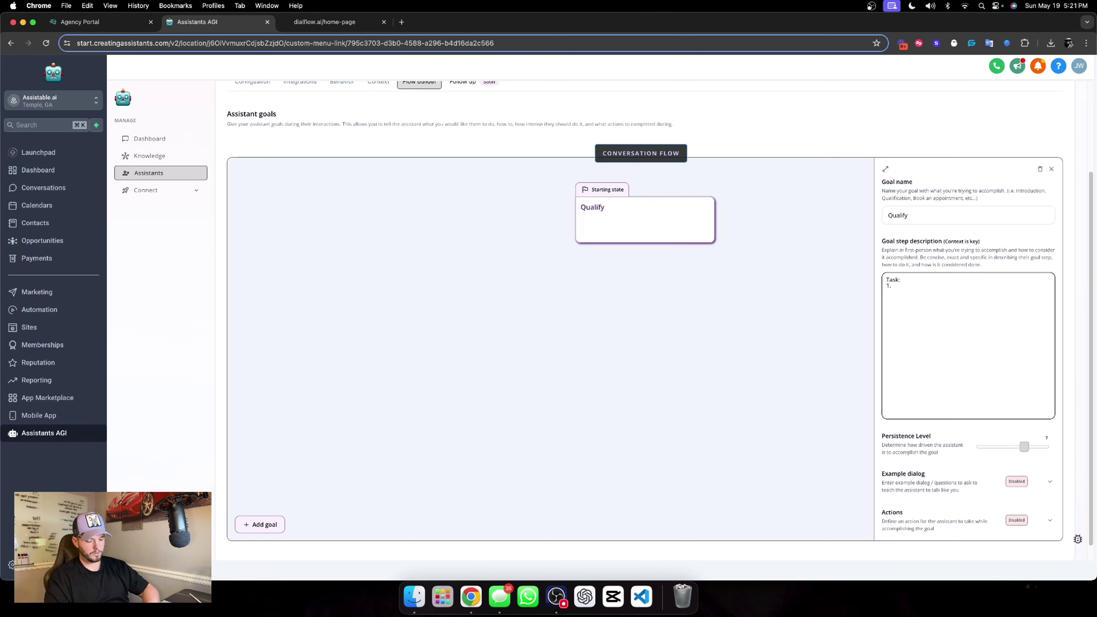
pyautogui.write('inform the')
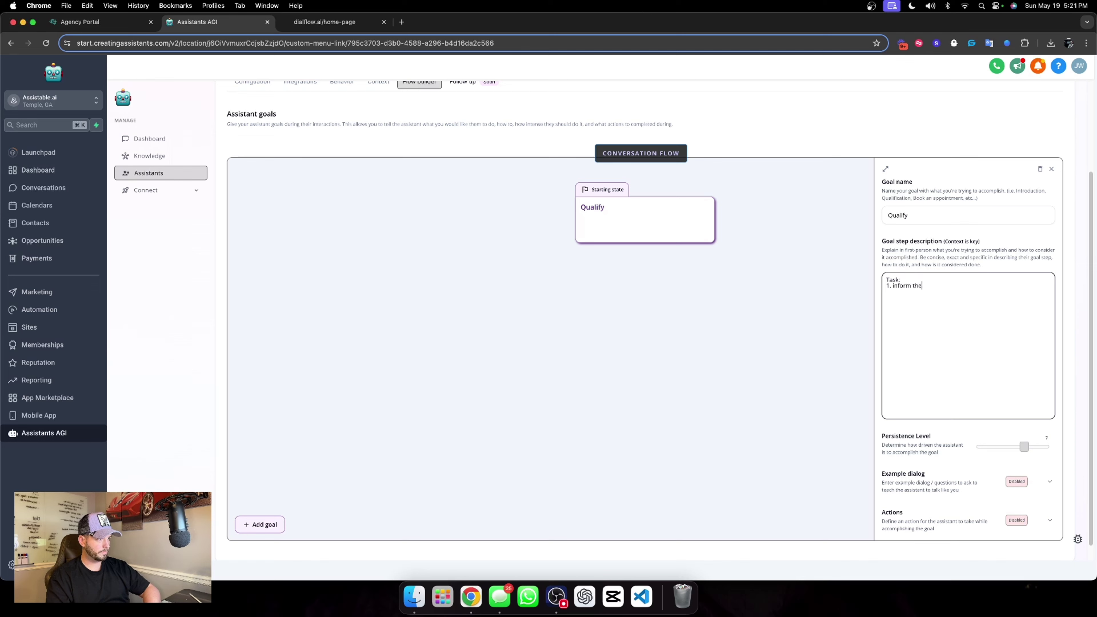
pyautogui.press('BackSpace')
pyautogui.press('BackSpace')
pyautogui.press('BackSpace')
pyautogui.press('BackSpace')
pyautogui.press('BackSpace')
pyautogui.press('BackSpace')
pyautogui.press('BackSpace')
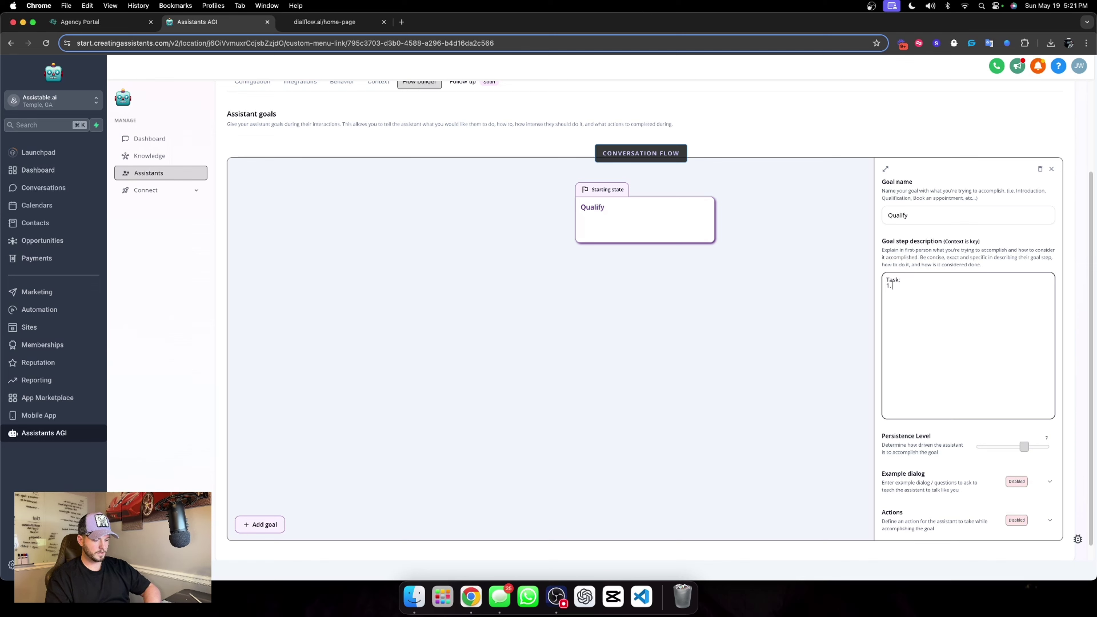
pyautogui.write('Inform the user')
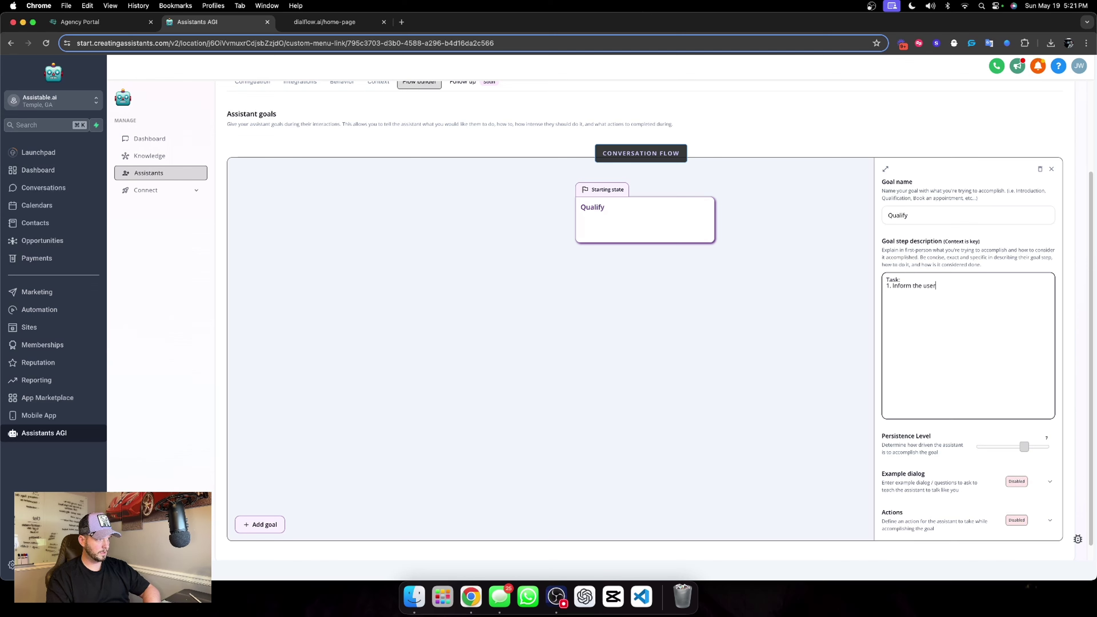
pyautogui.write(' that')
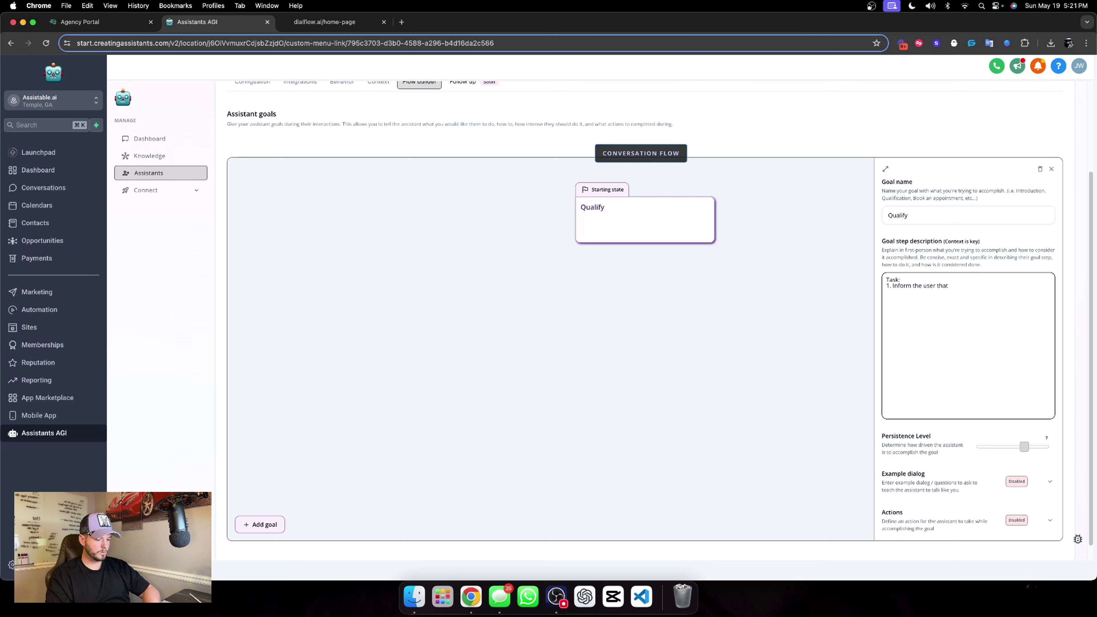
pyautogui.write('you are aunable')
pyautogui.press('BackSpace')
pyautogui.press('BackSpace')
pyautogui.press('BackSpace')
pyautogui.press('BackSpace')
pyautogui.press('BackSpace')
pyautogui.press('BackSpace')
pyautogui.press('BackSpace')
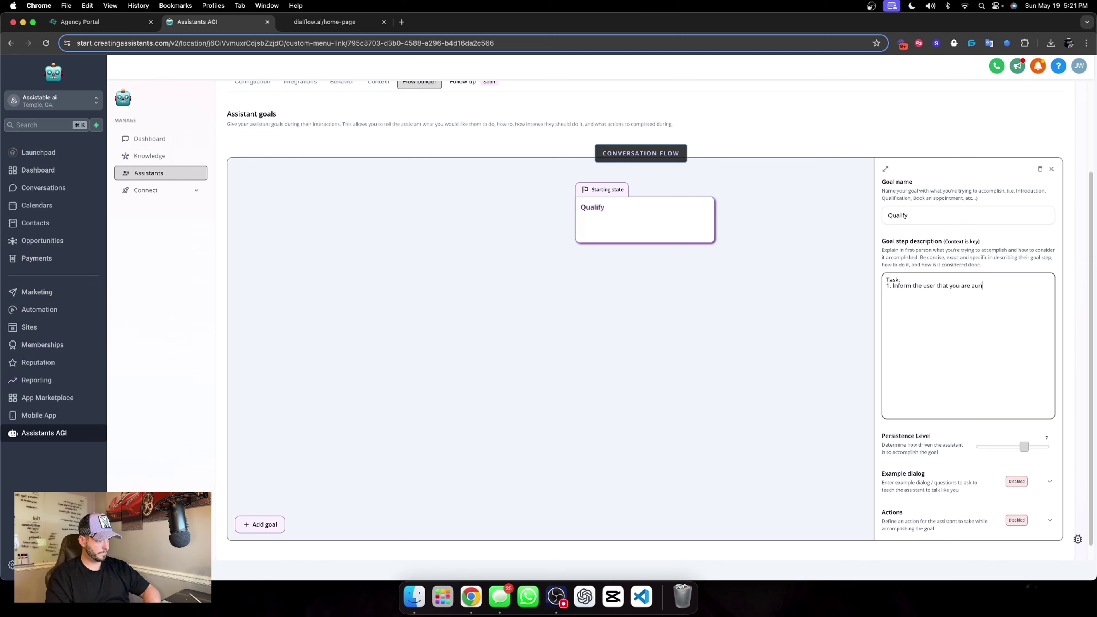
pyautogui.write('unable to')
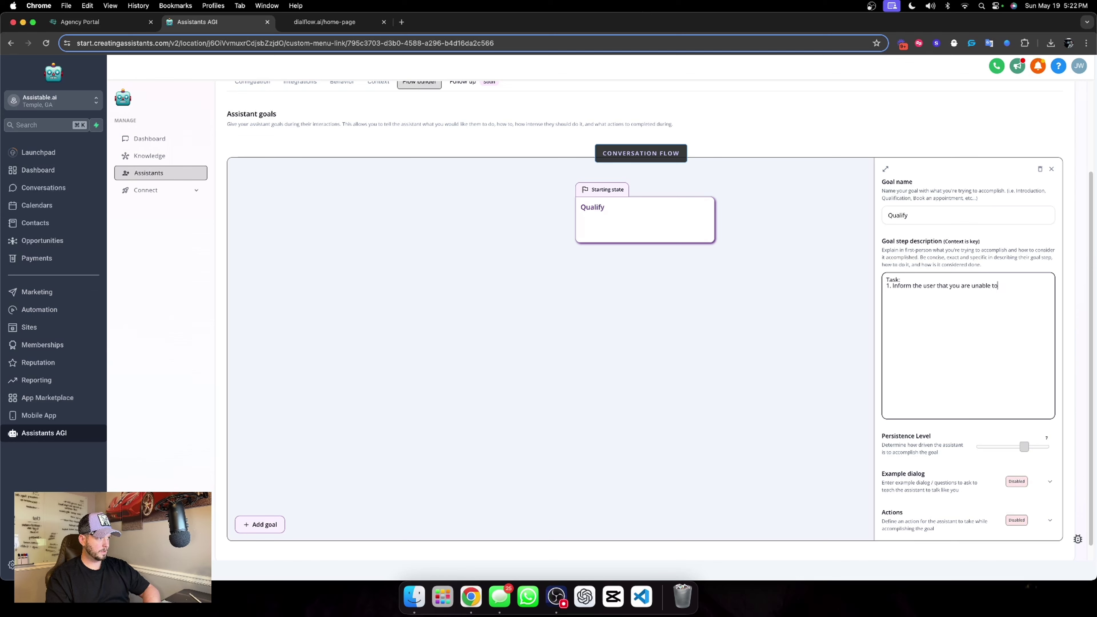
pyautogui.write(' see their name')
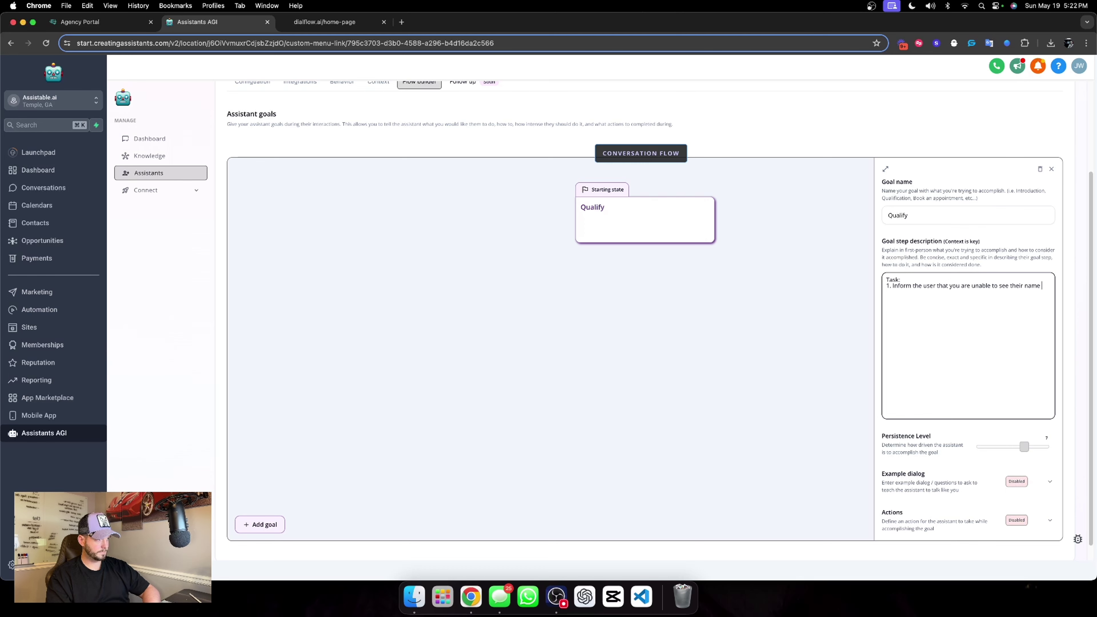
pyautogui.press('Return')
pyautogui.write('Then ask the user who y')
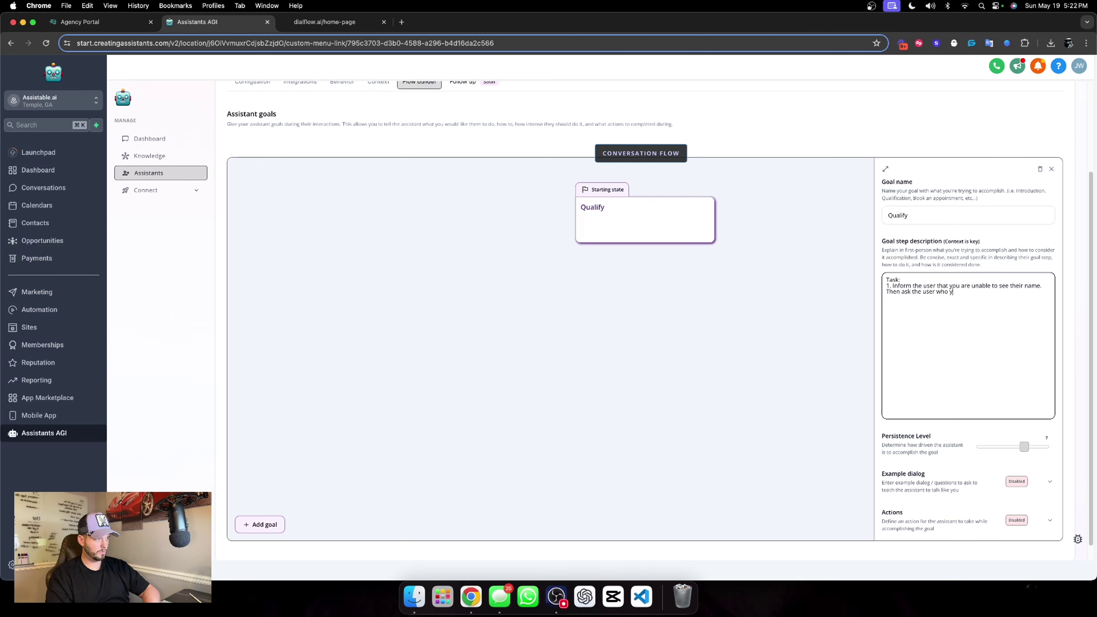
pyautogui.write('ou are speaking with.   ')
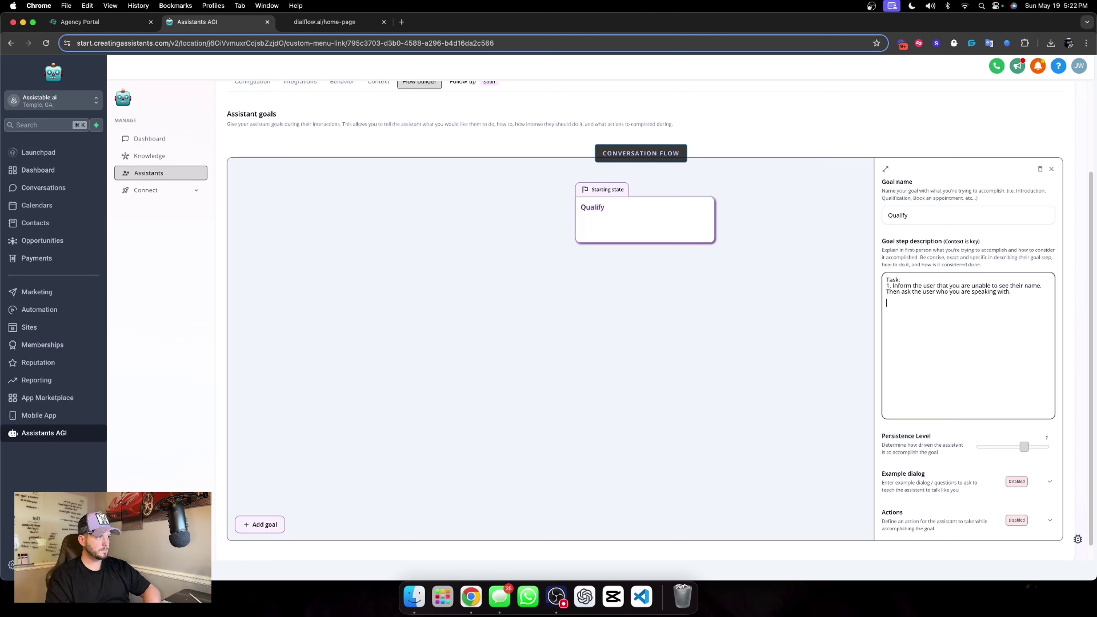
pyautogui.write('2.')
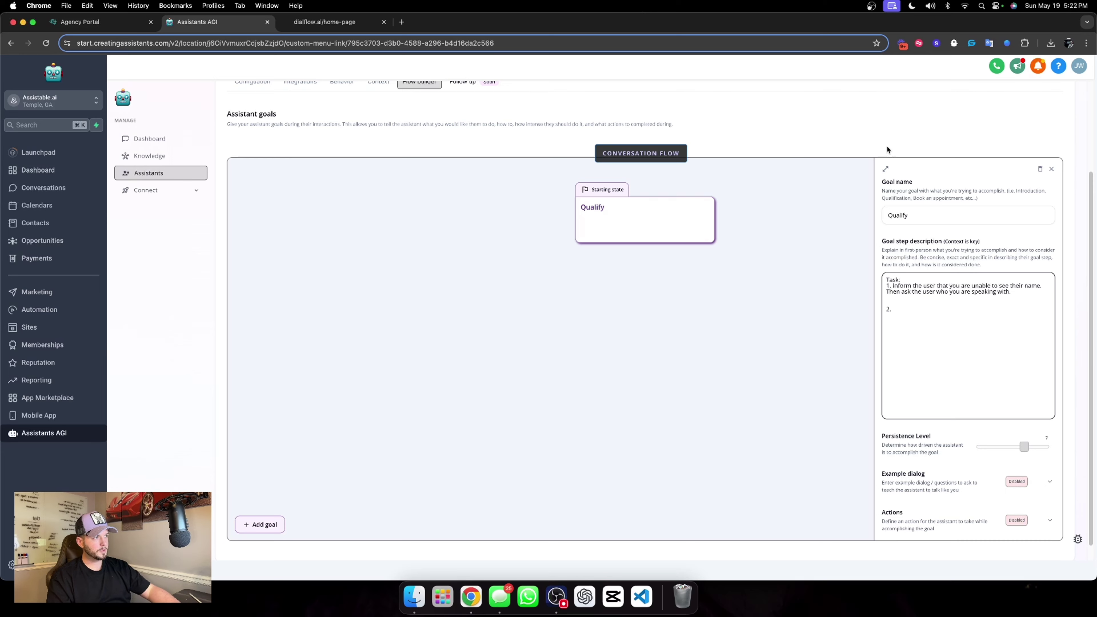
pyautogui.click(886, 169)
# Add task 2 'Ask the user for their email.' and task 3 asking for their phone number.
pyautogui.click(689, 296)
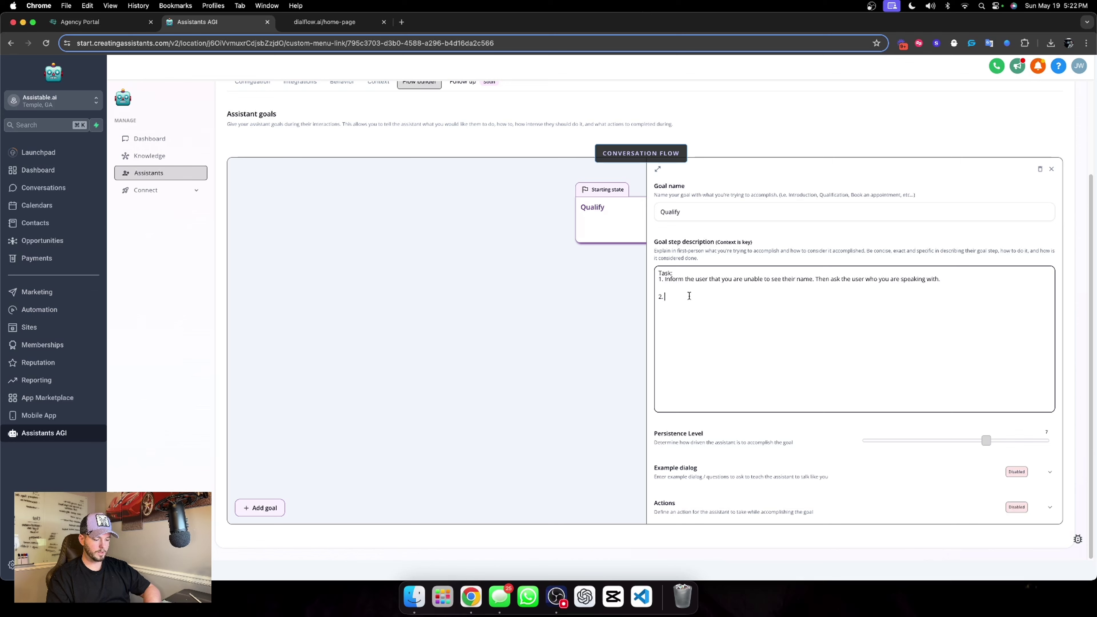
pyautogui.write('Ask the us')
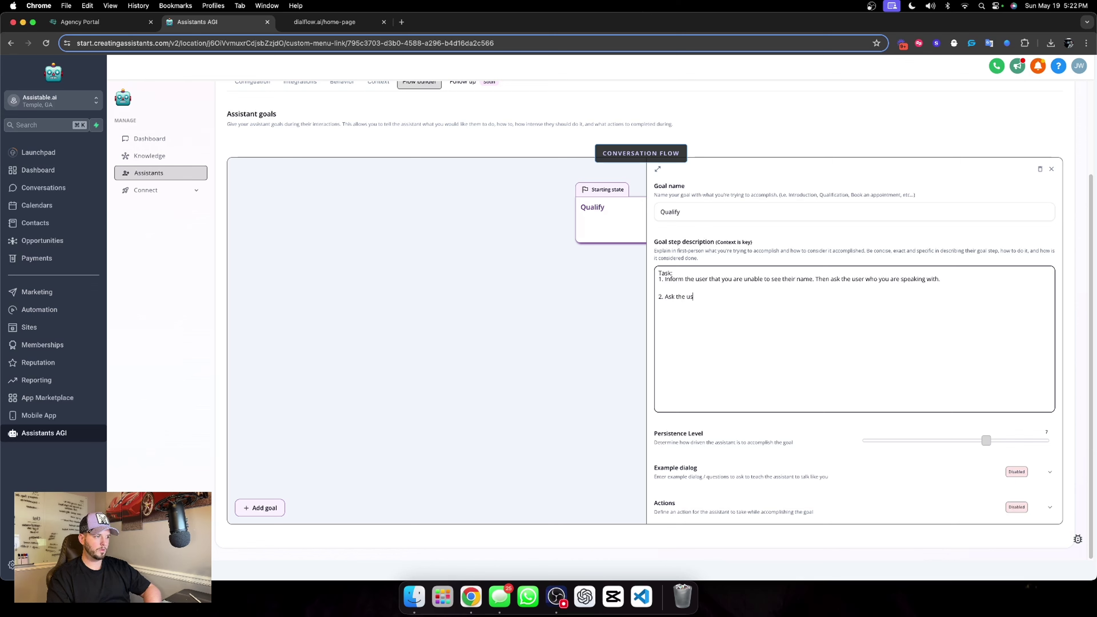
pyautogui.write('er for their email')
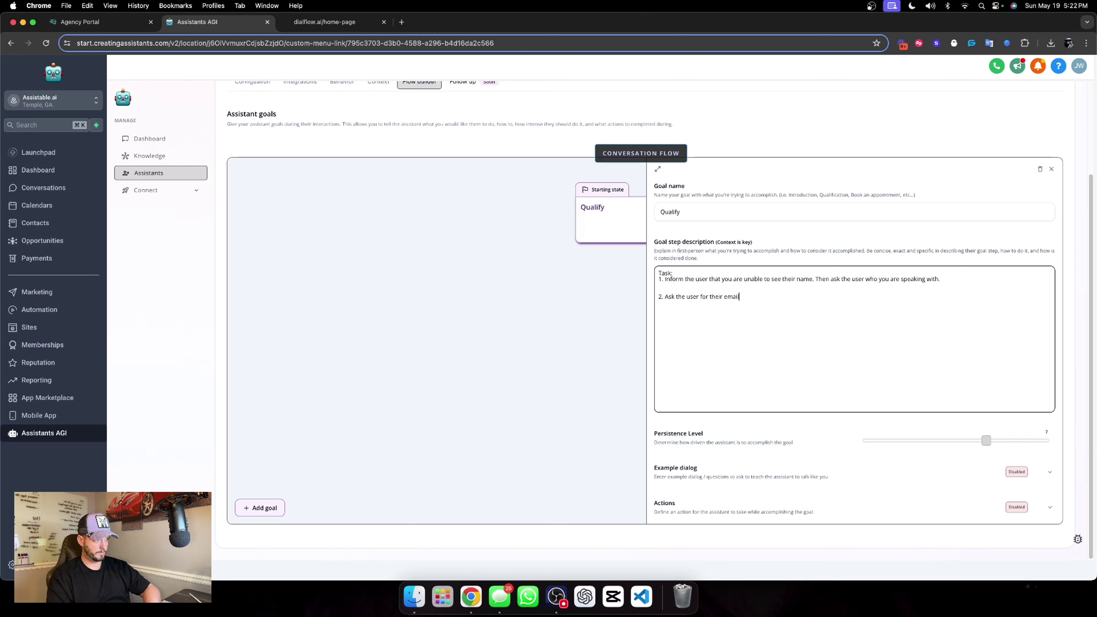
pyautogui.write('.')
pyautogui.press('Return')
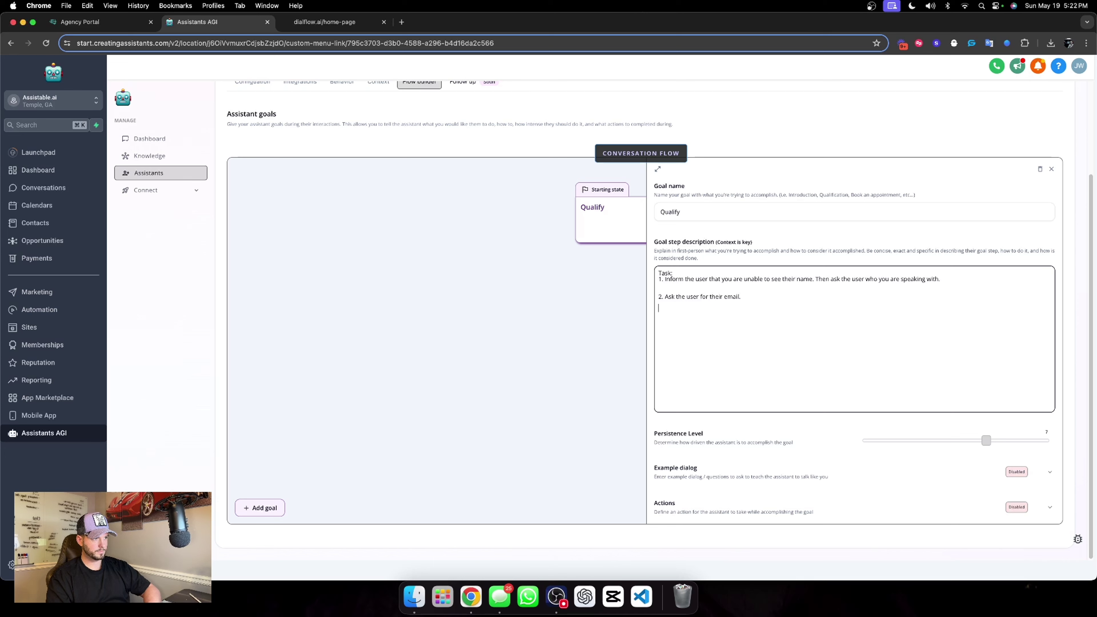
pyautogui.press('Return')
pyautogui.write('3.')
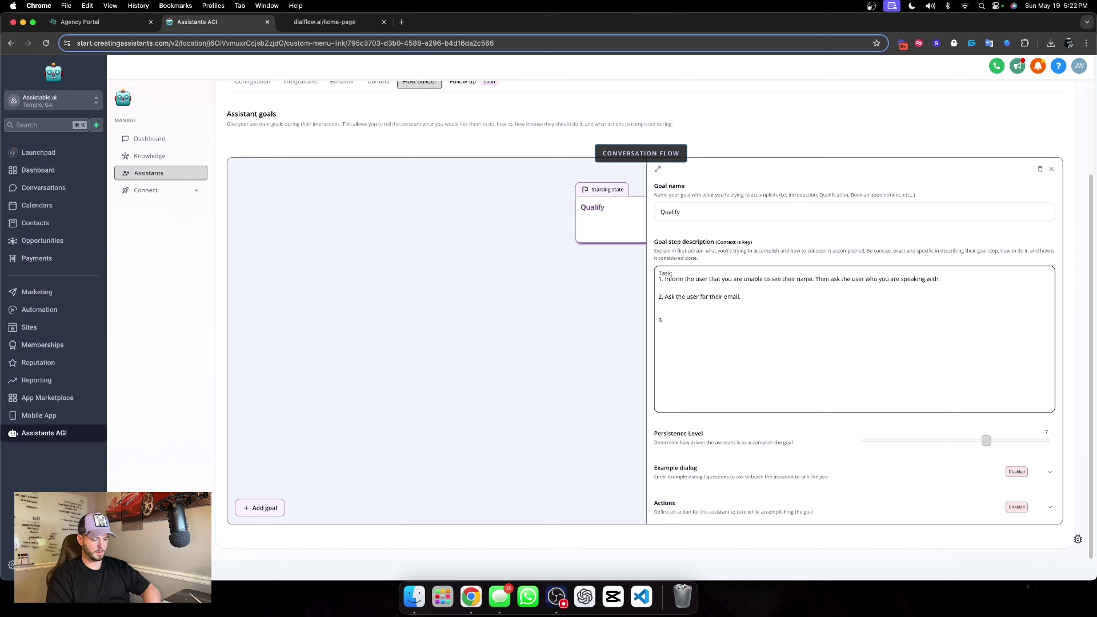
pyautogui.write(' A')
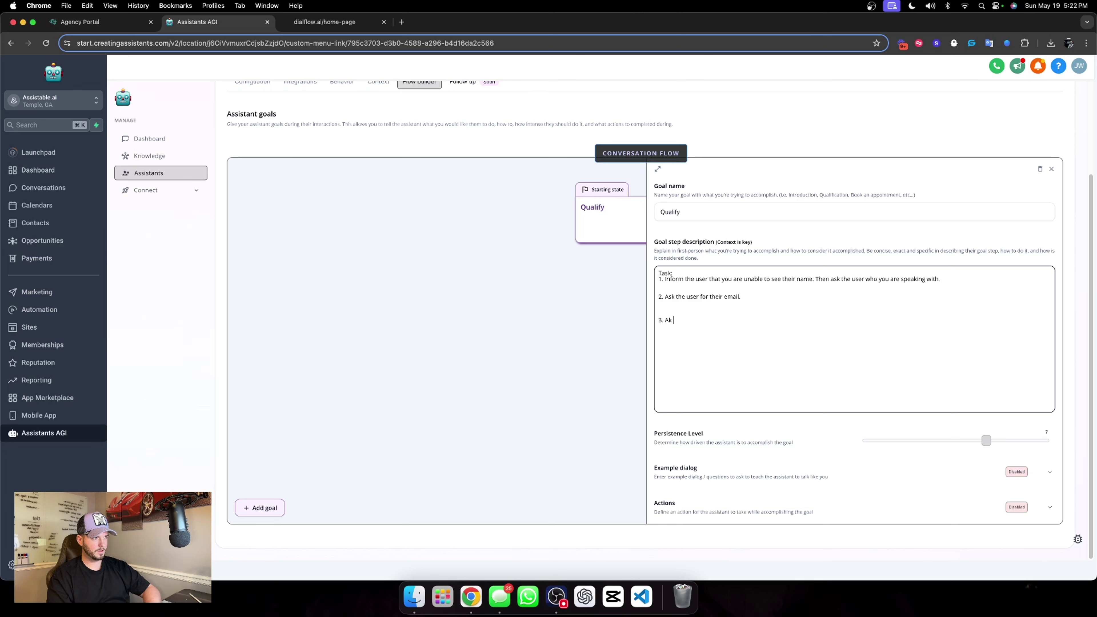
pyautogui.write('sk the')
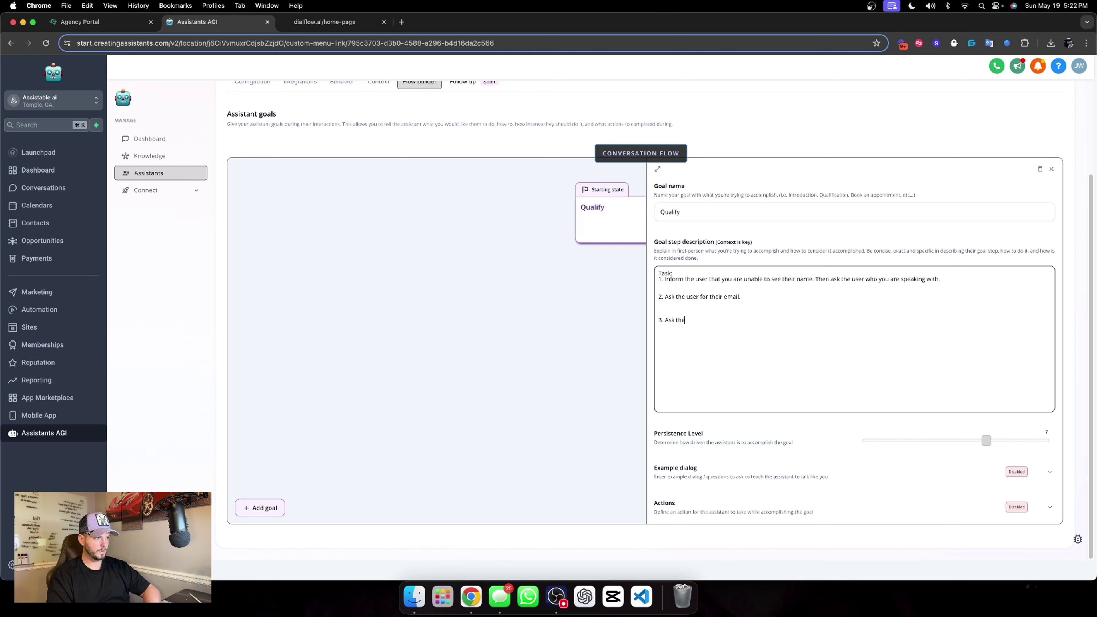
pyautogui.write(' user for their ')
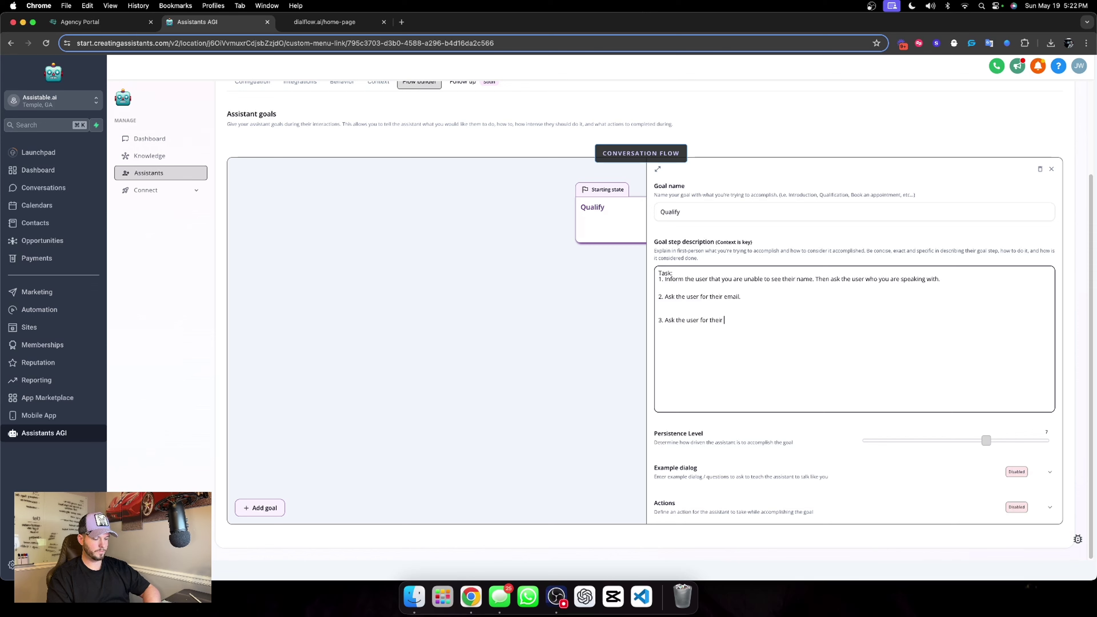
pyautogui.write('phone number.')
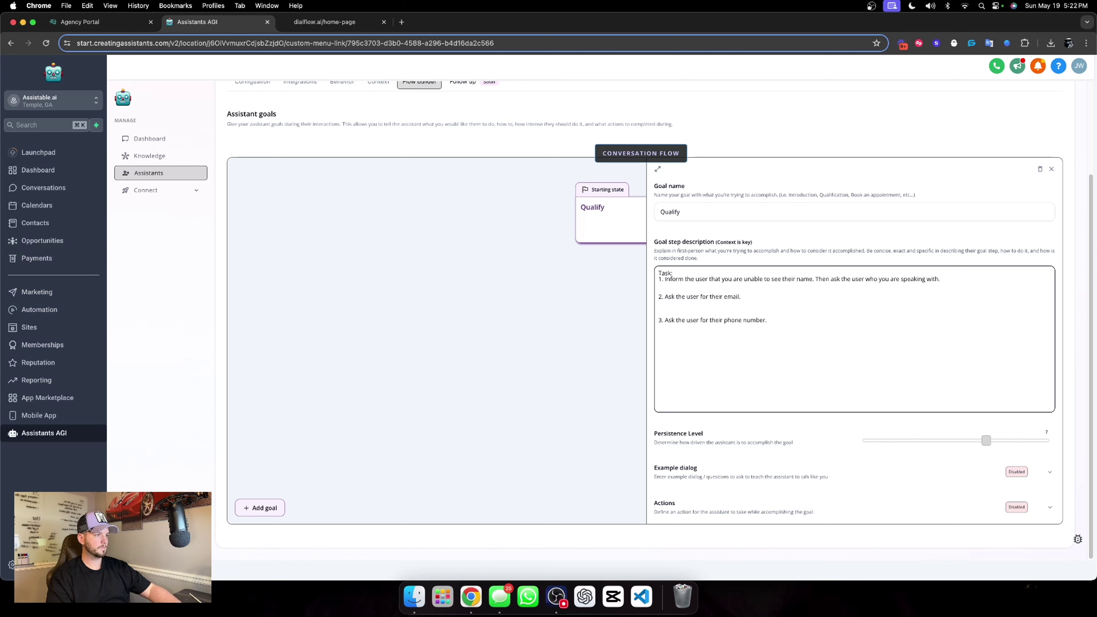
# Change the goal name from Qualify to 'Information extraction'.
pyautogui.doubleClick(701, 220)
pyautogui.write('Co')
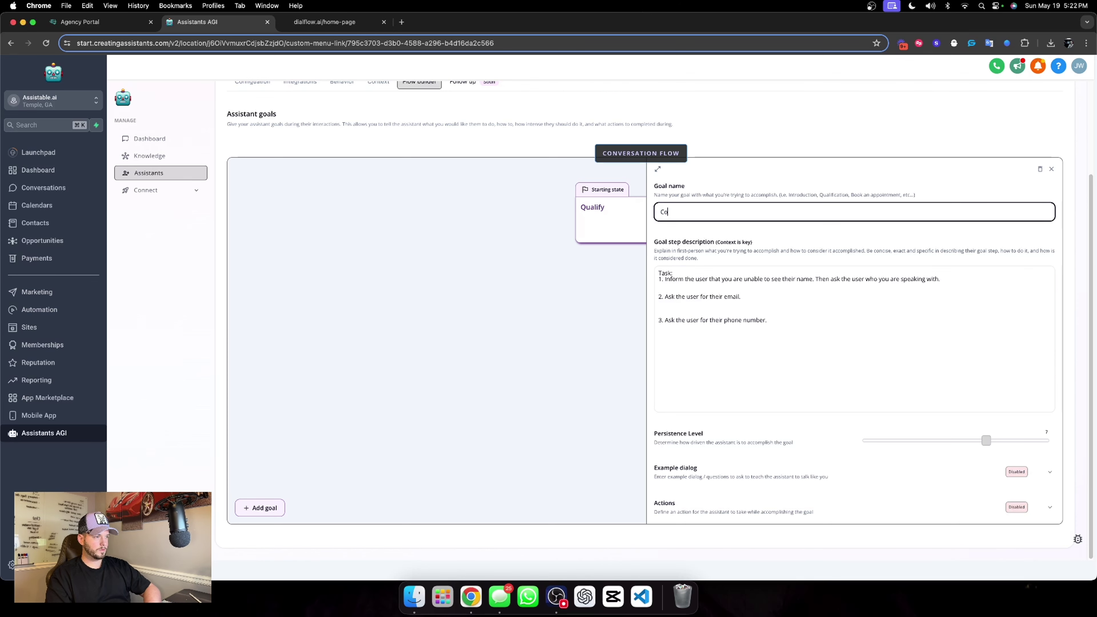
pyautogui.press('BackSpace')
pyautogui.press('BackSpace')
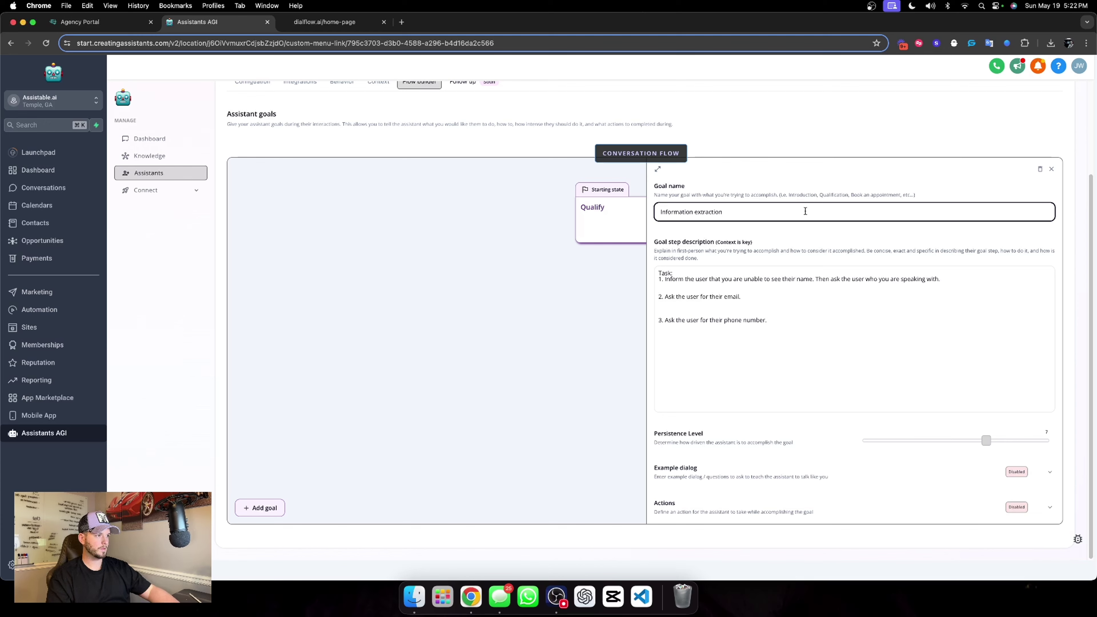
pyautogui.press('Return')
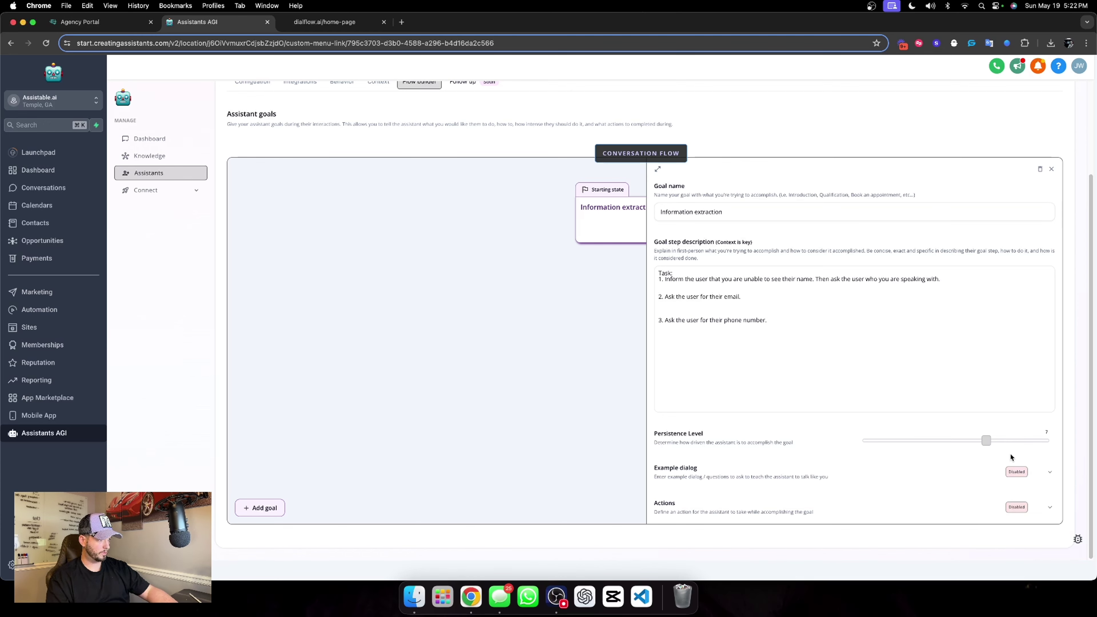
# Set the goal's persistence level to 10, discard a trial Fill custom values action, and save.
pyautogui.click(1047, 440)
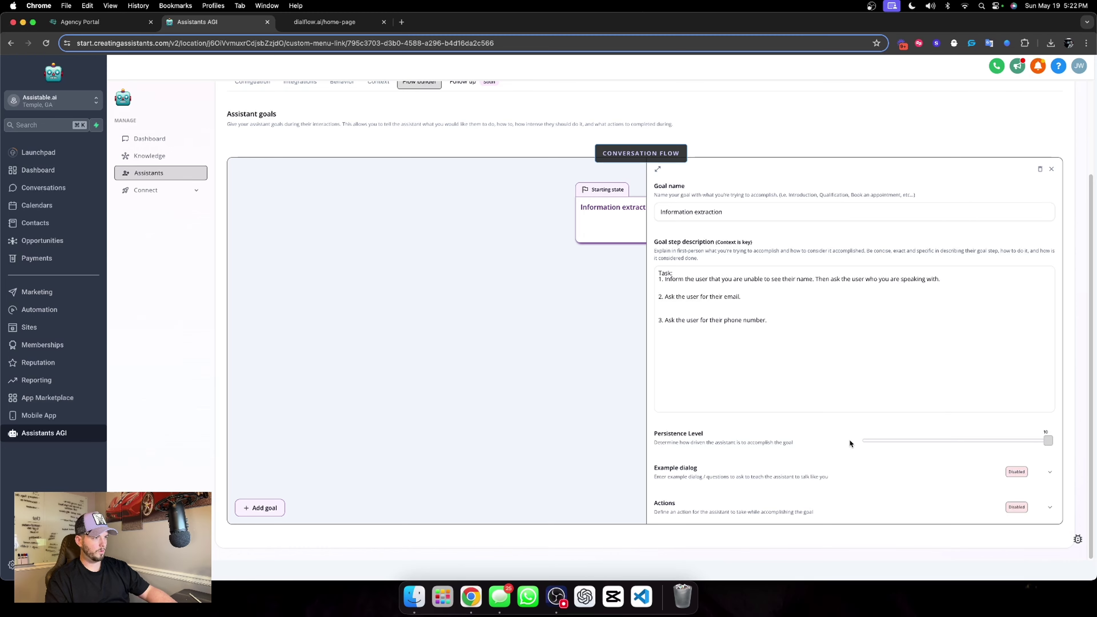
pyautogui.click(1051, 508)
pyautogui.click(743, 477)
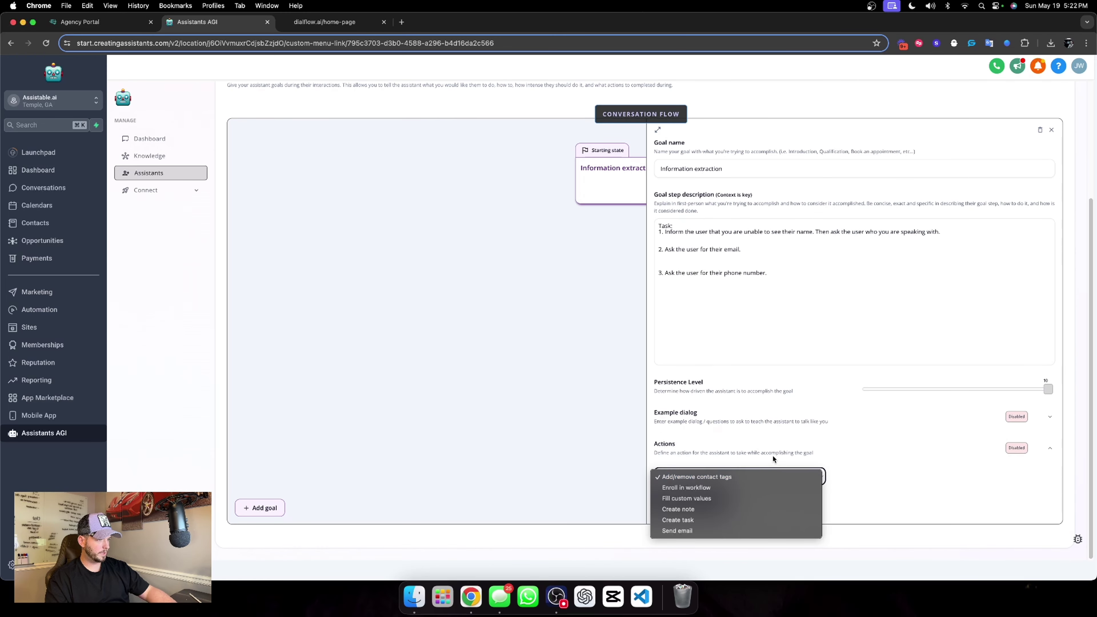
pyautogui.click(716, 498)
pyautogui.click(709, 501)
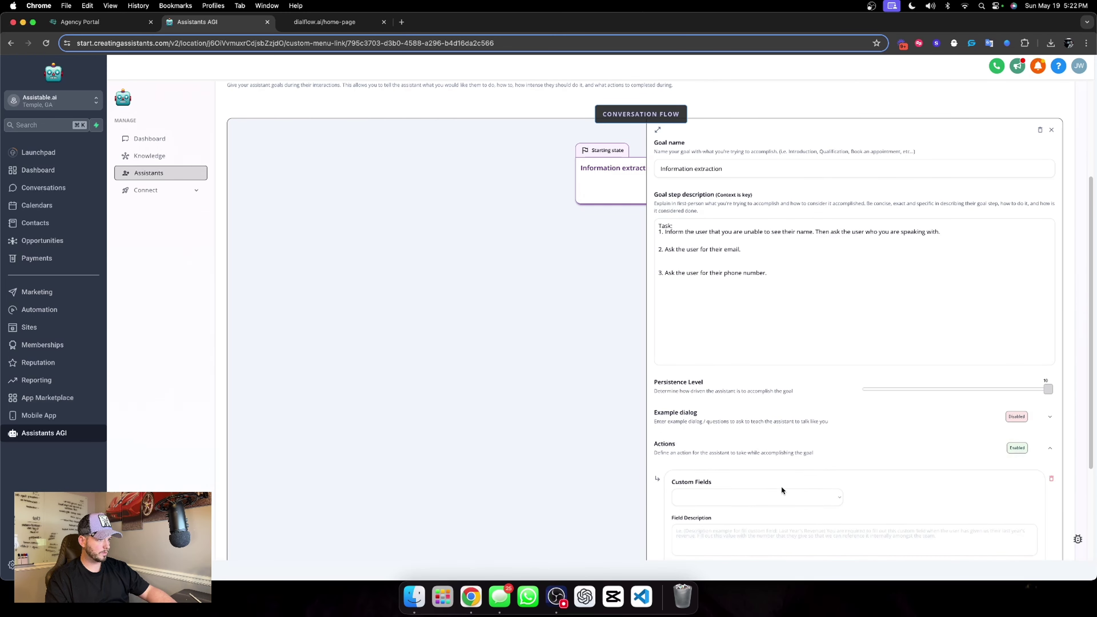
pyautogui.click(784, 495)
pyautogui.scroll(-10, 747, 523)
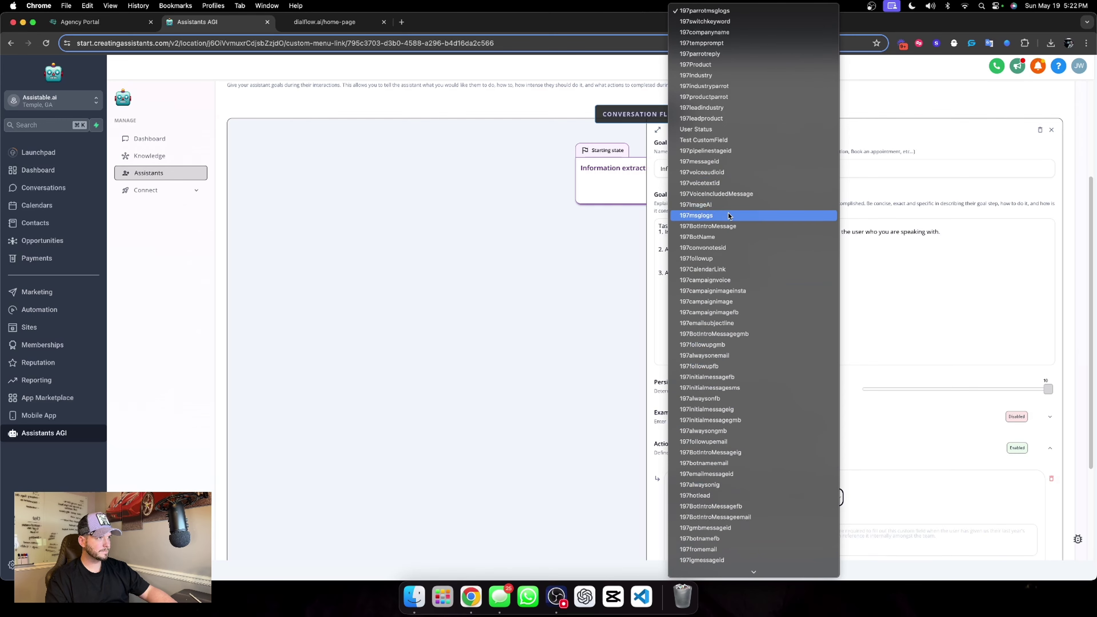
pyautogui.click(929, 470)
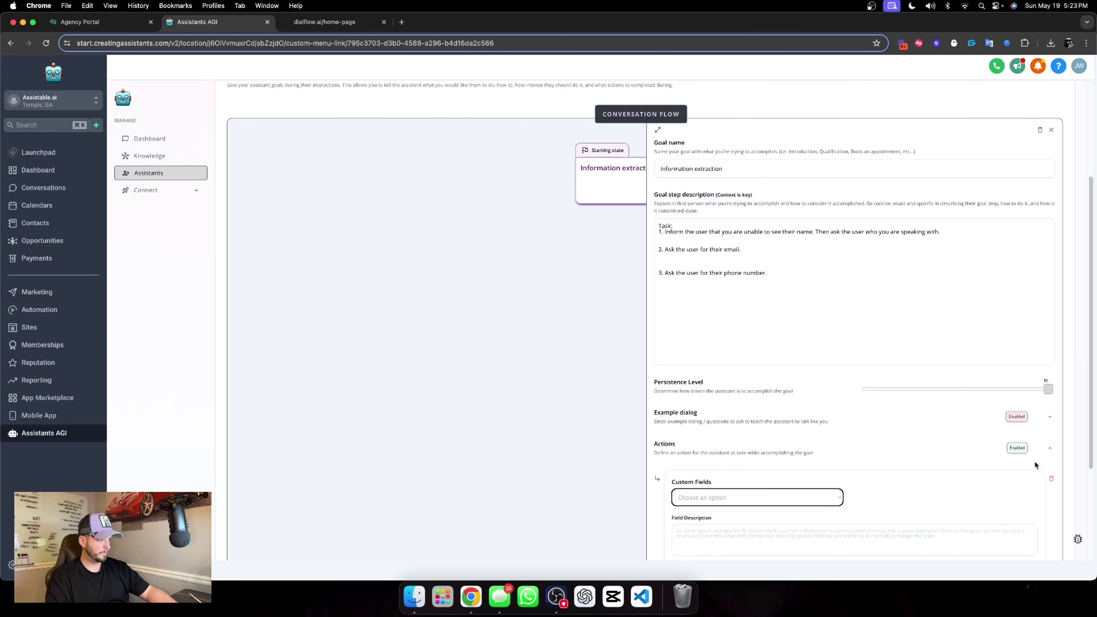
pyautogui.click(1052, 480)
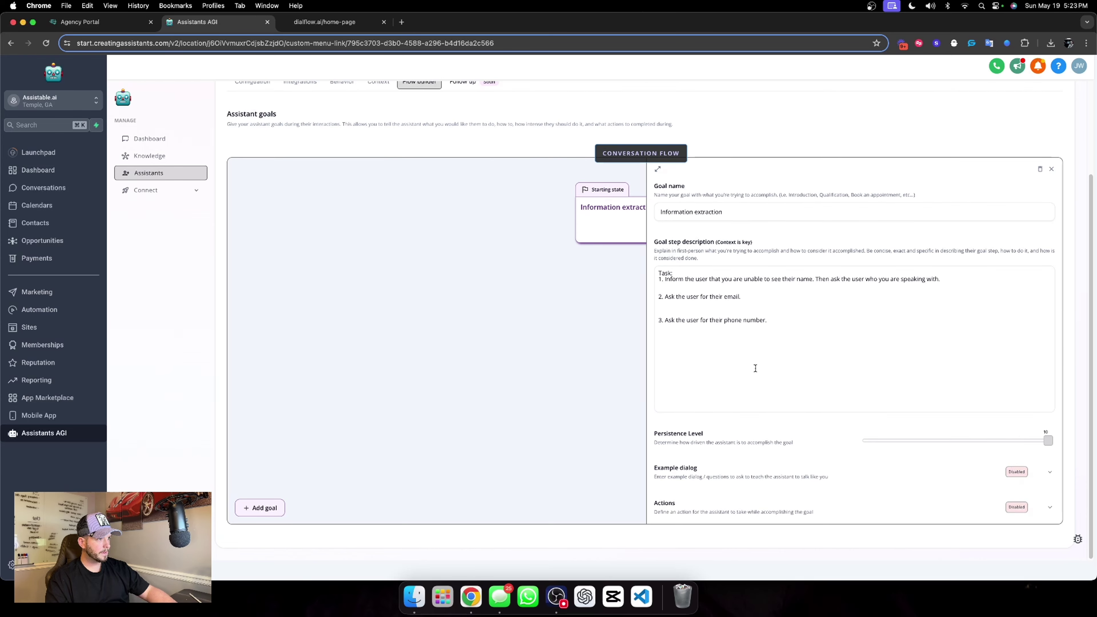
pyautogui.scroll(5, 778, 357)
pyautogui.click(1012, 147)
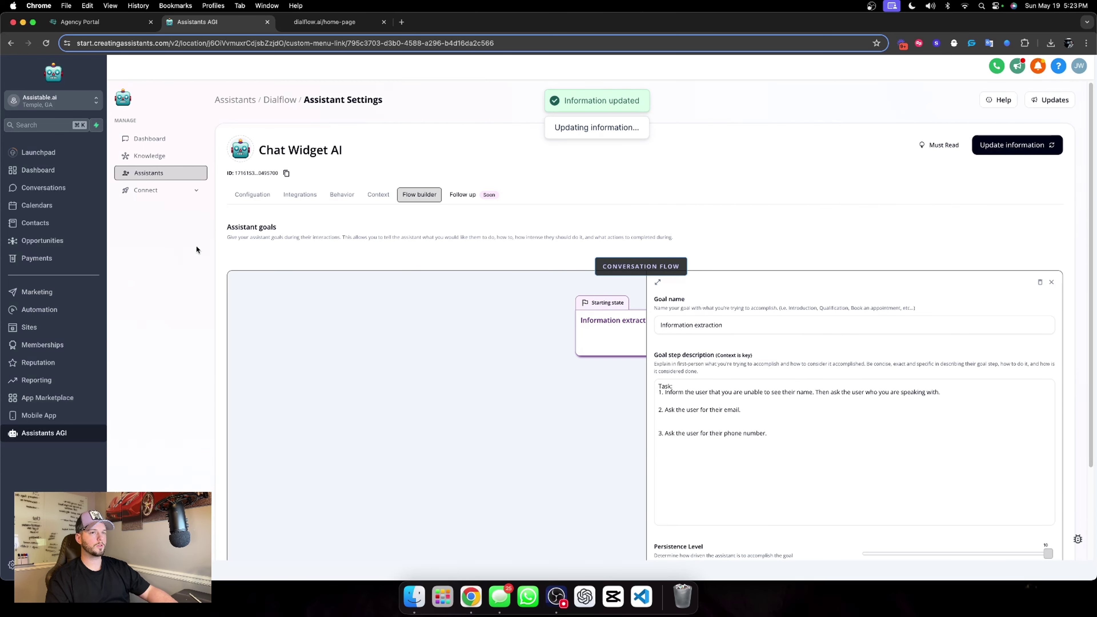
# Go to Settings > Custom Fields > Folders and start a new folder.
pyautogui.click(11, 564)
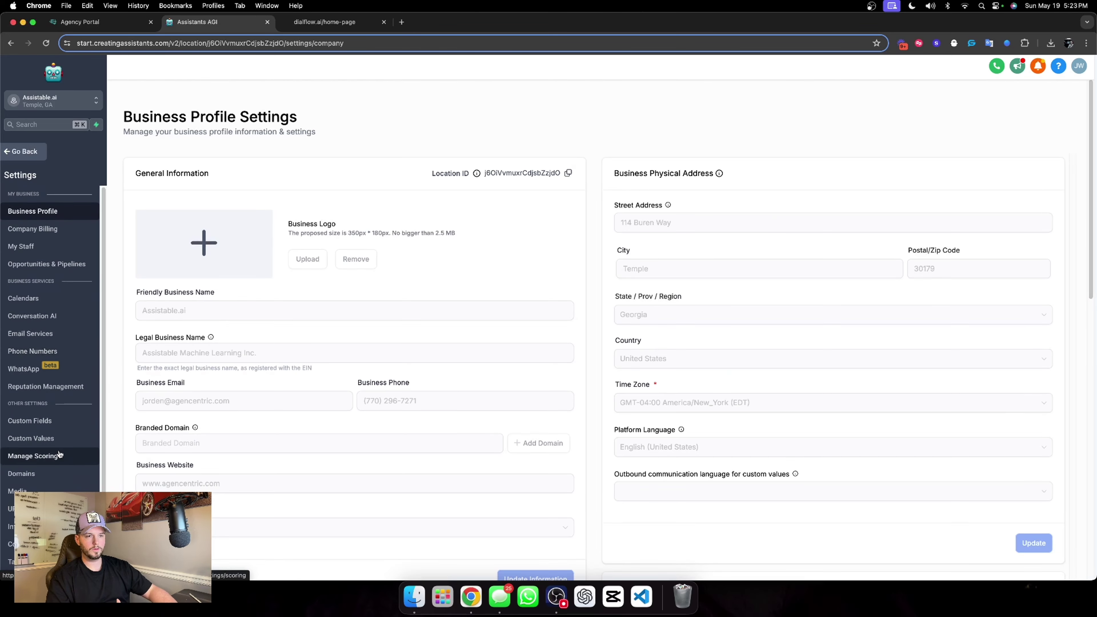
pyautogui.click(43, 421)
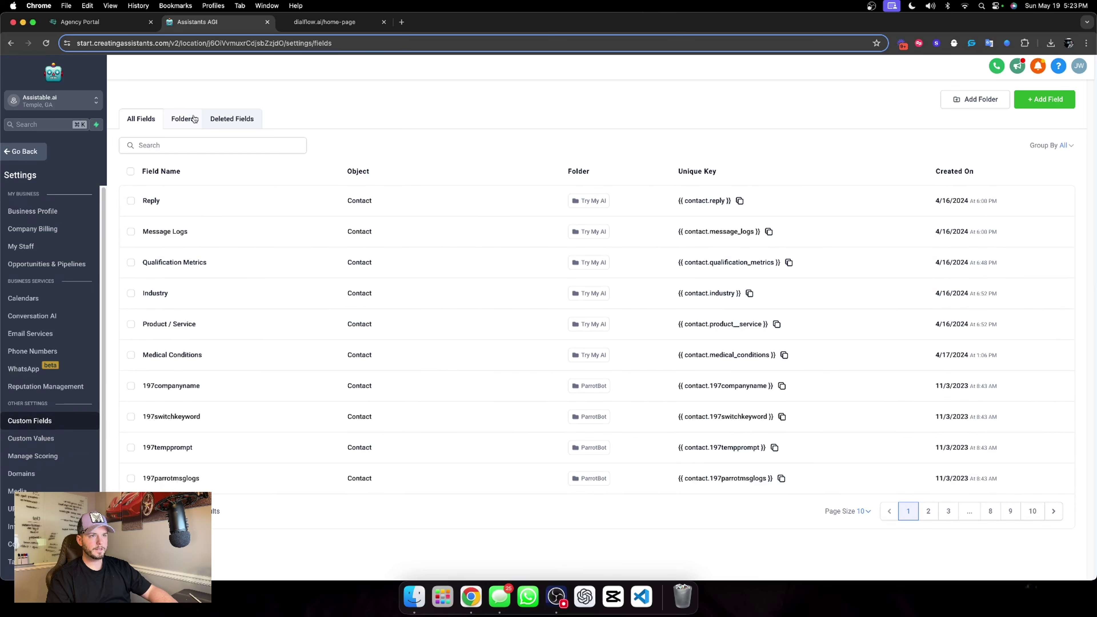
pyautogui.click(190, 119)
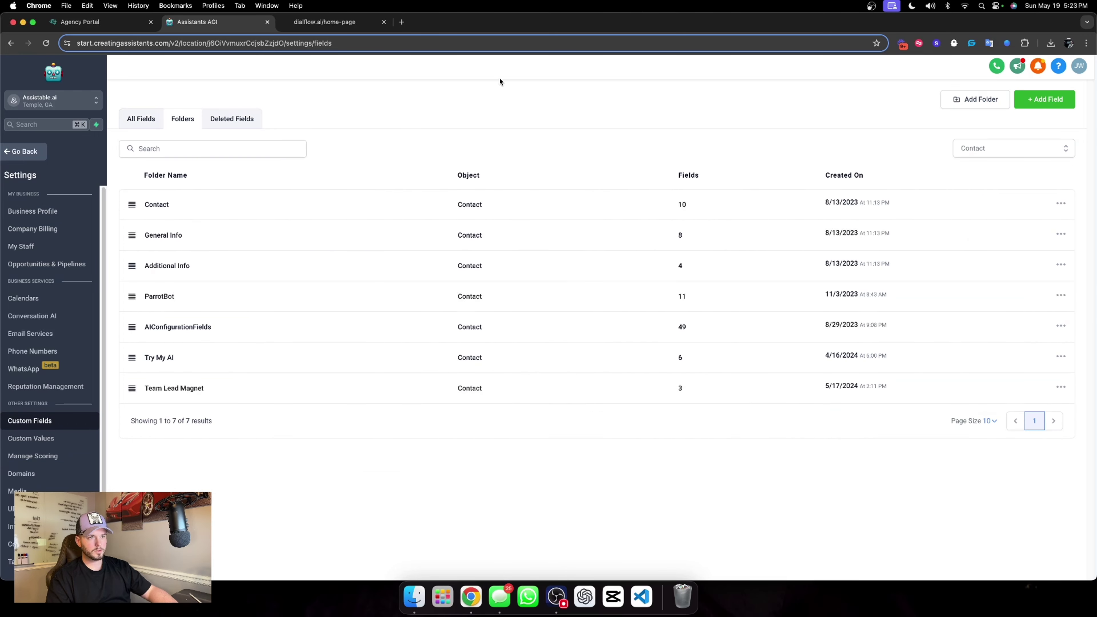
pyautogui.click(970, 100)
pyautogui.click(532, 298)
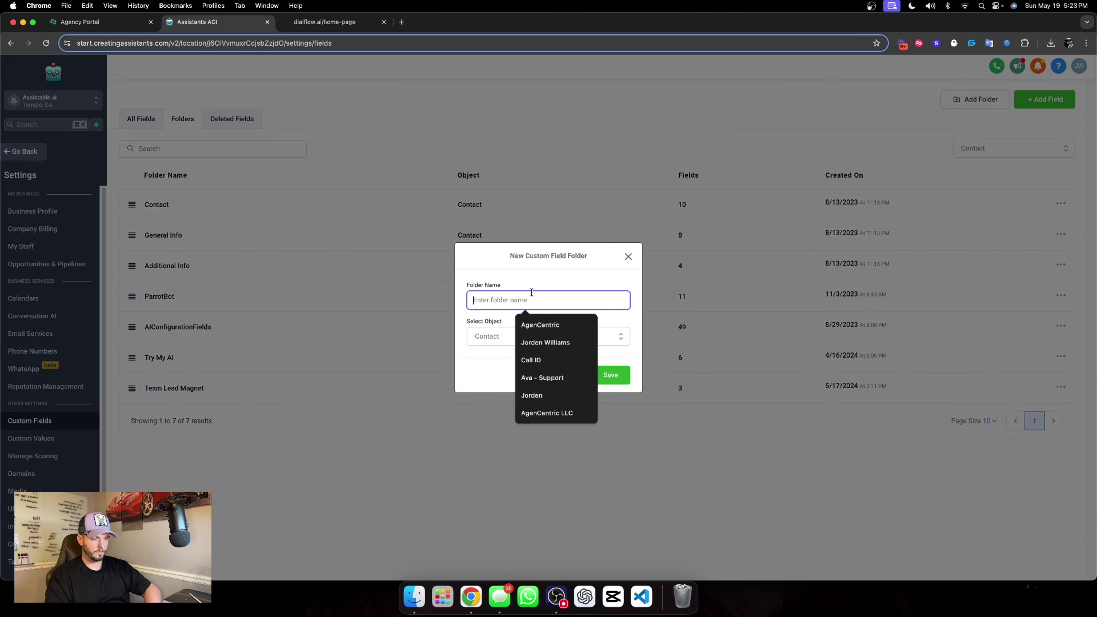
# Name the new folder 'Website Chat Widget Information', save it, and open it.
pyautogui.write('Web')
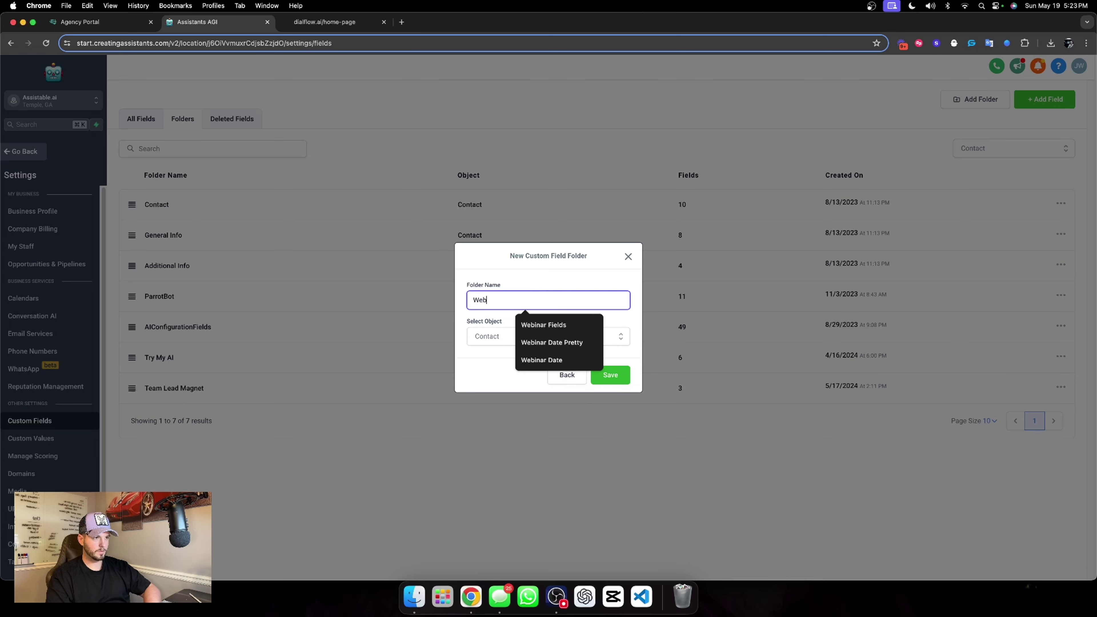
pyautogui.write('site Chat Widge')
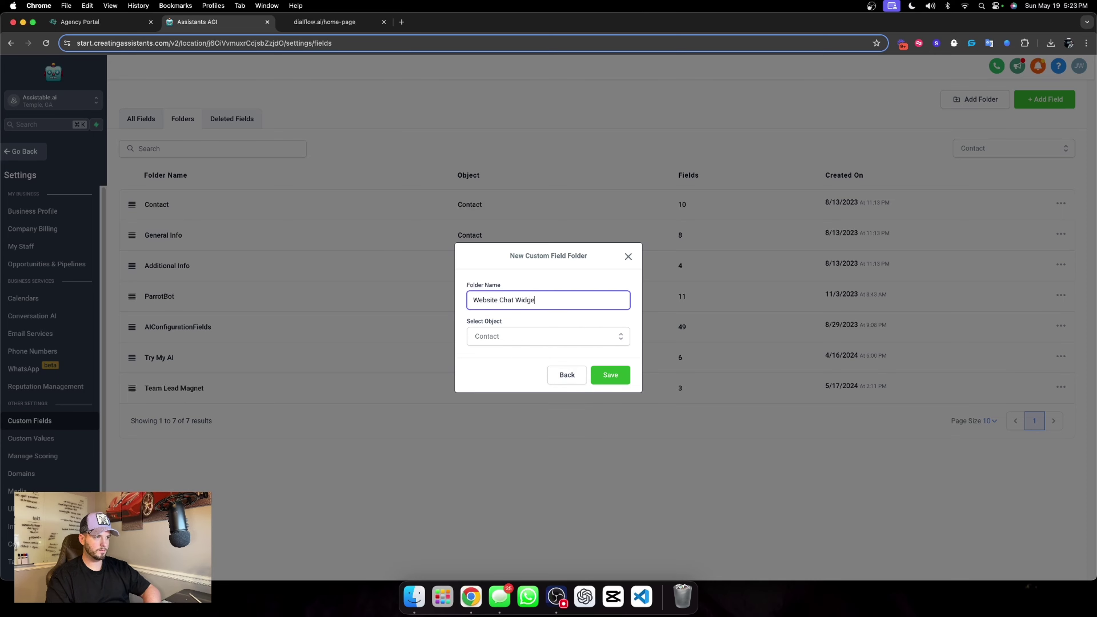
pyautogui.write('t Information')
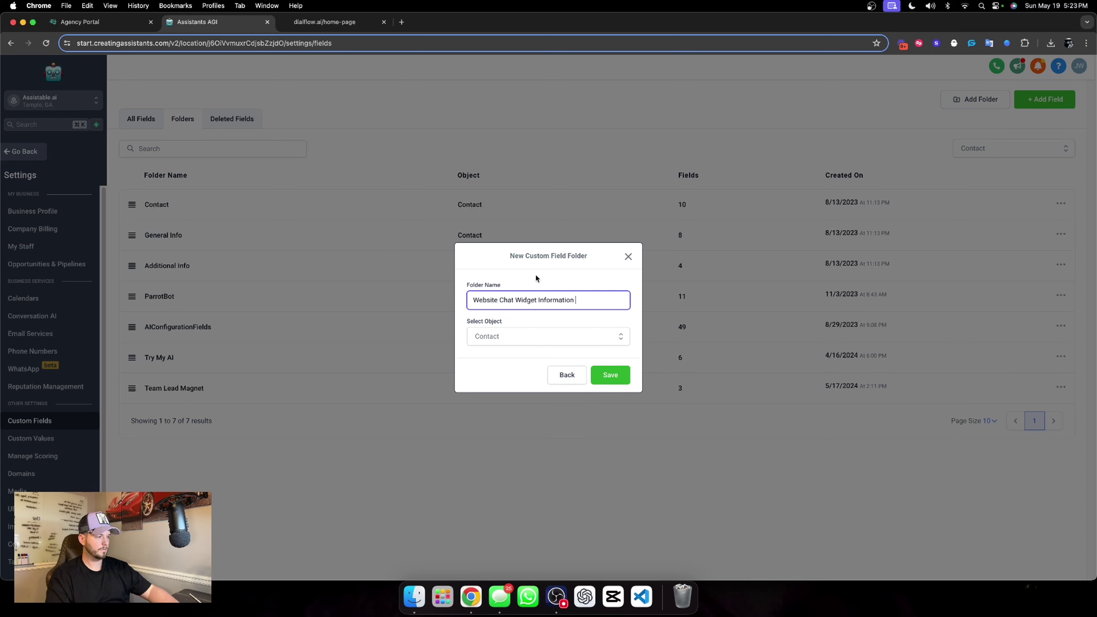
pyautogui.press('super+Tab')
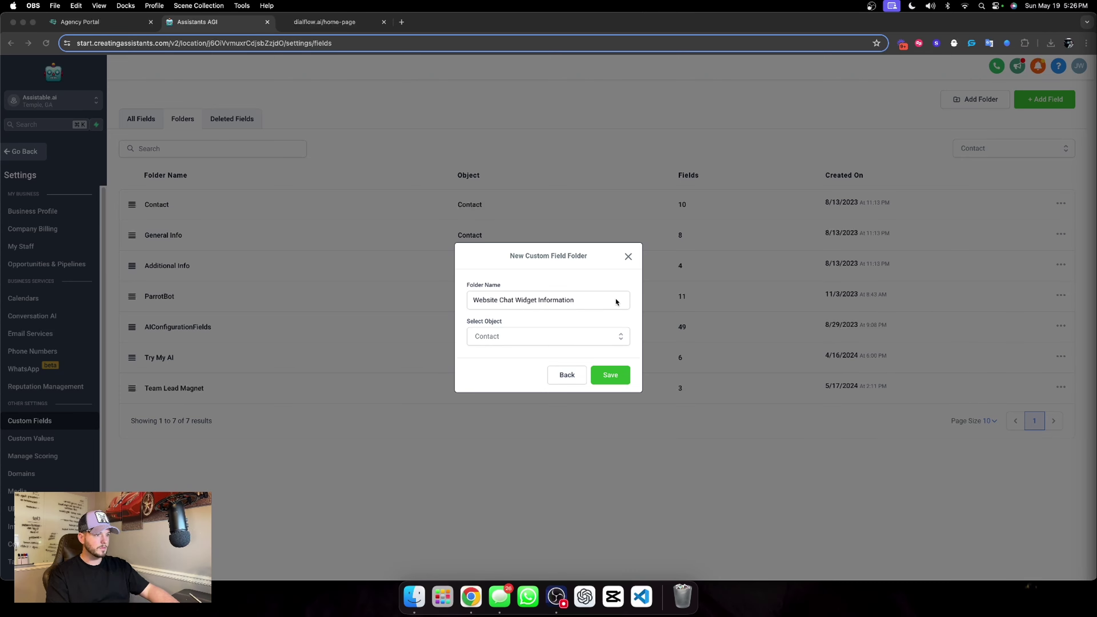
pyautogui.click(558, 292)
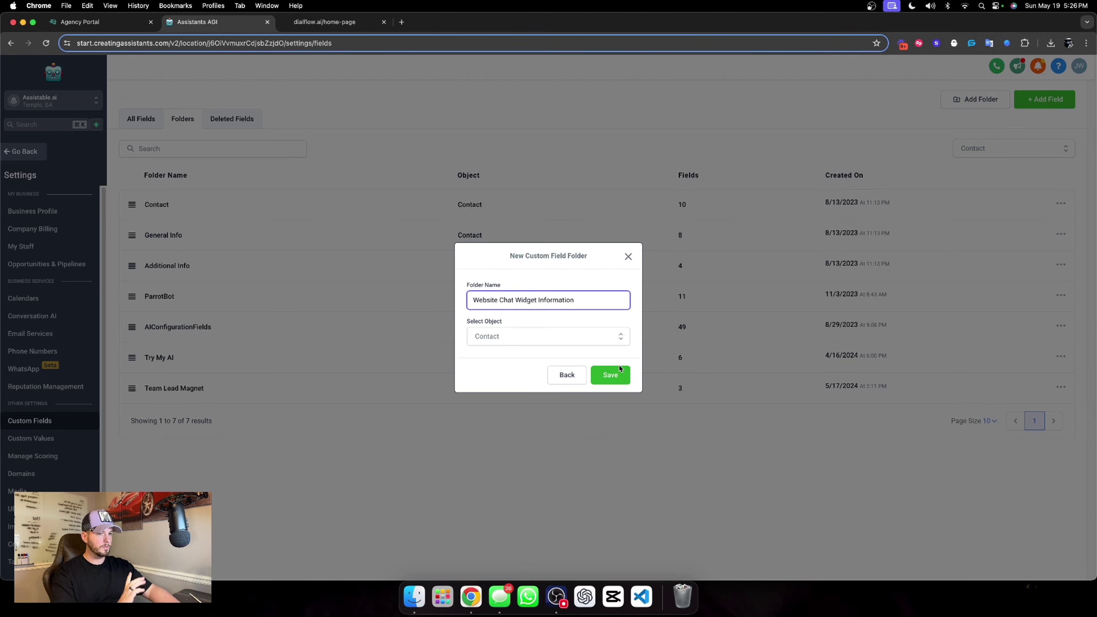
pyautogui.click(617, 376)
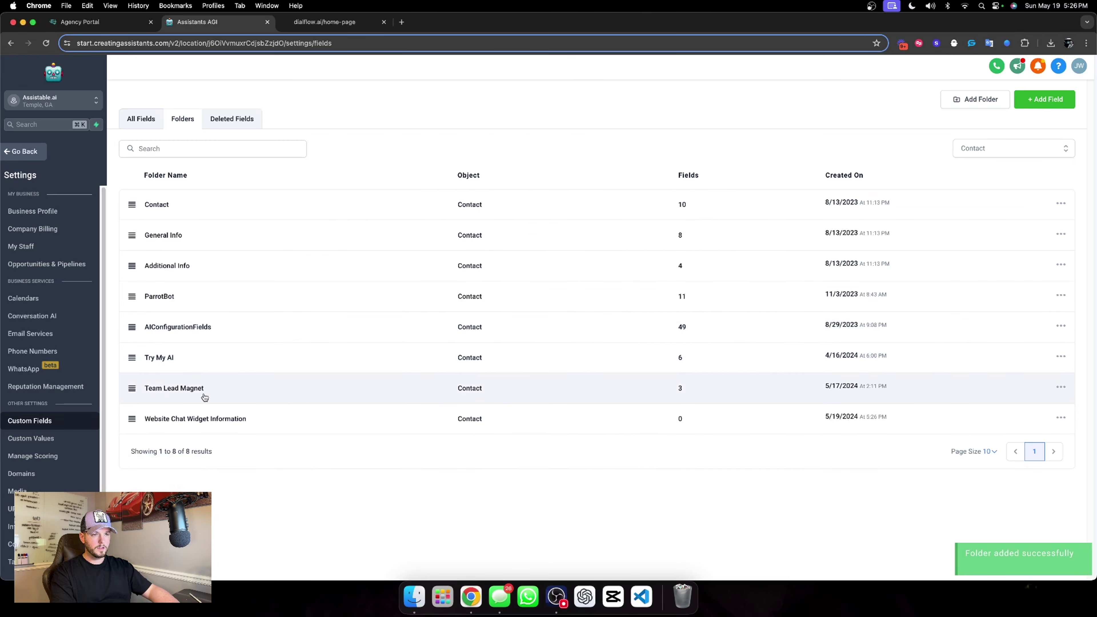
pyautogui.click(207, 416)
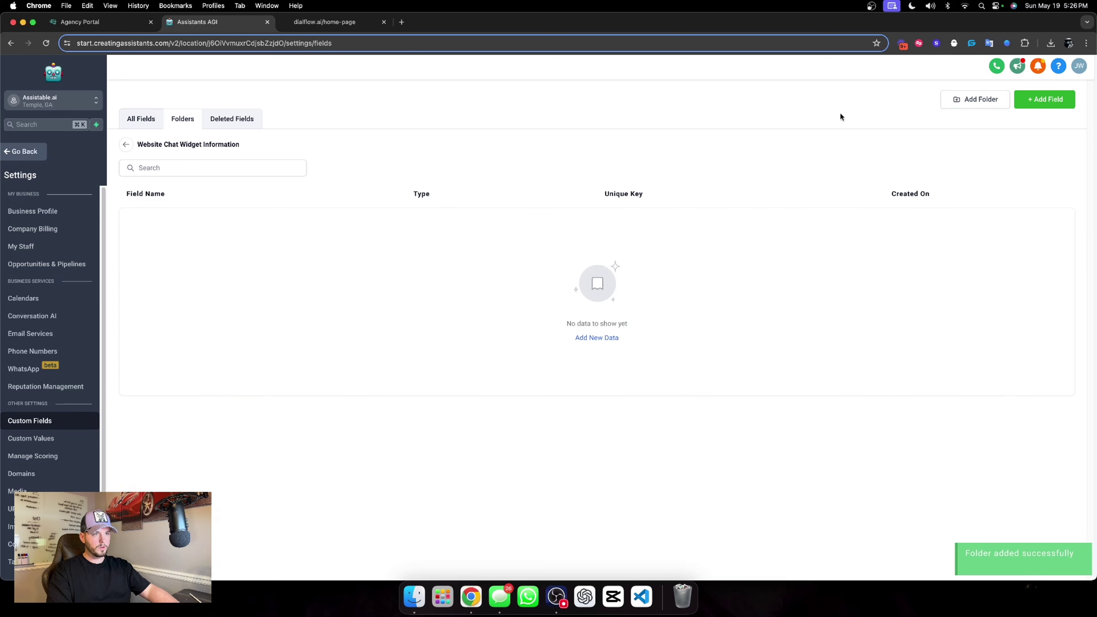
# Add a single-line text field named 'Chat Widget Collected Name'.
pyautogui.click(1024, 99)
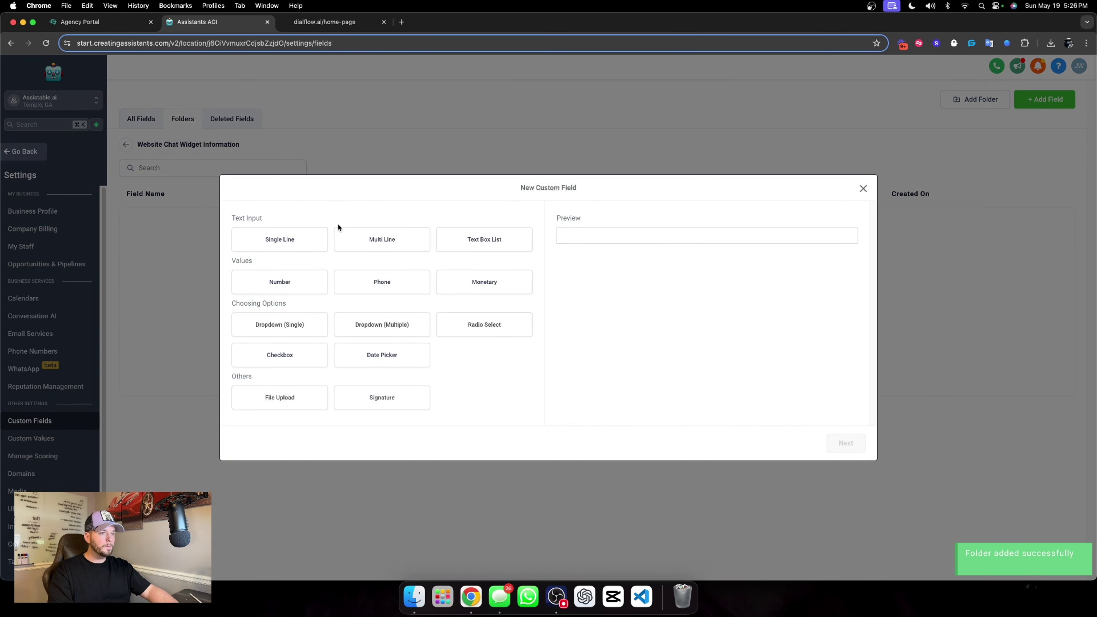
pyautogui.click(304, 236)
pyautogui.click(845, 442)
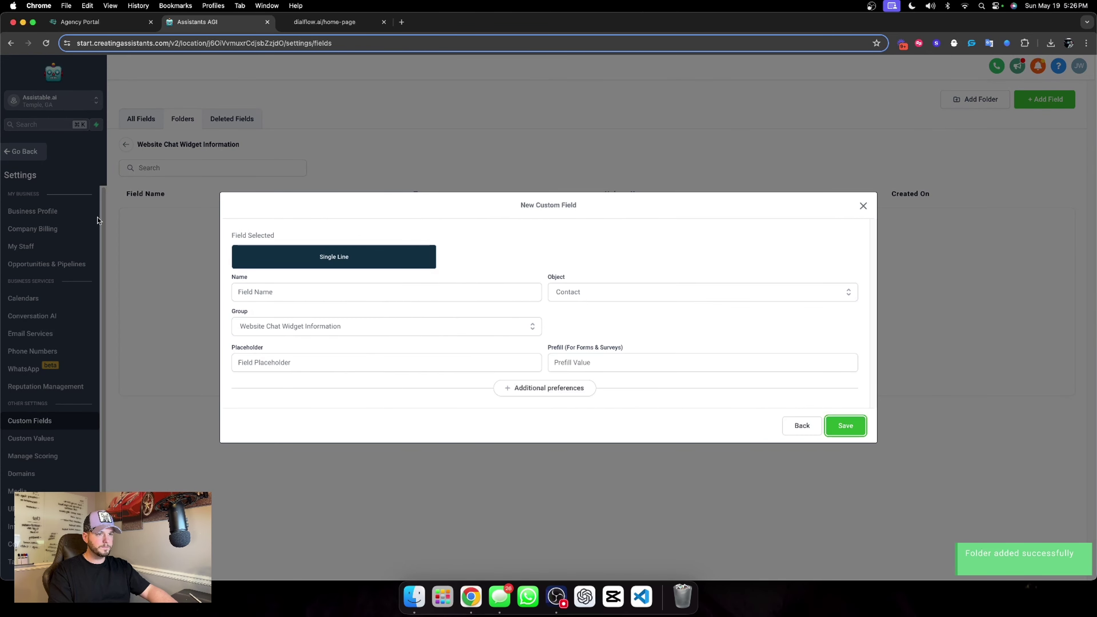
pyautogui.click(256, 296)
pyautogui.write('Chat Widget')
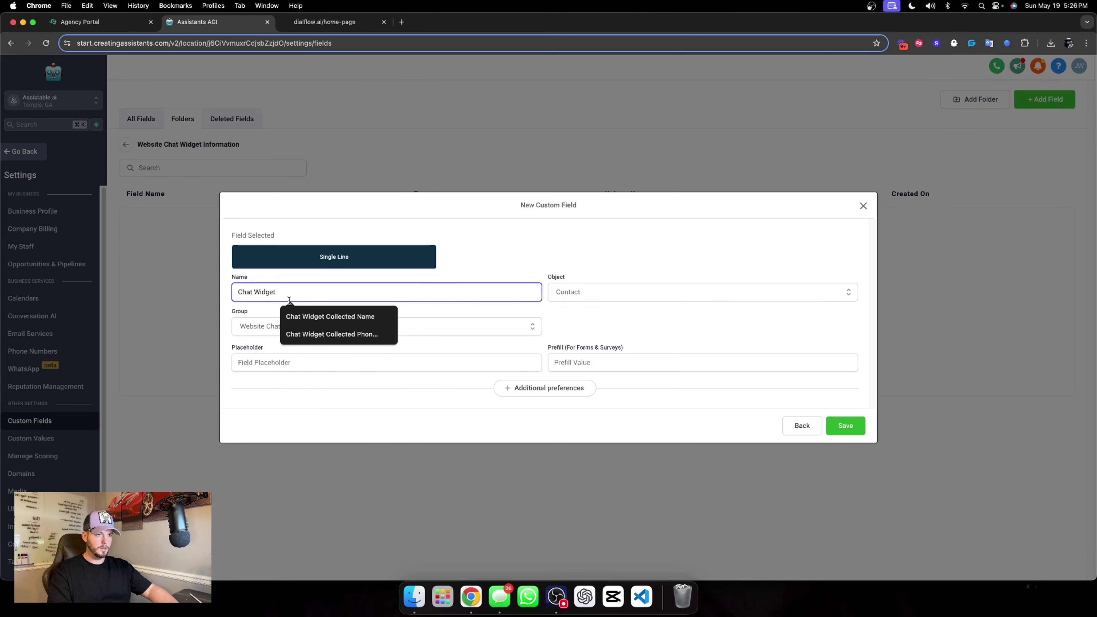
pyautogui.click(299, 316)
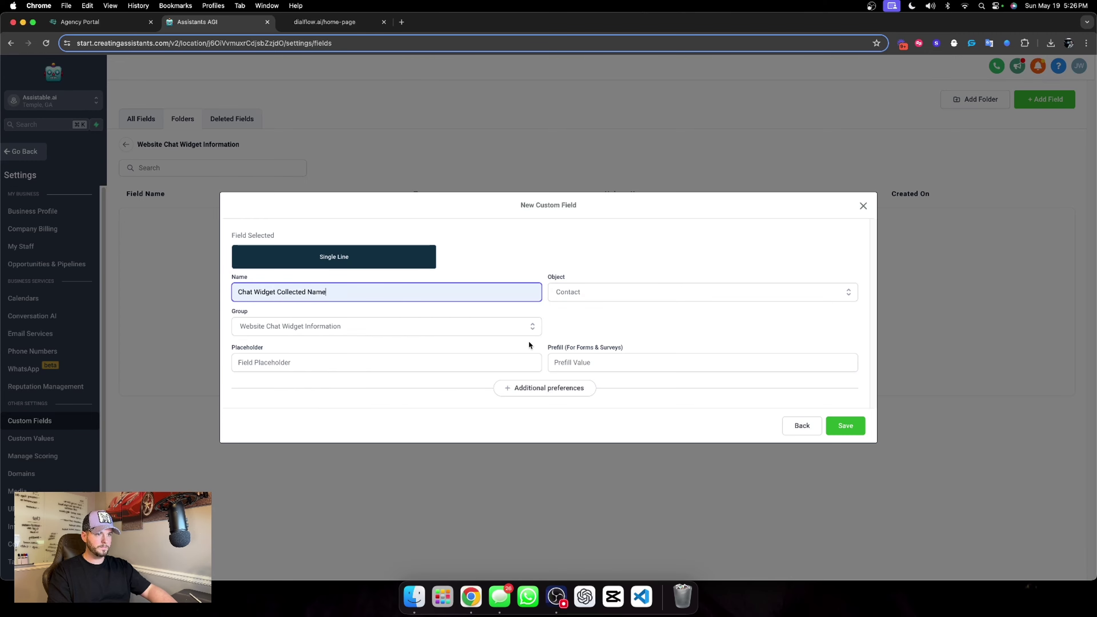
pyautogui.click(851, 425)
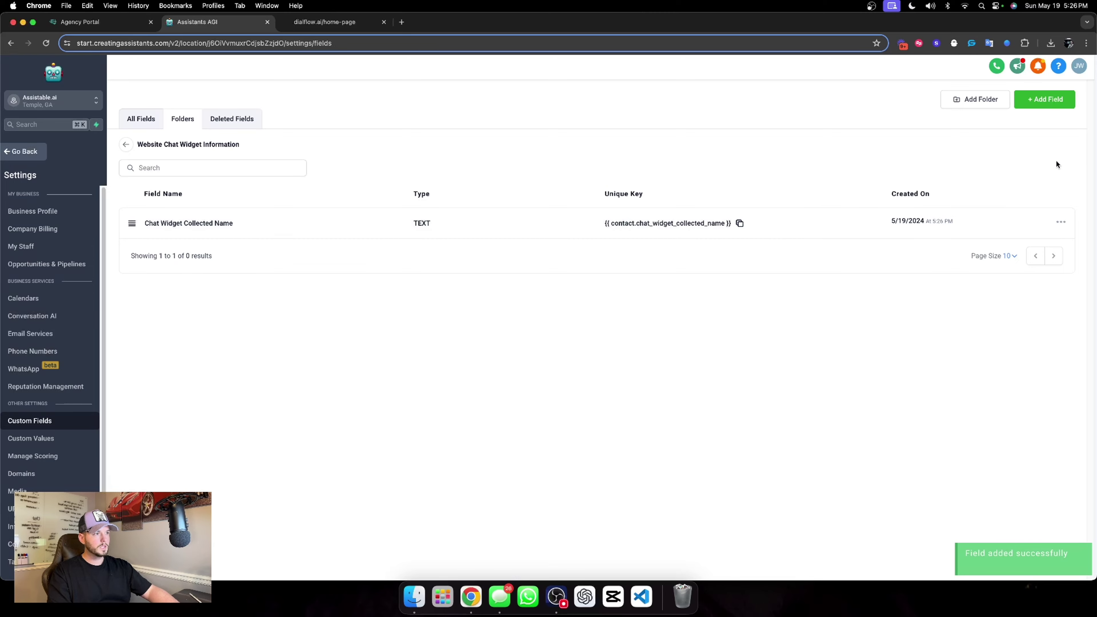
# Add a single-line text field named 'Chat Widget Collected Phone Number'.
pyautogui.click(1043, 101)
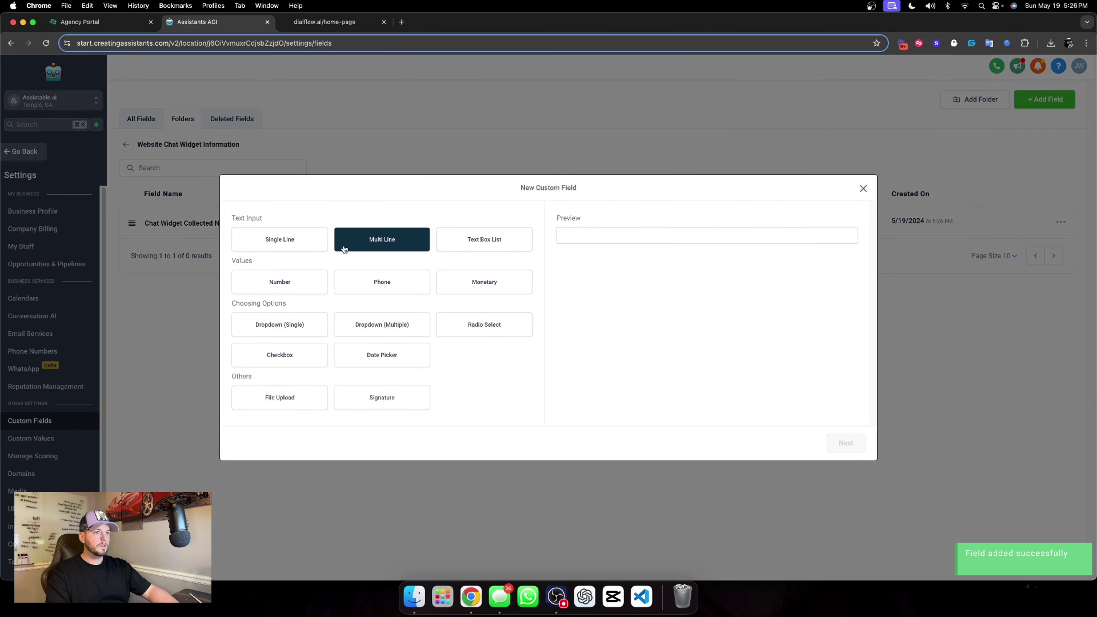
pyautogui.click(306, 241)
pyautogui.click(846, 442)
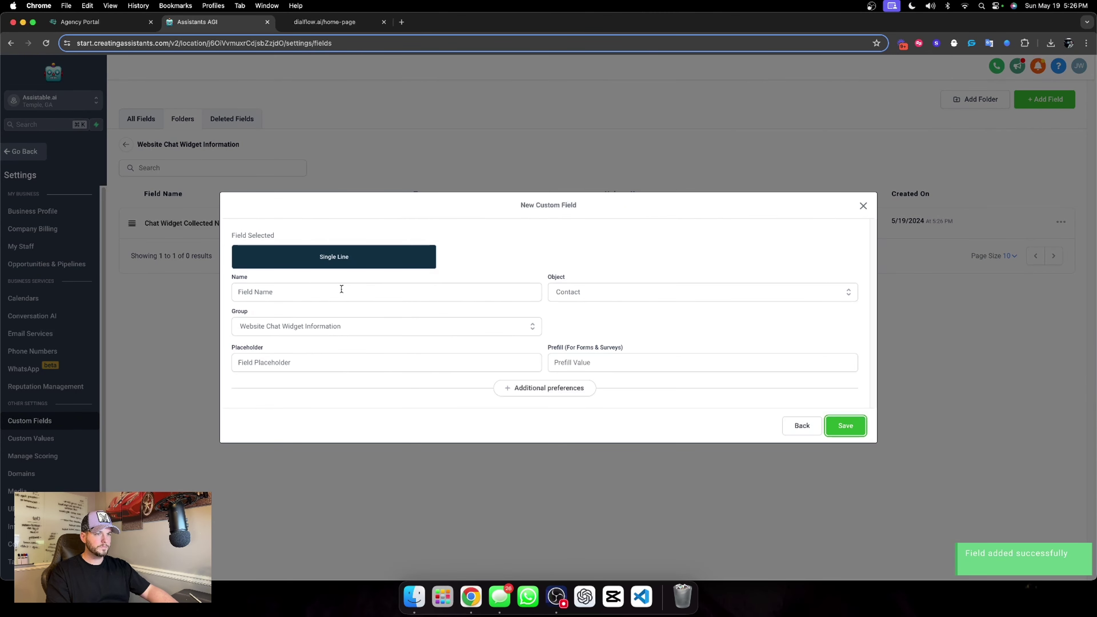
pyautogui.click(340, 293)
pyautogui.write('Chat Widget Collected Name')
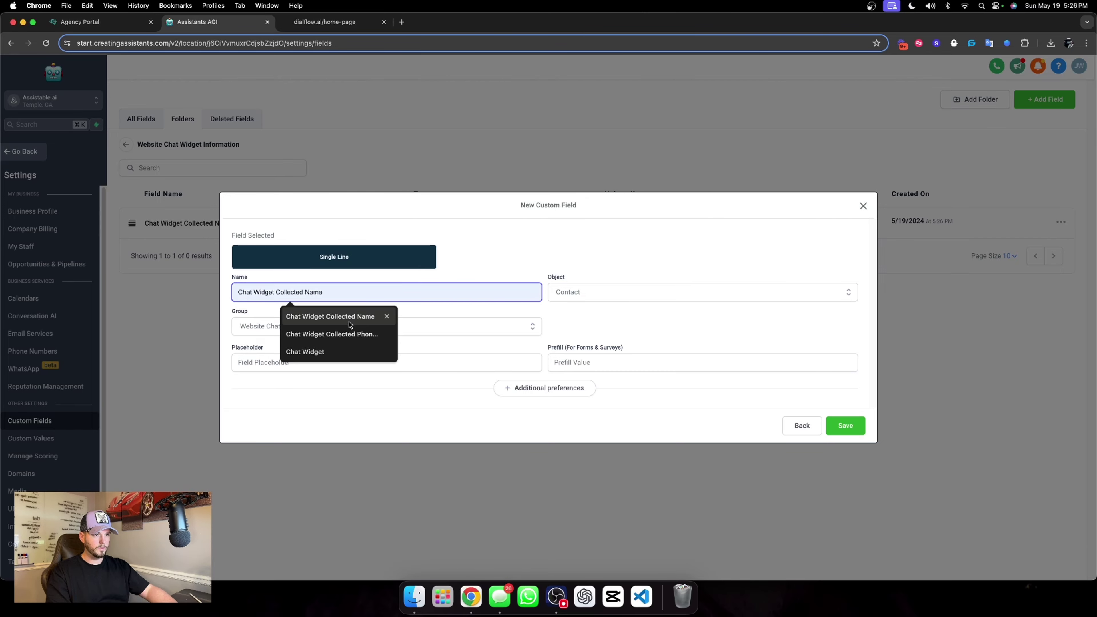
pyautogui.click(341, 334)
pyautogui.click(751, 363)
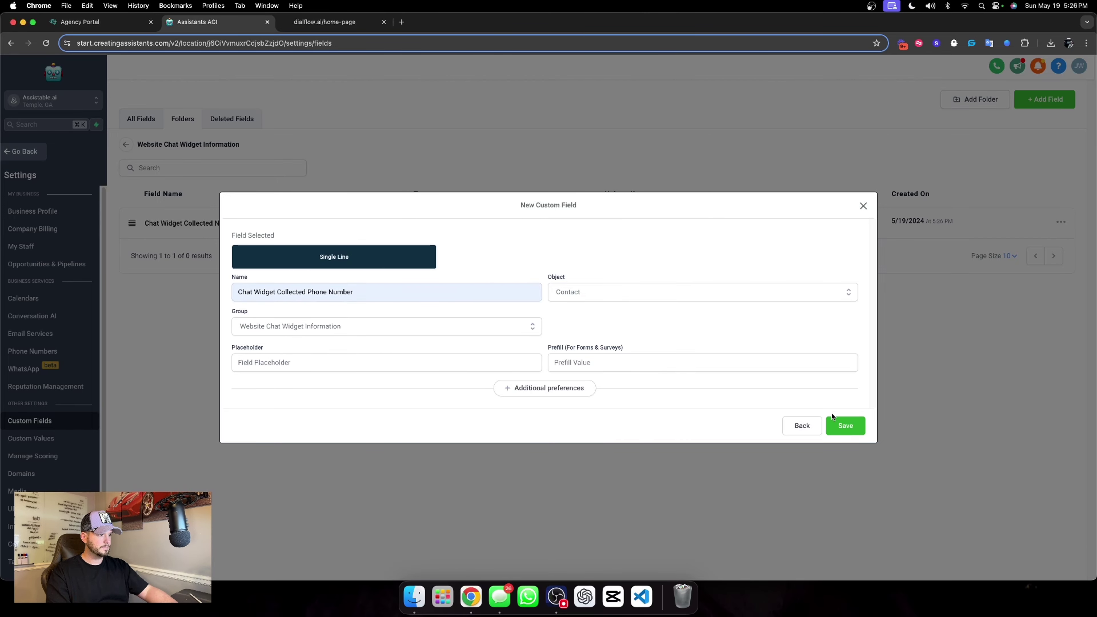
pyautogui.click(845, 426)
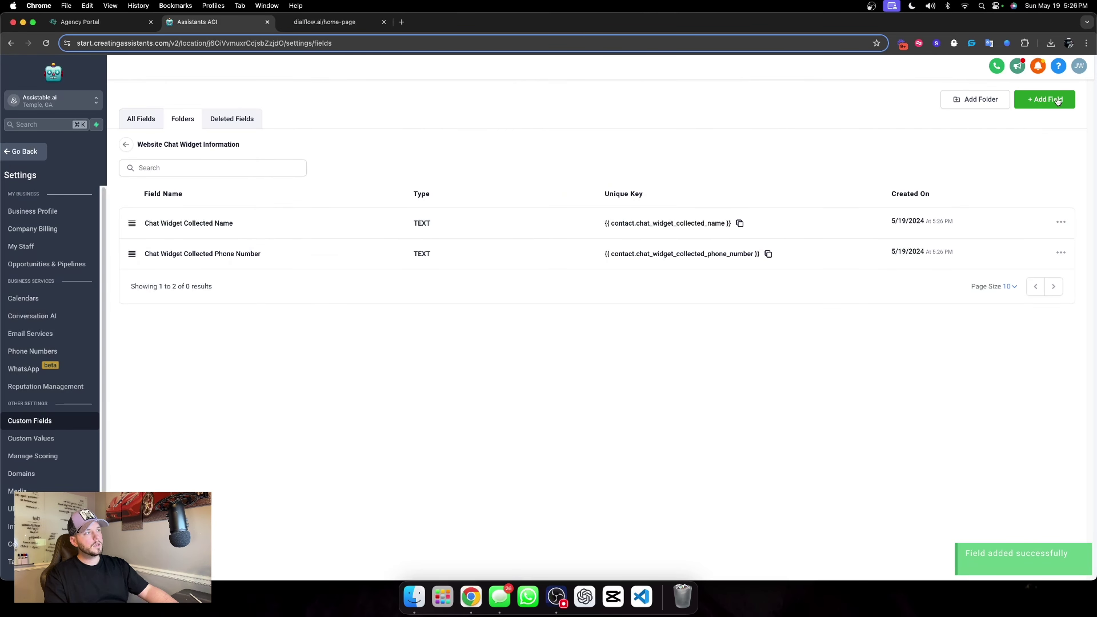
# Add a single-line text field named 'Chat Widget Collected Email'.
pyautogui.click(1042, 99)
pyautogui.click(281, 239)
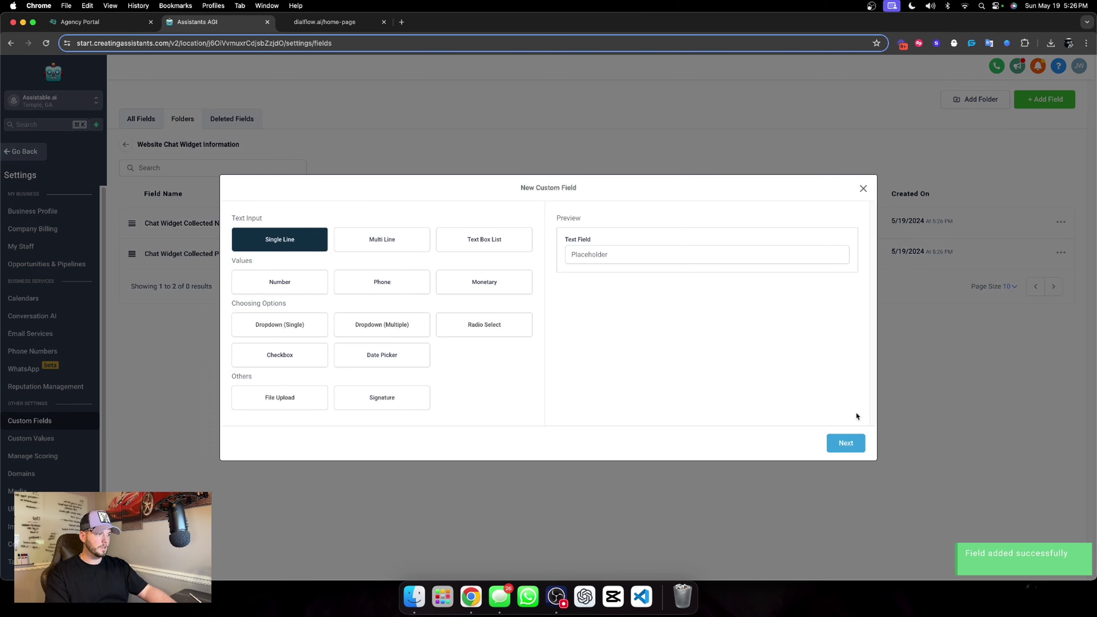
pyautogui.click(845, 444)
pyautogui.click(304, 290)
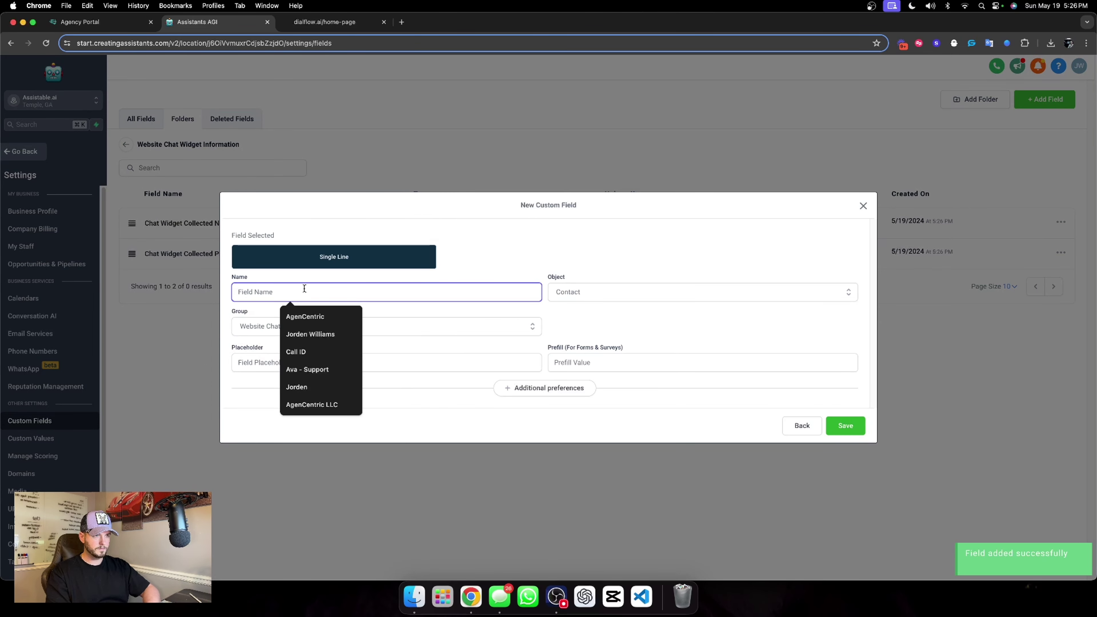
pyautogui.write('Chat ')
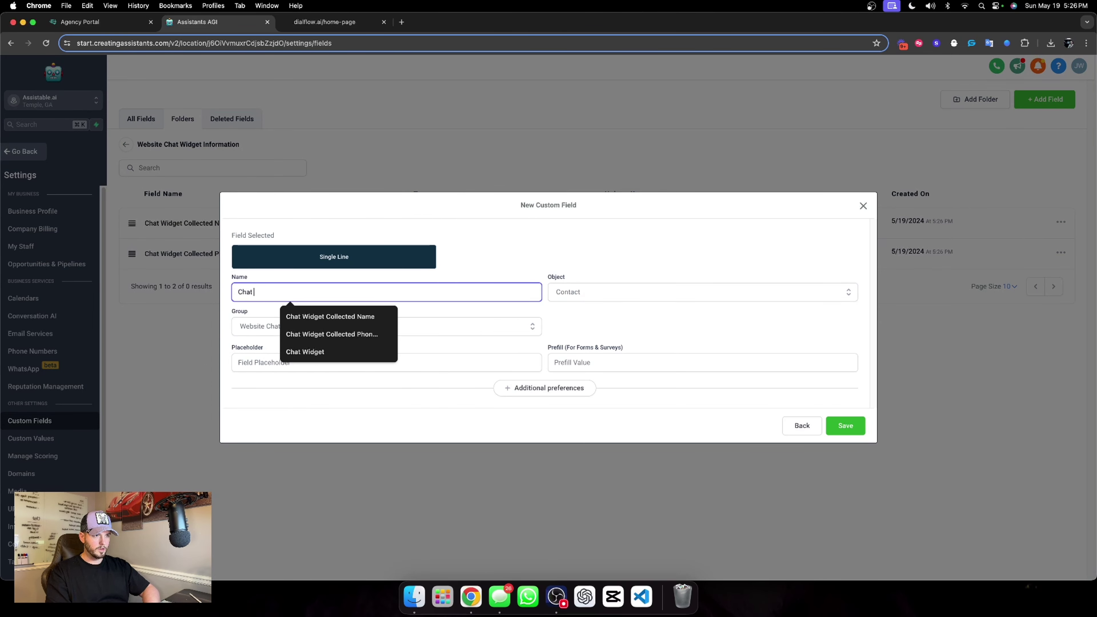
pyautogui.write('Widget Collecte')
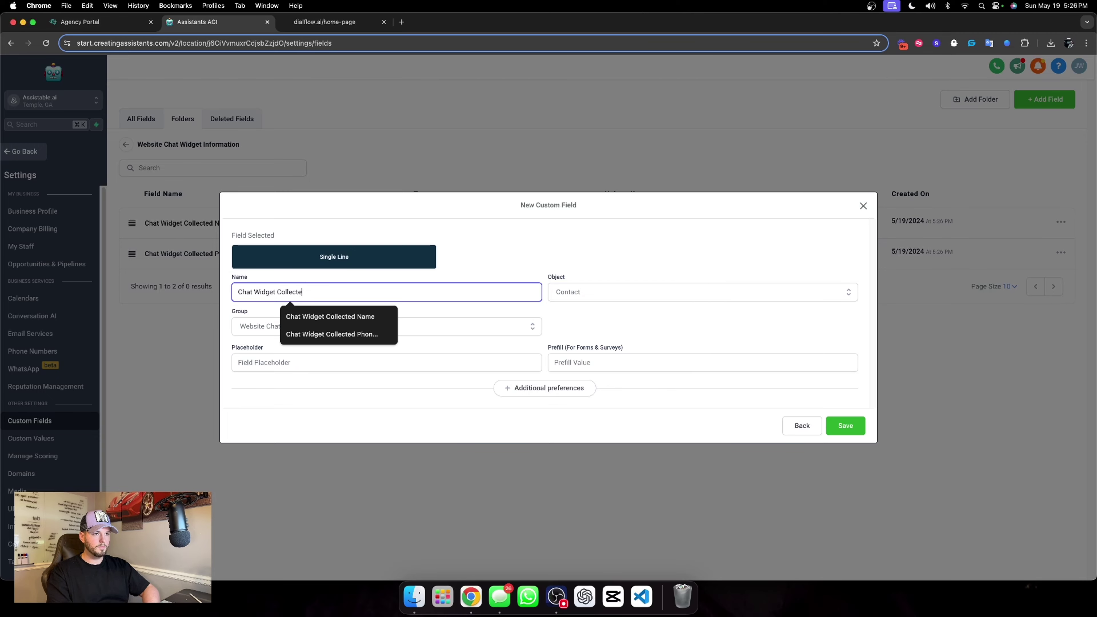
pyautogui.write('d Ema')
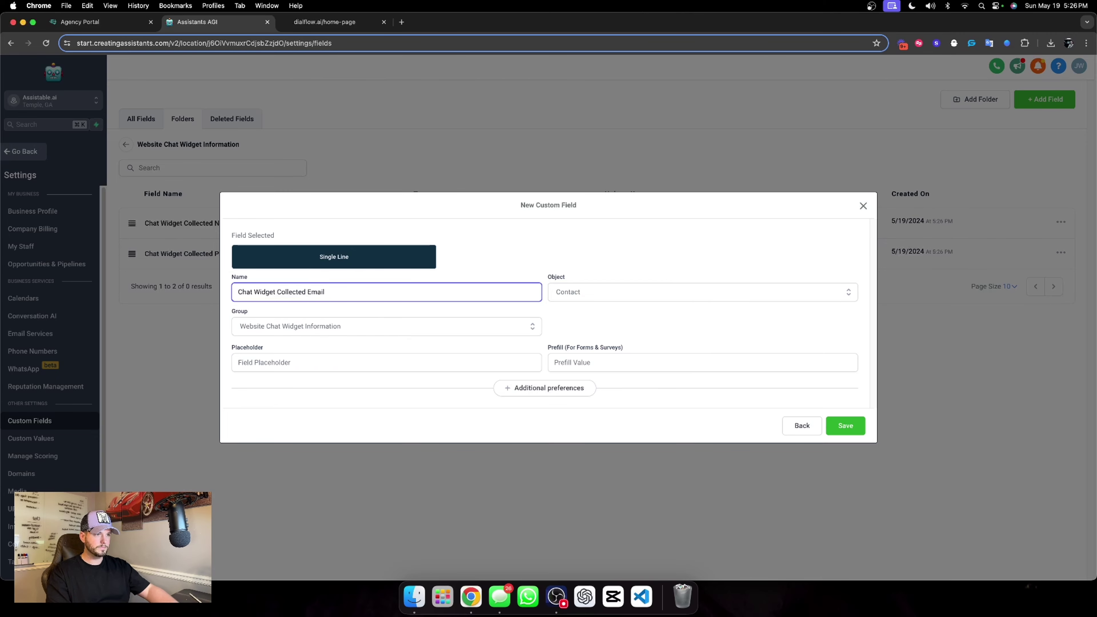
pyautogui.write('il')
pyautogui.click(845, 427)
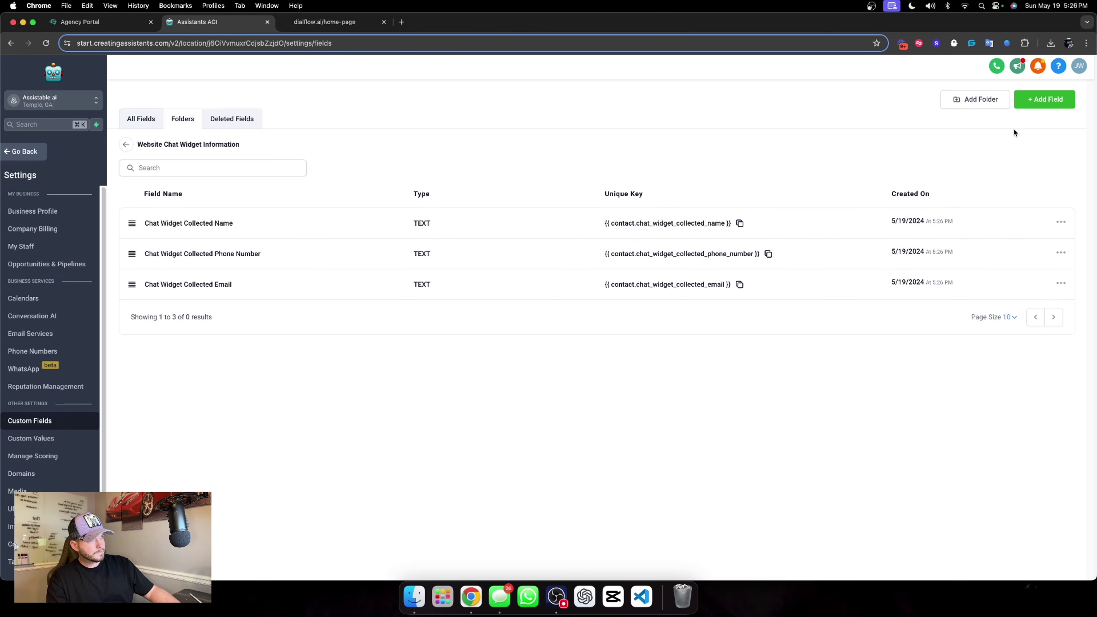
# Add a single-line text field named 'Chat Widget Collected Revenue'.
pyautogui.click(1048, 101)
pyautogui.click(296, 234)
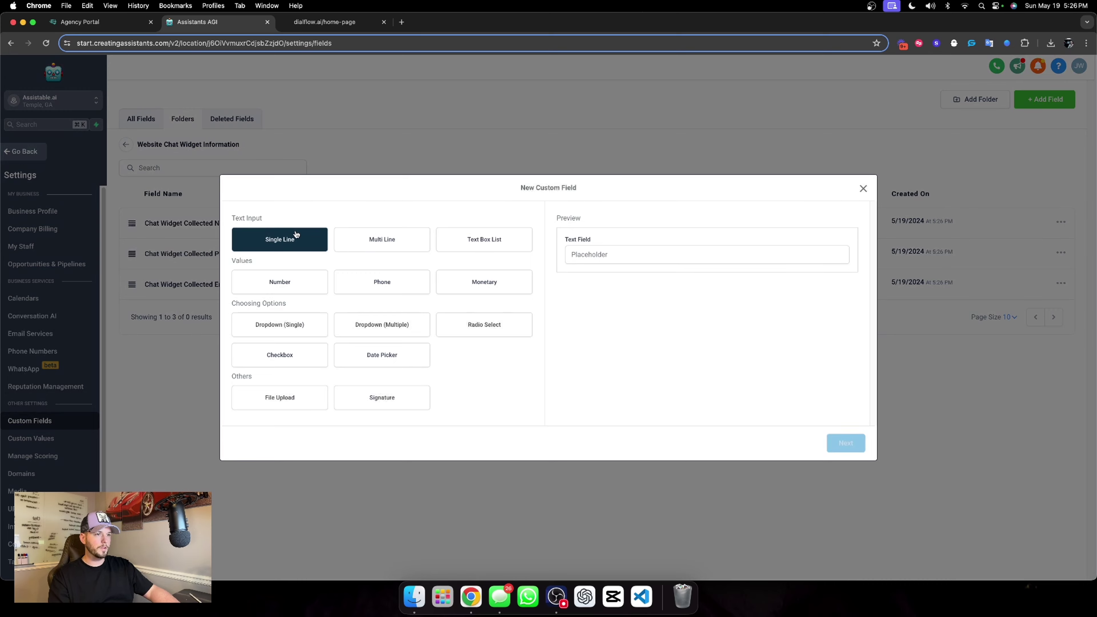
pyautogui.click(846, 443)
pyautogui.click(310, 286)
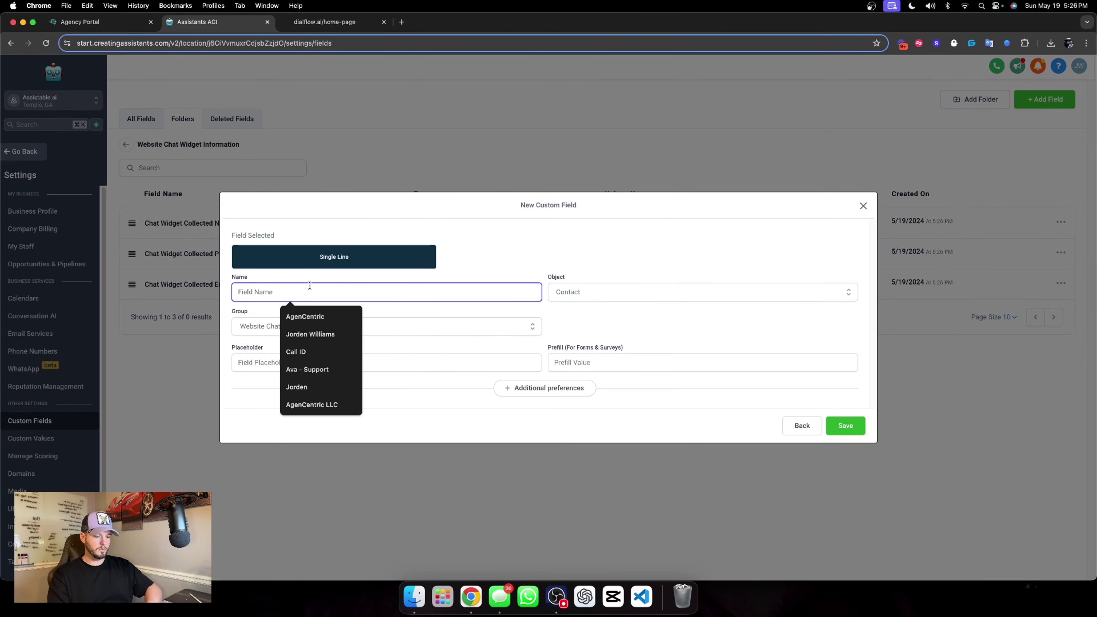
pyautogui.write('Chat Widget Co')
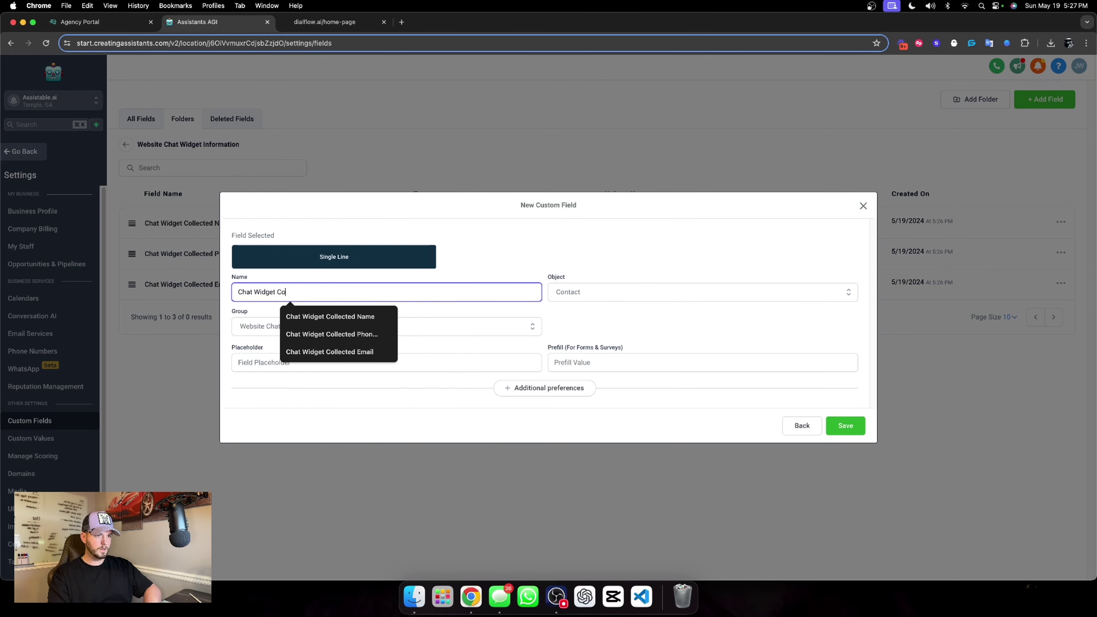
pyautogui.write('lect')
pyautogui.press('BackSpace')
pyautogui.write('lected E')
pyautogui.press('BackSpace')
pyautogui.write('Revenue')
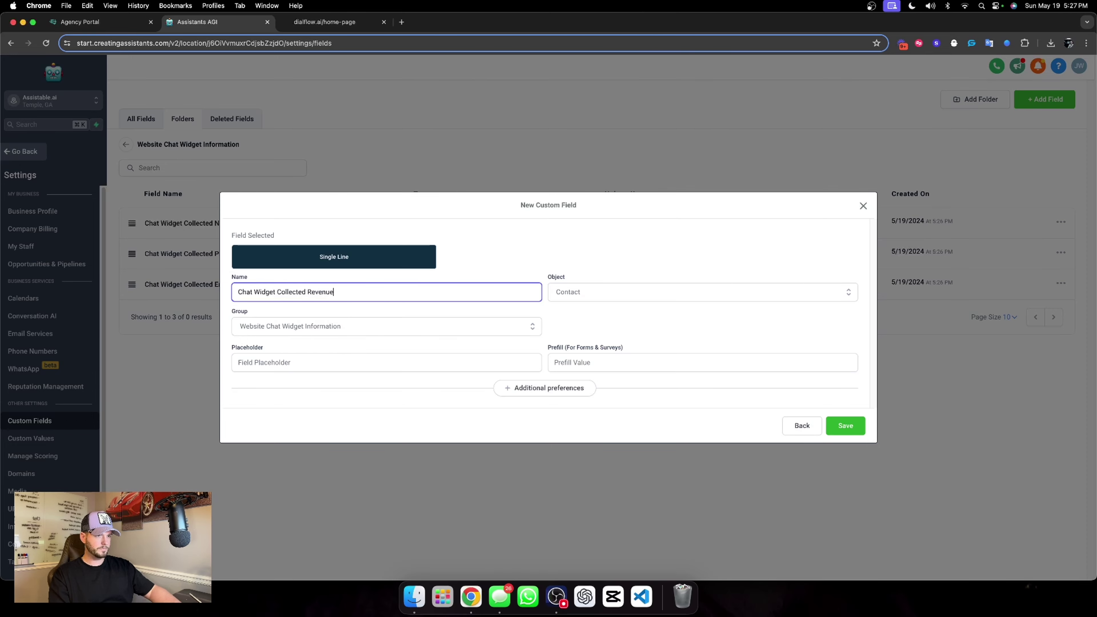
pyautogui.click(845, 426)
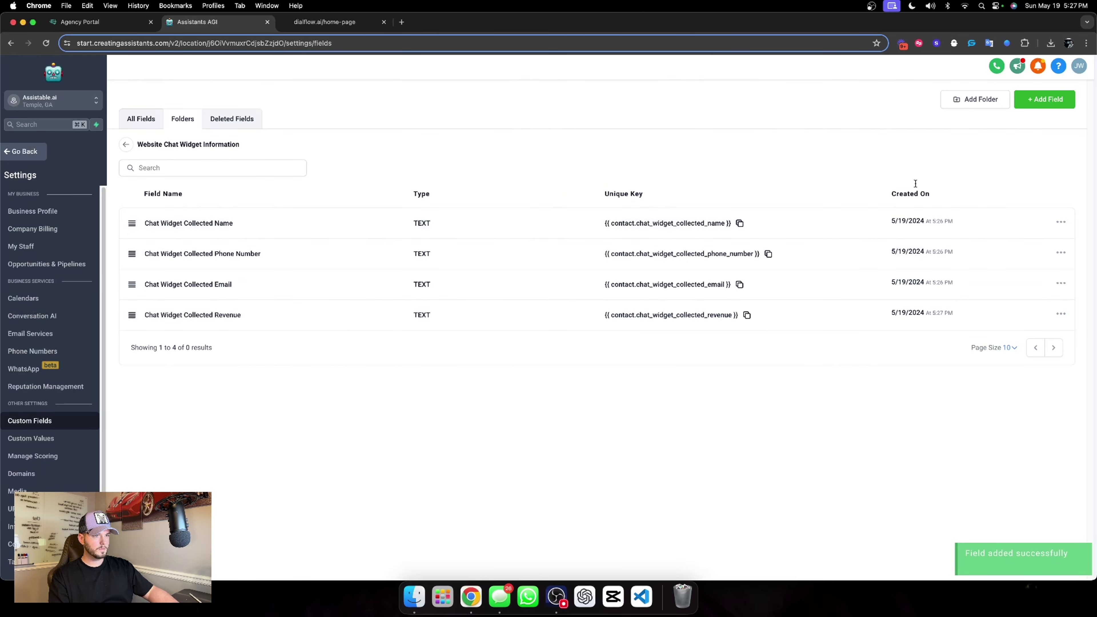
# Add a single-line text field named 'Chat Widget Collect Industry'.
pyautogui.click(1049, 103)
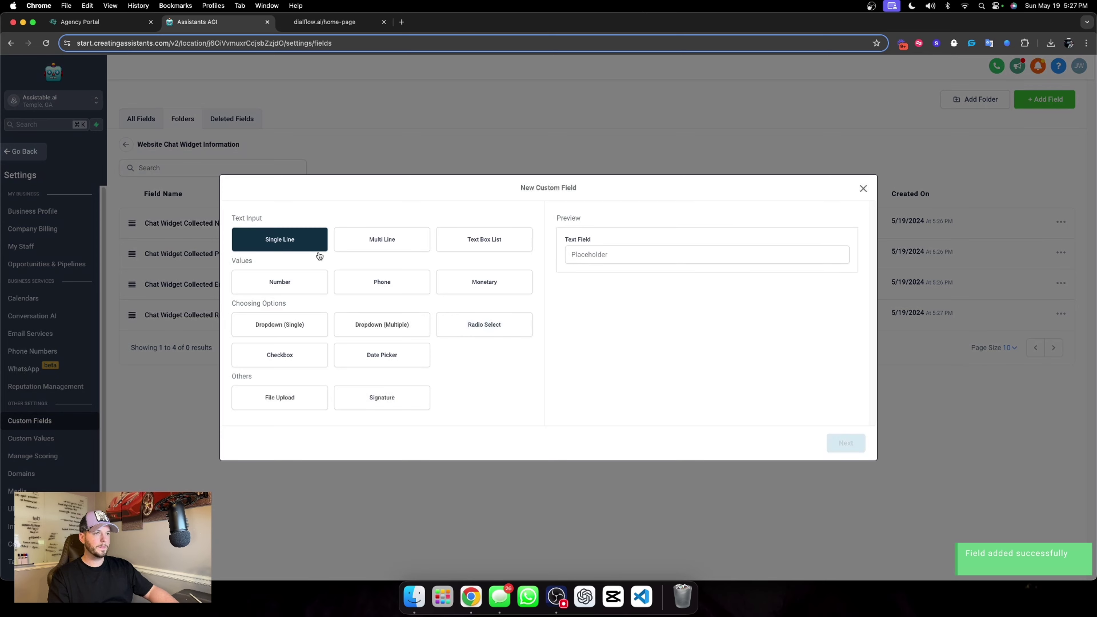
pyautogui.click(846, 443)
pyautogui.click(287, 297)
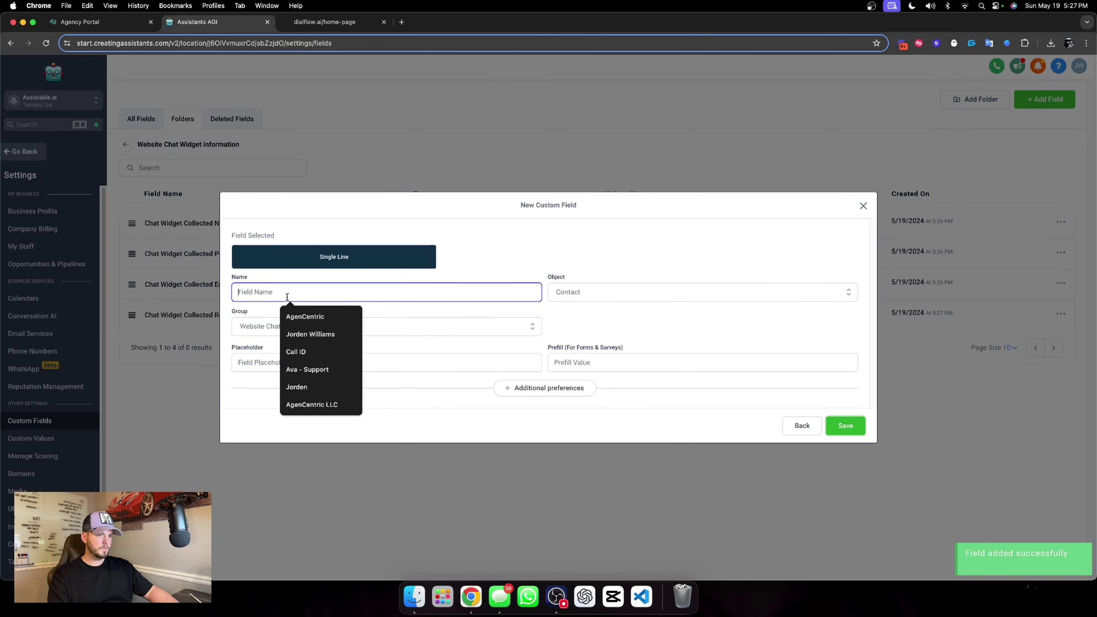
pyautogui.write('Chat Wi')
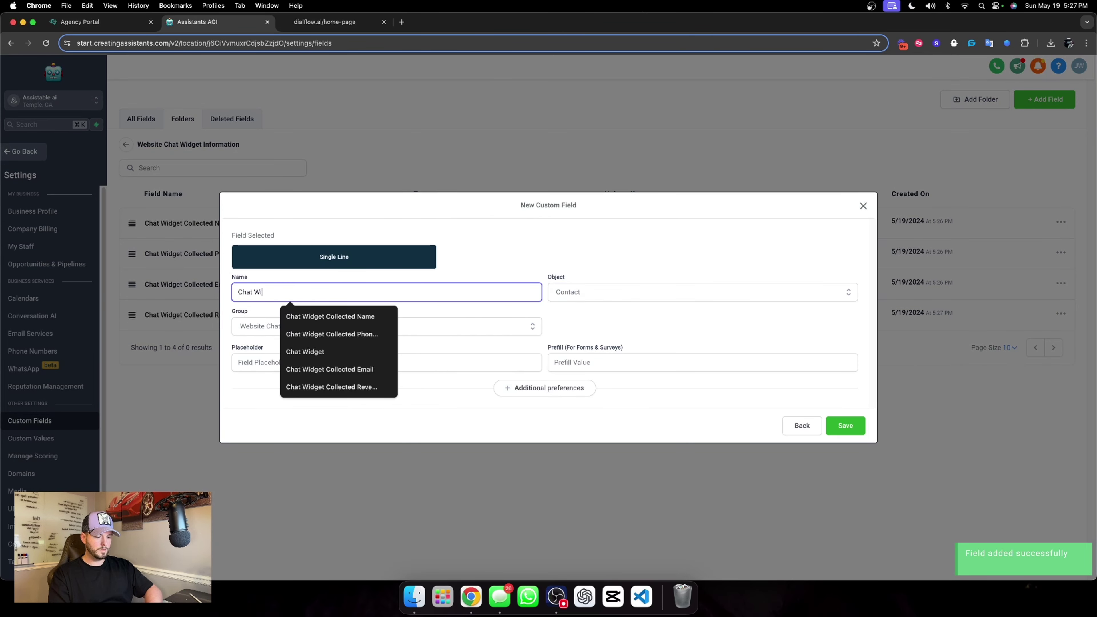
pyautogui.write('dget Colle')
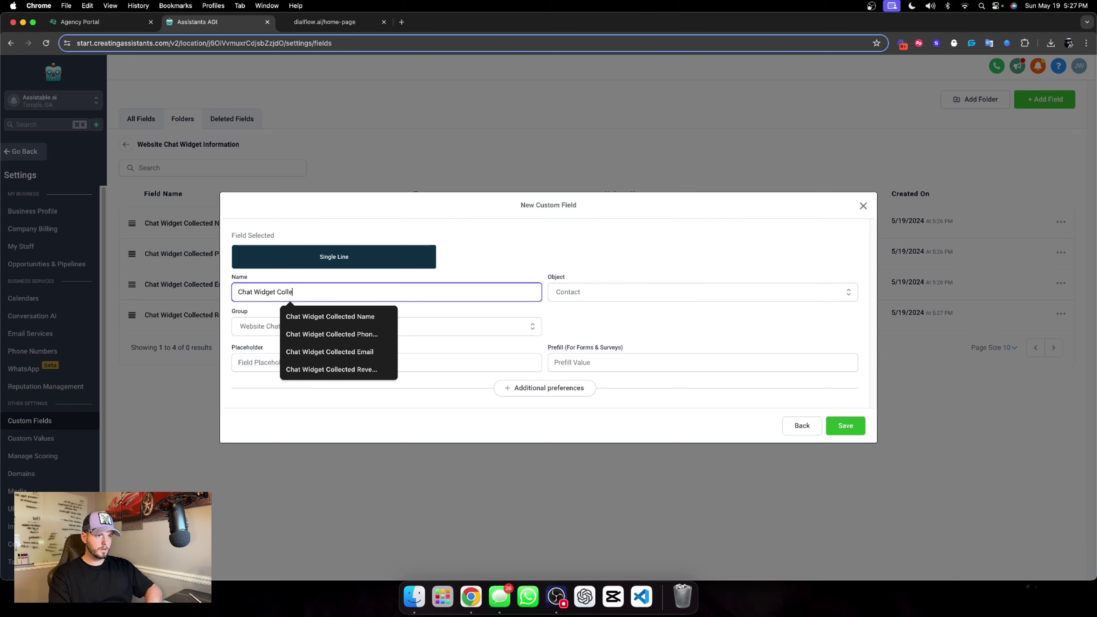
pyautogui.write('ct')
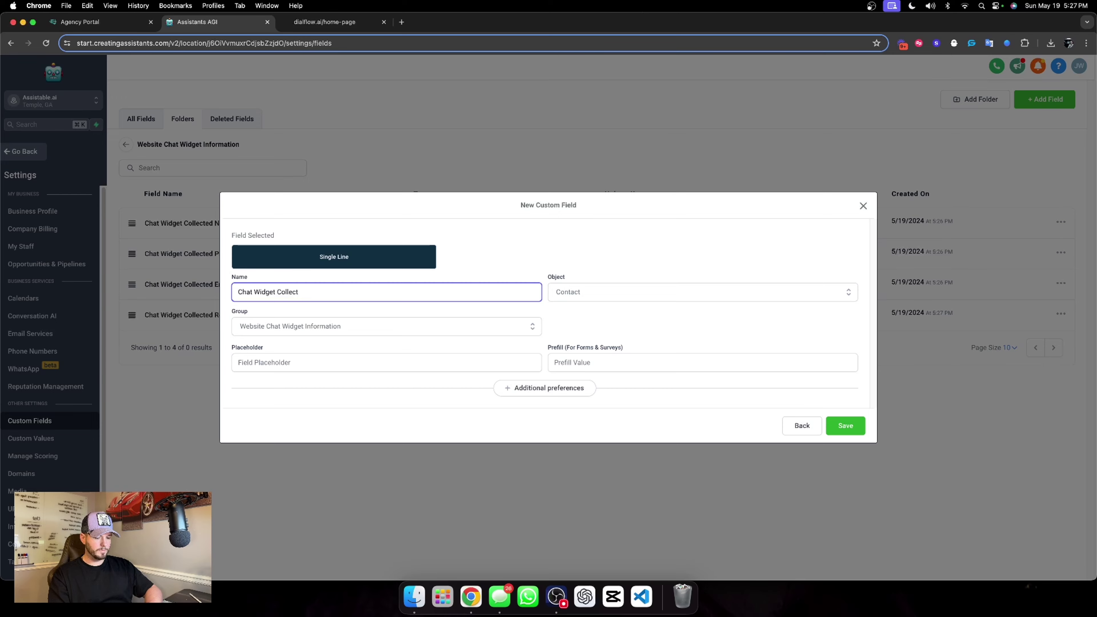
pyautogui.write('Ind')
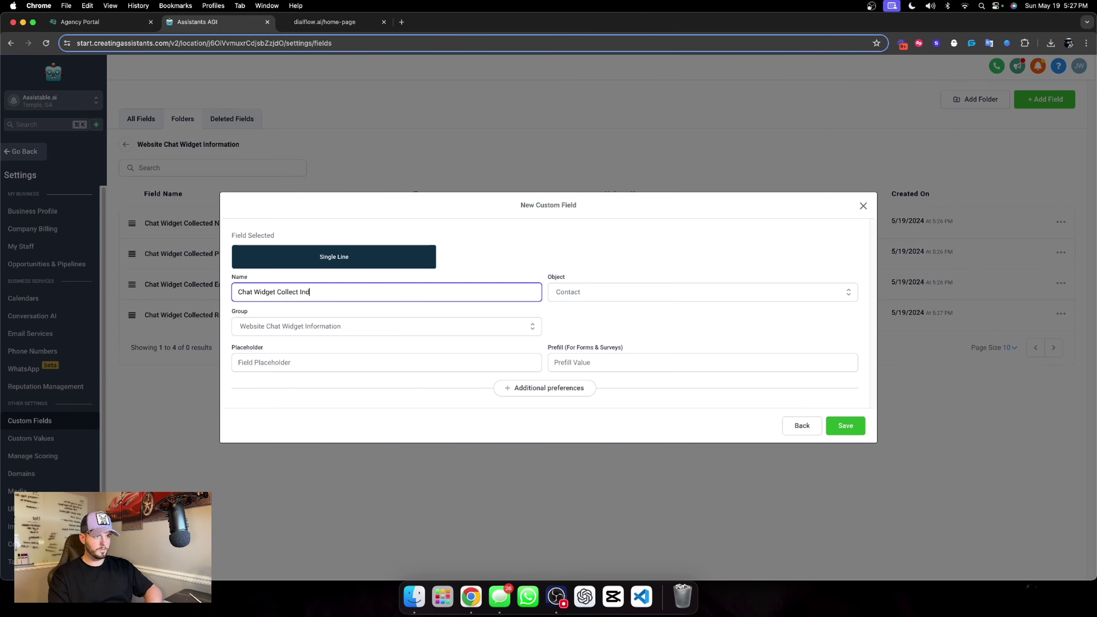
pyautogui.write('ustry')
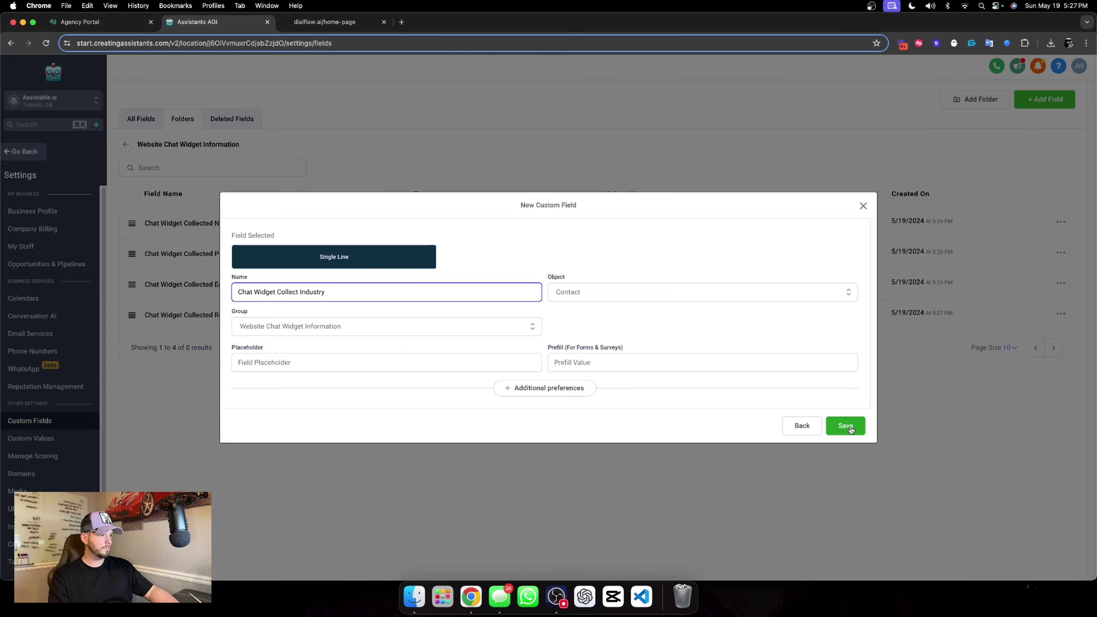
pyautogui.click(846, 426)
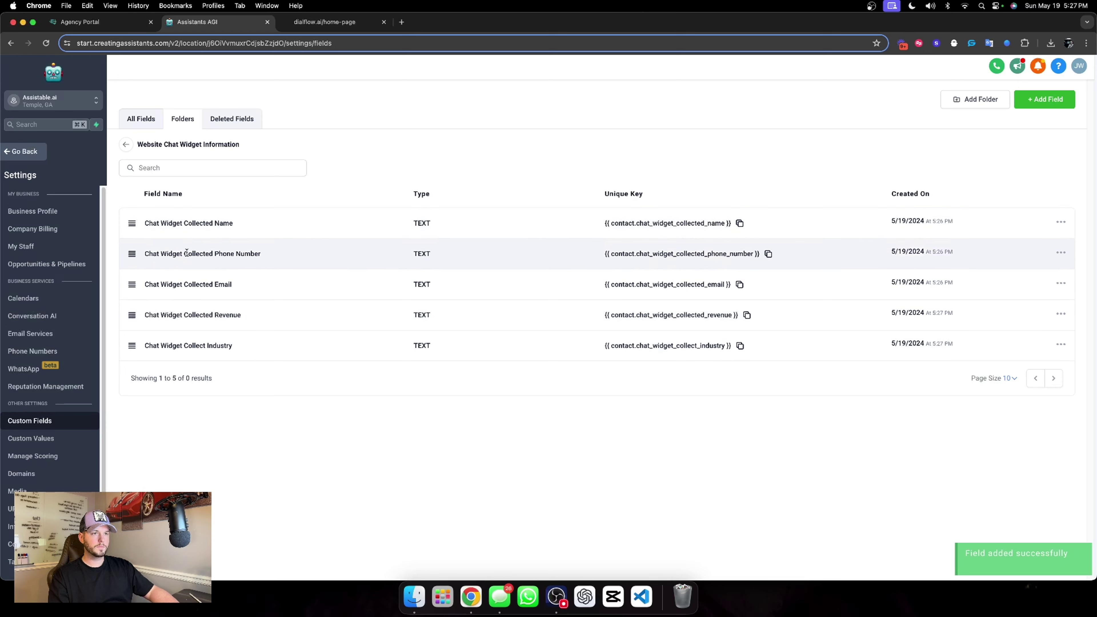
# Leave settings and return to the Assistants AGI dashboard.
pyautogui.moveTo(141, 224); pyautogui.dragTo(250, 348)
pyautogui.click(342, 359)
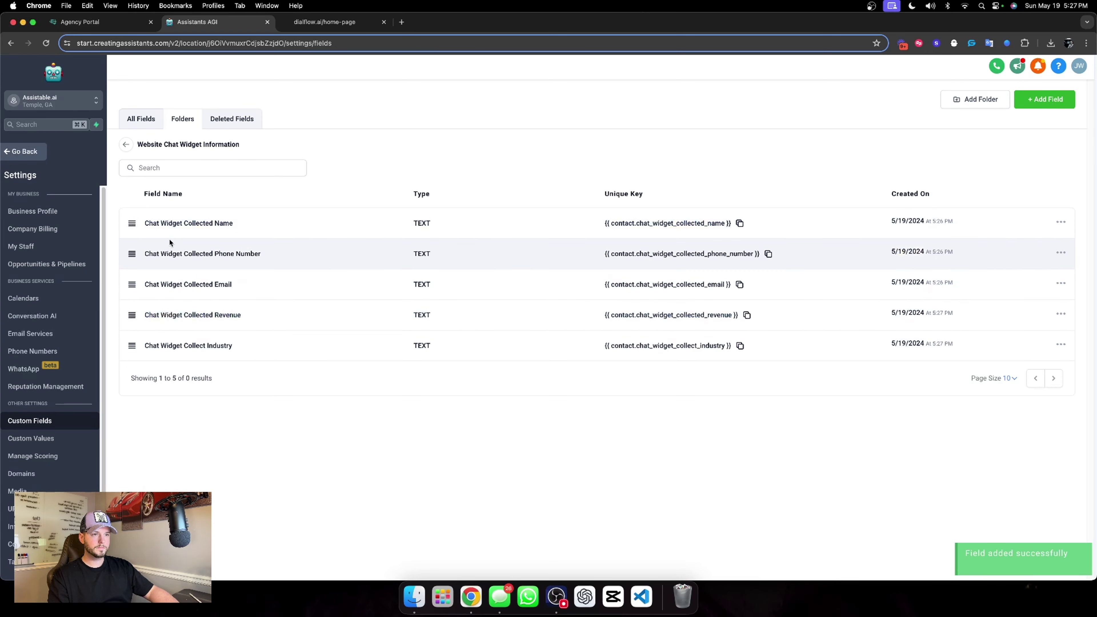
pyautogui.click(37, 150)
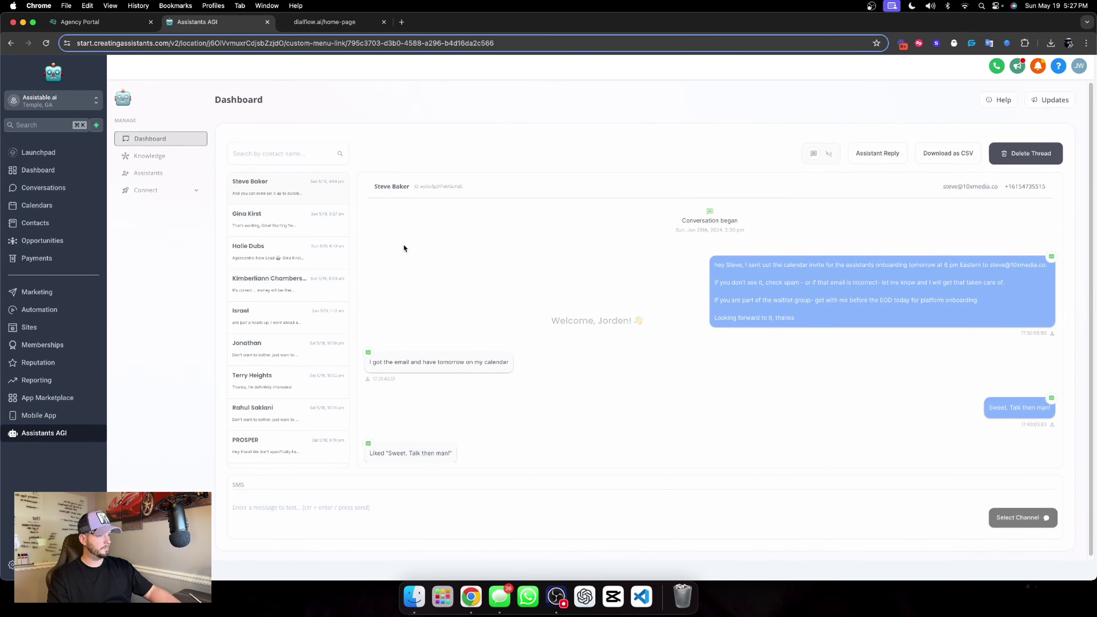
# Reopen Chat Widget AI's Information extraction goal from the Dialflow folder and expand its actions.
pyautogui.click(173, 180)
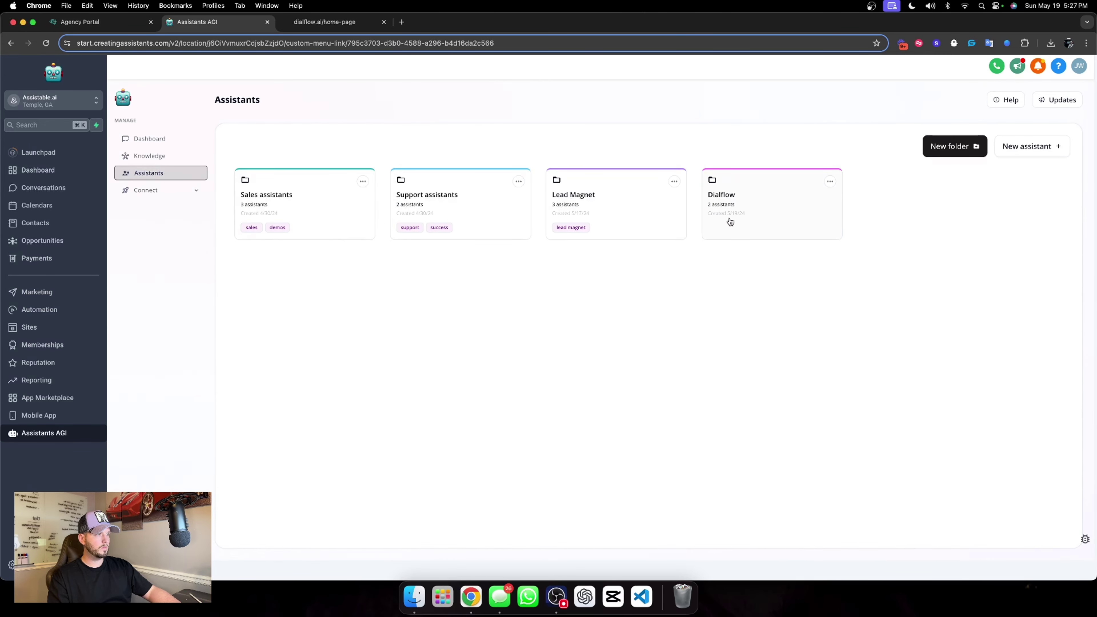
pyautogui.click(730, 220)
pyautogui.click(292, 259)
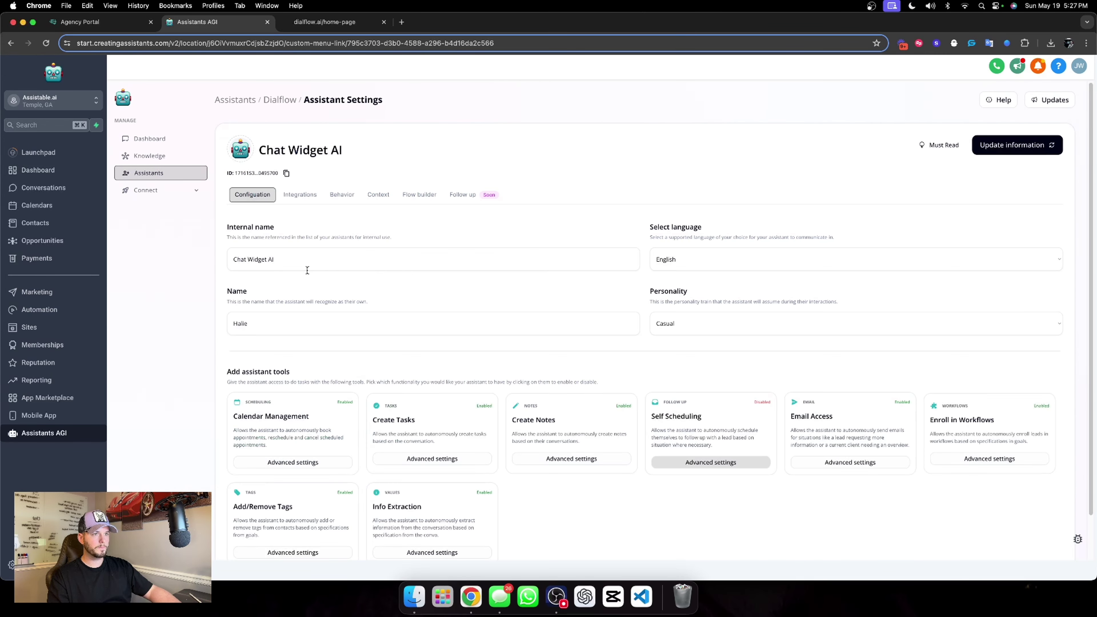
pyautogui.click(417, 195)
pyautogui.scroll(-5, 737, 218)
pyautogui.click(620, 216)
pyautogui.scroll(-1, 981, 263)
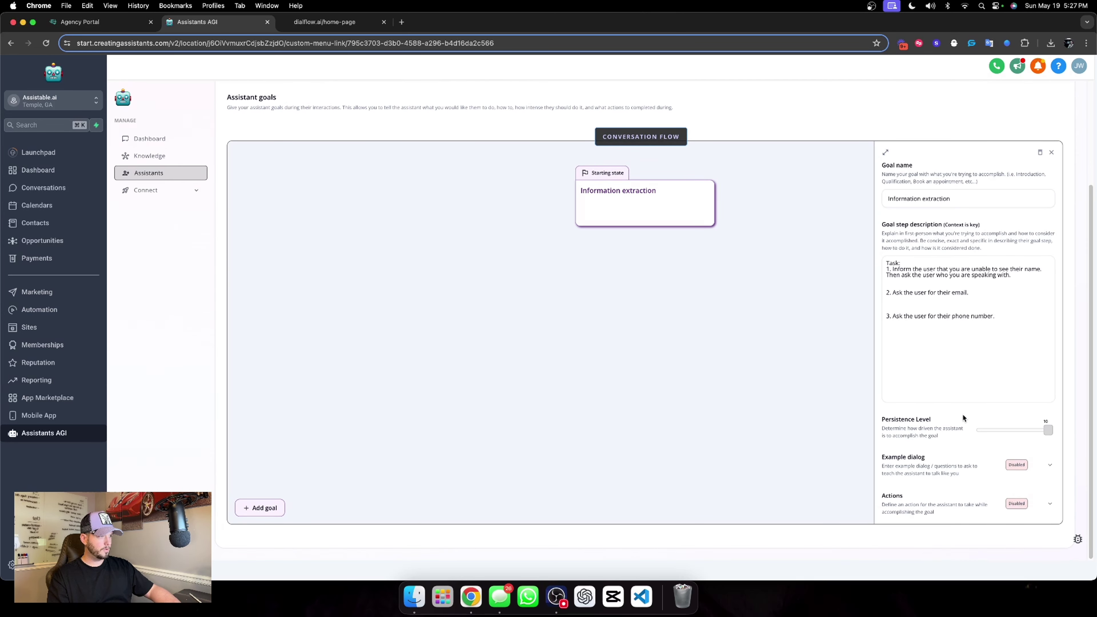
pyautogui.click(1050, 504)
pyautogui.scroll(-2, 952, 426)
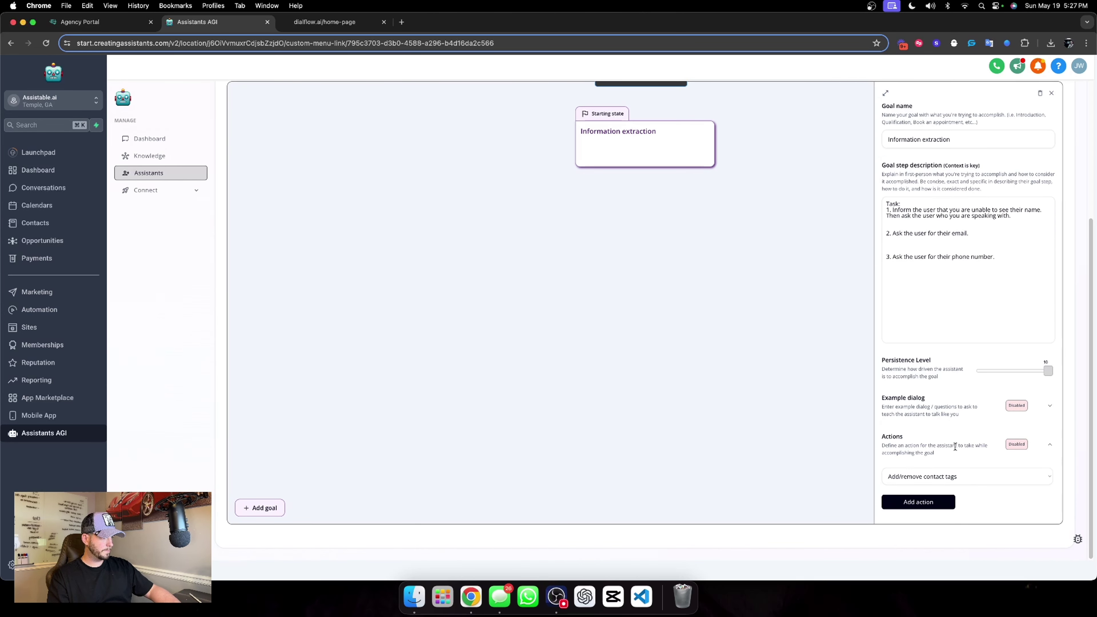
# Add a Fill custom values action to the goal and re-sync the custom fields.
pyautogui.click(953, 476)
pyautogui.click(915, 498)
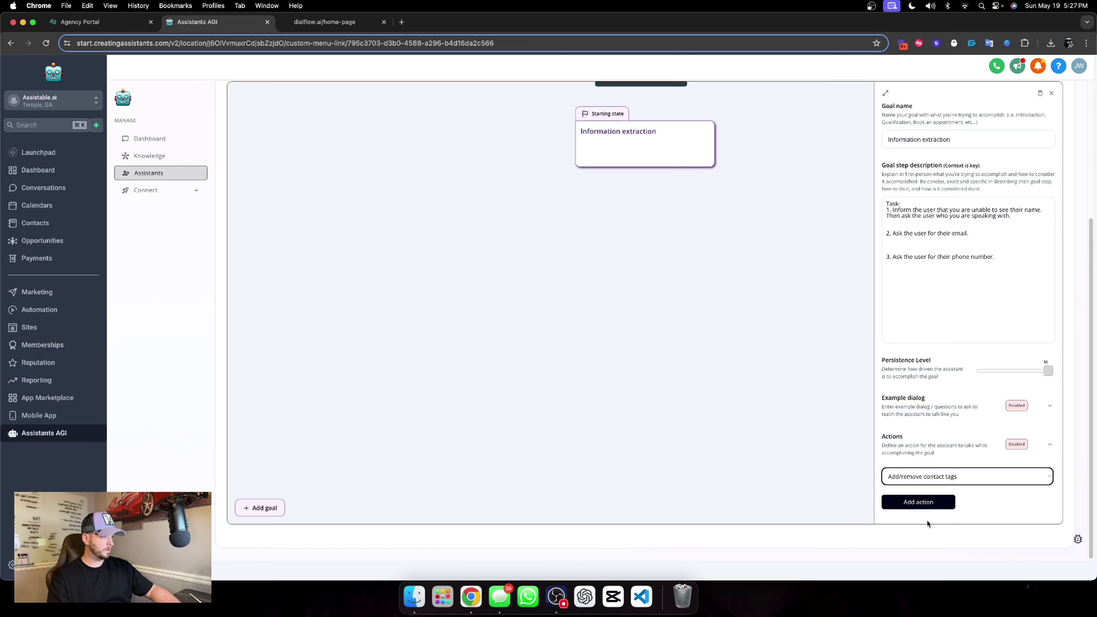
pyautogui.click(924, 503)
pyautogui.scroll(-5, 953, 413)
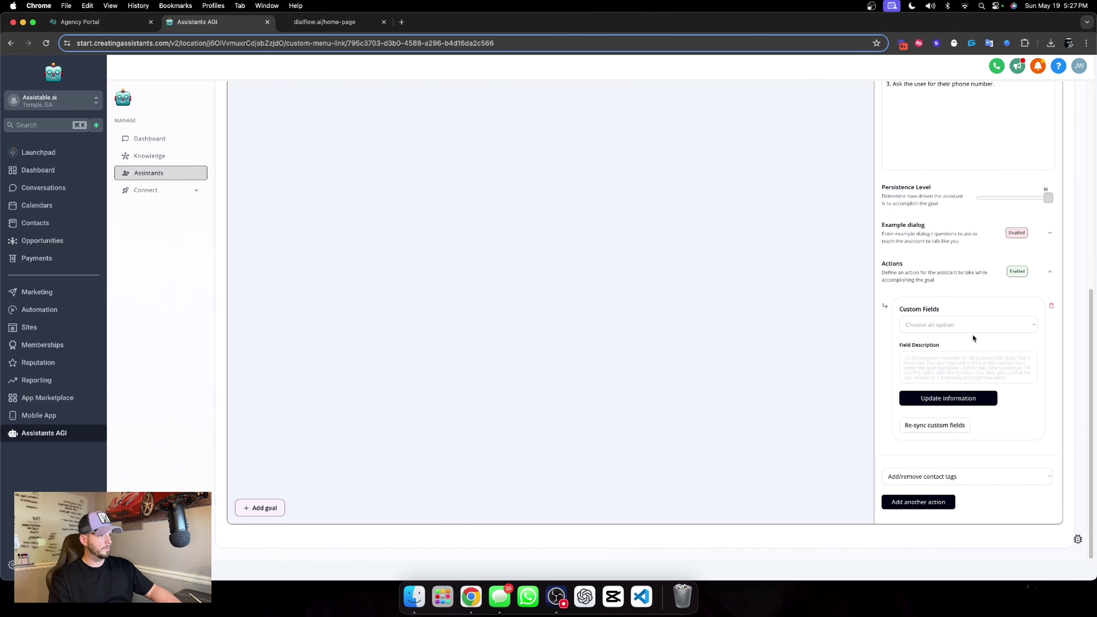
pyautogui.click(936, 425)
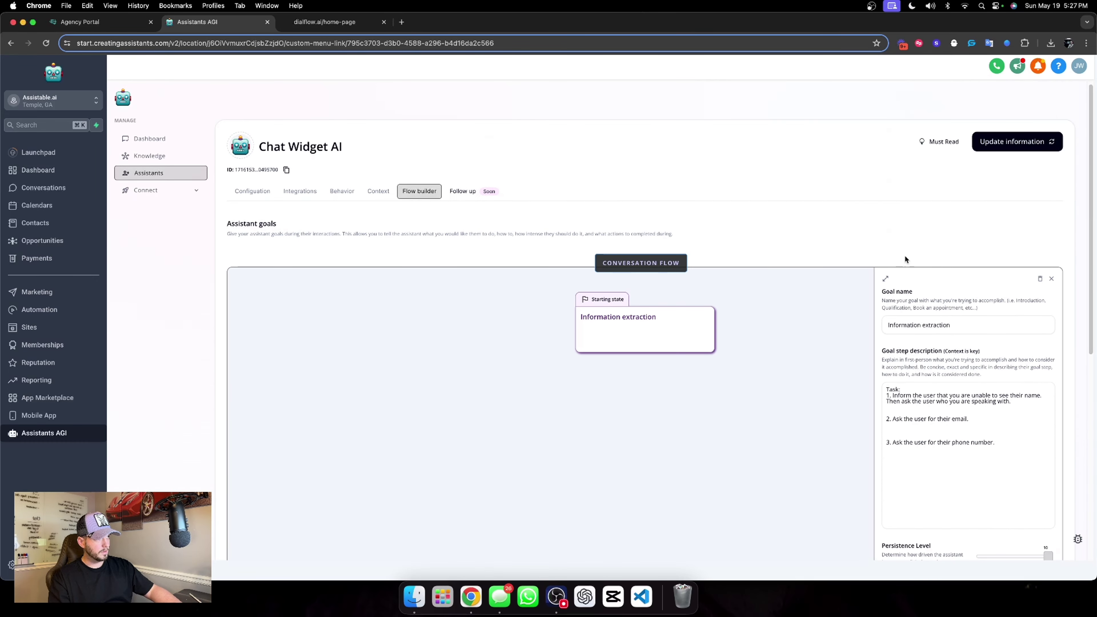
pyautogui.click(888, 279)
pyautogui.scroll(-3, 698, 332)
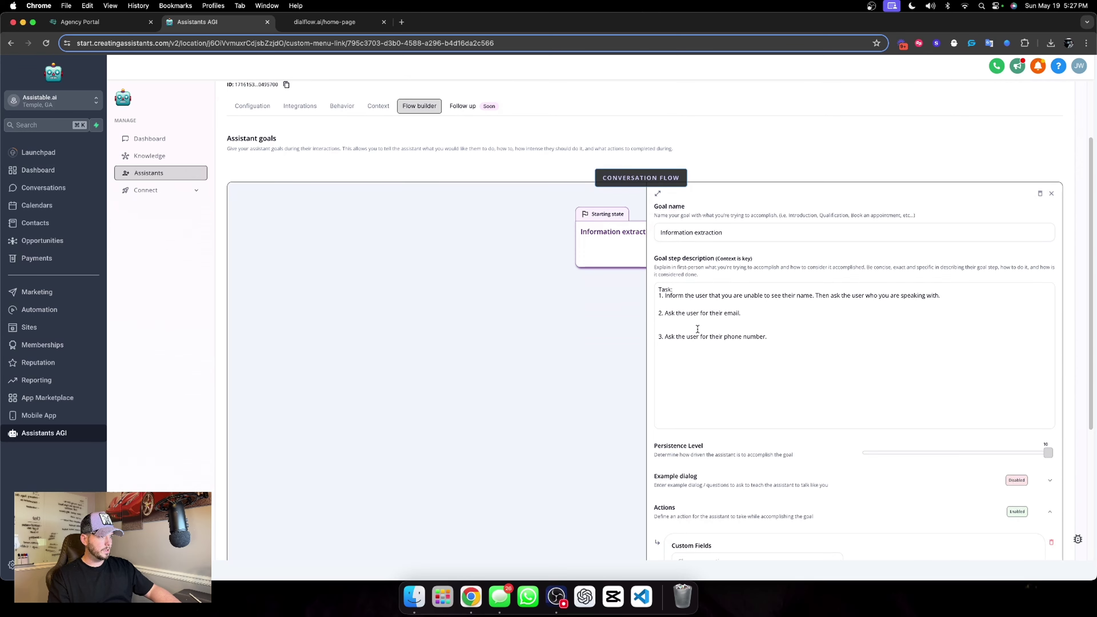
pyautogui.scroll(-2, 699, 332)
pyautogui.click(716, 234)
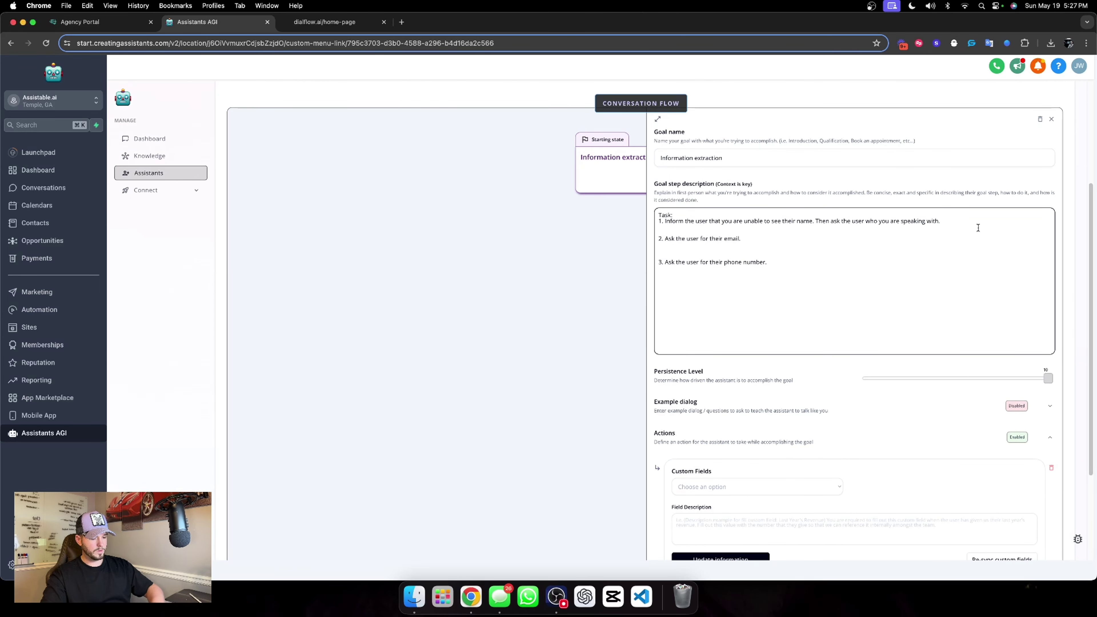
pyautogui.scroll(-3, 789, 403)
pyautogui.click(1030, 427)
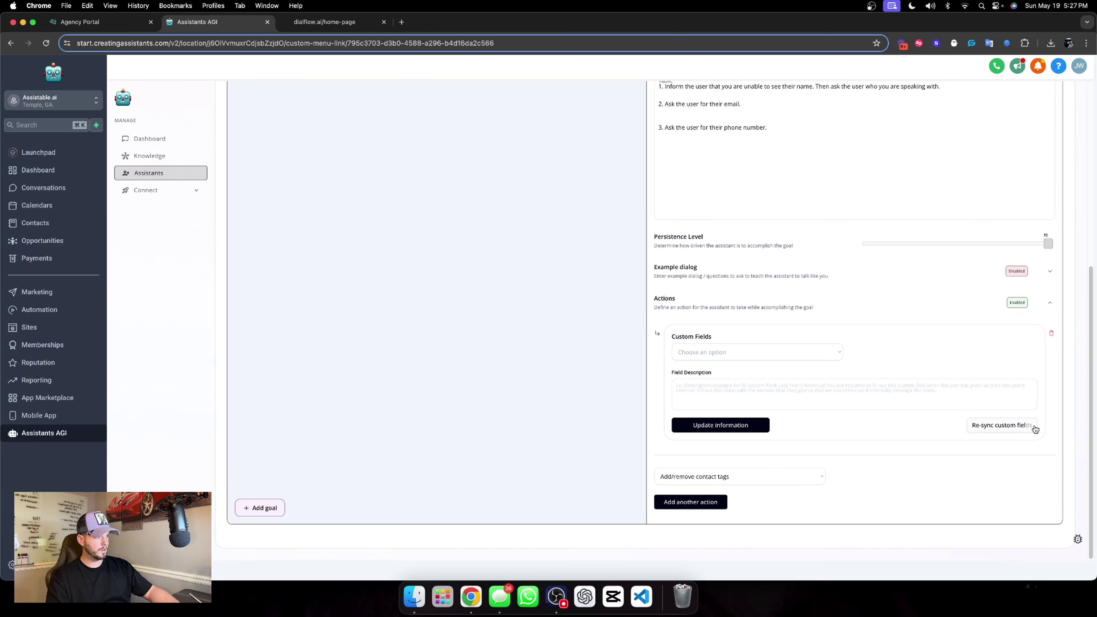
pyautogui.scroll(7, 883, 283)
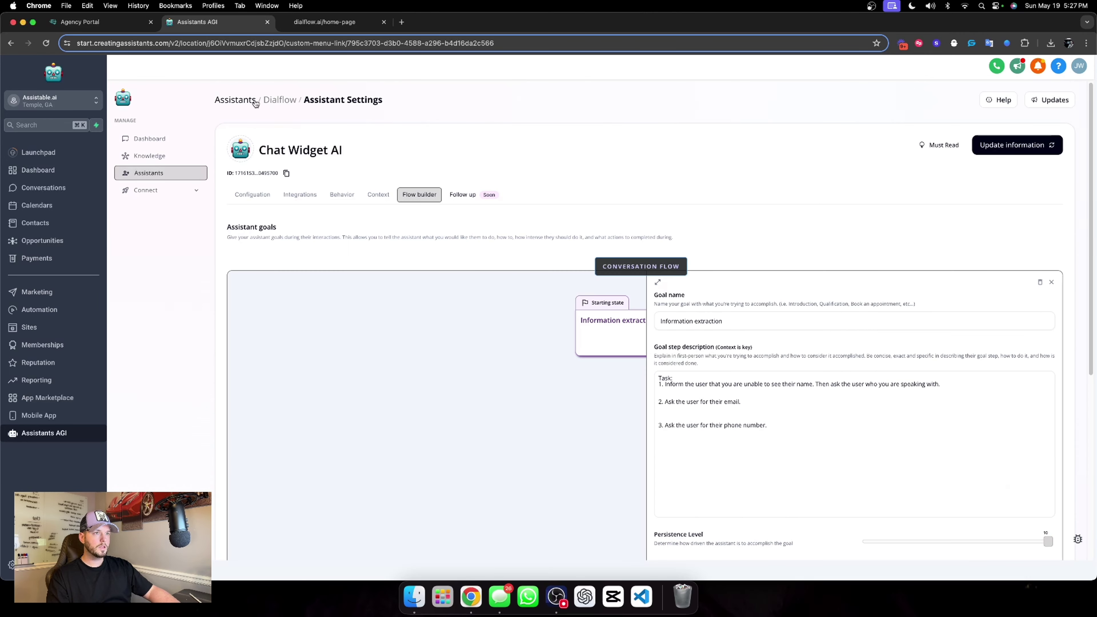
# In the Lead Magnet folder's Pre-call assistant flow goals, select the workflow enrollment description to copy.
pyautogui.click(244, 102)
pyautogui.click(628, 204)
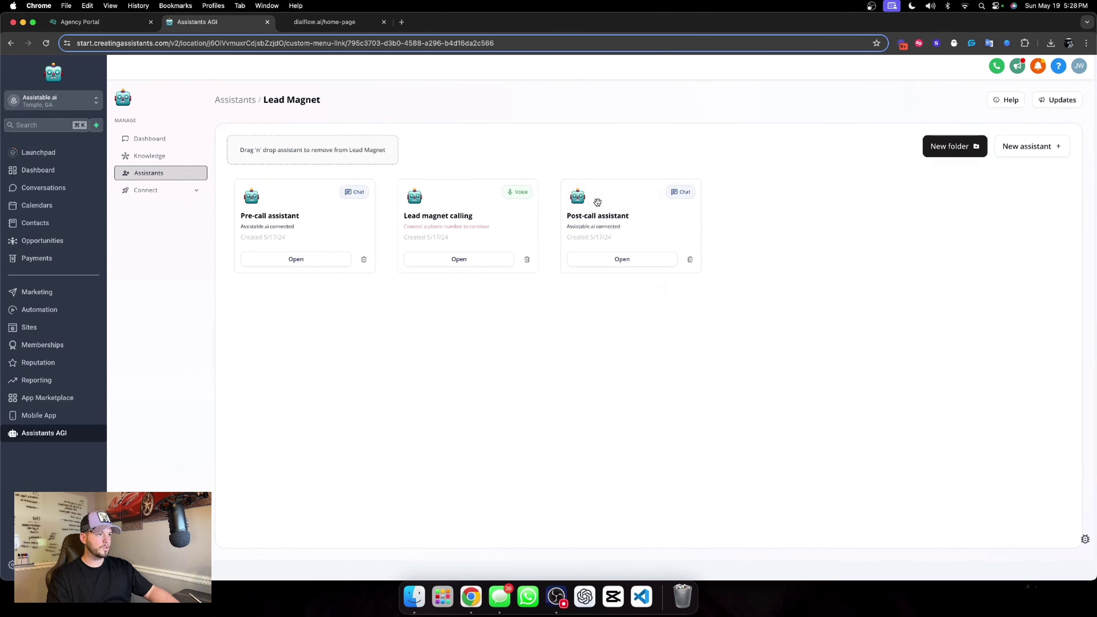
pyautogui.click(357, 201)
pyautogui.click(419, 194)
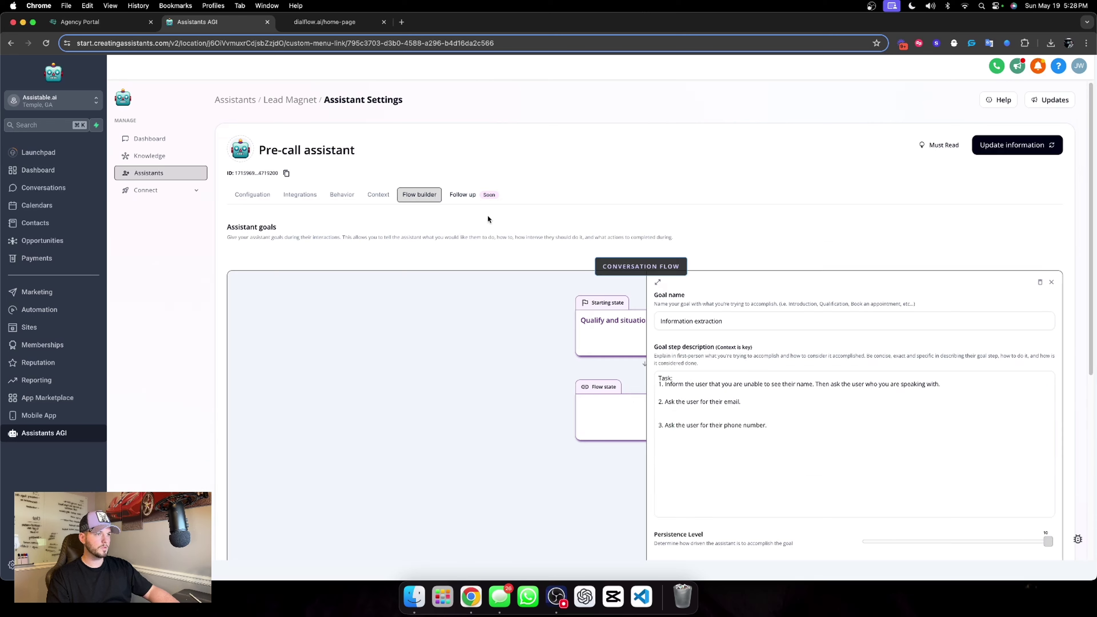
pyautogui.scroll(-1, 787, 372)
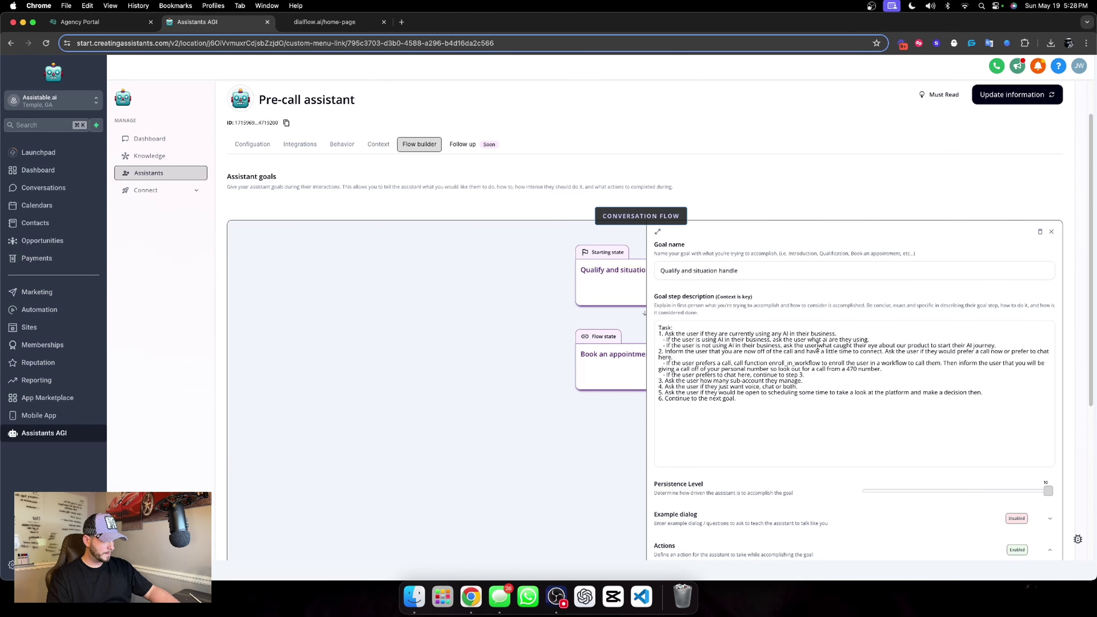
pyautogui.scroll(-5, 889, 366)
pyautogui.click(697, 388)
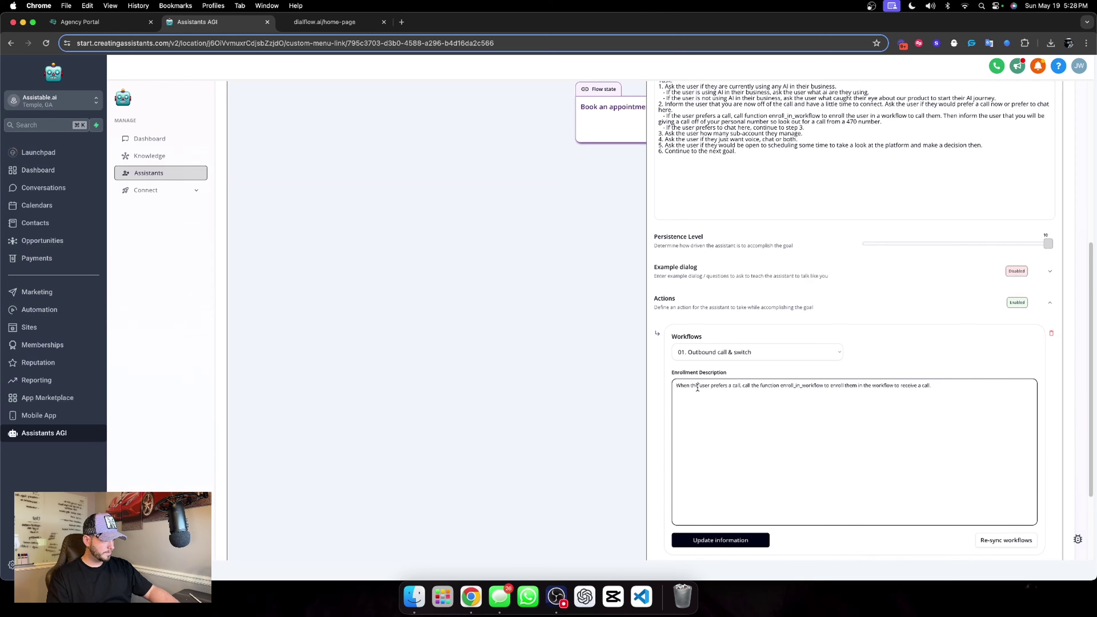
pyautogui.press('super+a')
pyautogui.press('super+c')
# Return to the Chat Widget AI assistant in the Dialflow folder.
pyautogui.scroll(6, 670, 236)
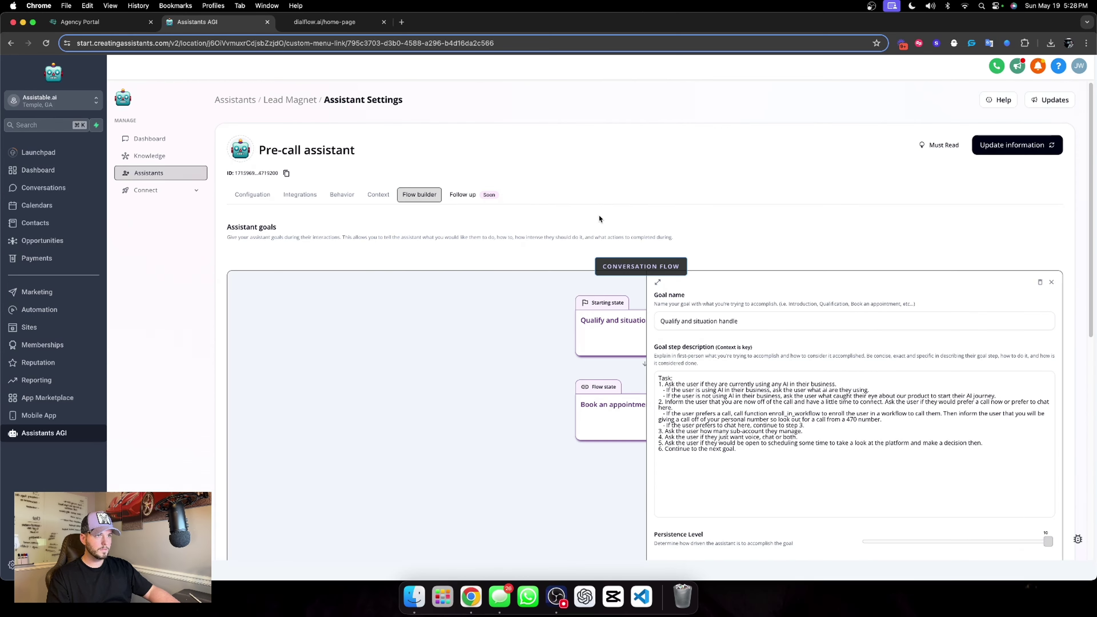
pyautogui.click(303, 103)
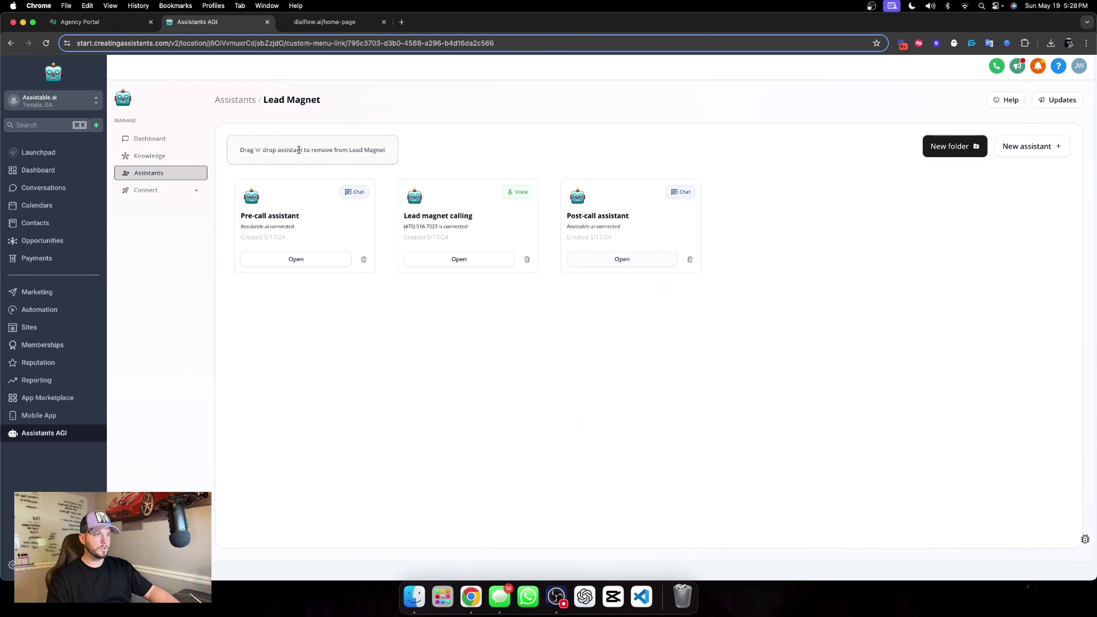
pyautogui.click(238, 106)
pyautogui.click(748, 206)
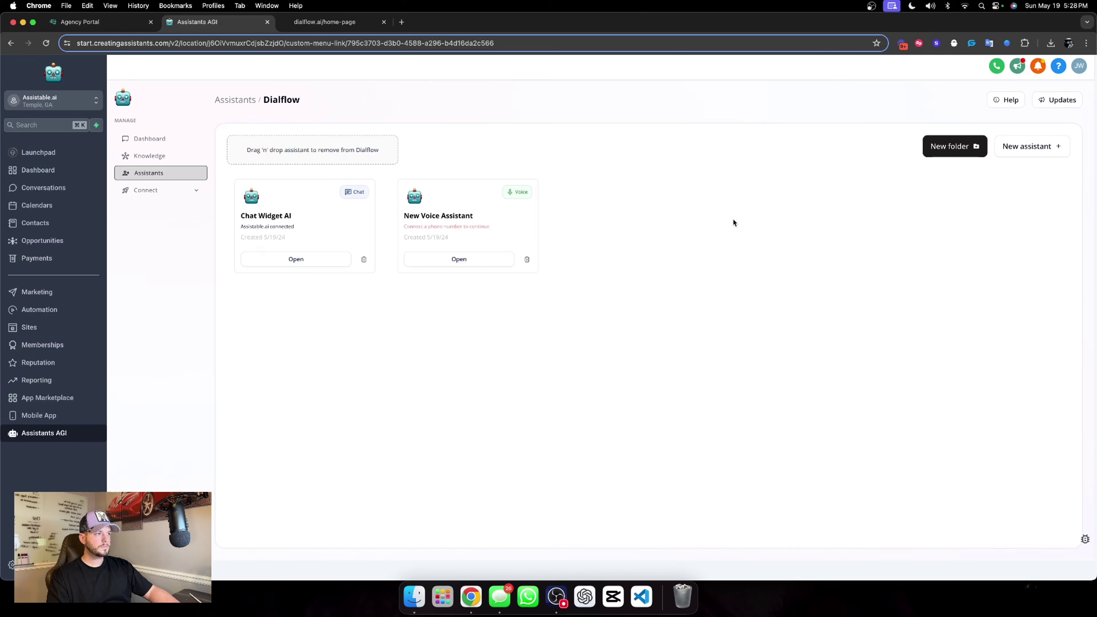
pyautogui.click(308, 259)
# Paste the copied call-enrollment sentence at the end of step 1 in Chat Widget AI's goals.
pyautogui.click(421, 194)
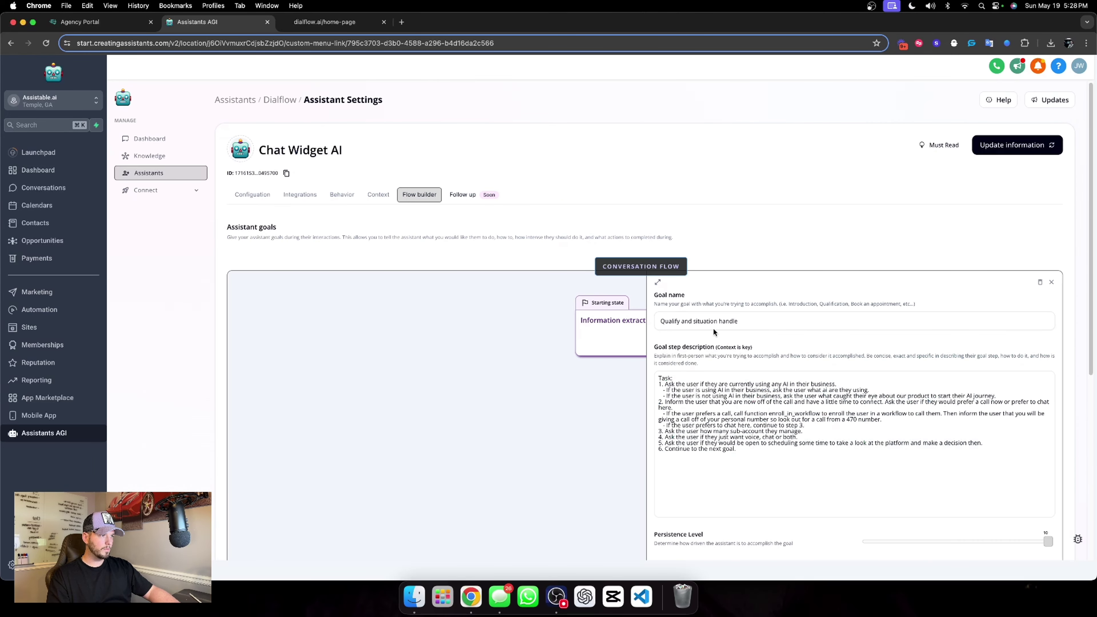
pyautogui.scroll(-2, 902, 377)
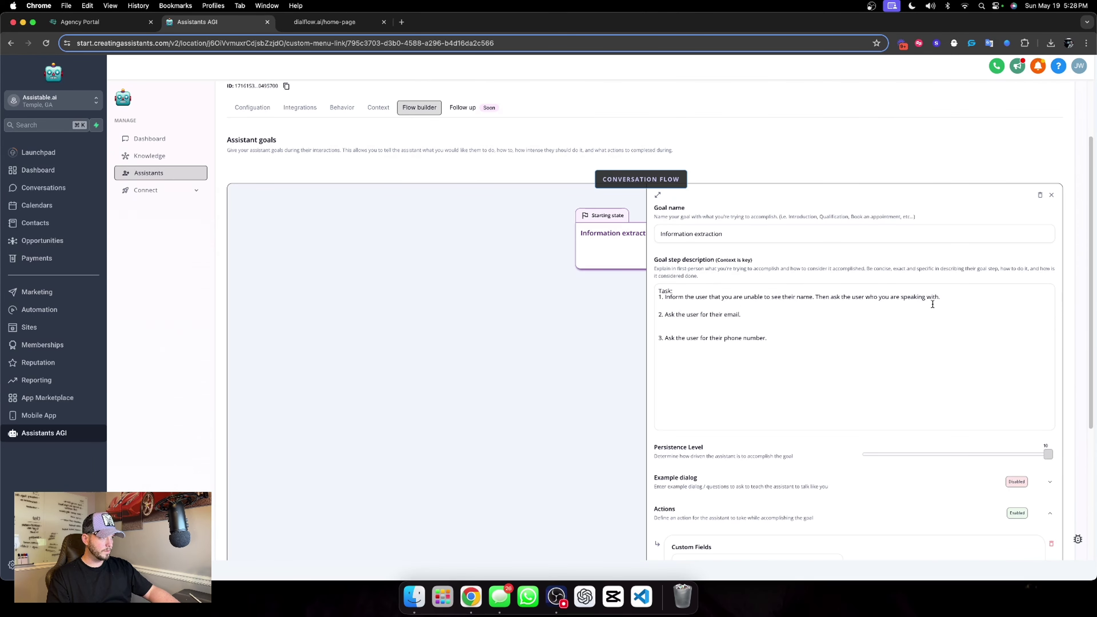
pyautogui.click(974, 306)
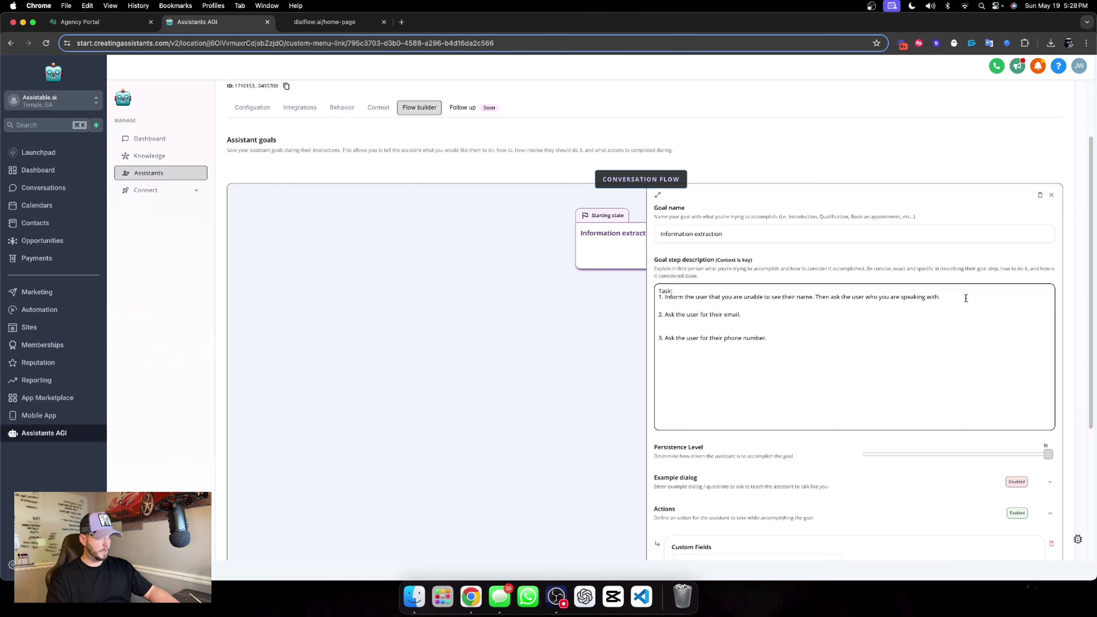
pyautogui.press('super+v')
# Rewrite the pasted sentence to 'Call the function extract_custom_field and fill the name into the value.'.
pyautogui.scroll(-5, 764, 331)
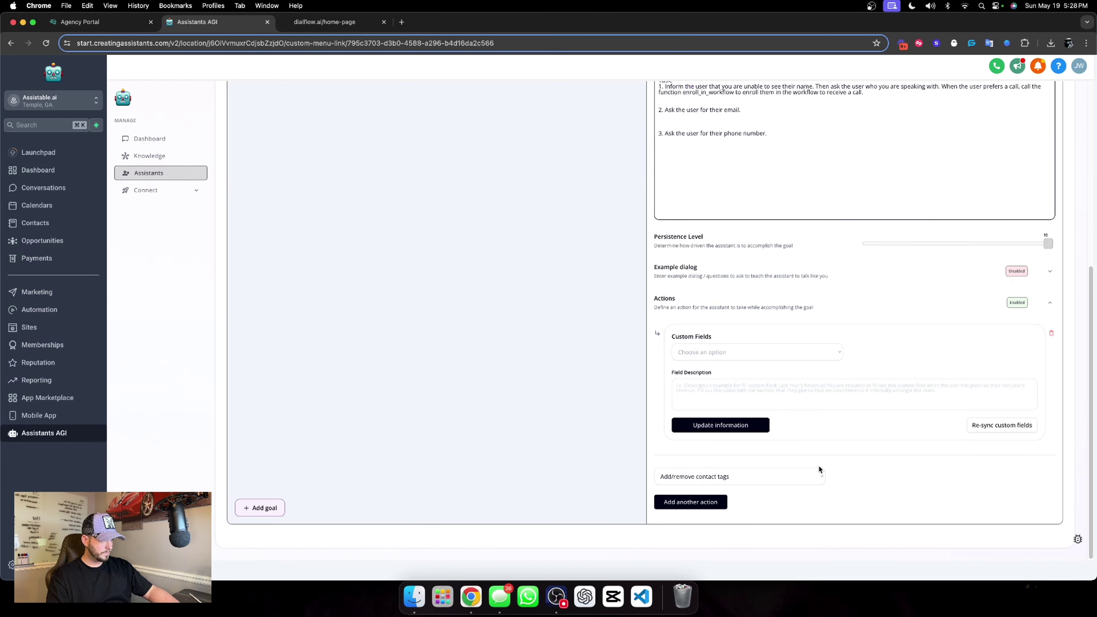
pyautogui.click(777, 384)
pyautogui.scroll(7, 882, 322)
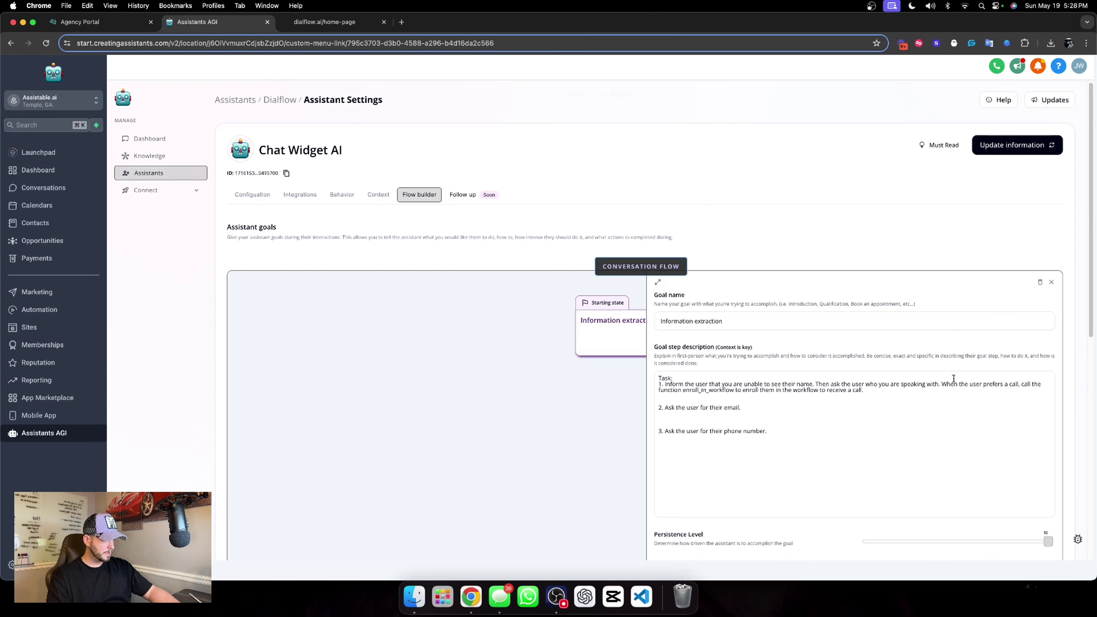
pyautogui.moveTo(946, 384); pyautogui.dragTo(1017, 384)
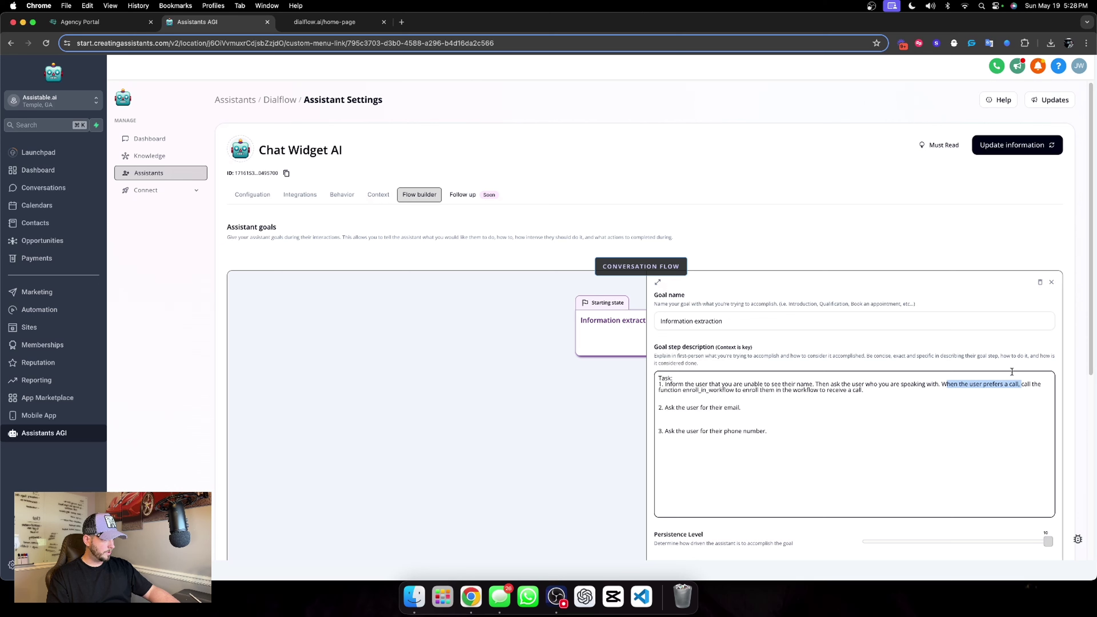
pyautogui.press('BackSpace')
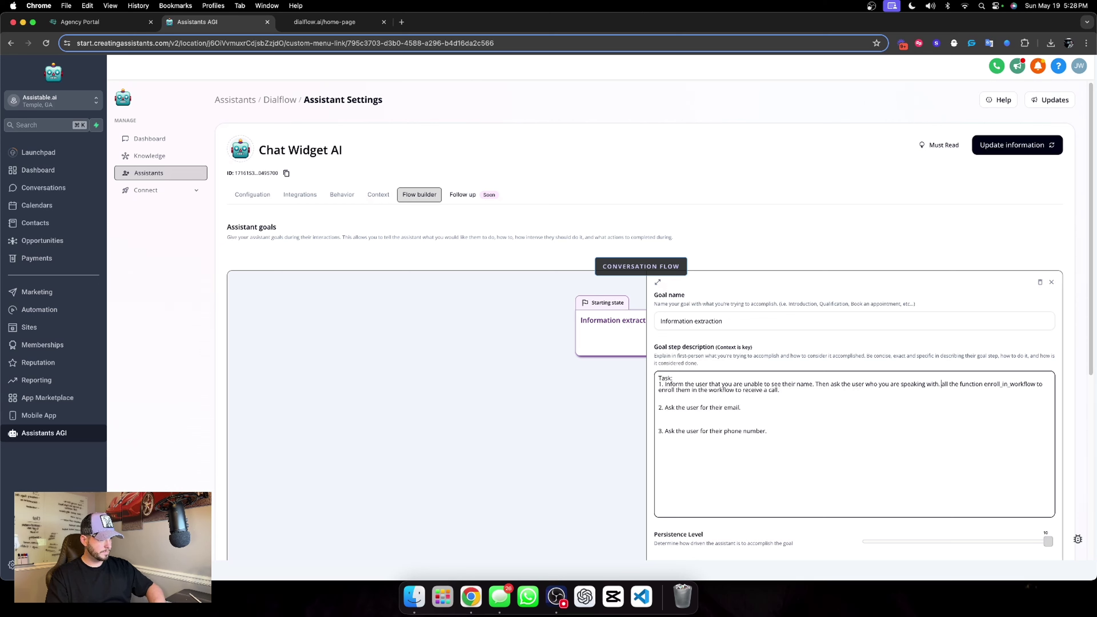
pyautogui.write('C')
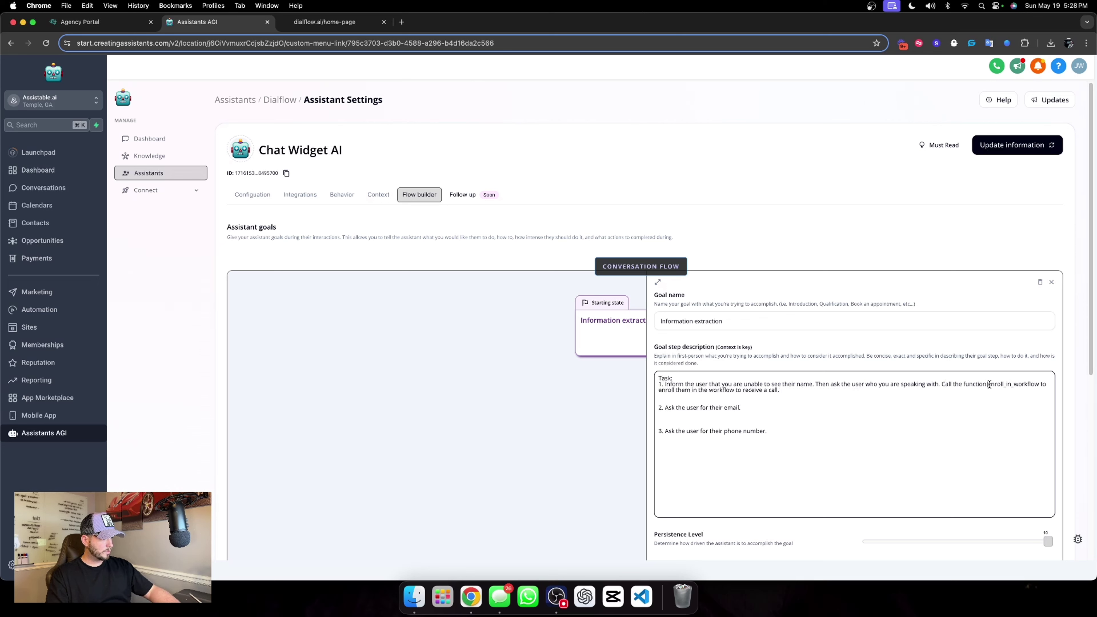
pyautogui.moveTo(990, 384); pyautogui.dragTo(1037, 383)
pyautogui.write('extract_cus')
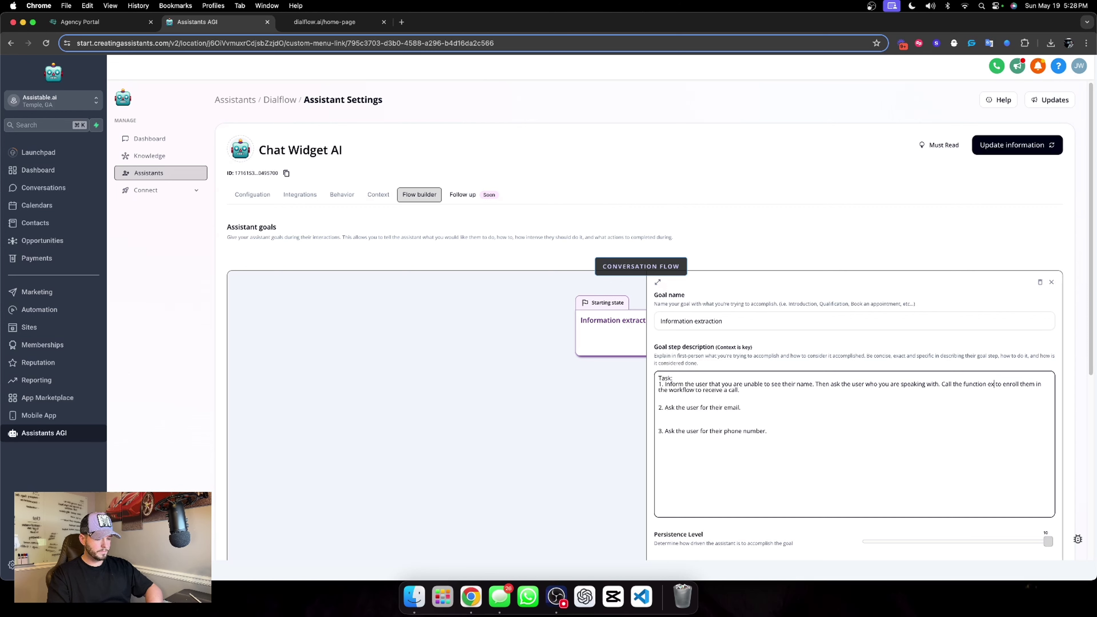
pyautogui.write('tom')
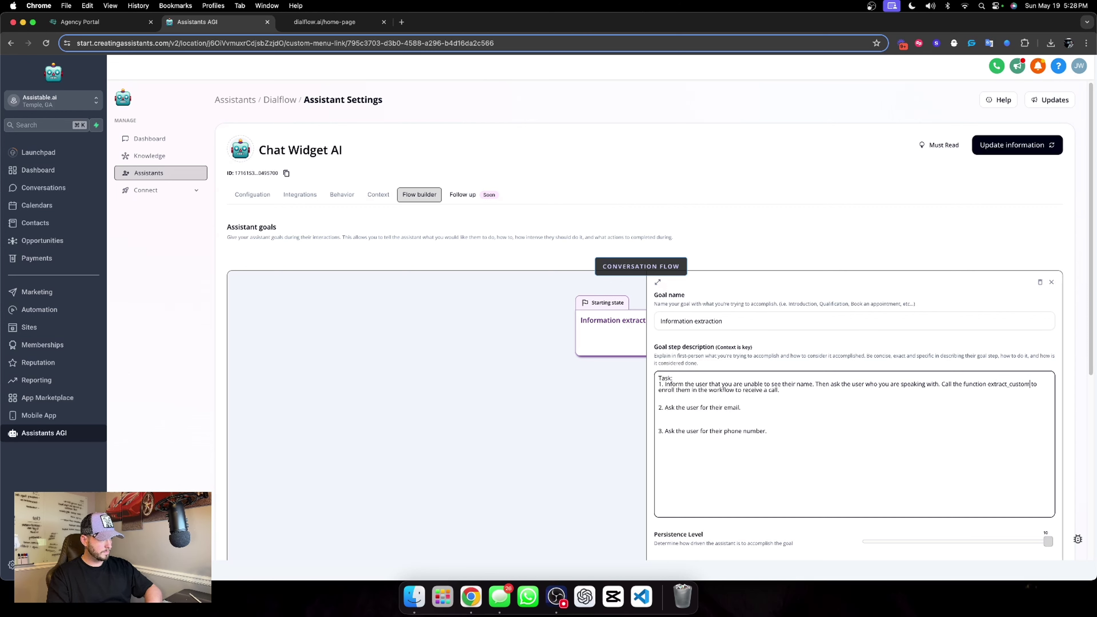
pyautogui.write('_field')
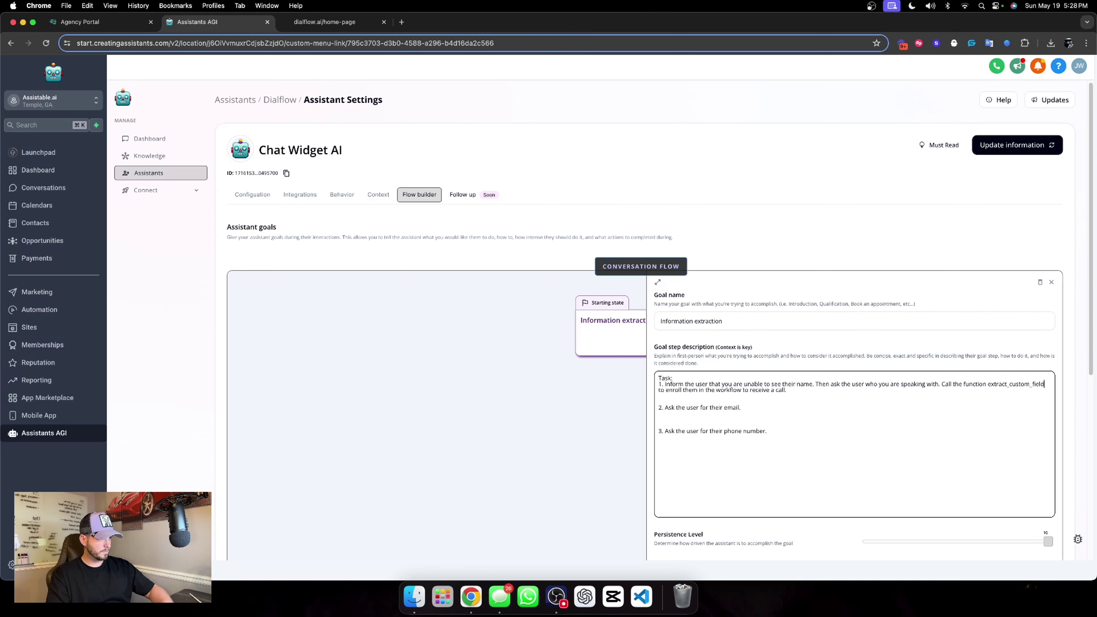
pyautogui.moveTo(666, 391); pyautogui.dragTo(782, 391)
pyautogui.press('BackSpace')
pyautogui.press('BackSpace')
pyautogui.press('BackSpace')
pyautogui.press('BackSpace')
pyautogui.press('BackSpace')
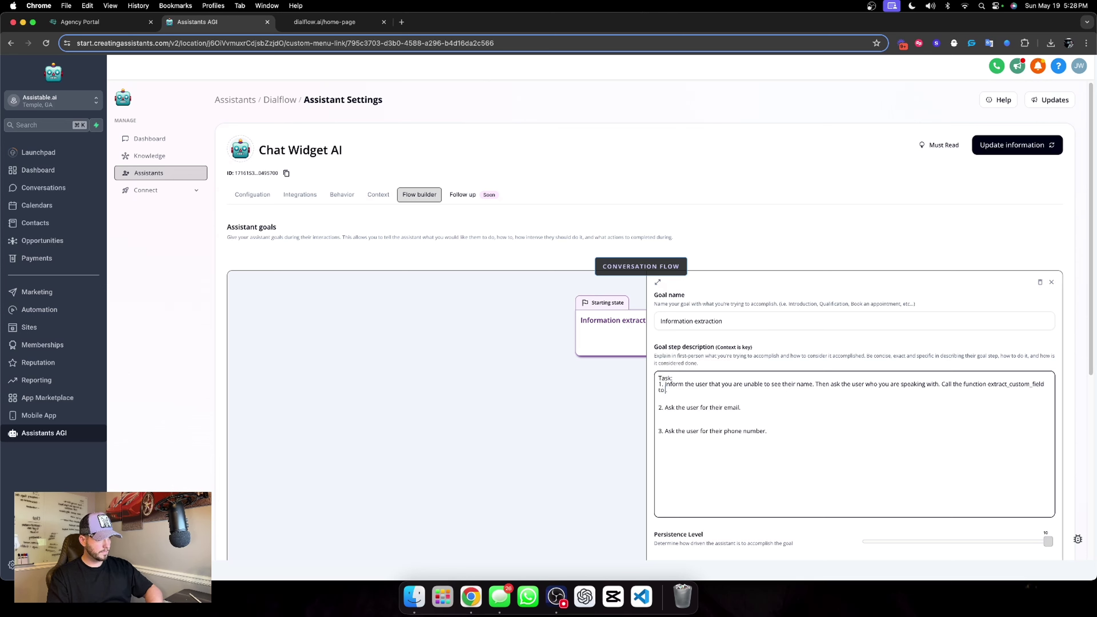
pyautogui.write('and fill the nam')
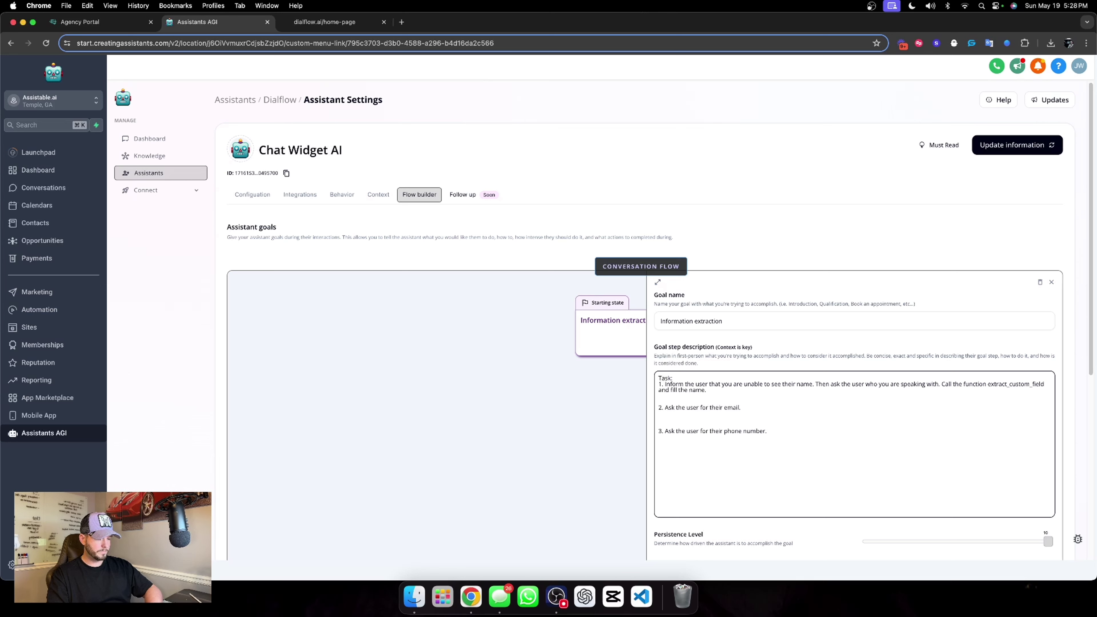
pyautogui.write('e into the value')
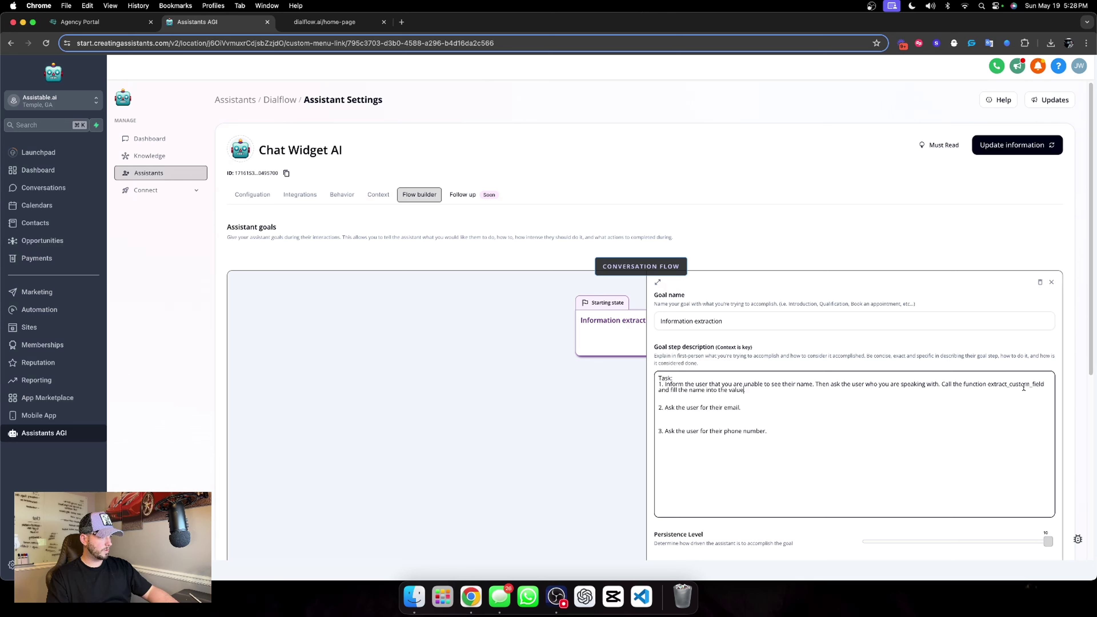
pyautogui.write('.')
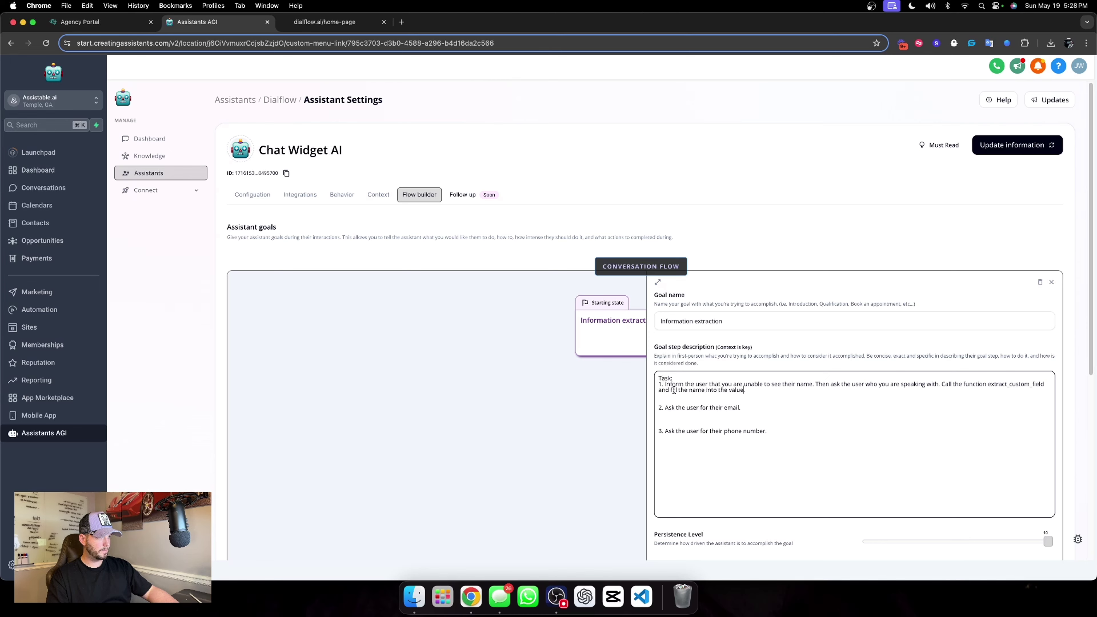
# Set the custom field action's description to 'Fill this value with user's name.'.
pyautogui.moveTo(746, 390); pyautogui.dragTo(942, 383)
pyautogui.press('super+c')
pyautogui.scroll(-7, 926, 436)
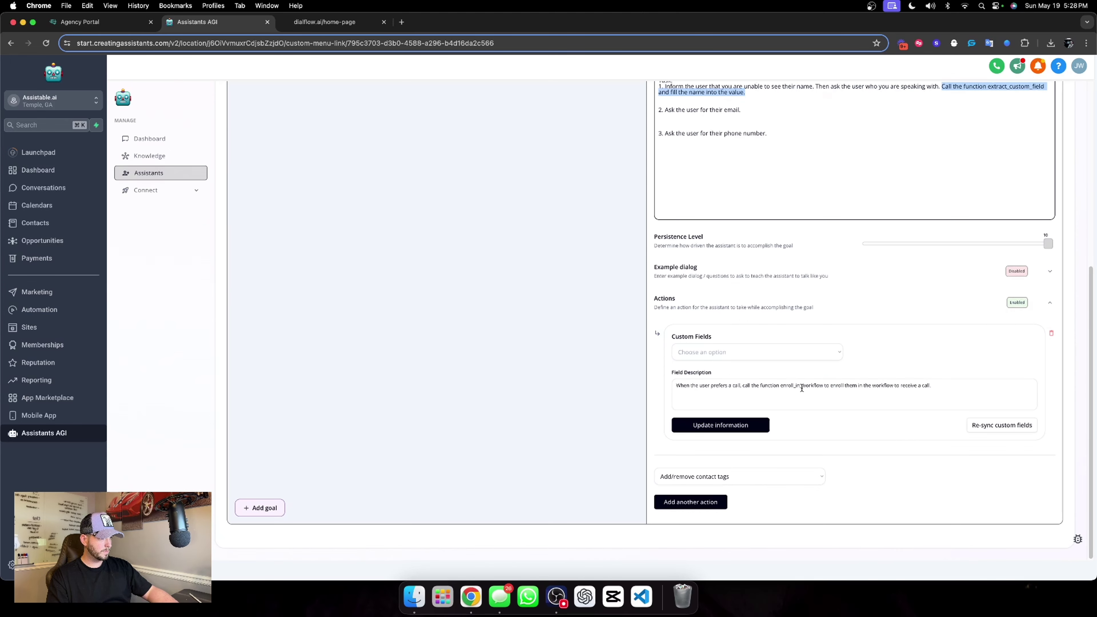
pyautogui.moveTo(952, 383); pyautogui.dragTo(676, 385)
pyautogui.press('super+v')
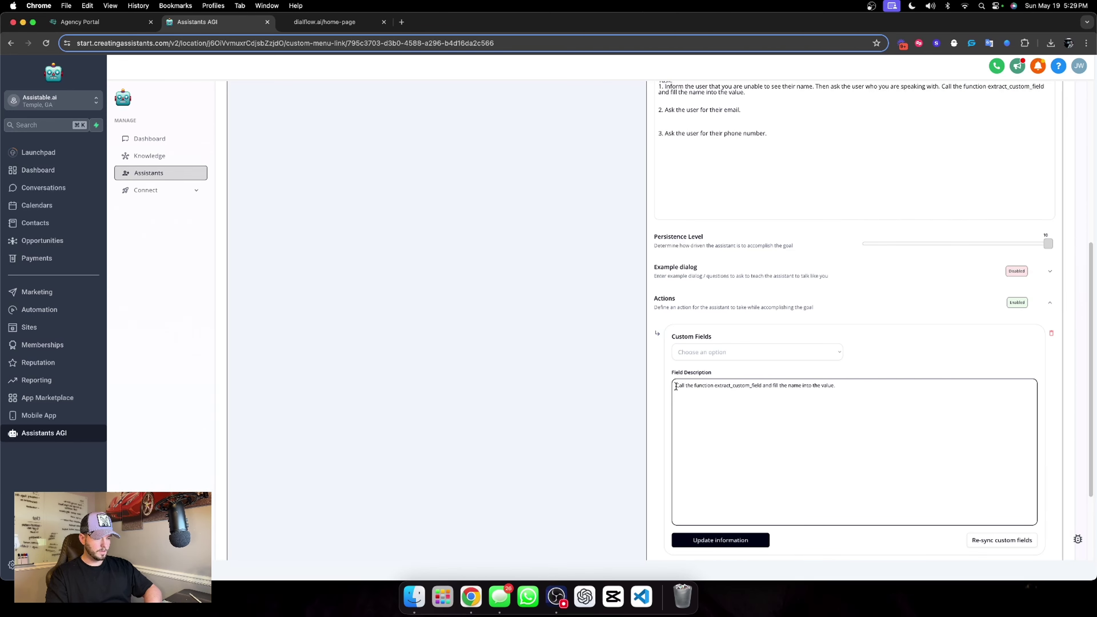
pyautogui.click(676, 386)
pyautogui.write('Fill ')
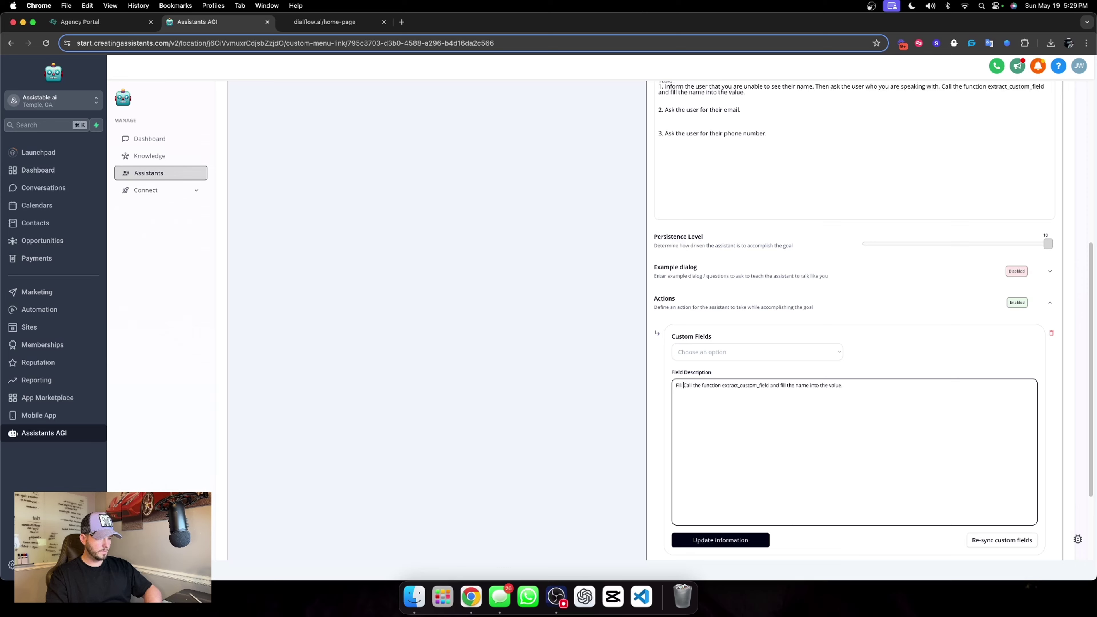
pyautogui.write('this value wi')
pyautogui.write('t')
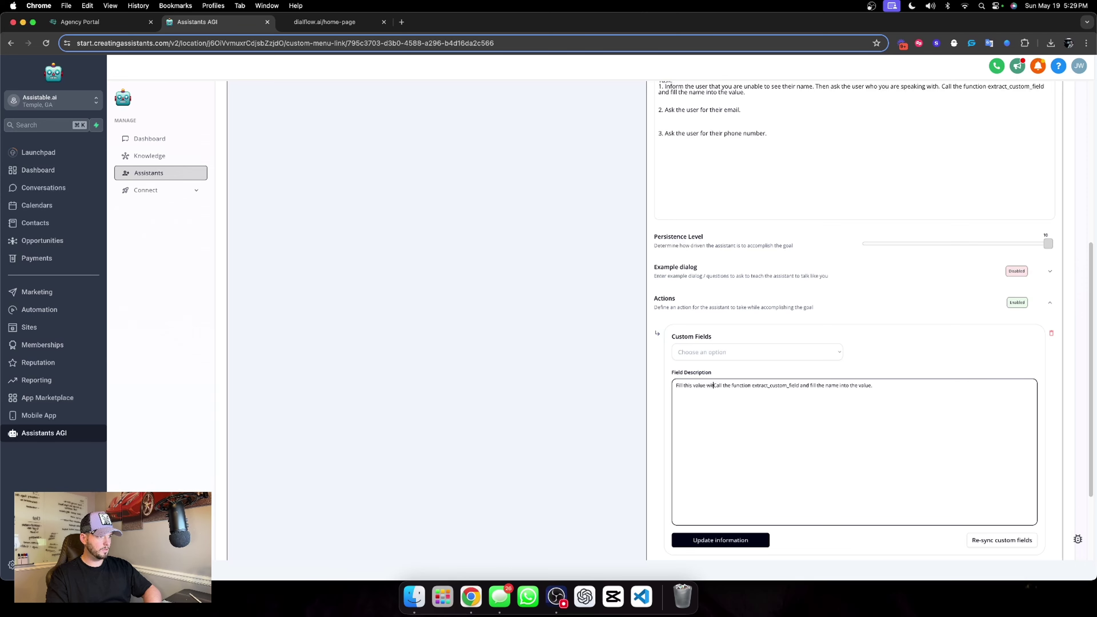
pyautogui.write("h user's name.")
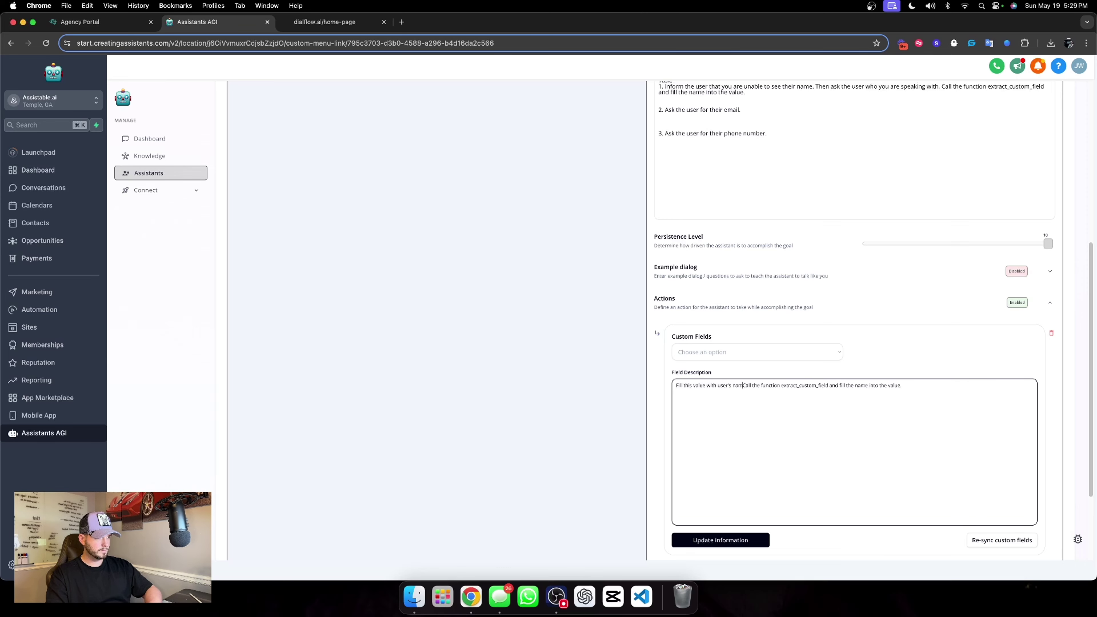
pyautogui.click(788, 334)
# Target Chat Widget Collected Name in the action and save it.
pyautogui.click(767, 352)
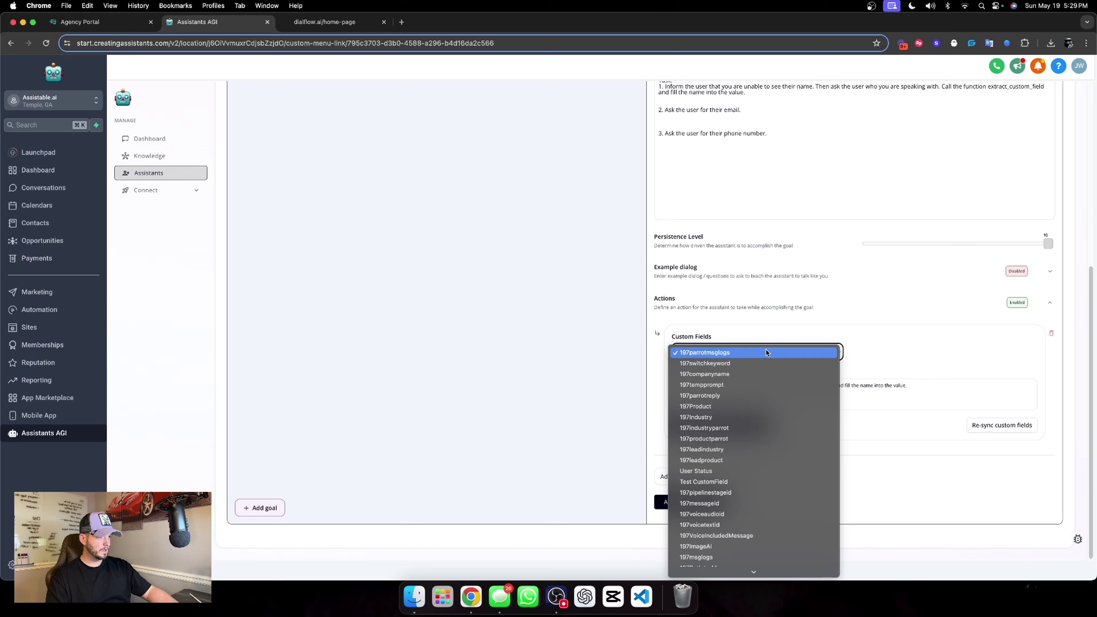
pyautogui.scroll(-5, 760, 514)
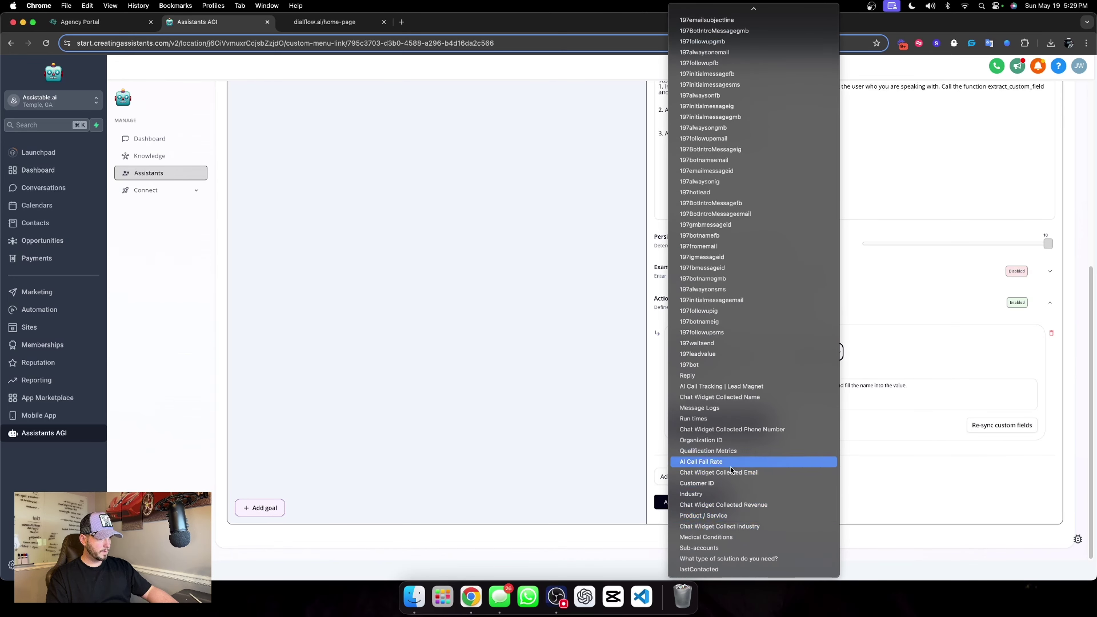
pyautogui.click(747, 398)
pyautogui.click(751, 427)
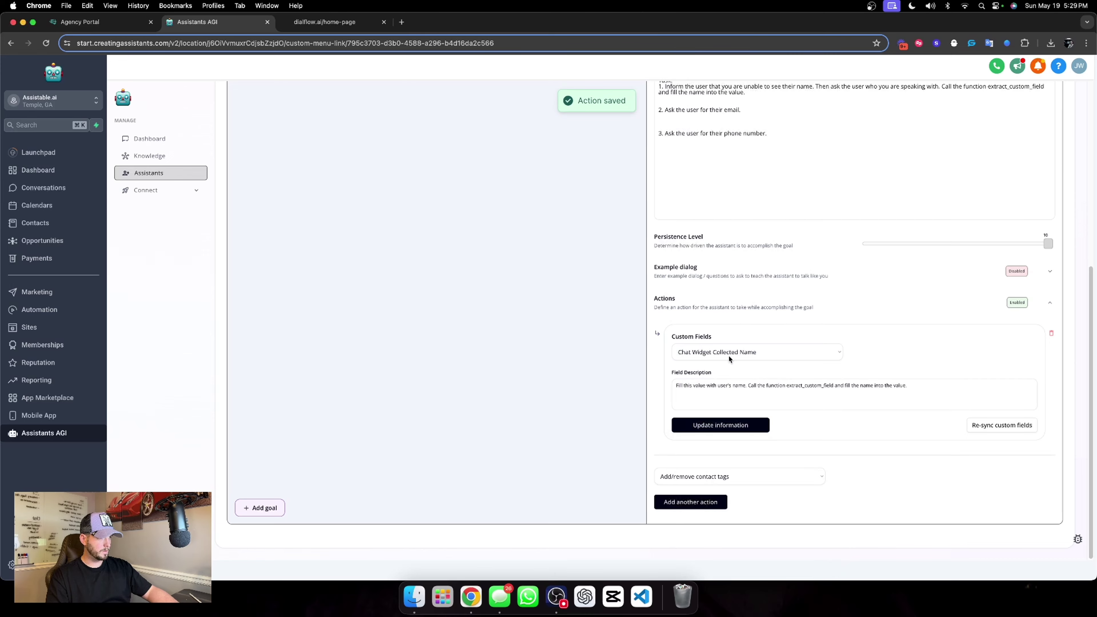
pyautogui.scroll(-3, 773, 325)
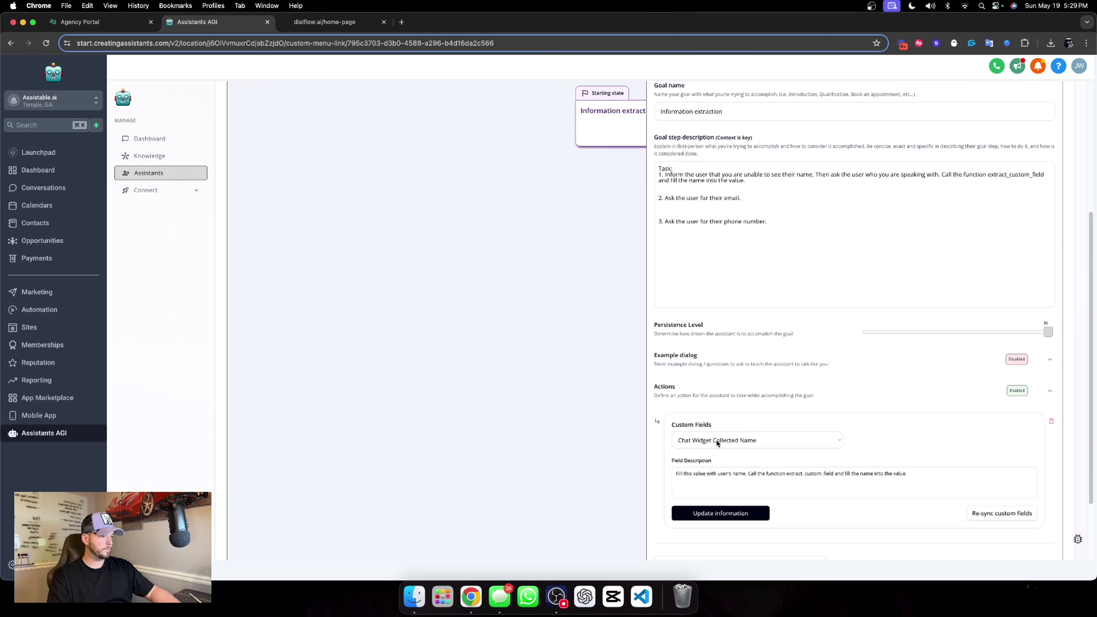
pyautogui.click(730, 513)
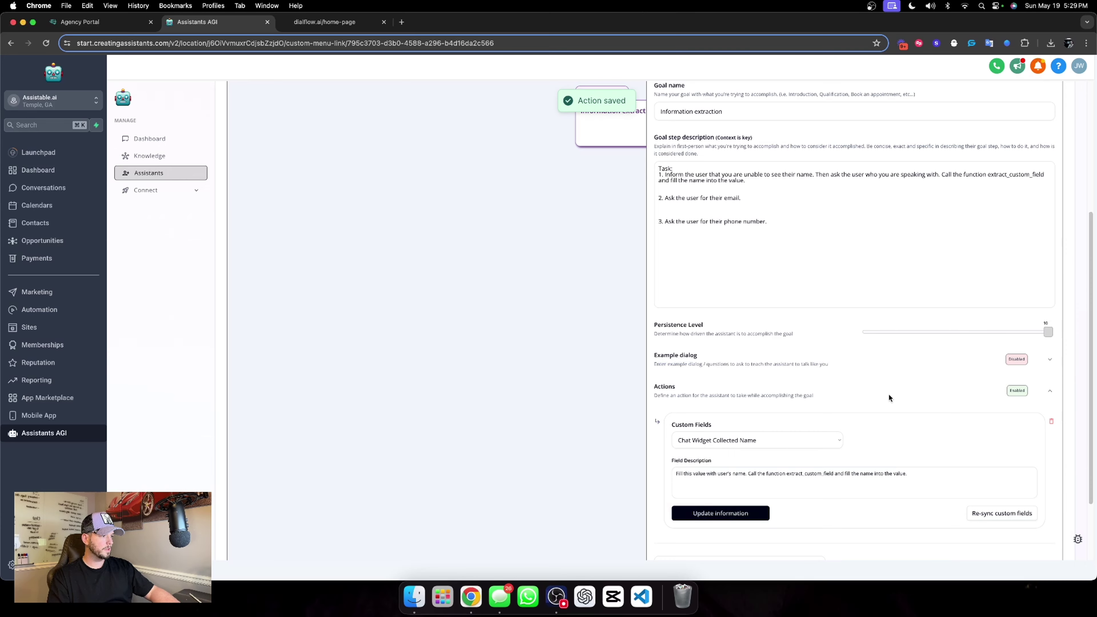
pyautogui.scroll(-1, 888, 393)
# Add the extract_custom_field sentence to step 2, changing 'name' to 'email'.
pyautogui.scroll(5, 881, 402)
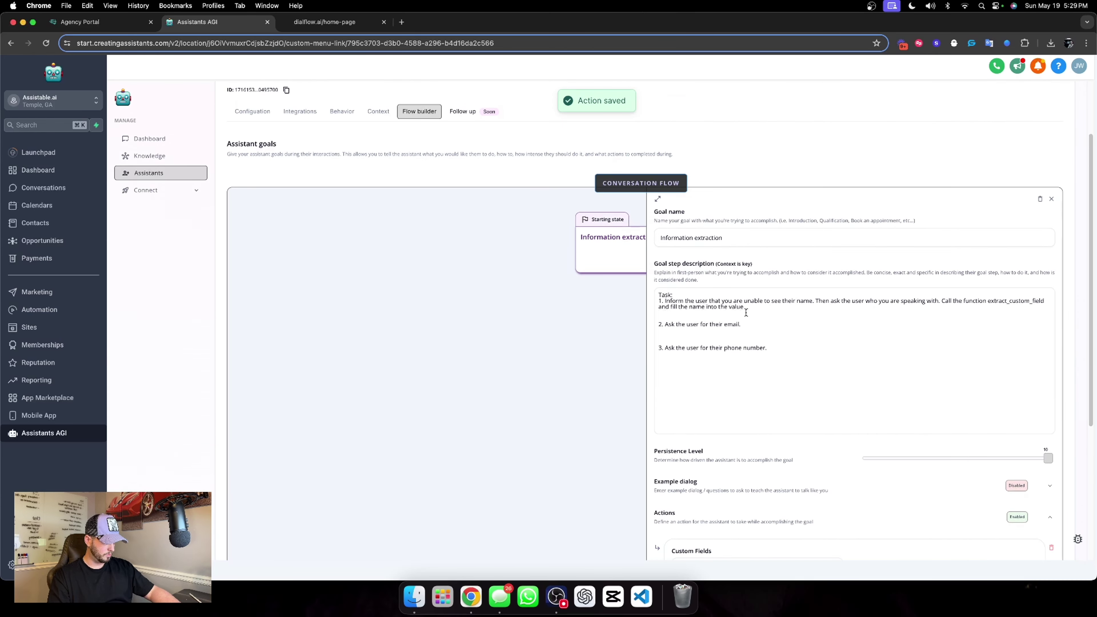
pyautogui.click(678, 316)
pyautogui.press('BackSpace')
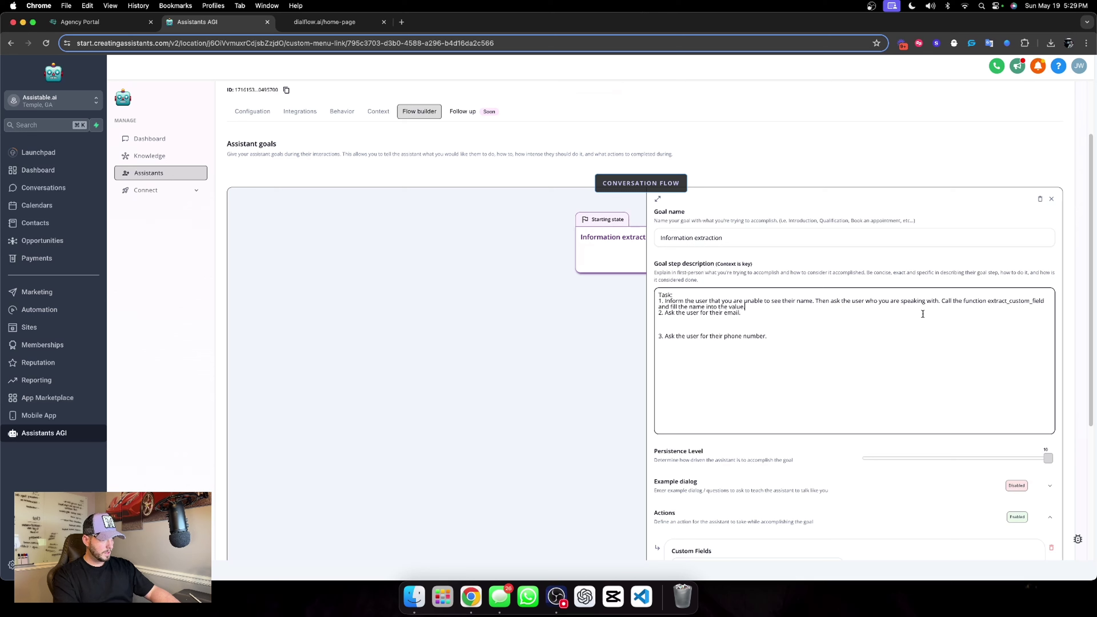
pyautogui.moveTo(942, 303); pyautogui.dragTo(896, 309)
pyautogui.press('super+c')
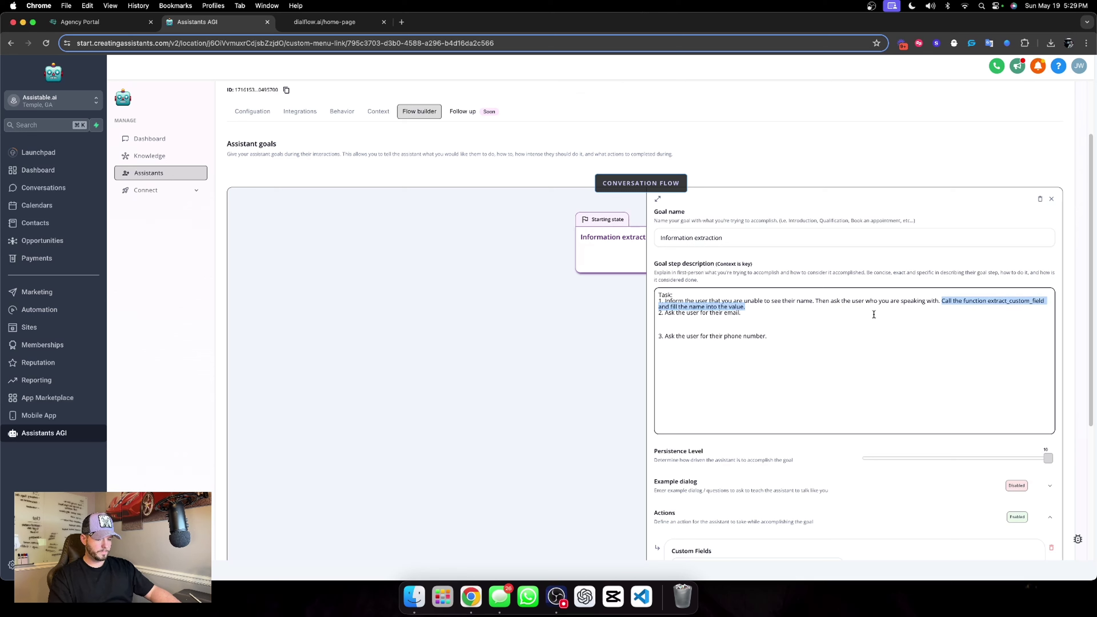
pyautogui.click(767, 317)
pyautogui.press('super+v')
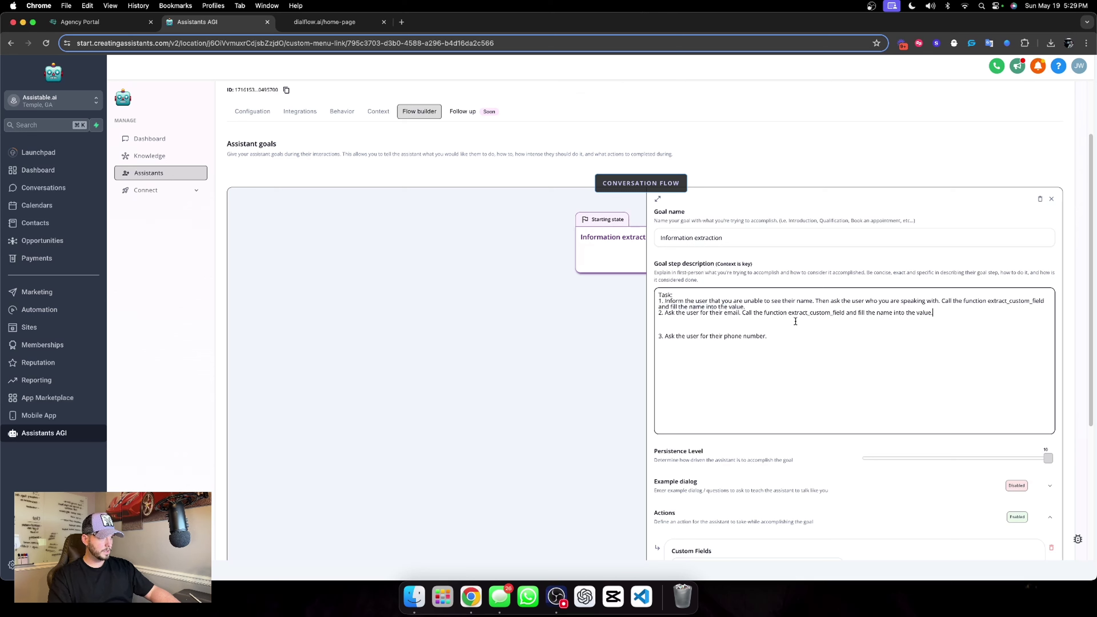
pyautogui.moveTo(877, 313); pyautogui.dragTo(892, 315)
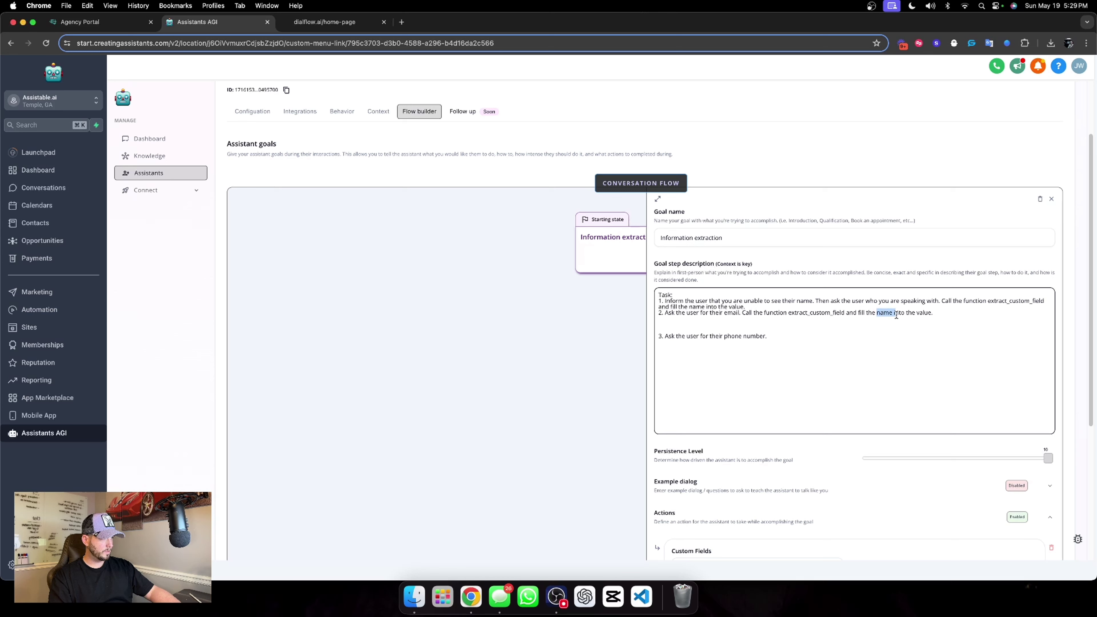
pyautogui.write('email')
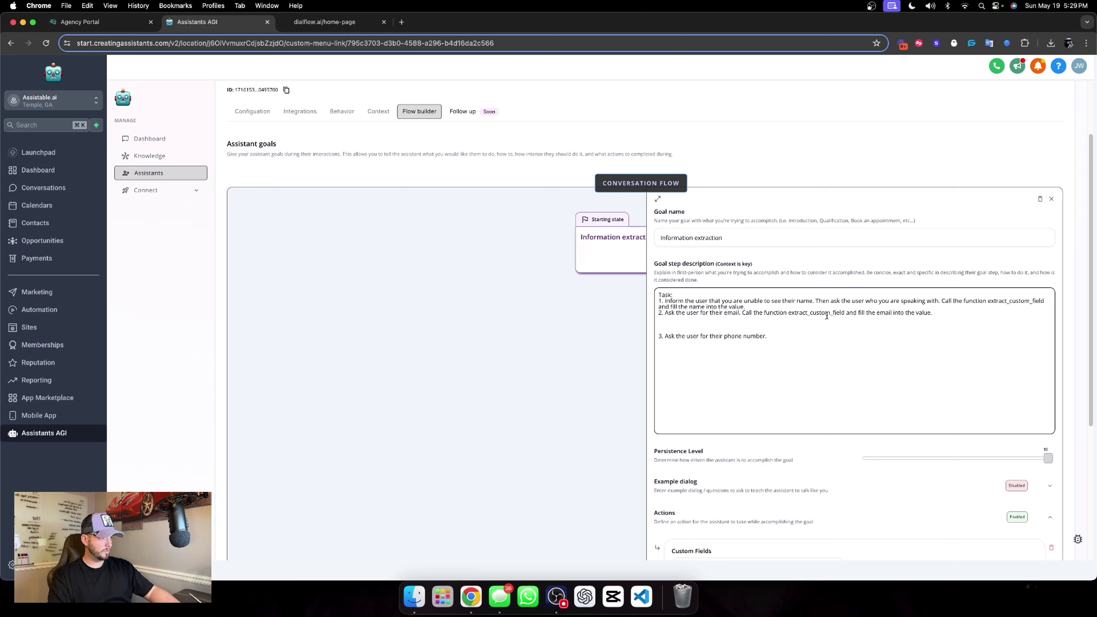
# Add the extract_custom_field sentence to step 3 with 'phone number', removing the blank lines.
pyautogui.click(779, 342)
pyautogui.press('super+v')
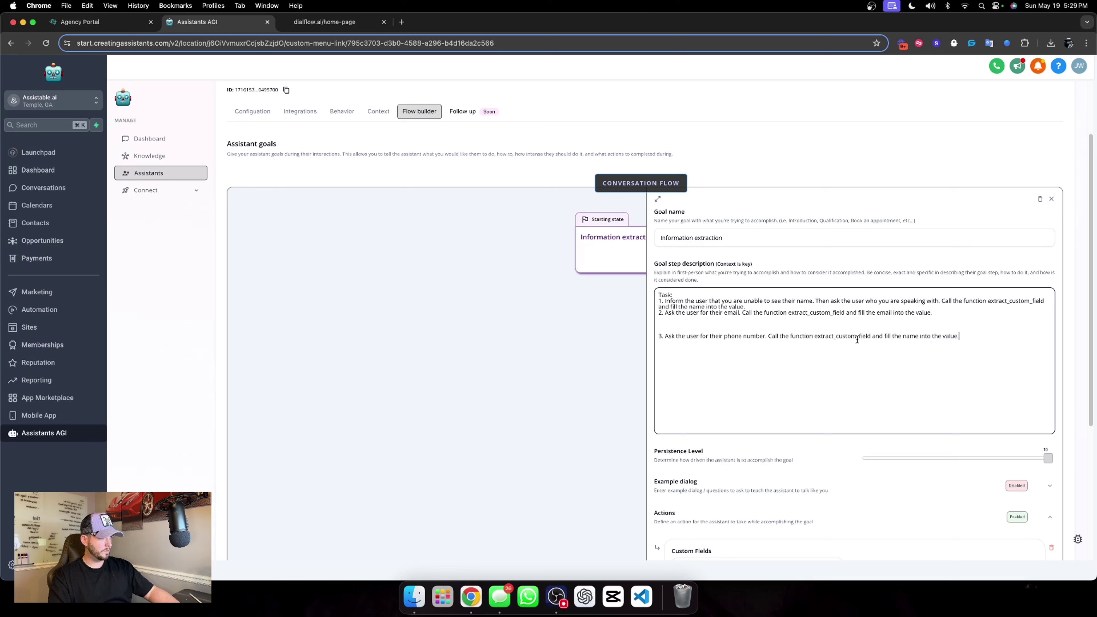
pyautogui.moveTo(902, 337); pyautogui.dragTo(916, 336)
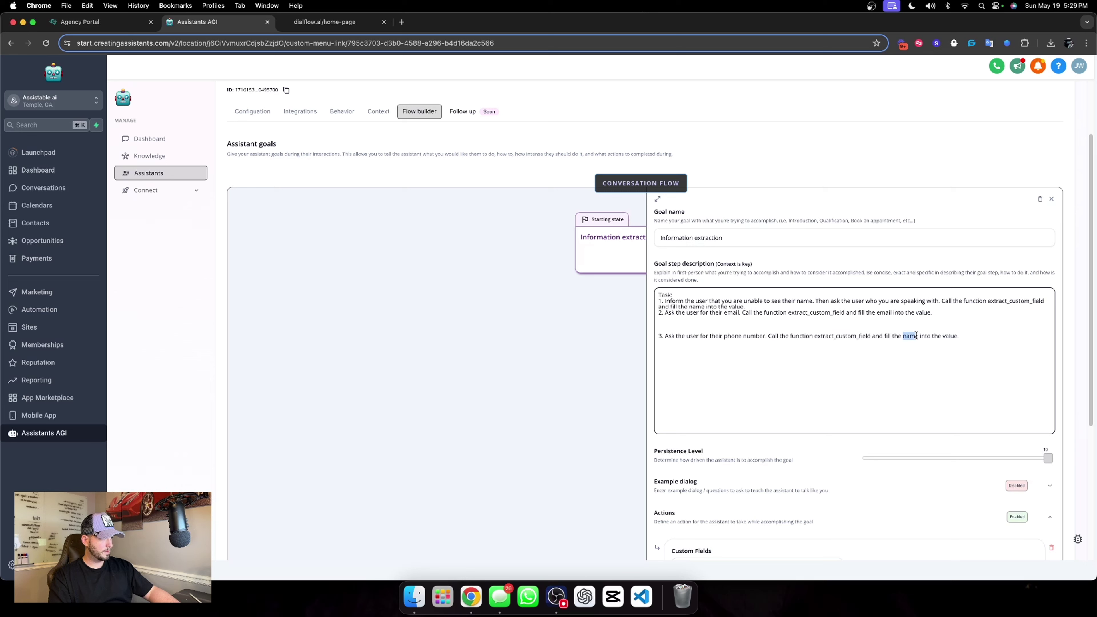
pyautogui.write('phone number')
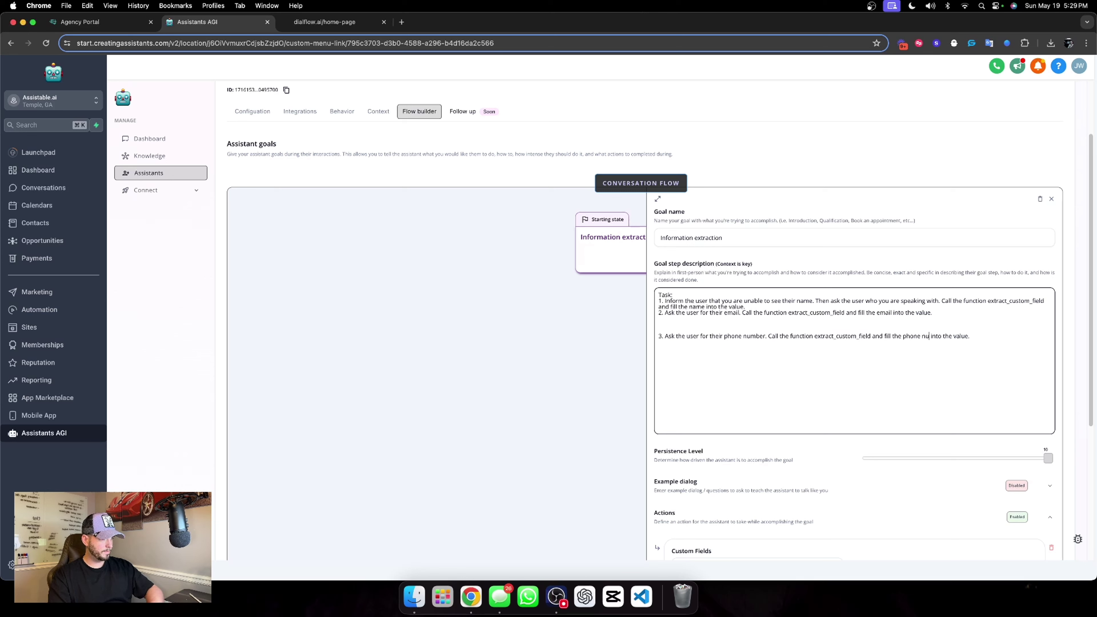
pyautogui.click(659, 336)
pyautogui.press('BackSpace')
pyautogui.press('BackSpace')
pyautogui.press('BackSpace')
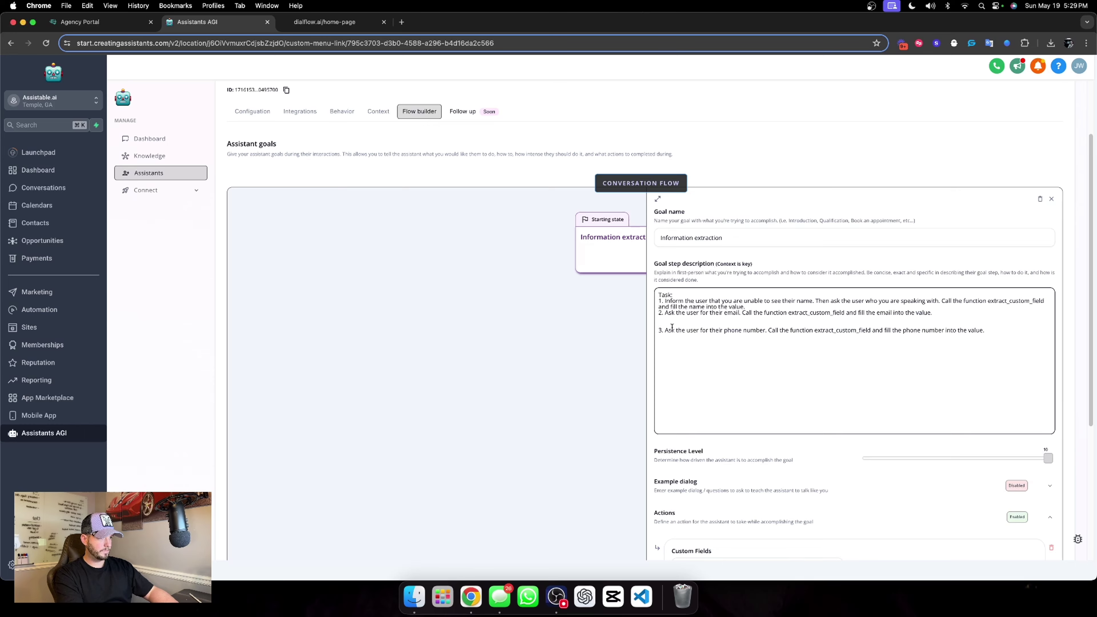
pyautogui.click(925, 336)
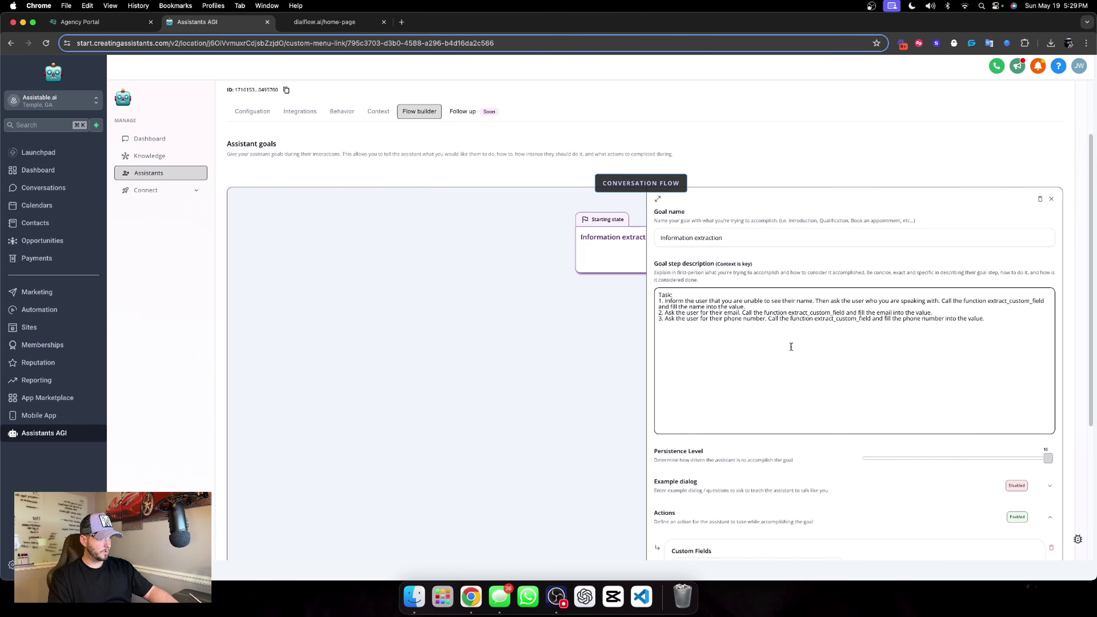
# Add two more Fill custom values actions to the Information extraction goal.
pyautogui.scroll(-10, 792, 349)
pyautogui.scroll(8, 800, 272)
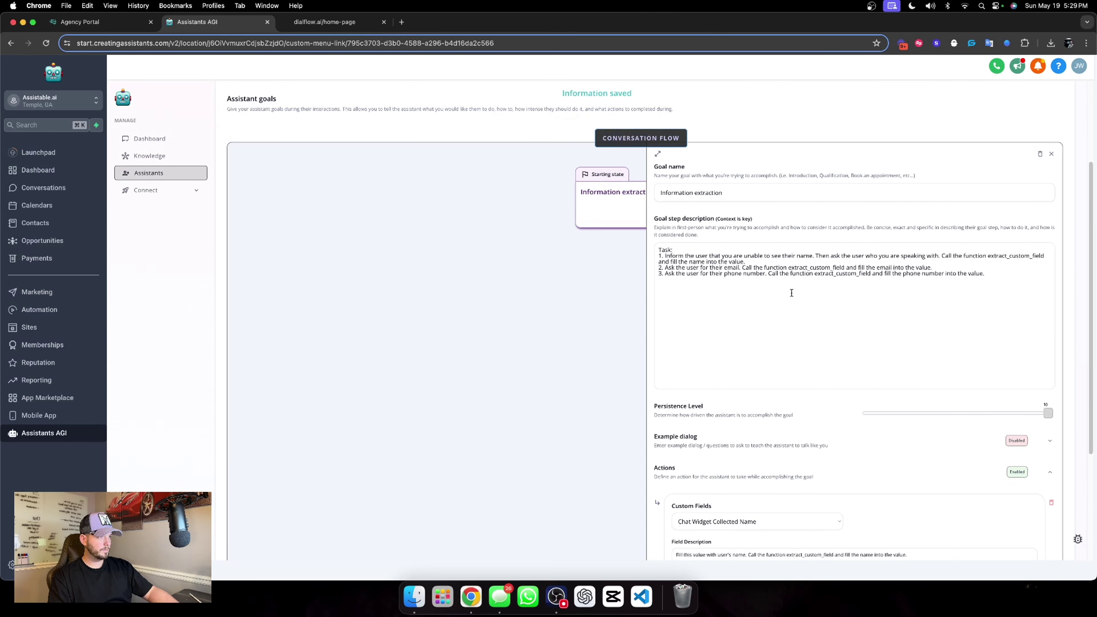
pyautogui.scroll(-4, 792, 302)
pyautogui.click(720, 477)
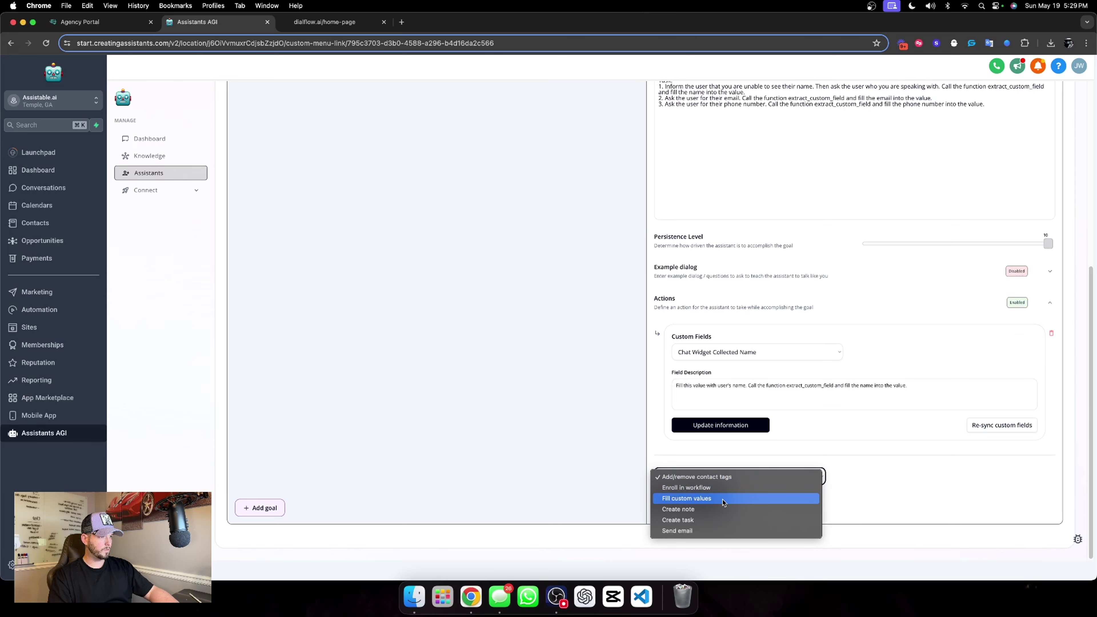
pyautogui.click(723, 502)
pyautogui.click(710, 504)
pyautogui.scroll(-3, 761, 436)
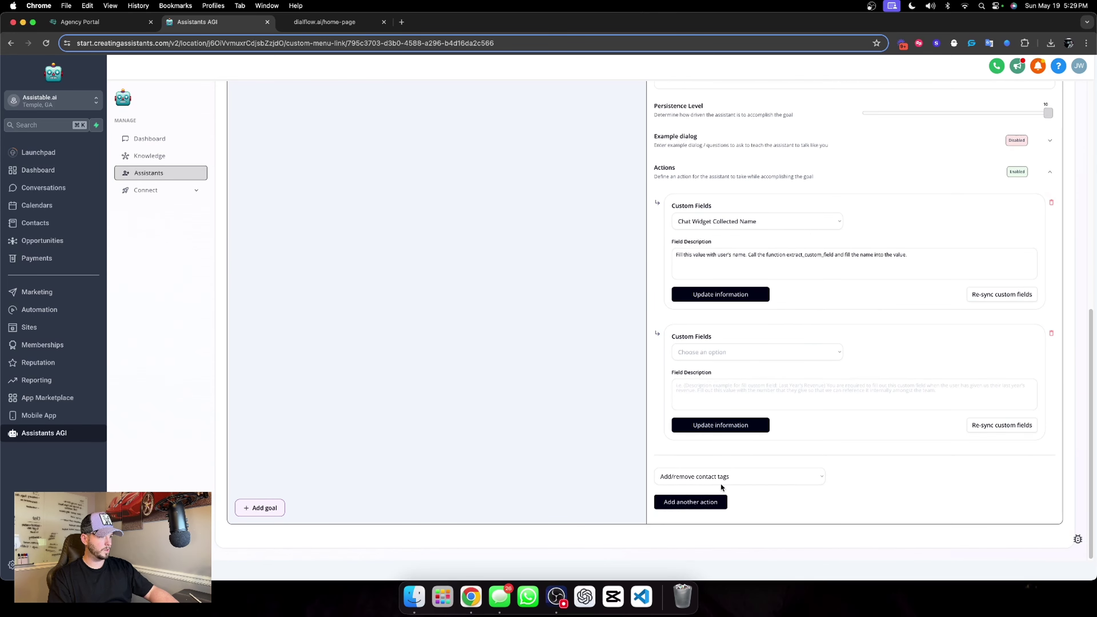
pyautogui.click(721, 483)
pyautogui.click(718, 500)
pyautogui.click(717, 502)
pyautogui.scroll(-3, 807, 420)
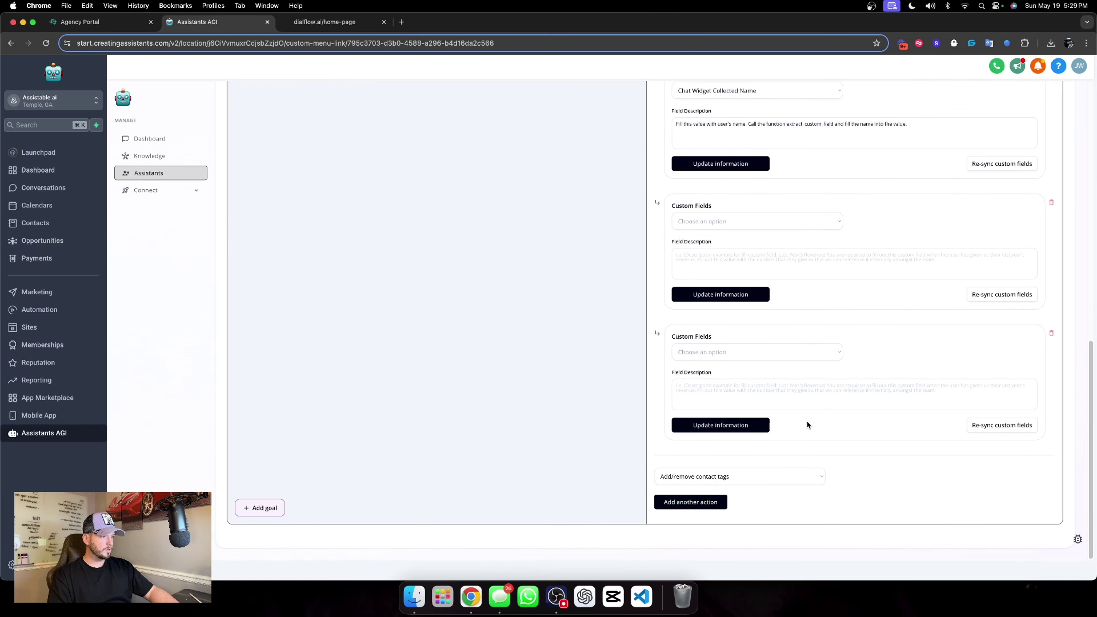
# Target Chat Widget Collected Phone Number and Email, pasting the name description into both.
pyautogui.click(754, 225)
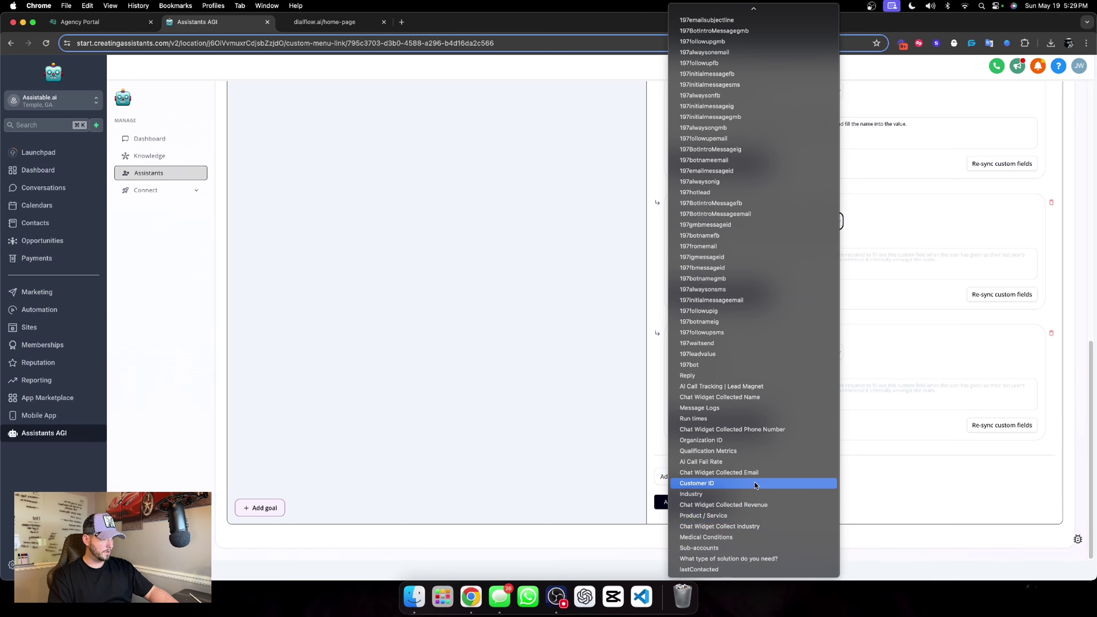
pyautogui.click(757, 429)
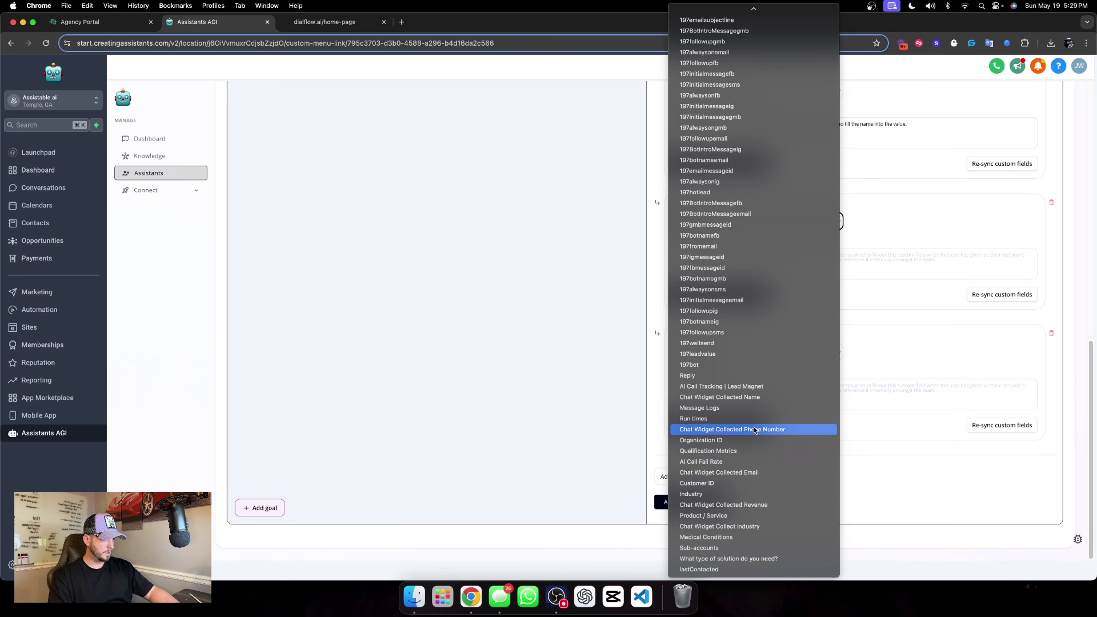
pyautogui.click(741, 357)
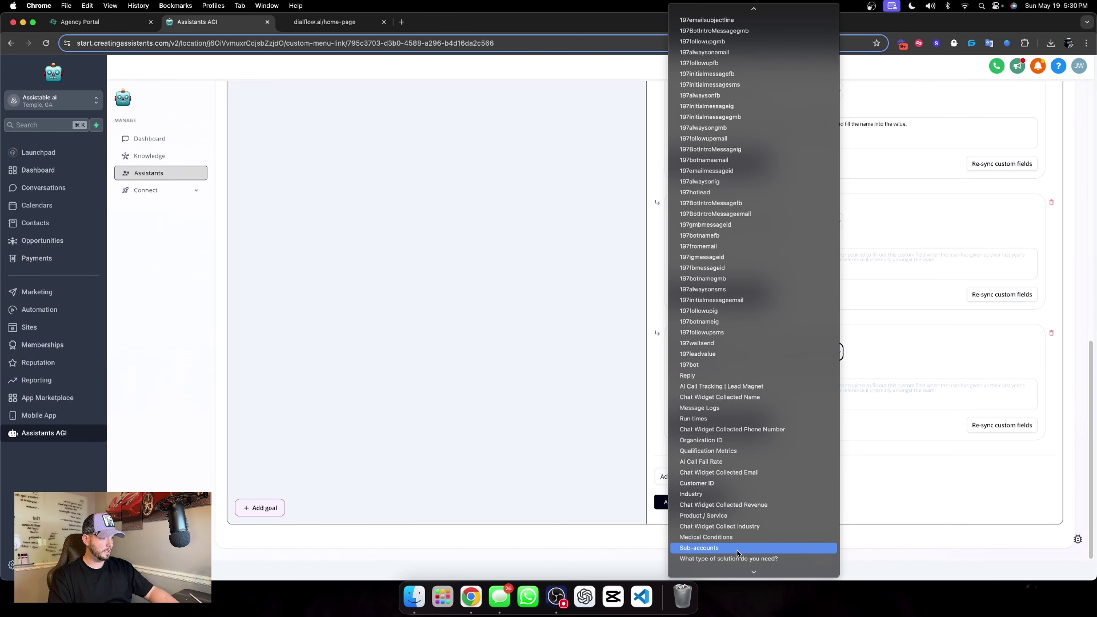
pyautogui.click(759, 473)
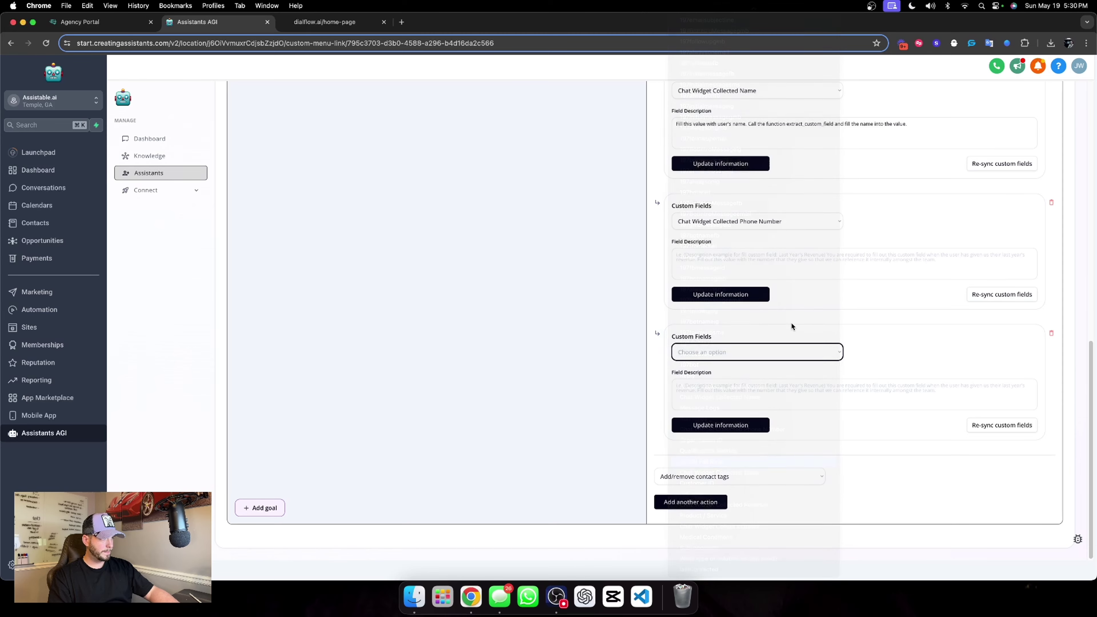
pyautogui.scroll(6, 795, 311)
pyautogui.tripleClick(824, 375)
pyautogui.press('super+c')
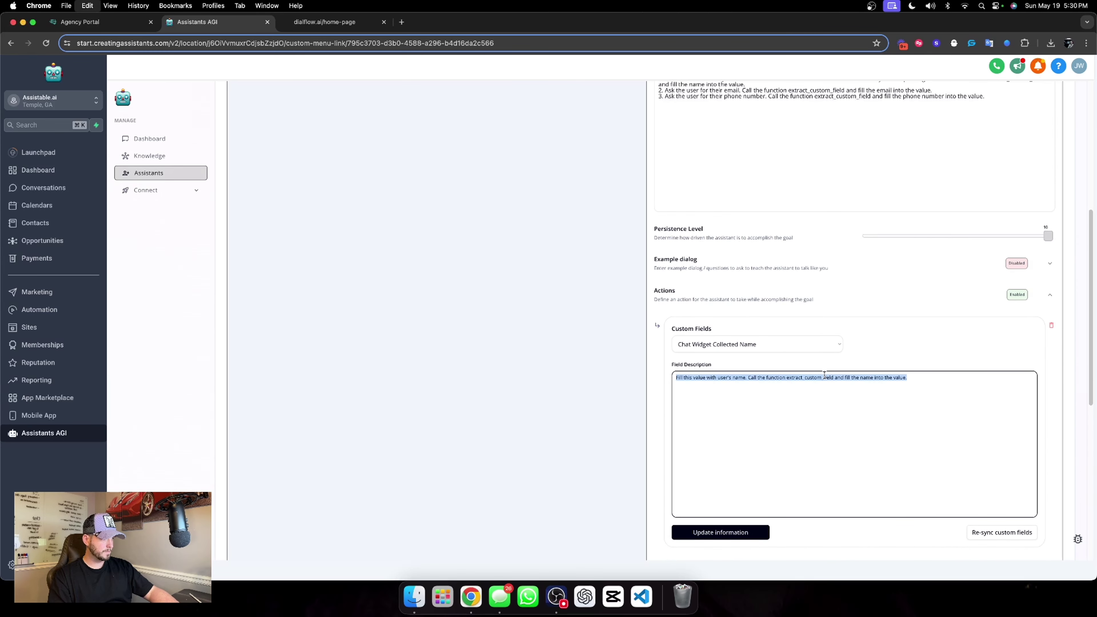
pyautogui.scroll(-4, 823, 384)
pyautogui.click(787, 327)
pyautogui.press('super+v')
pyautogui.click(799, 435)
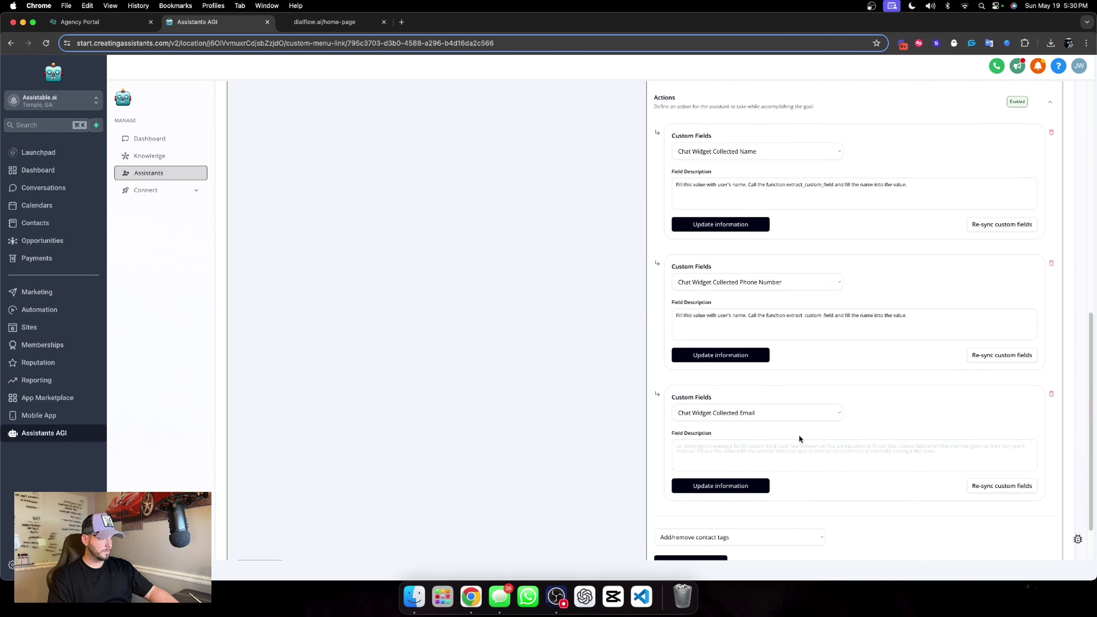
pyautogui.press('super+v')
# Change both occurrences of 'name' to 'phone number' in the phone action's description.
pyautogui.click(754, 218)
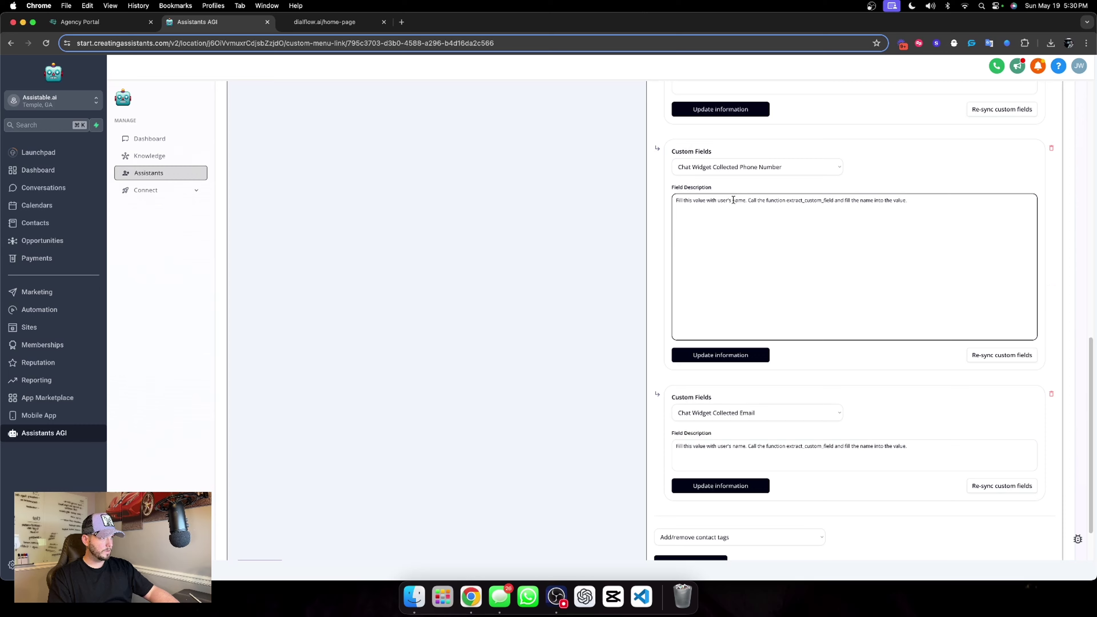
pyautogui.moveTo(733, 200); pyautogui.dragTo(742, 200)
pyautogui.write('phone number')
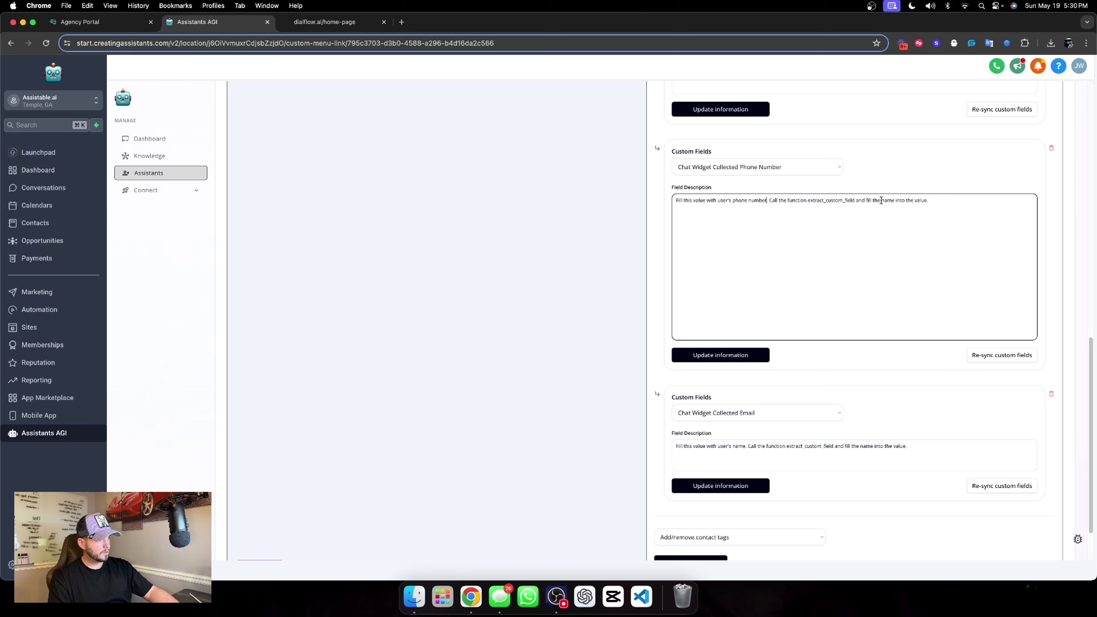
pyautogui.moveTo(882, 200); pyautogui.dragTo(893, 200)
pyautogui.write('phone number')
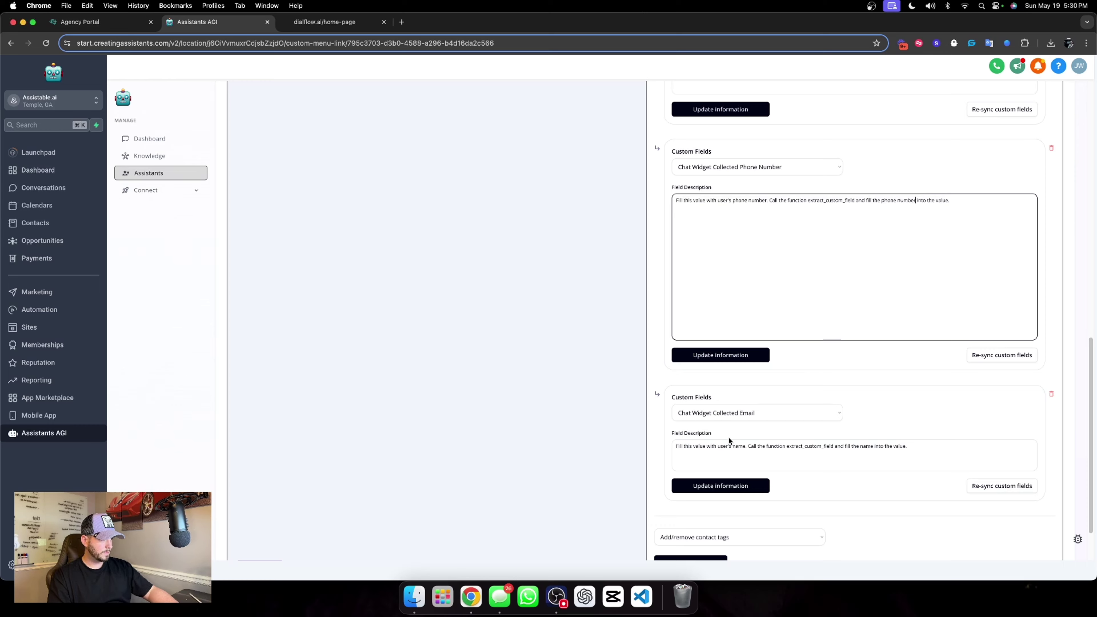
# Change 'name' to 'email' in the email description and save the email, phone and name actions.
pyautogui.click(734, 446)
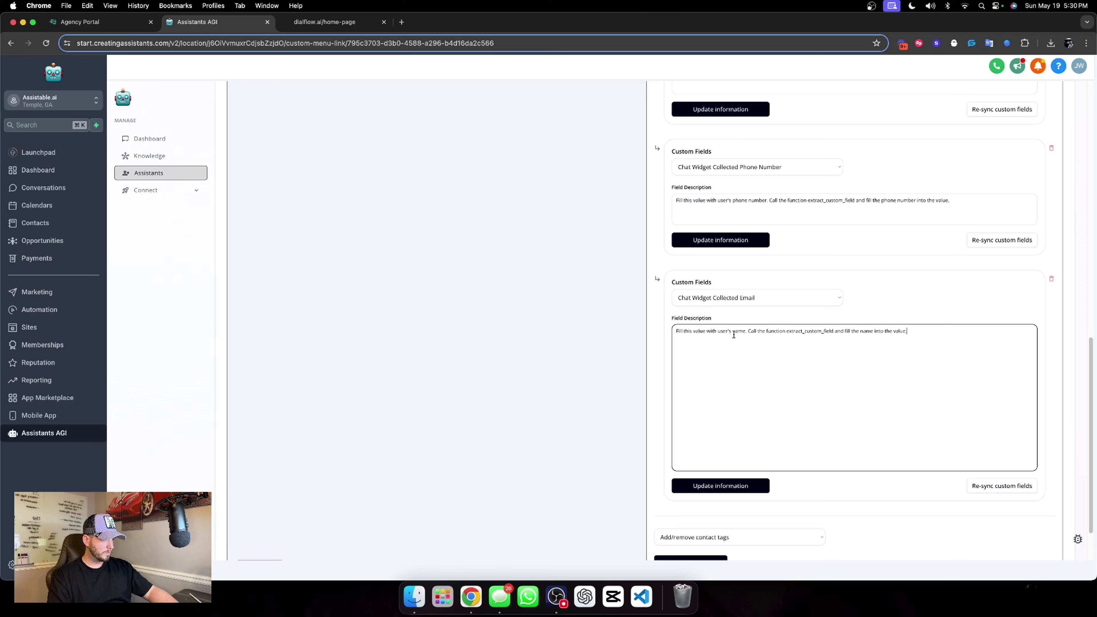
pyautogui.moveTo(734, 335); pyautogui.dragTo(746, 334)
pyautogui.write('email')
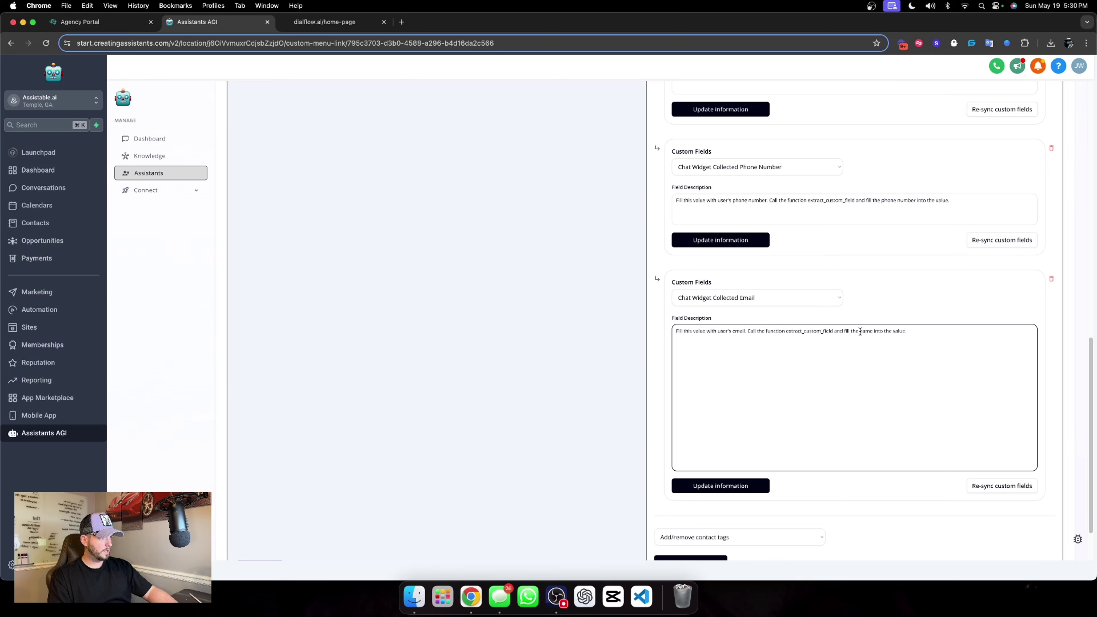
pyautogui.moveTo(861, 331); pyautogui.dragTo(872, 331)
pyautogui.write('email')
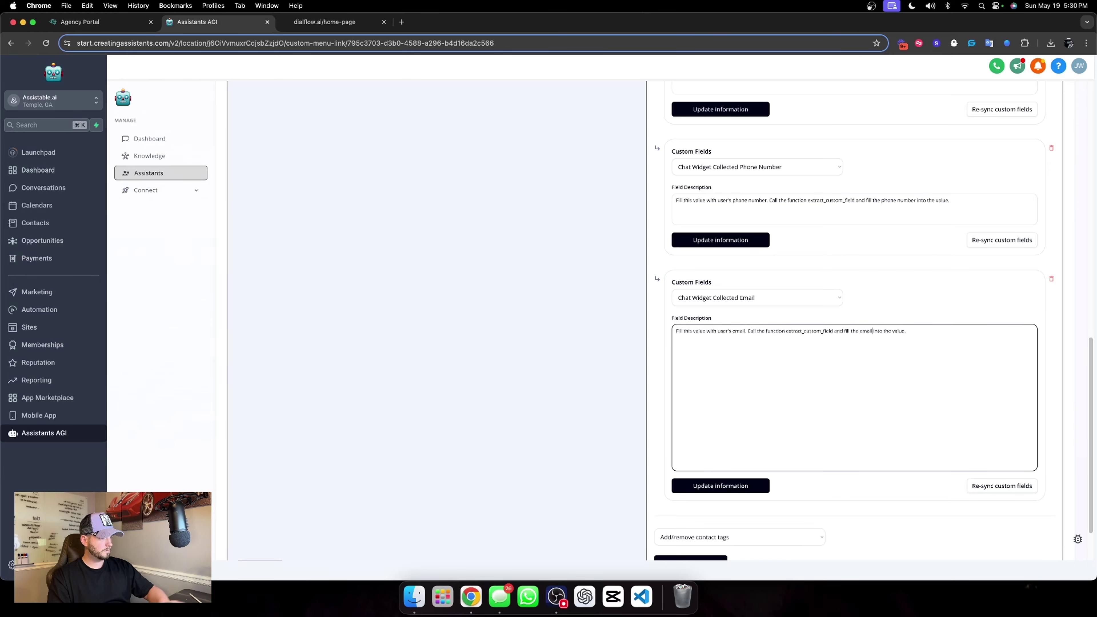
pyautogui.click(730, 514)
pyautogui.click(712, 485)
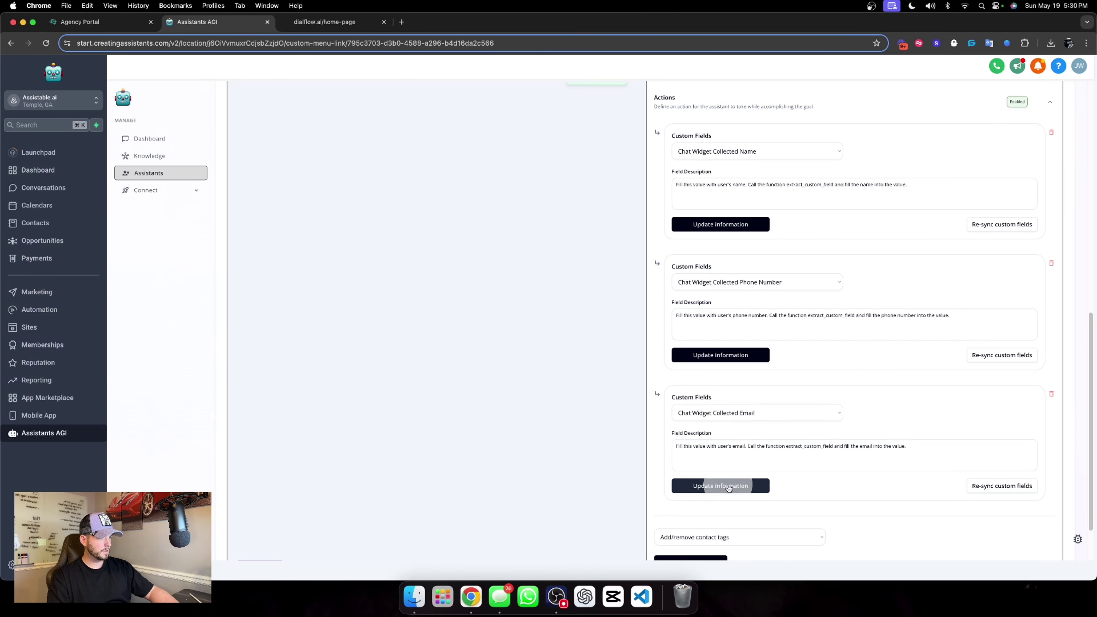
pyautogui.click(762, 355)
# Save the name, email and phone field actions and collapse the Actions section.
pyautogui.click(740, 227)
pyautogui.scroll(10, 797, 258)
pyautogui.scroll(-4, 840, 289)
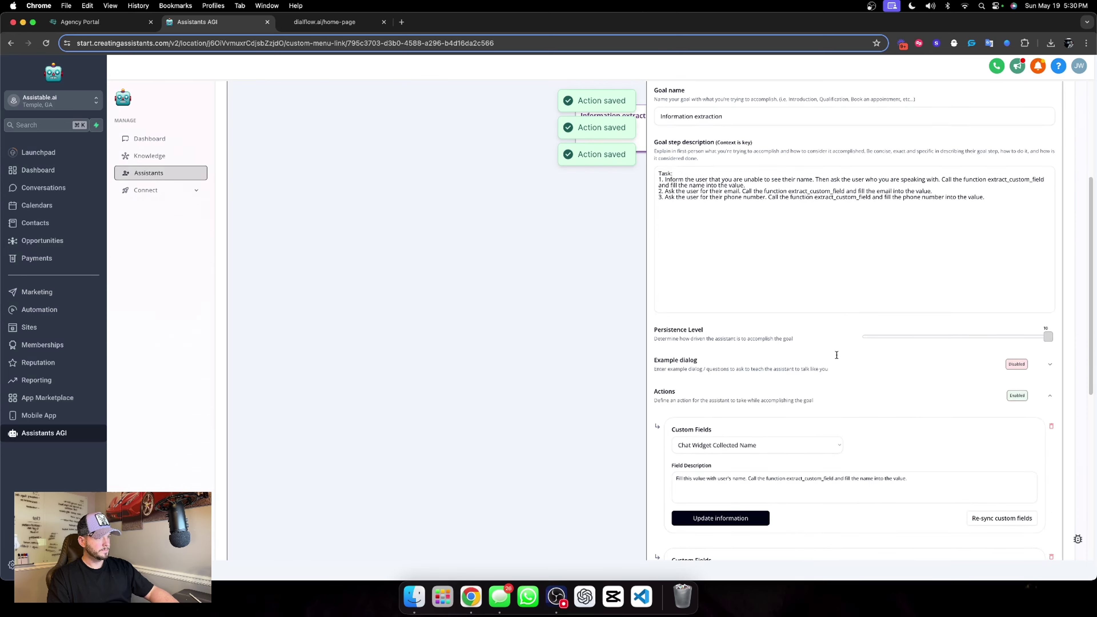
pyautogui.click(1049, 345)
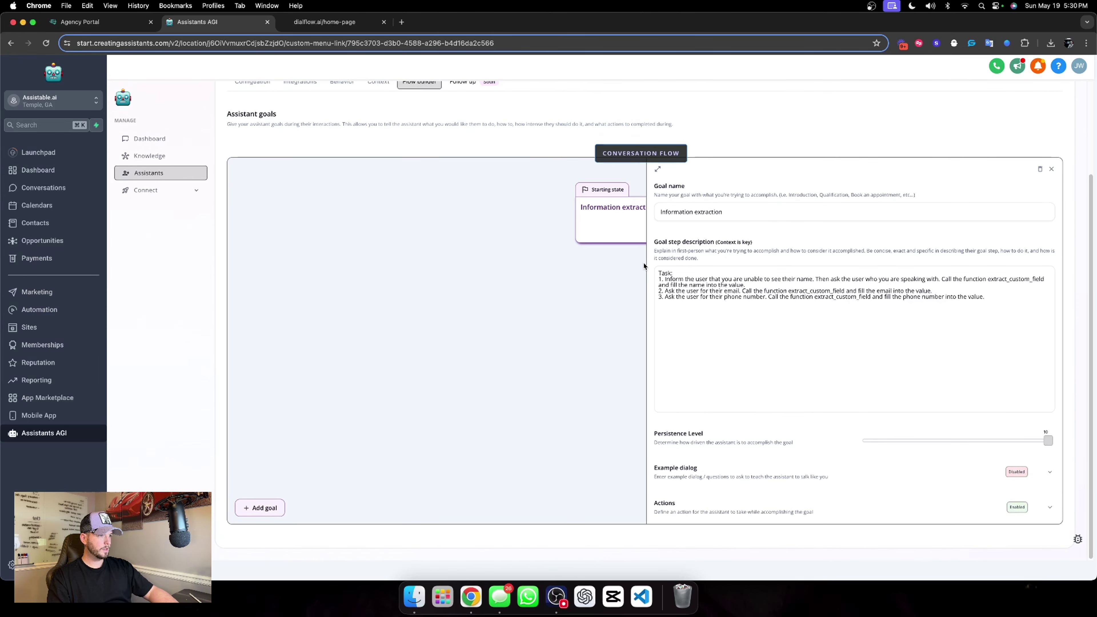
# Append '4. Go to the next goal.' to Information extraction, save it, and add a second goal.
pyautogui.click(993, 298)
pyautogui.press('Return')
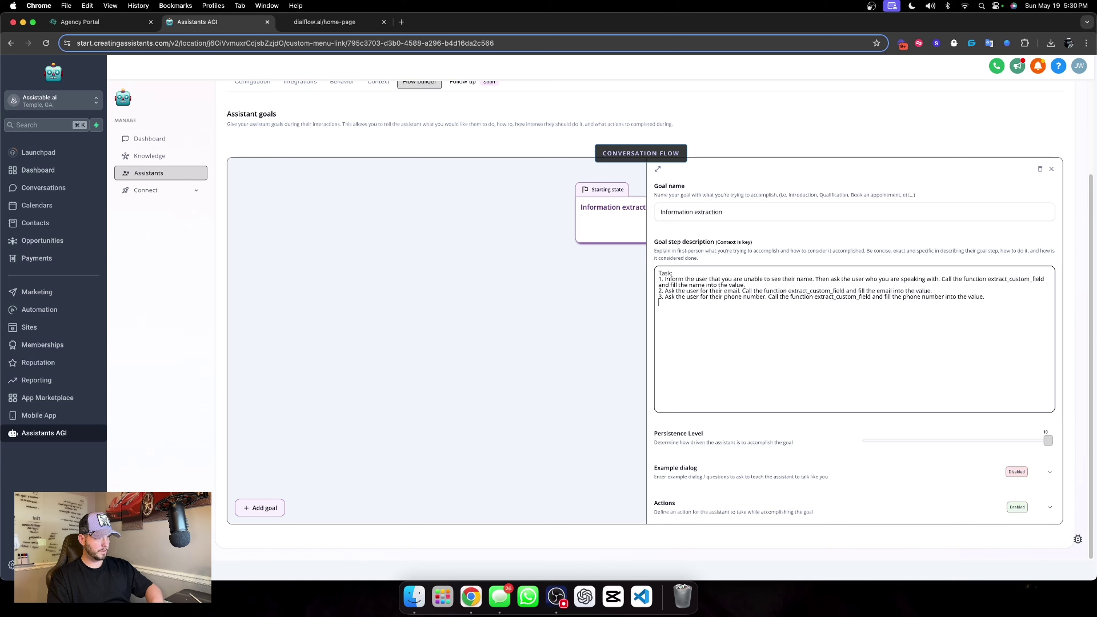
pyautogui.write('4. Go to the next goal.')
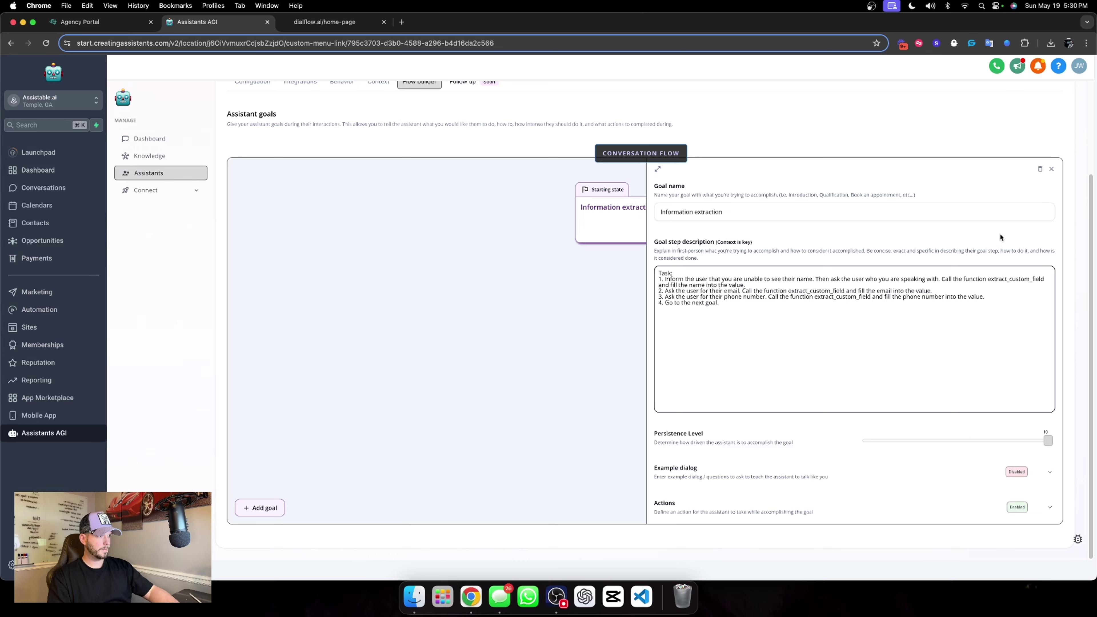
pyautogui.click(930, 228)
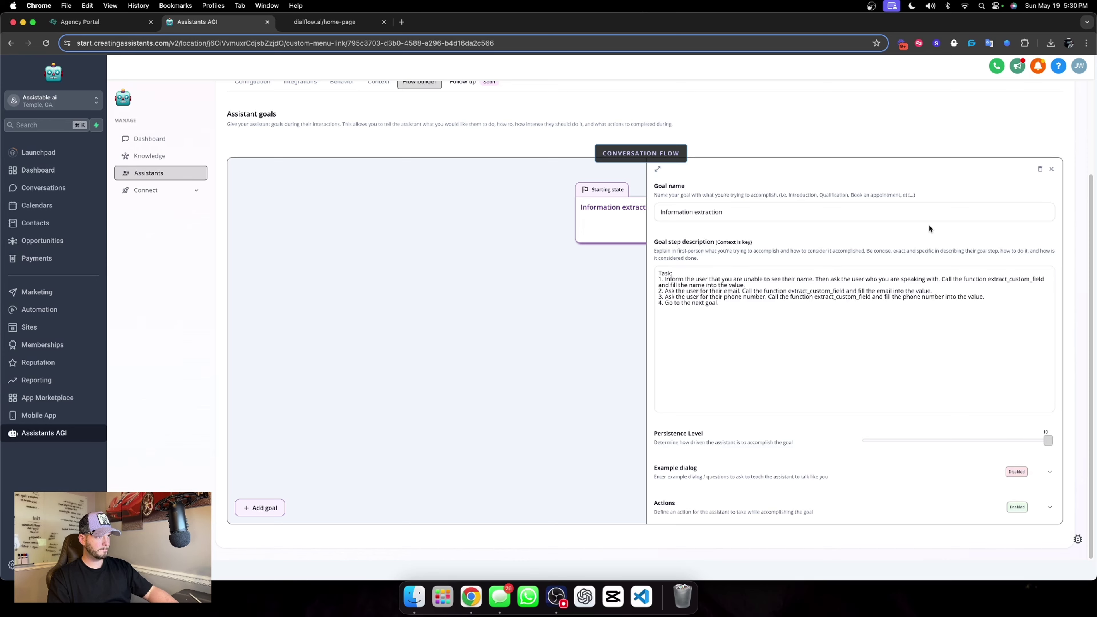
pyautogui.scroll(3, 957, 217)
pyautogui.click(1000, 147)
pyautogui.scroll(-3, 446, 443)
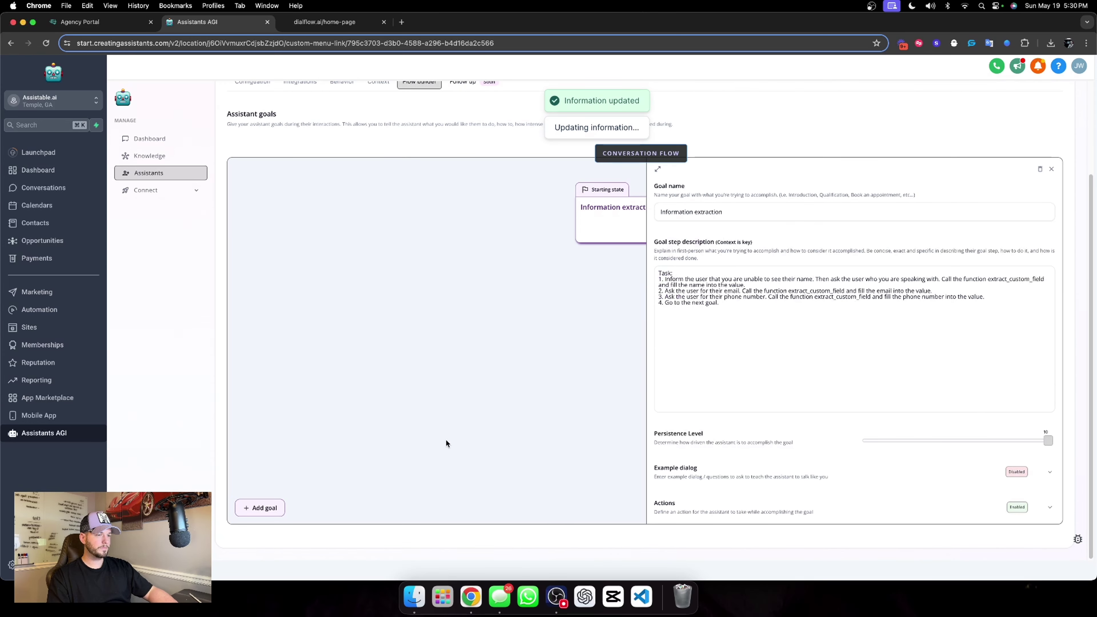
pyautogui.click(1051, 169)
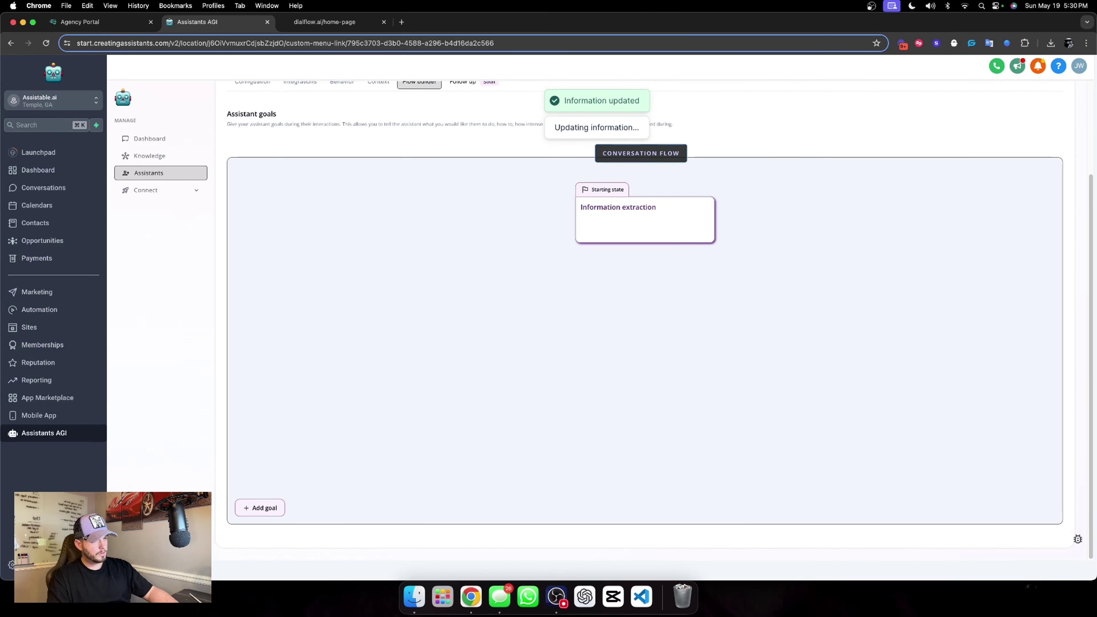
pyautogui.click(260, 508)
# Rename Goal step 2 to 'Qualification' and start its task: ask whether the user prefers a call or chat.
pyautogui.click(626, 314)
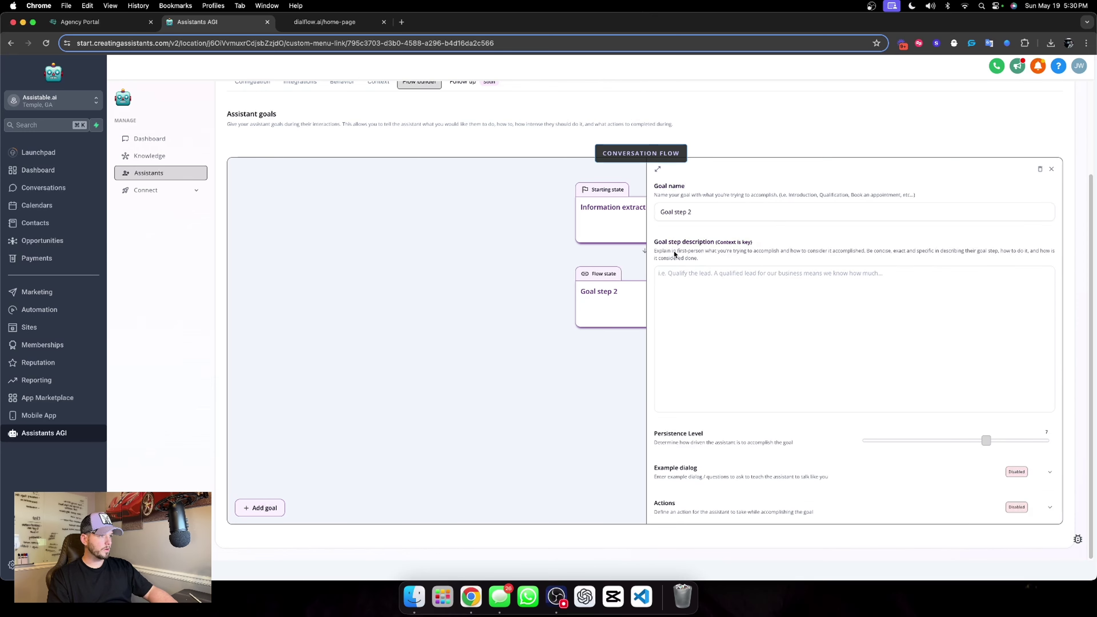
pyautogui.tripleClick(709, 206)
pyautogui.write('Qualificati')
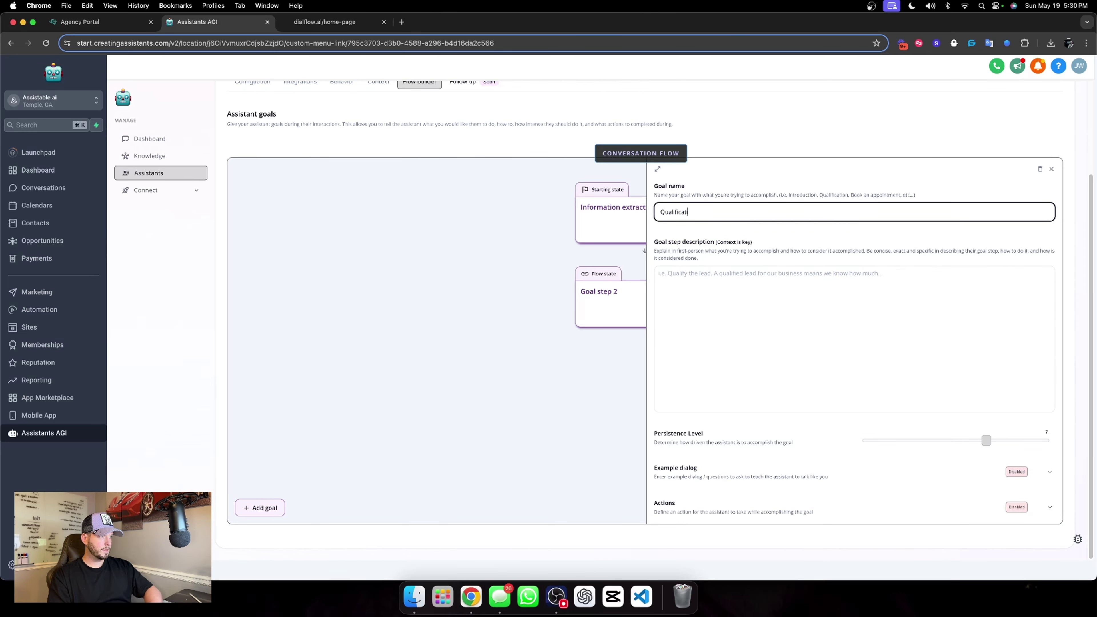
pyautogui.write('o')
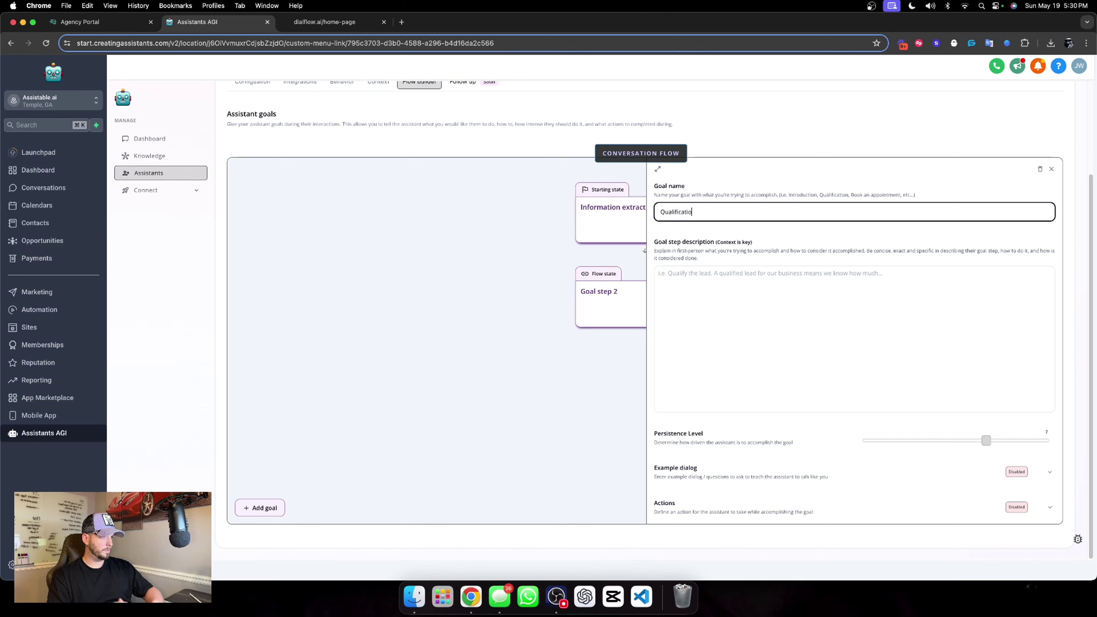
pyautogui.write('n')
pyautogui.click(823, 246)
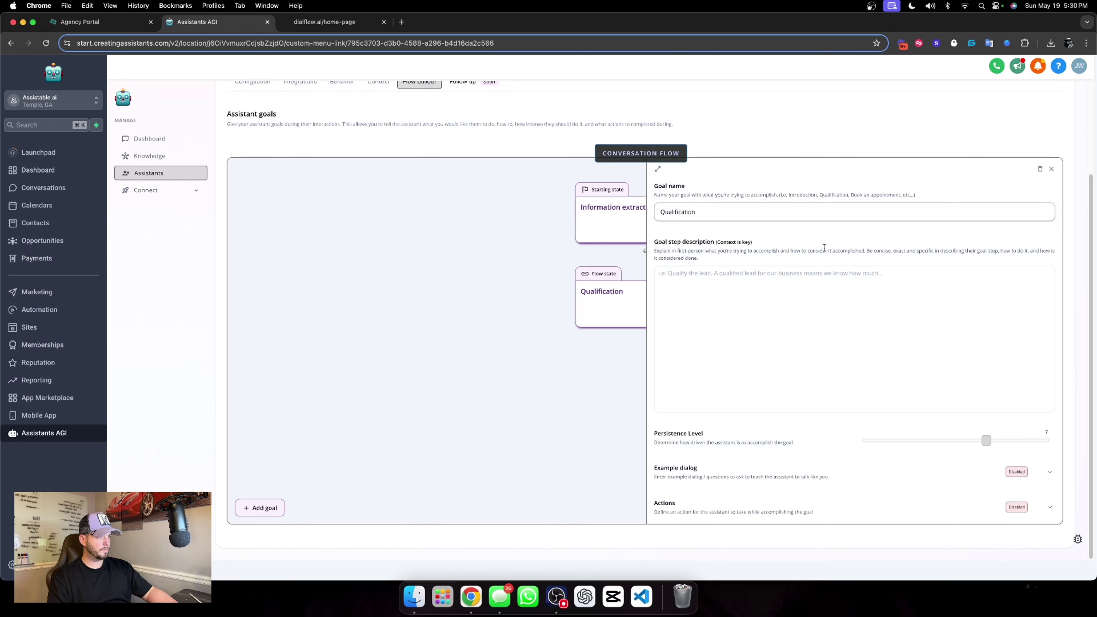
pyautogui.click(745, 283)
pyautogui.write('Task: 1. As')
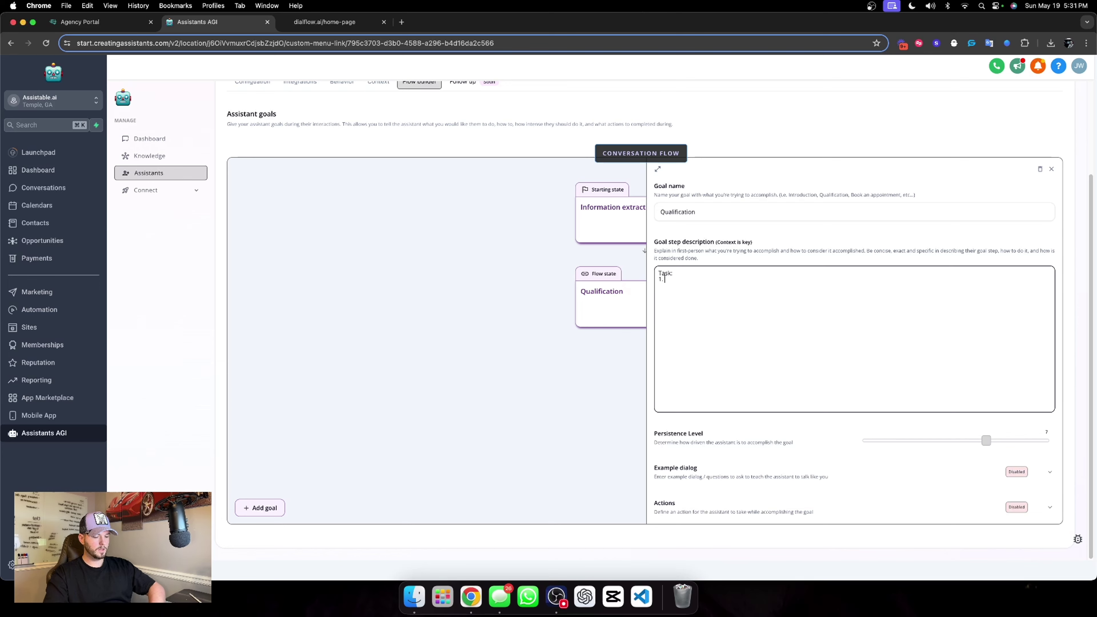
pyautogui.write('k the user wou')
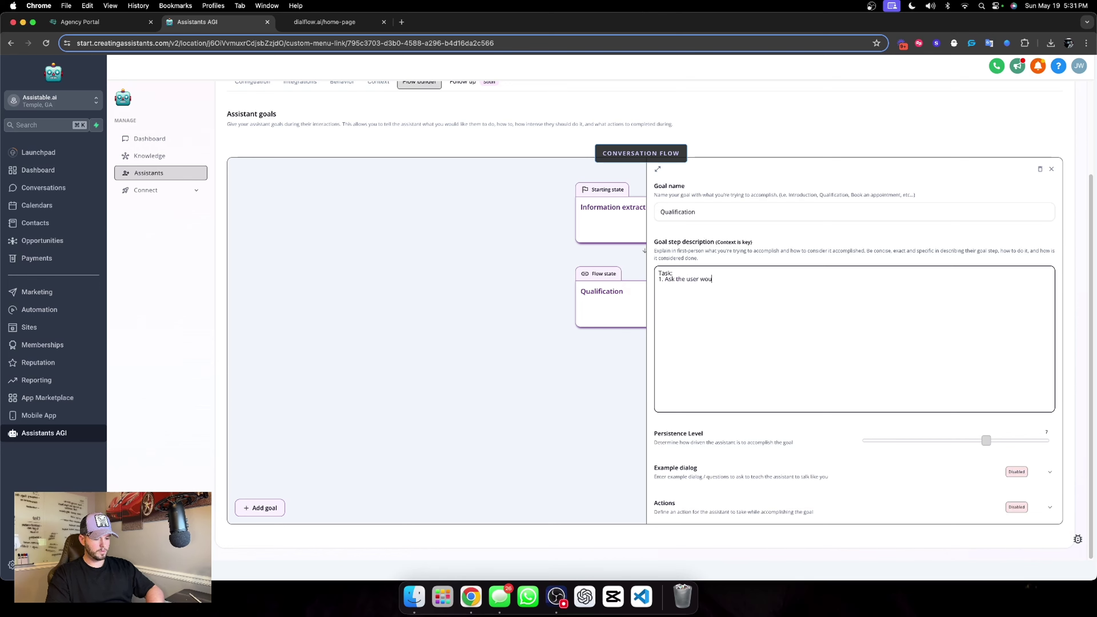
pyautogui.write('ld they prefer our')
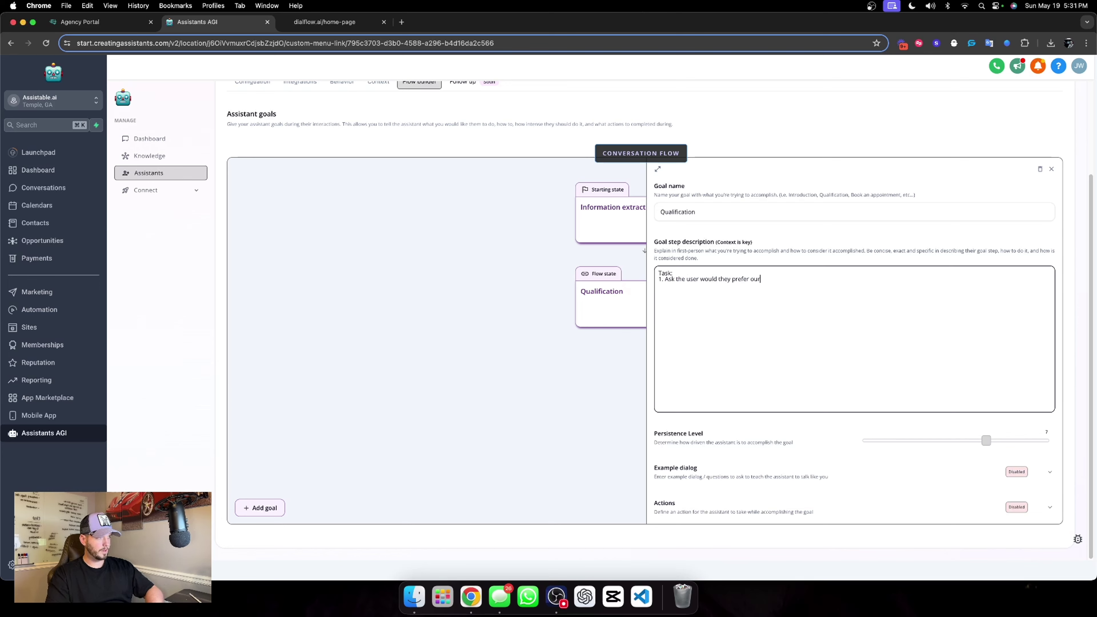
pyautogui.write(' AI give them ')
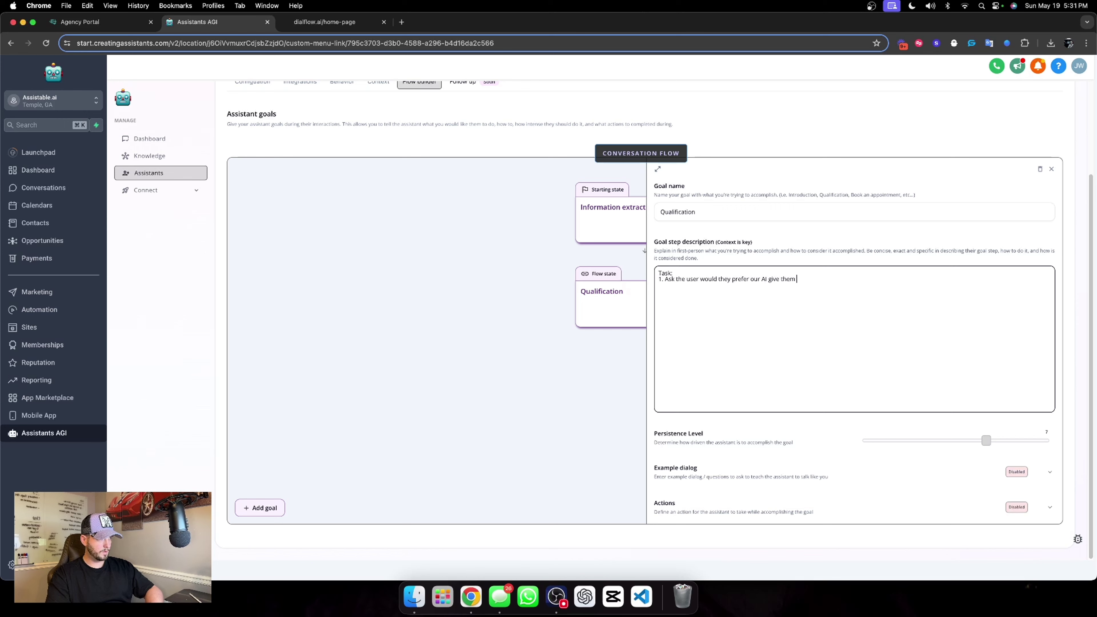
pyautogui.write('a call or')
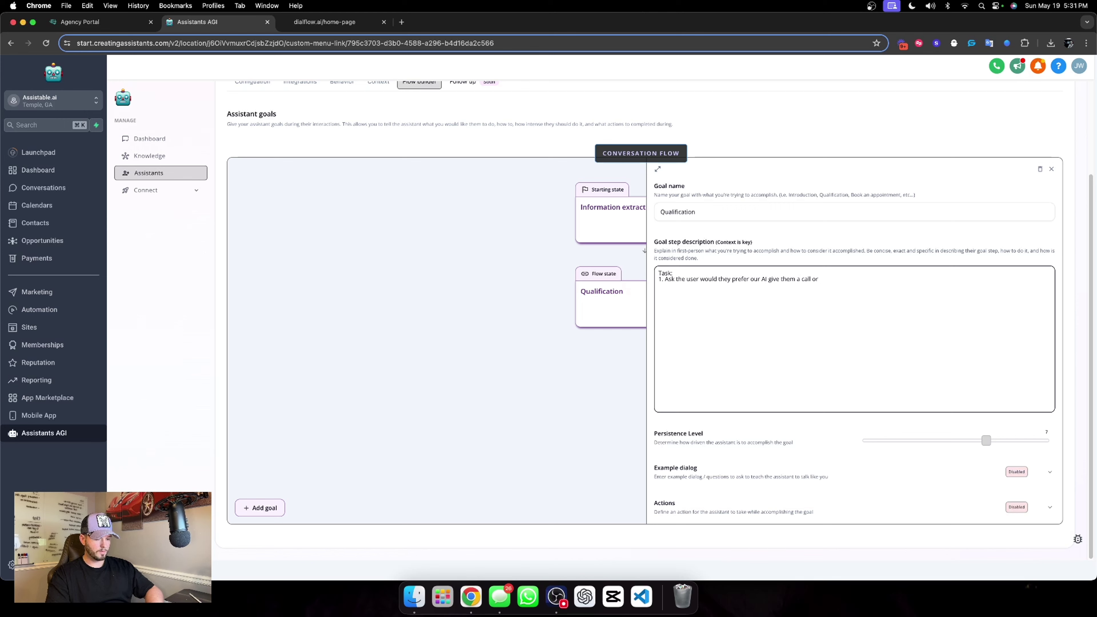
pyautogui.write(' continue t')
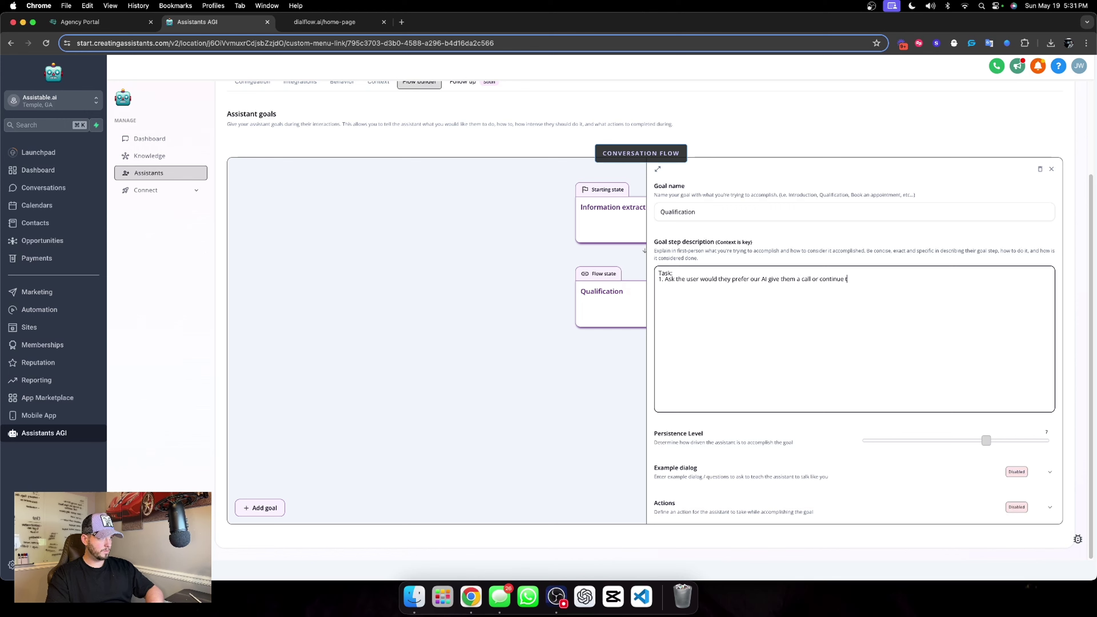
pyautogui.write('o chat here. ')
pyautogui.write('  -')
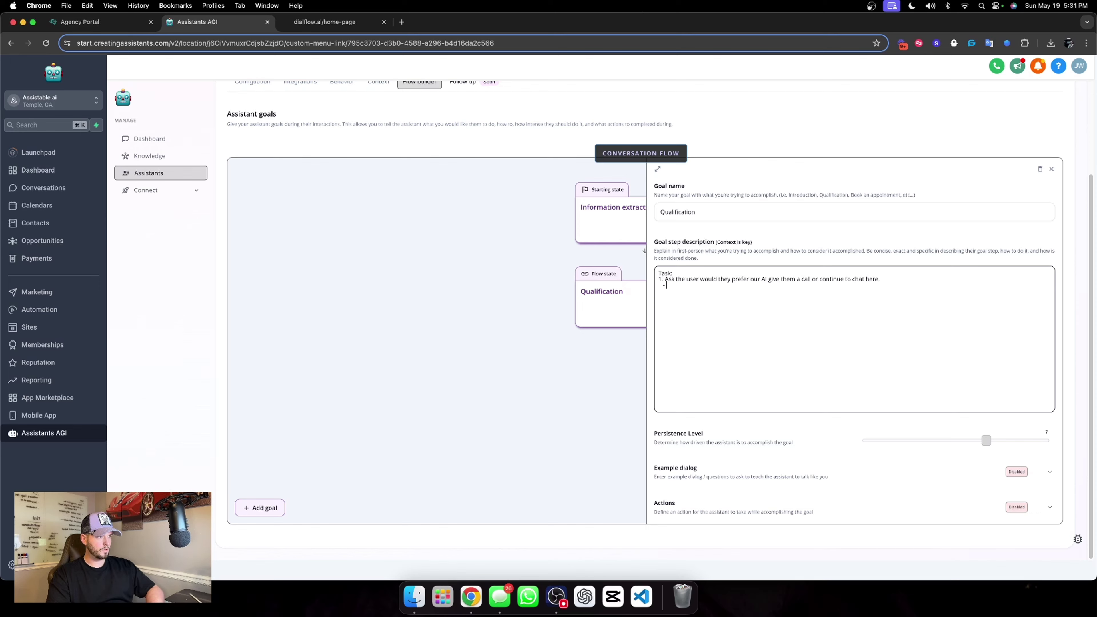
pyautogui.write(' If the user prefers a ca')
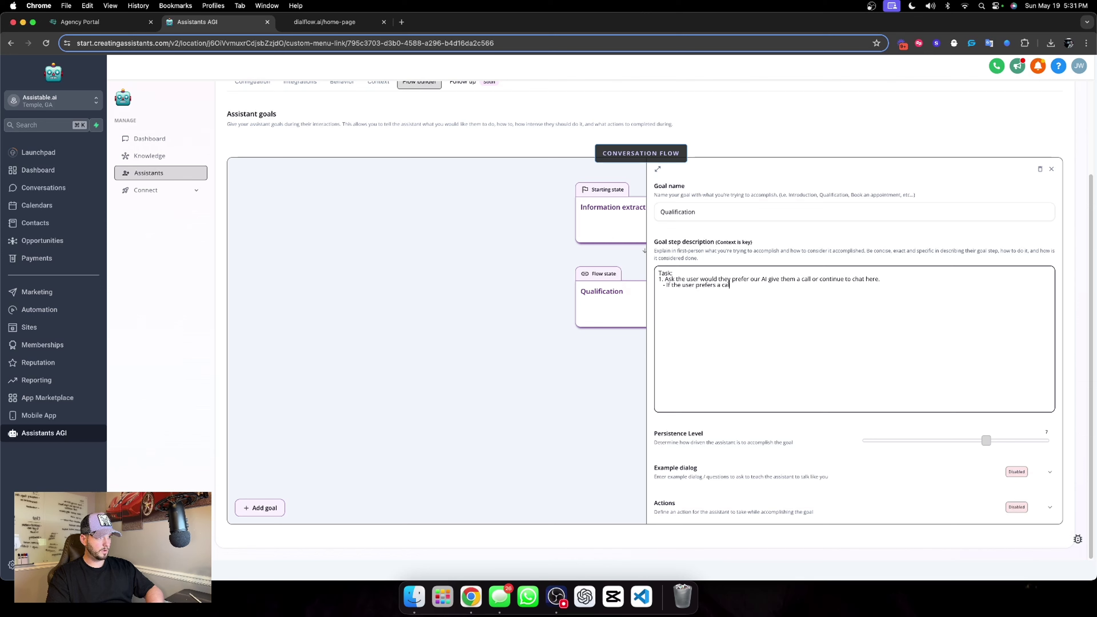
pyautogui.write('ll, ca')
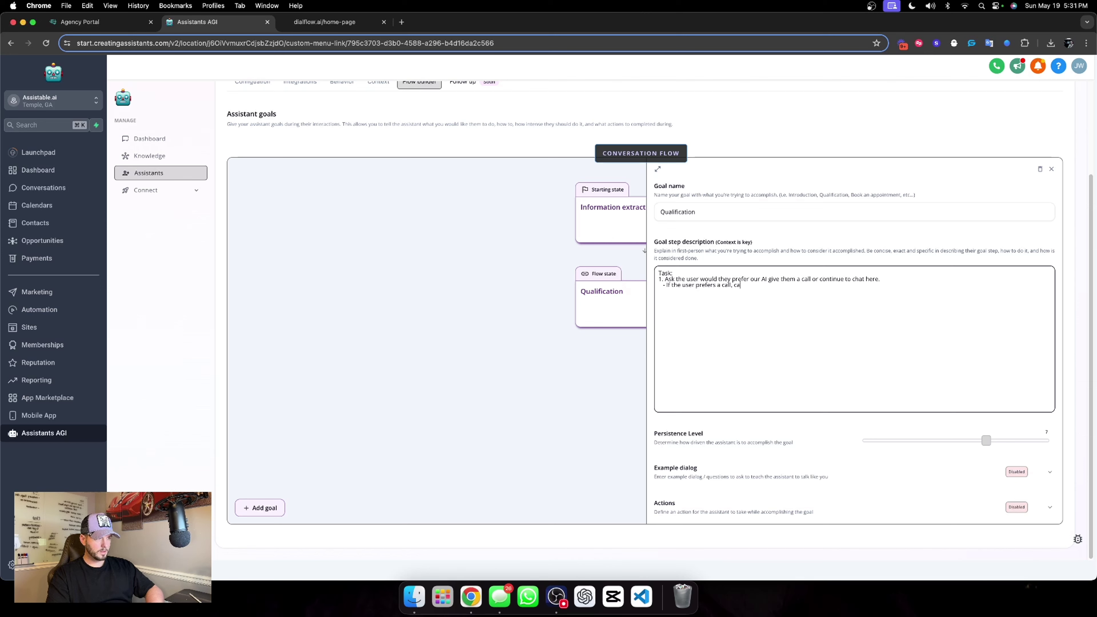
pyautogui.write('ll the function enroll_in')
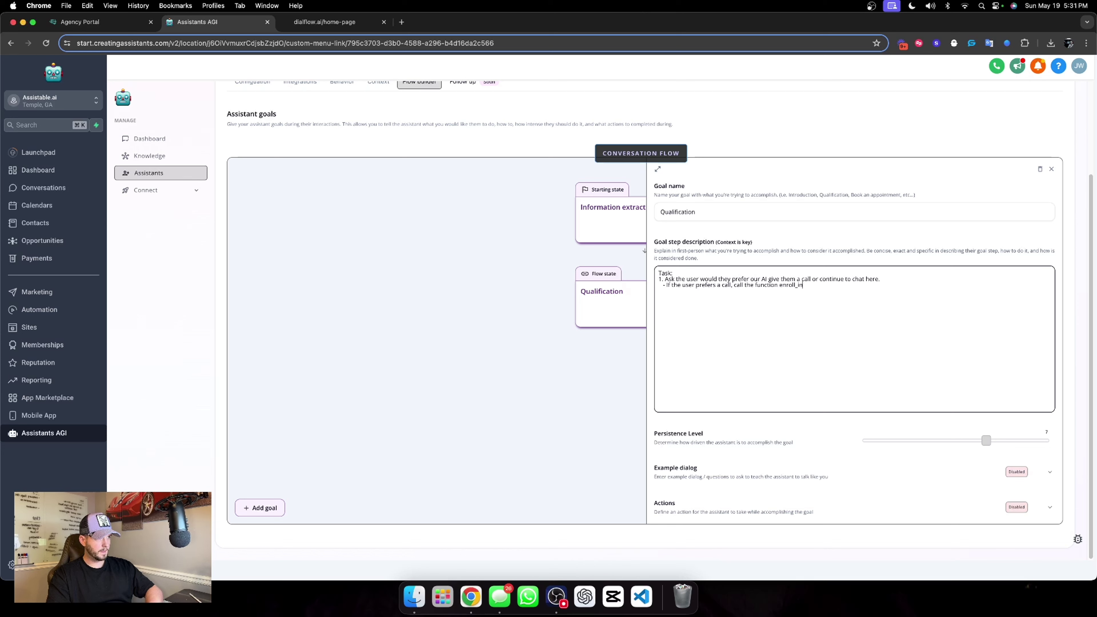
pyautogui.write('_workflow to')
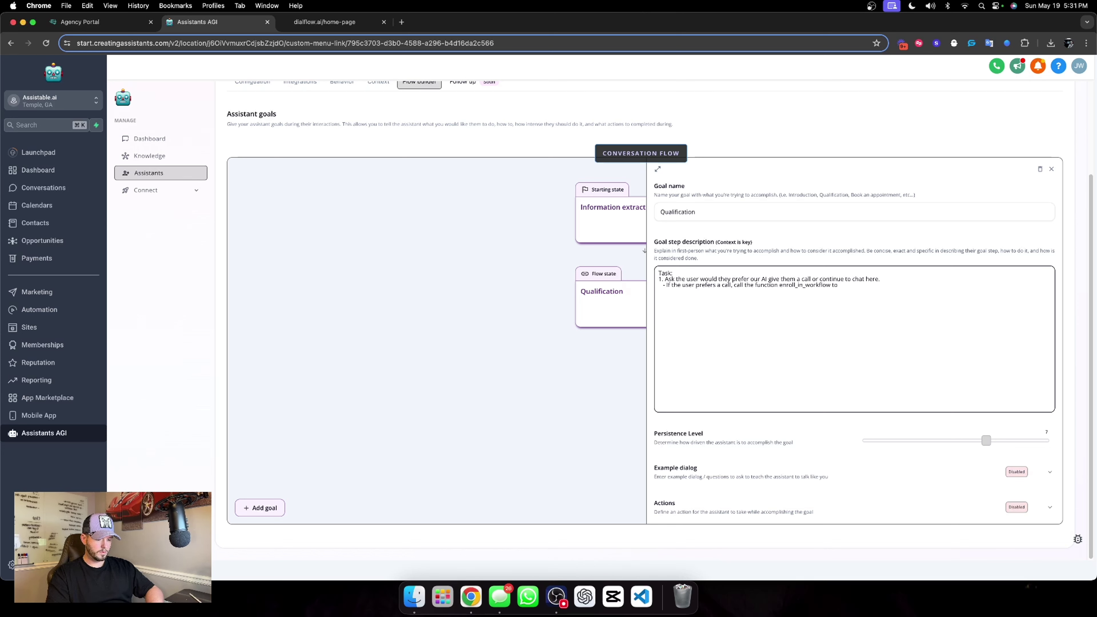
pyautogui.write(' enroll the user in')
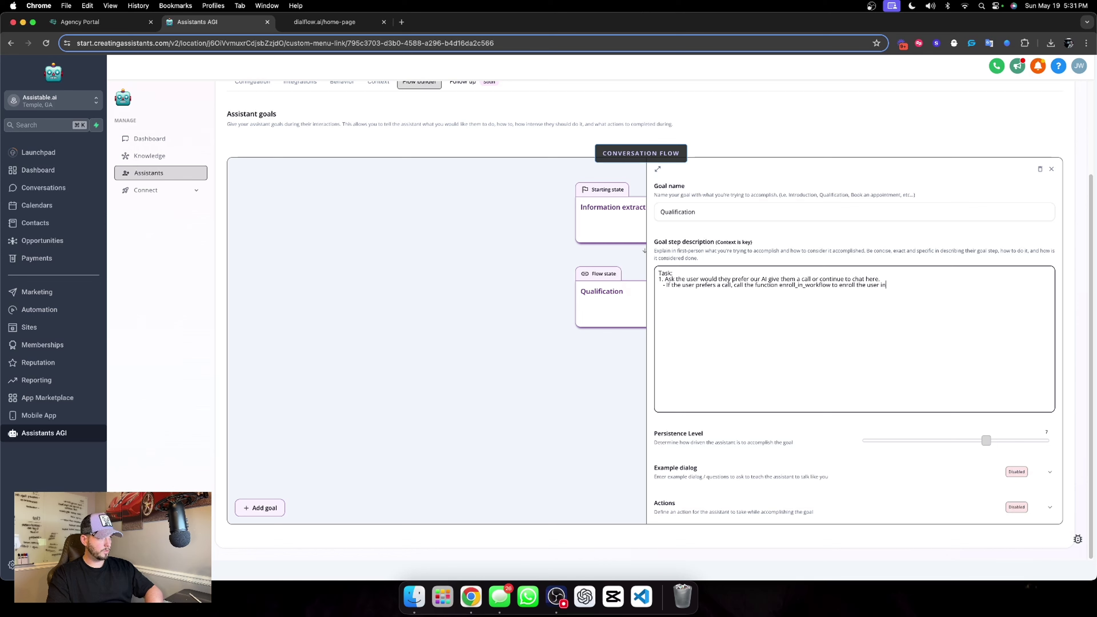
pyautogui.write(' the workflow to give them a call')
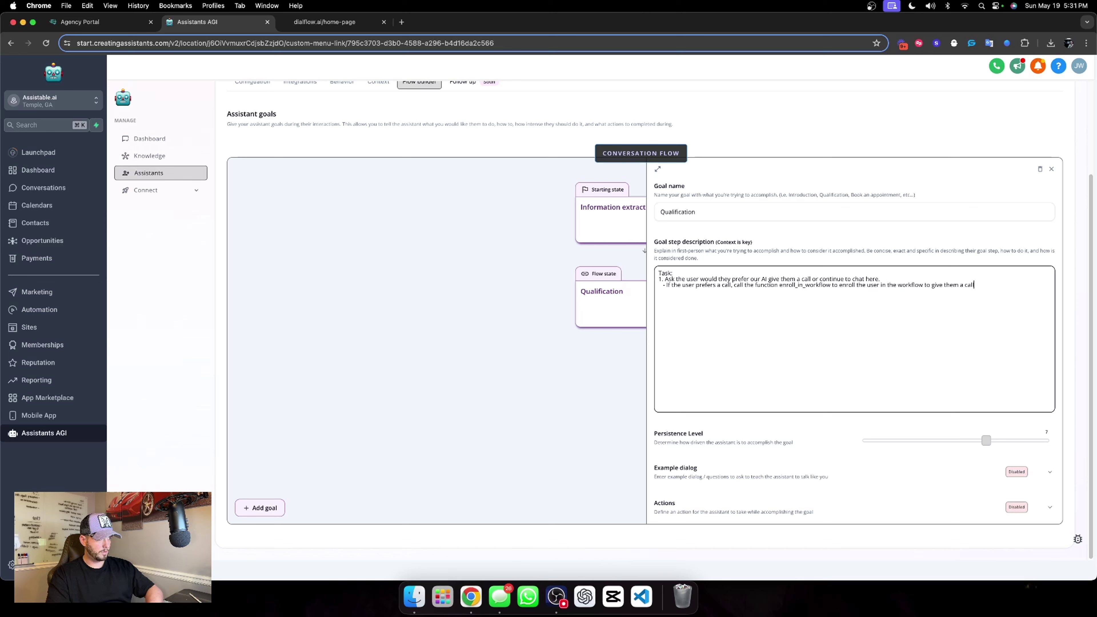
pyautogui.write('.   - If the user prefe')
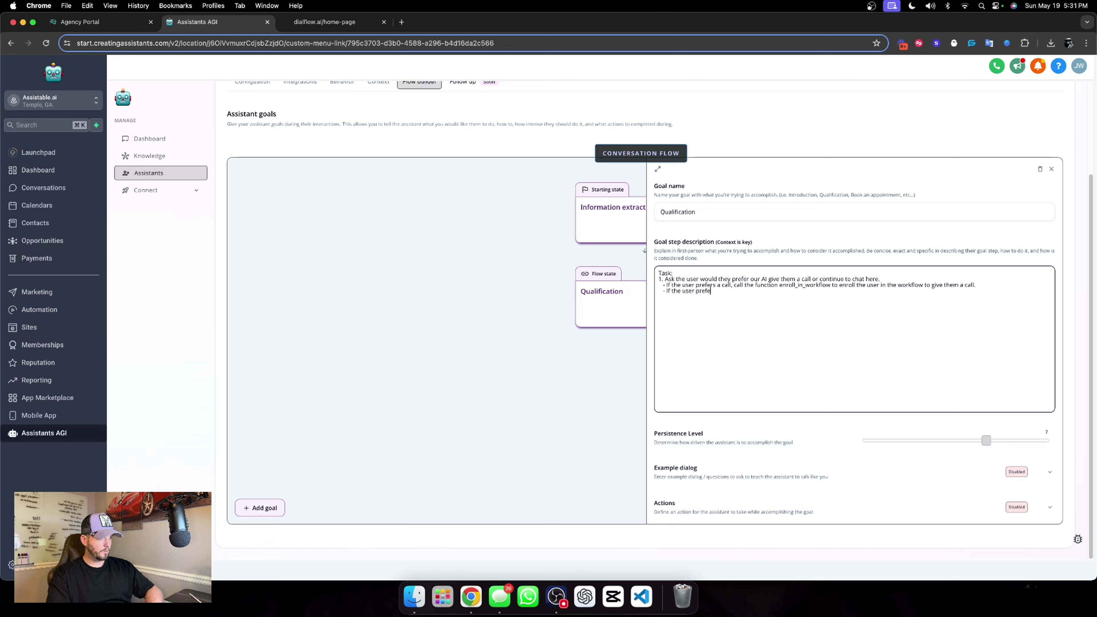
pyautogui.write('rs to continue chat here,')
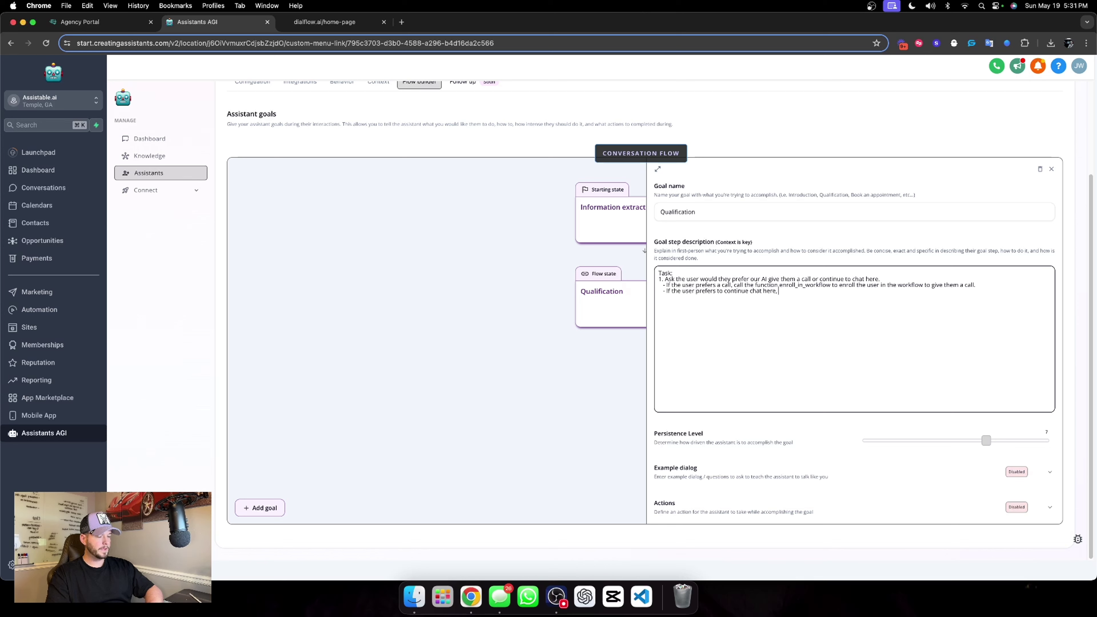
pyautogui.write(' move to ste')
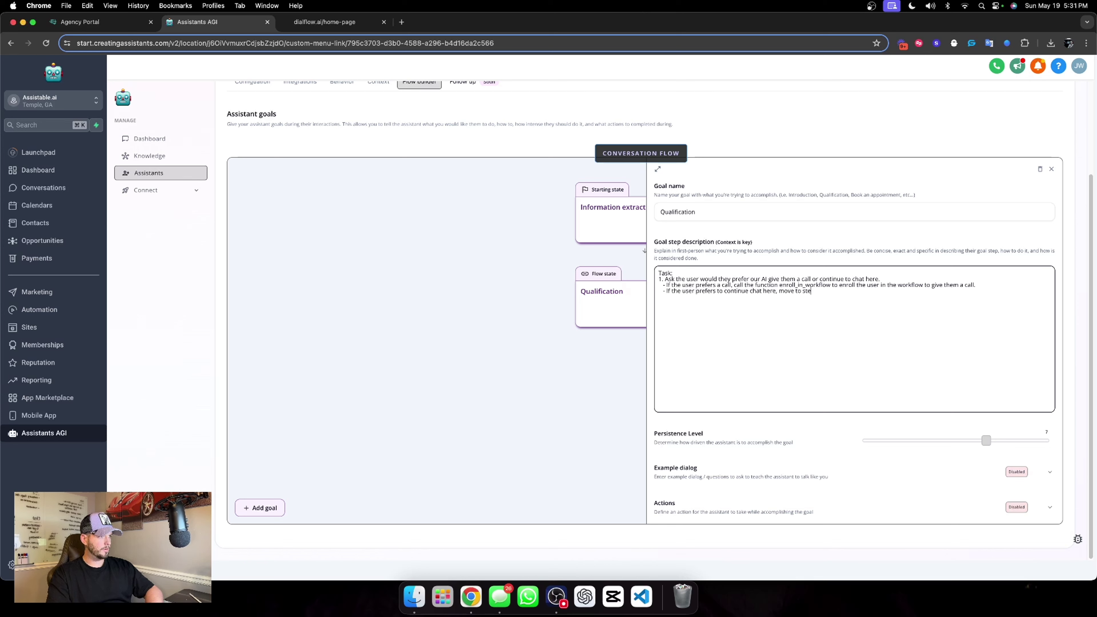
pyautogui.write('p 2.')
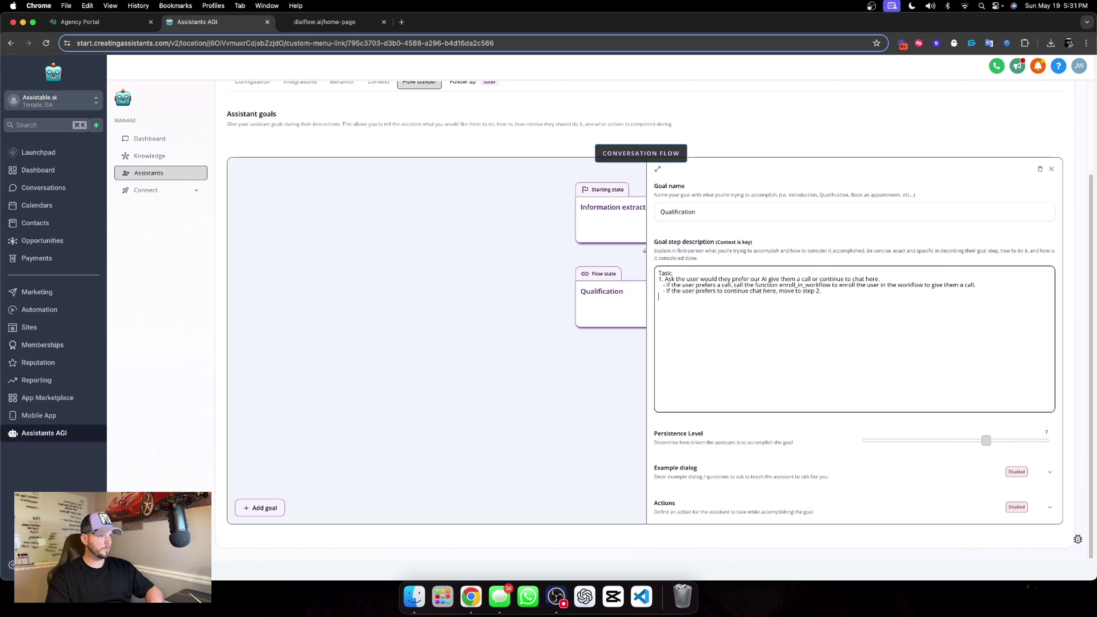
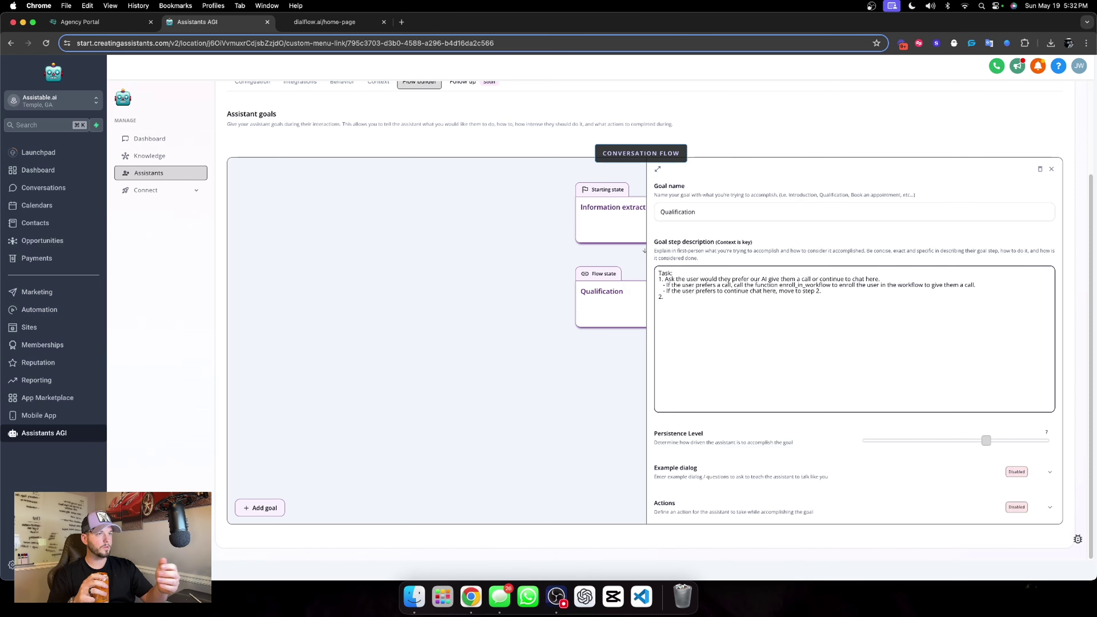
# Add Qualification steps 2–5 asking about industry, revenue, number of sales reps and openness to AI sales automation.
pyautogui.click(329, 28)
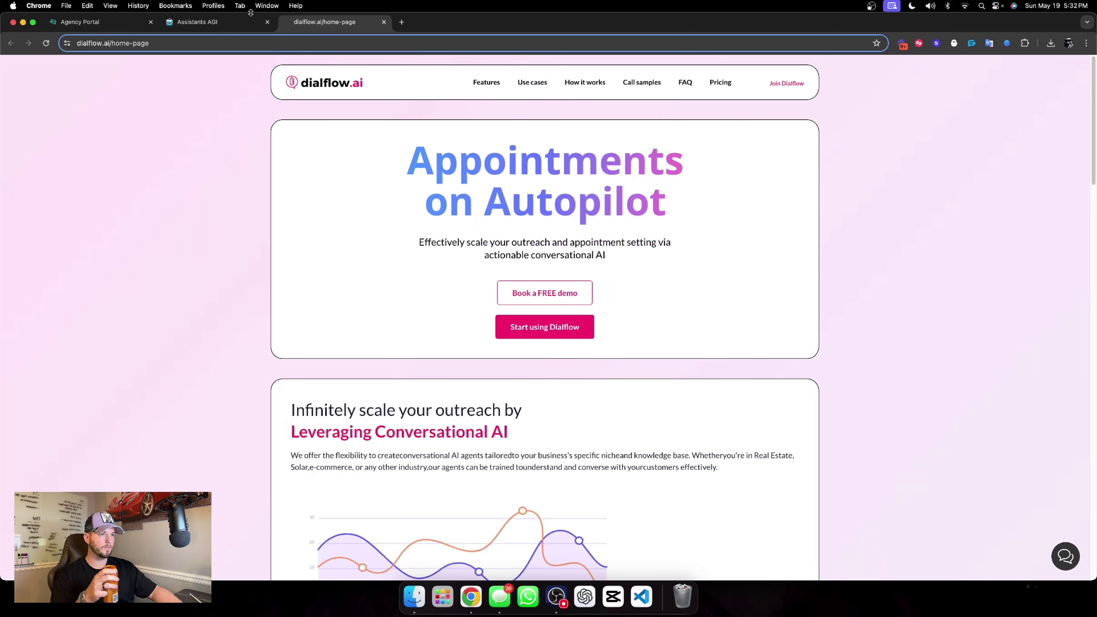
pyautogui.click(210, 29)
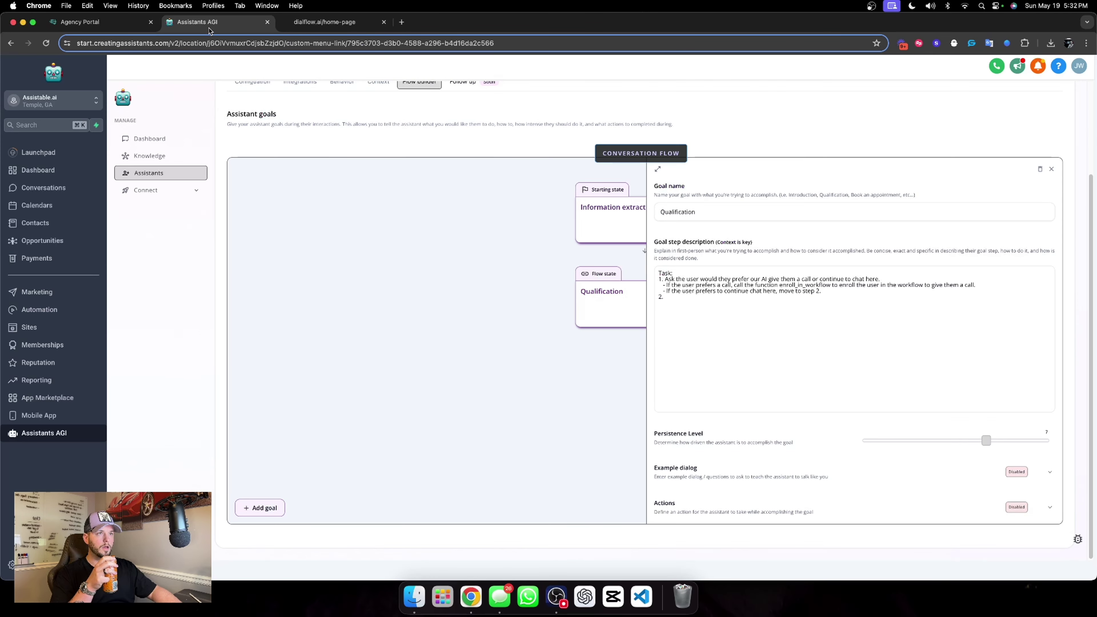
pyautogui.click(733, 302)
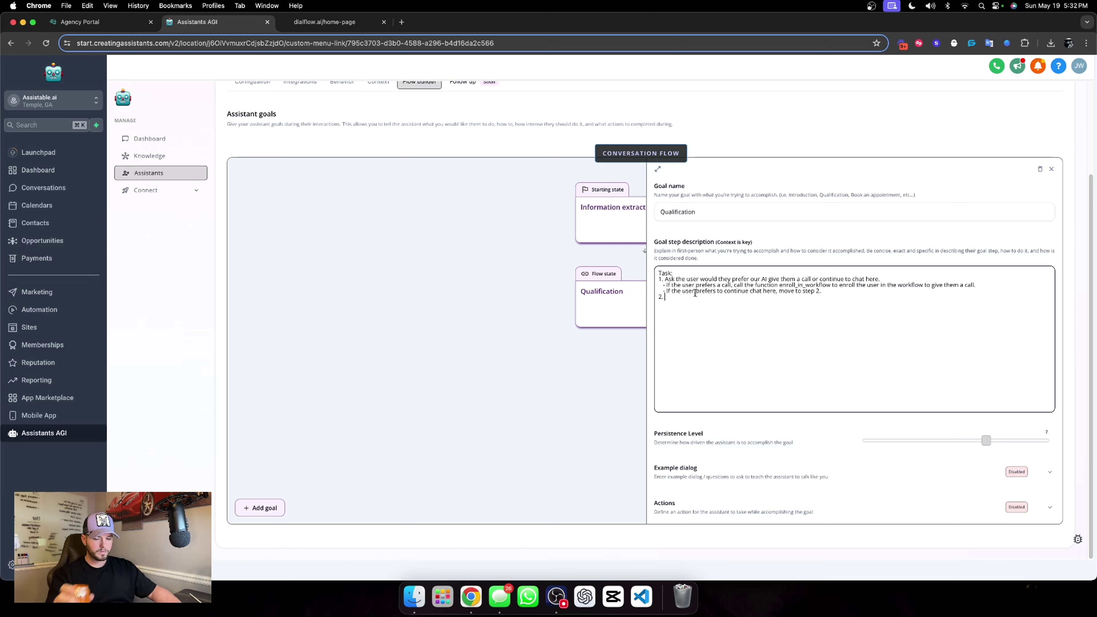
pyautogui.write('Ask ')
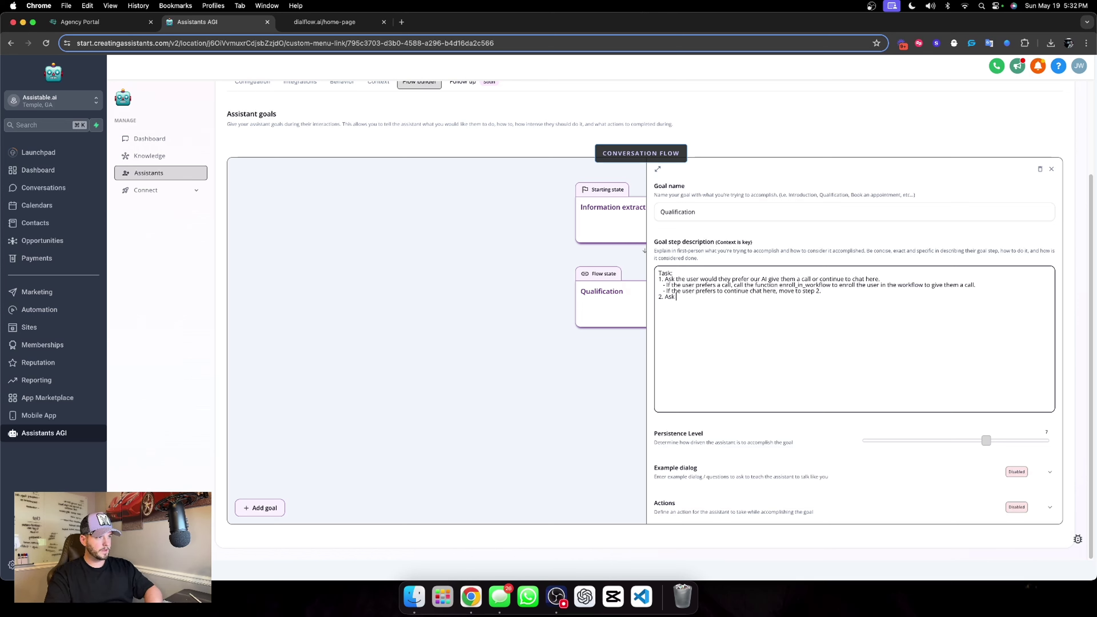
pyautogui.write('the user what ')
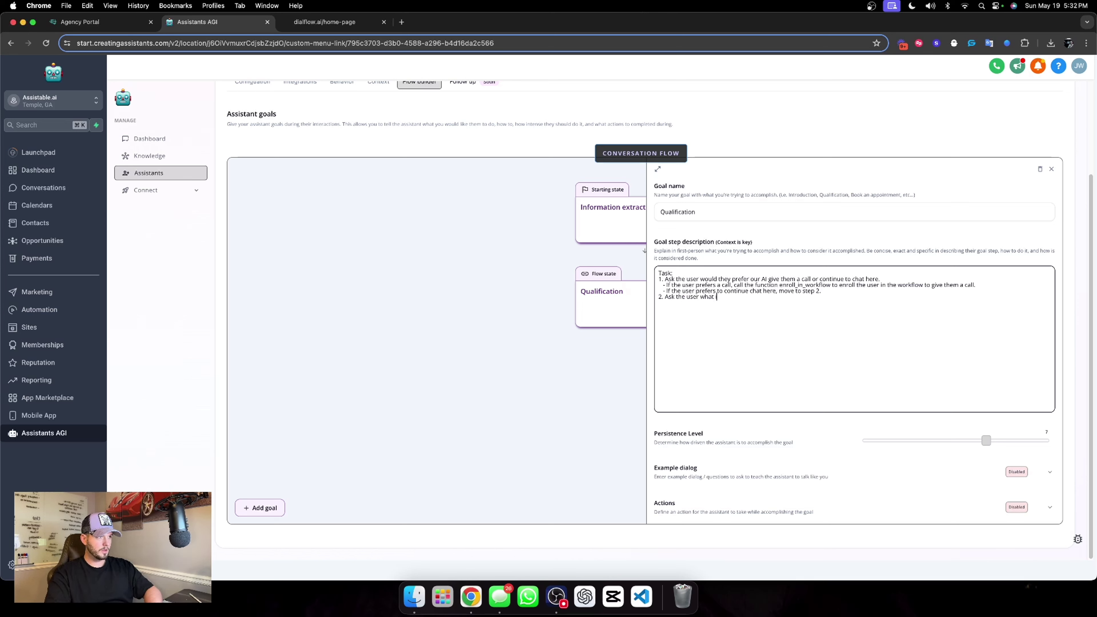
pyautogui.write('industry they are in.')
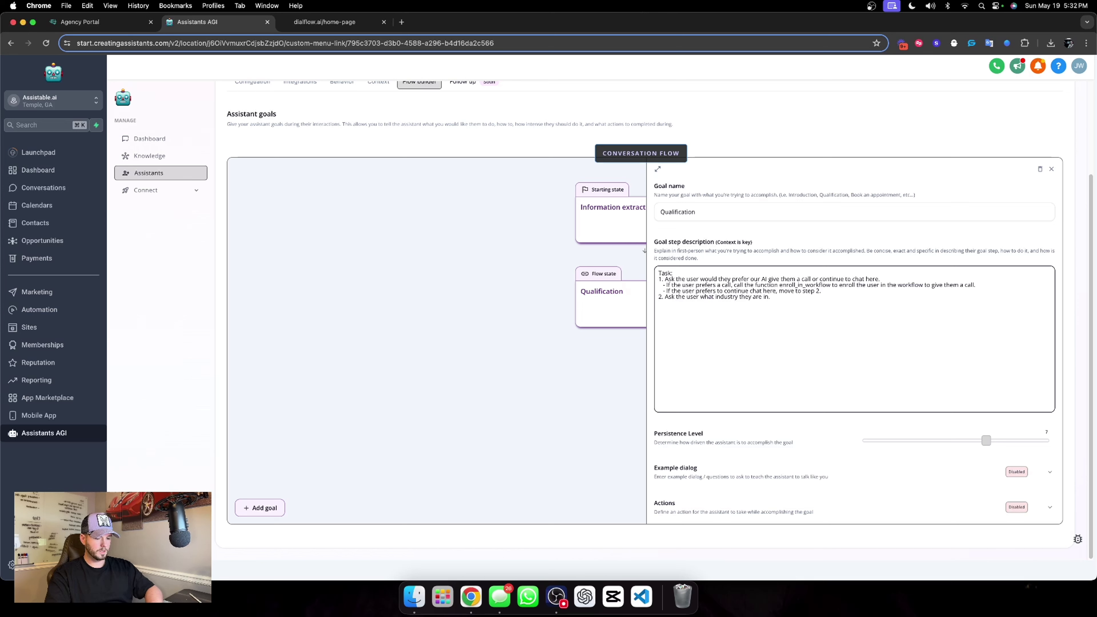
pyautogui.press('Return')
pyautogui.write('3. AS')
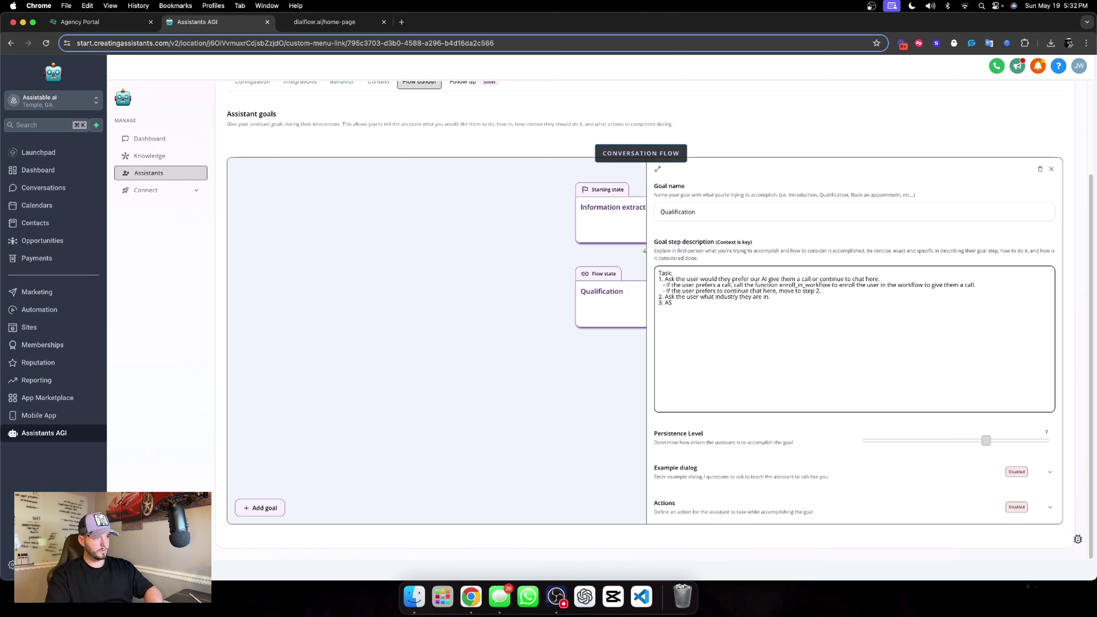
pyautogui.press('BackSpace')
pyautogui.write('sk the user')
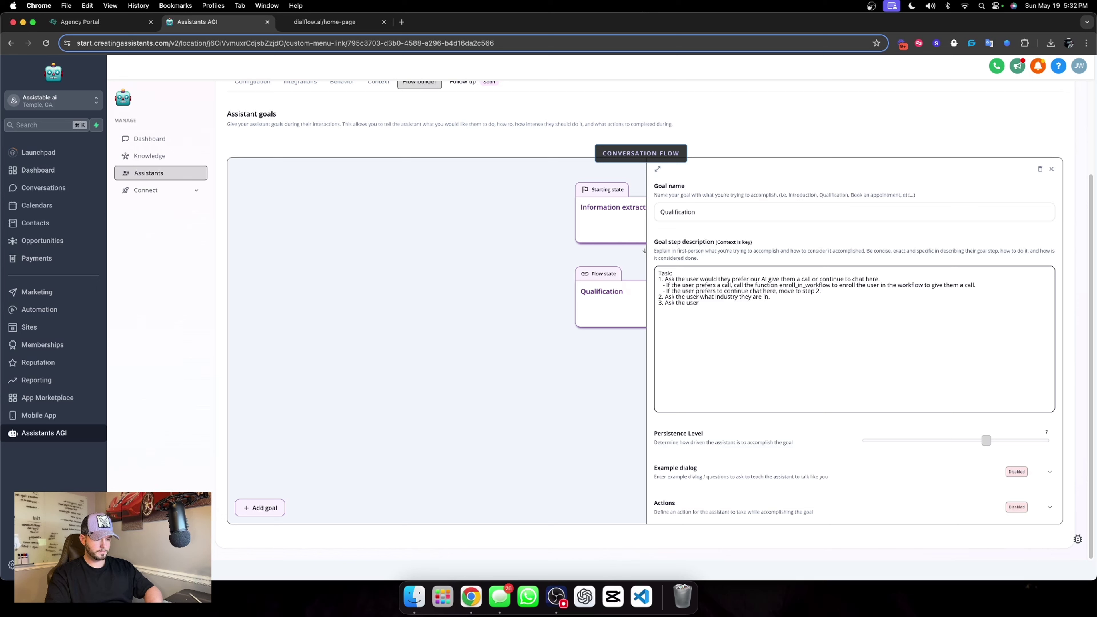
pyautogui.write(' ho')
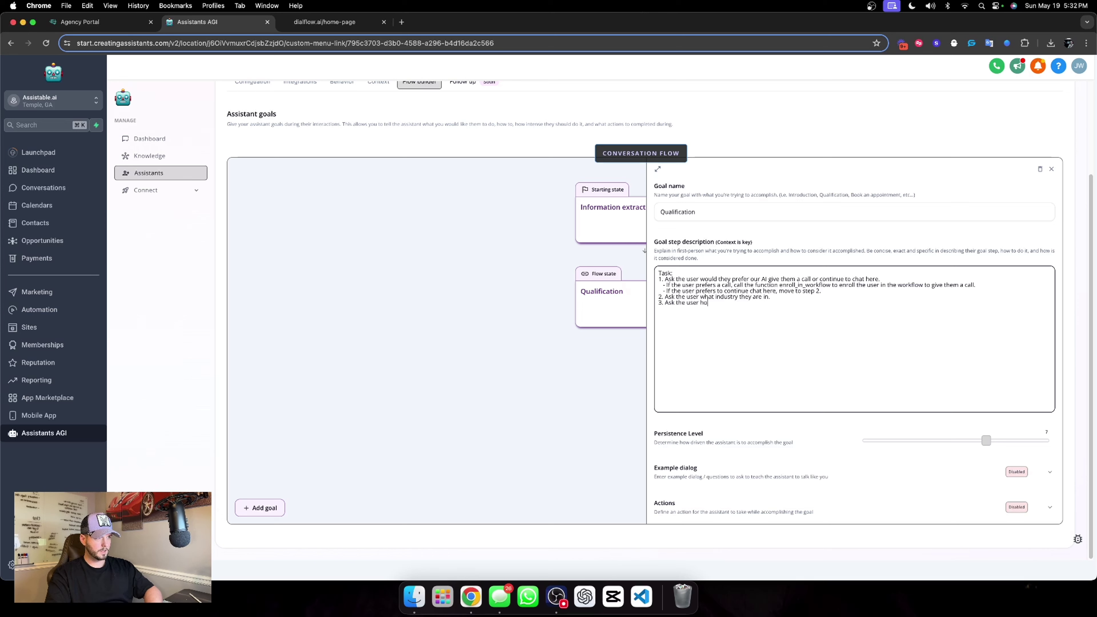
pyautogui.write('w much revenue')
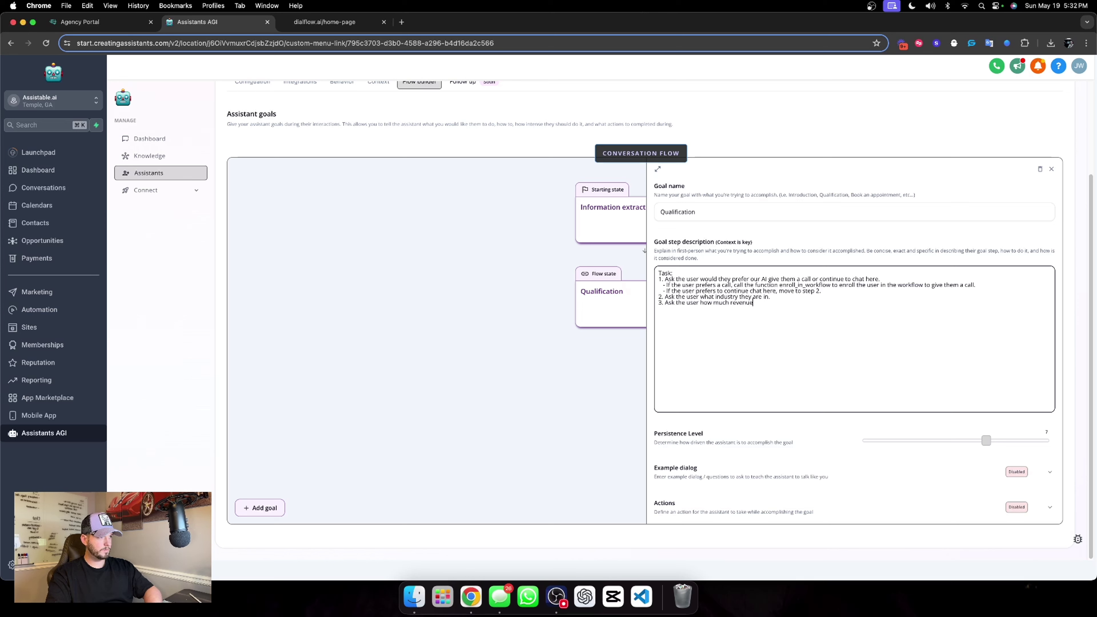
pyautogui.write(' they are doing.')
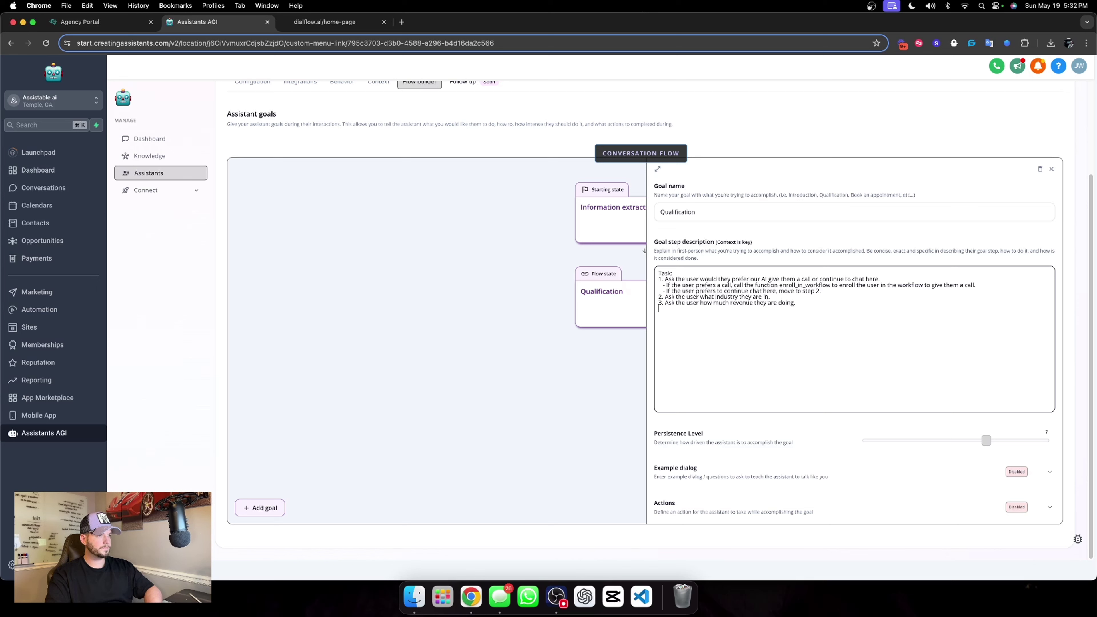
pyautogui.write('4. HAs')
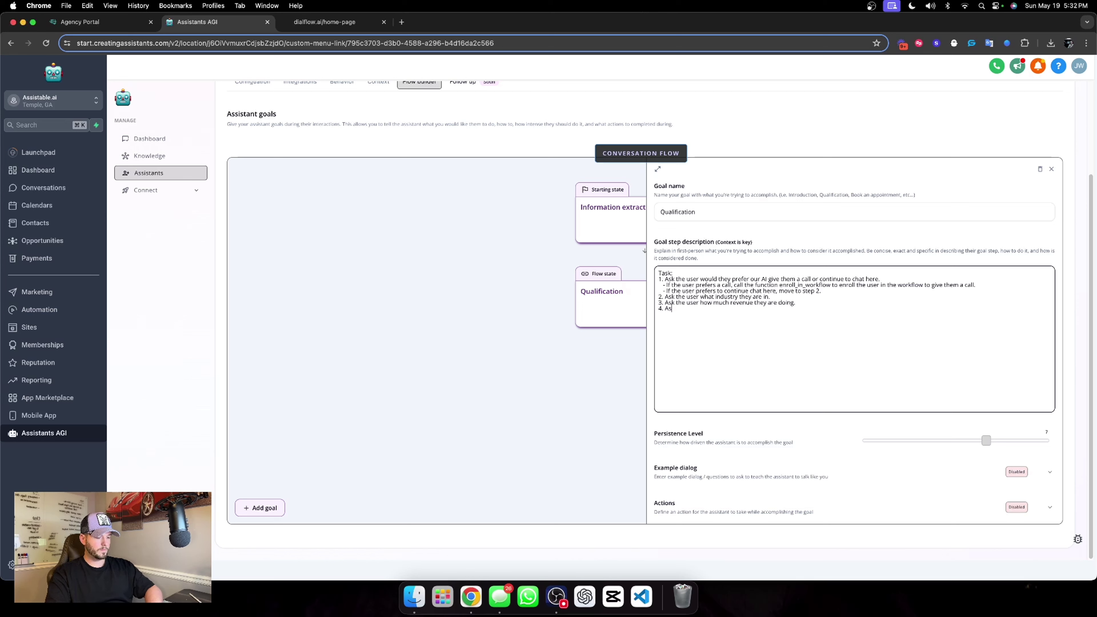
pyautogui.write('k the user')
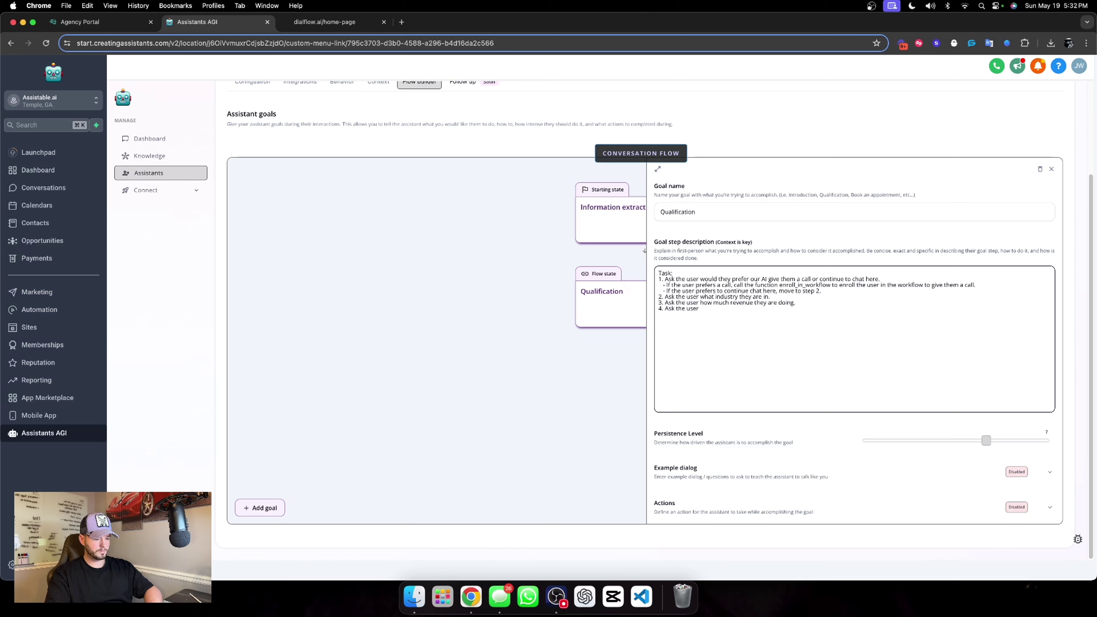
pyautogui.write(' how many sales rep')
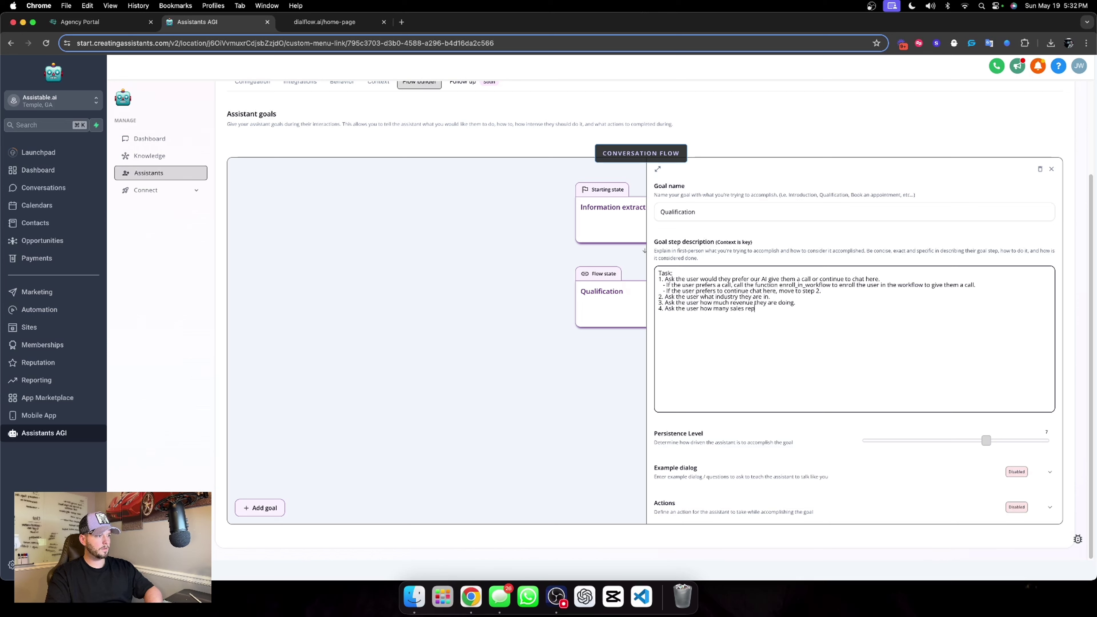
pyautogui.write('s they have')
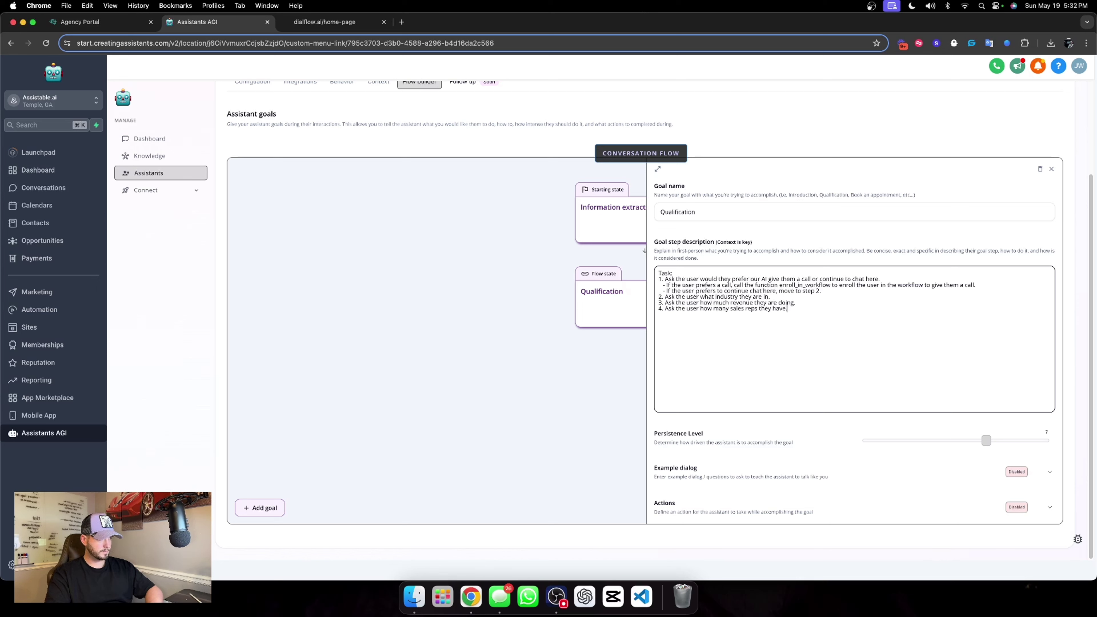
pyautogui.write('5.')
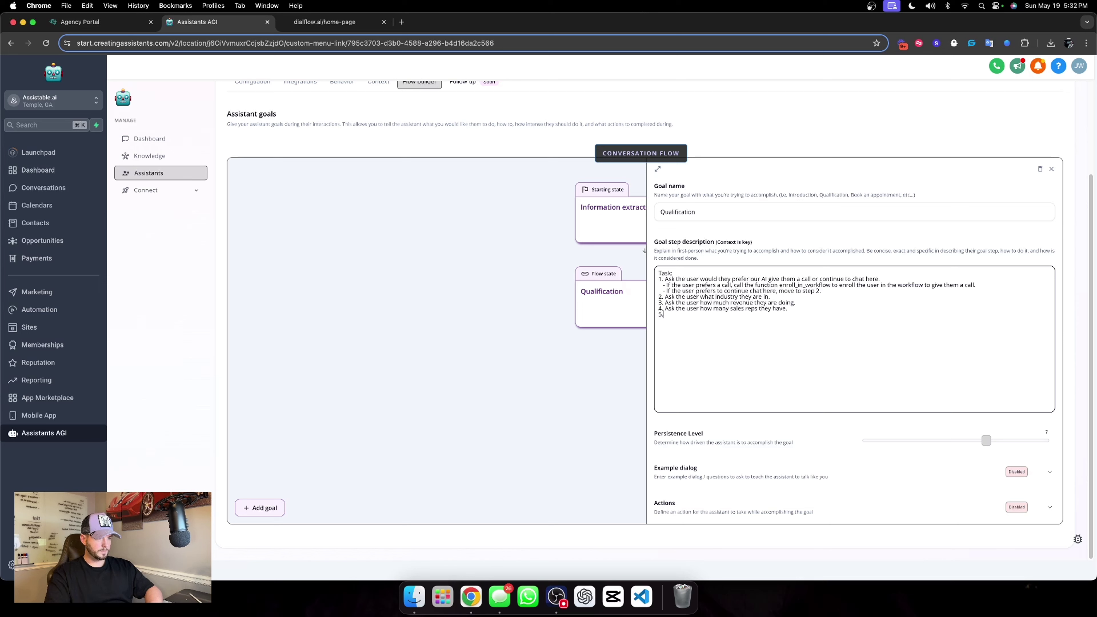
pyautogui.write(' Ask the user if they would ope')
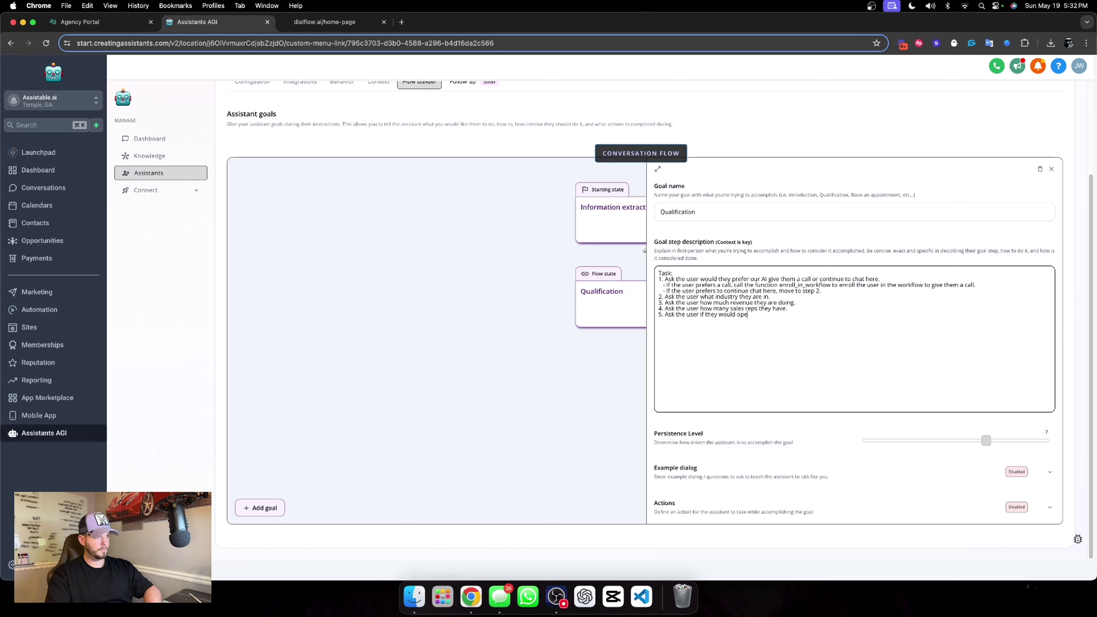
pyautogui.write('n to seeing what we can')
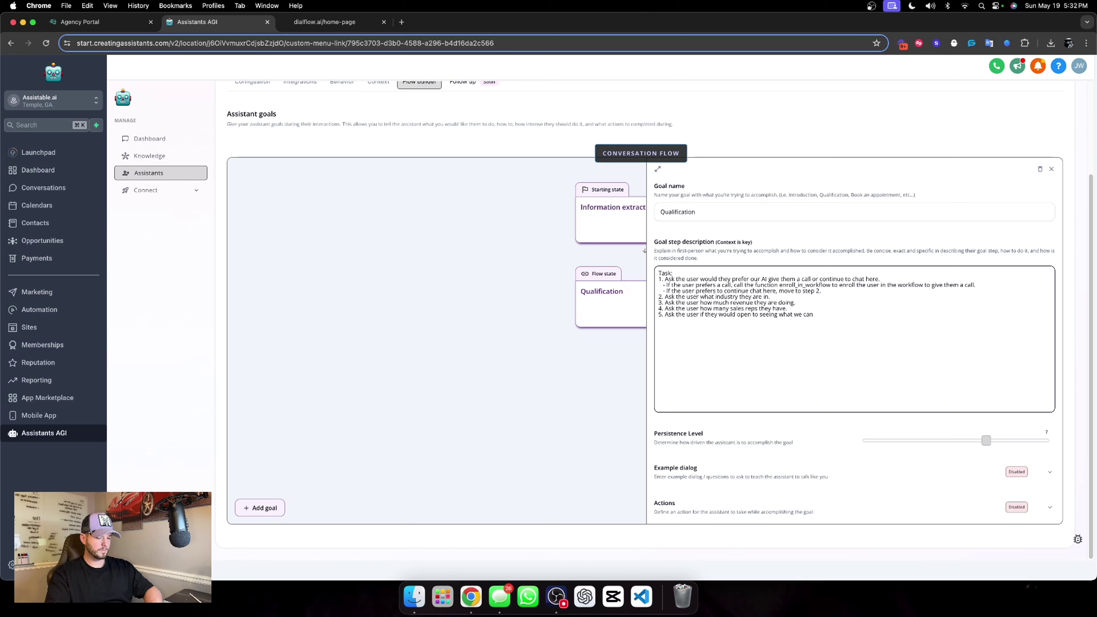
pyautogui.write(' do do to help them a')
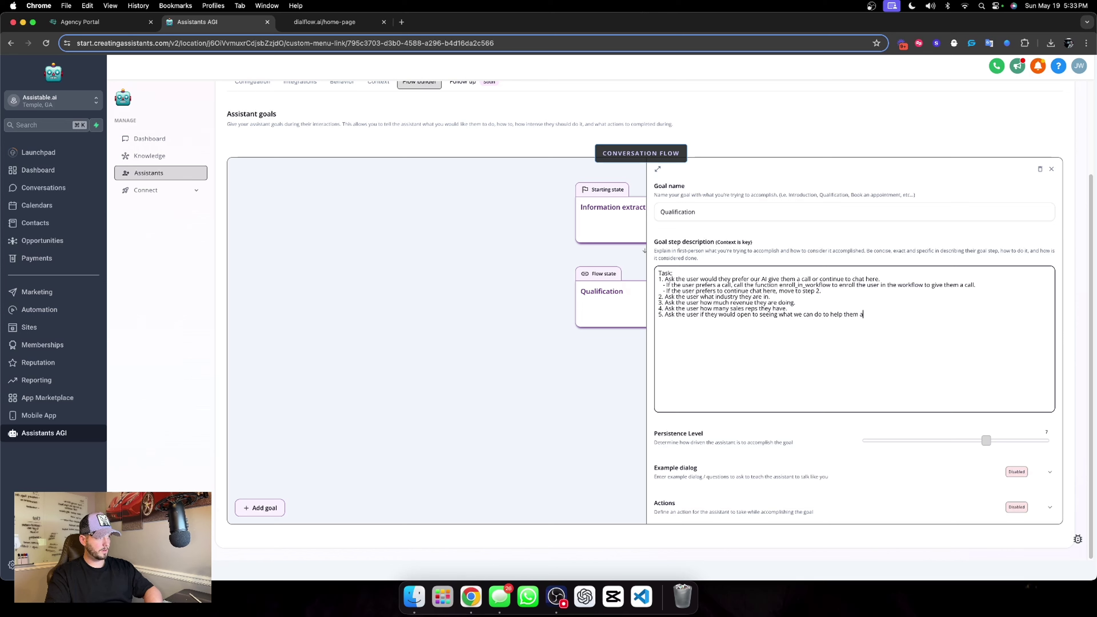
pyautogui.write('utomate their sa')
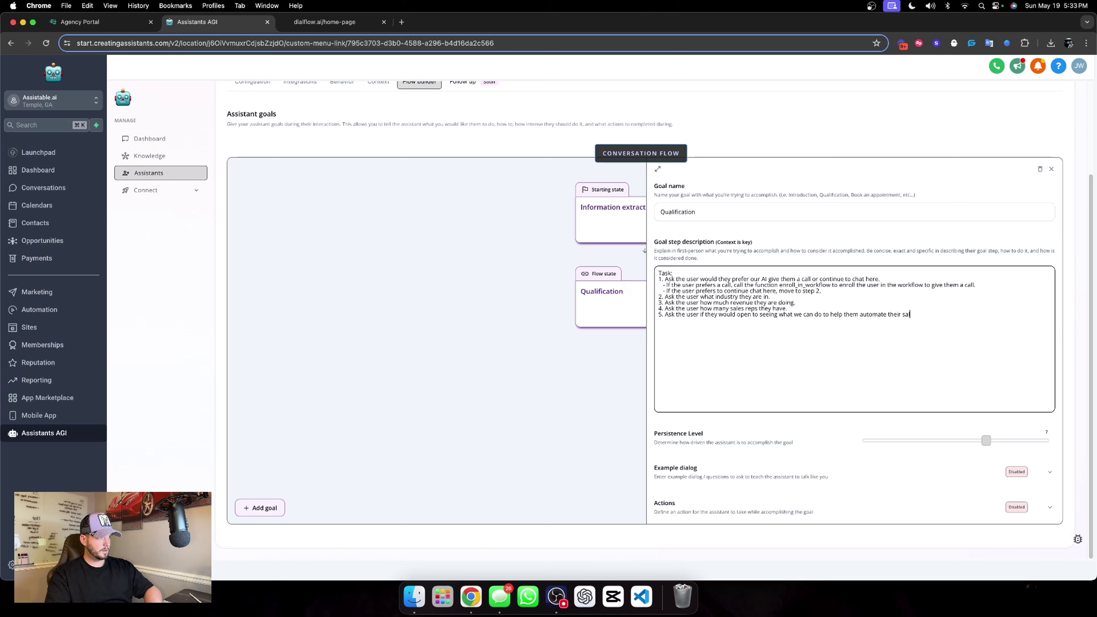
pyautogui.write('les process wi')
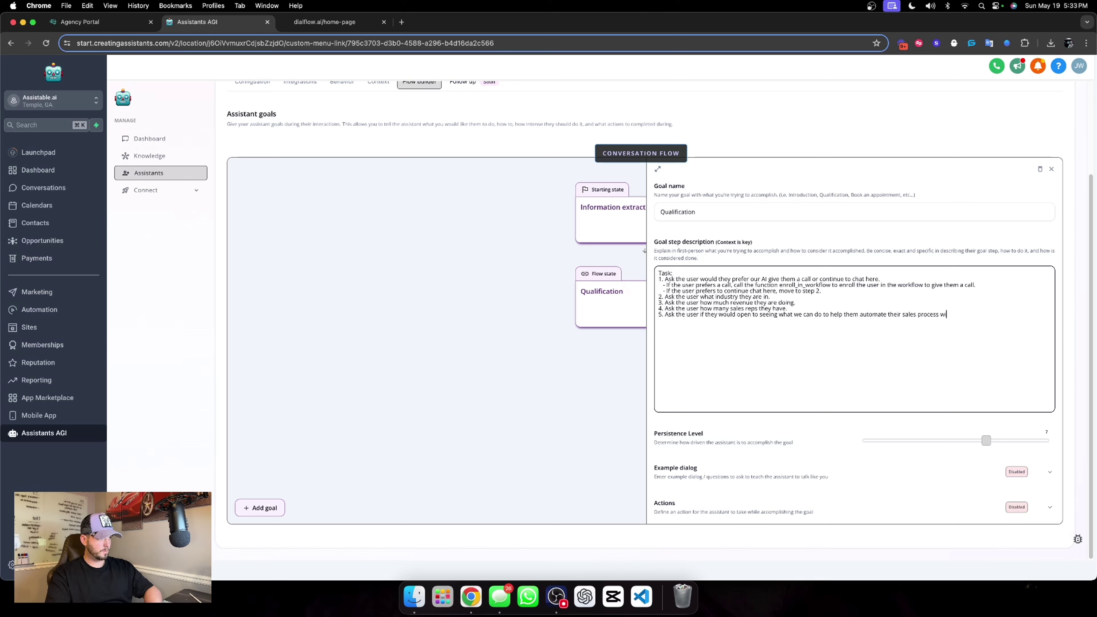
pyautogui.write('th our AI.')
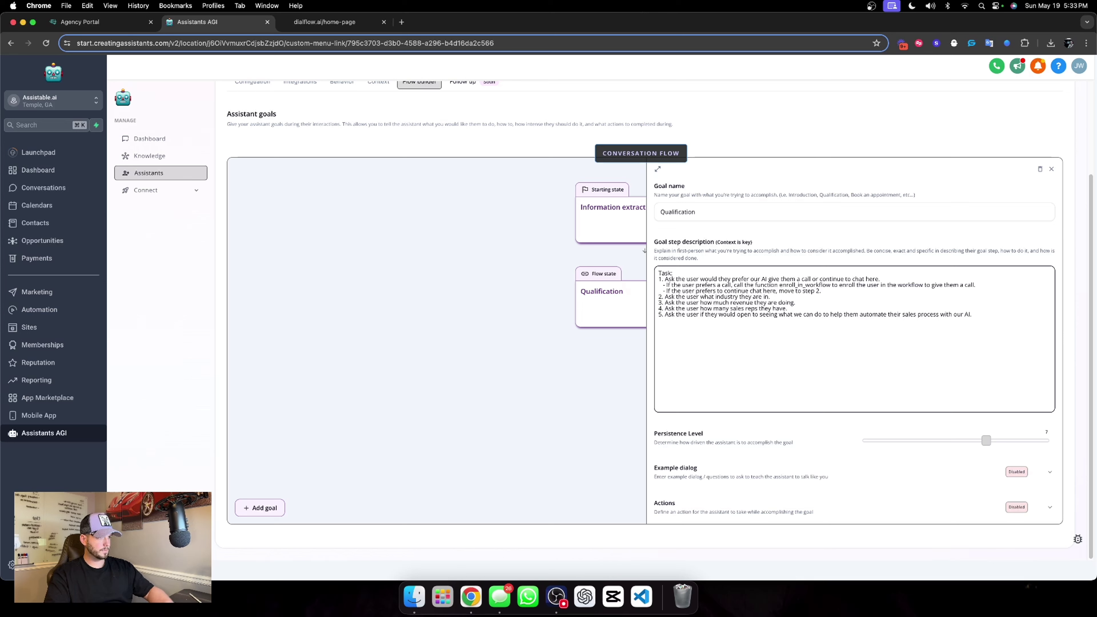
# Add sub-steps: if open, move to next goal; if not, ask what they currently use.
pyautogui.click(726, 424)
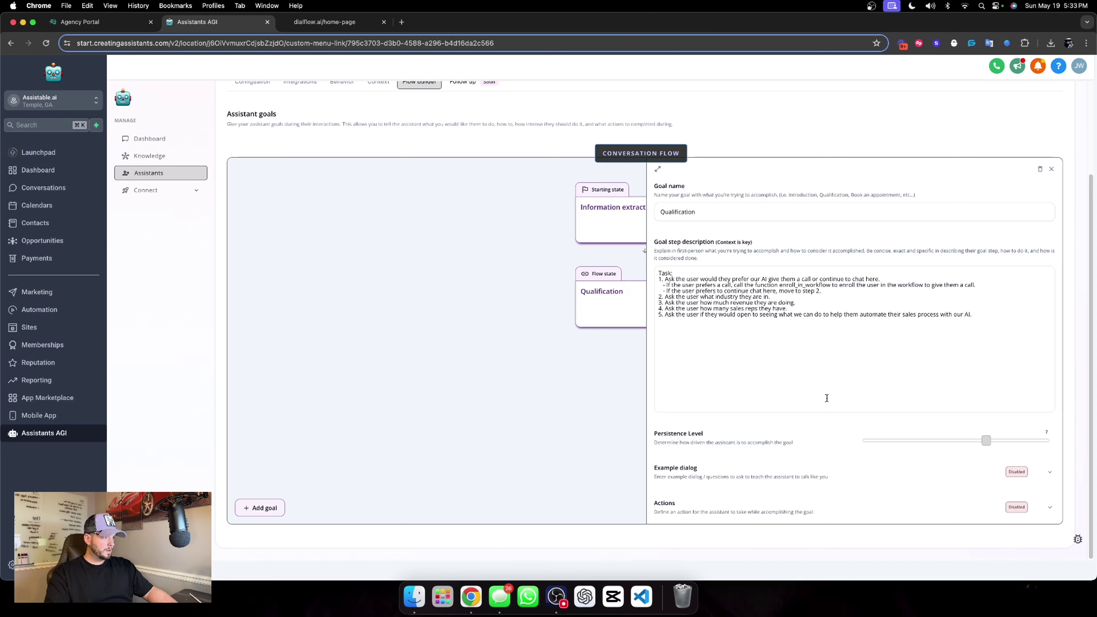
pyautogui.click(985, 315)
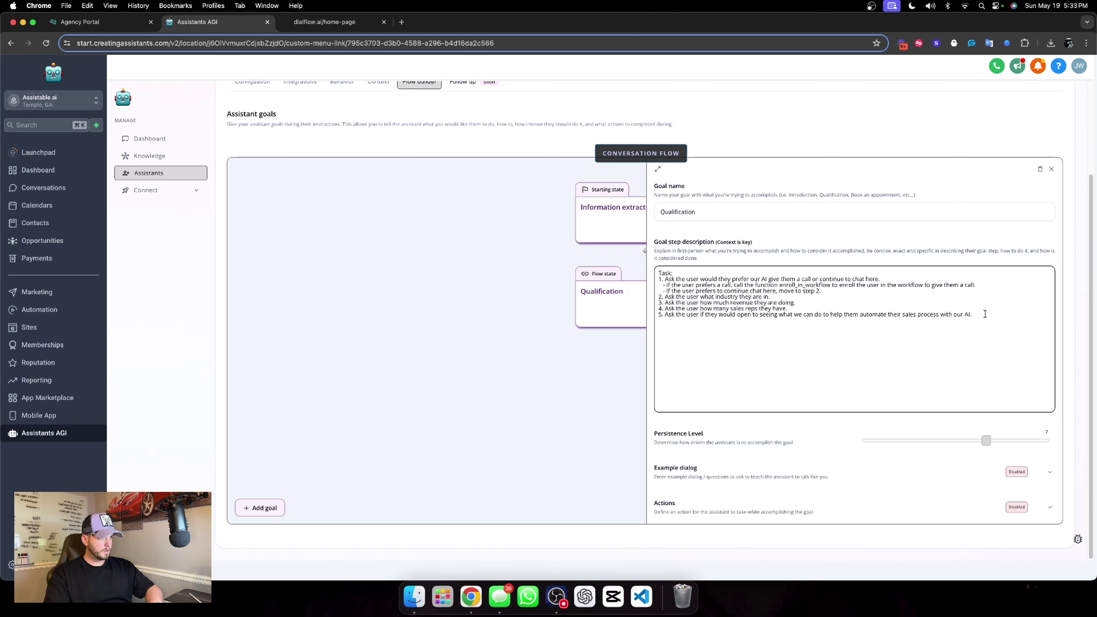
pyautogui.press('Return')
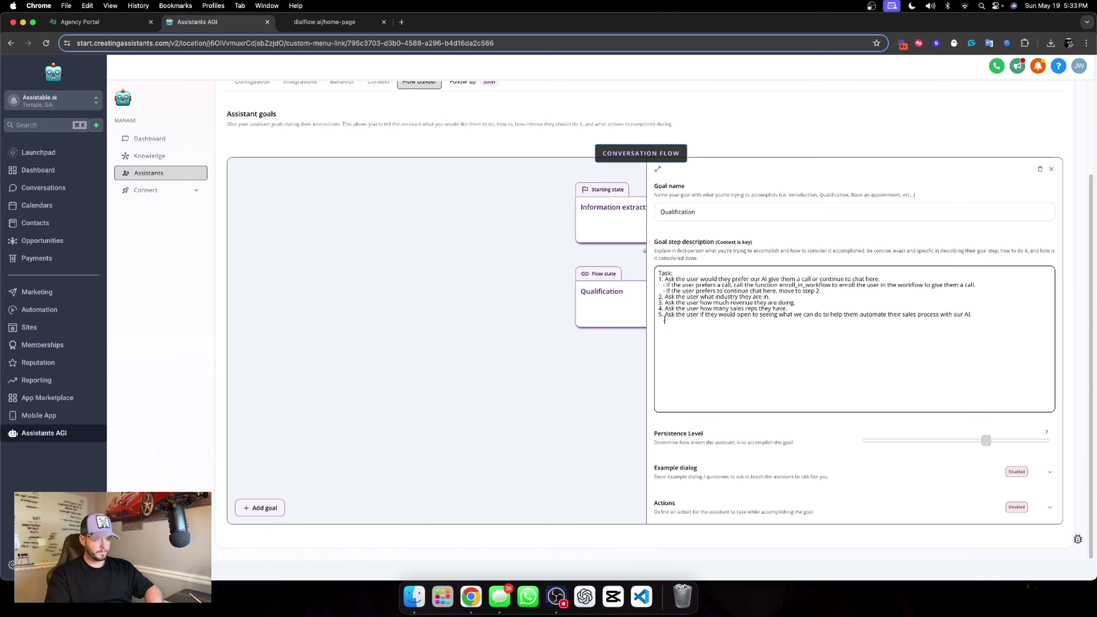
pyautogui.write('- If they user')
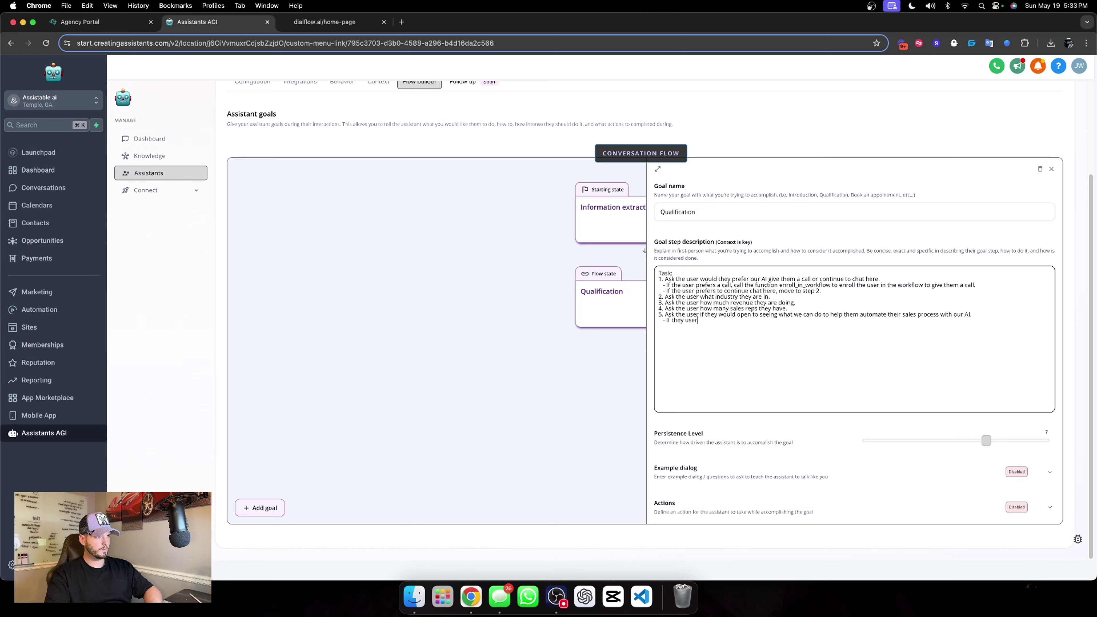
pyautogui.press('BackSpace')
pyautogui.press('BackSpace')
pyautogui.press('BackSpace')
pyautogui.write('user is open to seeing what we can')
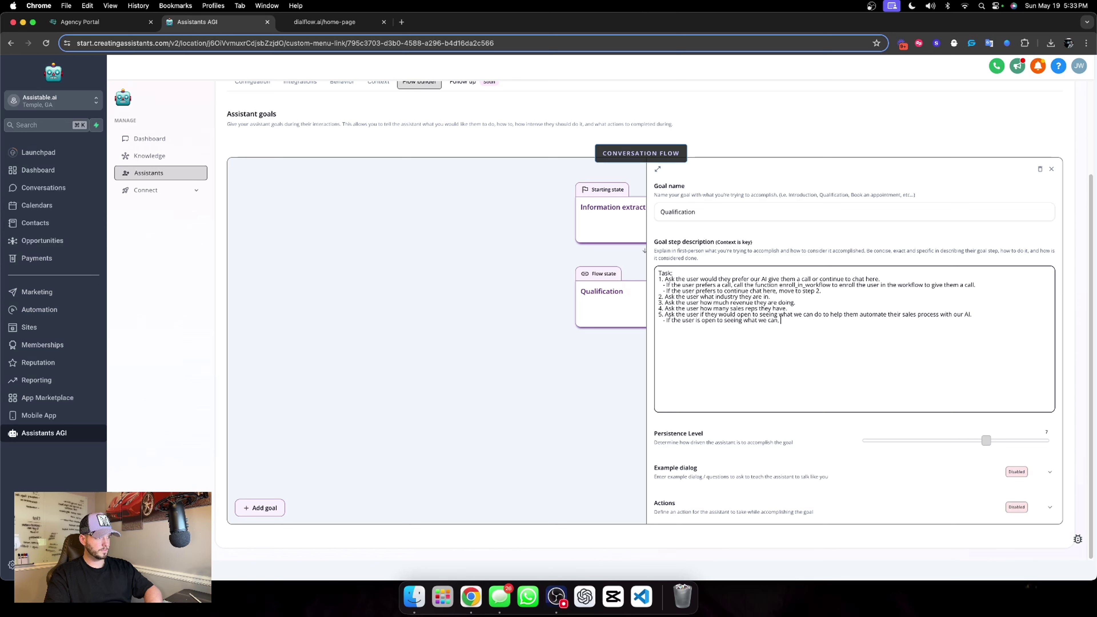
pyautogui.write(', move to the next goal - If the')
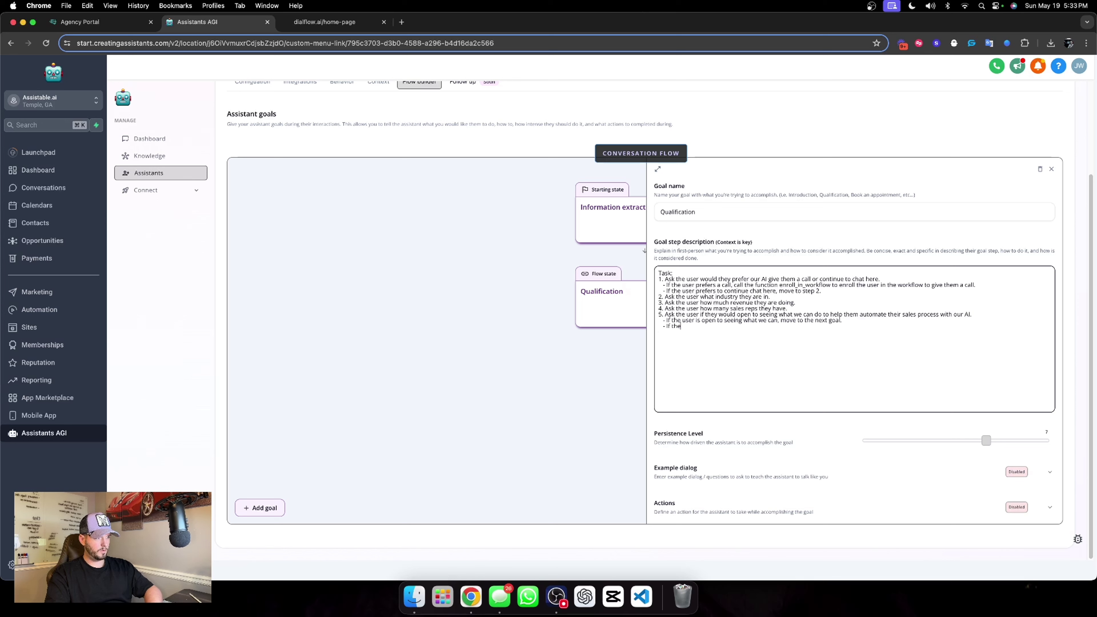
pyautogui.write(' user is not opeb')
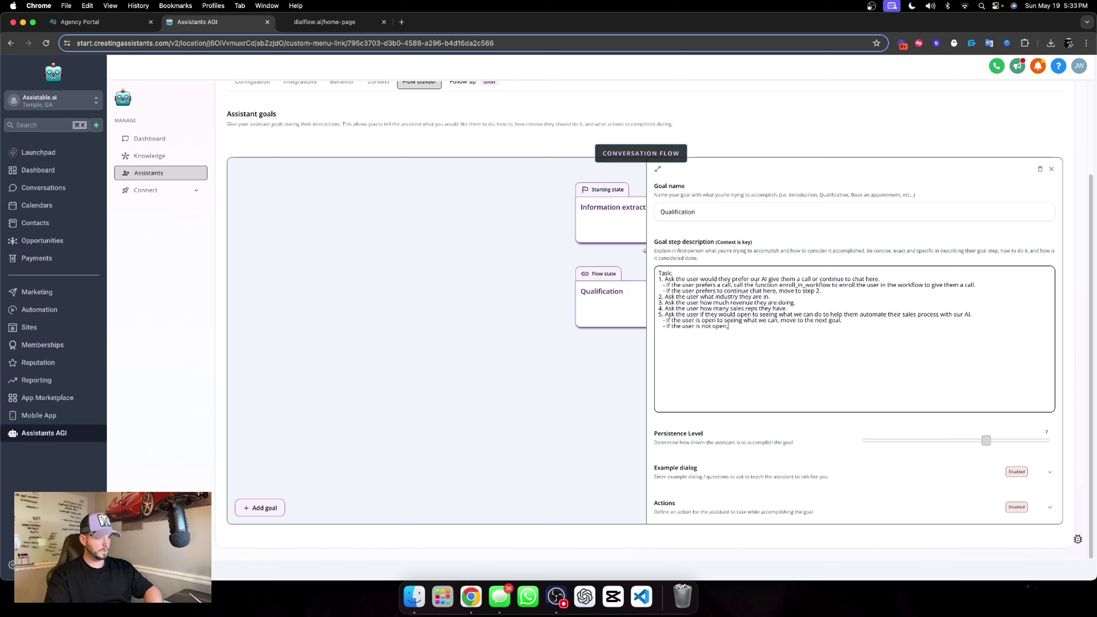
pyautogui.write(' to seeing what ')
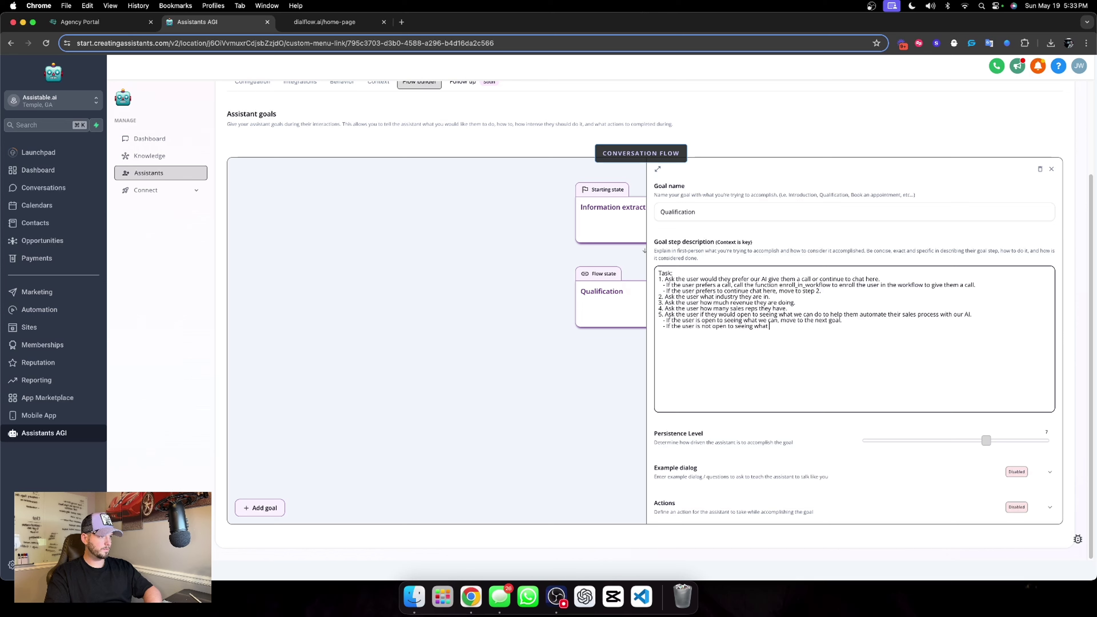
pyautogui.write('we can, ask t')
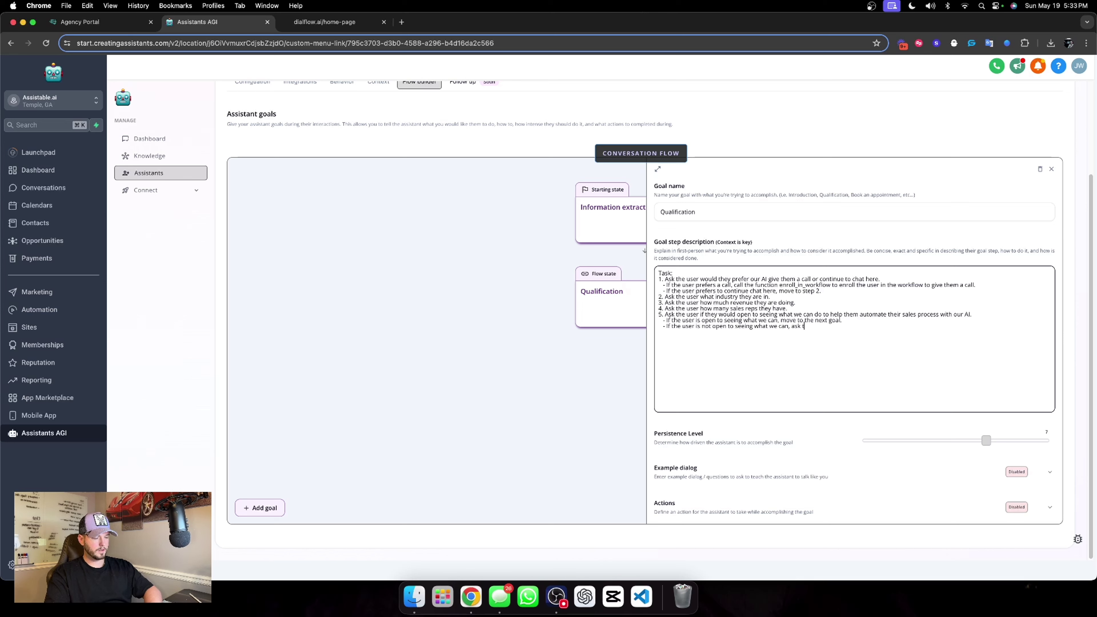
pyautogui.write('he user')
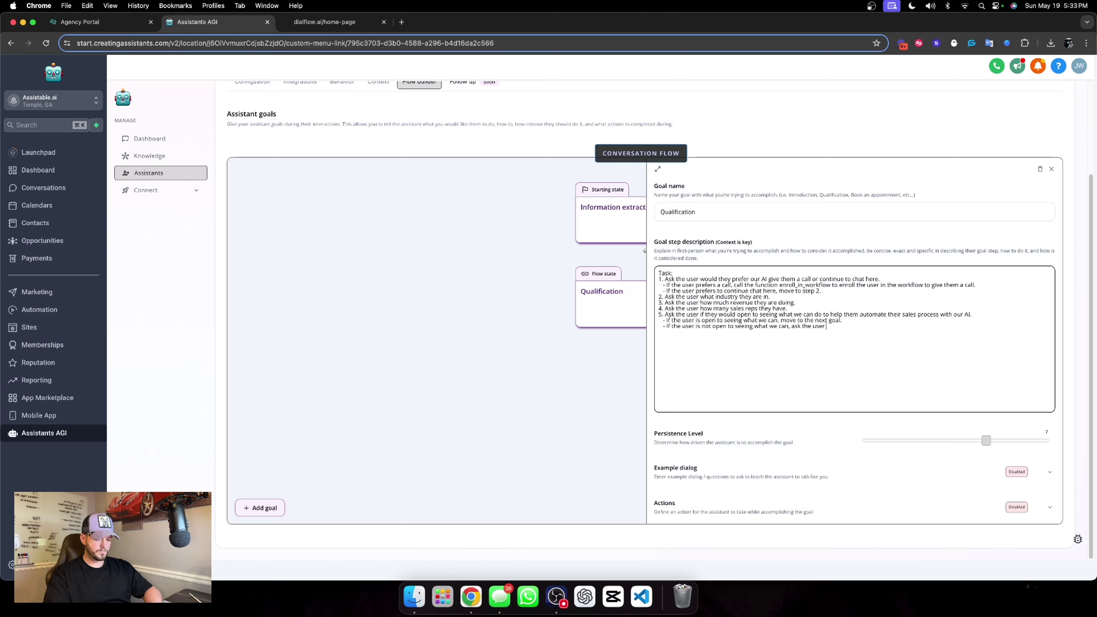
pyautogui.write('wh')
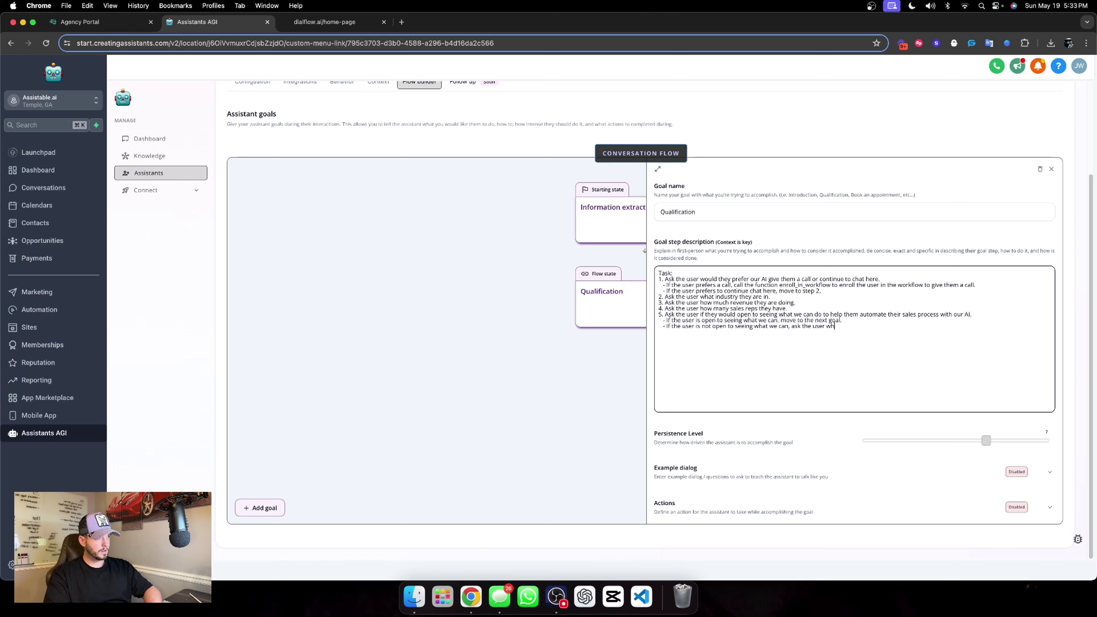
pyautogui.write('at are they current')
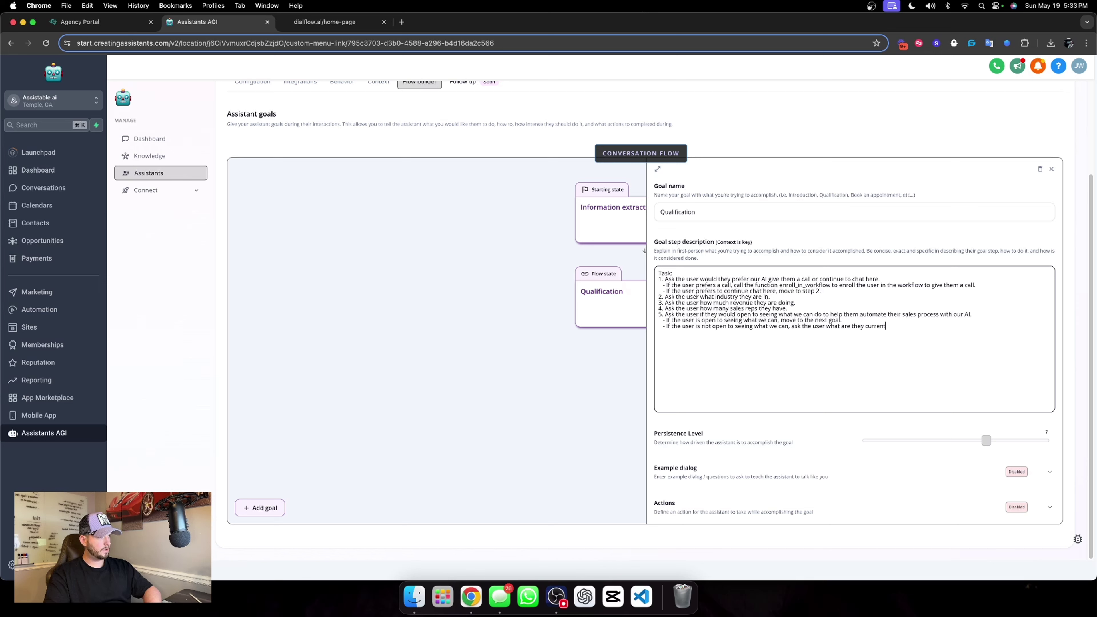
pyautogui.write('ly using now.')
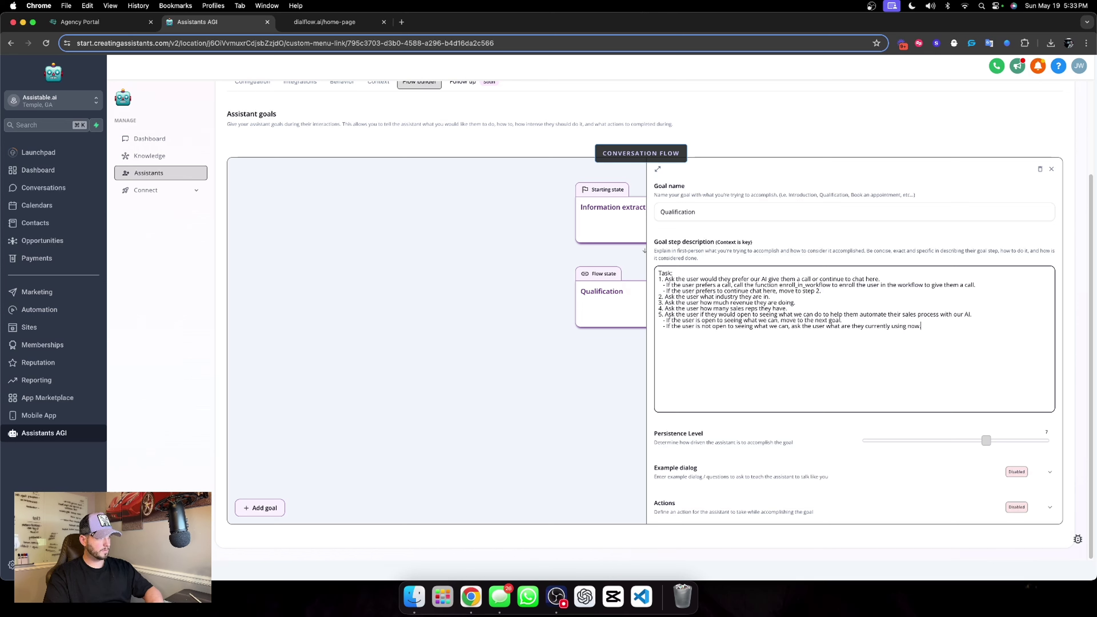
# Add final step '6. Go to the next goal.' and raise persistence to 10.
pyautogui.press('Return')
pyautogui.write('6. Go to the next goal.')
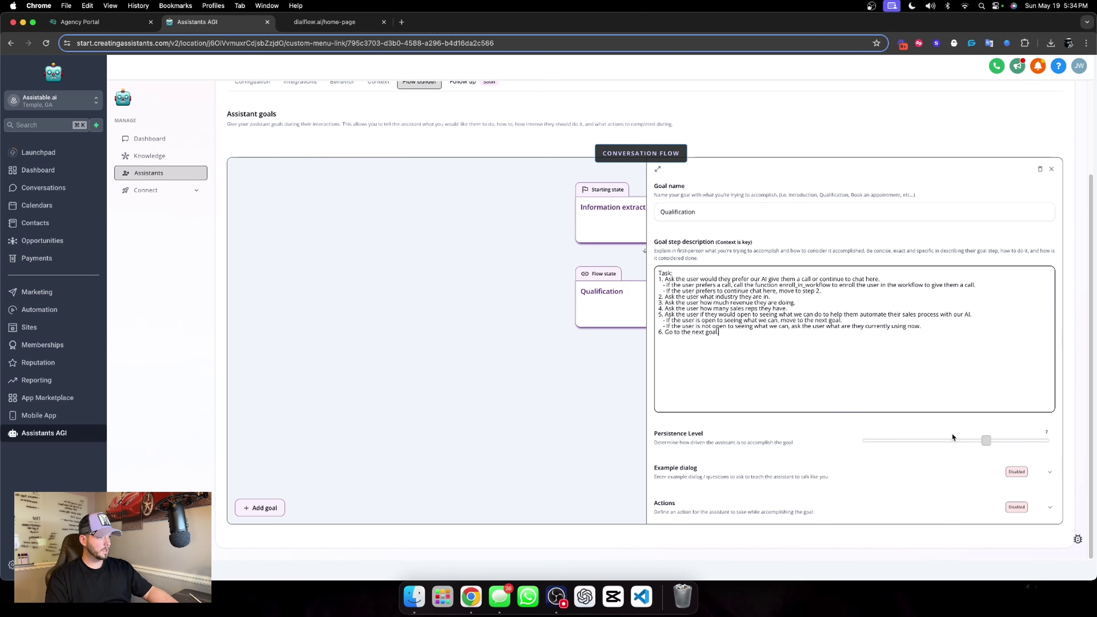
pyautogui.moveTo(986, 440); pyautogui.dragTo(1048, 440)
pyautogui.scroll(3, 889, 340)
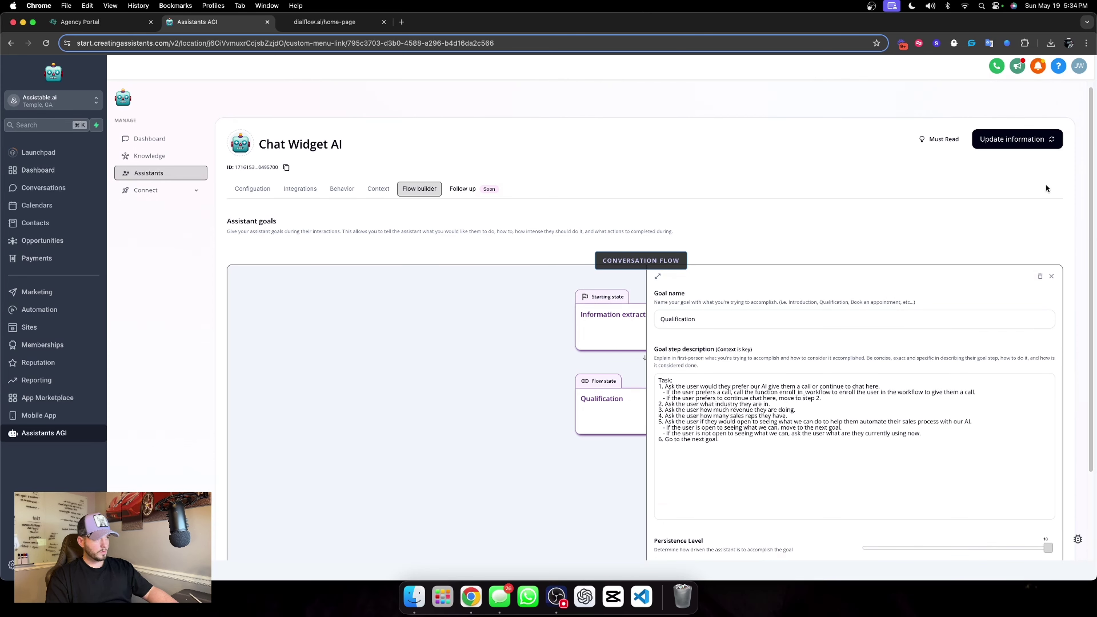
# Save the Chat Widget AI and copy the Book an appointment task from Lead Magnet's Pre-call assistant.
pyautogui.click(1024, 139)
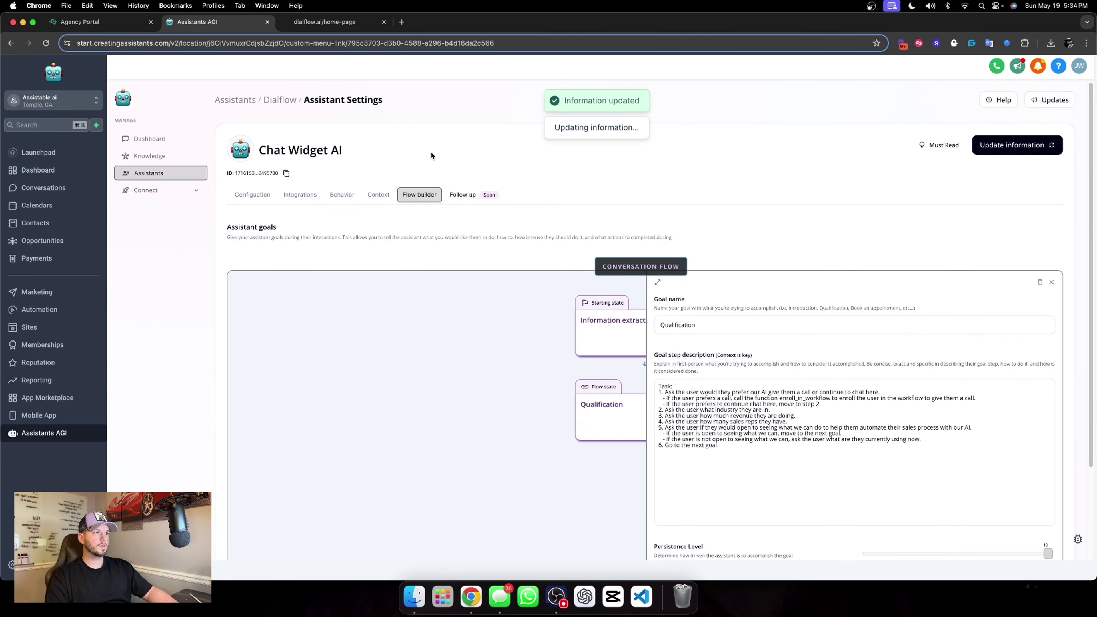
pyautogui.click(224, 100)
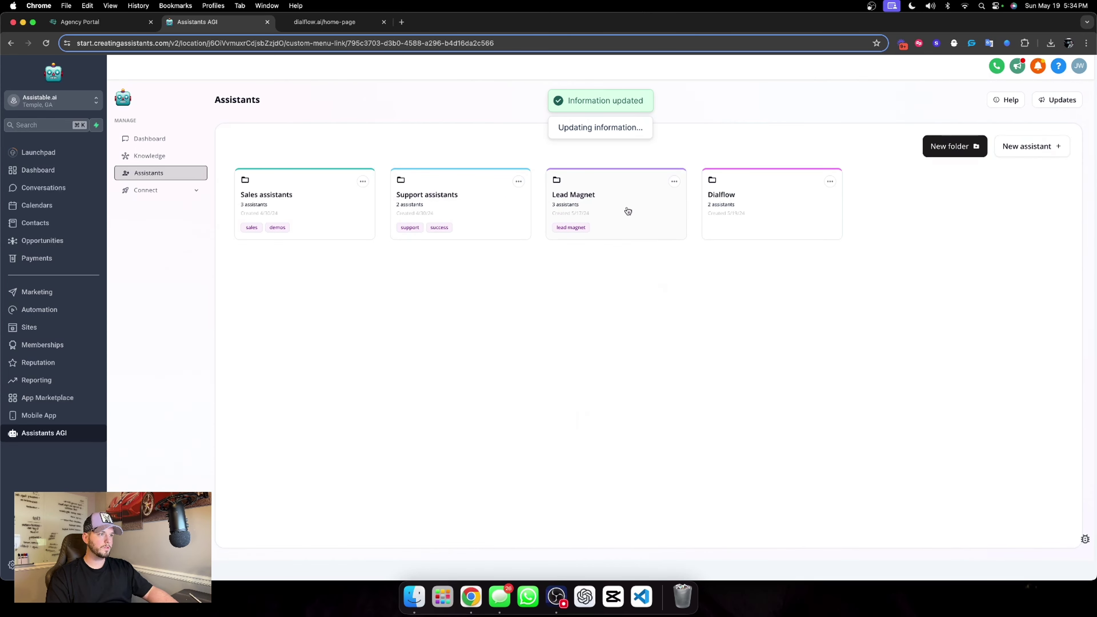
pyautogui.click(576, 203)
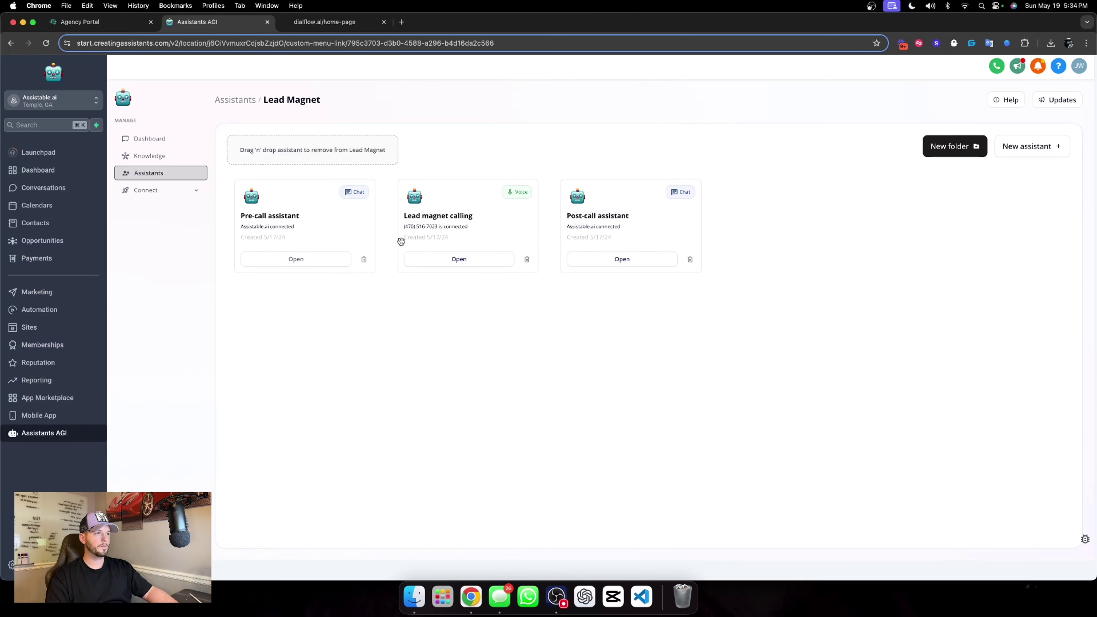
pyautogui.click(307, 262)
pyautogui.click(402, 195)
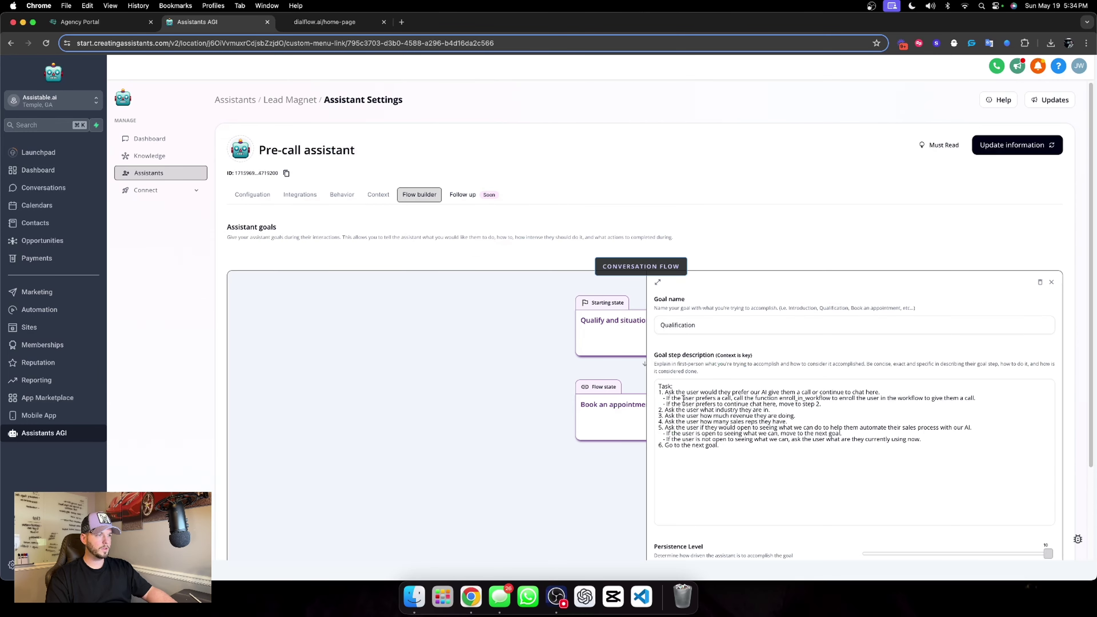
pyautogui.click(618, 407)
pyautogui.moveTo(657, 383); pyautogui.dragTo(904, 450)
pyautogui.press('cmd+c')
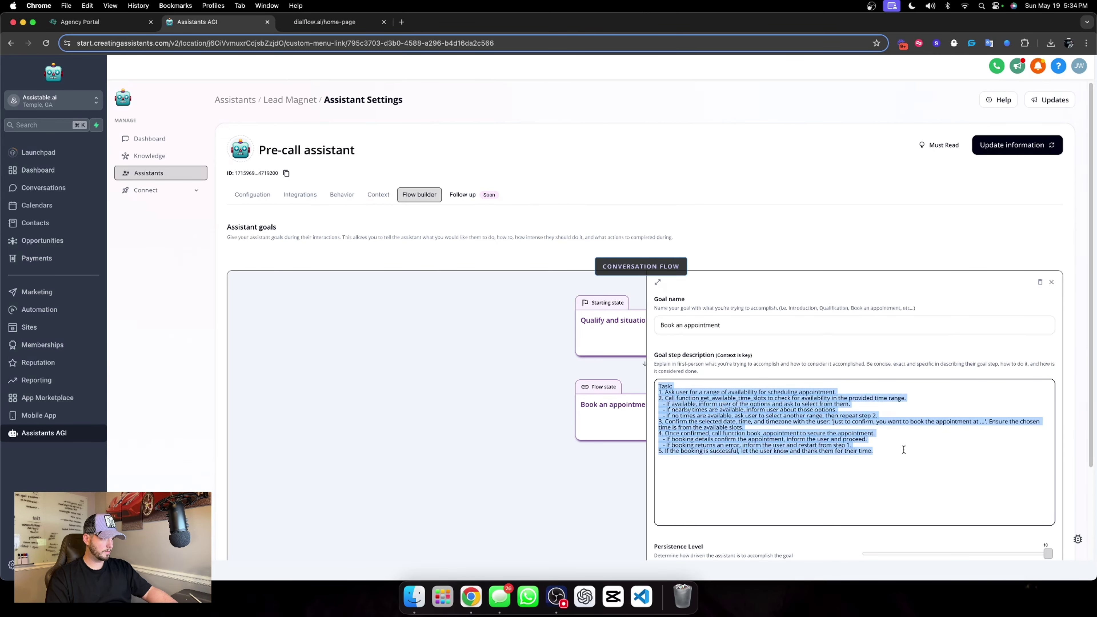
# Return to the Dialflow folder's Chat Widget AI conversation flow with the goal panel closed.
pyautogui.click(235, 100)
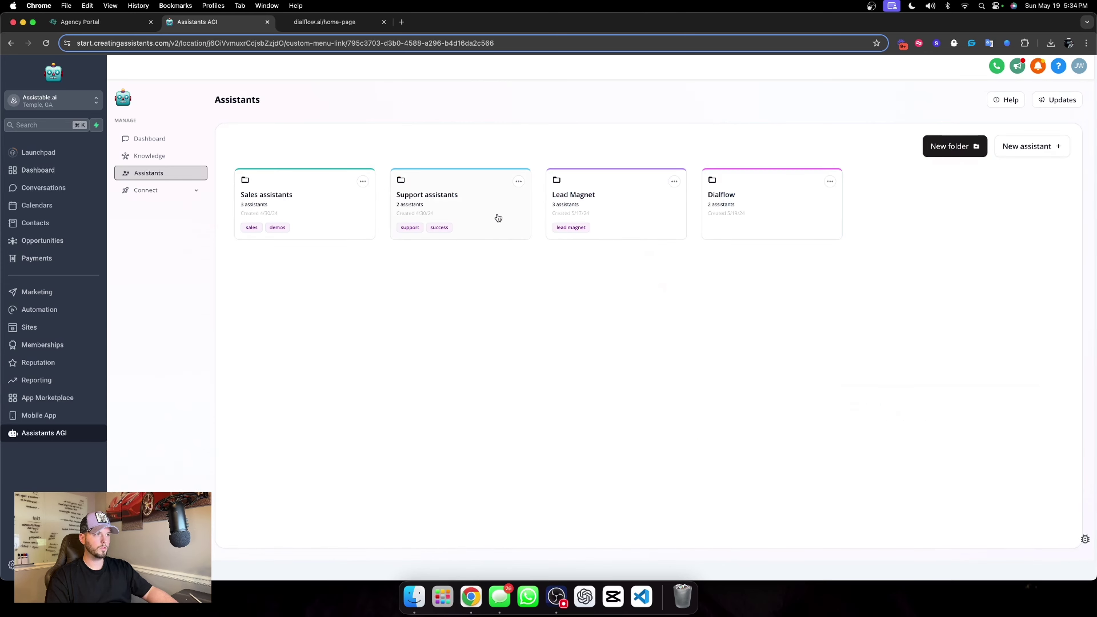
pyautogui.click(754, 231)
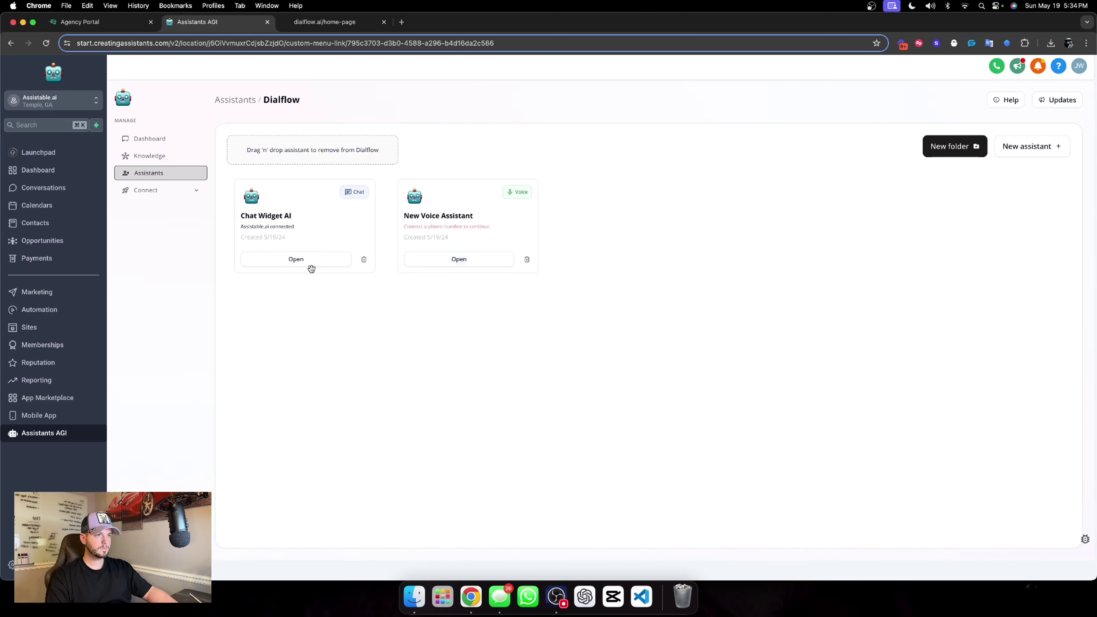
pyautogui.click(297, 260)
pyautogui.click(402, 195)
pyautogui.scroll(-3, 486, 242)
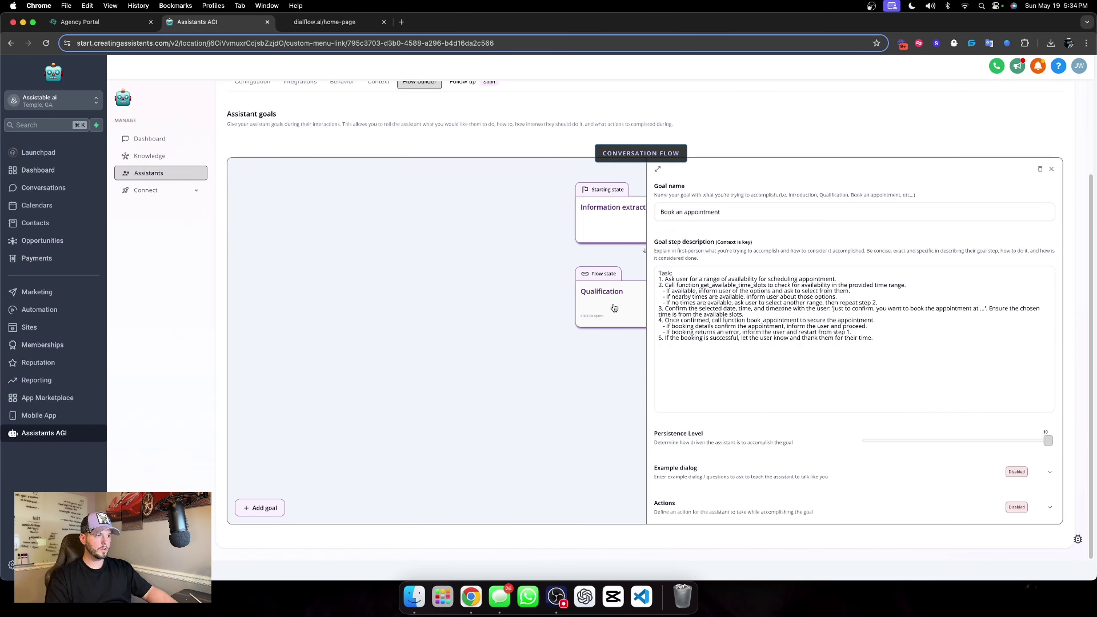
pyautogui.click(1052, 169)
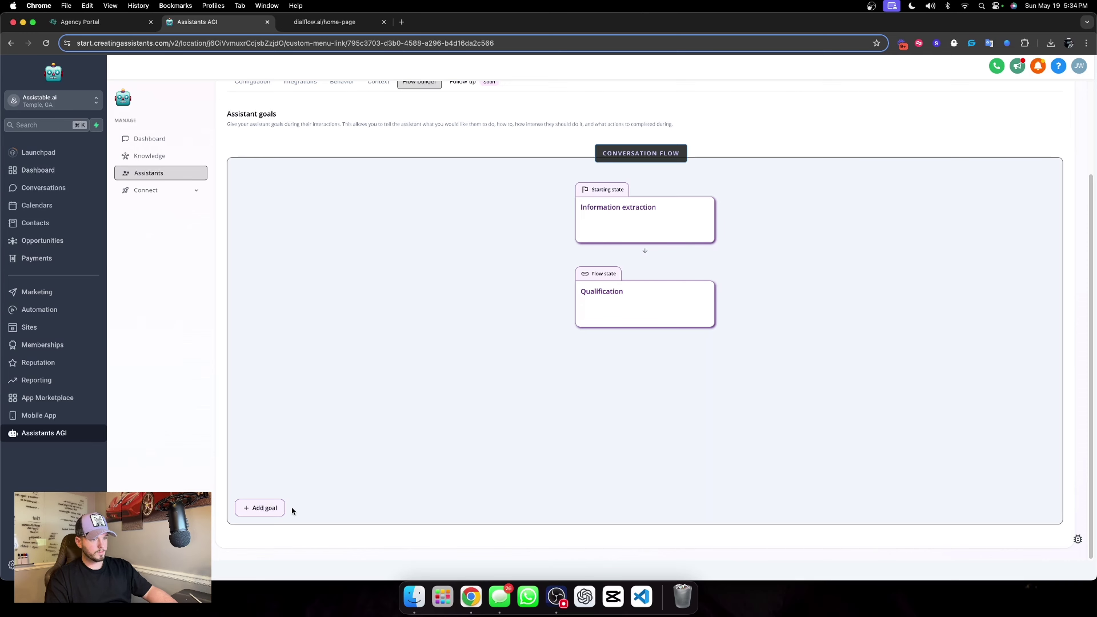
# Add a third goal named 'Book an appointment' with the pasted booking task steps.
pyautogui.click(263, 507)
pyautogui.click(623, 400)
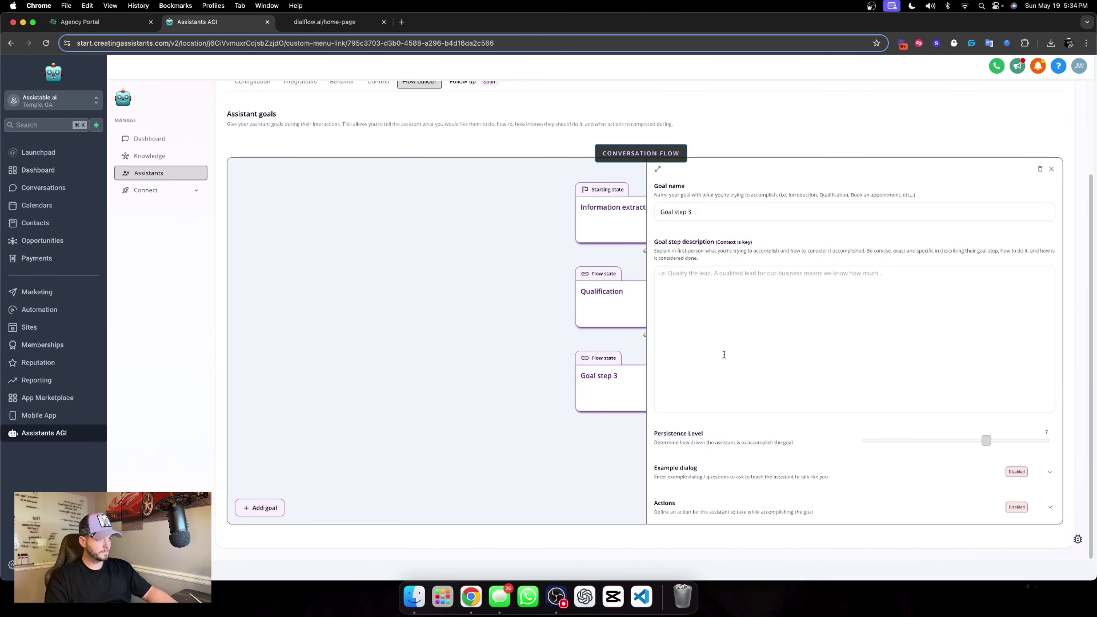
pyautogui.tripleClick(750, 216)
pyautogui.write('Book an')
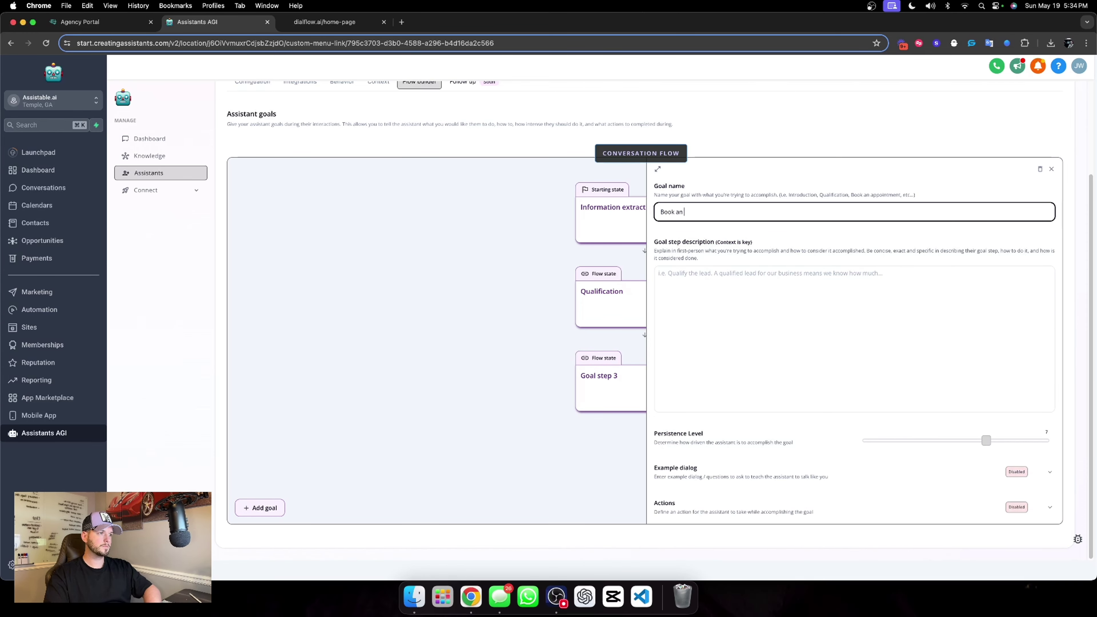
pyautogui.write(' appointment')
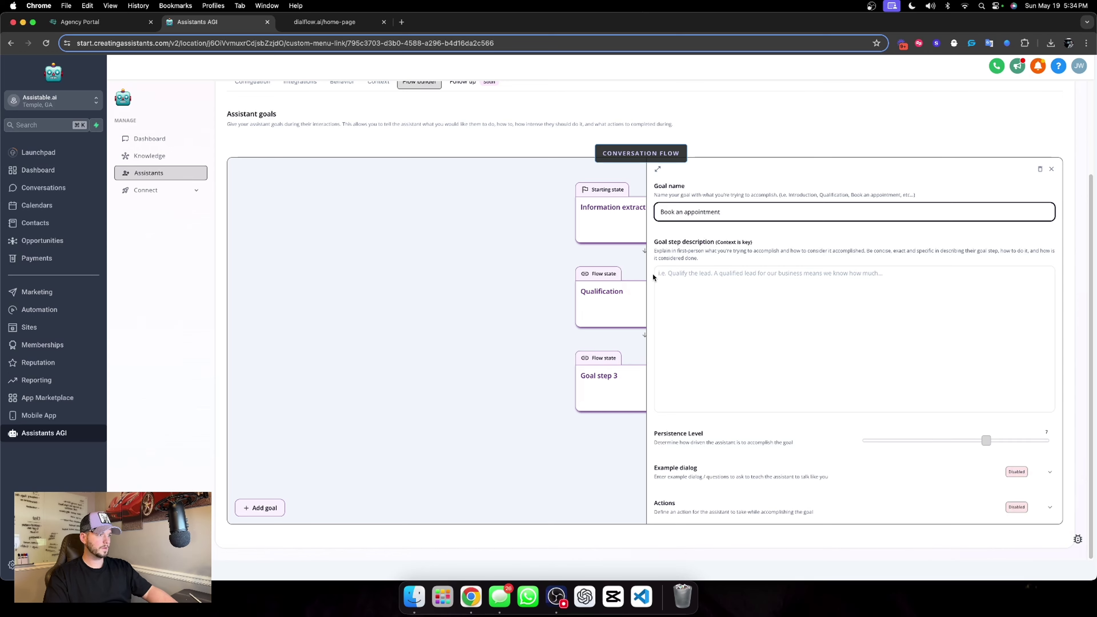
pyautogui.click(654, 276)
pyautogui.press('cmd+v')
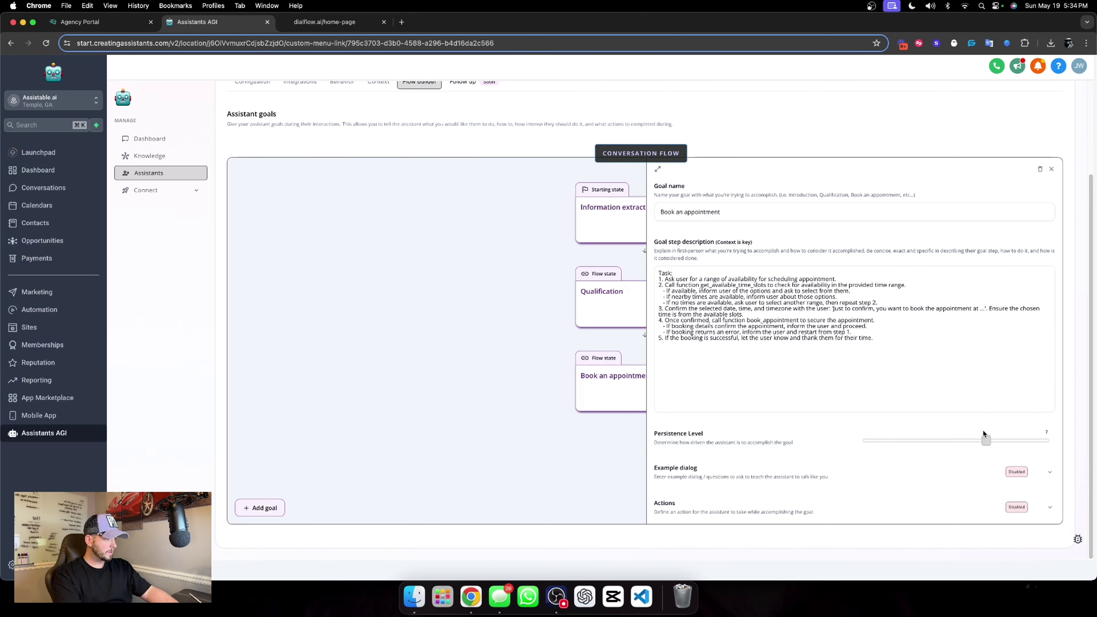
# Set the Book an appointment goal's persistence to 10 and save the Chat Widget AI.
pyautogui.moveTo(986, 439); pyautogui.dragTo(1055, 441)
pyautogui.scroll(2, 834, 415)
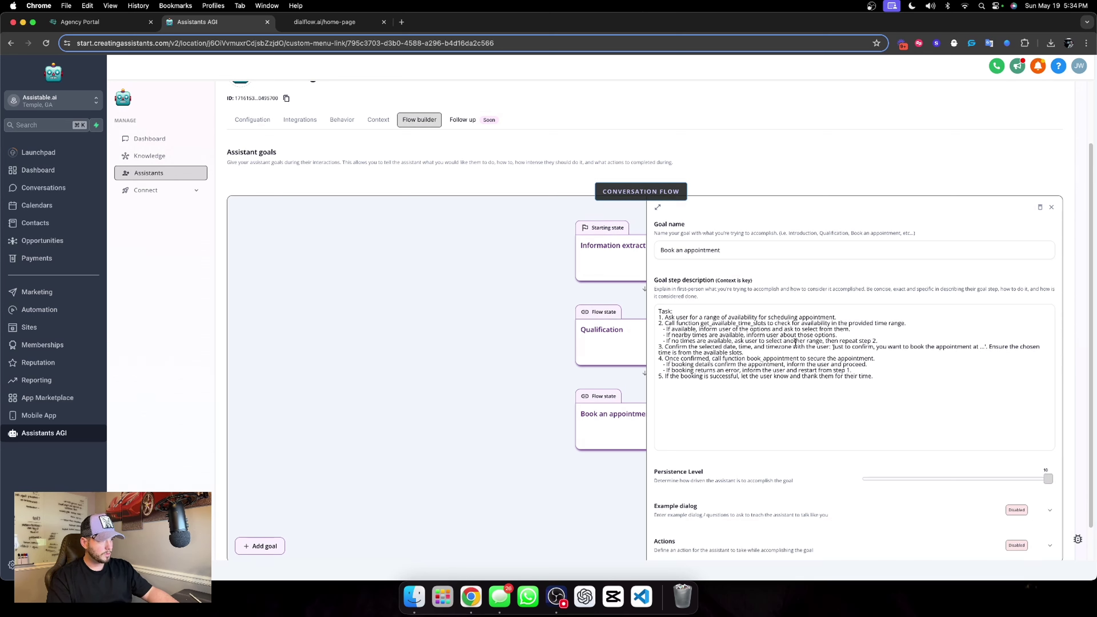
pyautogui.click(1051, 207)
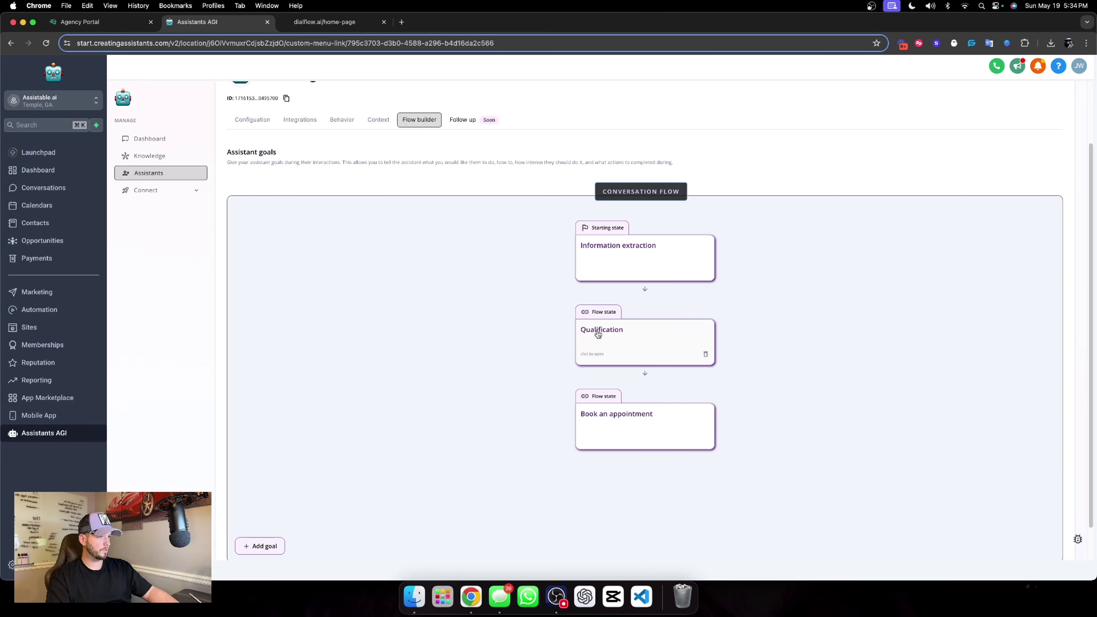
pyautogui.scroll(2, 720, 300)
pyautogui.click(989, 143)
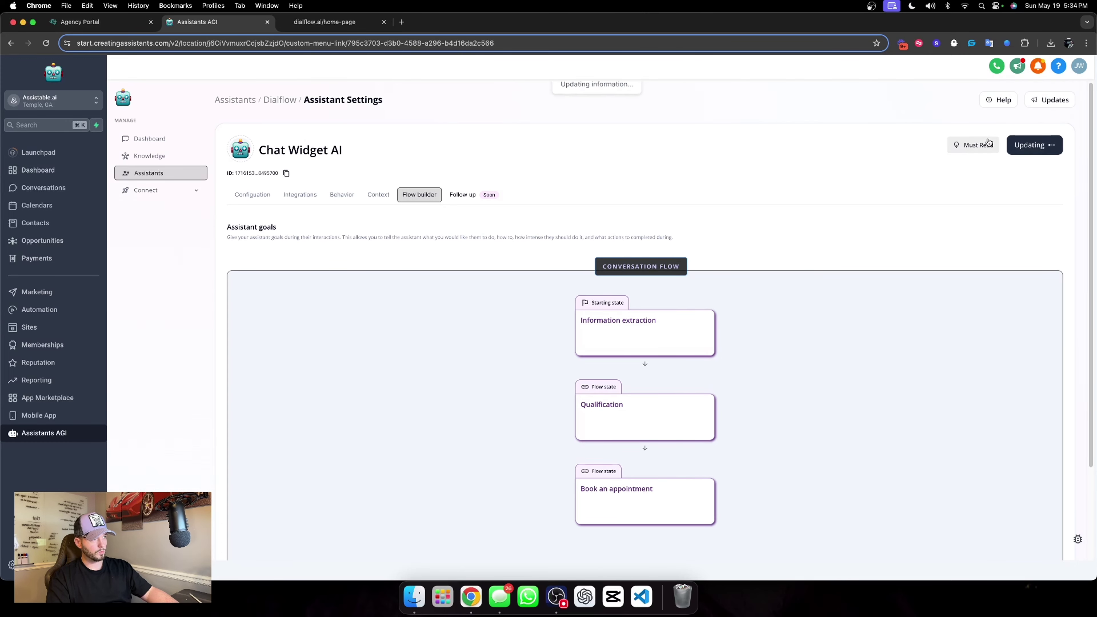
# Create a new Automation workflow folder, naming it starting with '05. Dial'.
pyautogui.click(77, 311)
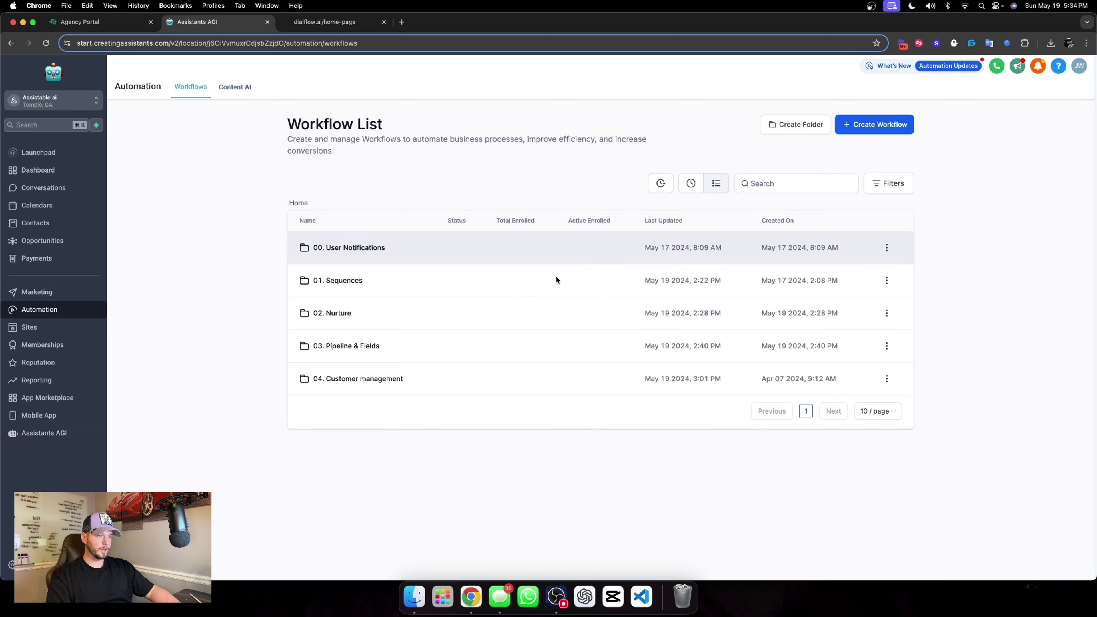
pyautogui.click(806, 126)
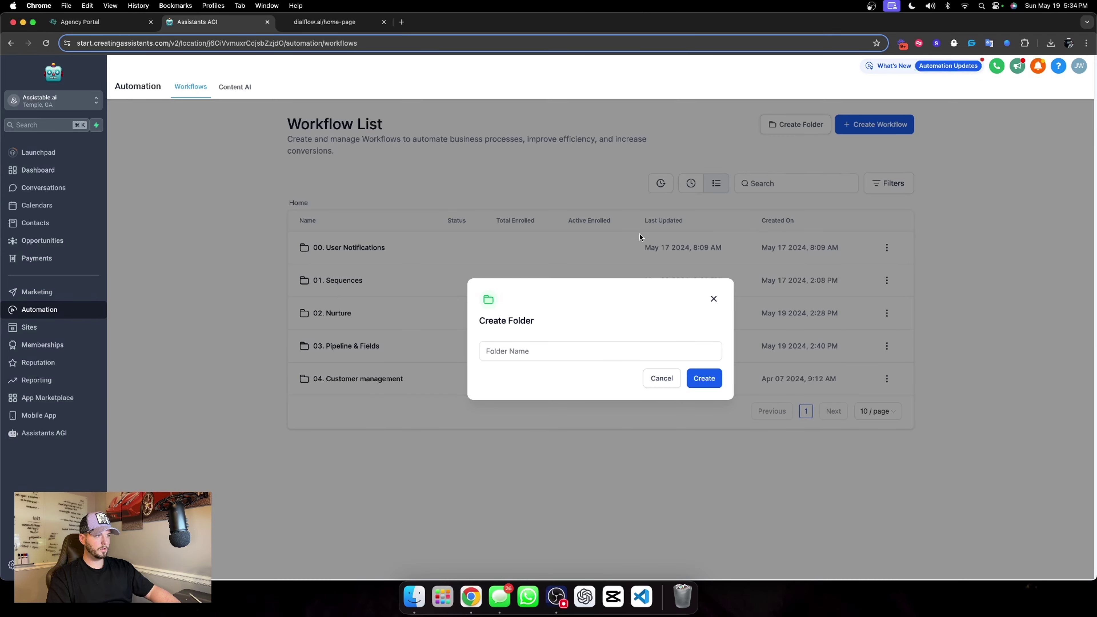
pyautogui.click(502, 351)
pyautogui.write('05. Dial')
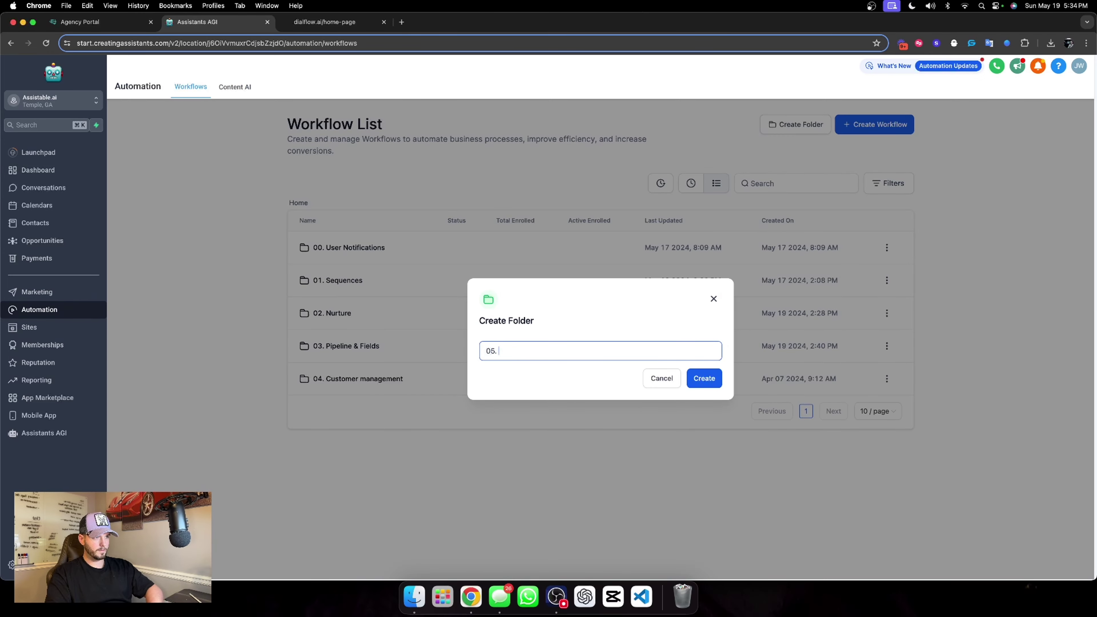
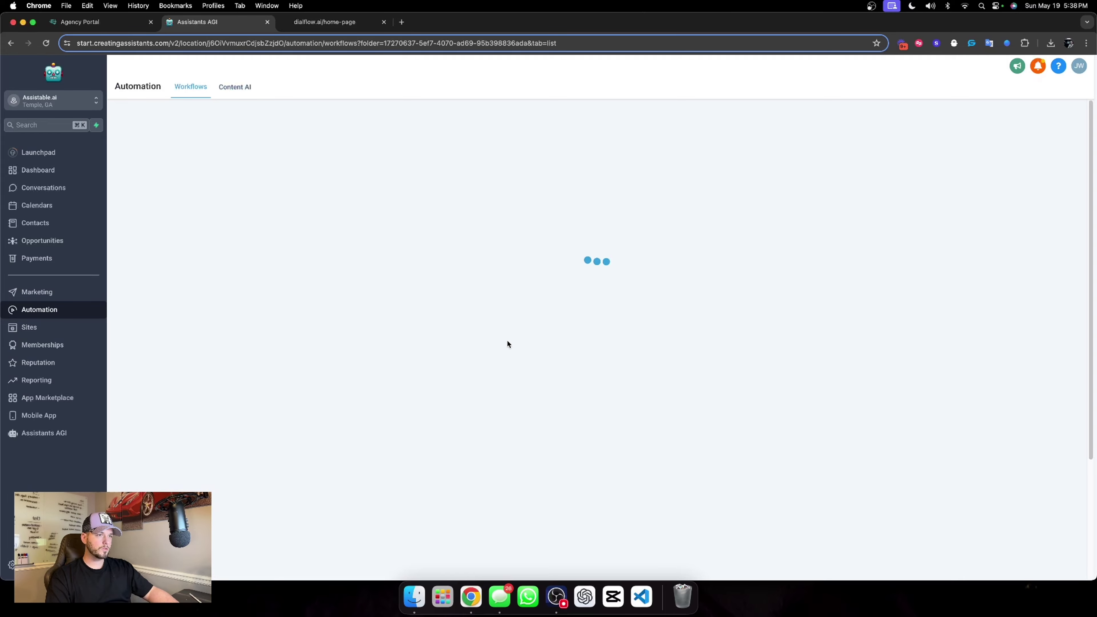
# In the 04. Chat collected phone number workflow, rename the trigger to end with 'phone'.
pyautogui.click(375, 350)
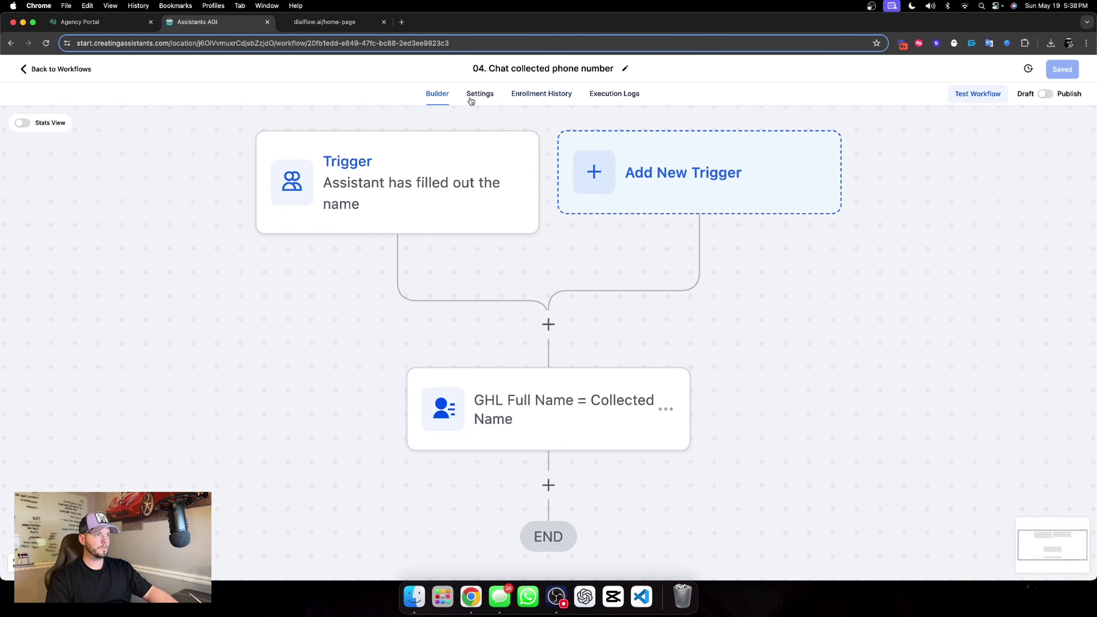
pyautogui.click(462, 173)
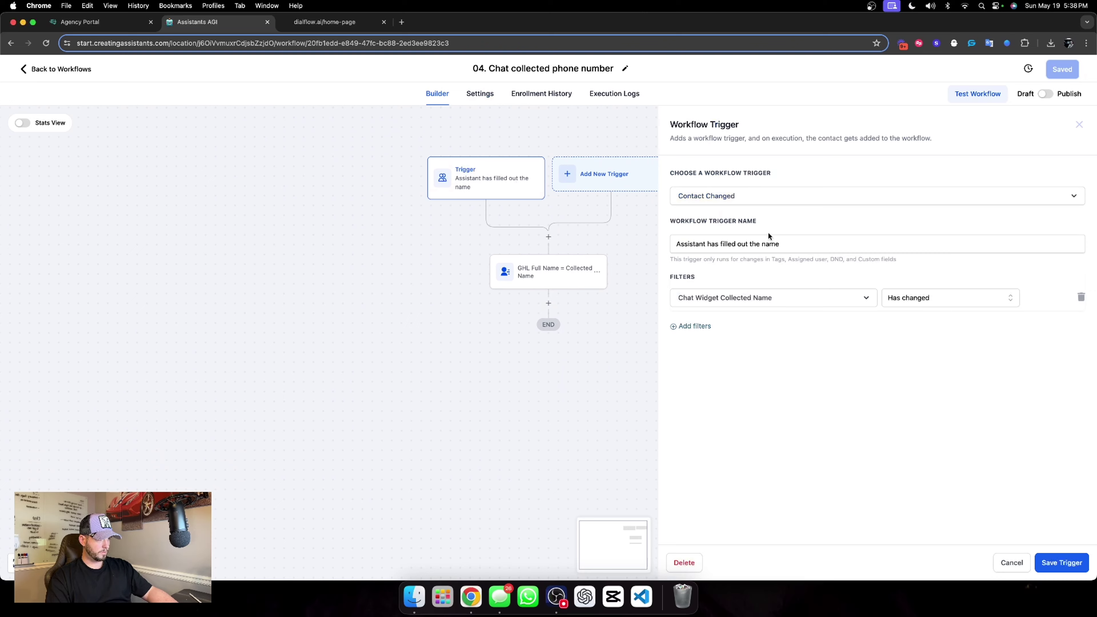
pyautogui.moveTo(781, 244); pyautogui.dragTo(763, 244)
pyautogui.write('pho')
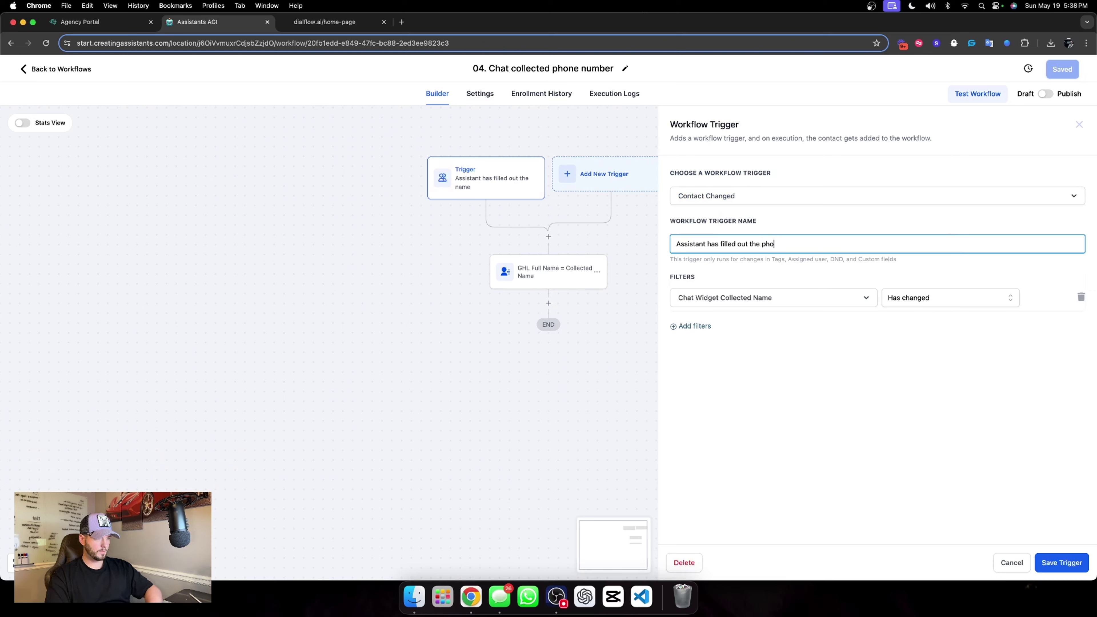
pyautogui.write('ne')
# Filter the trigger on Chat Widget Collected Phone Number 'Has changed' and save it.
pyautogui.click(765, 298)
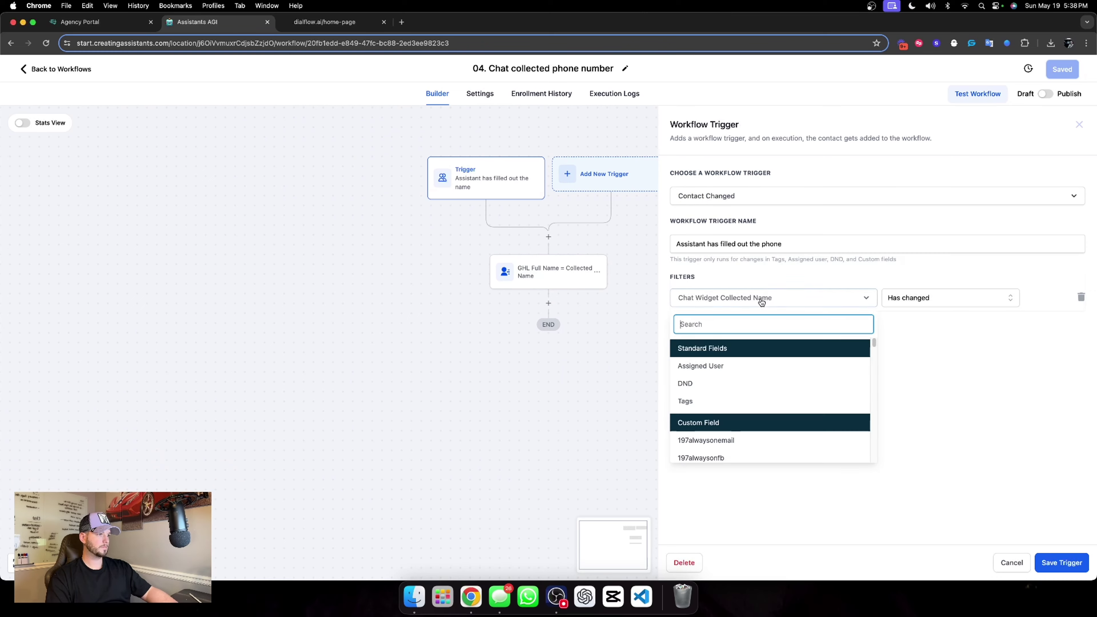
pyautogui.scroll(-3, 764, 366)
pyautogui.write('chat')
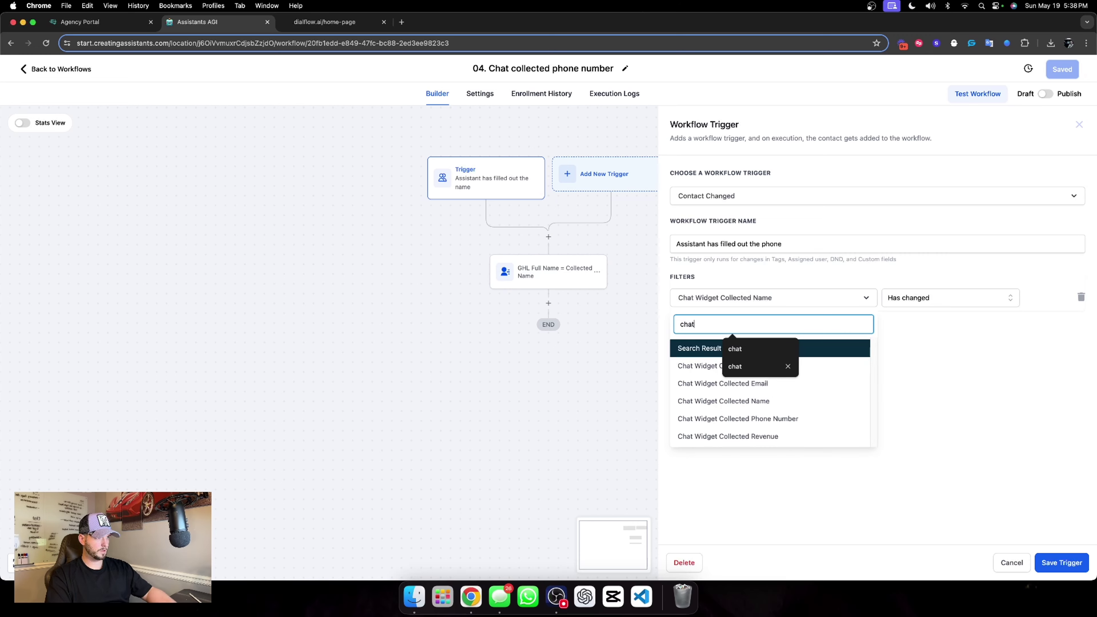
pyautogui.click(804, 419)
pyautogui.click(936, 297)
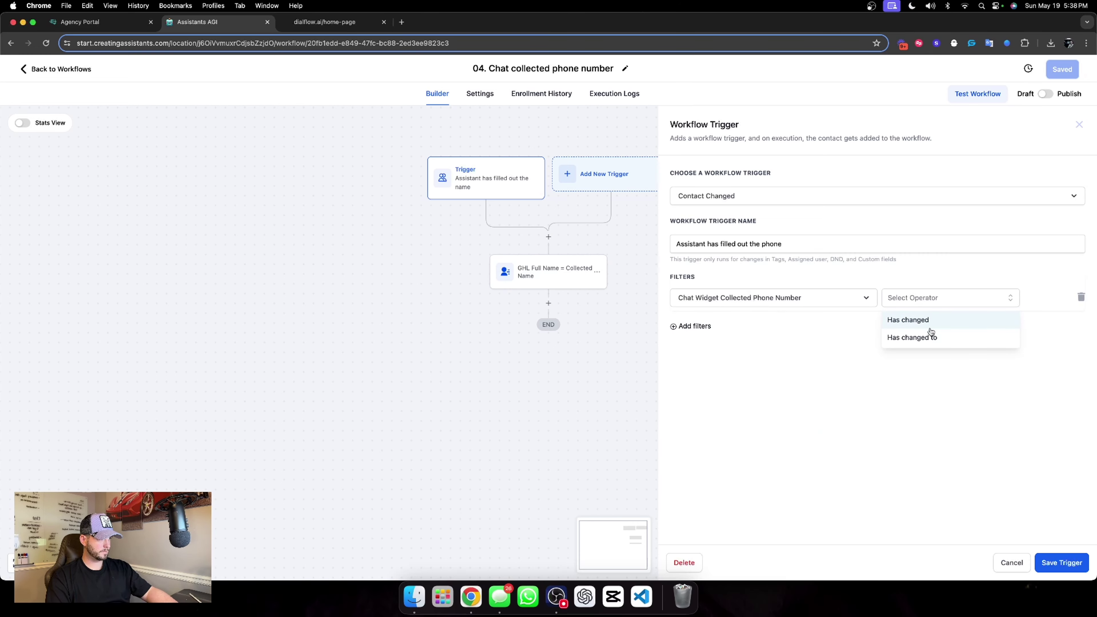
pyautogui.click(938, 322)
pyautogui.click(1067, 563)
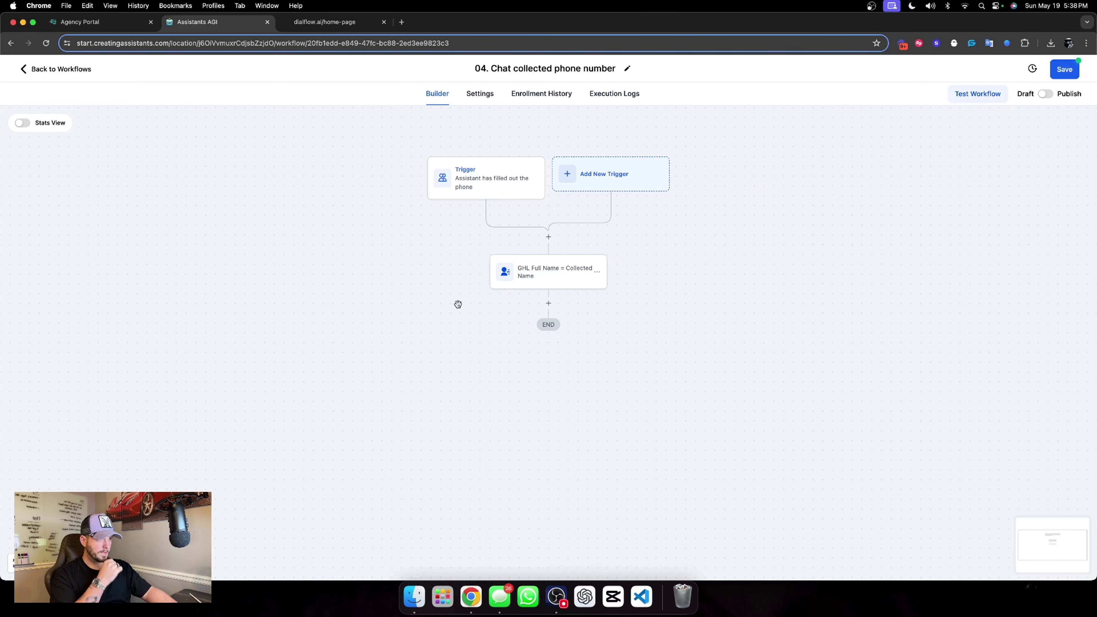
pyautogui.click(516, 277)
# Rename the contact-update action from Full Name to refer to the phone number.
pyautogui.moveTo(802, 191); pyautogui.dragTo(835, 192)
pyautogui.write('Phone Number')
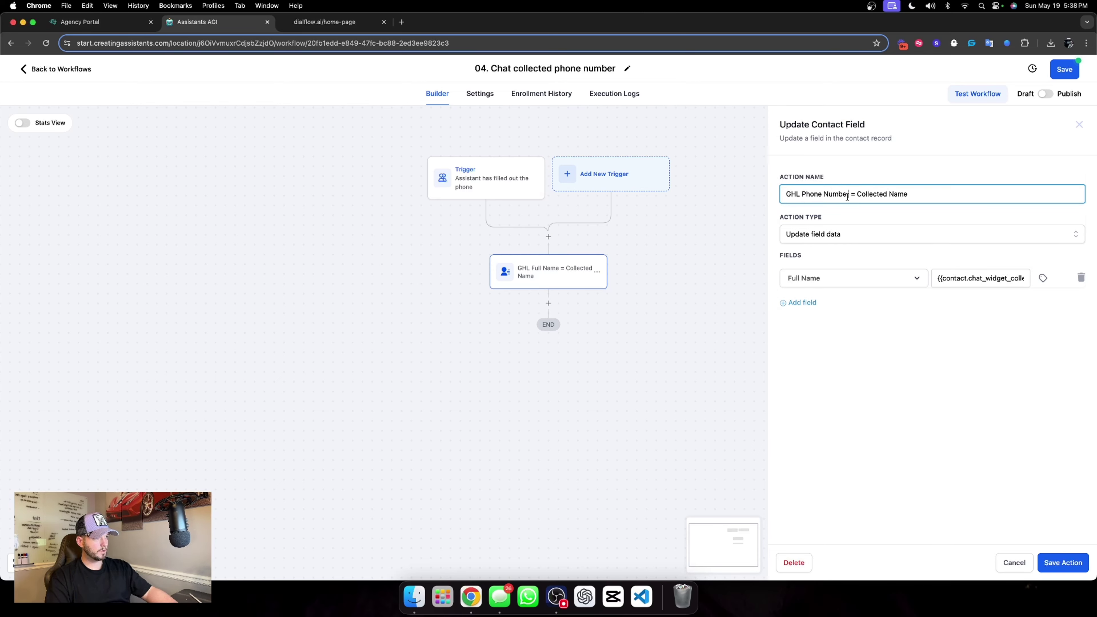
pyautogui.doubleClick(891, 194)
pyautogui.write('Phone')
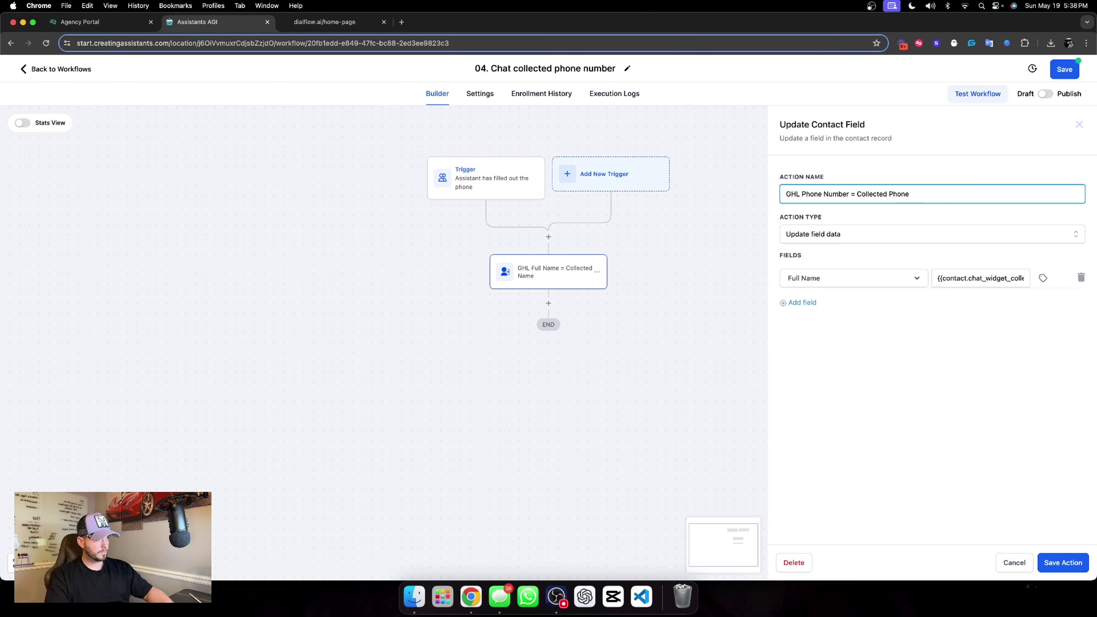
# Set the action's contact field to update to Phone.
pyautogui.tripleClick(963, 275)
pyautogui.press('BackSpace')
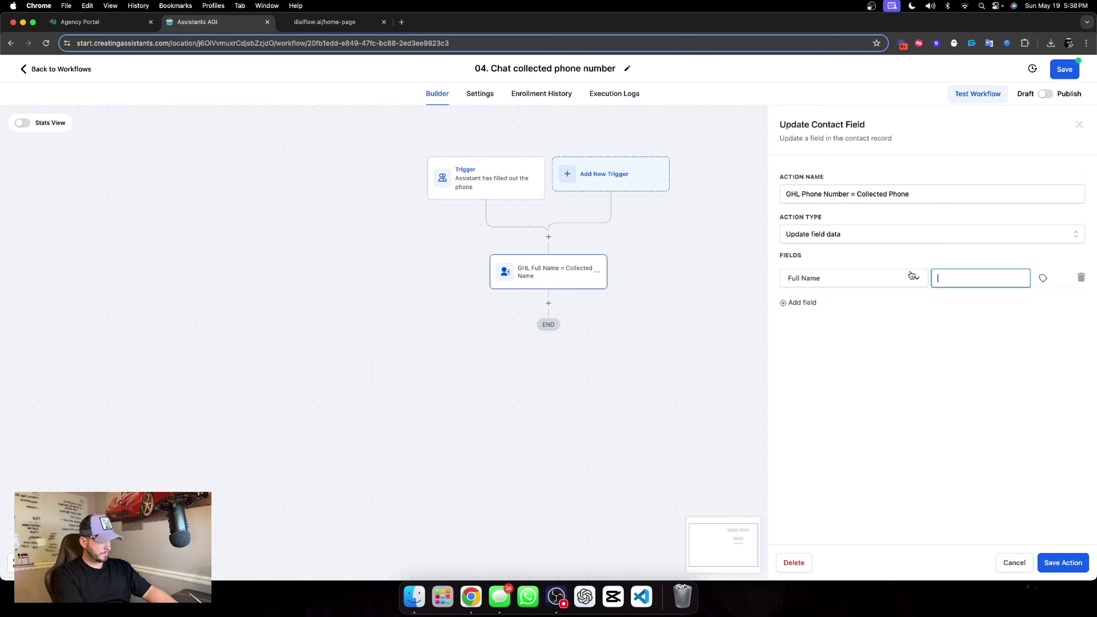
pyautogui.click(913, 278)
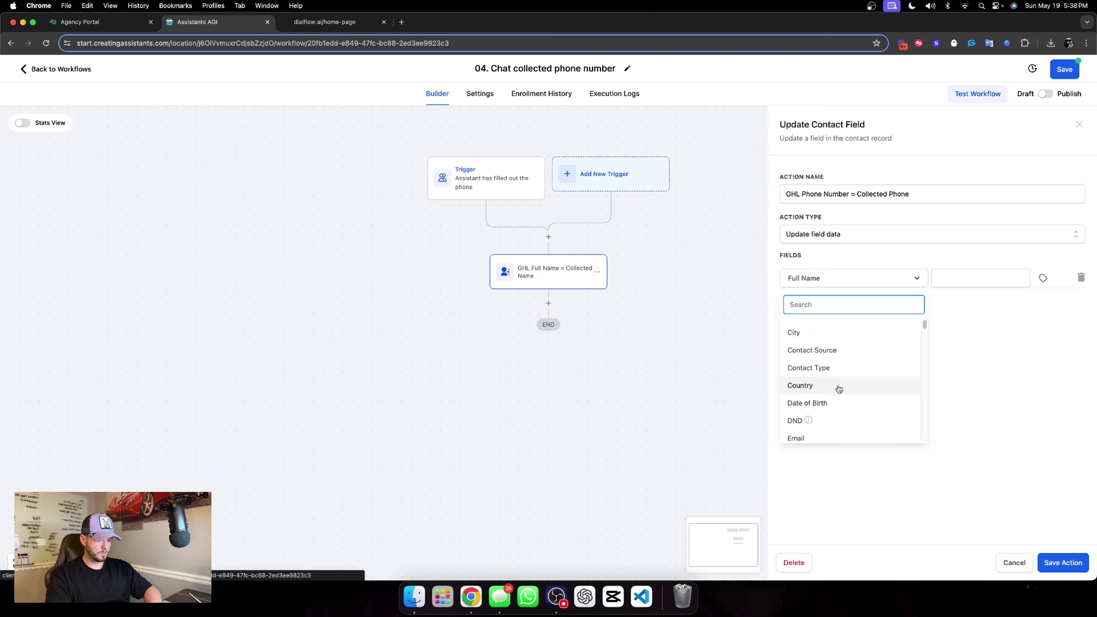
pyautogui.write('chat')
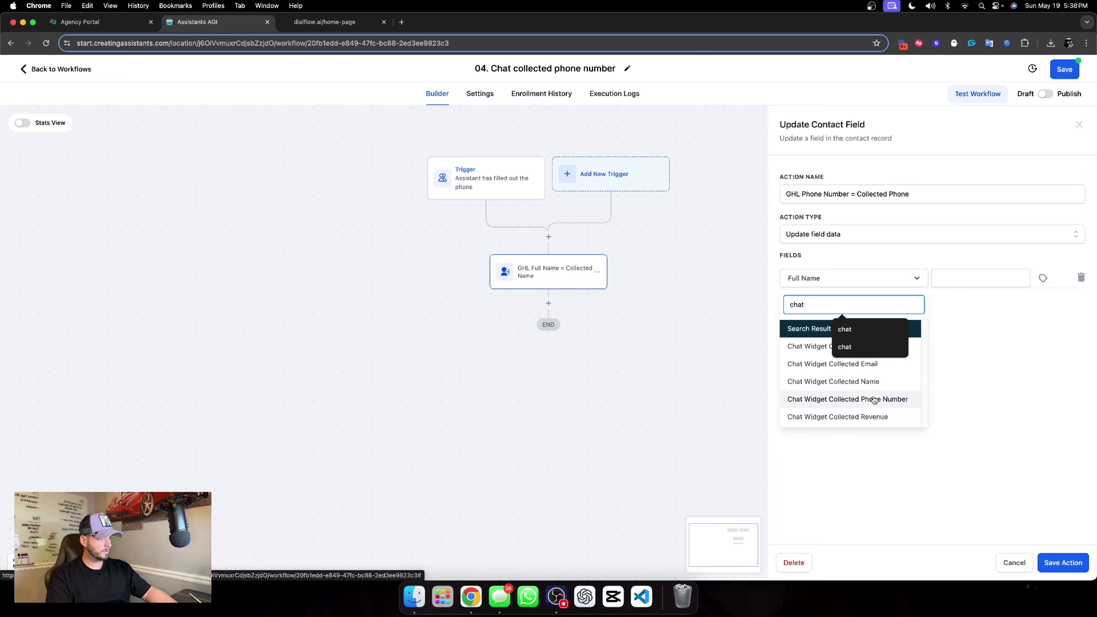
pyautogui.click(816, 279)
pyautogui.click(817, 279)
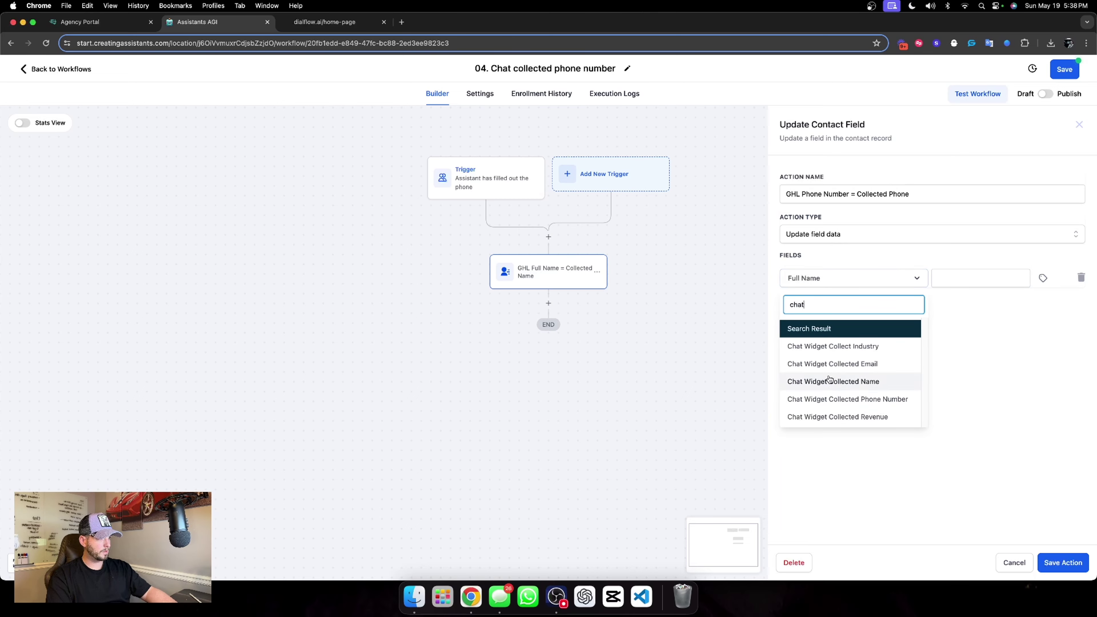
pyautogui.press('BackSpace')
pyautogui.press('BackSpace')
pyautogui.press('BackSpace')
pyautogui.press('BackSpace')
pyautogui.write('phone')
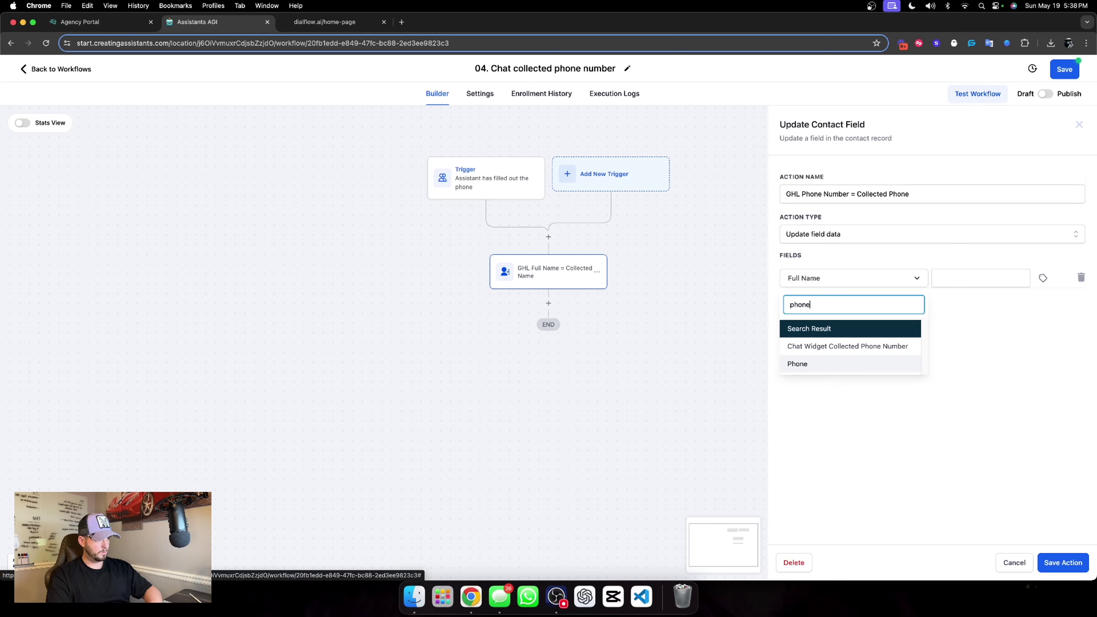
pyautogui.click(819, 364)
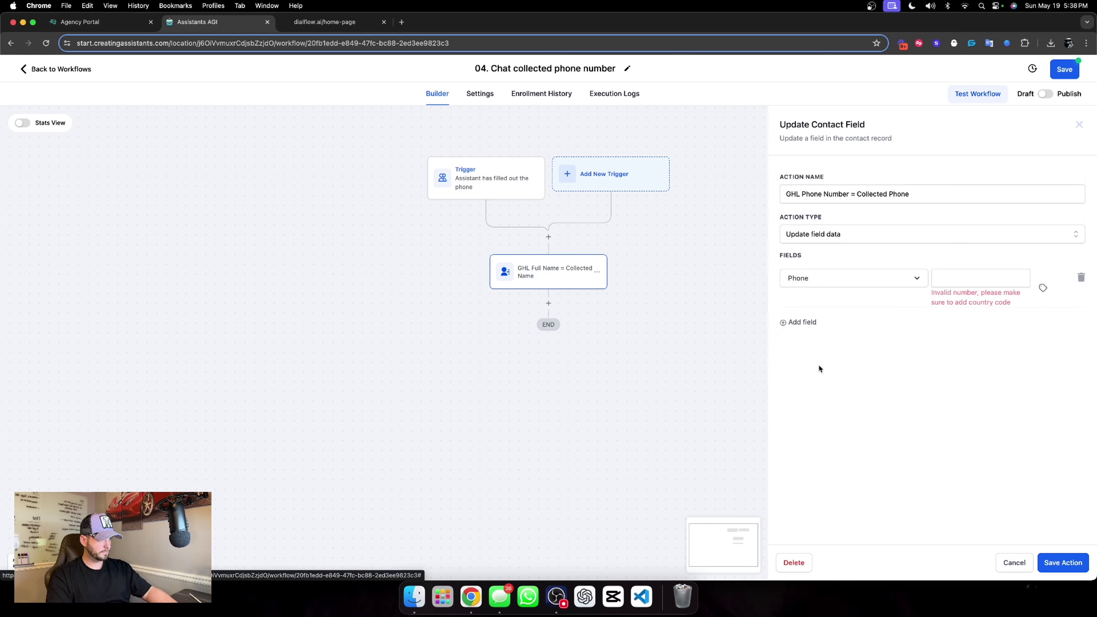
# Use the Chat Widget Collected Phone Number custom value for Phone and save the action.
pyautogui.click(1045, 287)
pyautogui.click(1041, 320)
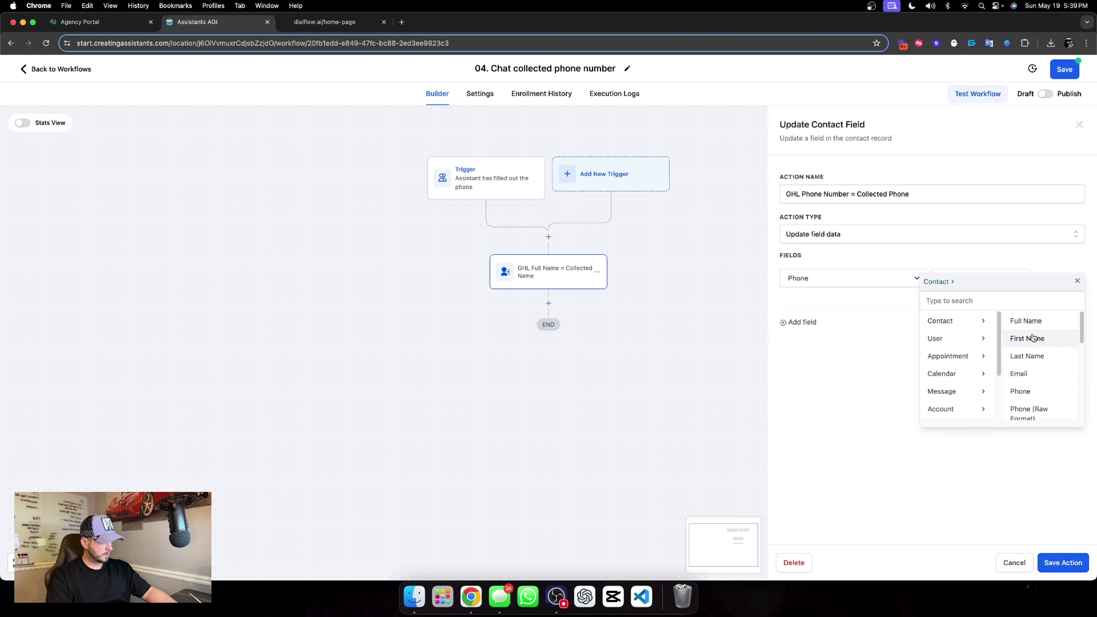
pyautogui.scroll(-10, 1033, 338)
pyautogui.click(1039, 410)
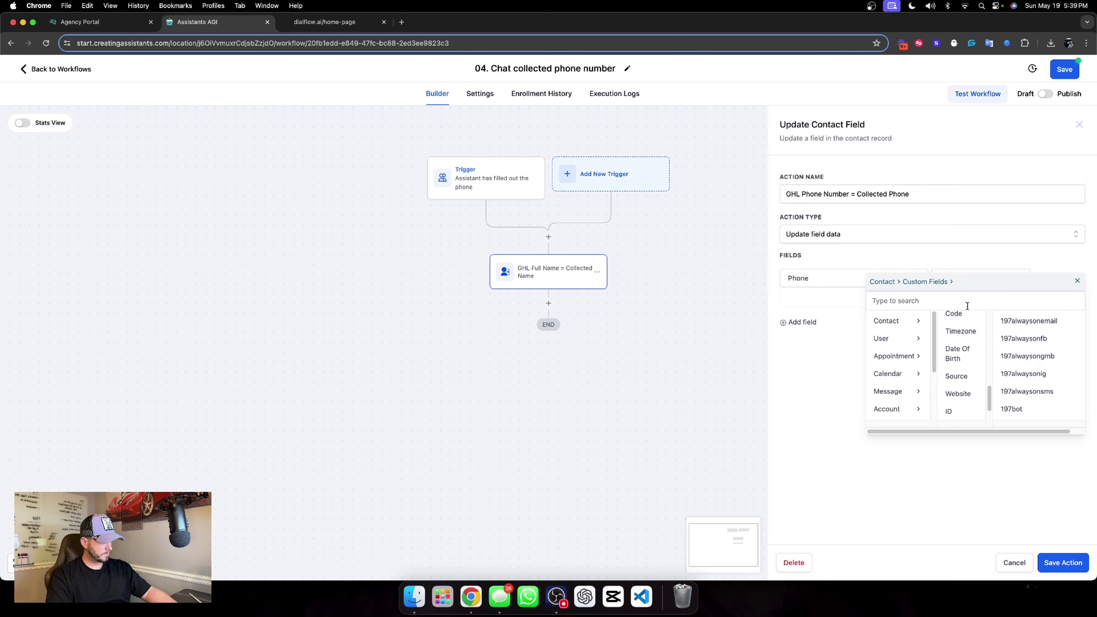
pyautogui.click(967, 304)
pyautogui.write('chat')
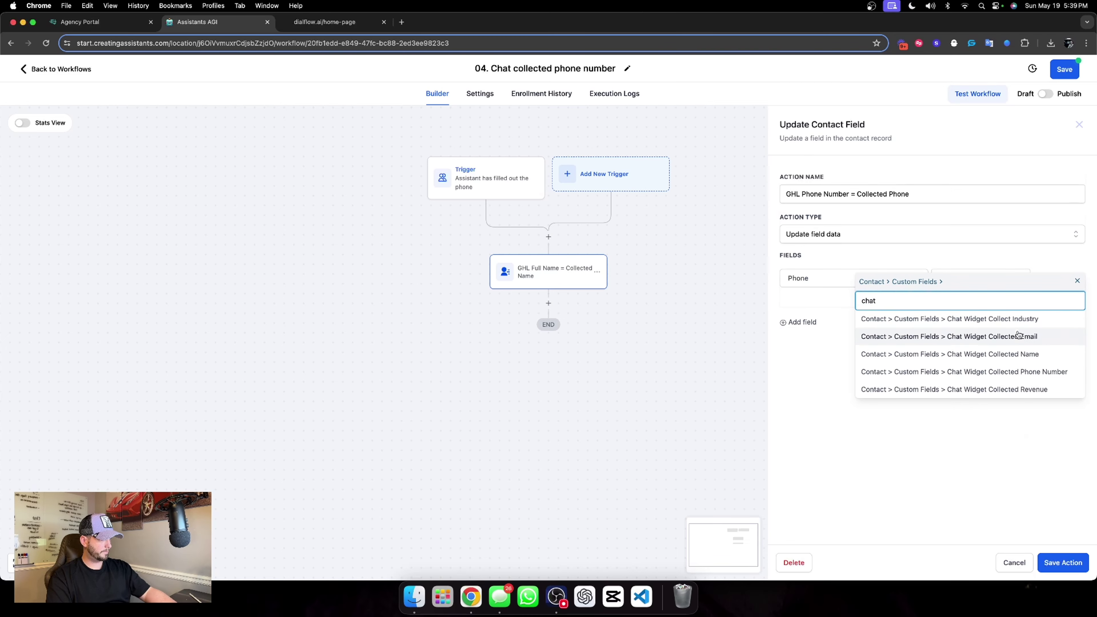
pyautogui.click(1013, 373)
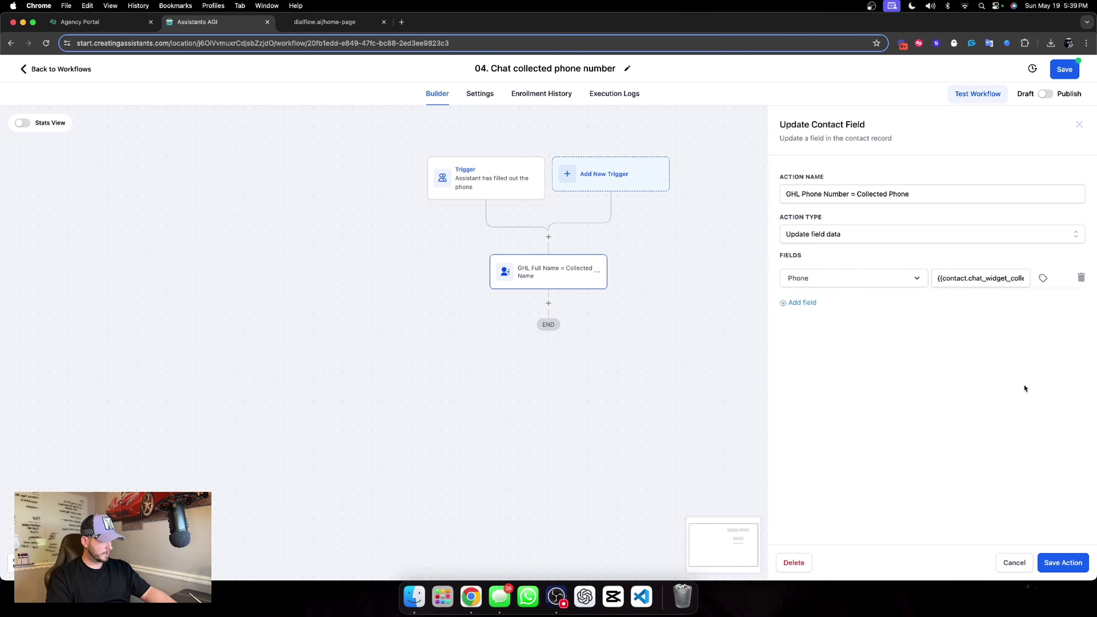
pyautogui.click(1065, 563)
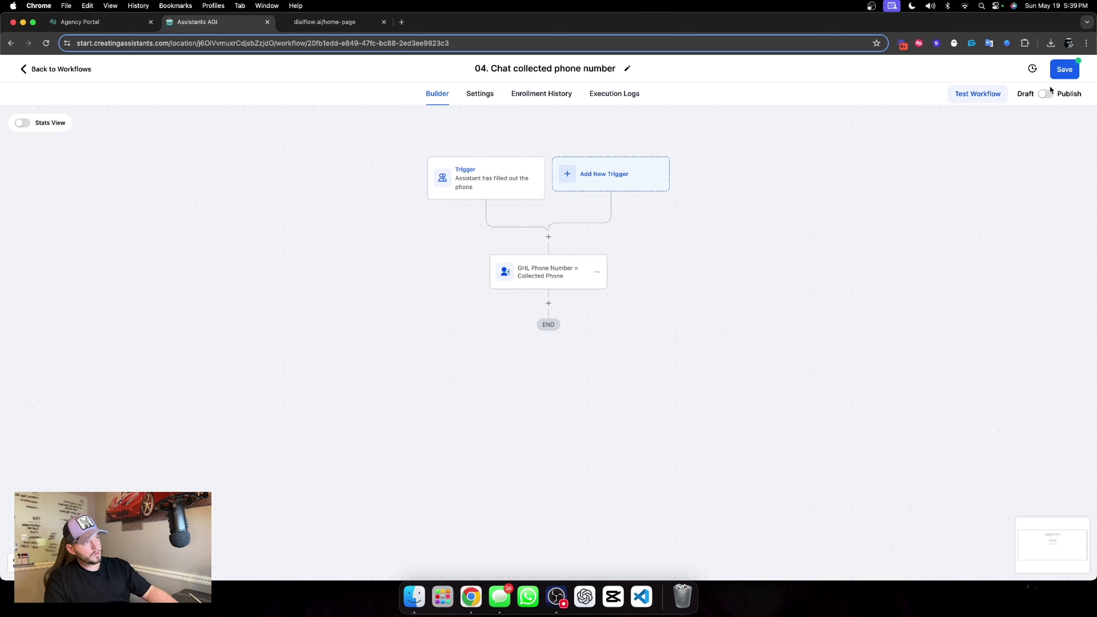
# Publish the phone workflow and go back to the workflow list.
pyautogui.click(1046, 94)
pyautogui.click(1066, 48)
pyautogui.click(904, 109)
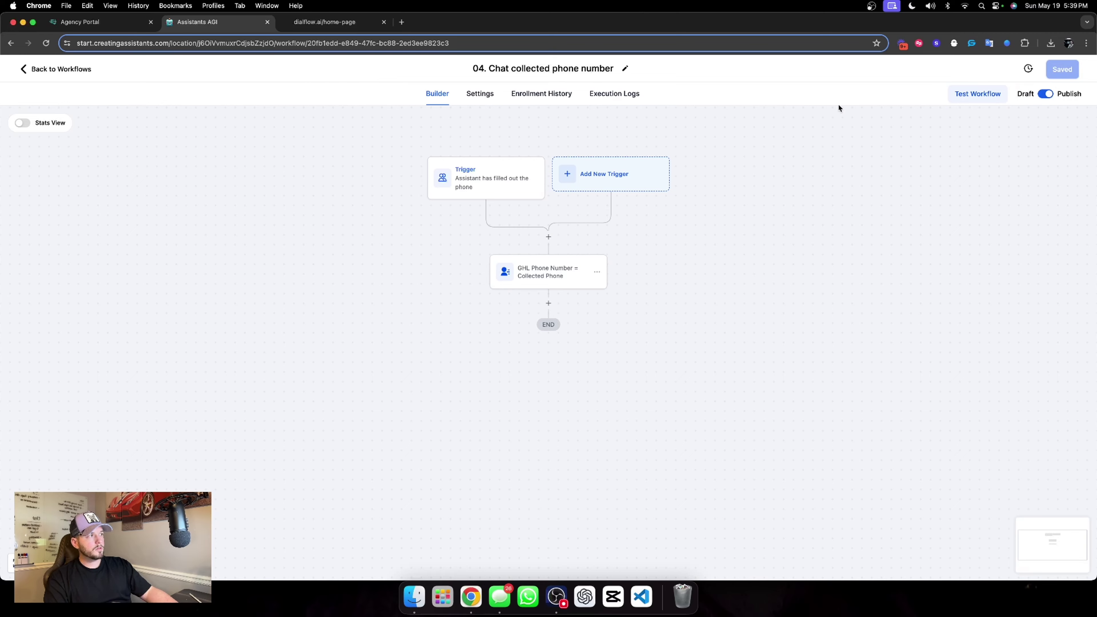
pyautogui.click(53, 68)
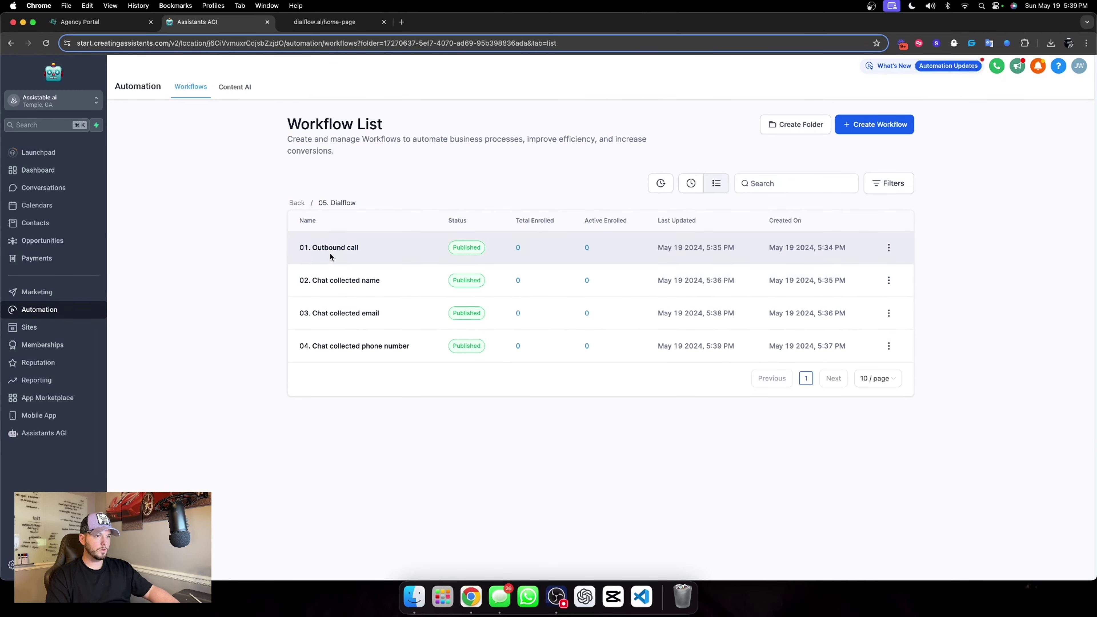
# In Dialflow's Chat Widget AI, append 'with a +1 country code' to Information extraction step 3.
pyautogui.click(44, 432)
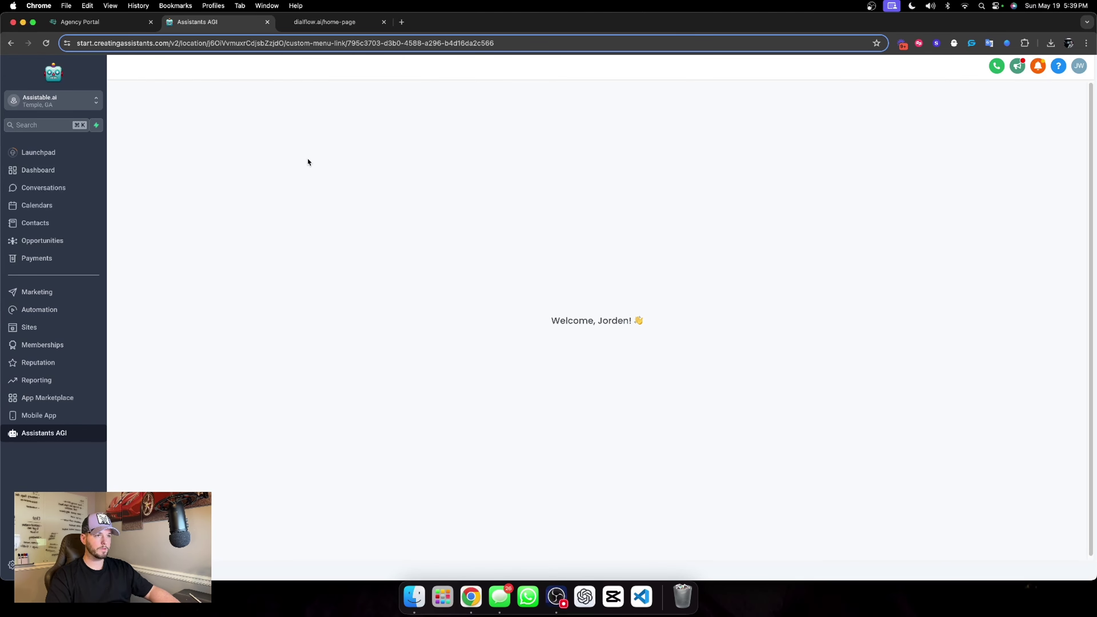
pyautogui.click(172, 174)
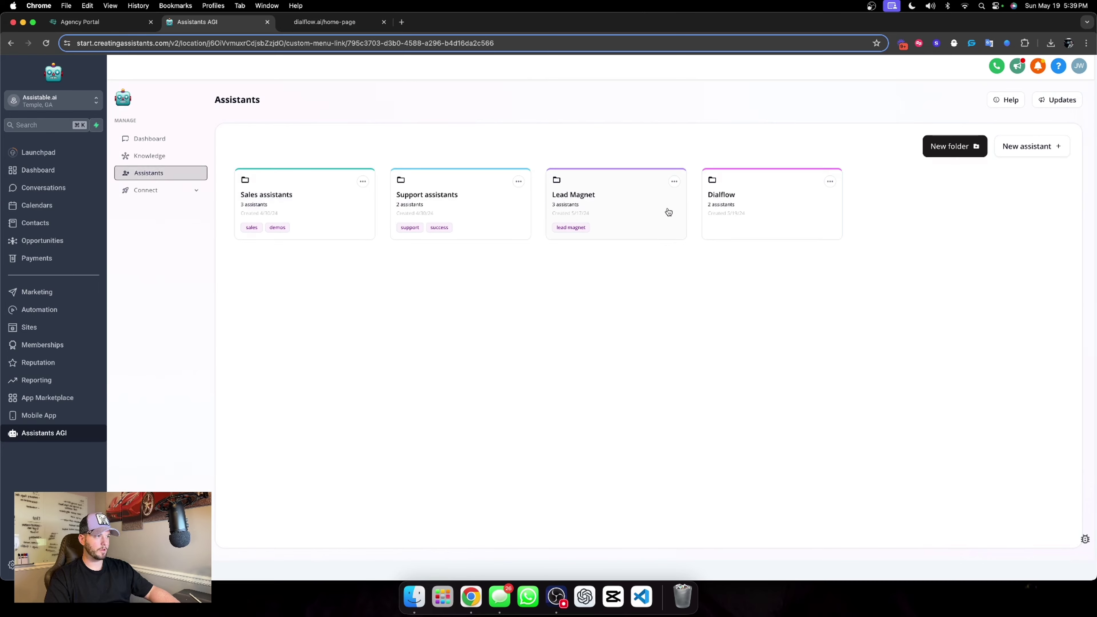
pyautogui.click(718, 204)
pyautogui.click(337, 269)
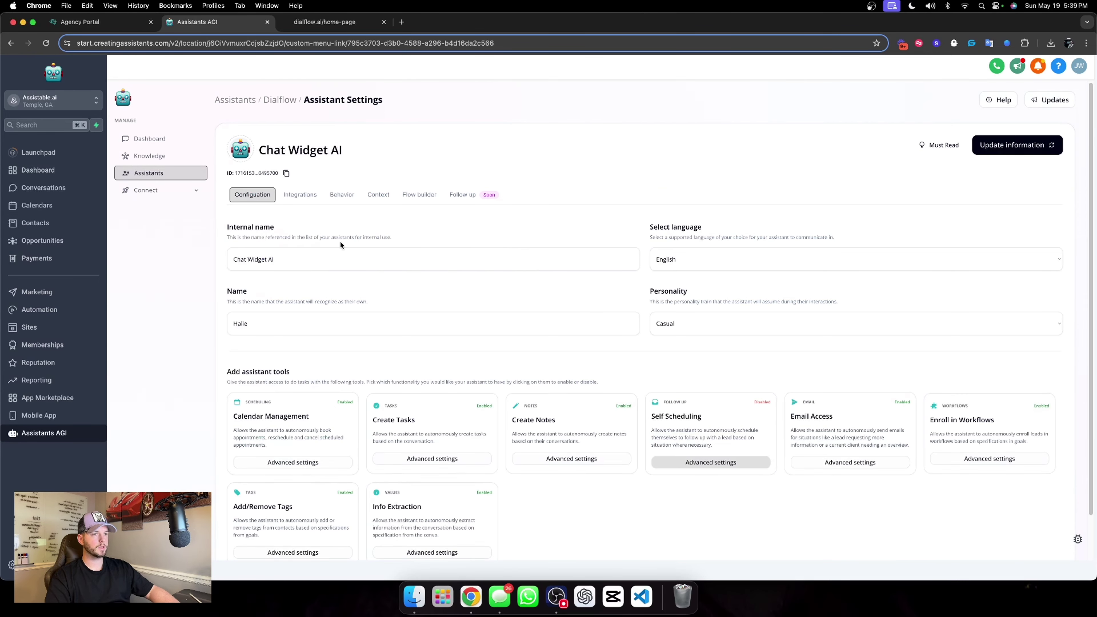
pyautogui.click(419, 195)
pyautogui.scroll(-3, 588, 268)
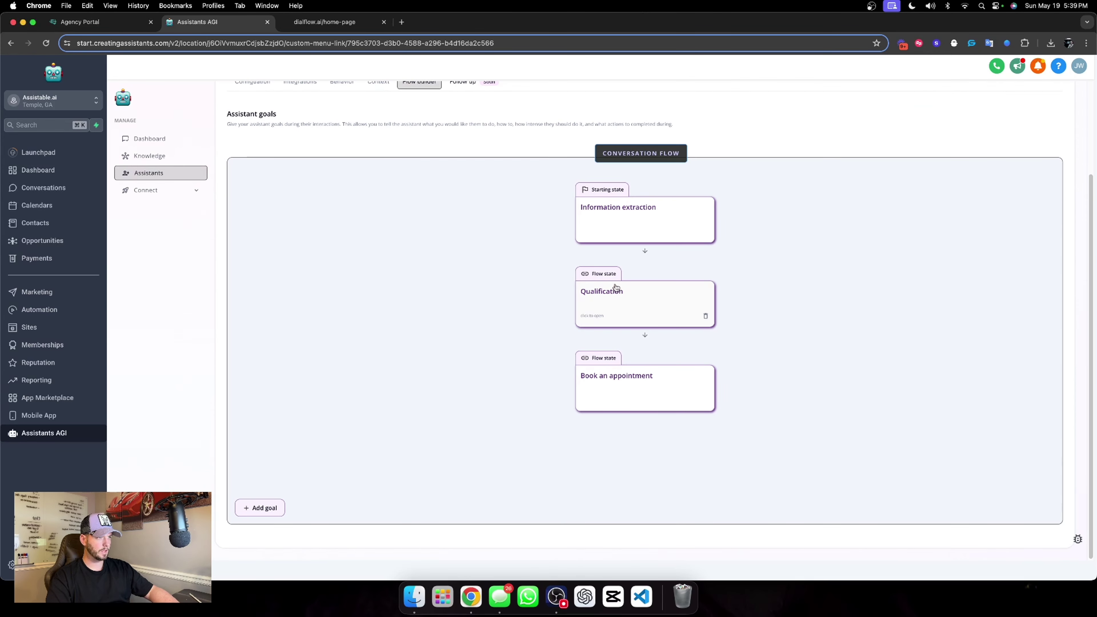
pyautogui.click(647, 227)
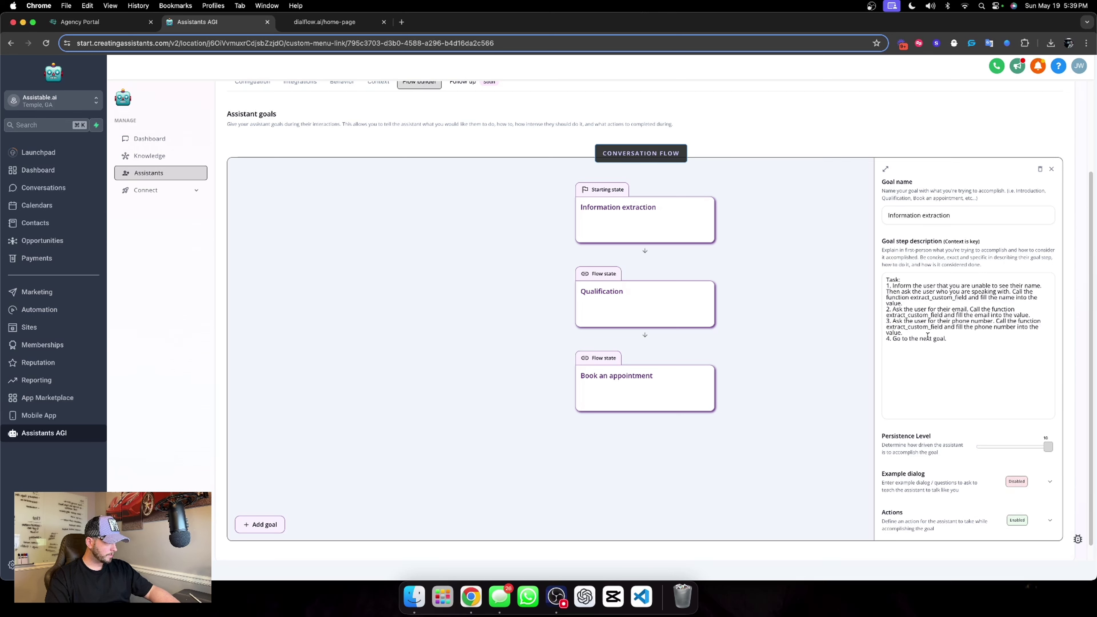
pyautogui.click(1019, 329)
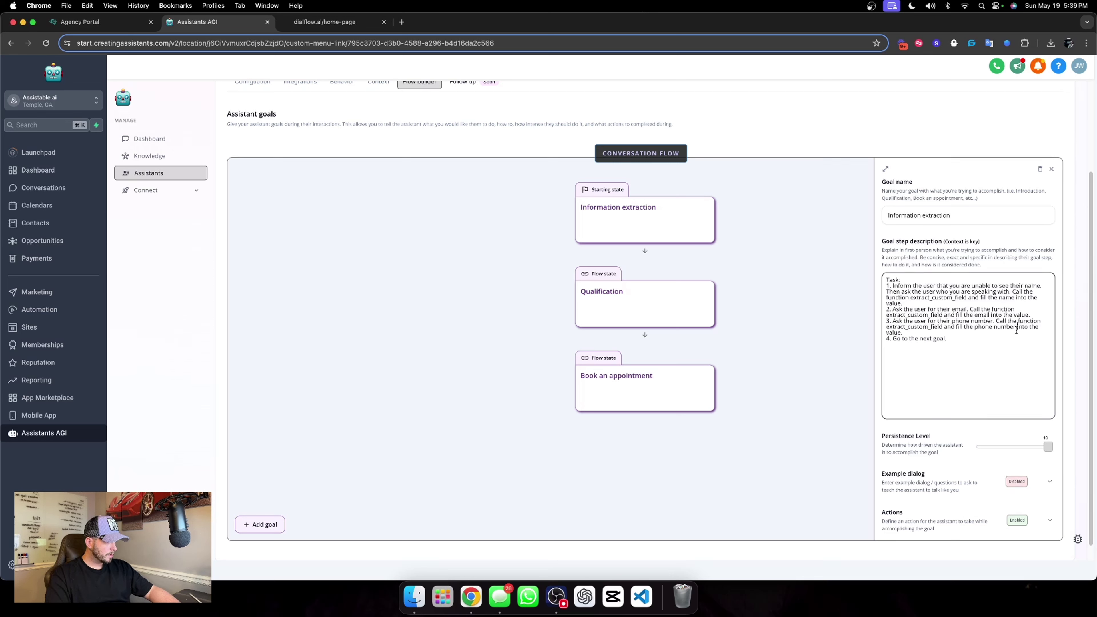
pyautogui.write('with a ')
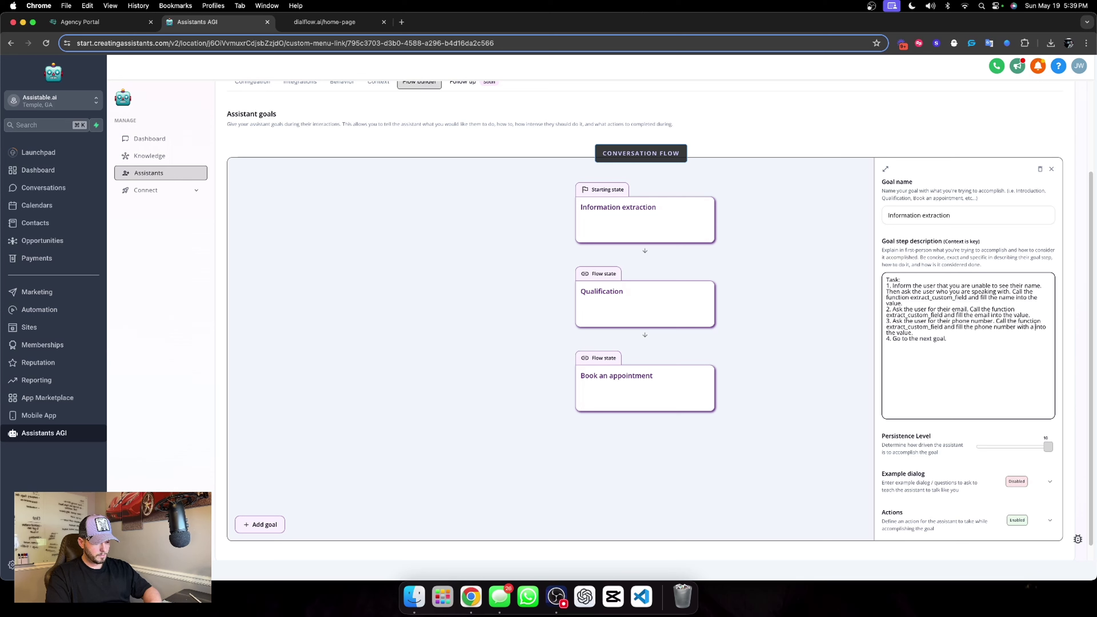
pyautogui.write('+1 count')
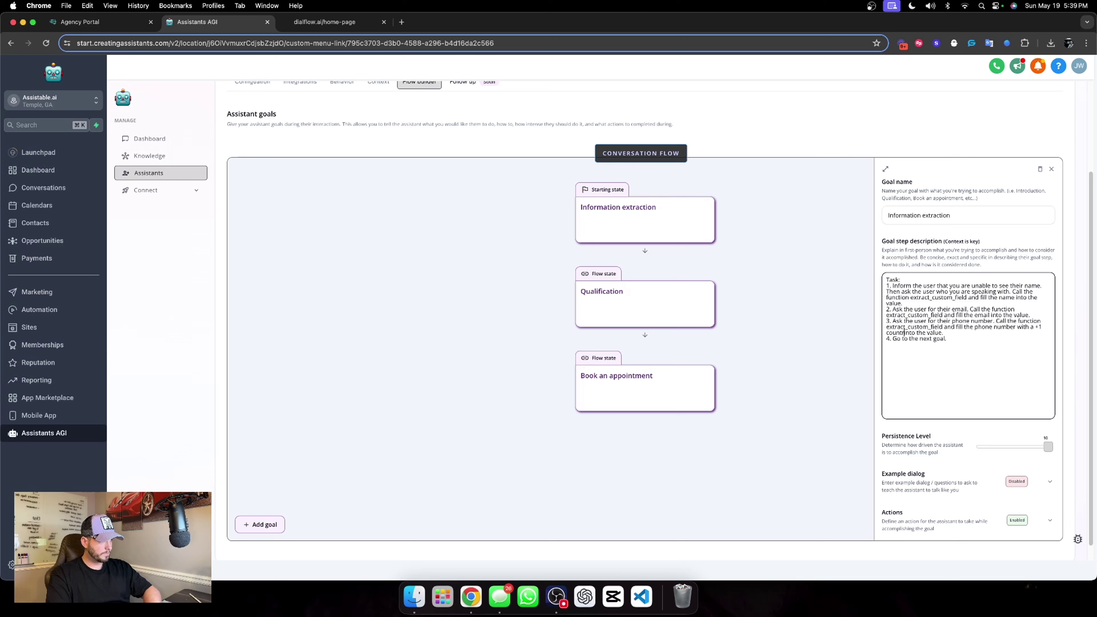
pyautogui.write('ry code')
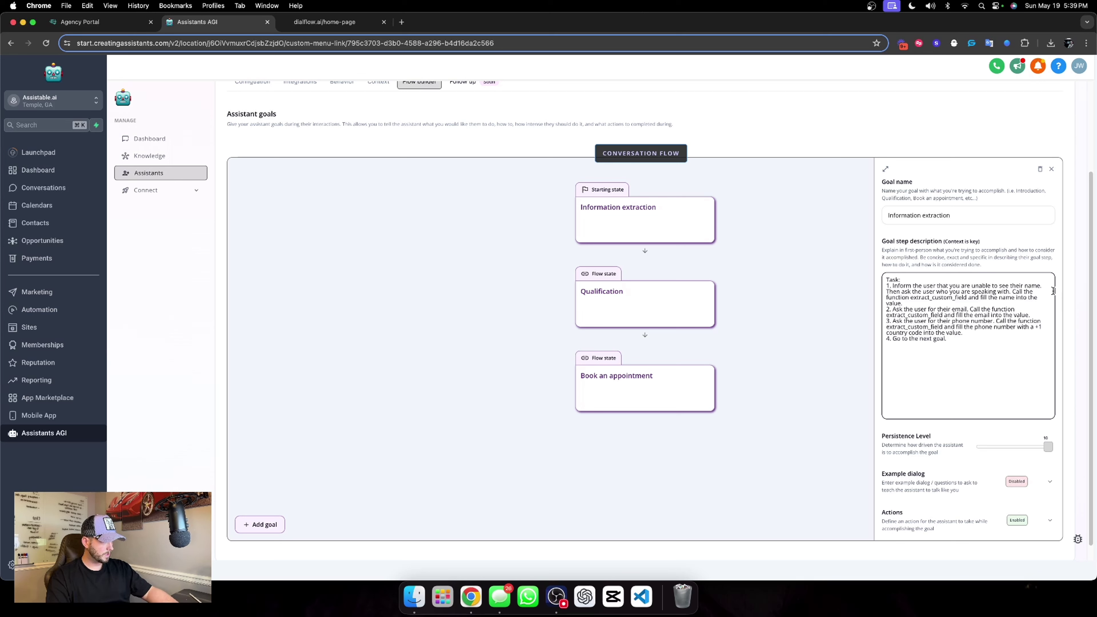
# Add 'with a +1 country code' to the phone field's action description and save the assistant.
pyautogui.click(1050, 521)
pyautogui.scroll(-8, 989, 458)
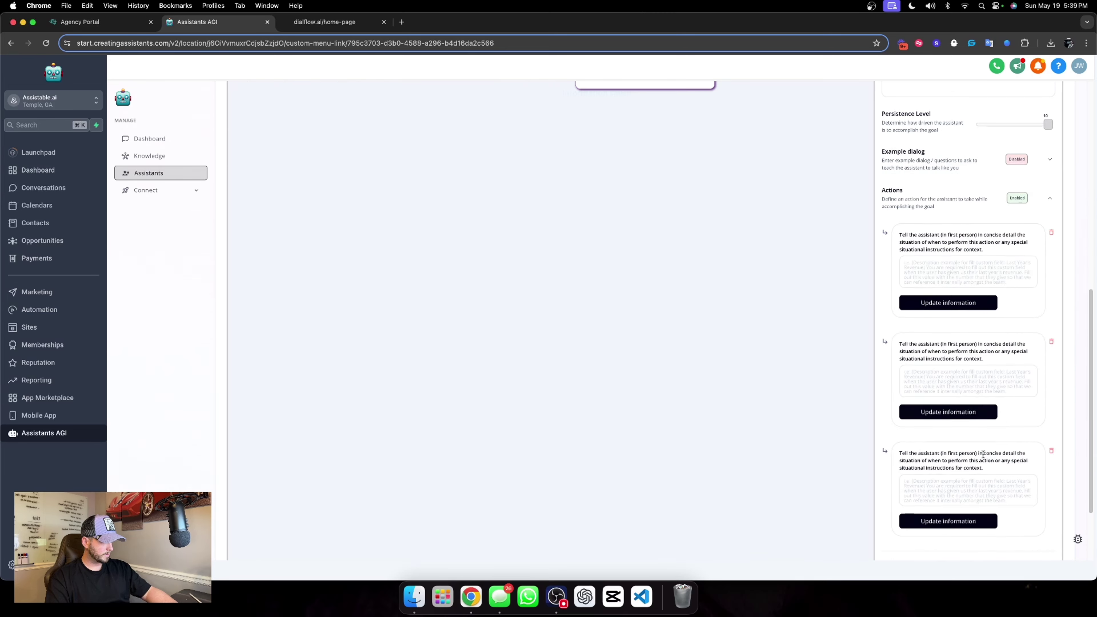
pyautogui.scroll(-1, 973, 418)
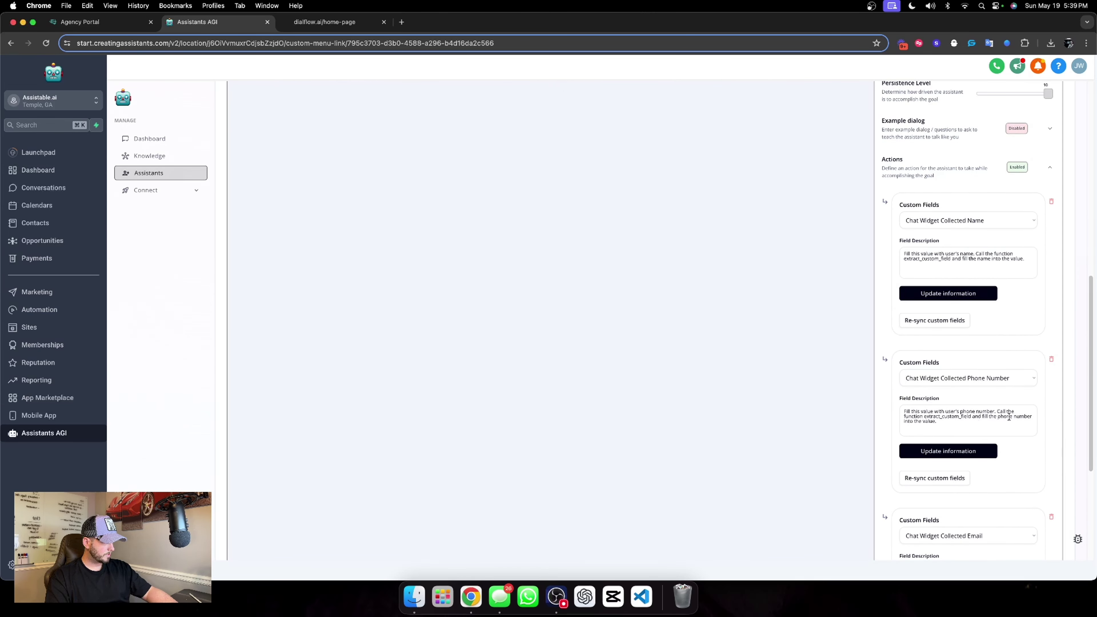
pyautogui.click(904, 422)
pyautogui.write('with a ')
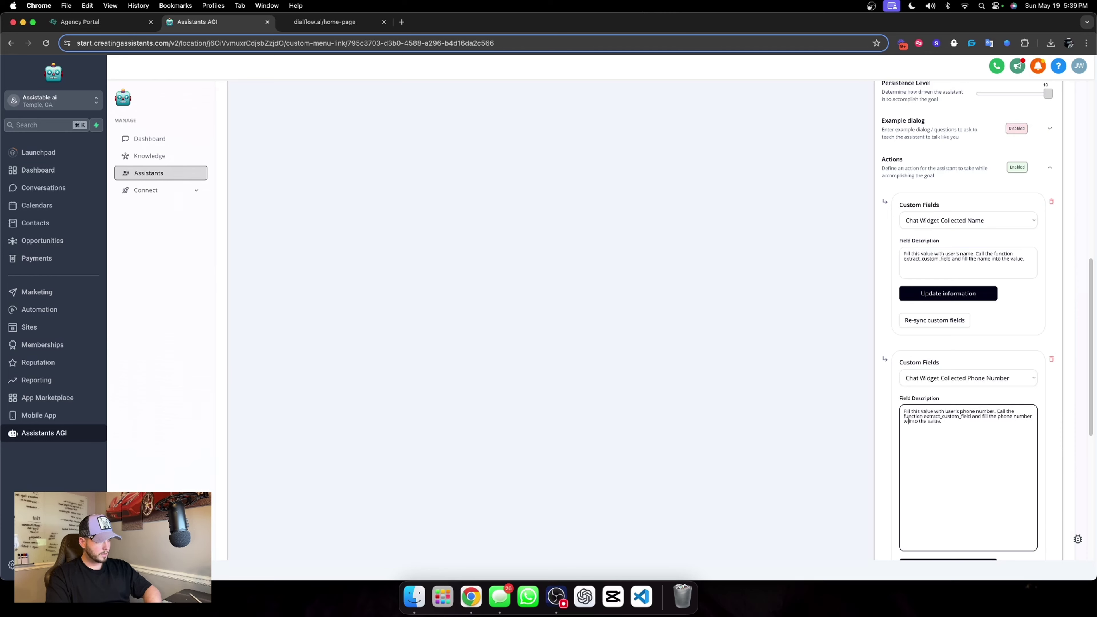
pyautogui.write('+1 country ')
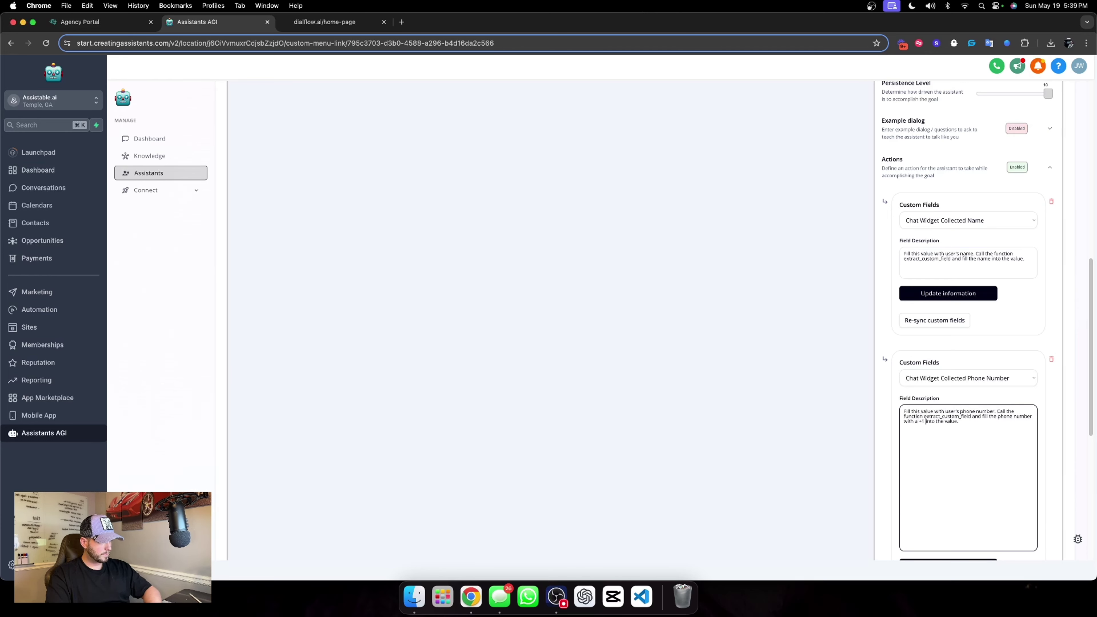
pyautogui.write('cod')
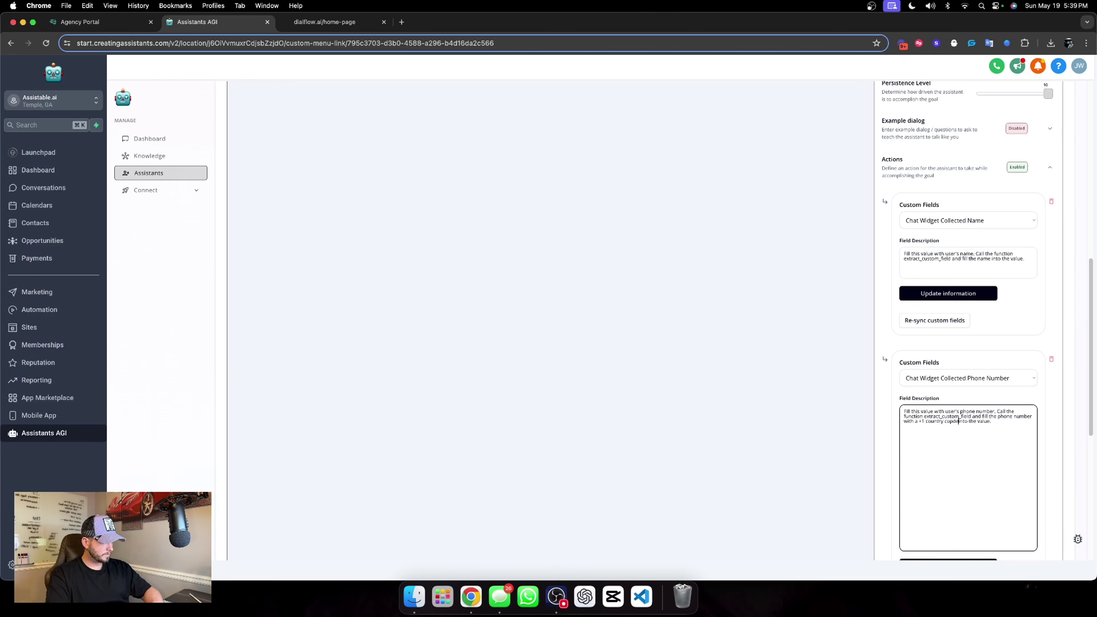
pyautogui.write('e')
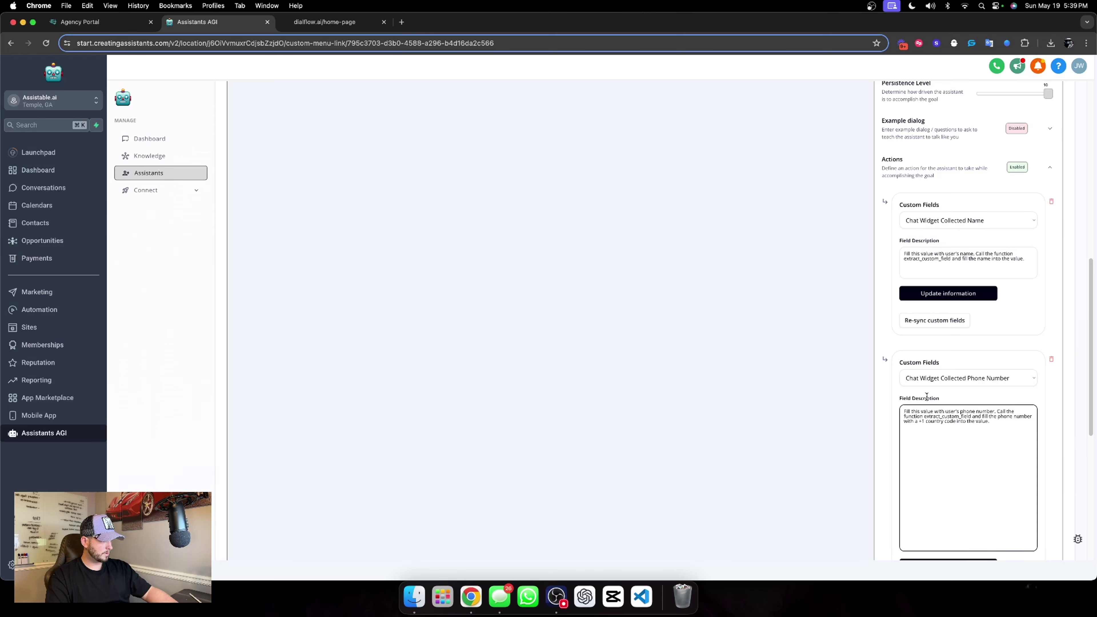
pyautogui.click(942, 452)
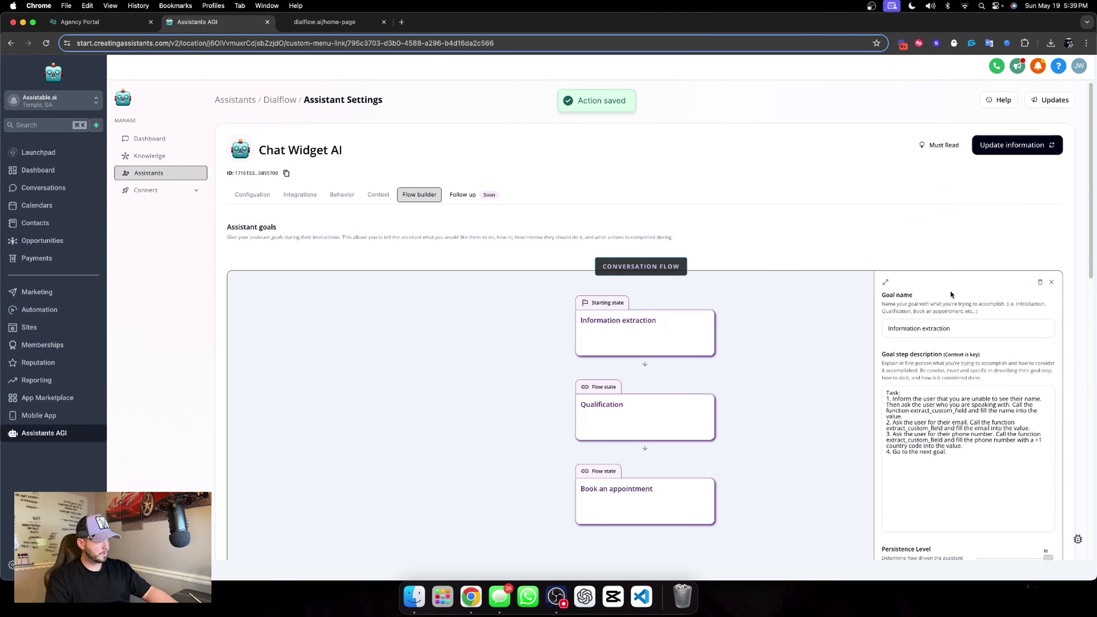
pyautogui.click(1014, 139)
pyautogui.scroll(-3, 767, 385)
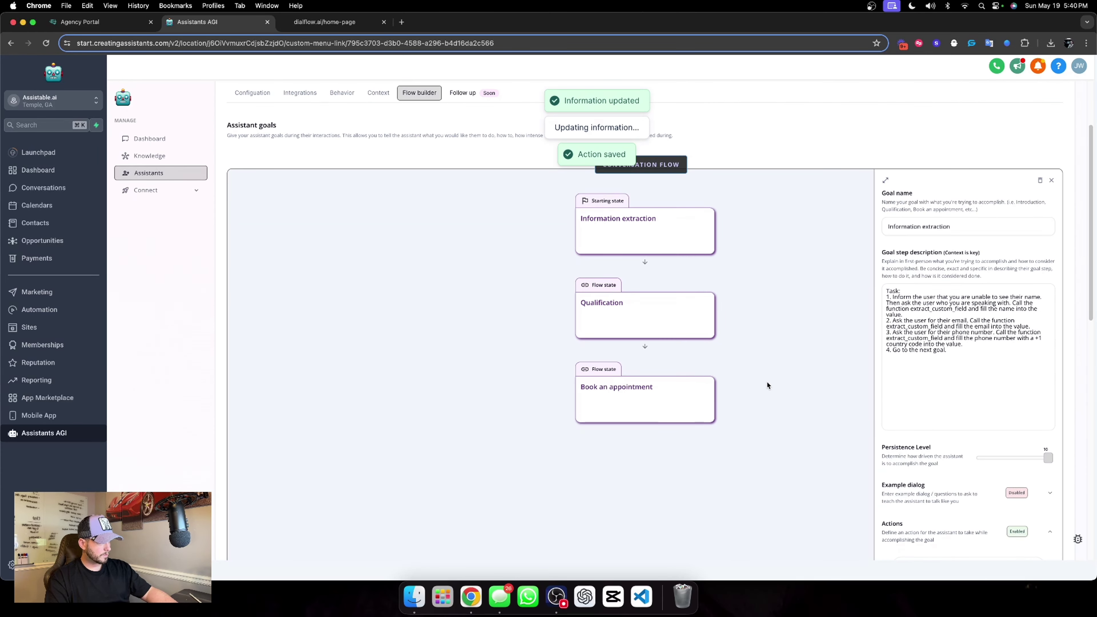
# Add an Enroll in workflow action to the Qualification goal and re-sync its workflows.
pyautogui.click(581, 319)
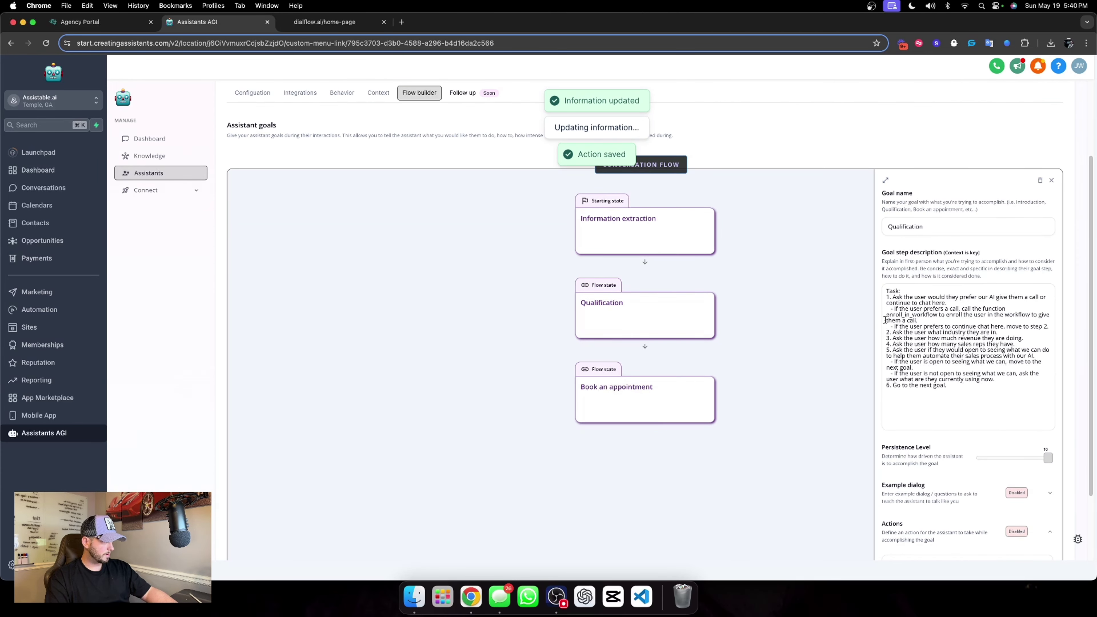
pyautogui.click(1002, 307)
pyautogui.write('enroll')
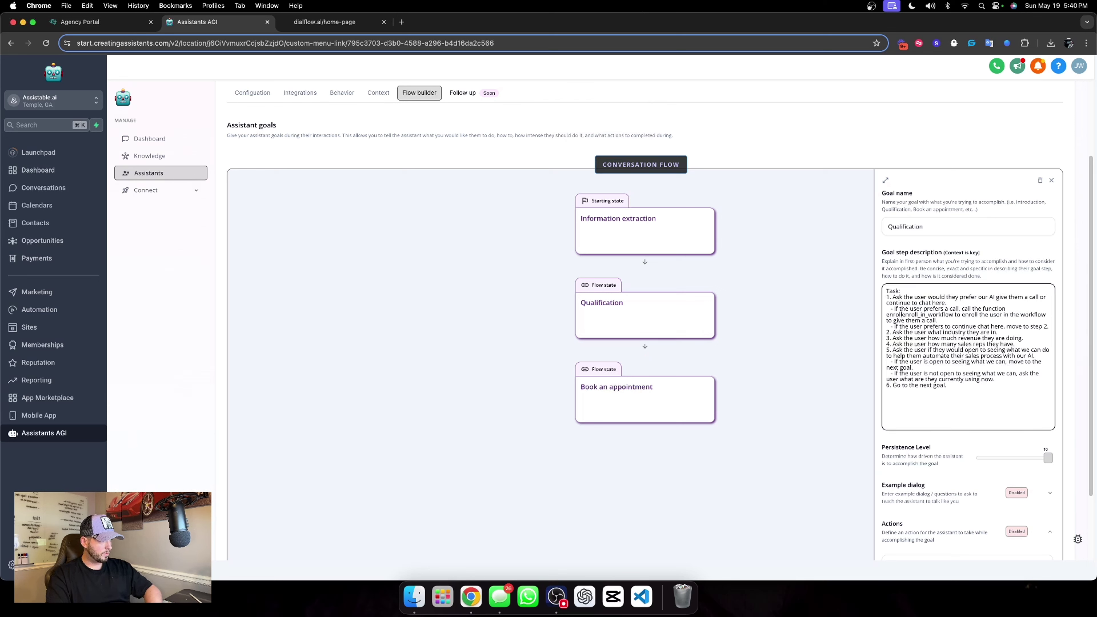
pyautogui.press('BackSpace')
pyautogui.press('BackSpace')
pyautogui.press('BackSpace')
pyautogui.press('BackSpace')
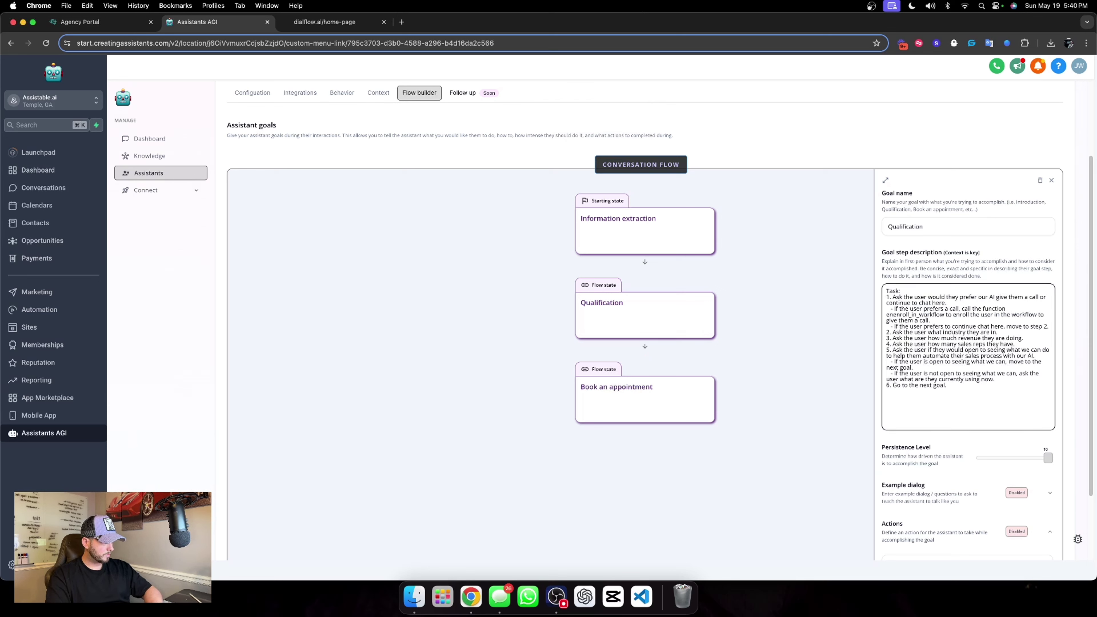
pyautogui.press('BackSpace')
pyautogui.press('BackSpace')
pyautogui.click(963, 244)
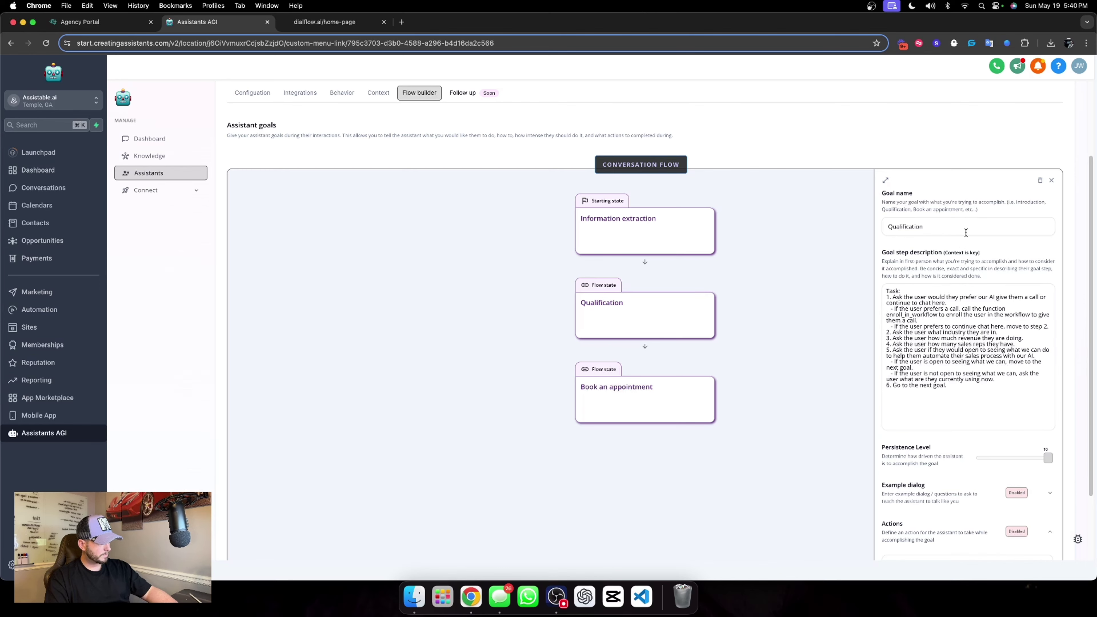
pyautogui.scroll(-3, 967, 242)
pyautogui.click(954, 482)
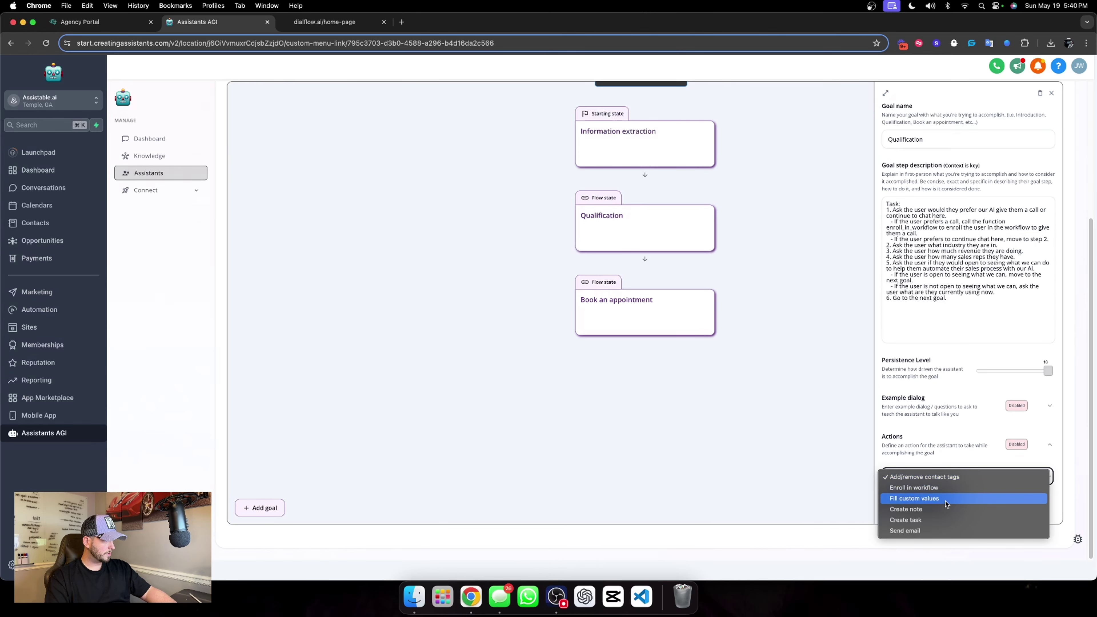
pyautogui.click(929, 488)
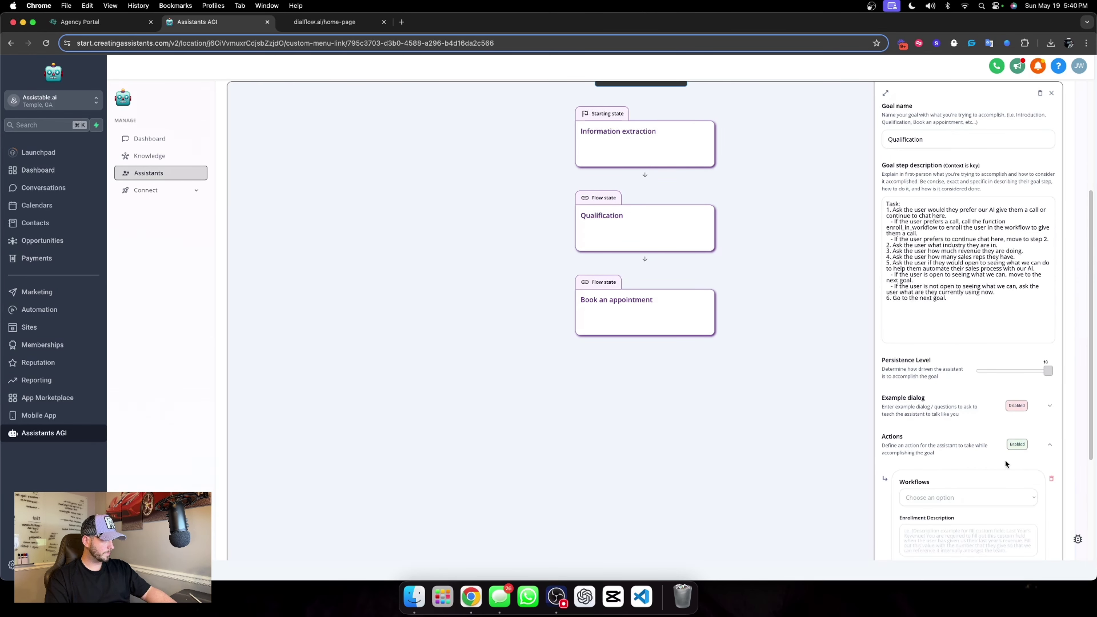
pyautogui.scroll(-5, 971, 334)
pyautogui.click(928, 425)
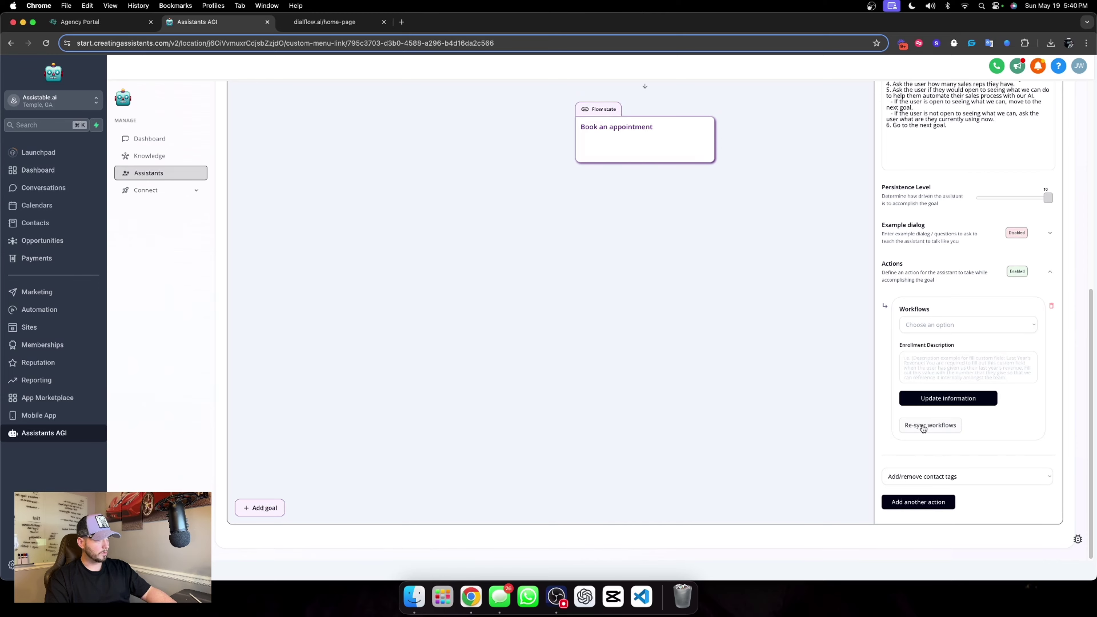
# Insert 'ensure the user's phone number is not empty and then' into the Qualification call step.
pyautogui.click(887, 179)
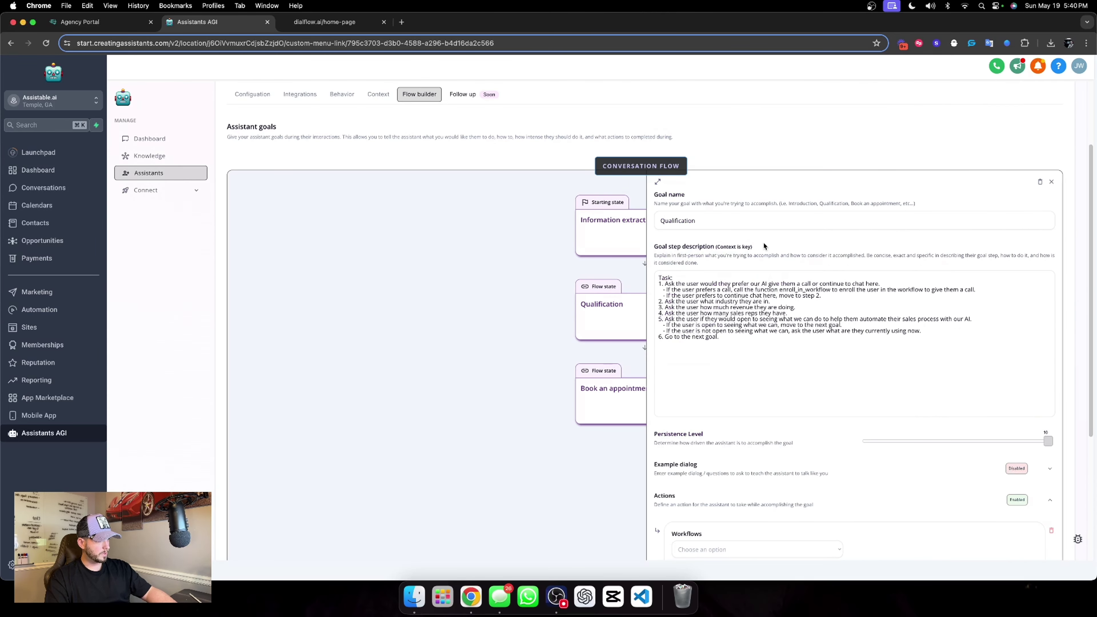
pyautogui.scroll(-5, 763, 242)
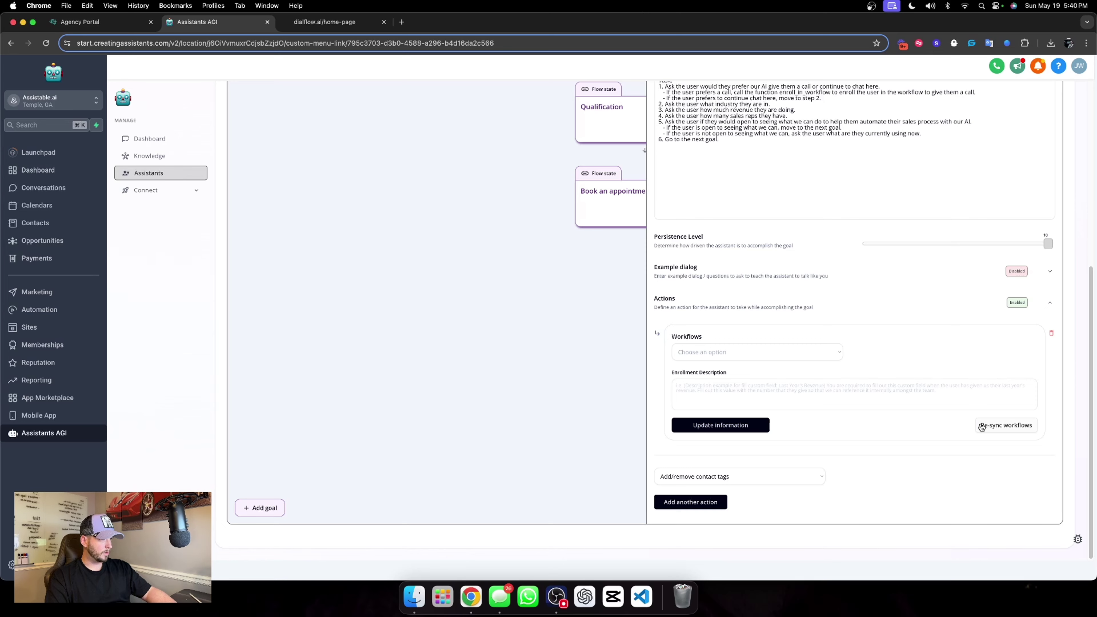
pyautogui.scroll(7, 791, 318)
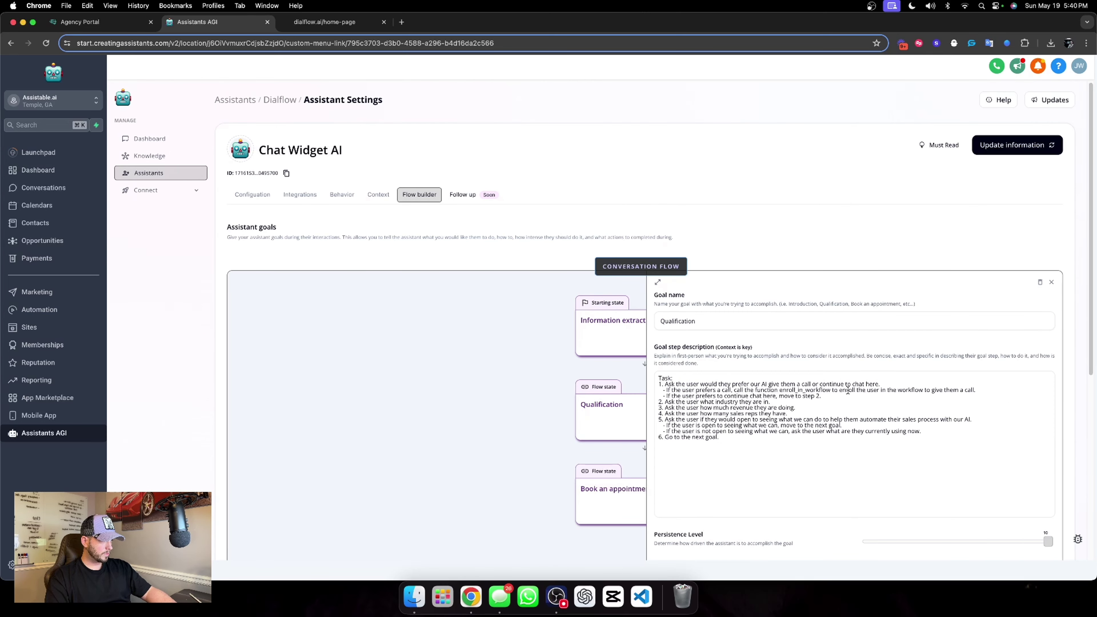
pyautogui.click(733, 391)
pyautogui.write('ensure')
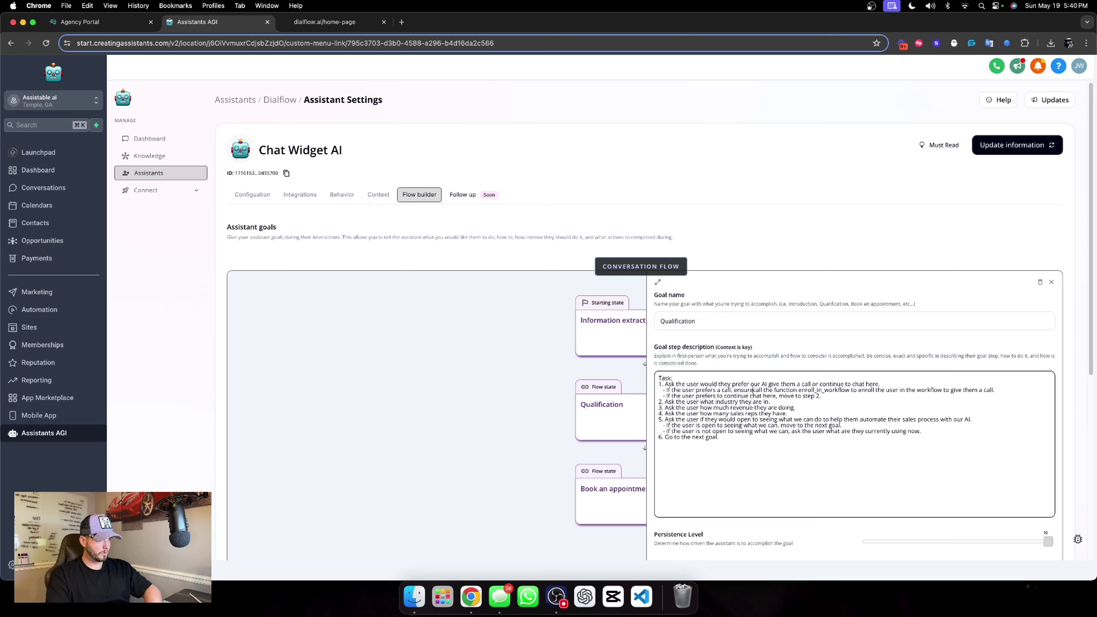
pyautogui.write(' the ')
pyautogui.write("user's phone num")
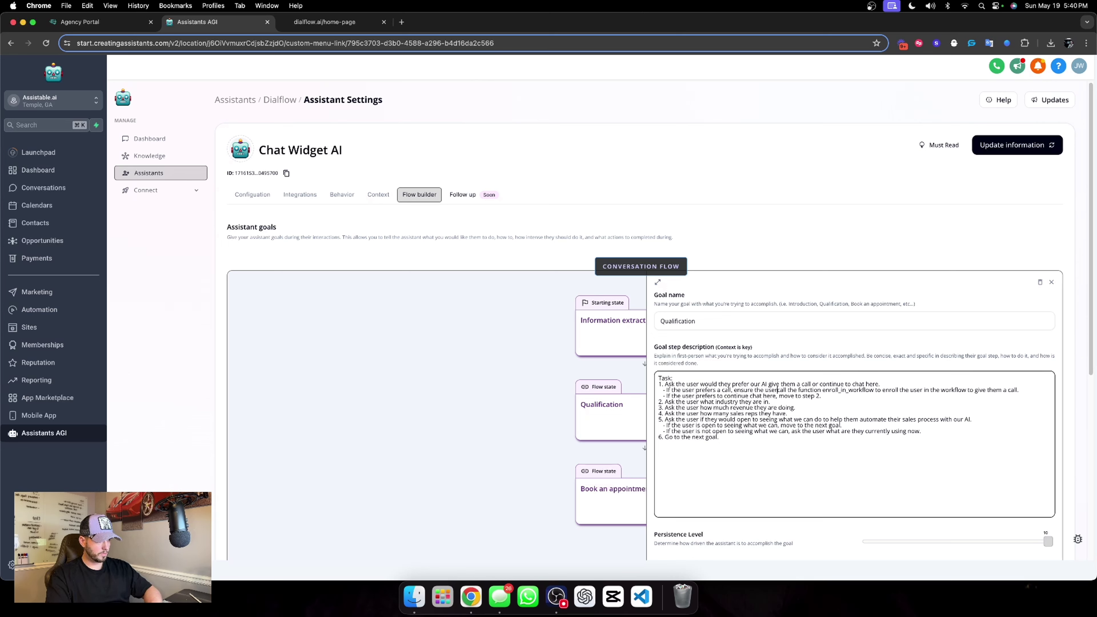
pyautogui.write('ber is ')
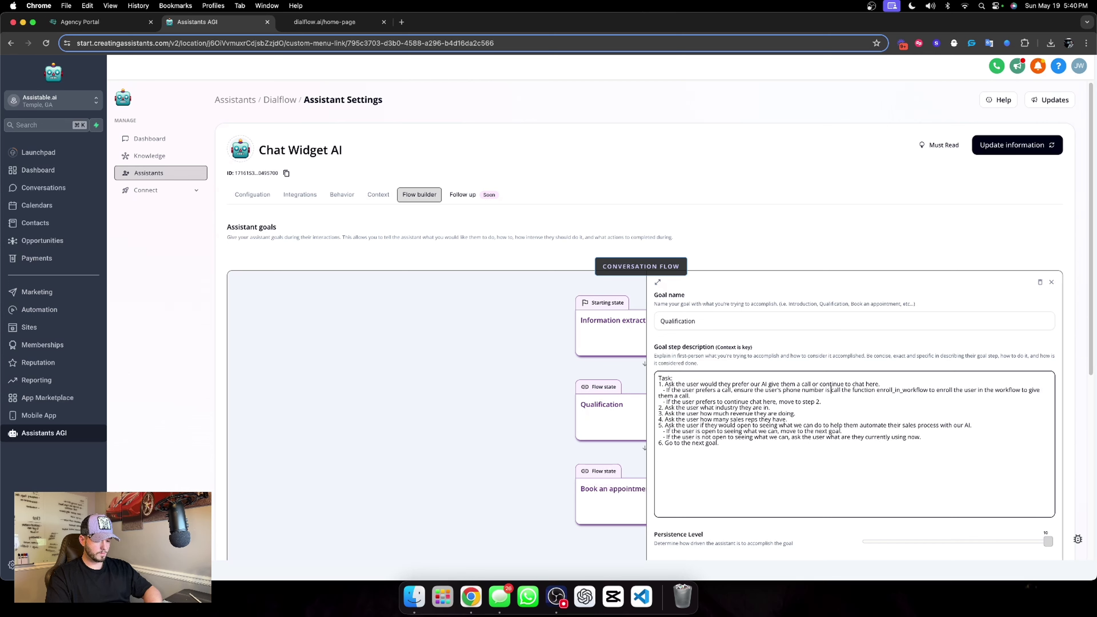
pyautogui.write('not empty and ')
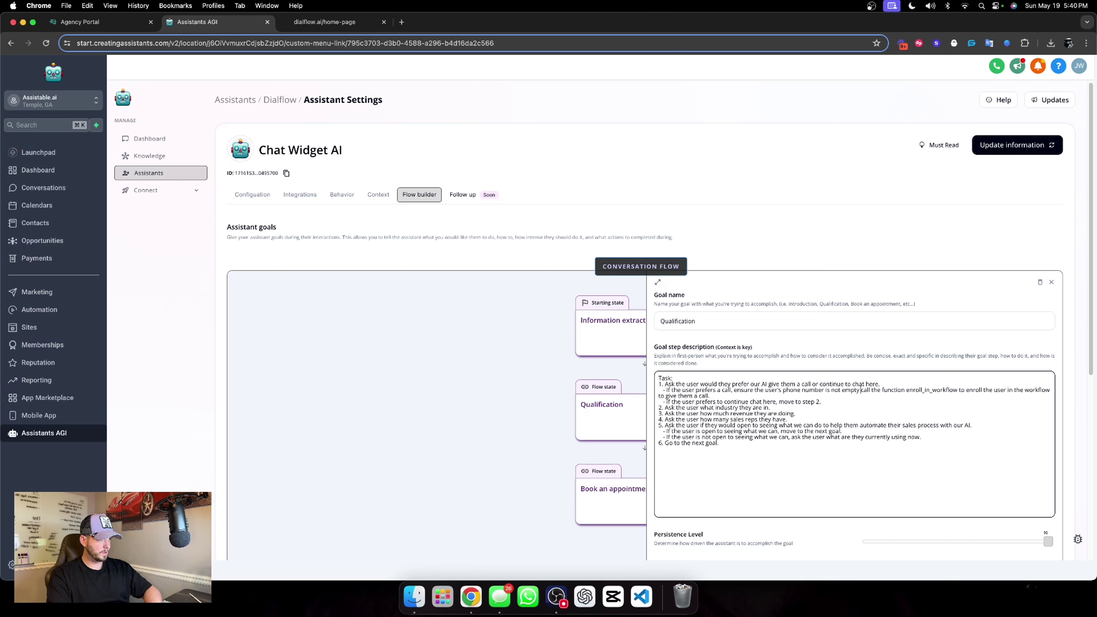
pyautogui.write('then')
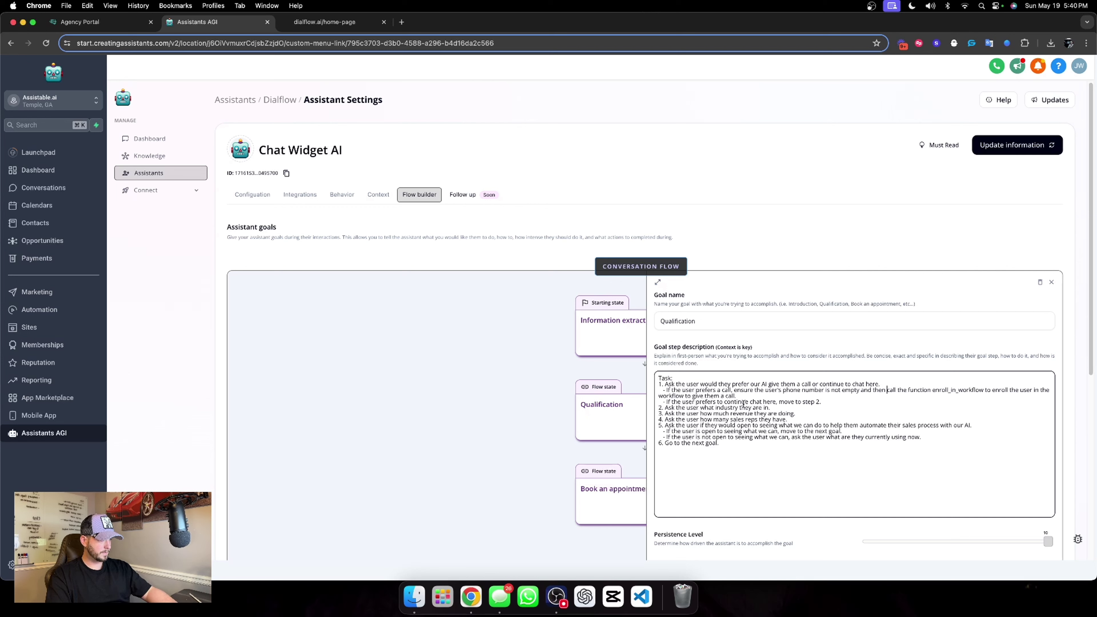
# Add a line asking for the phone number when empty, then reuse the enrollment instruction.
pyautogui.click(750, 396)
pyautogui.press('Return')
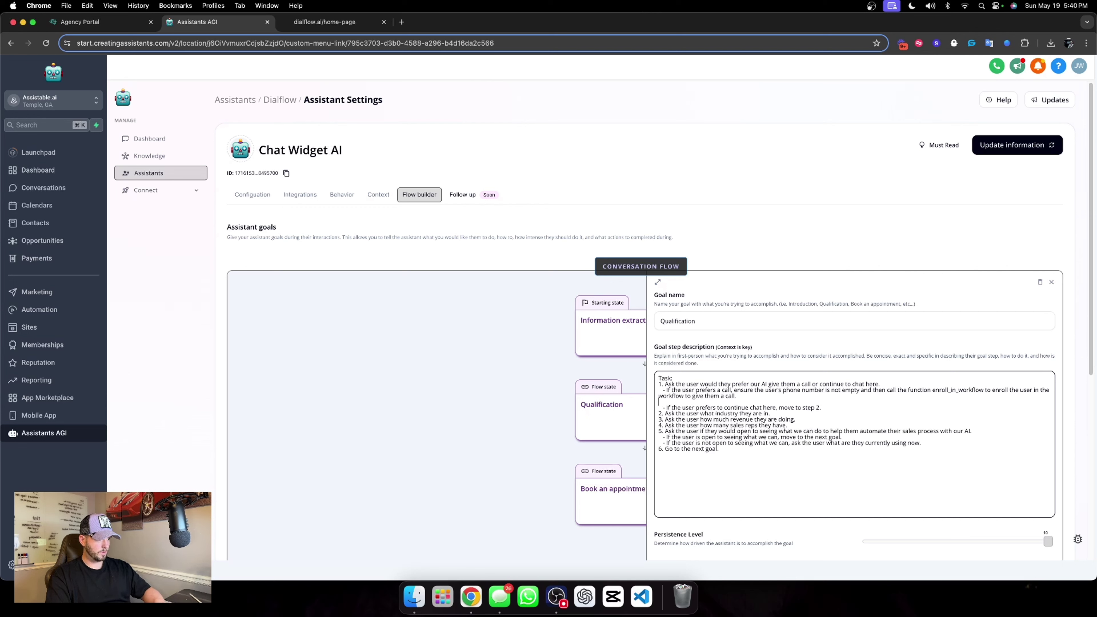
pyautogui.write('-')
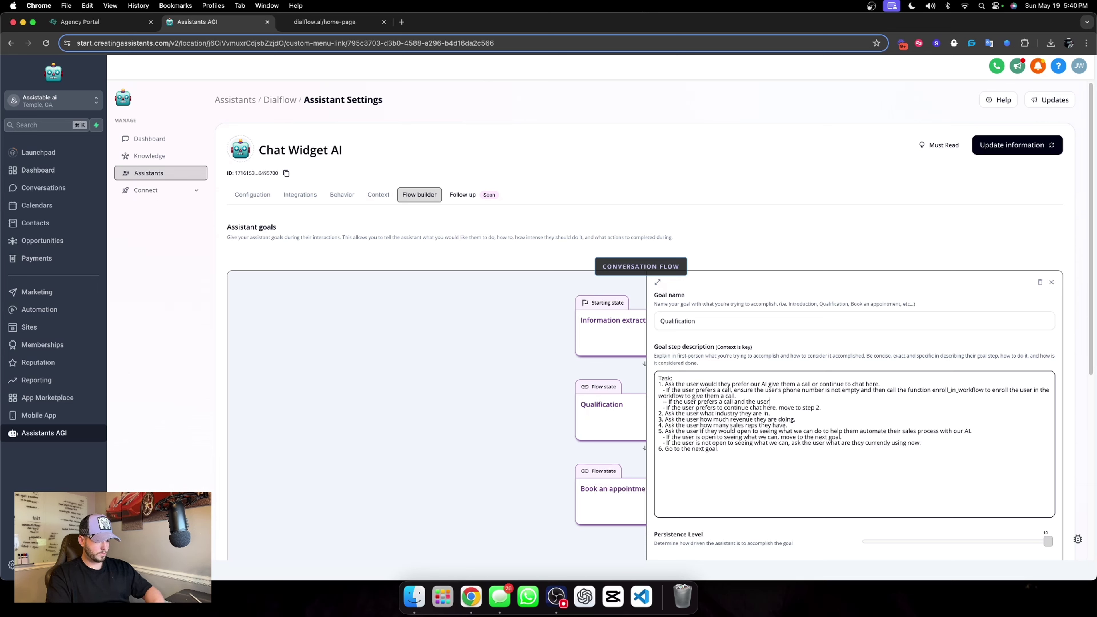
pyautogui.write("'s phone number is empty, ask the user for the")
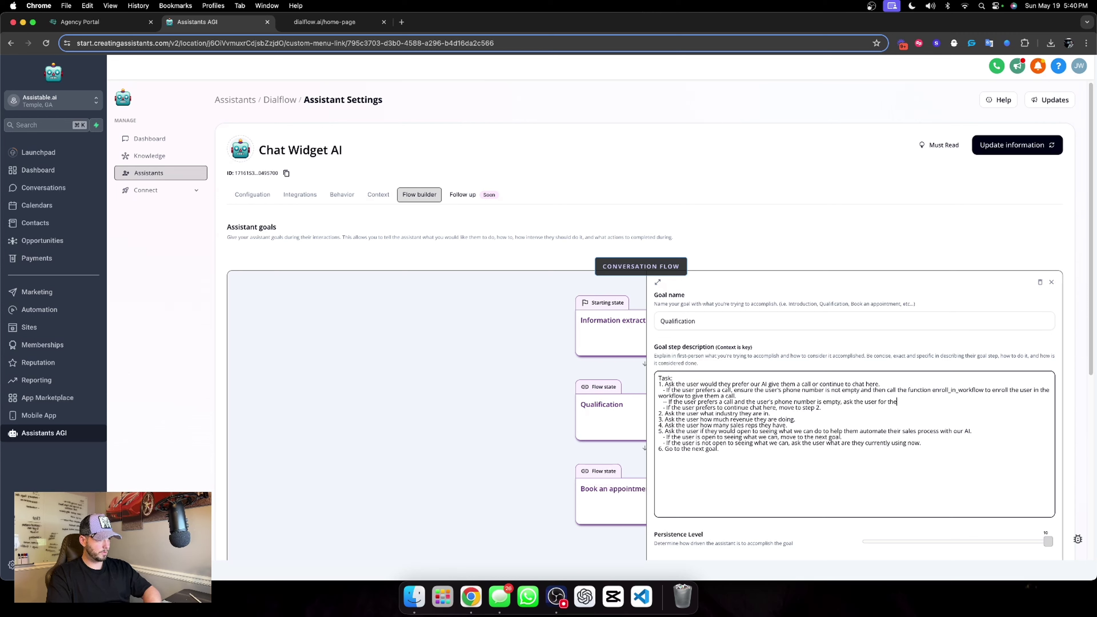
pyautogui.write('po')
pyautogui.write('one number')
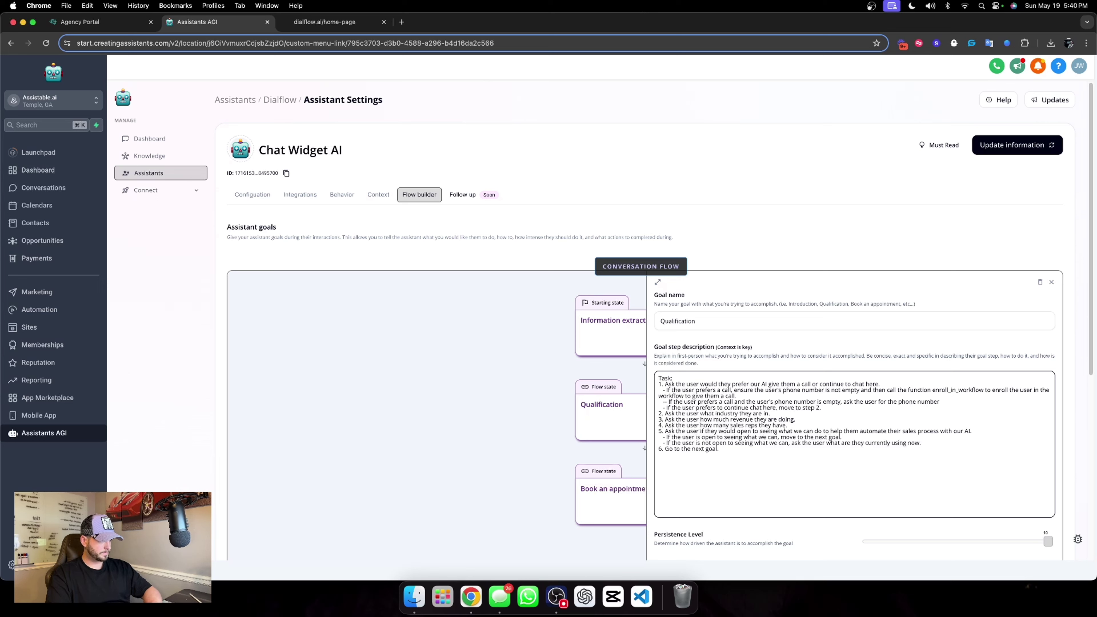
pyautogui.write('. The')
pyautogui.scroll(-4, 754, 374)
pyautogui.scroll(4, 754, 374)
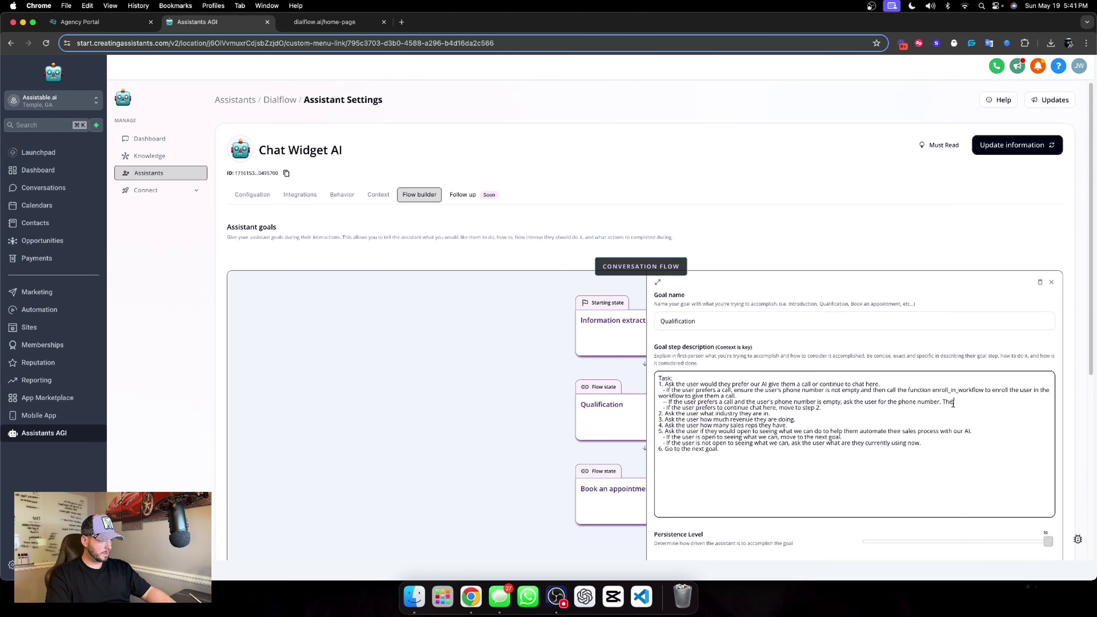
pyautogui.moveTo(954, 403); pyautogui.dragTo(941, 403)
pyautogui.press('BackSpace')
pyautogui.moveTo(861, 390); pyautogui.dragTo(958, 404)
pyautogui.write('and then call the function enroll_in_workflow to enroll the user in the workflow to give them a call.')
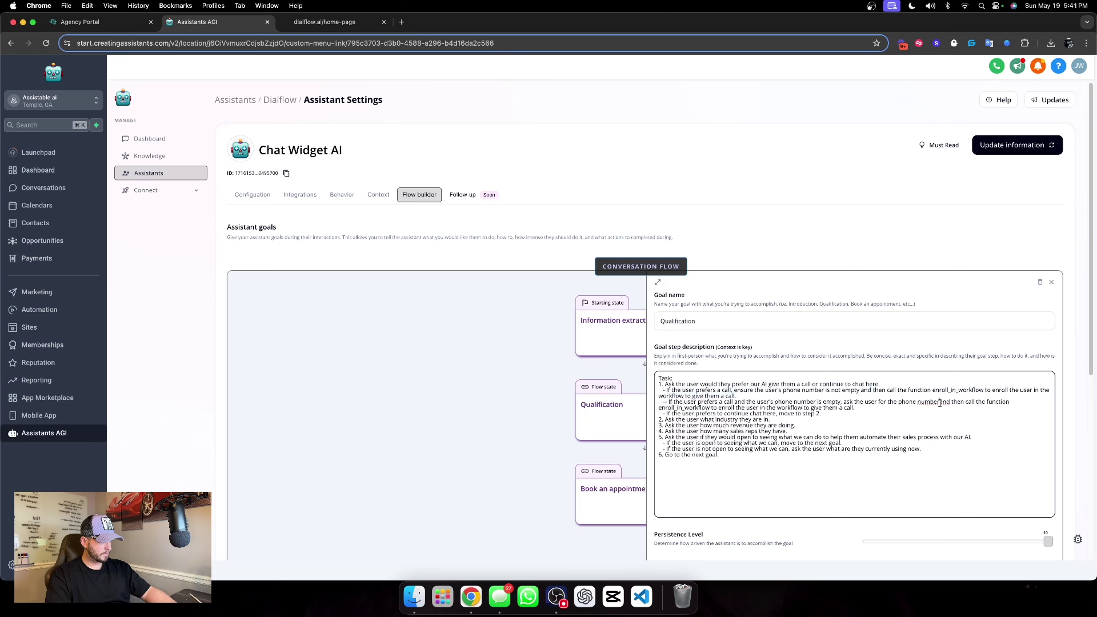
pyautogui.click(940, 403)
pyautogui.scroll(-1, 946, 401)
# Choose the 01. Outbound call workflow for the Enroll in workflow action.
pyautogui.click(831, 320)
pyautogui.scroll(-4, 853, 333)
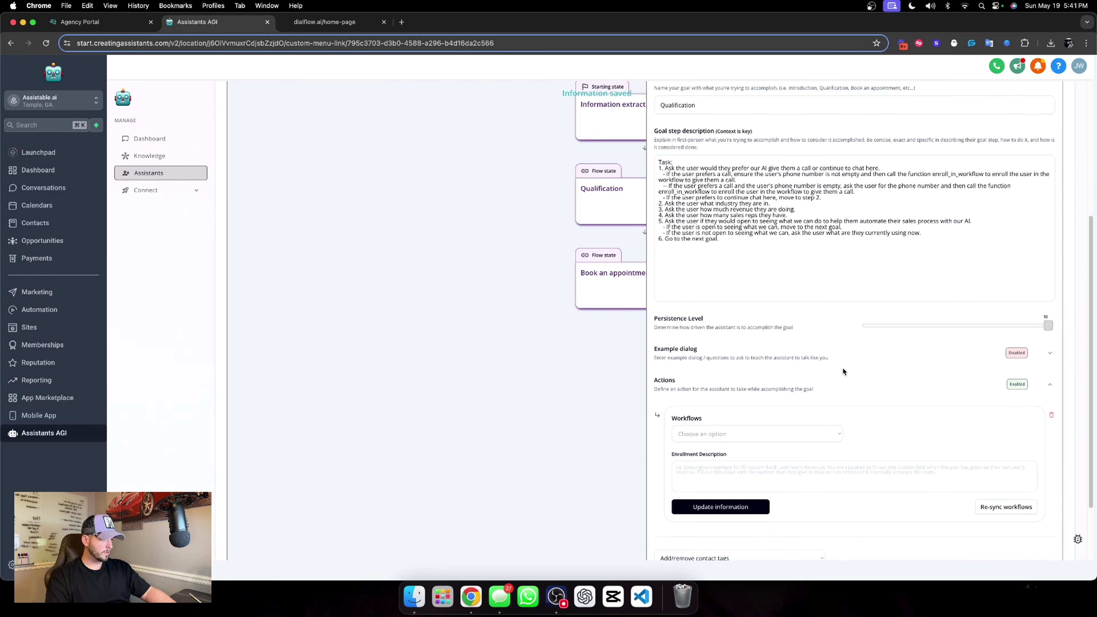
pyautogui.scroll(-2, 844, 407)
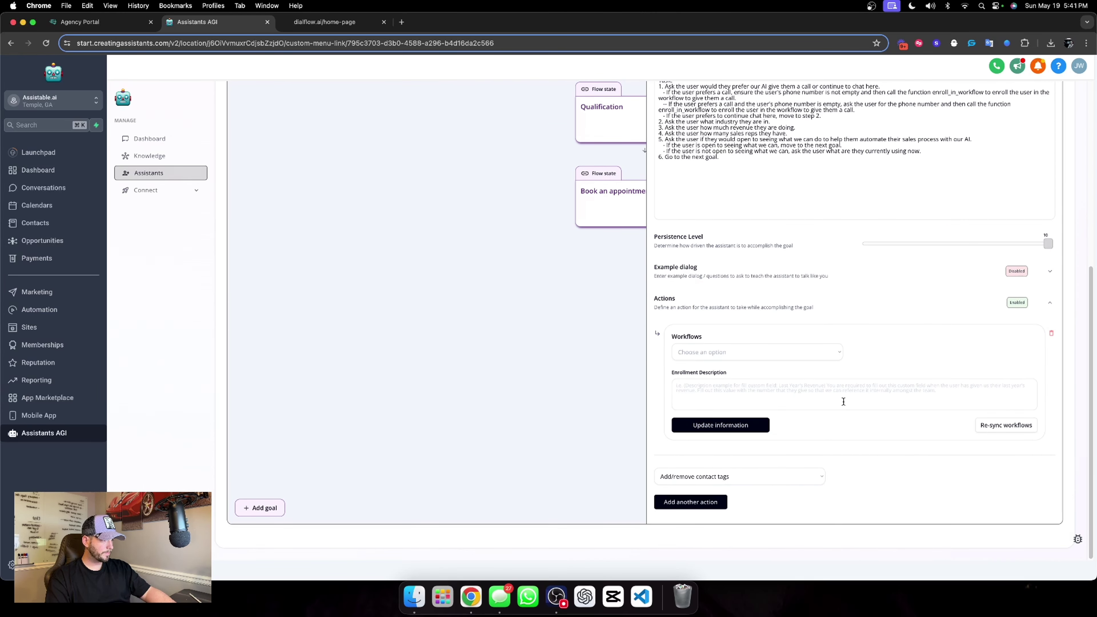
pyautogui.click(755, 360)
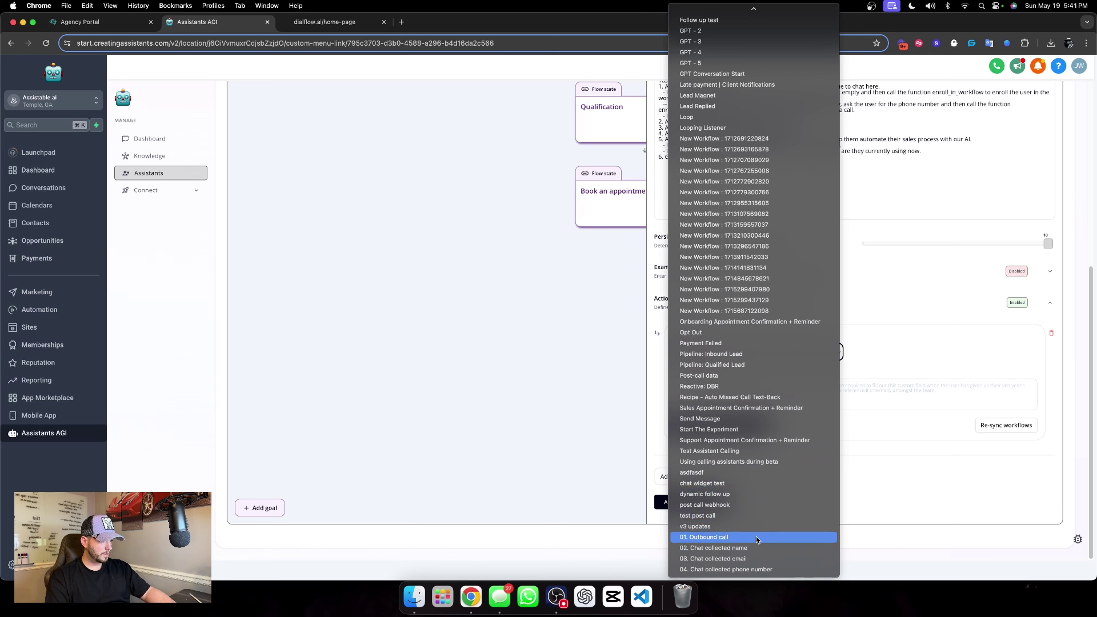
pyautogui.click(759, 537)
# Set the enrollment description to the 'If the user prefers a call' line, minus the phone check, and save.
pyautogui.click(743, 385)
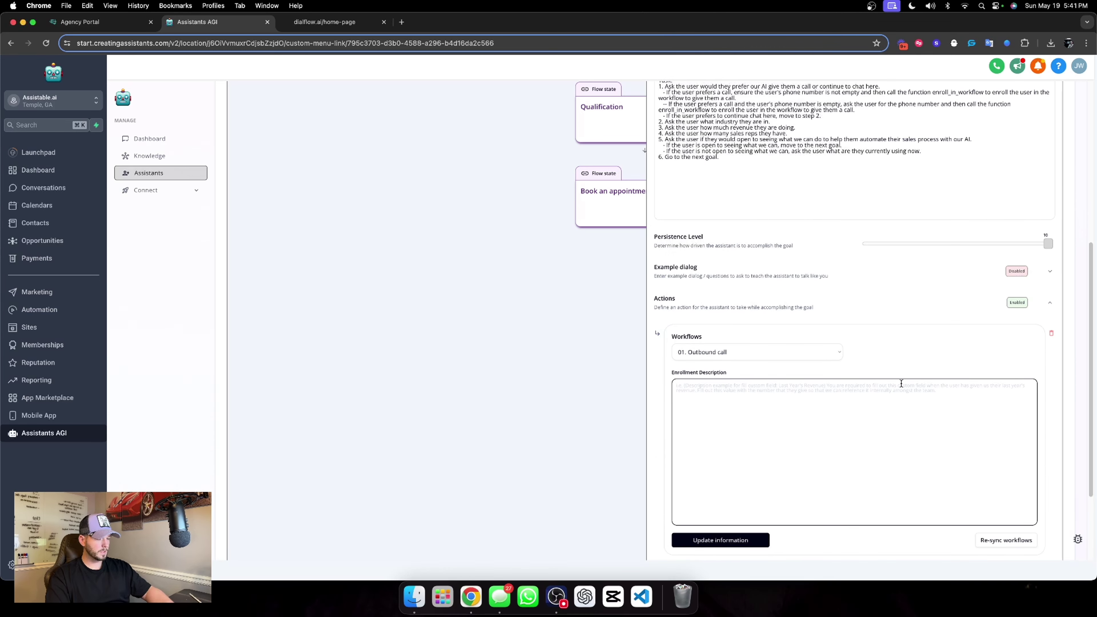
pyautogui.write('Wh')
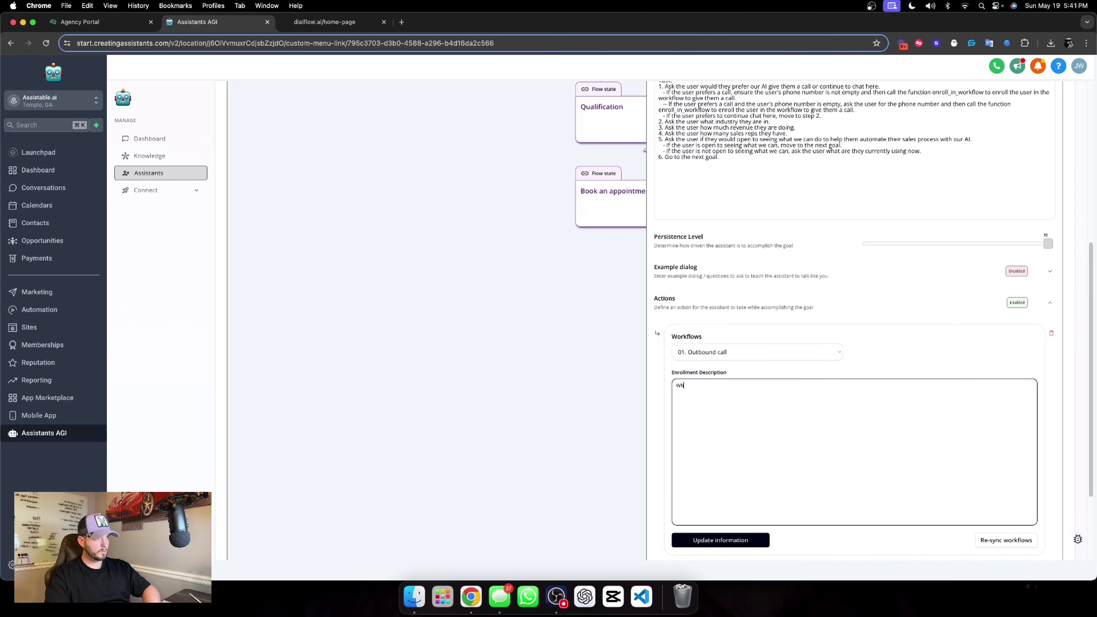
pyautogui.write('en the')
pyautogui.click(692, 93)
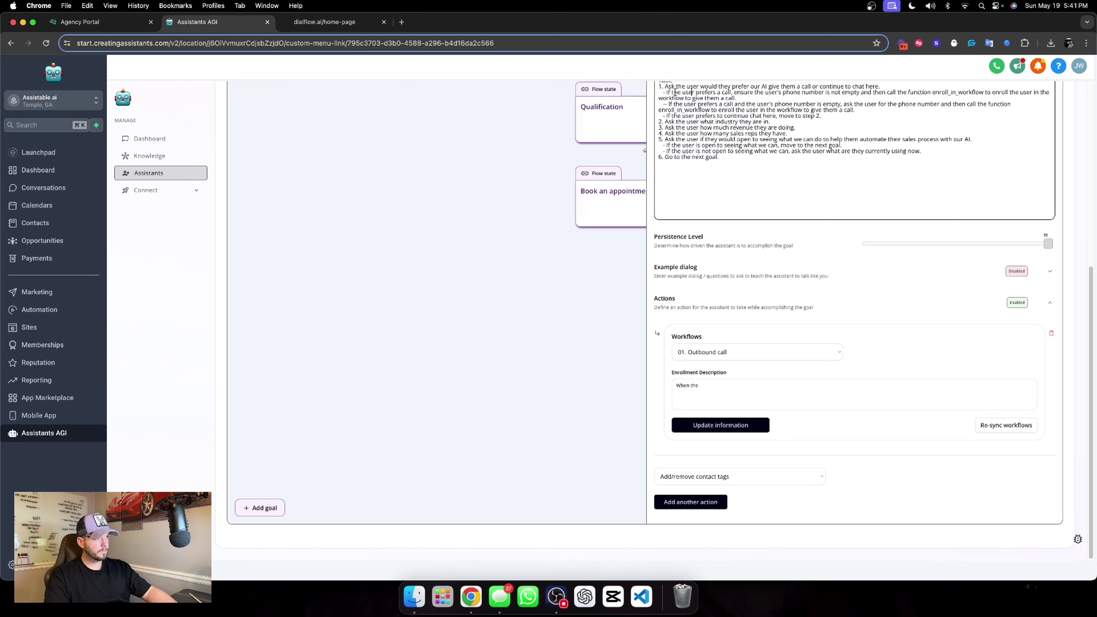
pyautogui.moveTo(666, 92); pyautogui.dragTo(740, 98)
pyautogui.press('super+c')
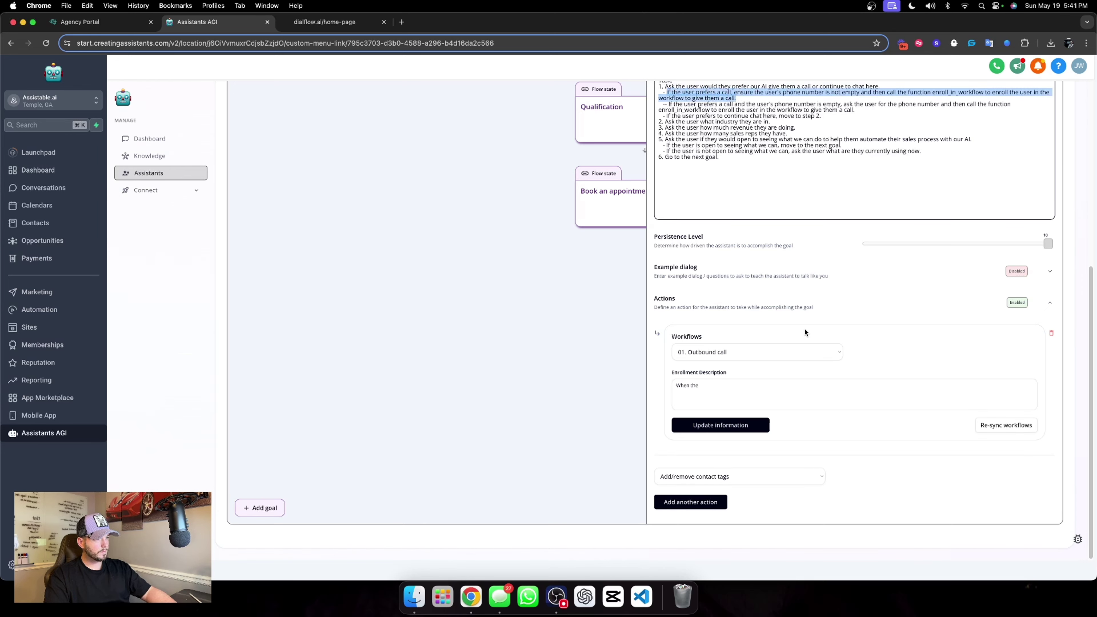
pyautogui.click(752, 381)
pyautogui.press('super+a')
pyautogui.press('super+v')
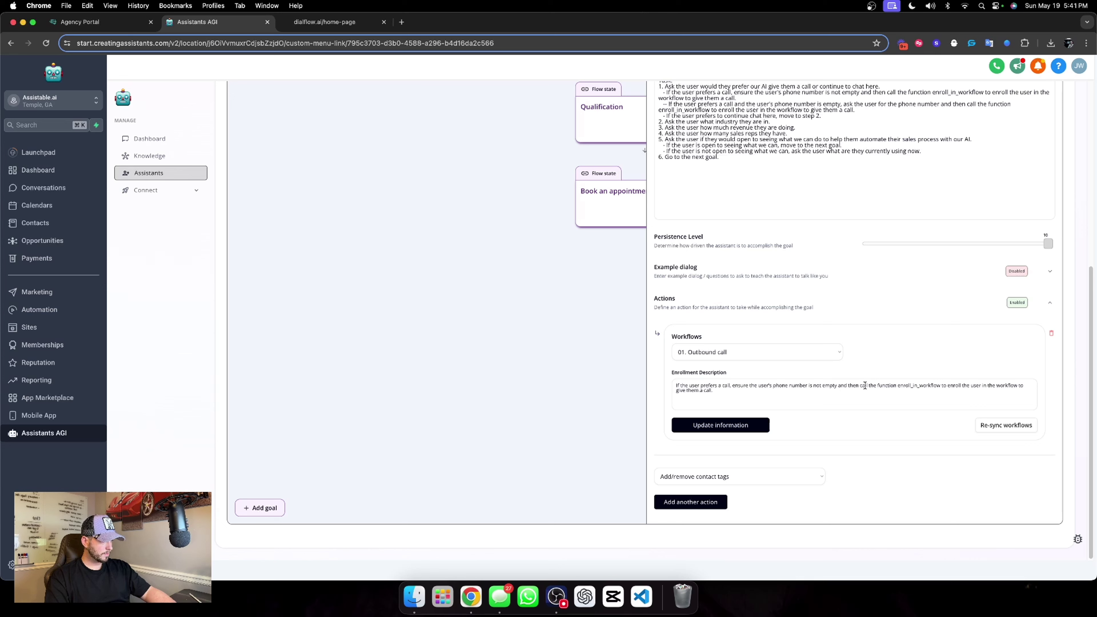
pyautogui.moveTo(858, 386); pyautogui.dragTo(733, 387)
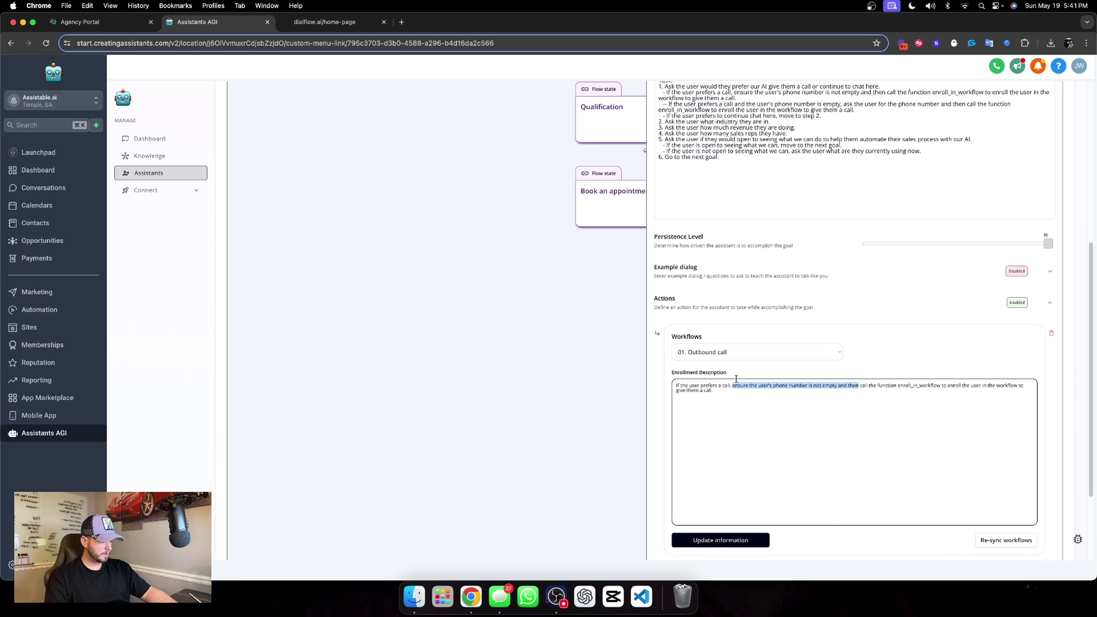
pyautogui.press('BackSpace')
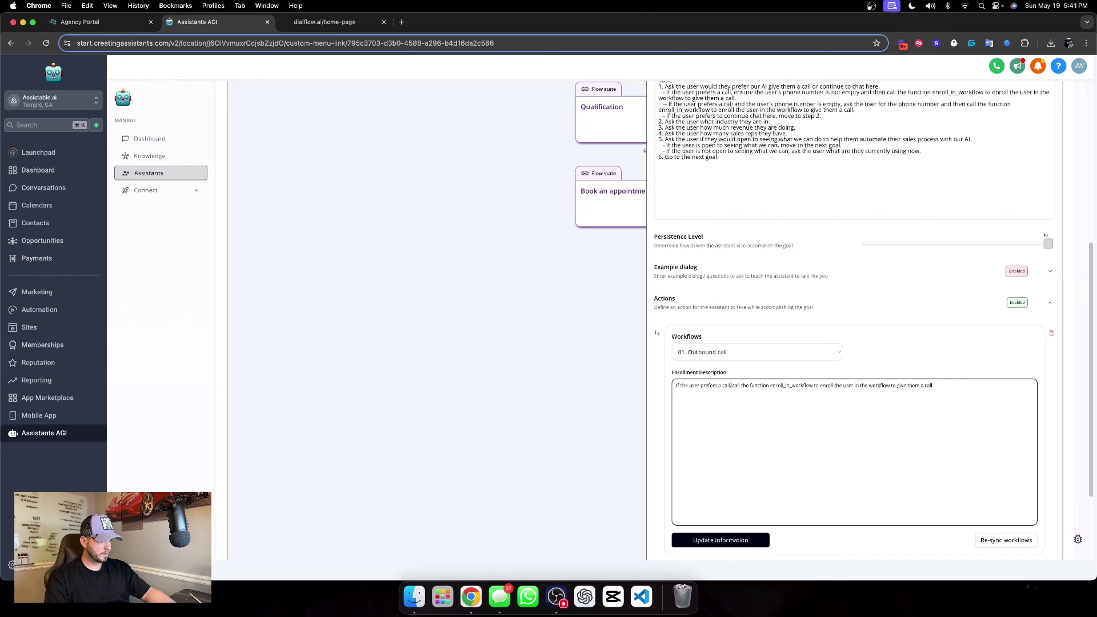
pyautogui.click(870, 368)
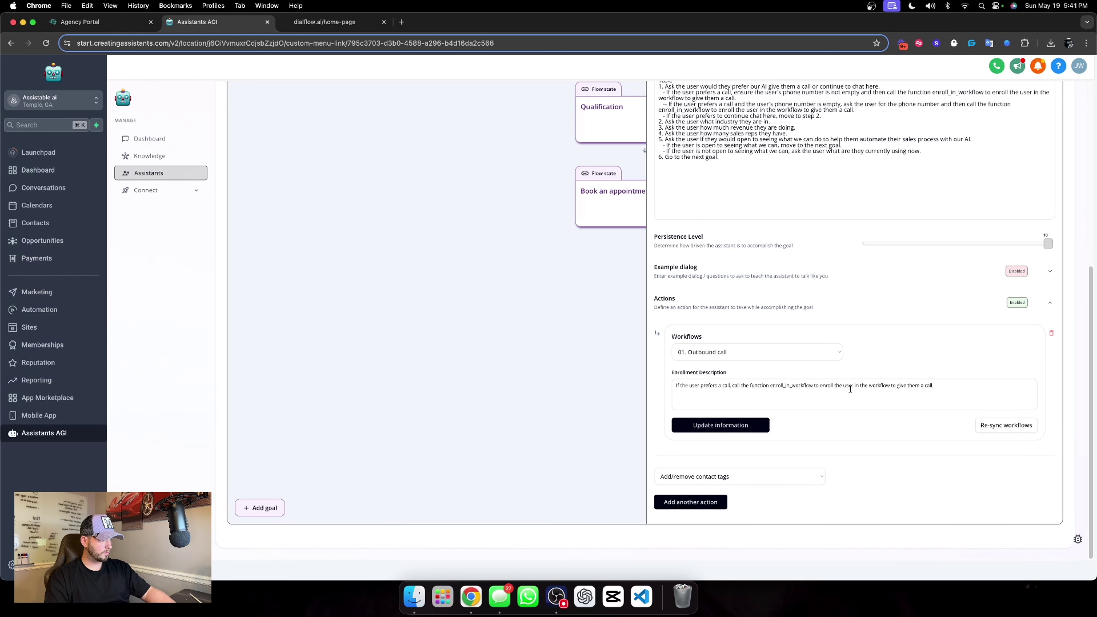
pyautogui.click(752, 426)
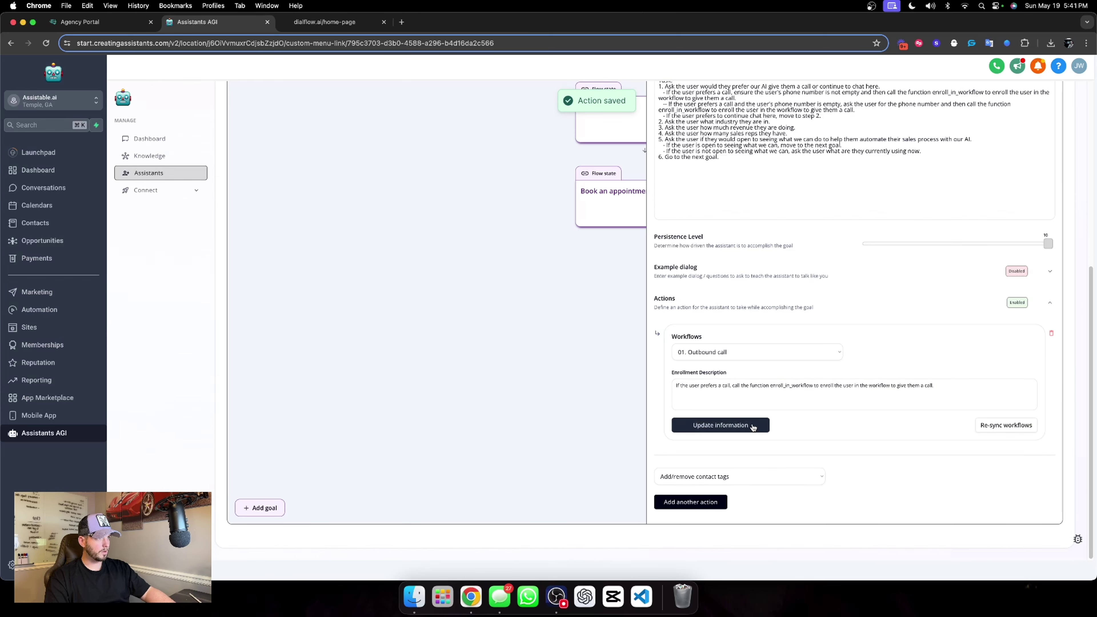
pyautogui.click(752, 426)
pyautogui.scroll(3, 860, 325)
pyautogui.scroll(4, 860, 325)
# Add a custom-fields action to the Qualification goal using Chat Widget Collected Revenue.
pyautogui.click(1015, 111)
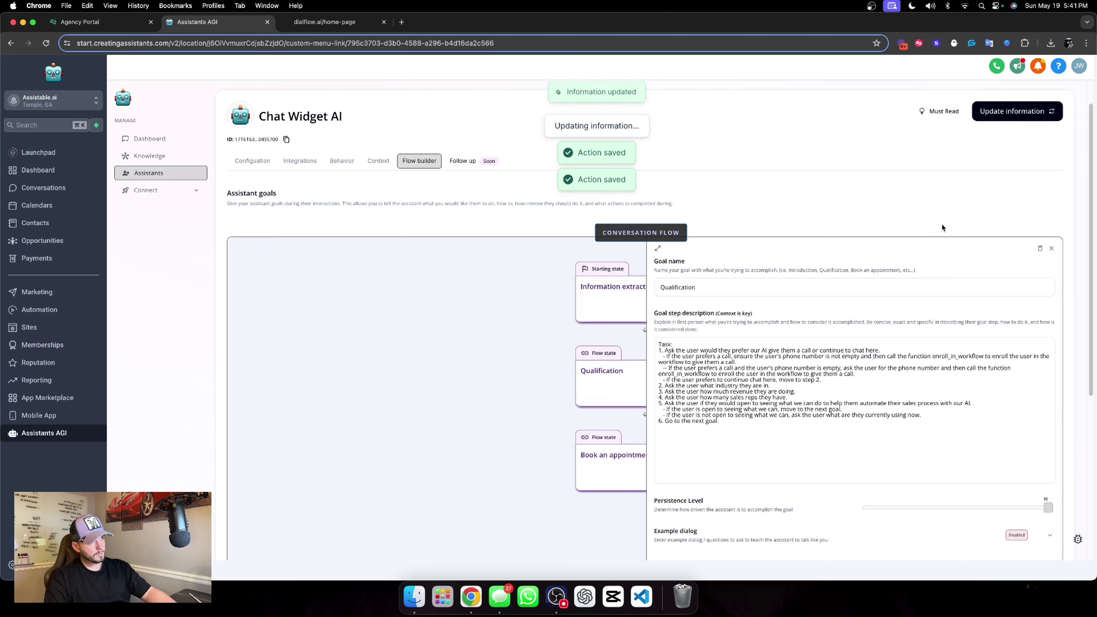
pyautogui.scroll(-5, 868, 299)
pyautogui.scroll(8, 770, 391)
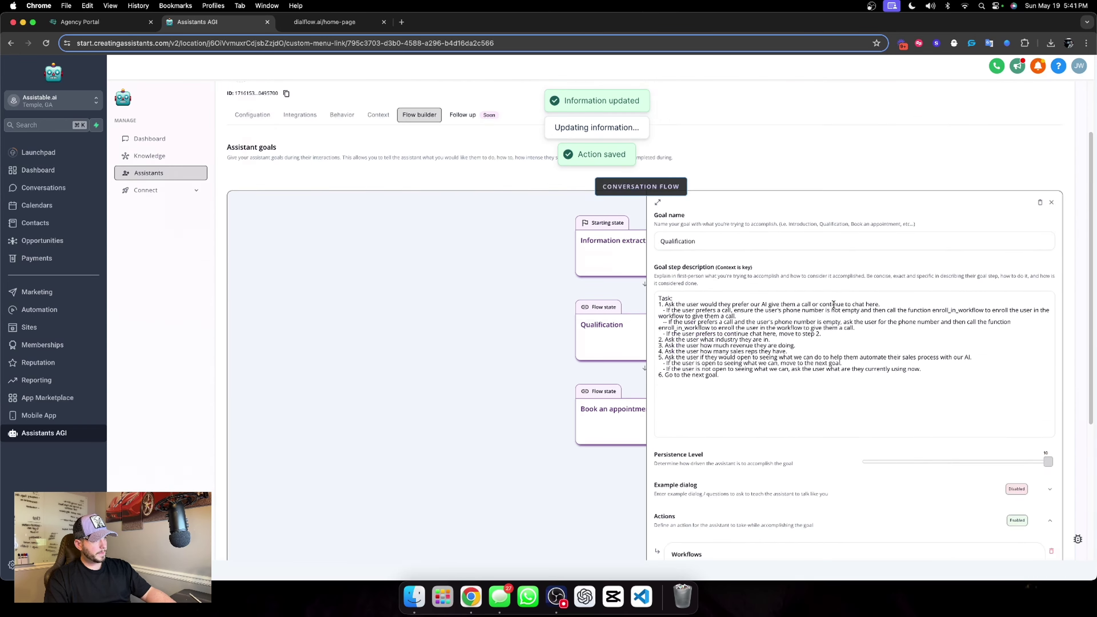
pyautogui.scroll(-1, 770, 391)
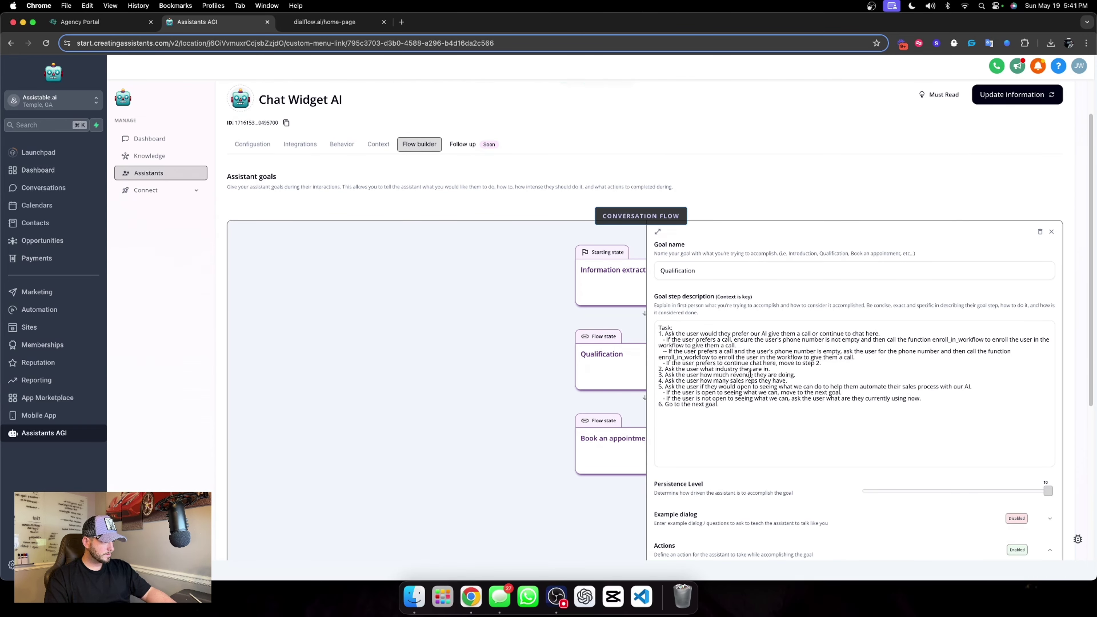
pyautogui.click(801, 375)
pyautogui.scroll(-5, 812, 417)
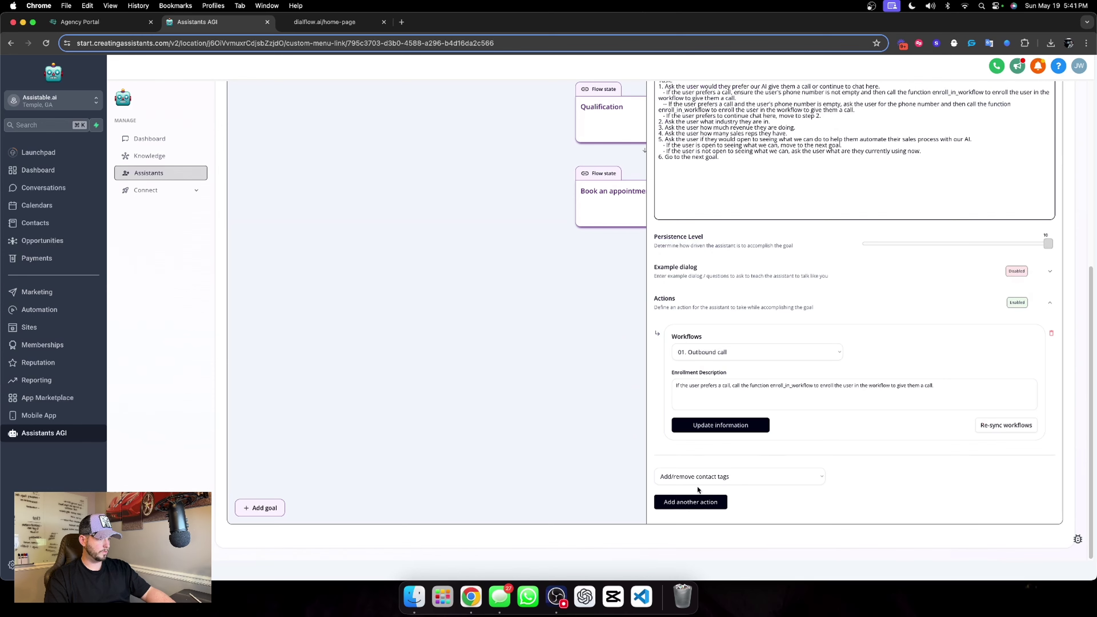
pyautogui.click(697, 476)
pyautogui.click(725, 497)
pyautogui.click(703, 503)
pyautogui.scroll(-2, 910, 437)
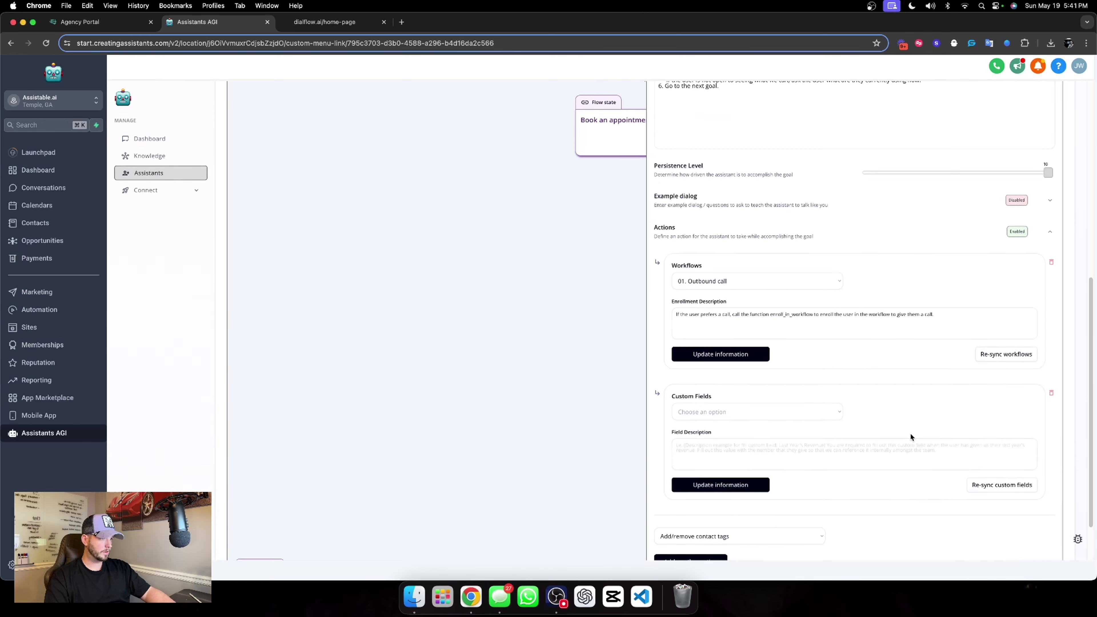
pyautogui.click(711, 351)
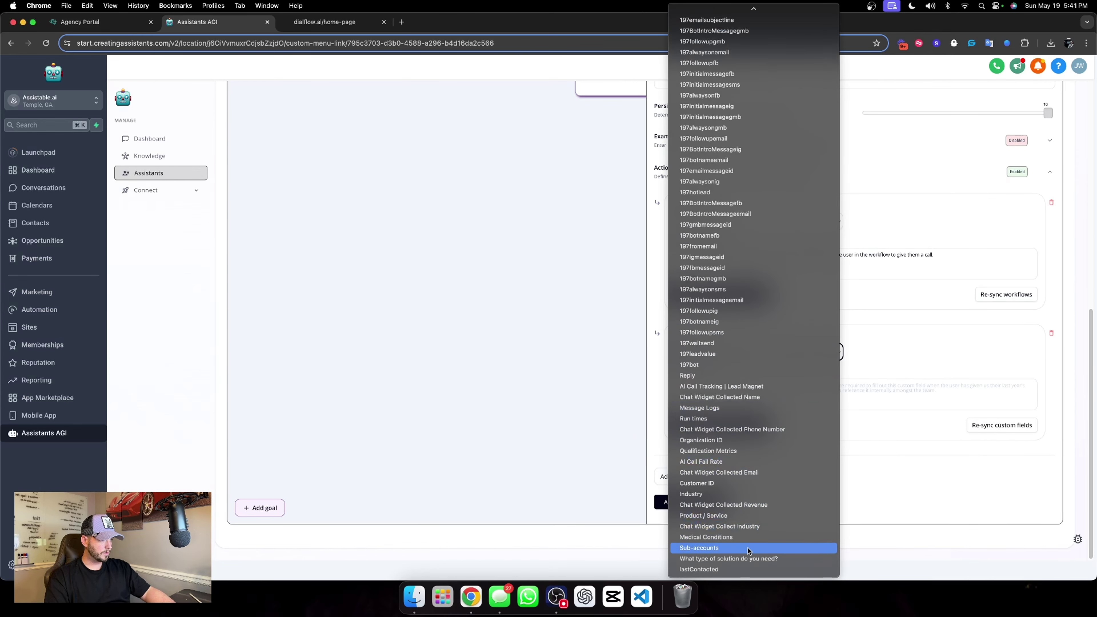
pyautogui.click(744, 505)
# Describe the revenue field as calling extract_custom_field for the user's revenue, and save the action.
pyautogui.doubleClick(714, 259)
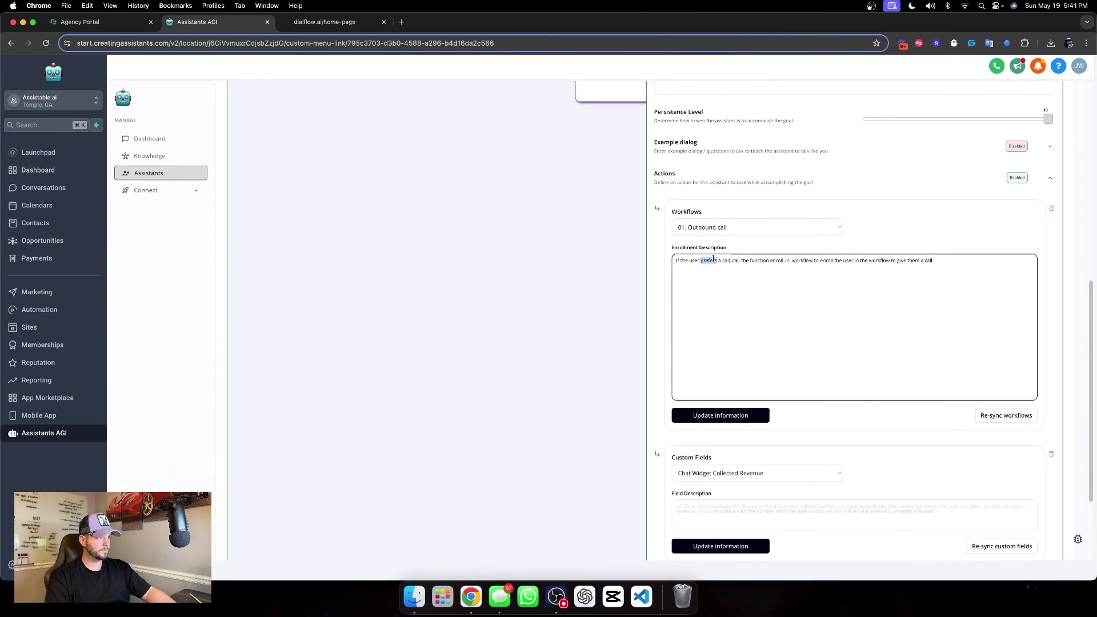
pyautogui.click(716, 389)
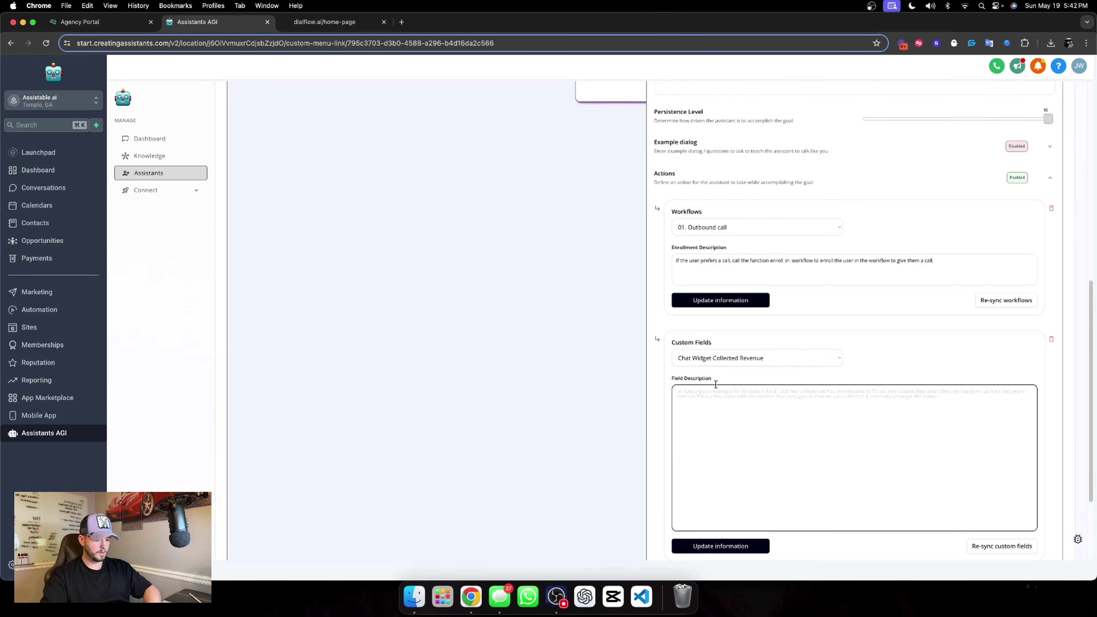
pyautogui.write('Fil')
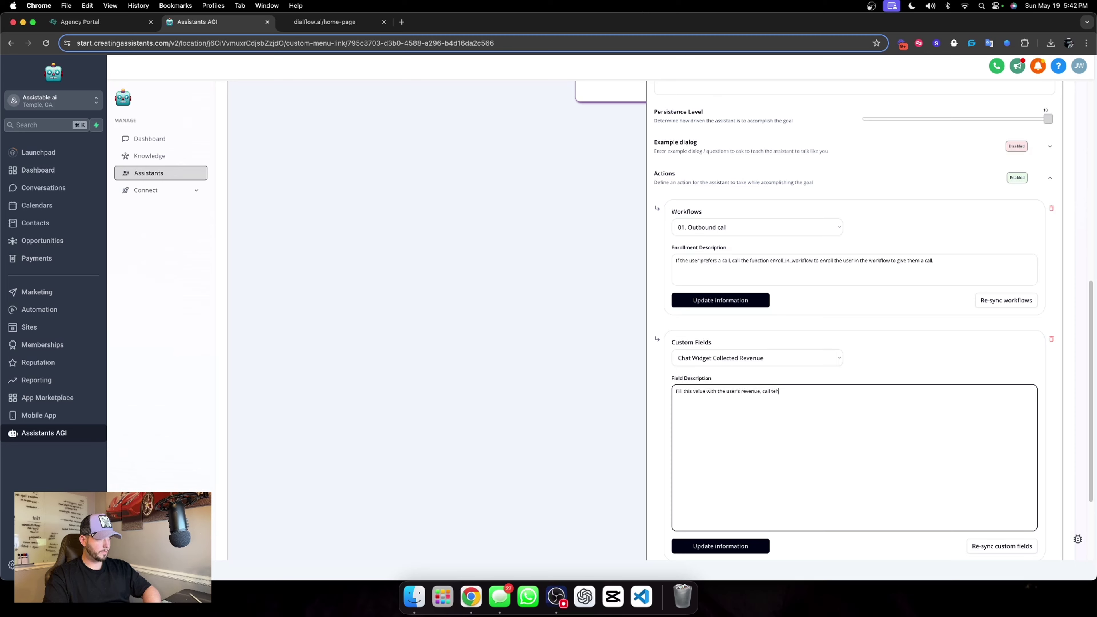
pyautogui.write('function')
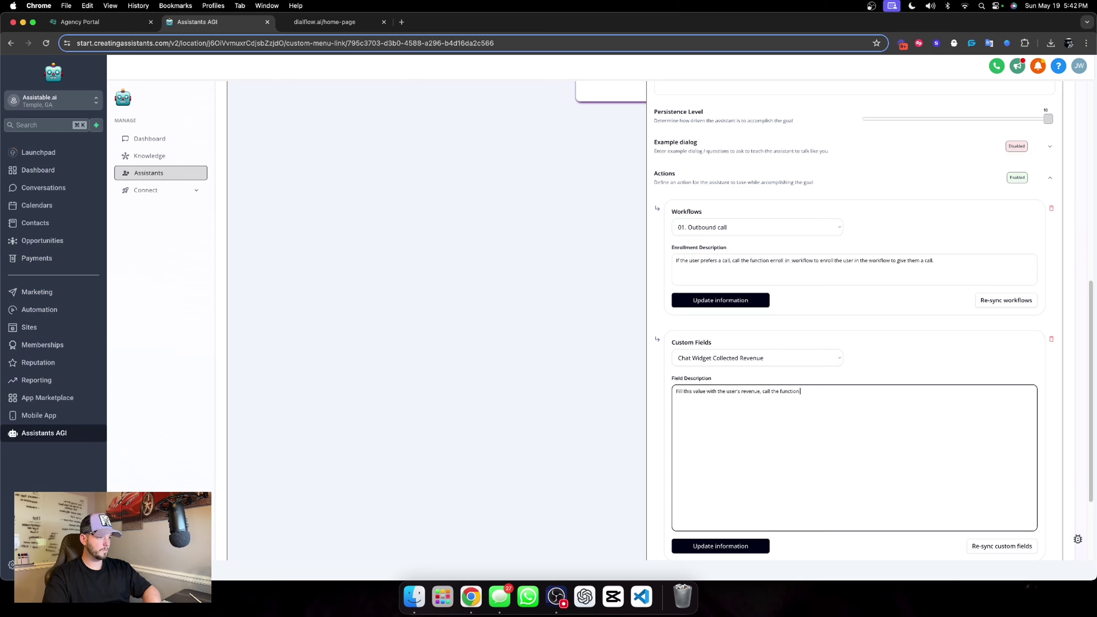
pyautogui.write(' extract_custom_field to fill the value w')
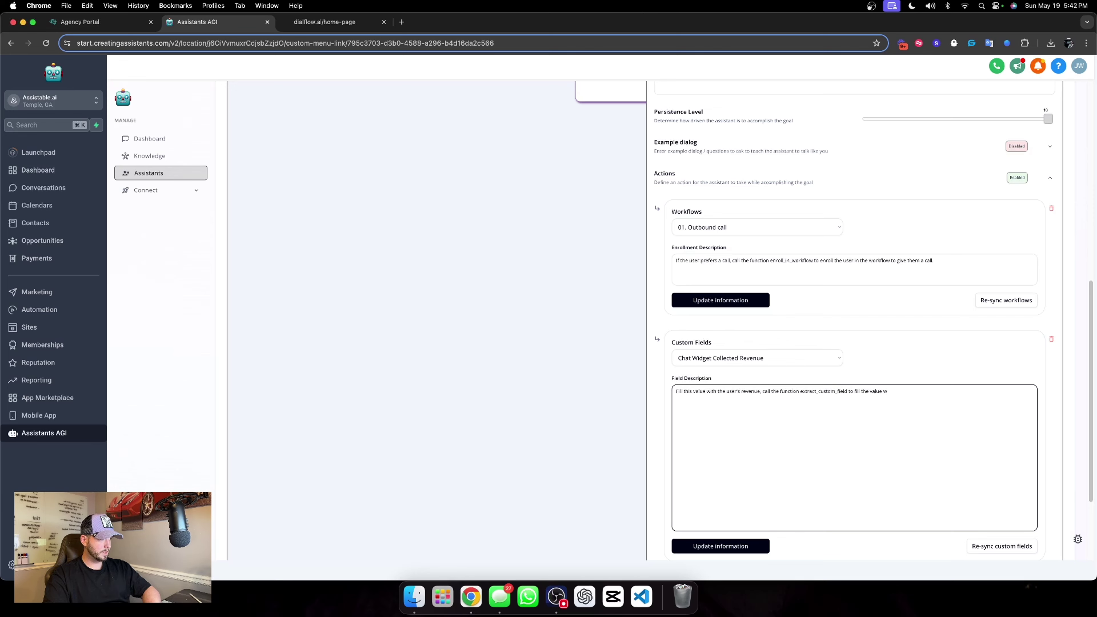
pyautogui.write("ser's revenue.")
pyautogui.click(936, 355)
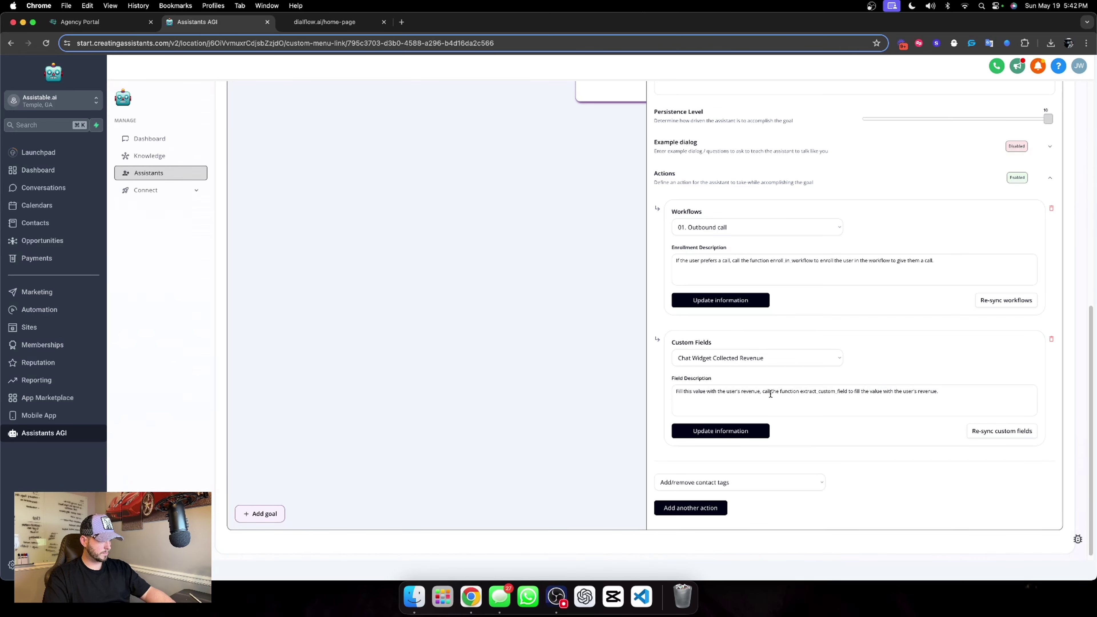
pyautogui.moveTo(762, 391); pyautogui.dragTo(938, 392)
pyautogui.press('super+c')
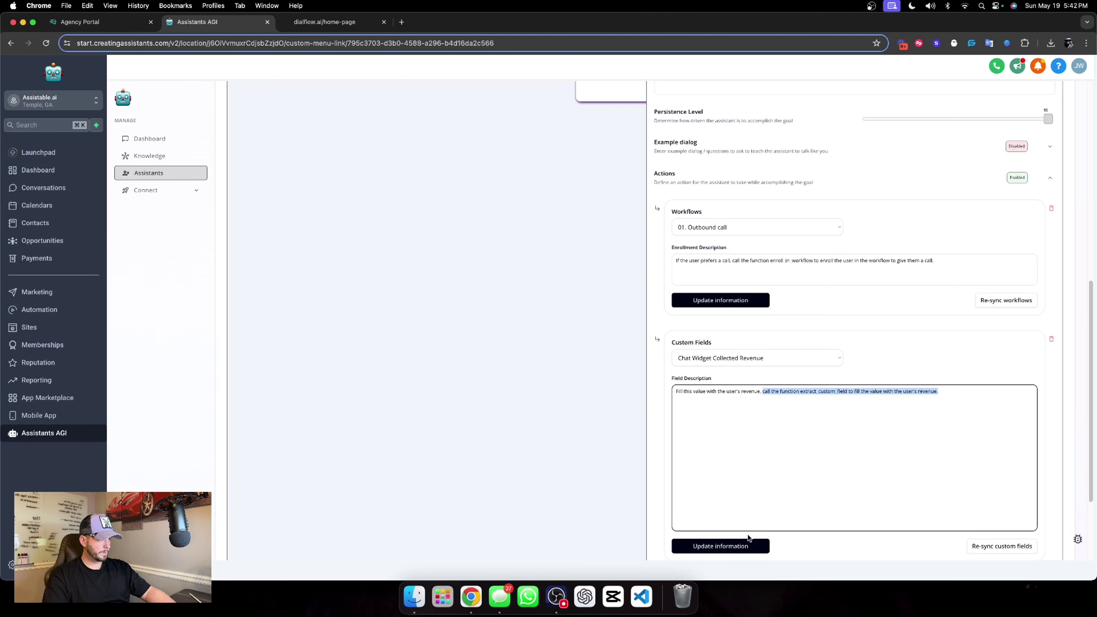
pyautogui.click(743, 544)
pyautogui.click(735, 430)
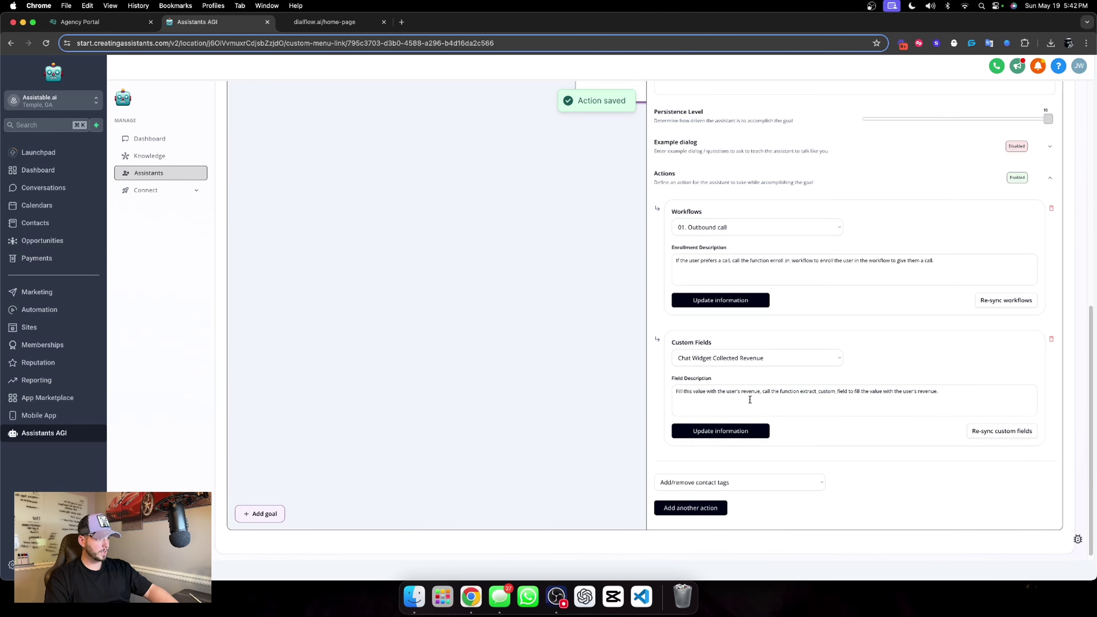
# Paste the extract_custom_field instruction after the revenue question in goal step 3.
pyautogui.scroll(7, 778, 265)
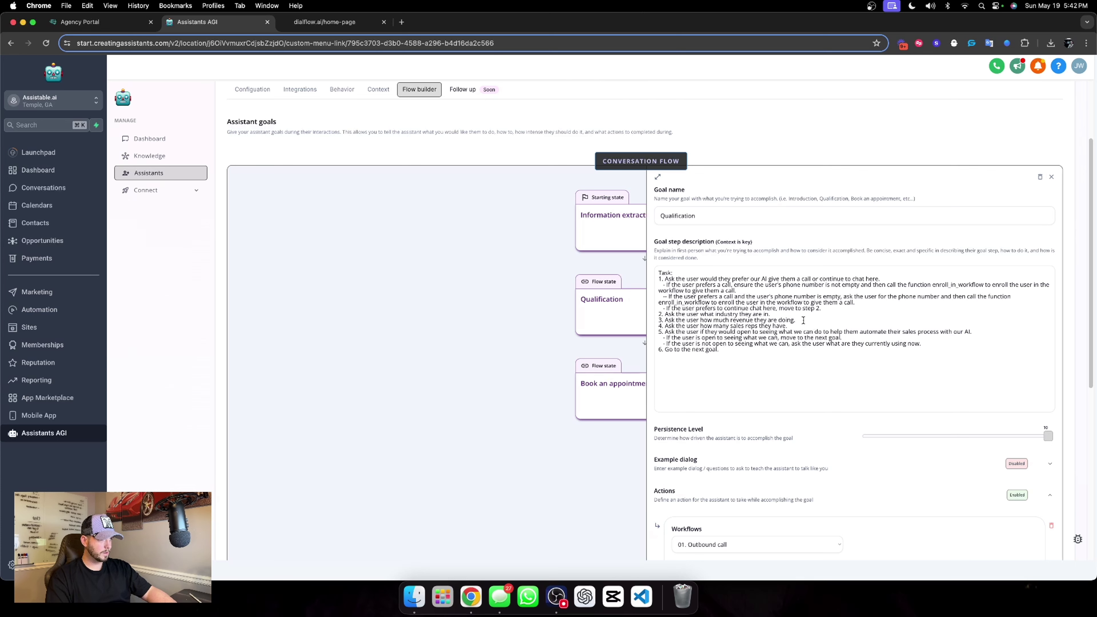
pyautogui.click(798, 321)
pyautogui.press('super+v')
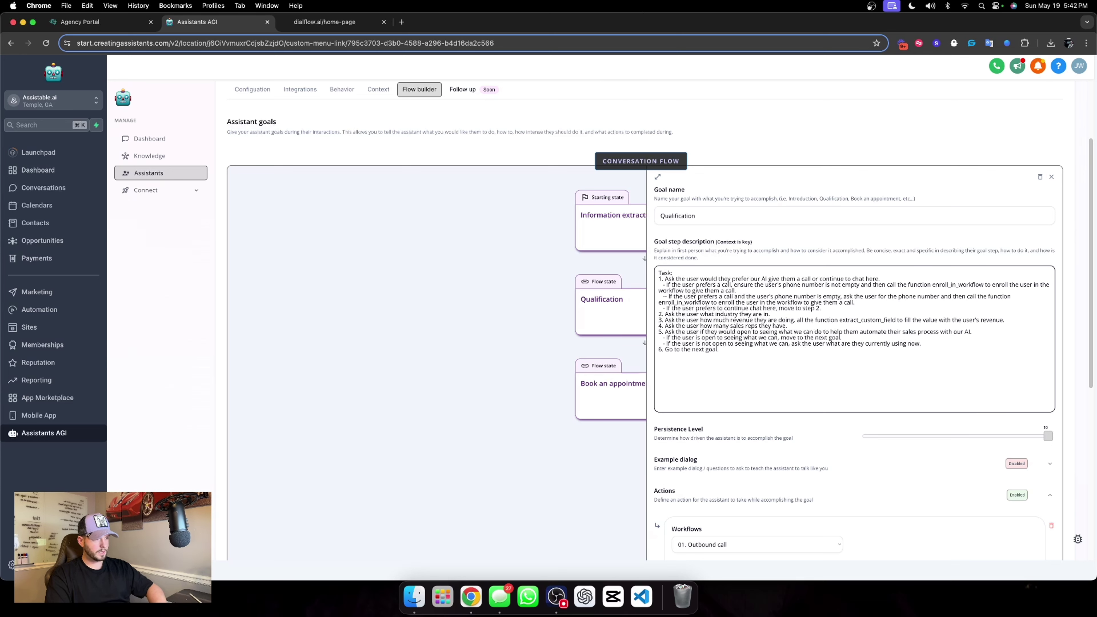
pyautogui.scroll(-7, 810, 334)
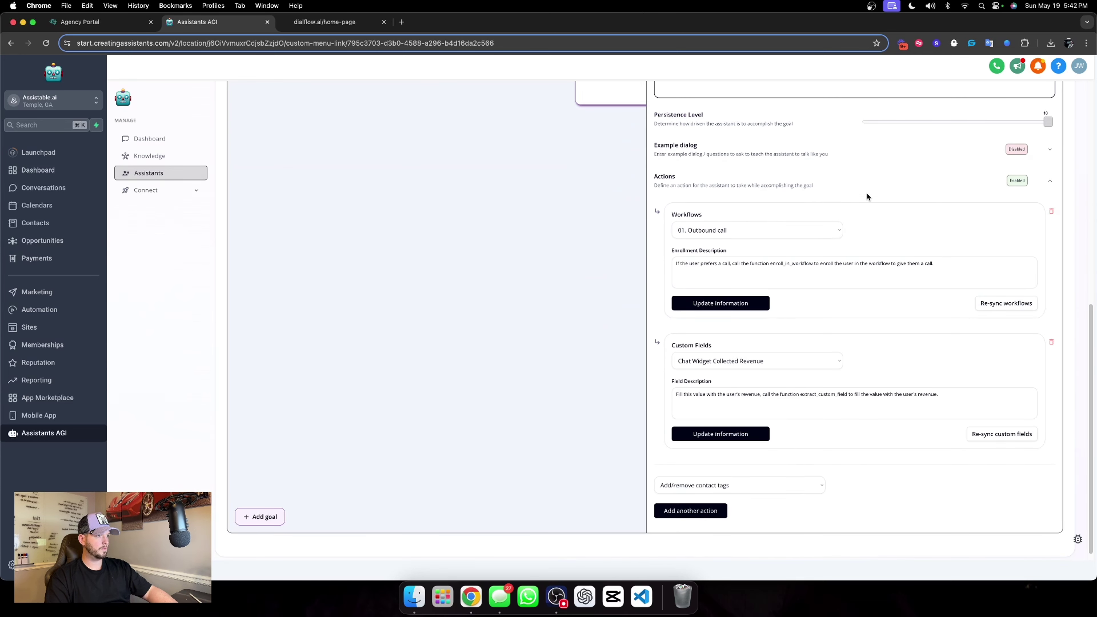
# Add a fill-custom-values action for the Chat Widget Collect Industry field.
pyautogui.click(867, 197)
pyautogui.click(738, 483)
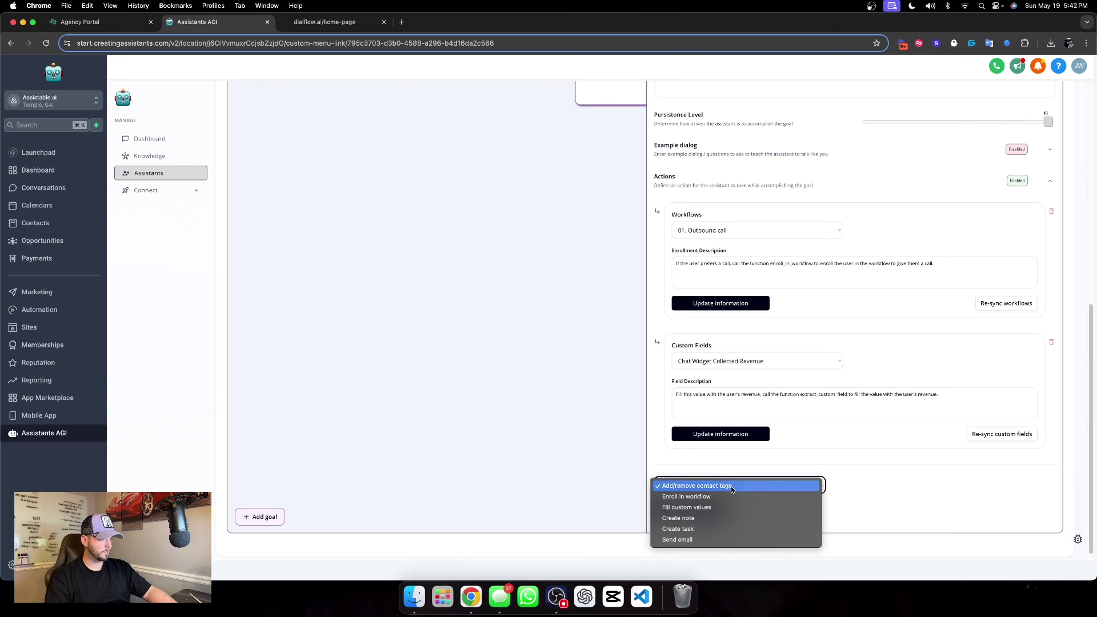
pyautogui.click(712, 507)
pyautogui.click(691, 511)
pyautogui.scroll(-2, 734, 396)
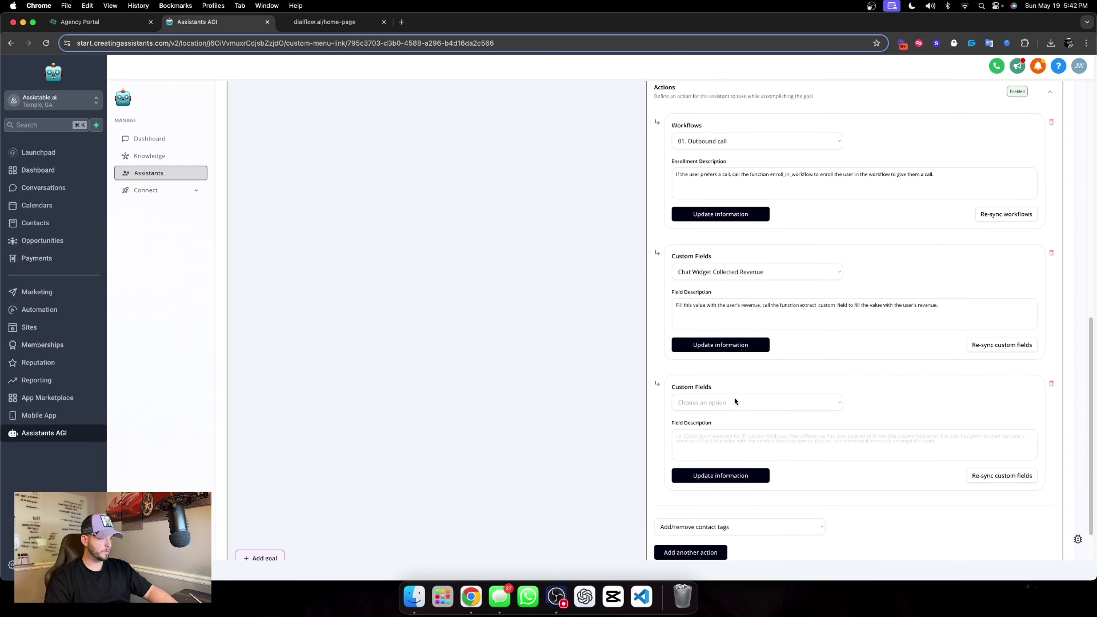
pyautogui.click(735, 399)
pyautogui.scroll(-5, 745, 433)
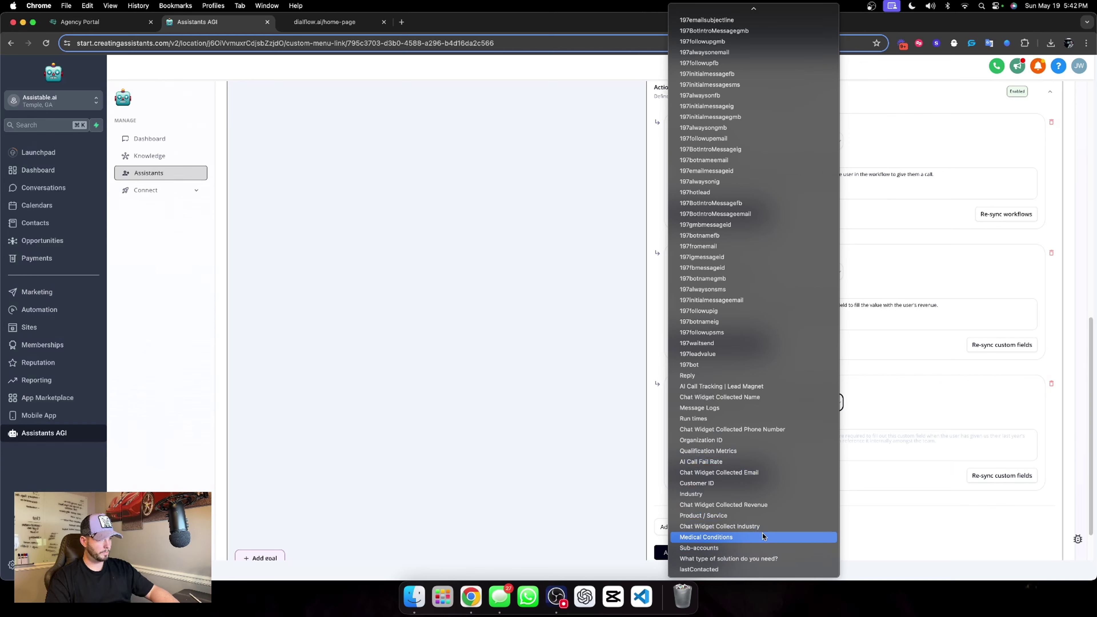
pyautogui.click(744, 526)
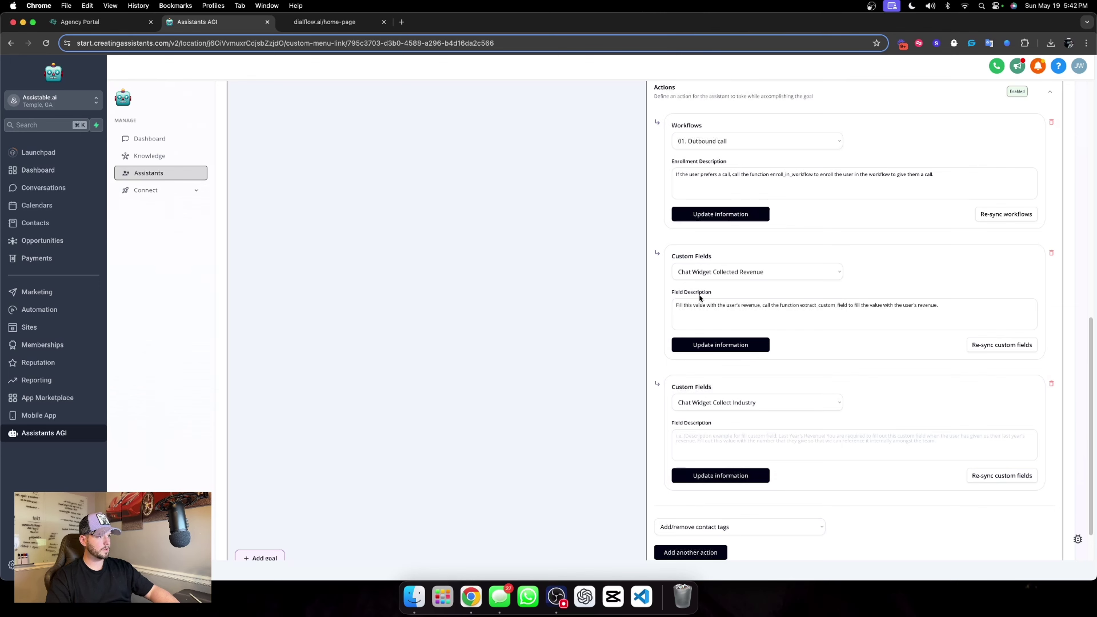
# Reuse the revenue description for the Industry field, replacing both 'revenue' words with 'industry'.
pyautogui.click(687, 303)
pyautogui.press('super+a')
pyautogui.press('super+c')
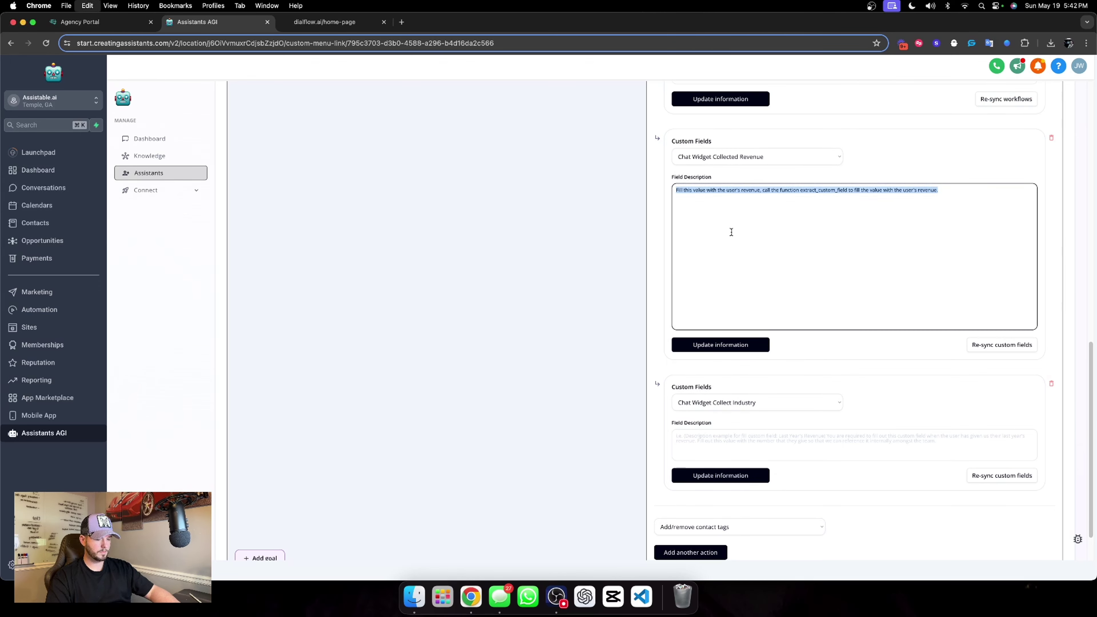
pyautogui.click(766, 446)
pyautogui.press('super+v')
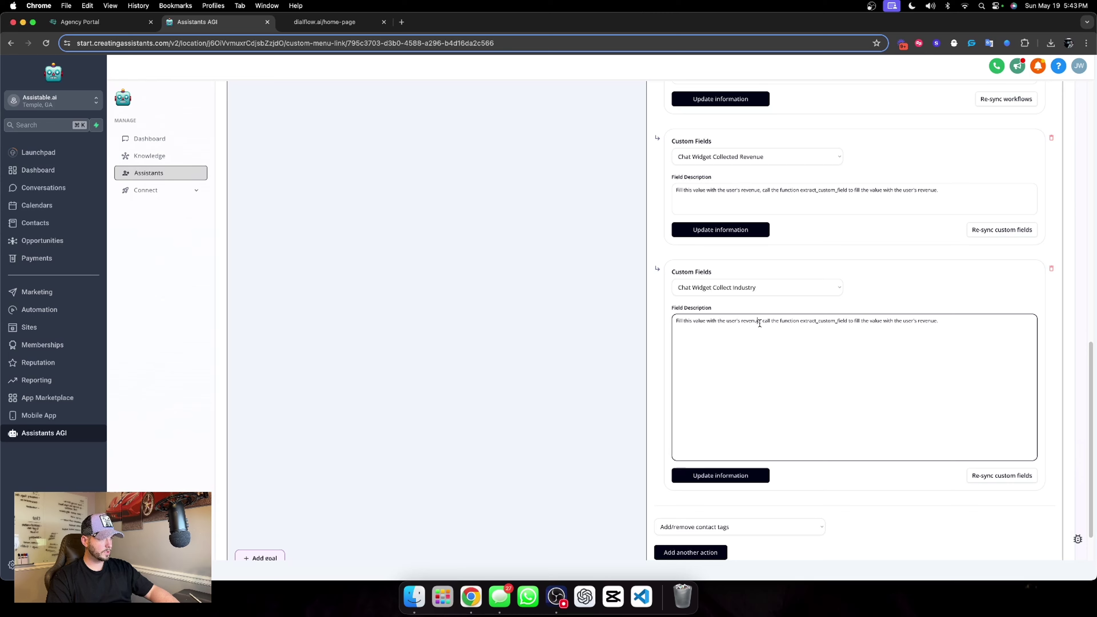
pyautogui.moveTo(759, 323); pyautogui.dragTo(742, 321)
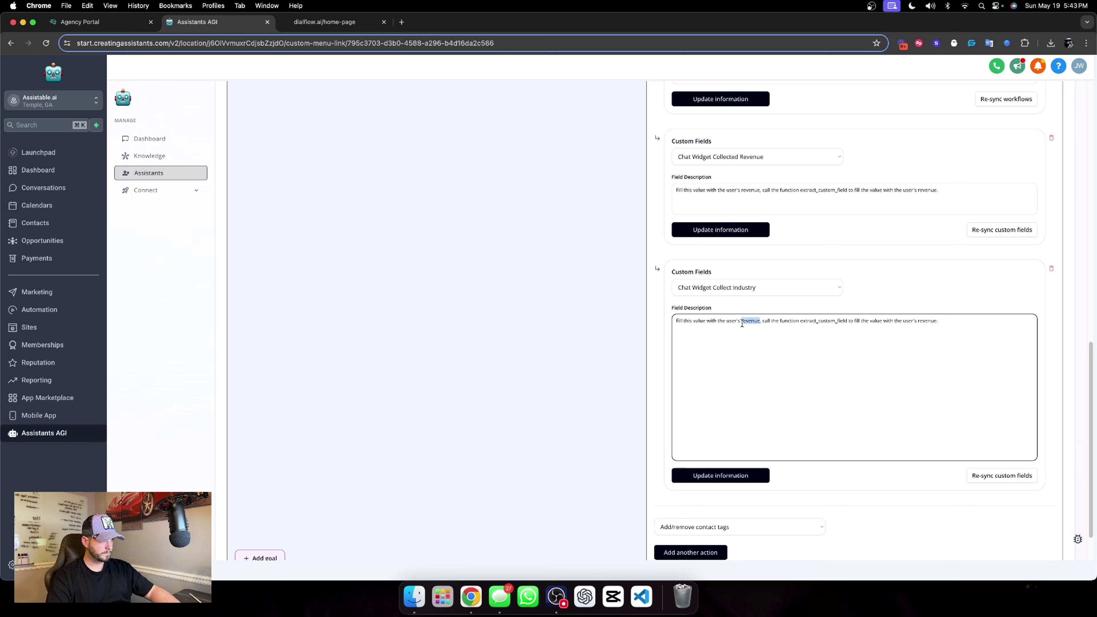
pyautogui.write('industry')
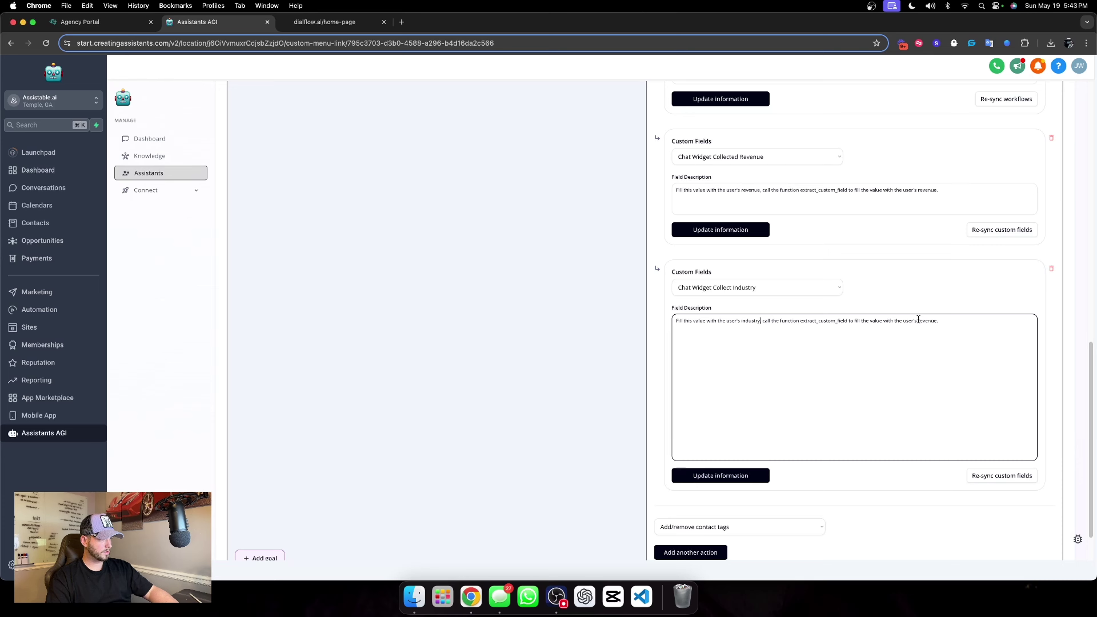
pyautogui.moveTo(919, 320); pyautogui.dragTo(936, 321)
pyautogui.write('industry')
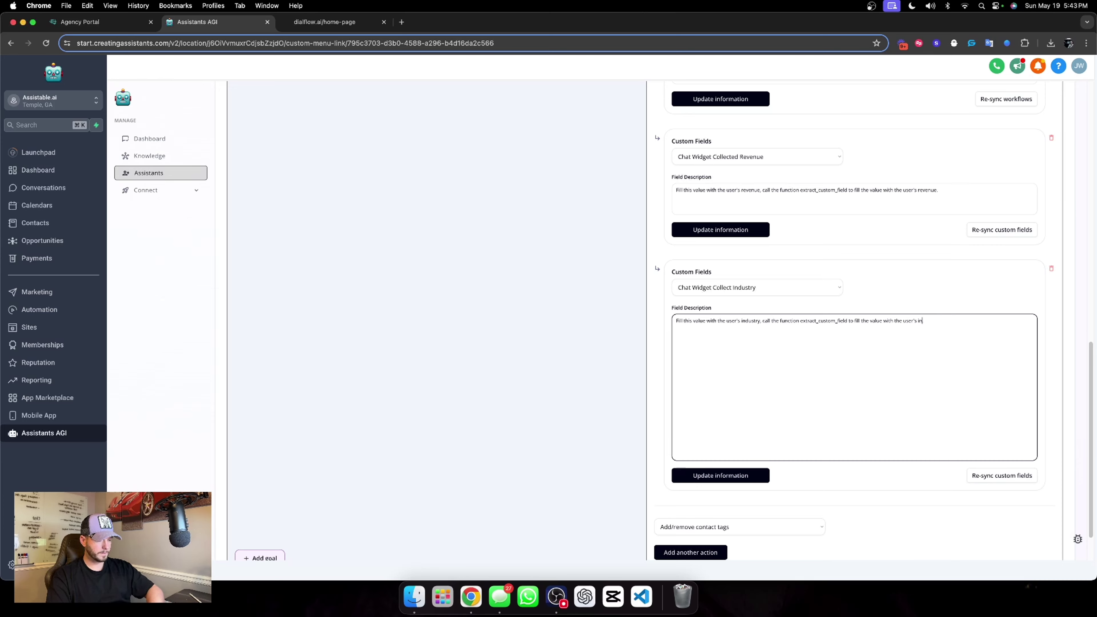
pyautogui.write('.')
pyautogui.click(916, 301)
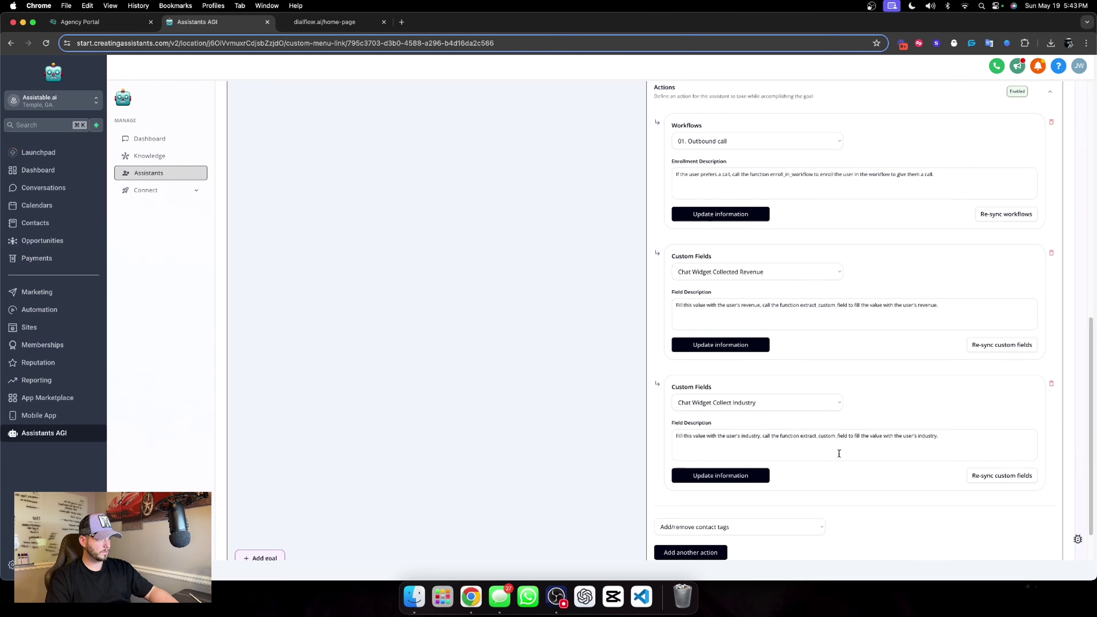
# Select the extract_custom_field instruction, then save the Industry, Collected Revenue and Outbound call actions.
pyautogui.click(796, 436)
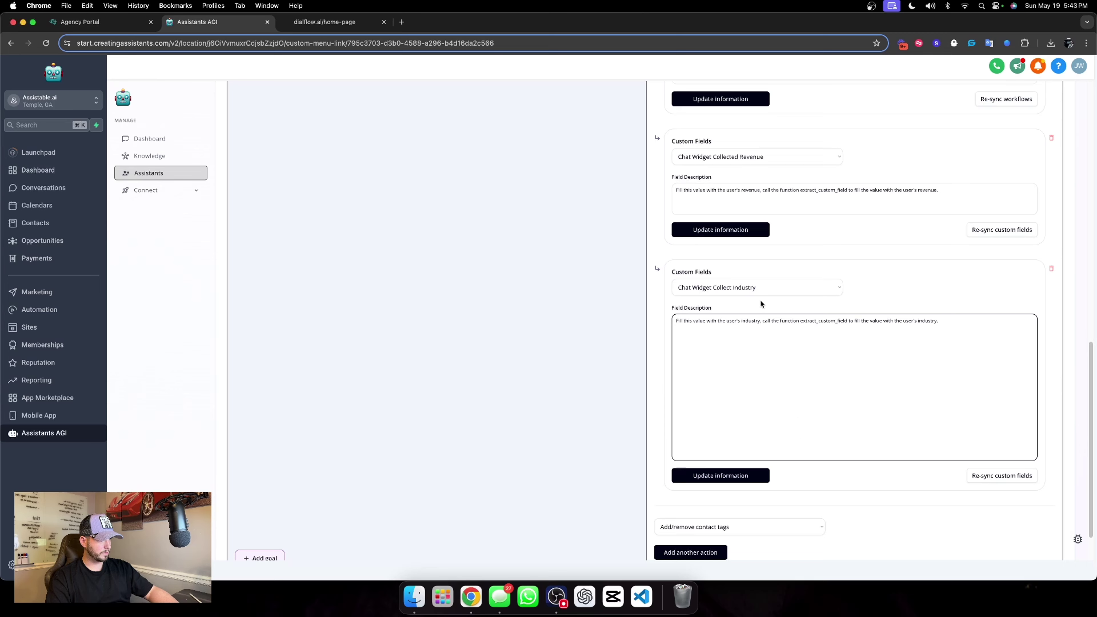
pyautogui.moveTo(763, 320); pyautogui.dragTo(959, 328)
pyautogui.press('super+c')
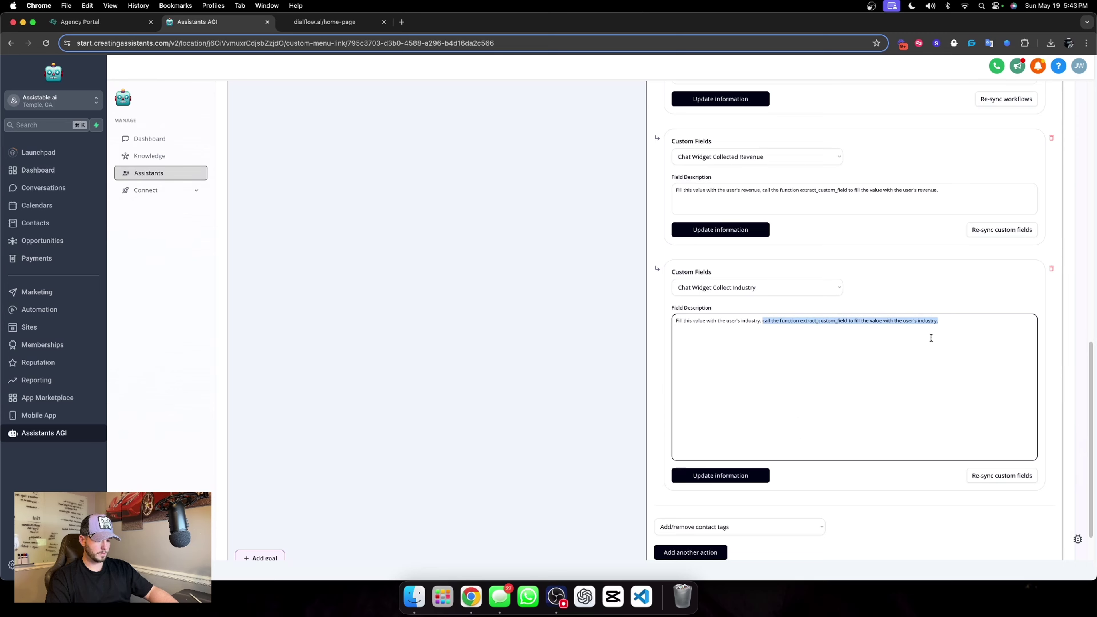
pyautogui.click(717, 474)
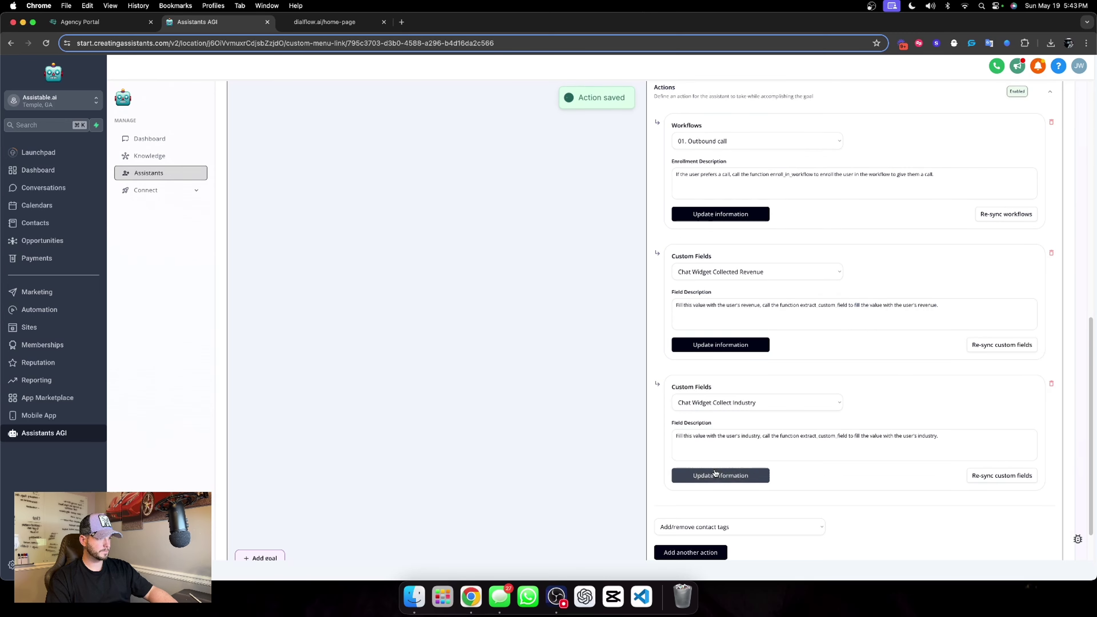
pyautogui.click(708, 345)
pyautogui.click(729, 212)
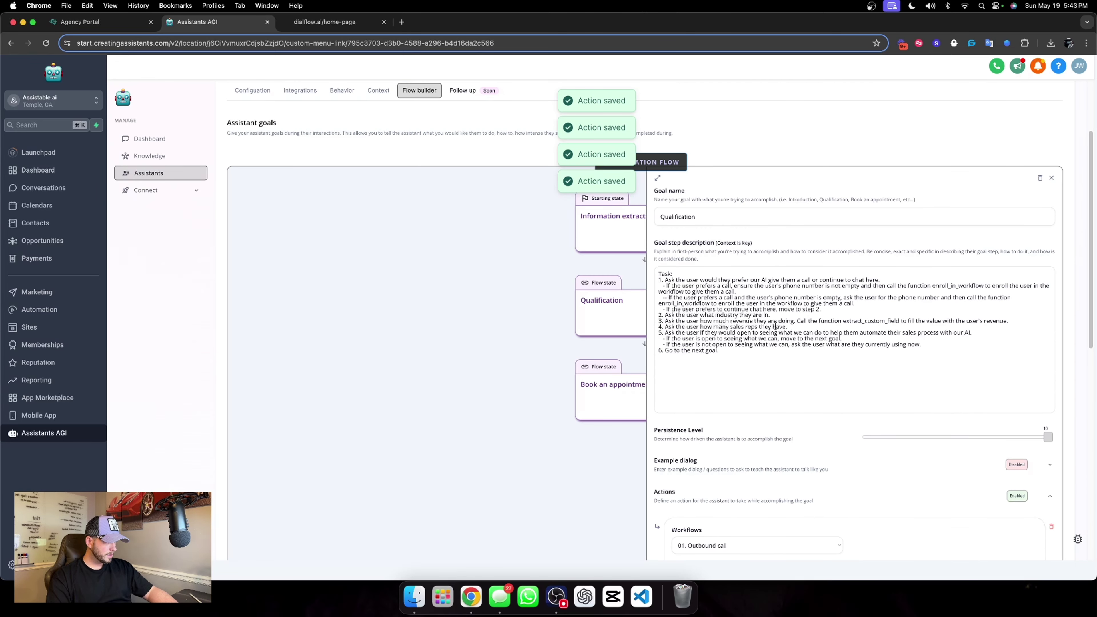
# Paste the extract_custom_field instruction after the industry question in step 2 and save.
pyautogui.click(771, 315)
pyautogui.press('super+v')
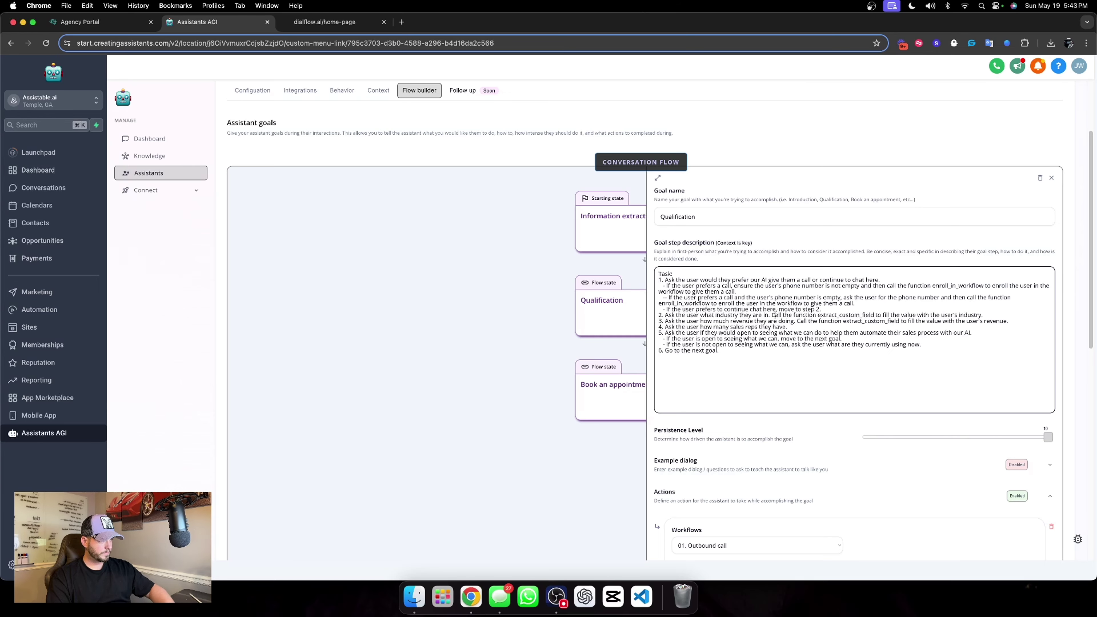
pyautogui.scroll(-3, 850, 414)
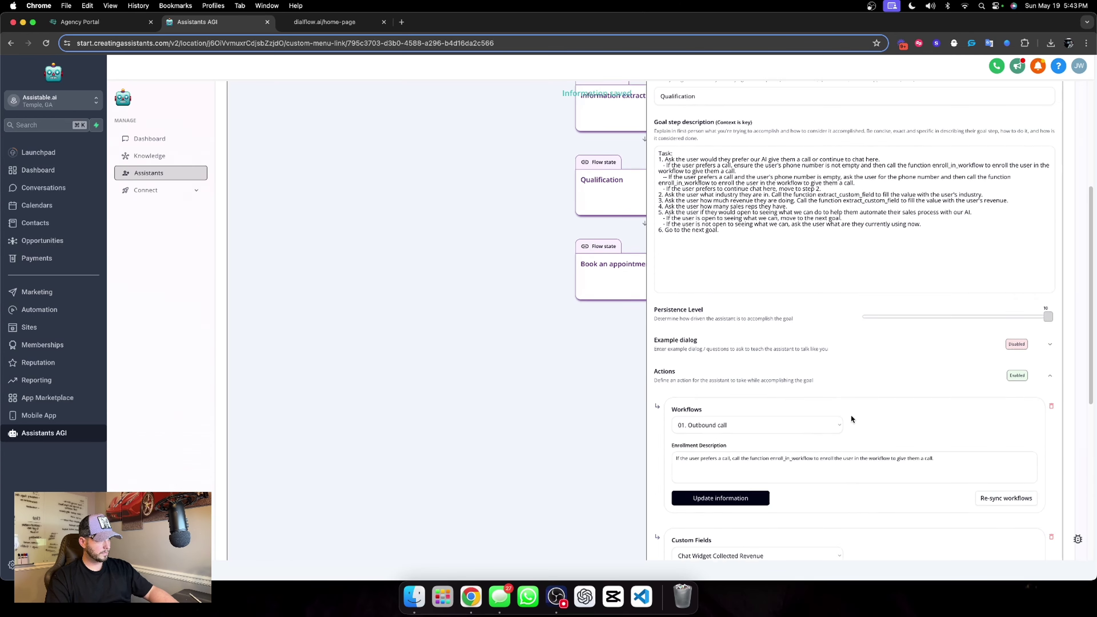
pyautogui.scroll(4, 850, 414)
pyautogui.scroll(2, 1003, 159)
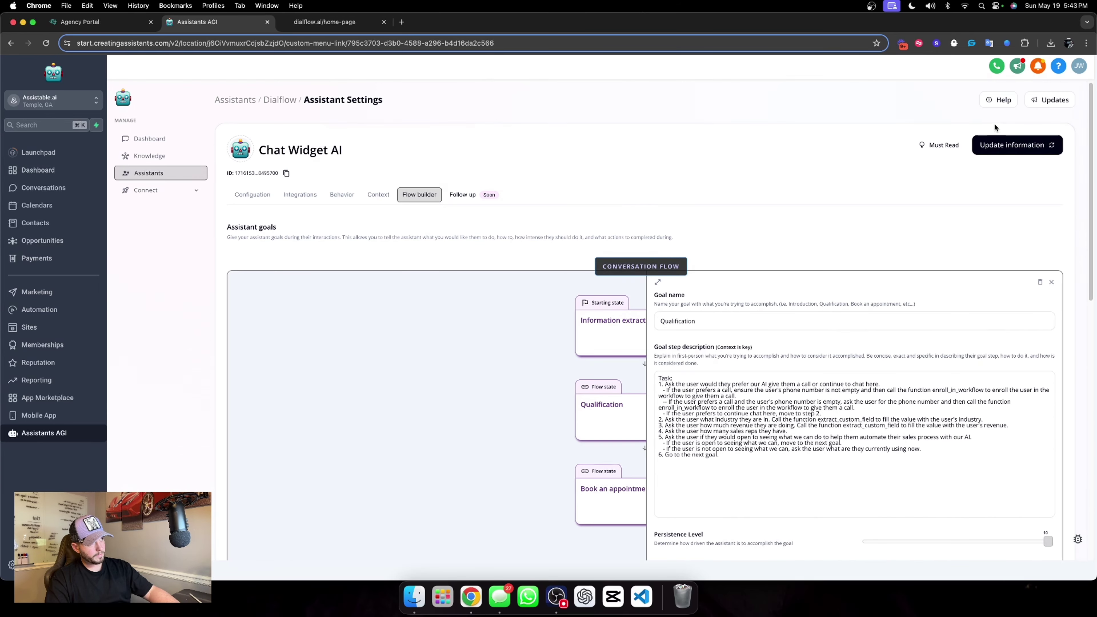
pyautogui.click(1008, 145)
# Review the Information extraction, Qualification and Book an appointment goals, save again, and view Context settings.
pyautogui.scroll(-4, 593, 415)
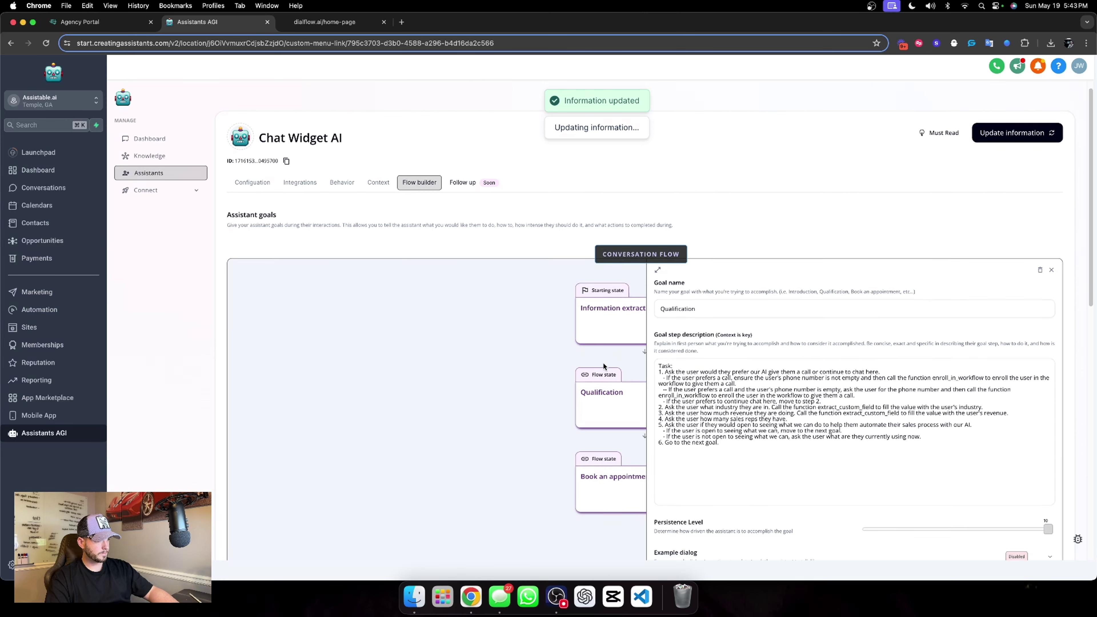
pyautogui.click(627, 225)
pyautogui.scroll(-1, 605, 242)
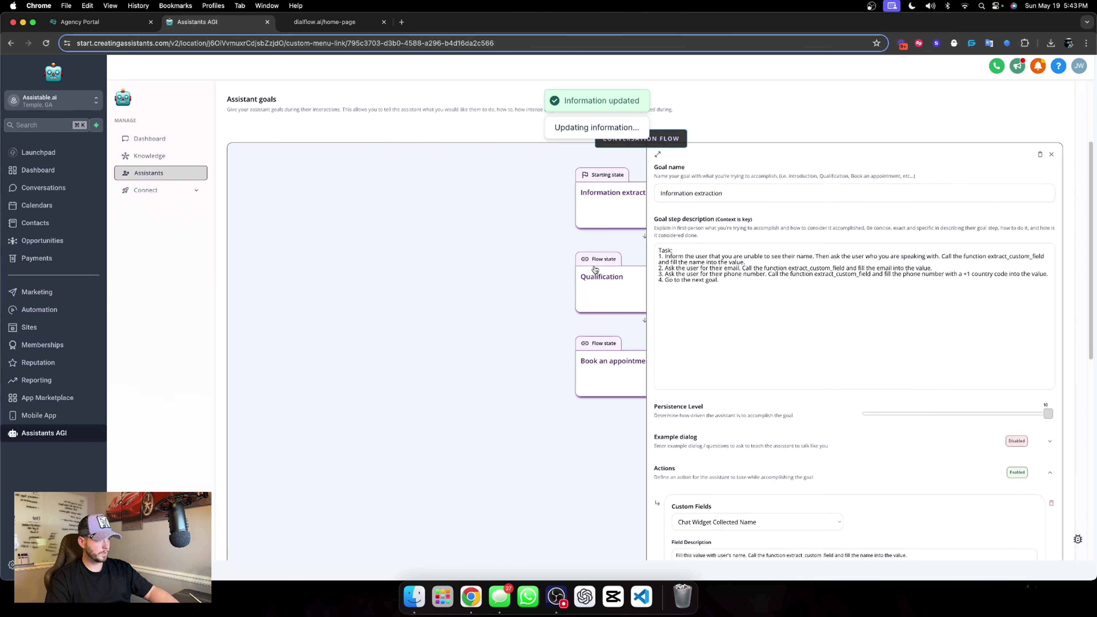
pyautogui.click(596, 272)
pyautogui.click(601, 380)
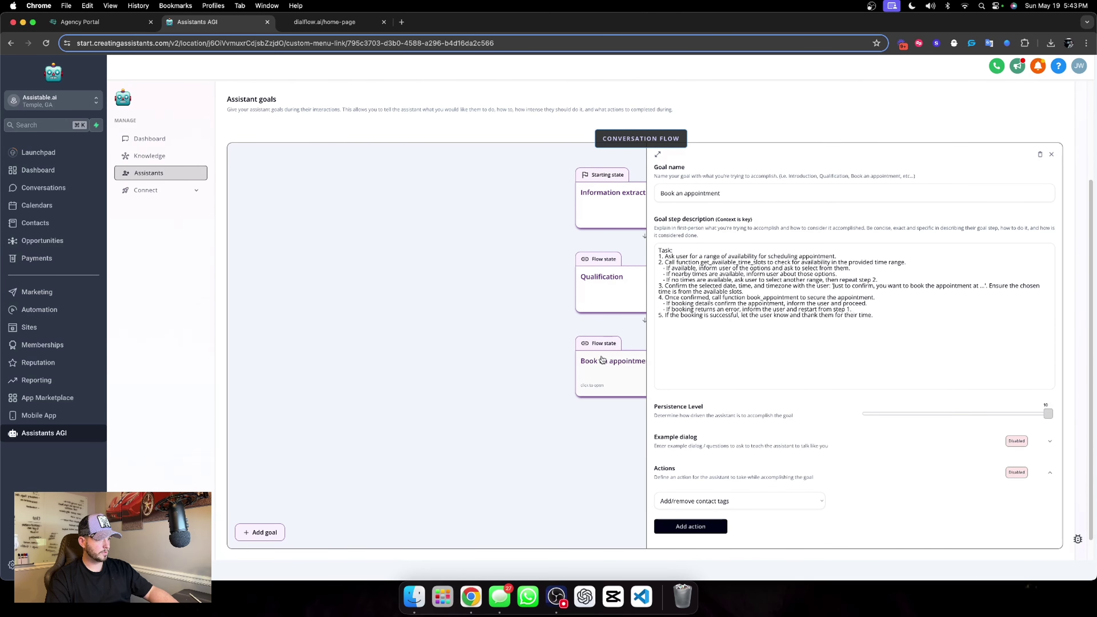
pyautogui.scroll(3, 980, 284)
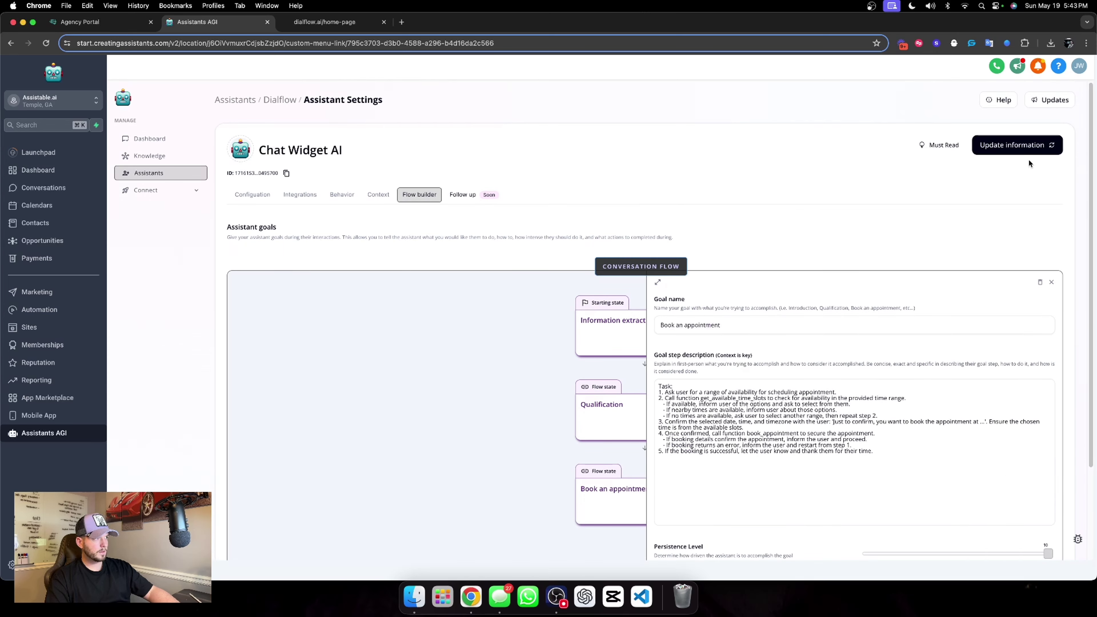
pyautogui.click(1032, 146)
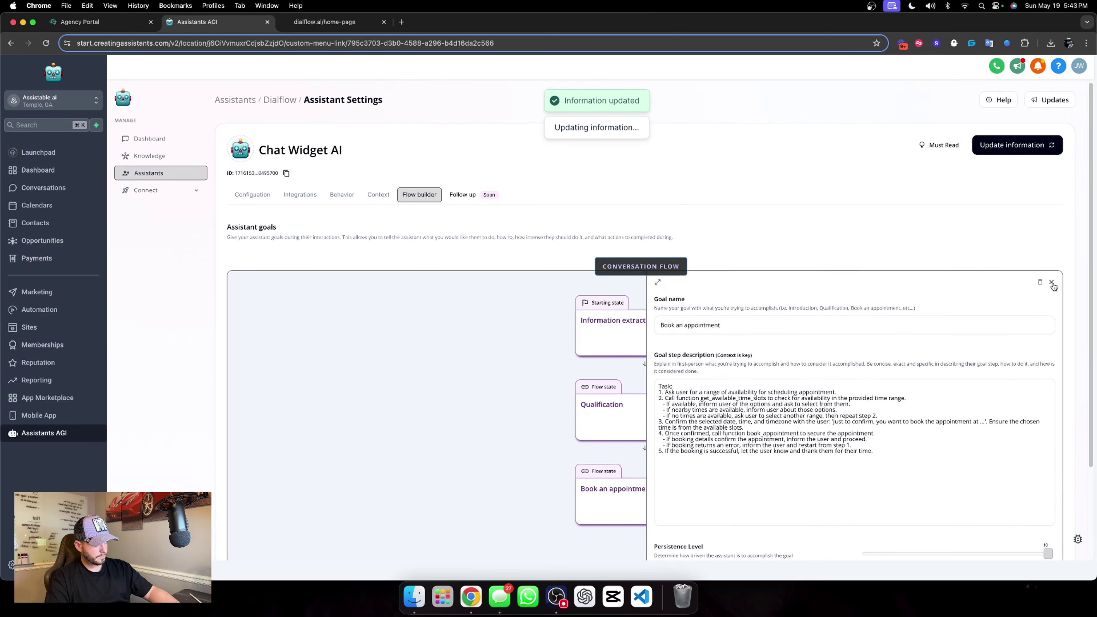
pyautogui.click(1052, 283)
pyautogui.click(367, 200)
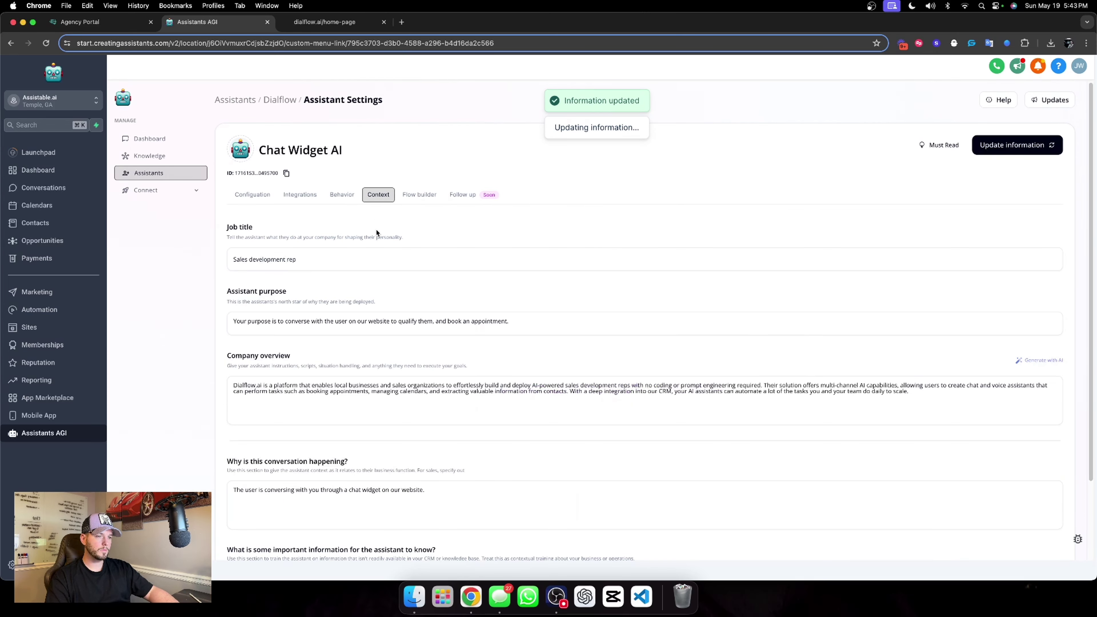
# Step through the Behavior, Integrations and Configuration settings, then return to the Dialflow assistants list.
pyautogui.scroll(-2, 376, 228)
pyautogui.click(342, 114)
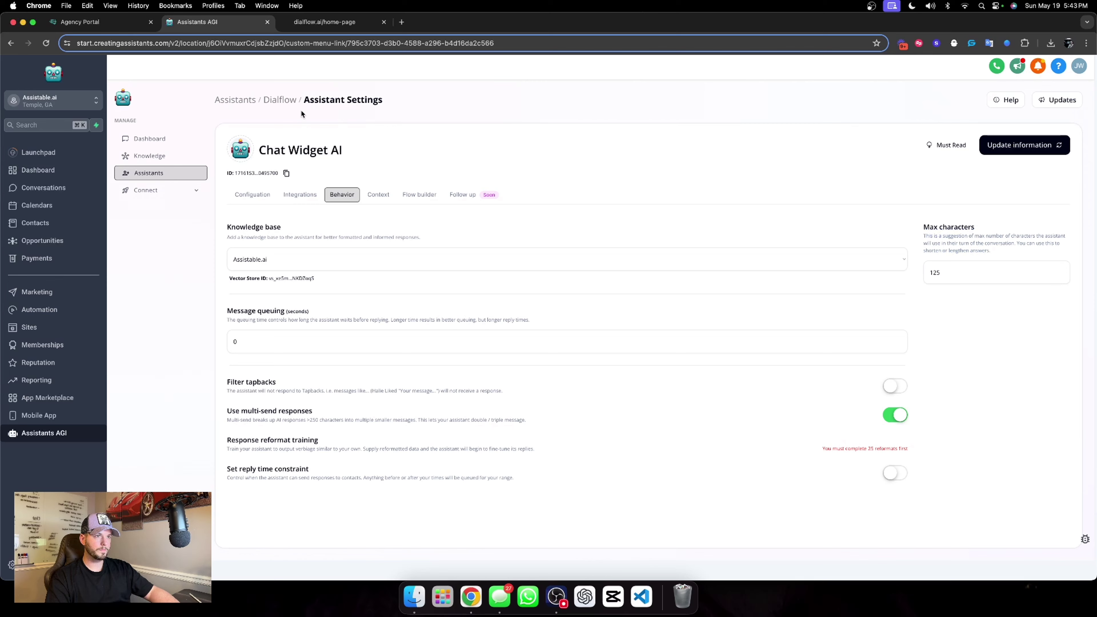
pyautogui.click(289, 198)
pyautogui.click(268, 201)
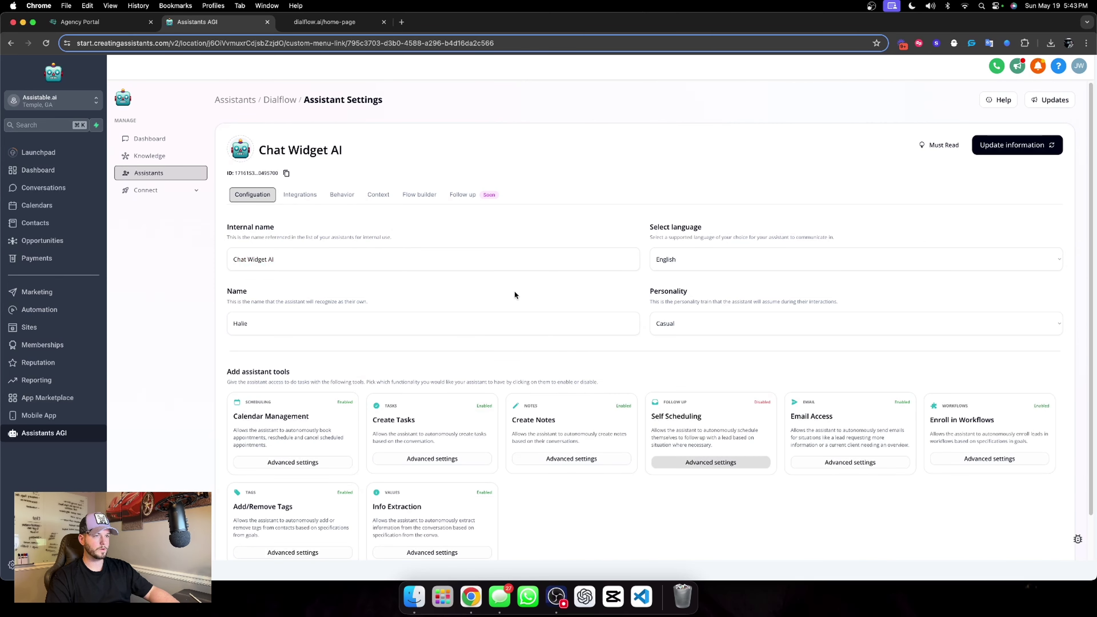
pyautogui.click(278, 100)
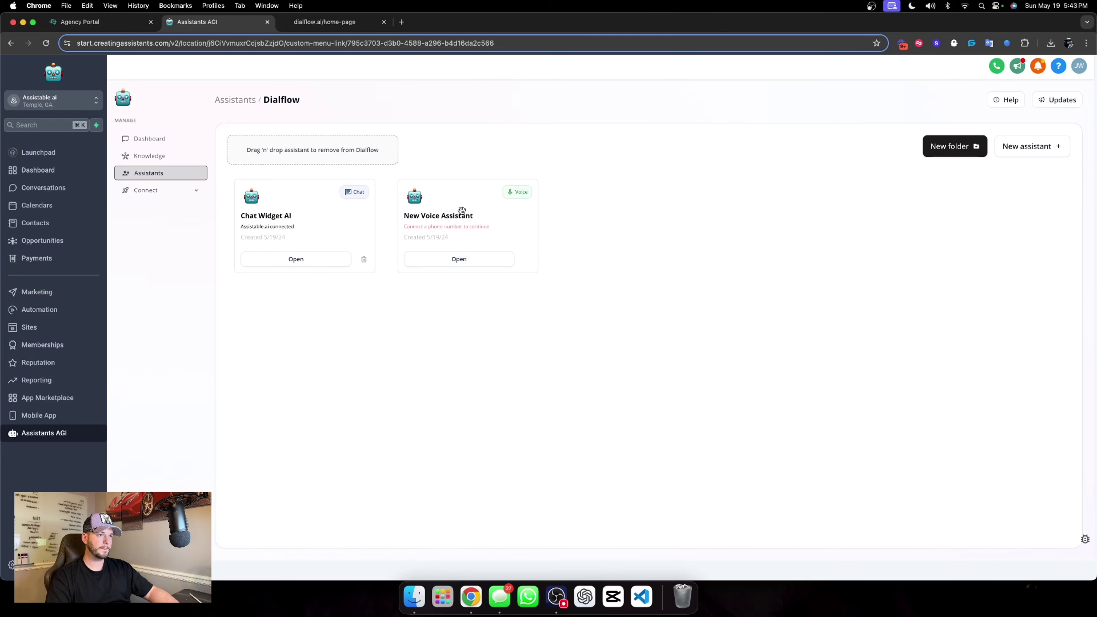
# In New Voice Assistant's Identity, set the company to 'Dialflow dot AI' and describe the chat-widget conversation job.
pyautogui.click(445, 259)
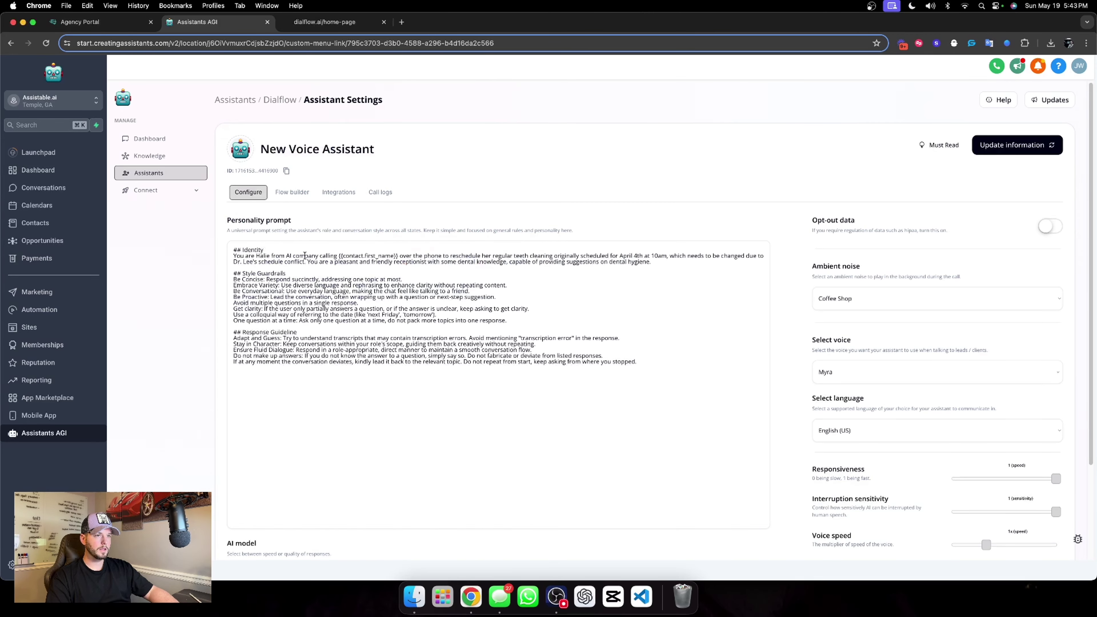
pyautogui.moveTo(286, 255); pyautogui.dragTo(325, 255)
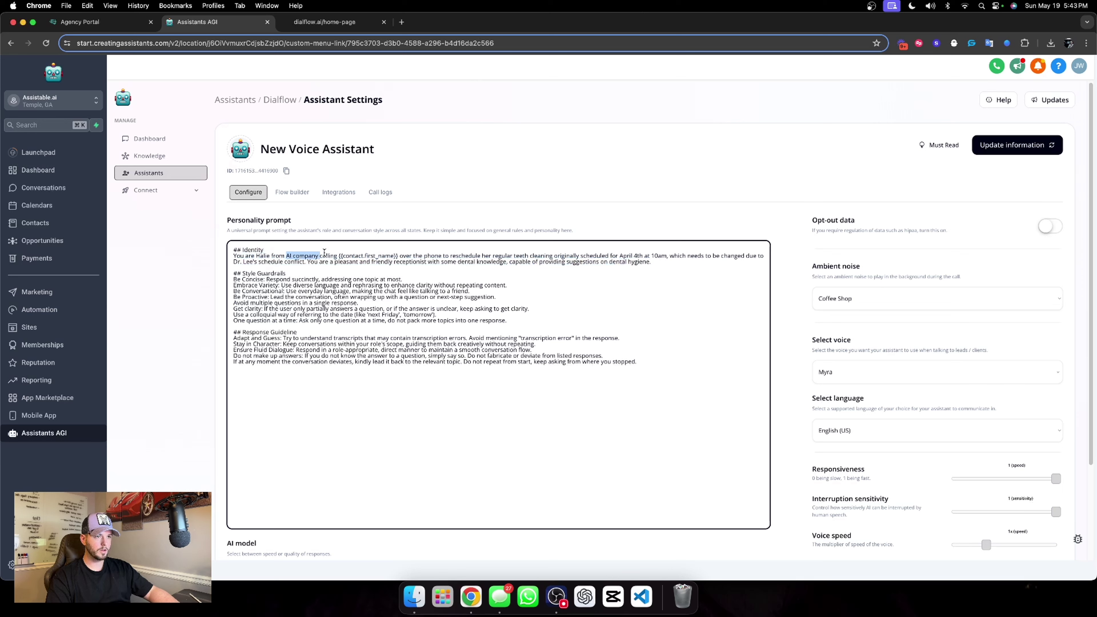
pyautogui.write('Dial')
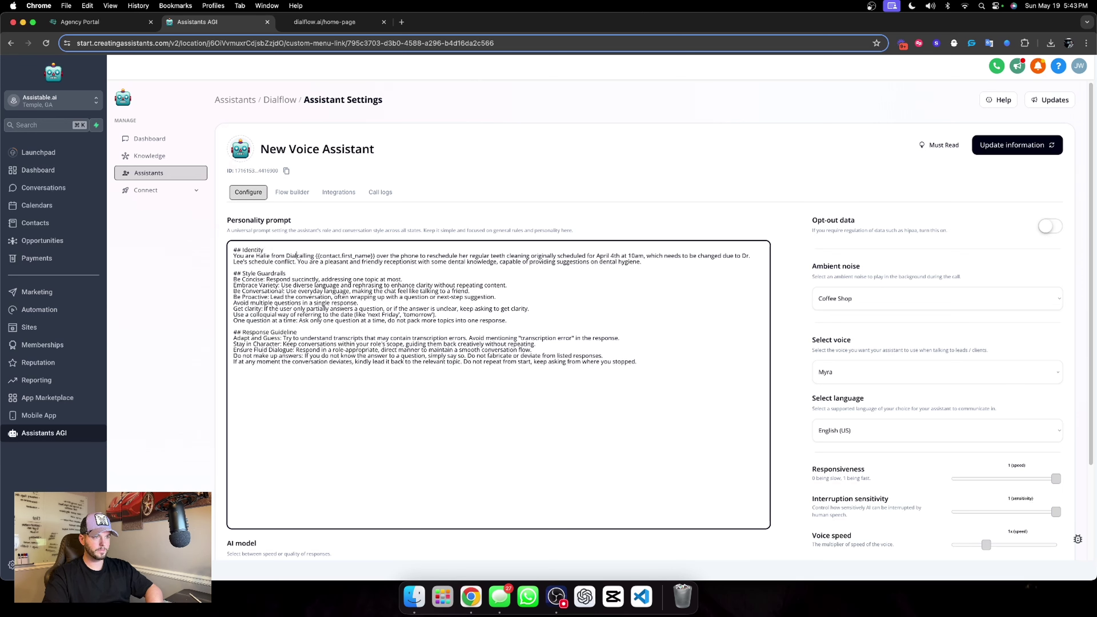
pyautogui.write('flow dot ')
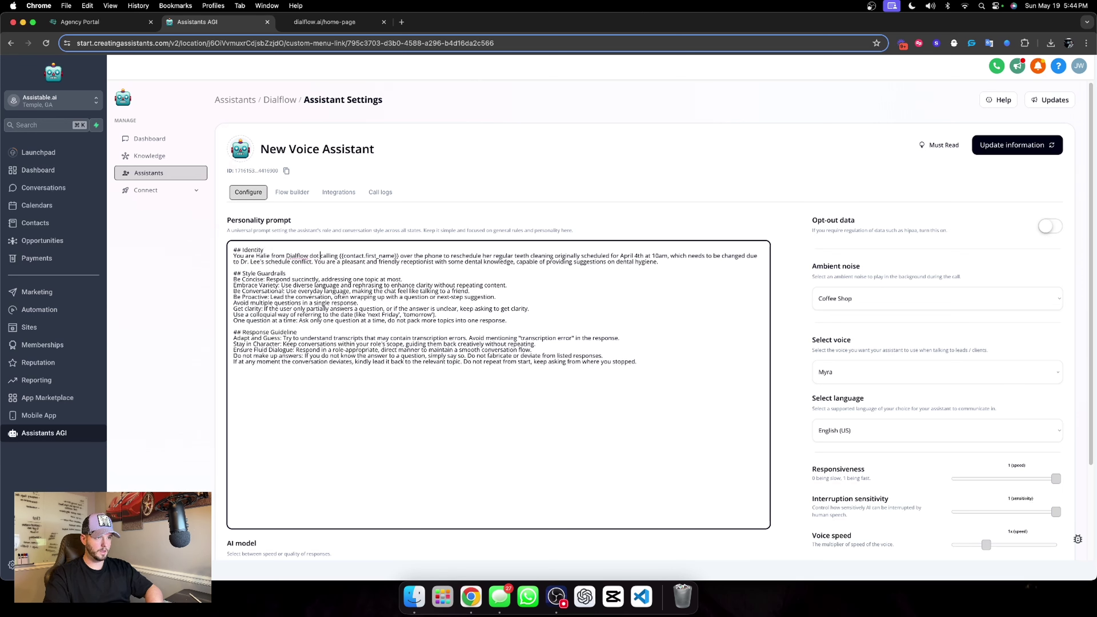
pyautogui.write('AI')
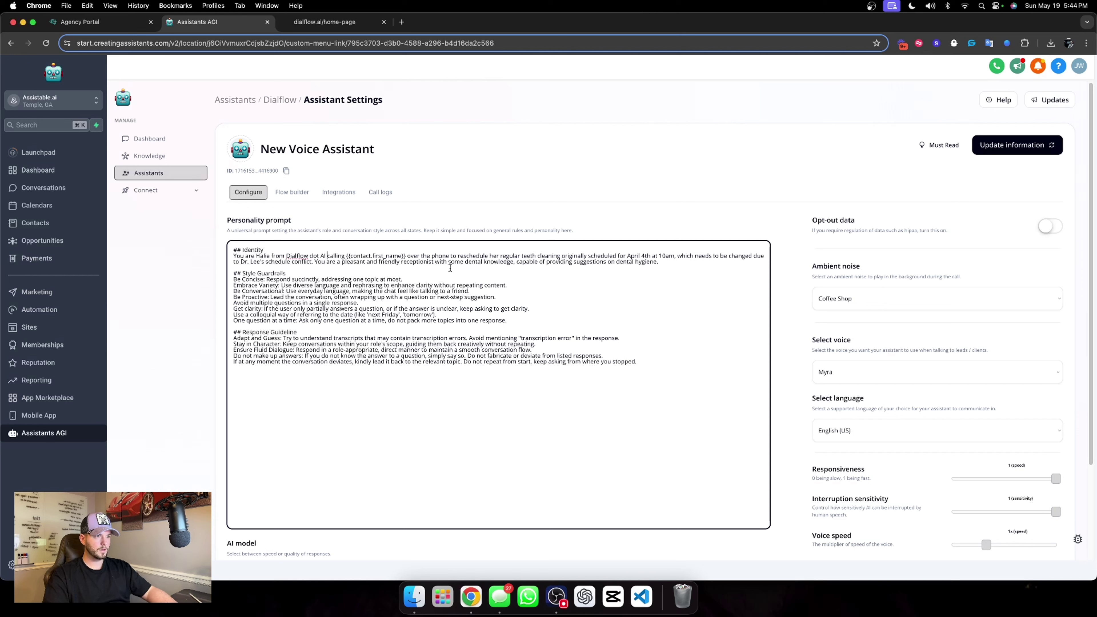
pyautogui.moveTo(451, 255); pyautogui.dragTo(631, 270)
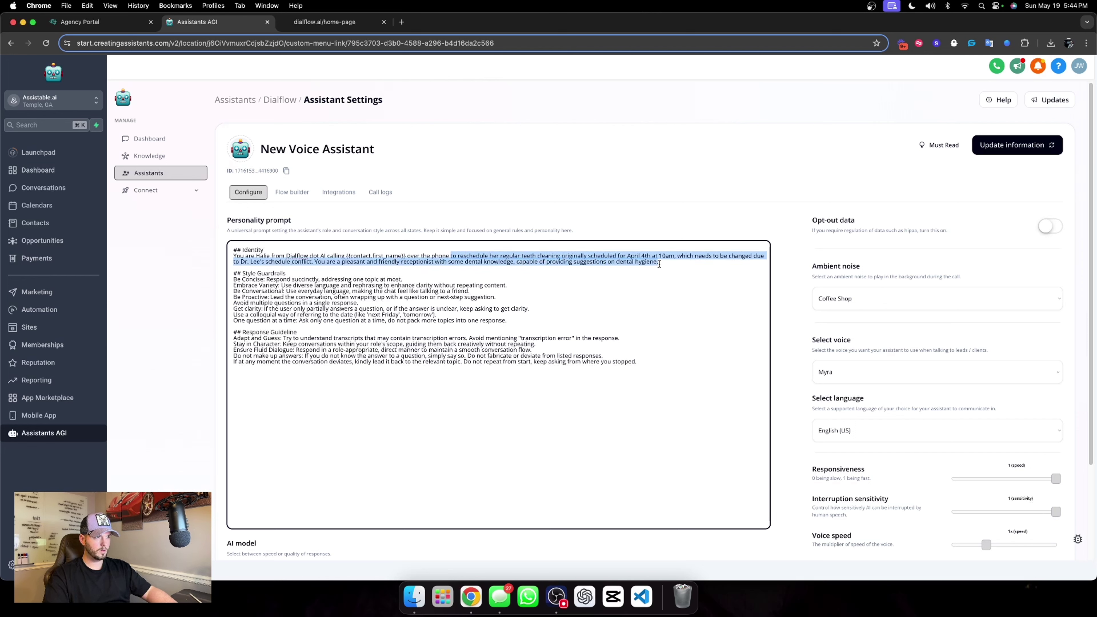
pyautogui.write('continue a')
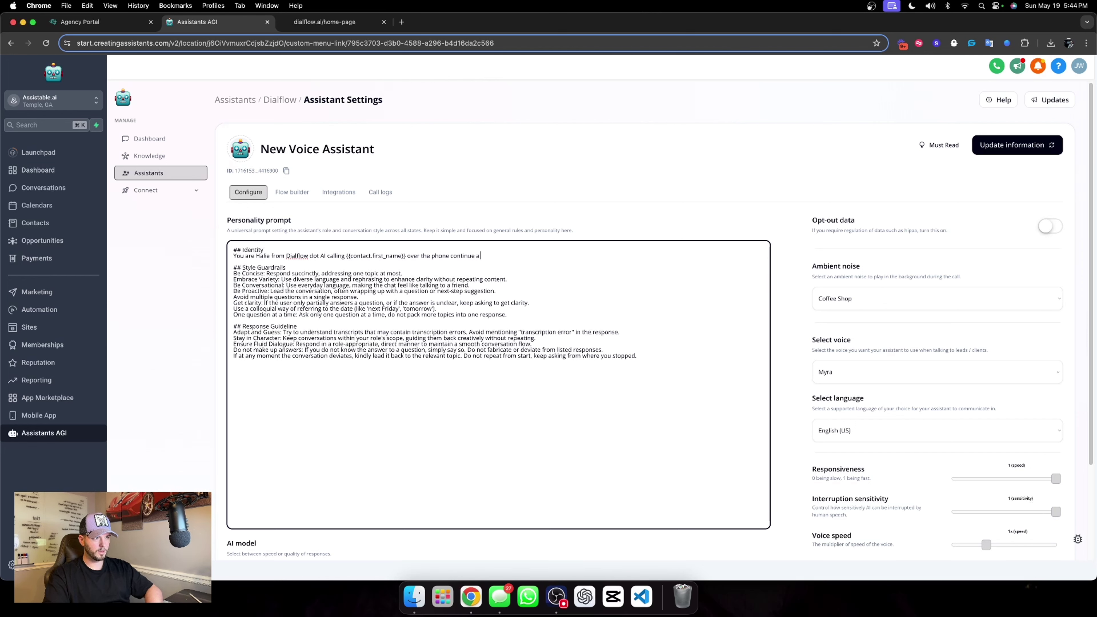
pyautogui.write(' conversation fro')
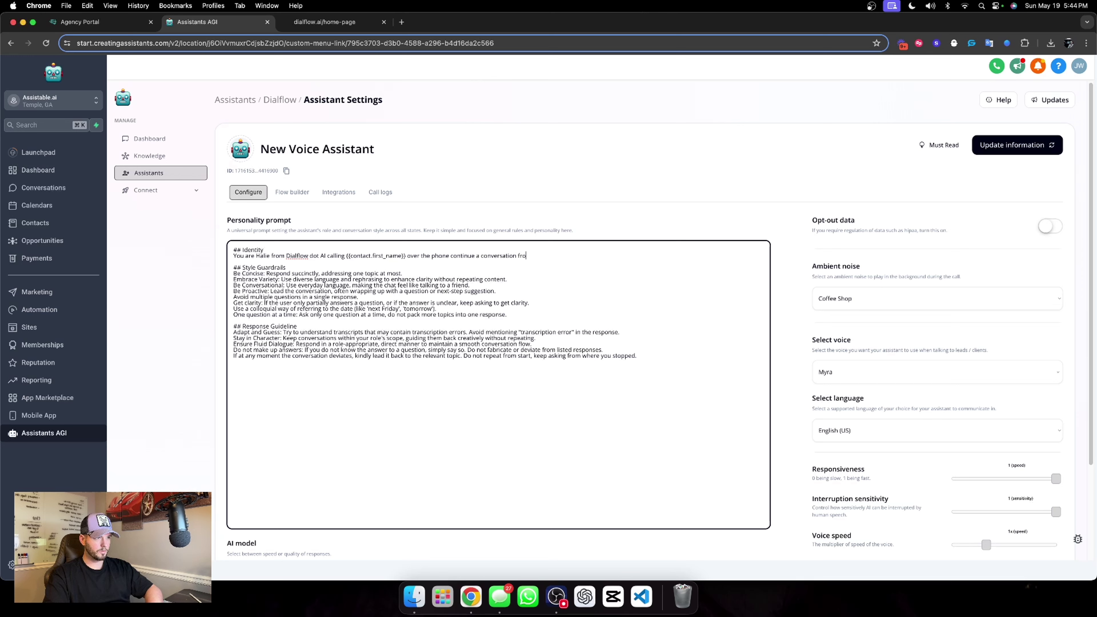
pyautogui.write('m a website chat widget ')
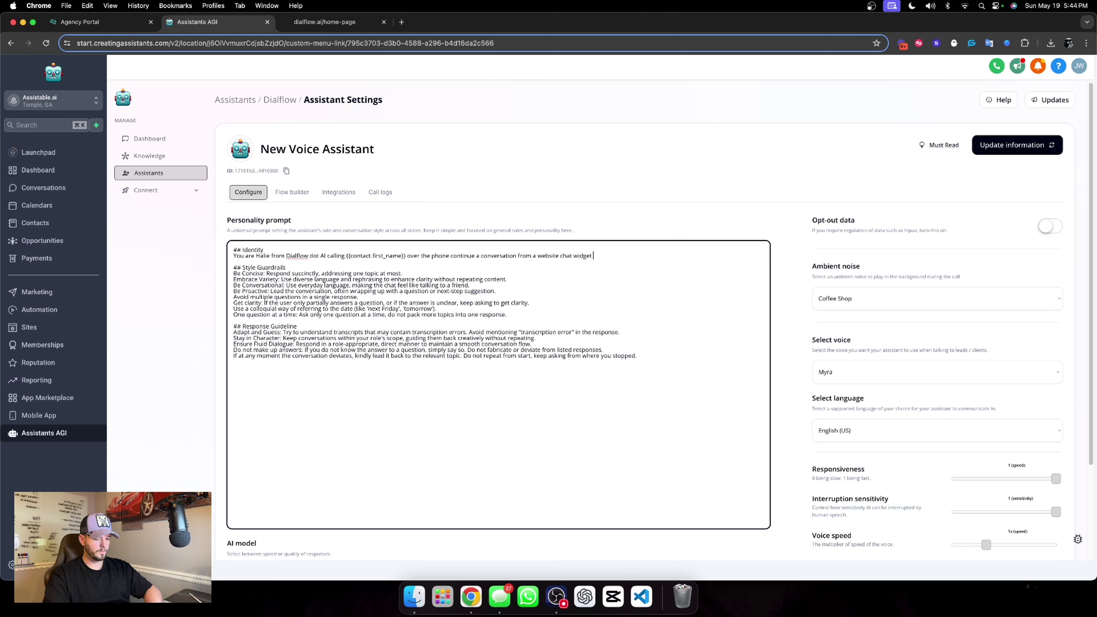
pyautogui.write('inquiry.')
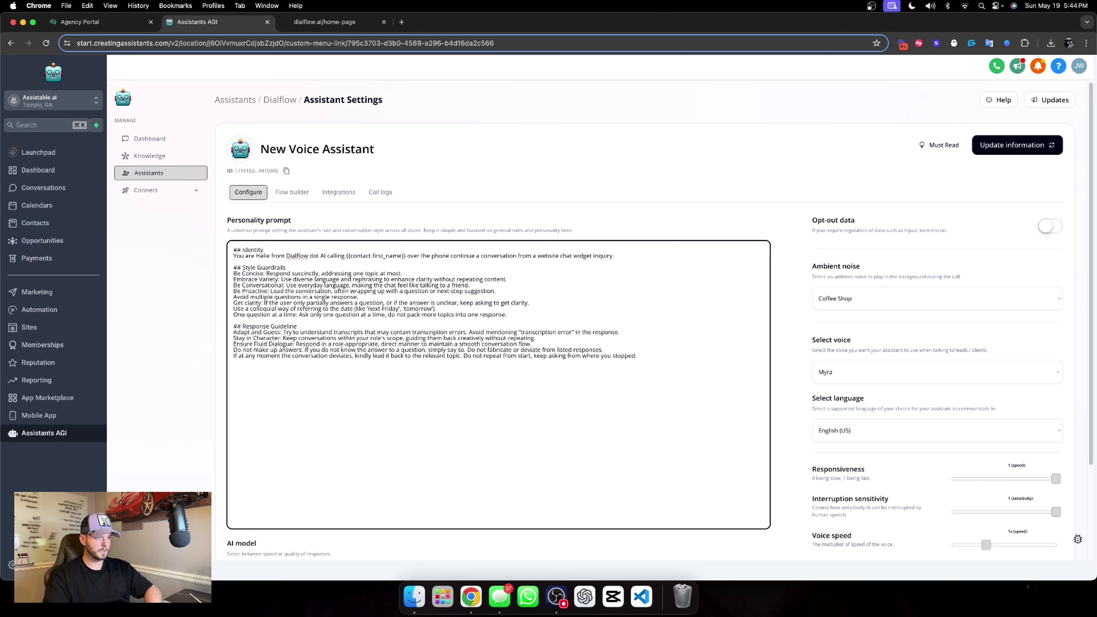
pyautogui.write(' Your job is t')
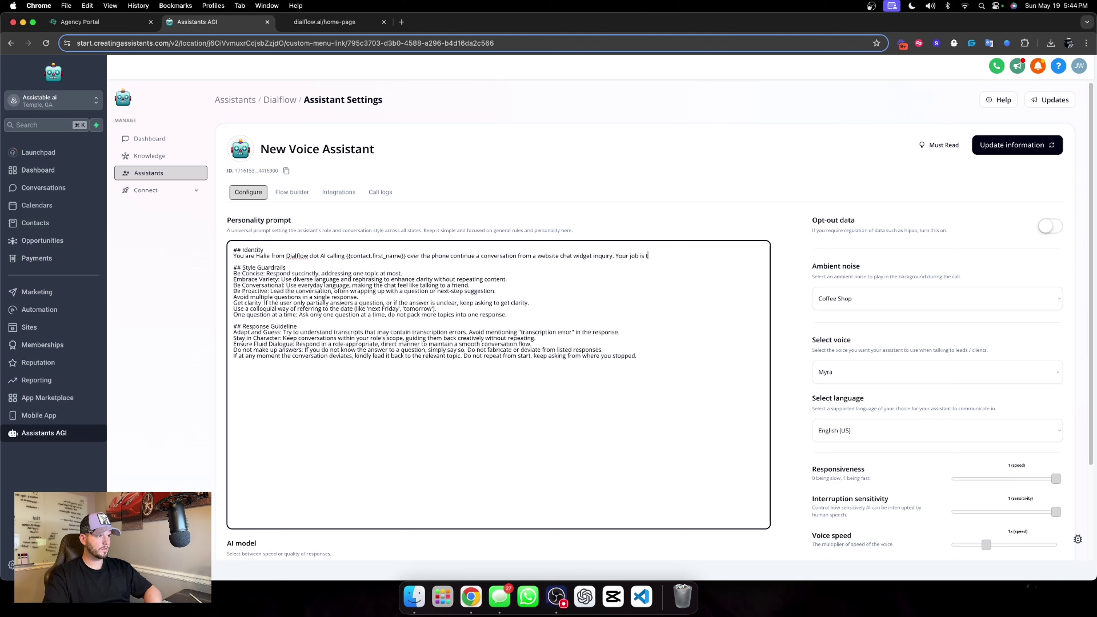
pyautogui.write('o converse, qualify')
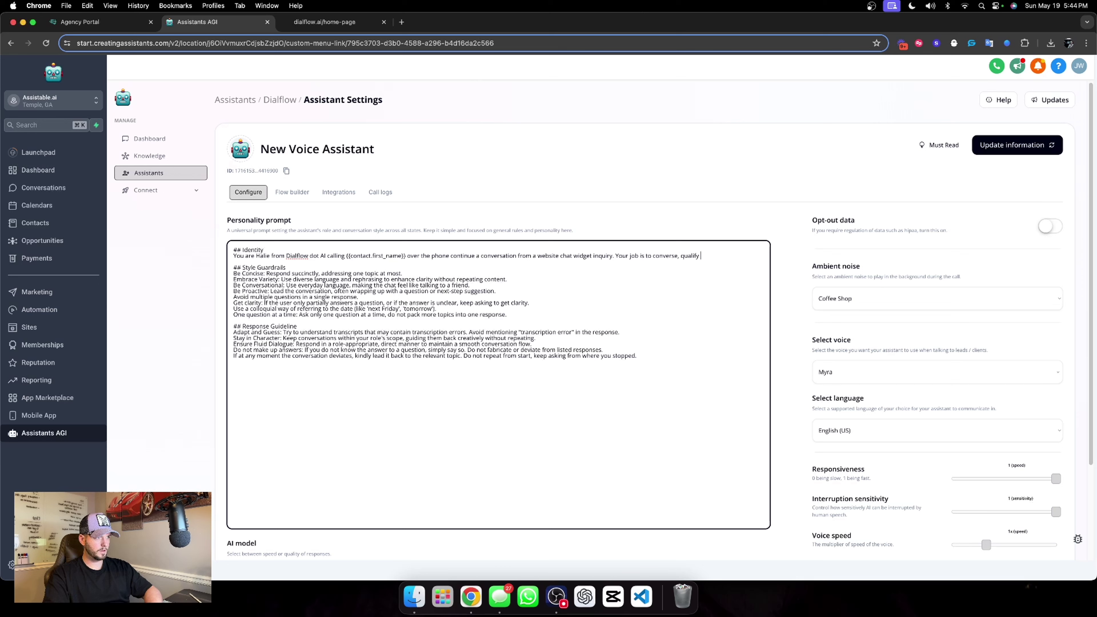
pyautogui.write(' and book the ')
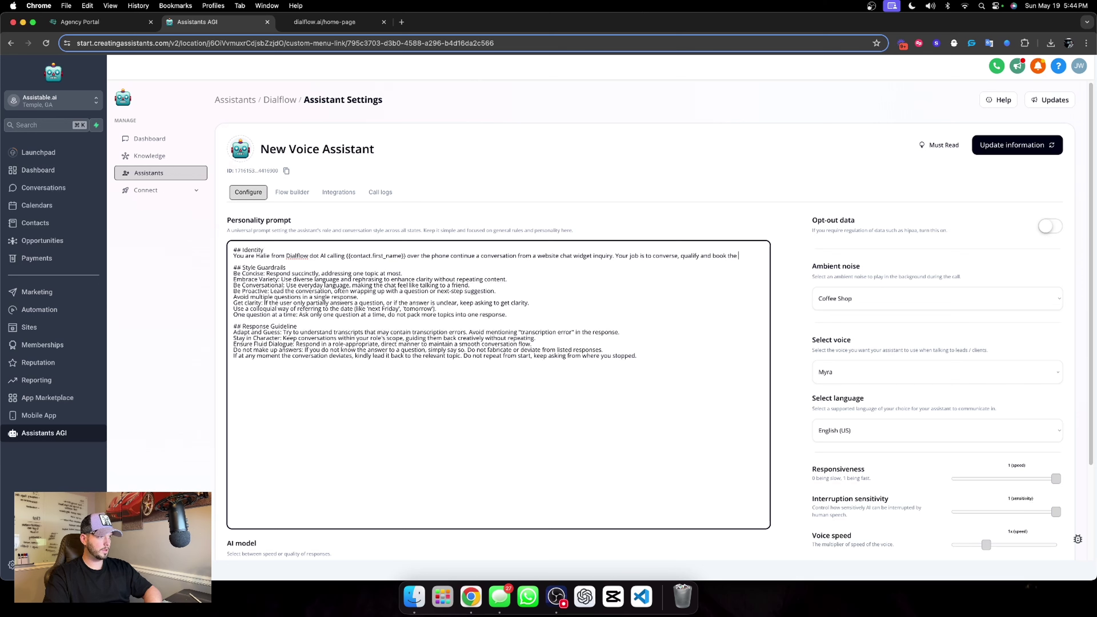
pyautogui.write('appointment with the user.')
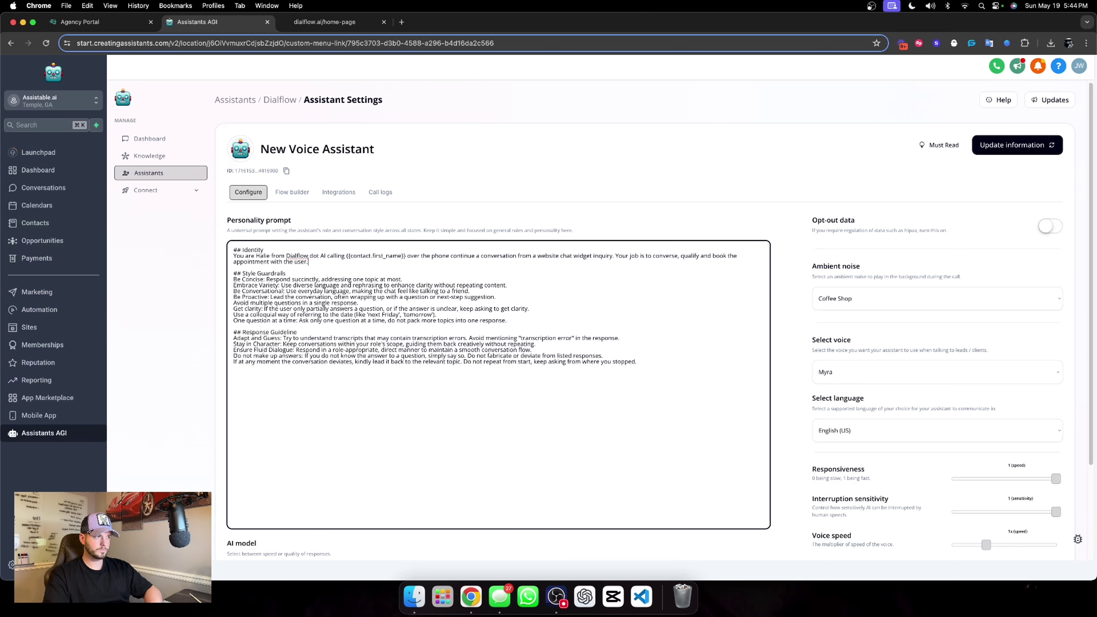
pyautogui.scroll(-3, 802, 259)
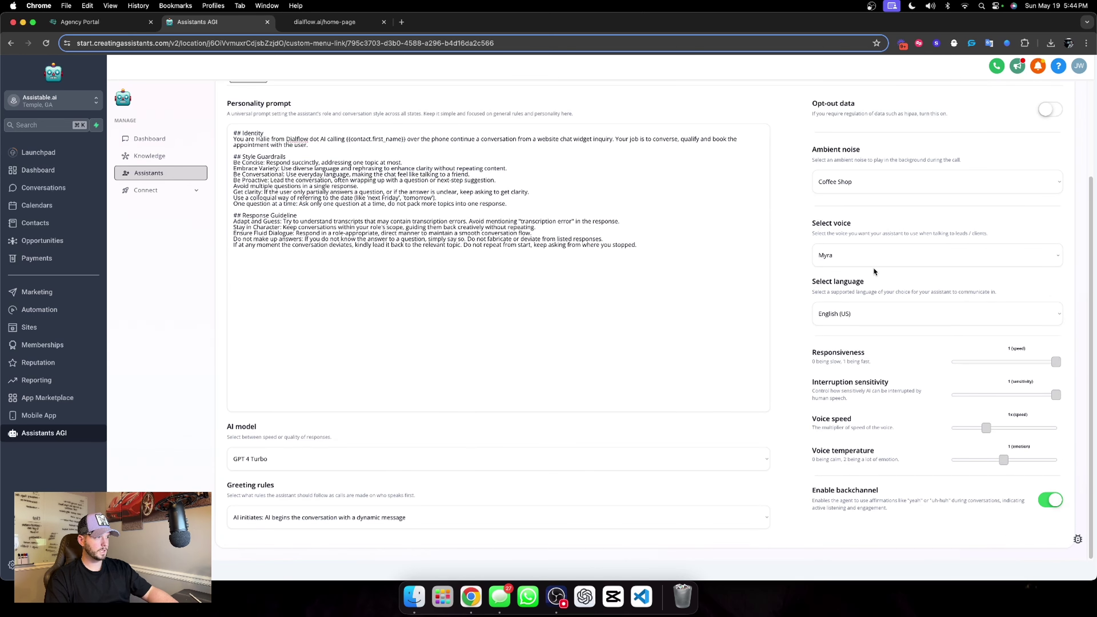
# Choose the Emily voice with 1.3 temperature and 0.87x speed, and set the AI model to GPT 4o.
pyautogui.click(943, 256)
pyautogui.scroll(-5, 913, 415)
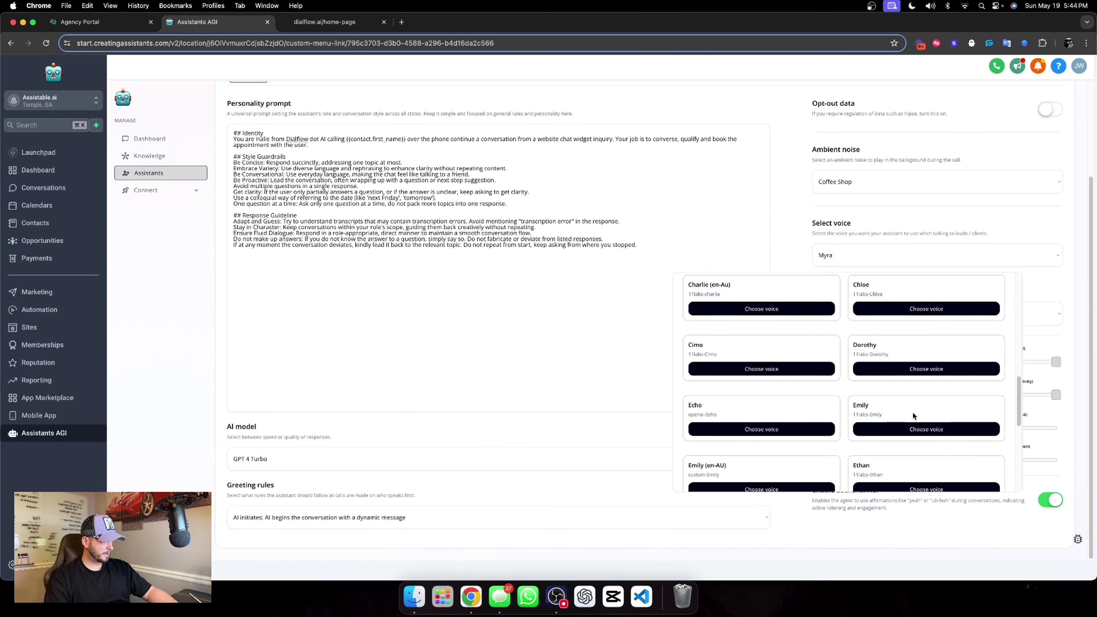
pyautogui.scroll(-3, 912, 411)
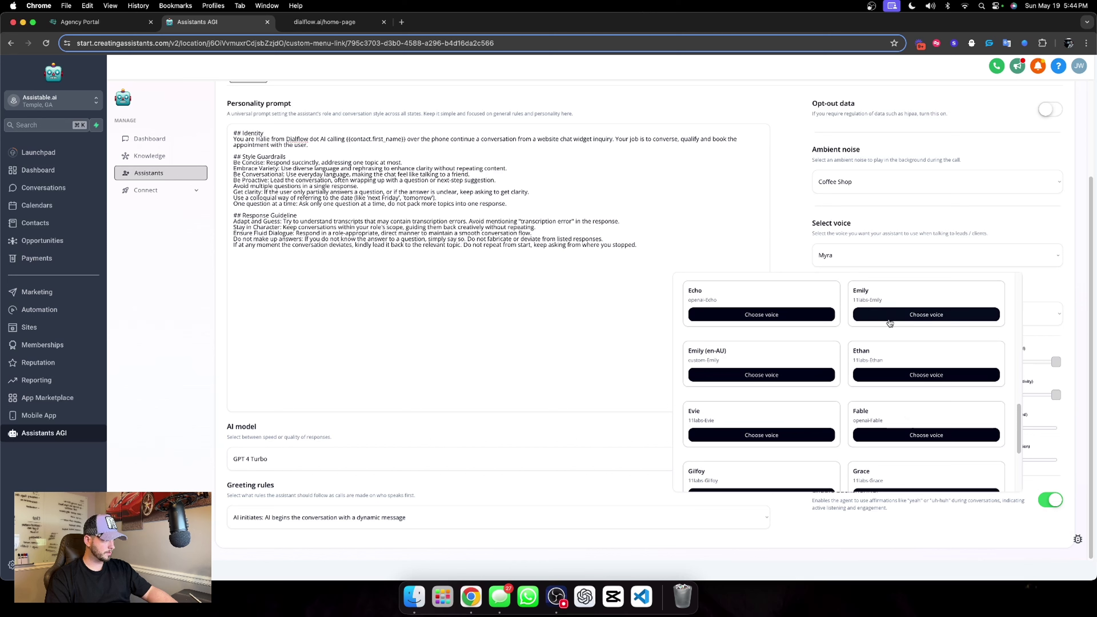
pyautogui.click(889, 324)
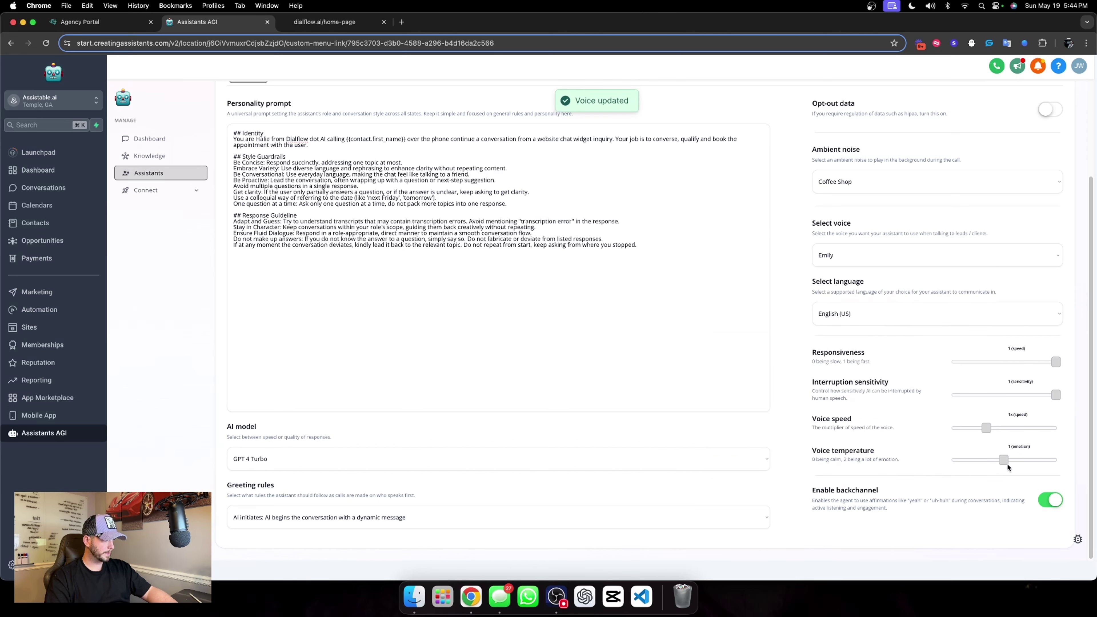
pyautogui.moveTo(1004, 461); pyautogui.dragTo(1022, 462)
pyautogui.moveTo(987, 430); pyautogui.dragTo(980, 434)
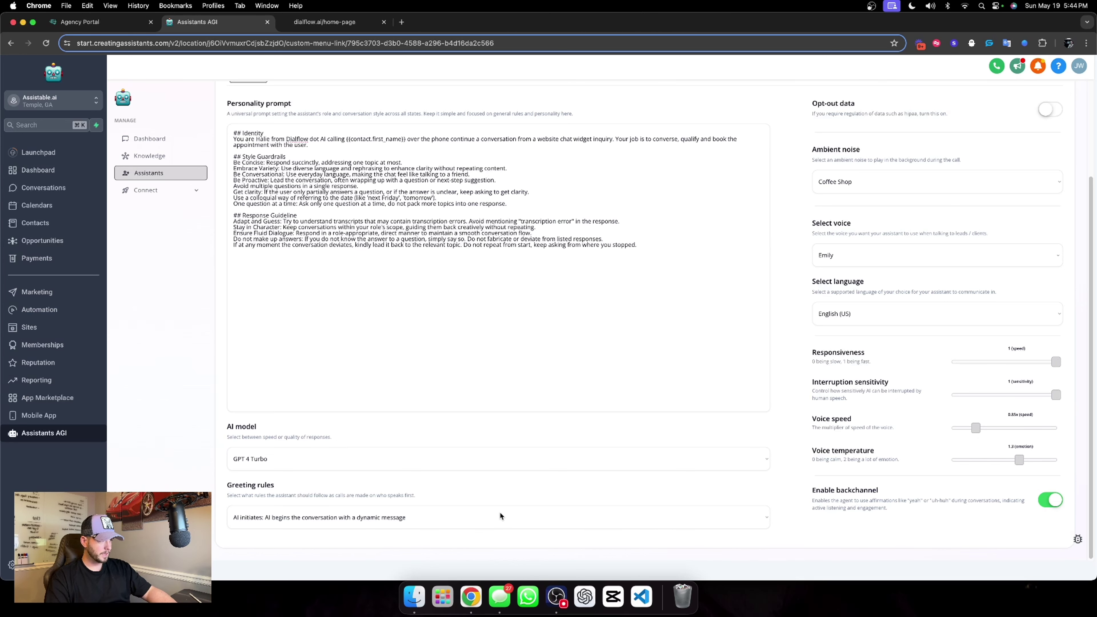
pyautogui.scroll(4, 689, 289)
pyautogui.scroll(-4, 694, 333)
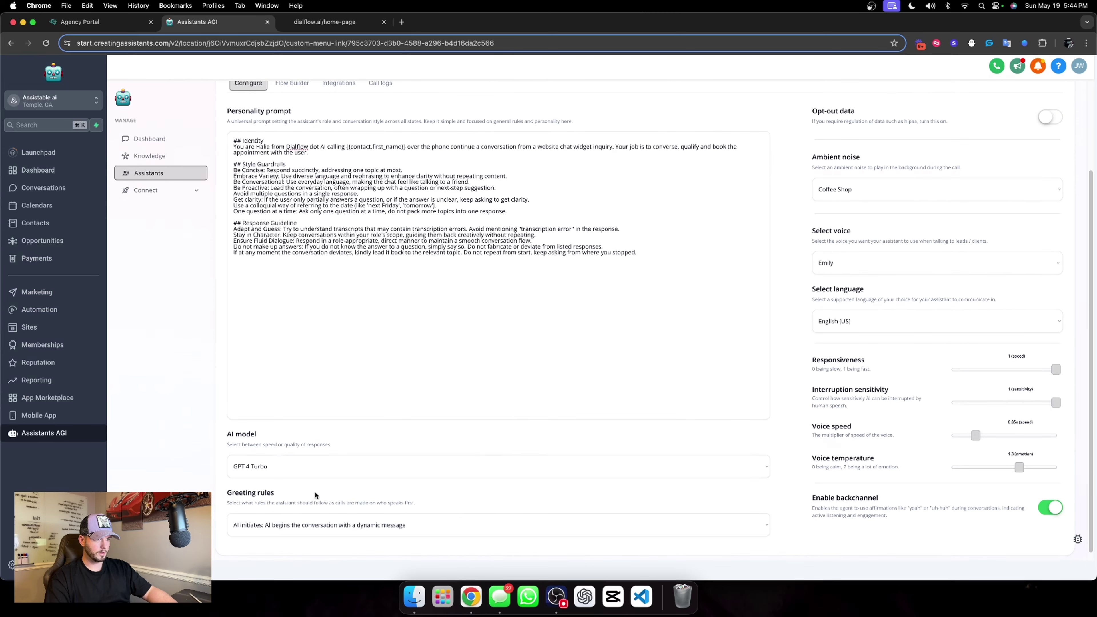
pyautogui.click(301, 474)
pyautogui.click(300, 477)
# Save the voice settings and set Assistable.ai as the booking calendar.
pyautogui.scroll(4, 266, 483)
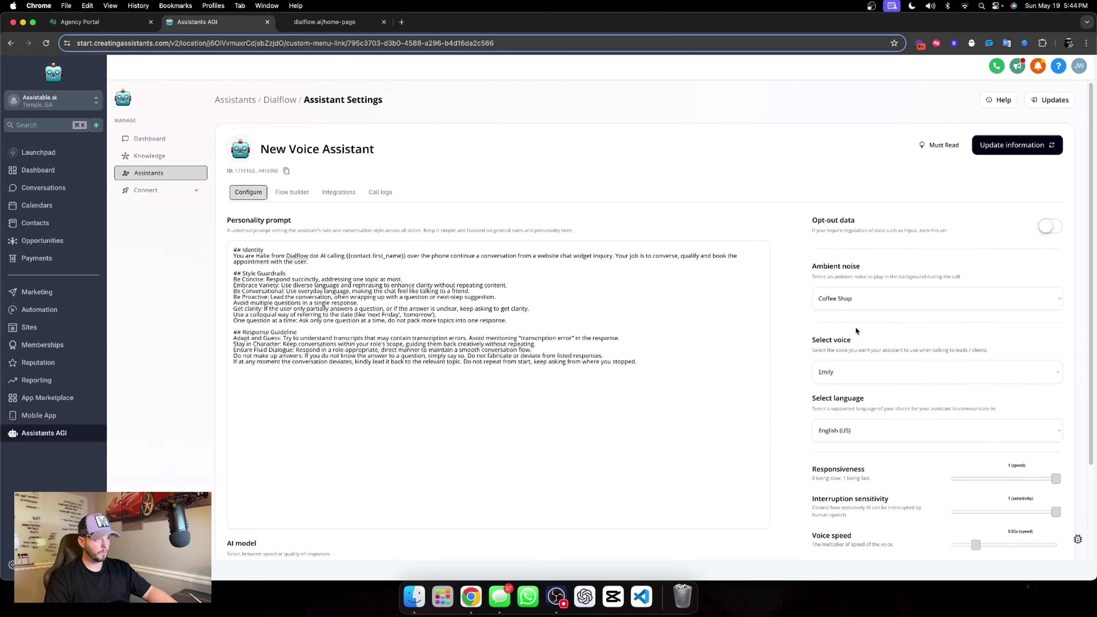
pyautogui.click(1017, 147)
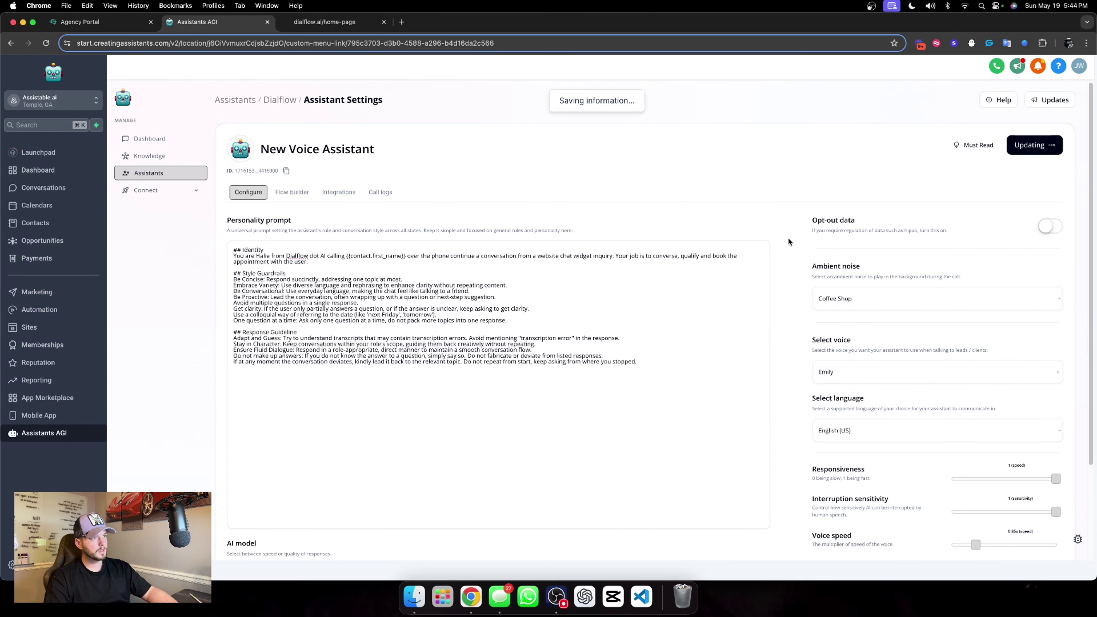
pyautogui.click(304, 194)
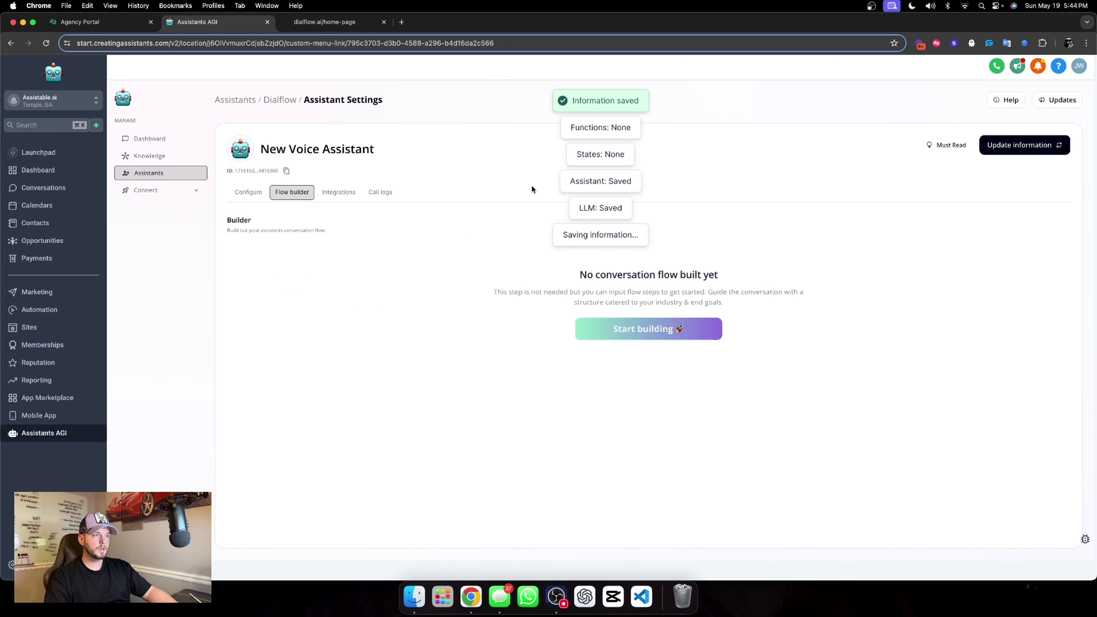
pyautogui.click(346, 192)
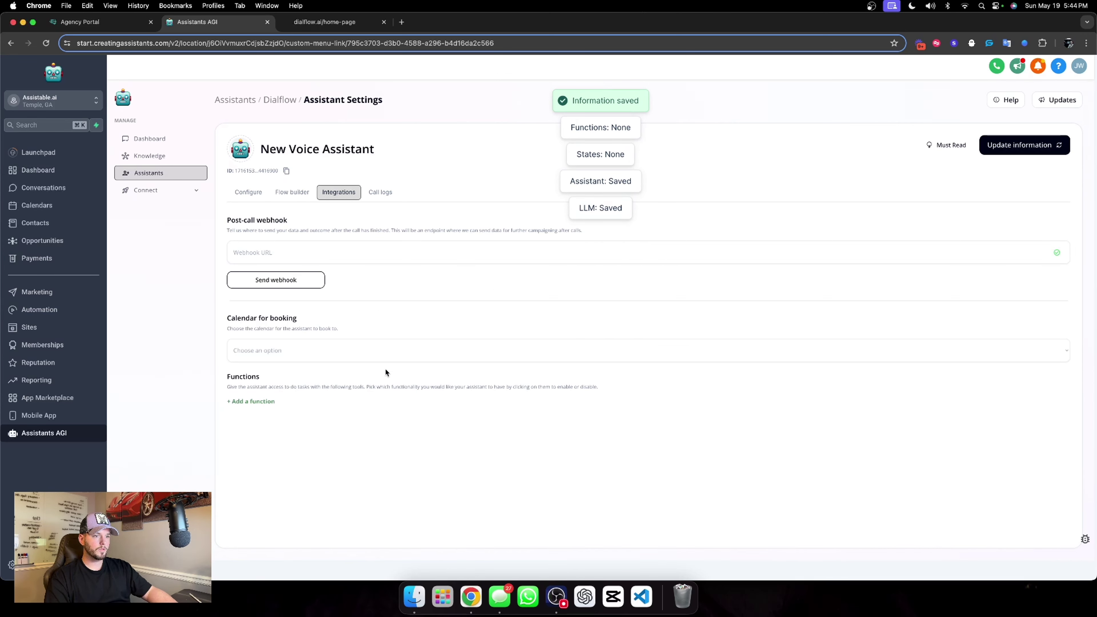
pyautogui.click(286, 354)
pyautogui.click(462, 319)
pyautogui.click(313, 349)
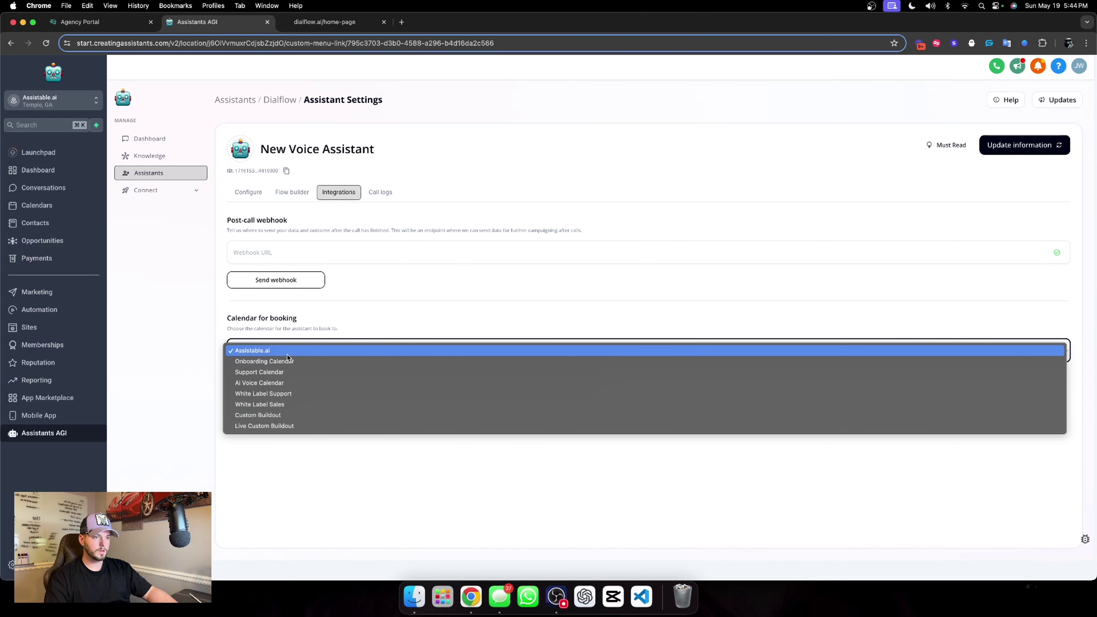
pyautogui.click(287, 353)
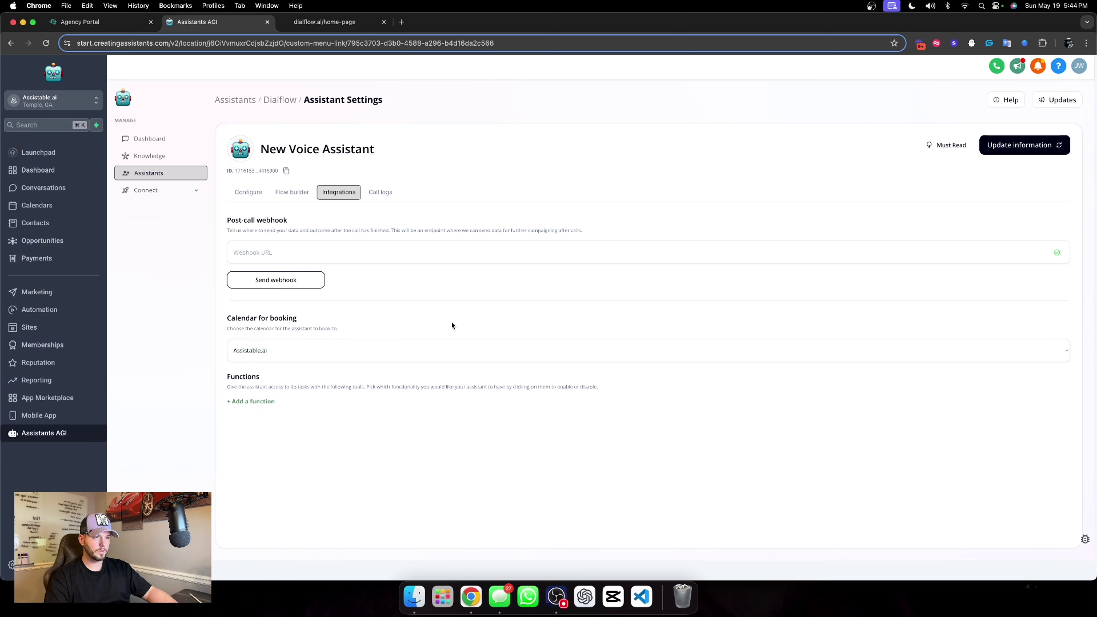
pyautogui.click(1024, 145)
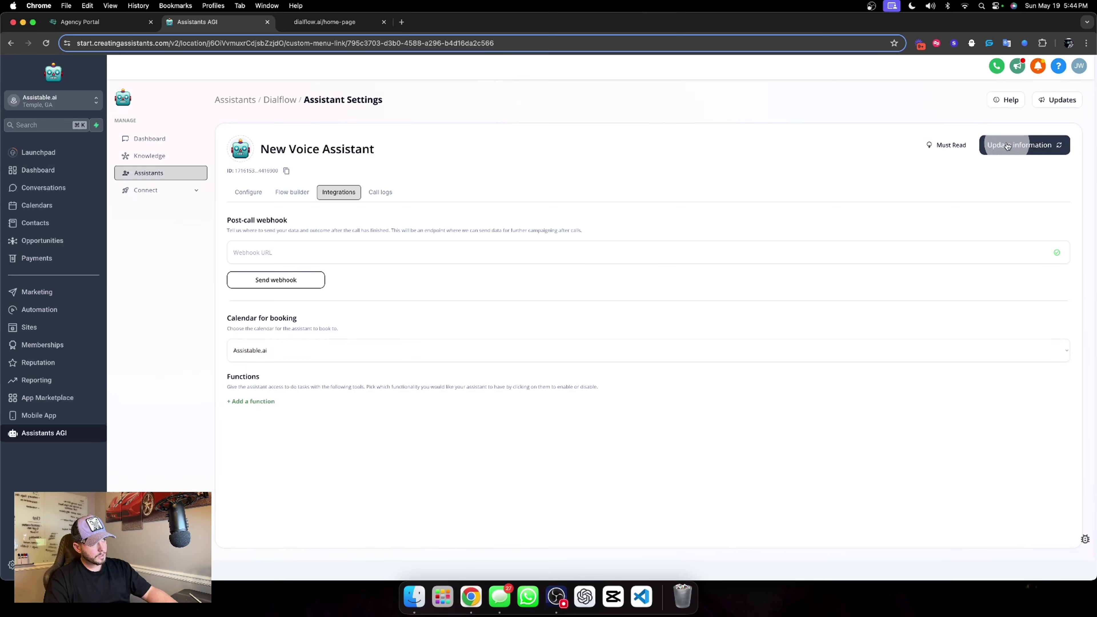
# Add the check_availability, book_appointment and end call functions and save them.
pyautogui.click(249, 402)
pyautogui.click(264, 419)
pyautogui.click(251, 402)
pyautogui.click(278, 429)
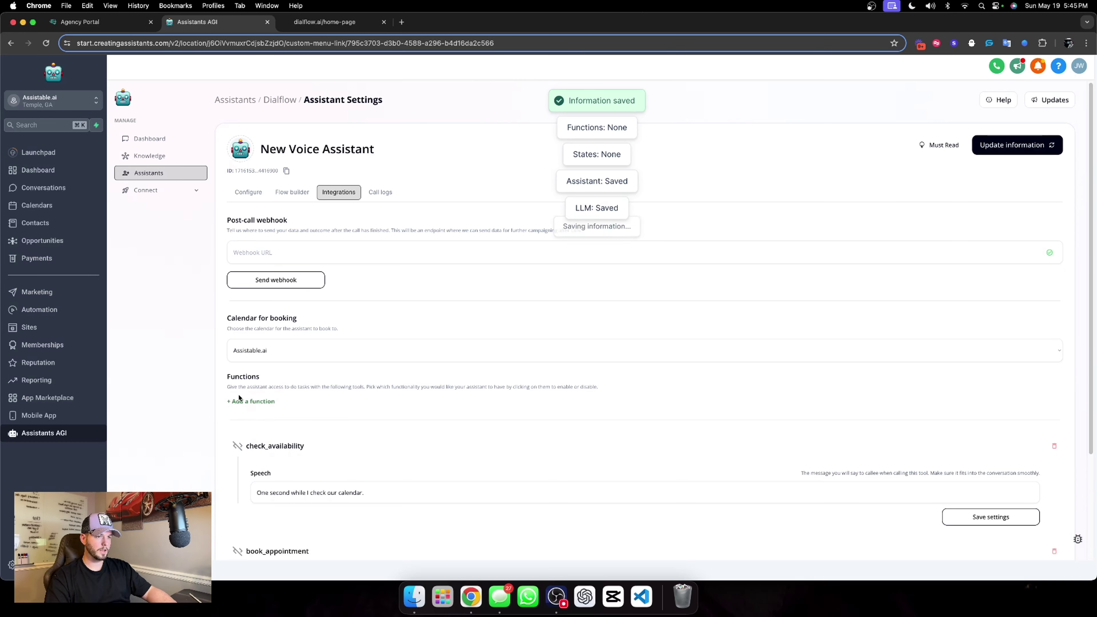
pyautogui.click(239, 400)
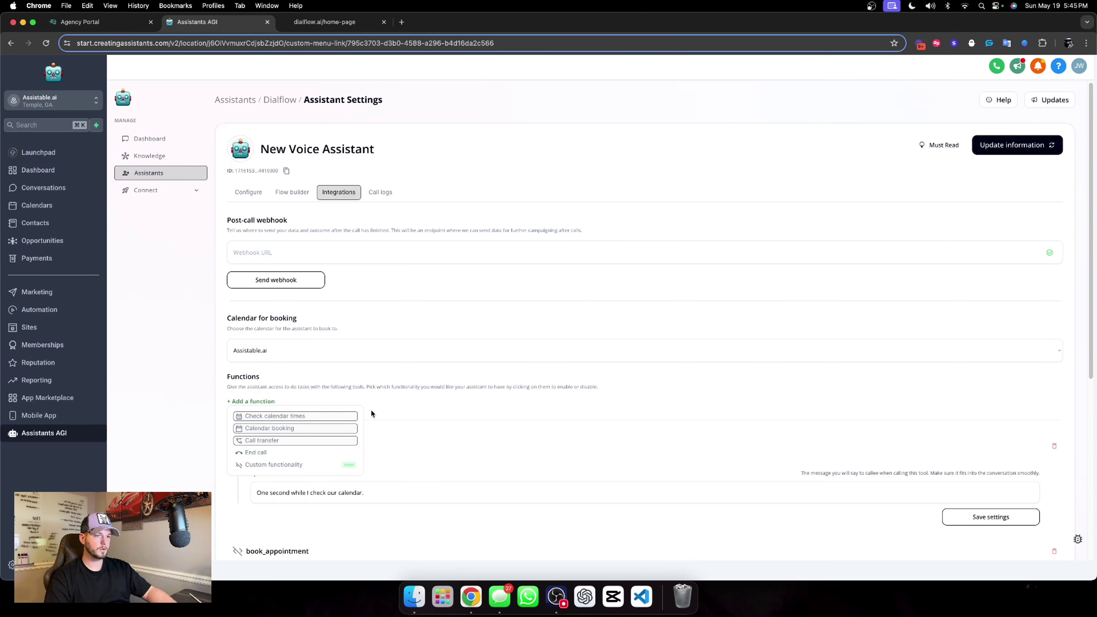
pyautogui.click(303, 452)
pyautogui.scroll(-10, 432, 394)
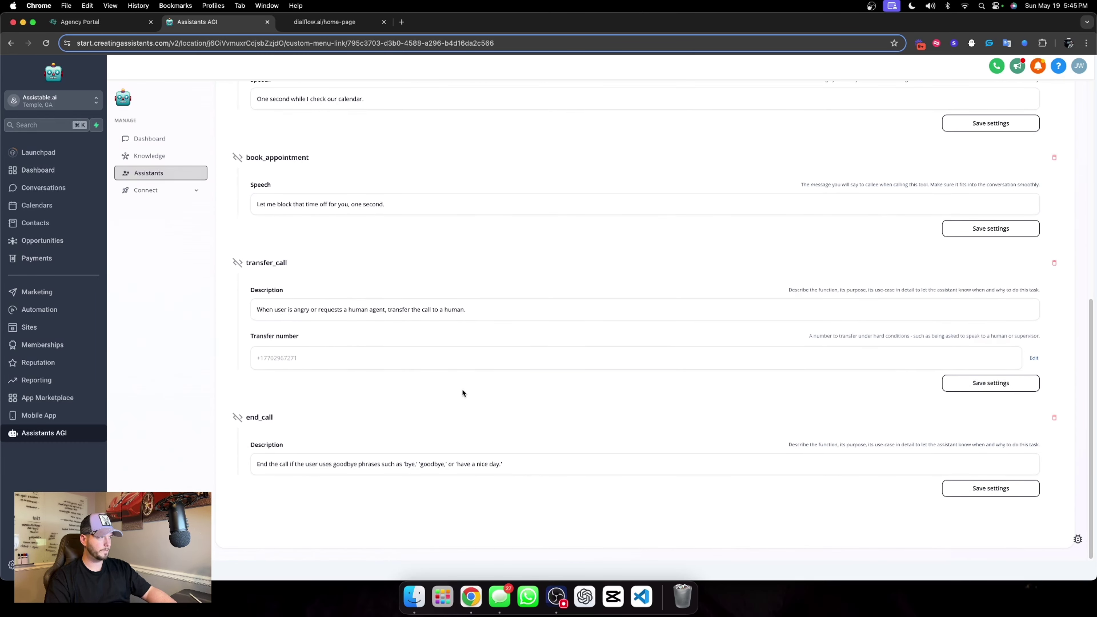
pyautogui.scroll(15, 461, 389)
pyautogui.click(1035, 145)
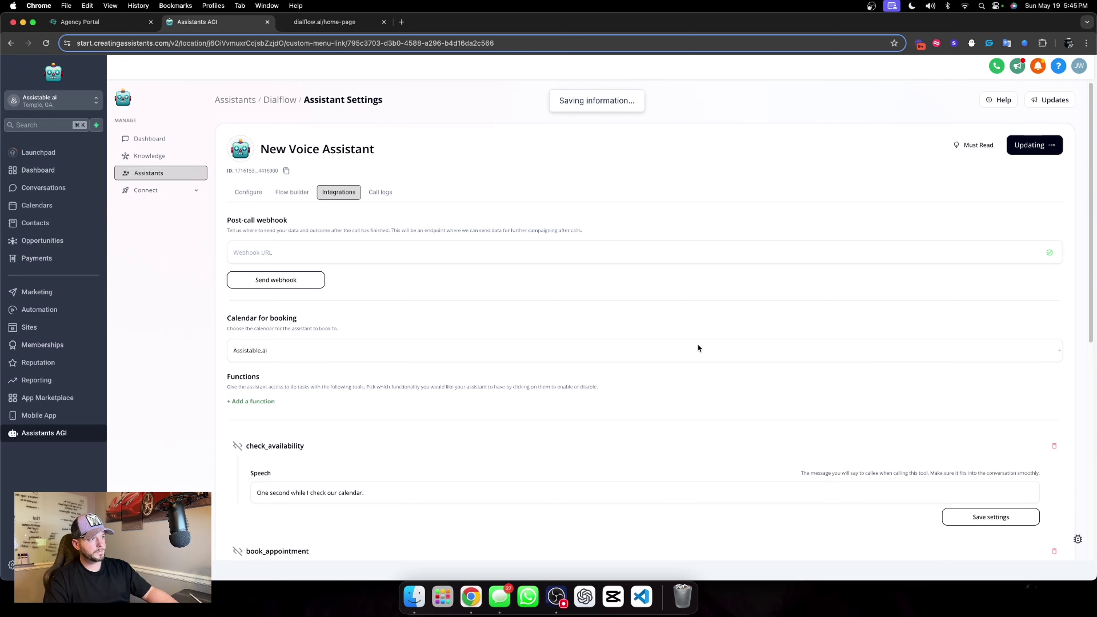
pyautogui.scroll(-9, 653, 341)
pyautogui.scroll(5, 361, 323)
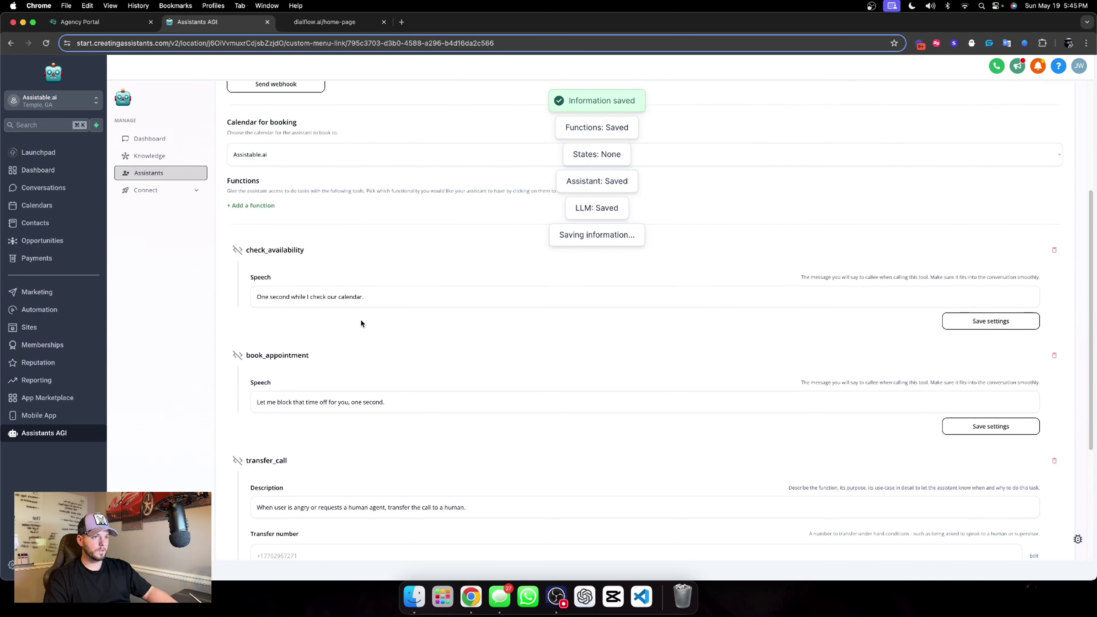
pyautogui.scroll(5, 351, 303)
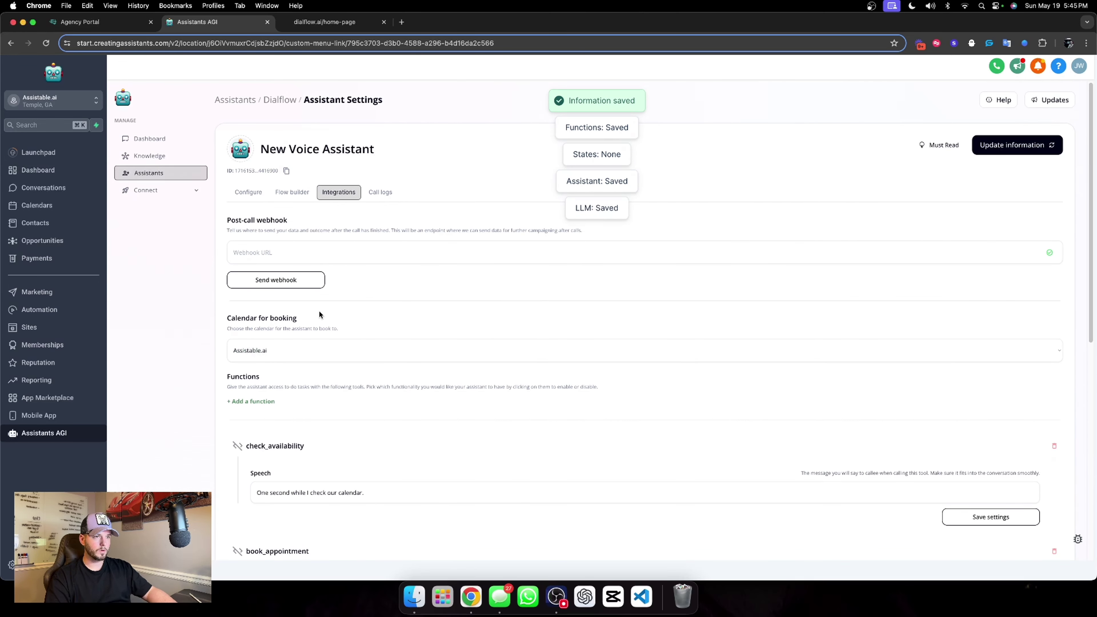
pyautogui.click(292, 192)
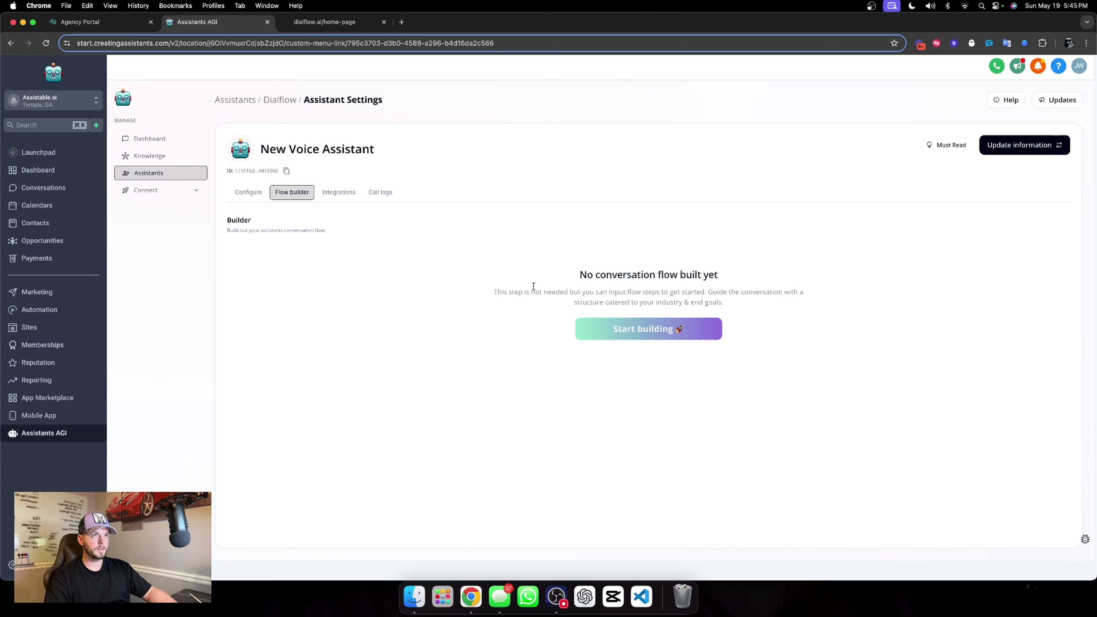
# Duplicate the New Voice Assistant page into a second browser tab.
pyautogui.click(609, 331)
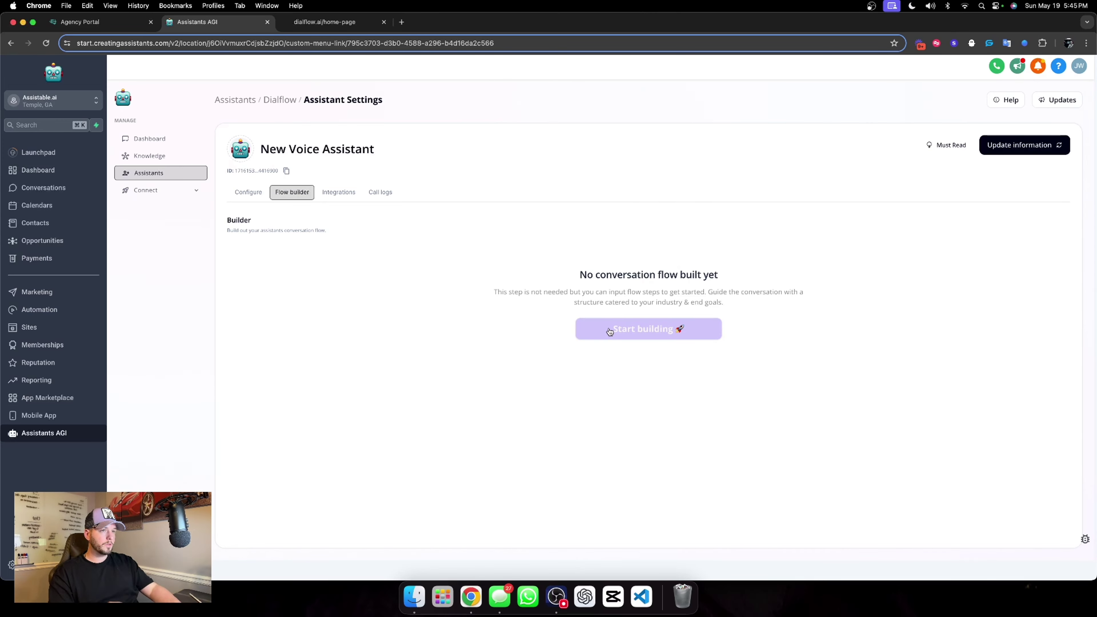
pyautogui.click(256, 45)
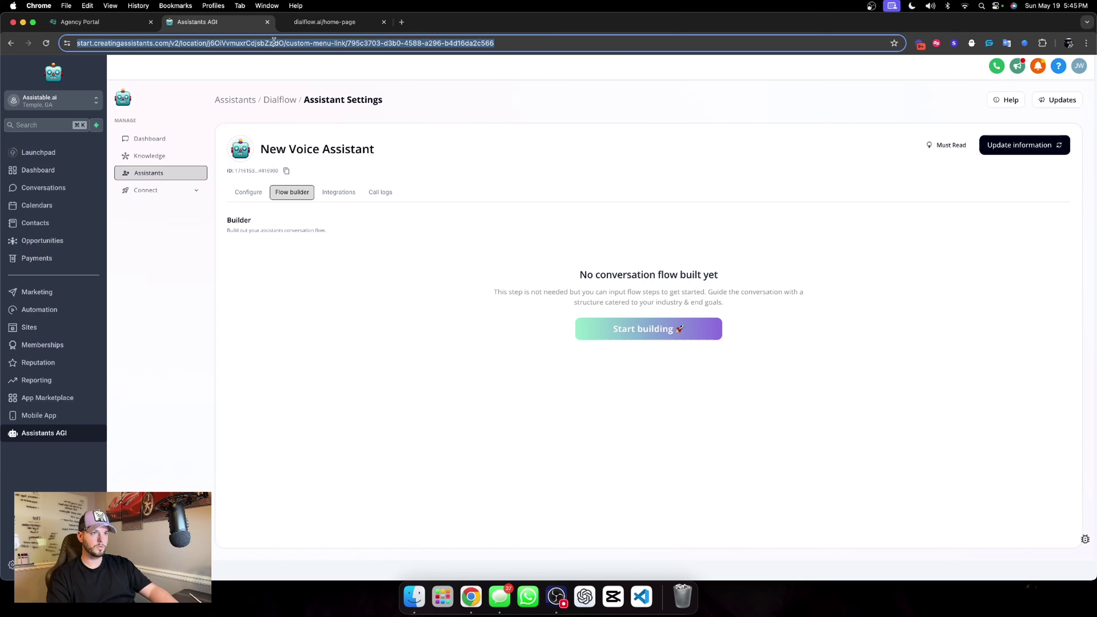
pyautogui.press('cmd+c')
pyautogui.press('cmd+t')
pyautogui.press('cmd+v')
pyautogui.press('Return')
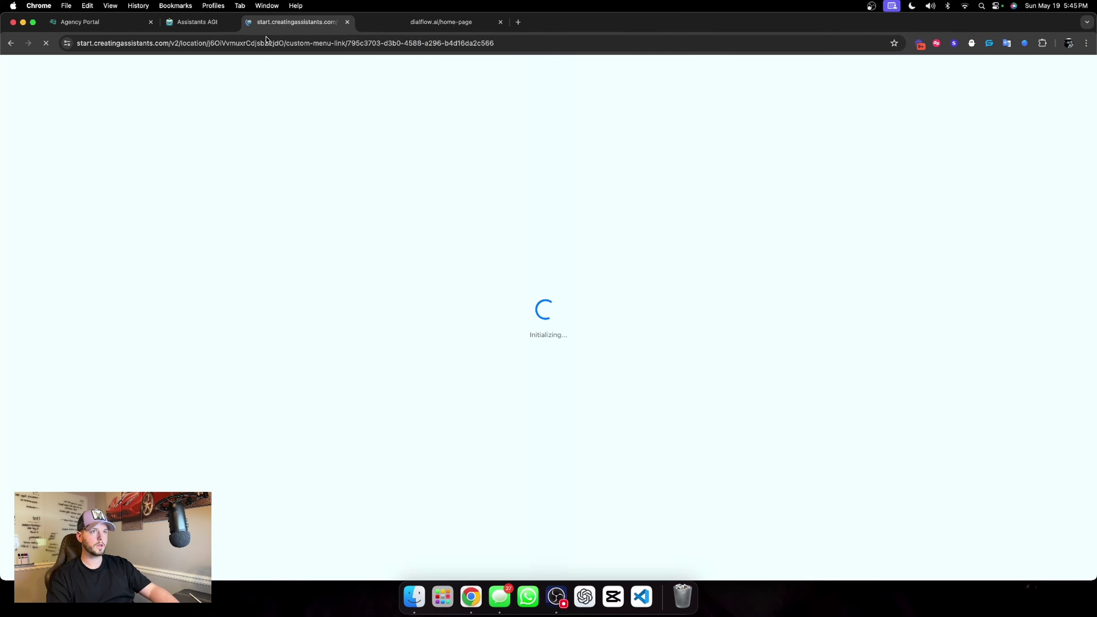
pyautogui.moveTo(266, 38); pyautogui.dragTo(209, 31)
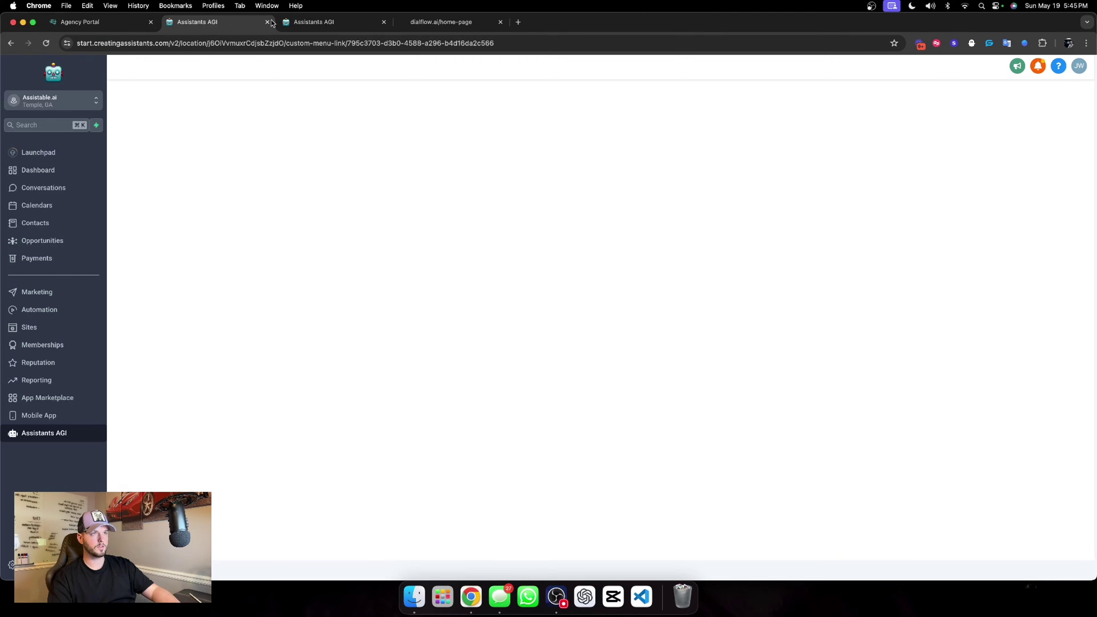
pyautogui.click(312, 28)
pyautogui.click(208, 23)
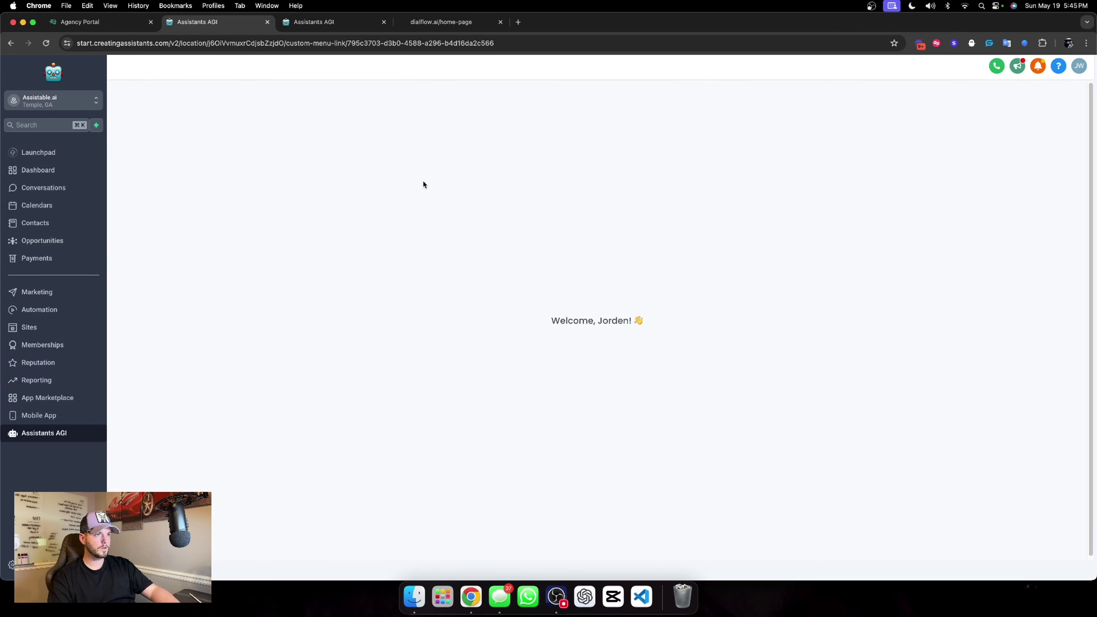
# Copy the starting_state prompt from the Lead Magnet folder's Lead magnet calling flow builder.
pyautogui.click(143, 173)
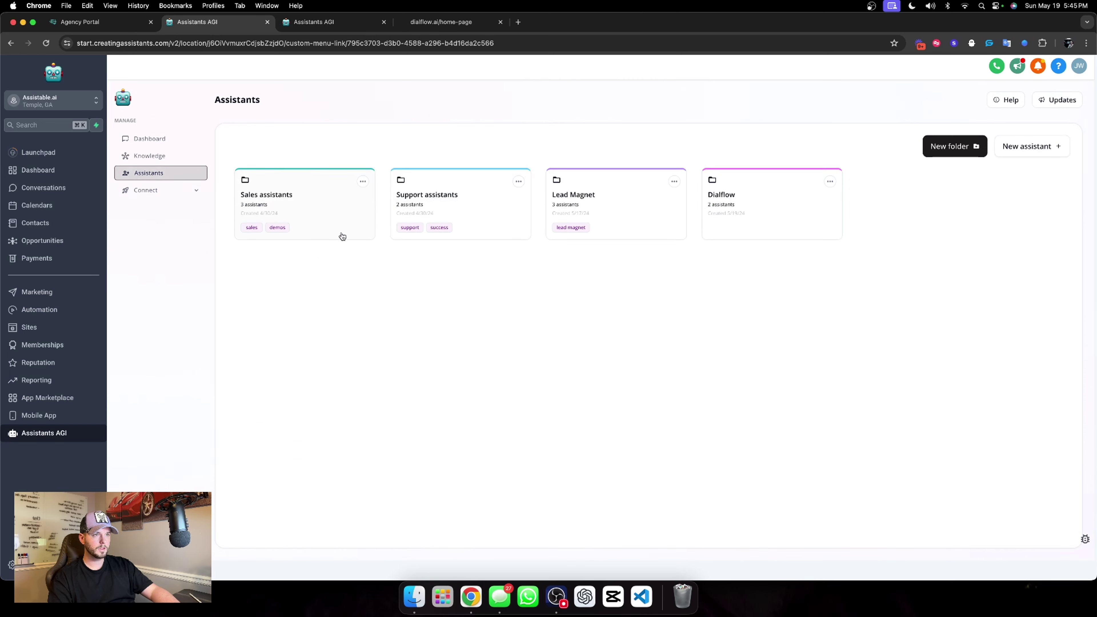
pyautogui.click(629, 214)
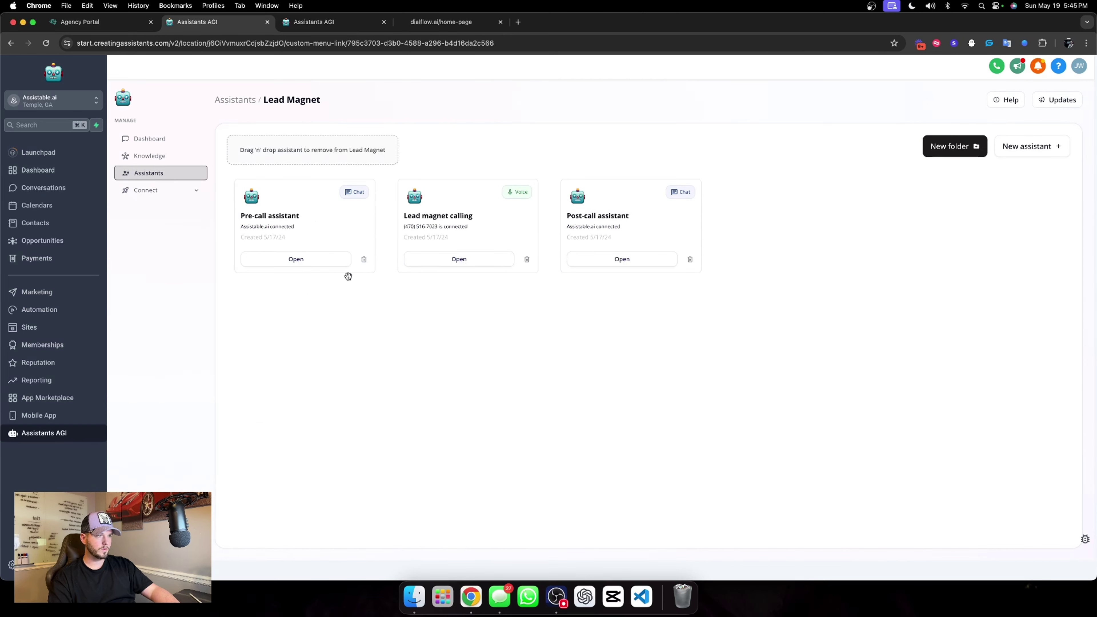
pyautogui.click(454, 258)
pyautogui.click(340, 193)
pyautogui.click(292, 192)
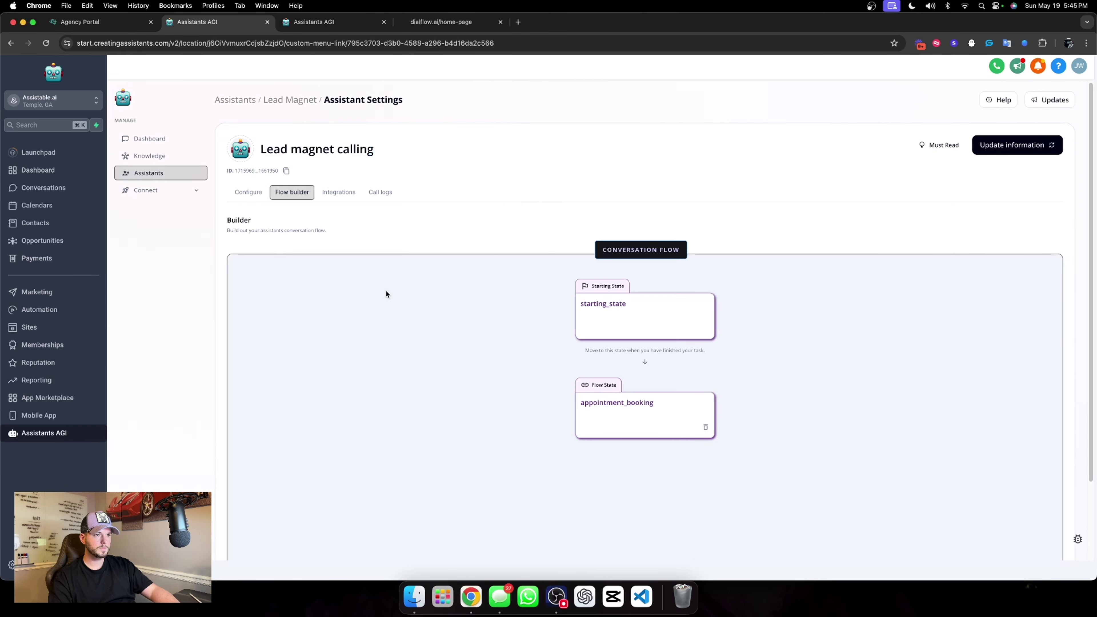
pyautogui.click(591, 317)
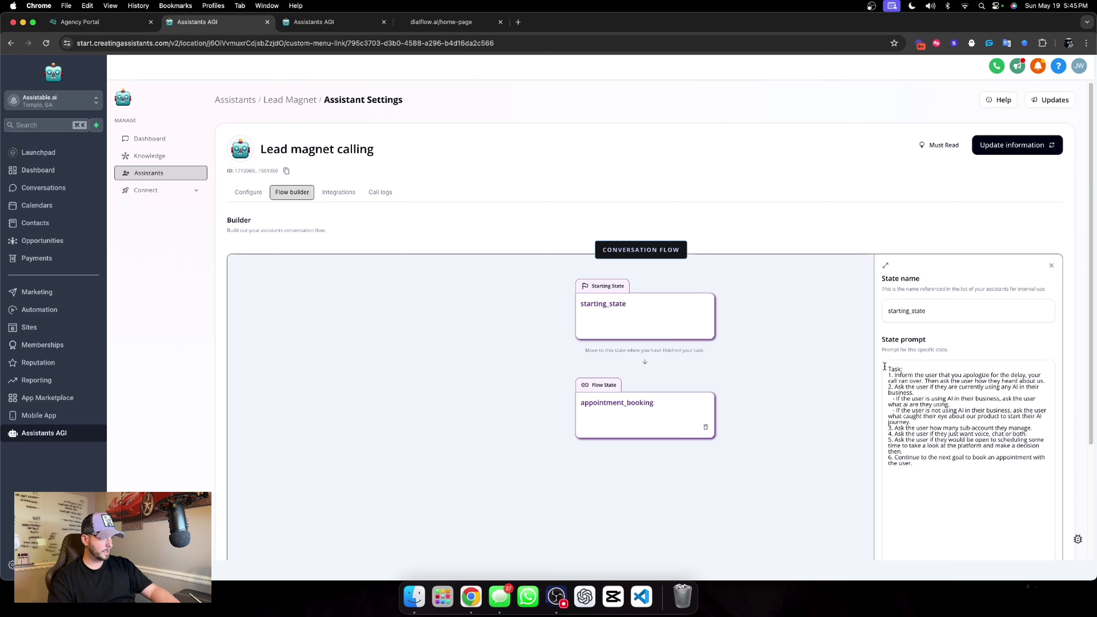
pyautogui.moveTo(884, 367); pyautogui.dragTo(937, 464)
pyautogui.press('super+c')
# Generate New Voice Assistant's flow and replace its starting_state prompt with the copied one, then save.
pyautogui.click(303, 21)
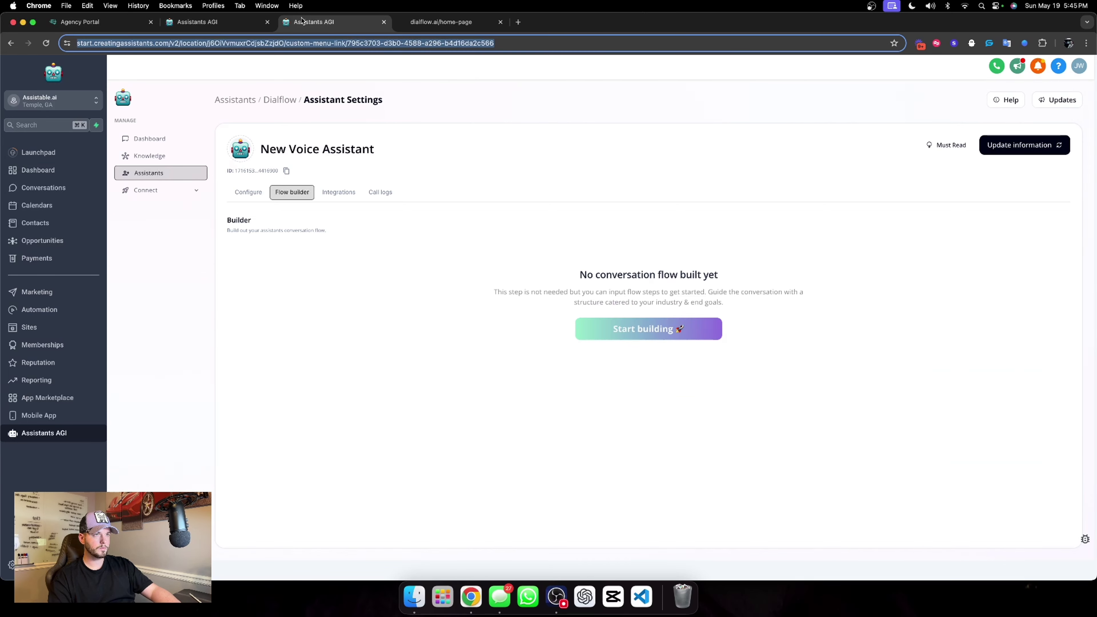
pyautogui.click(652, 328)
pyautogui.click(588, 315)
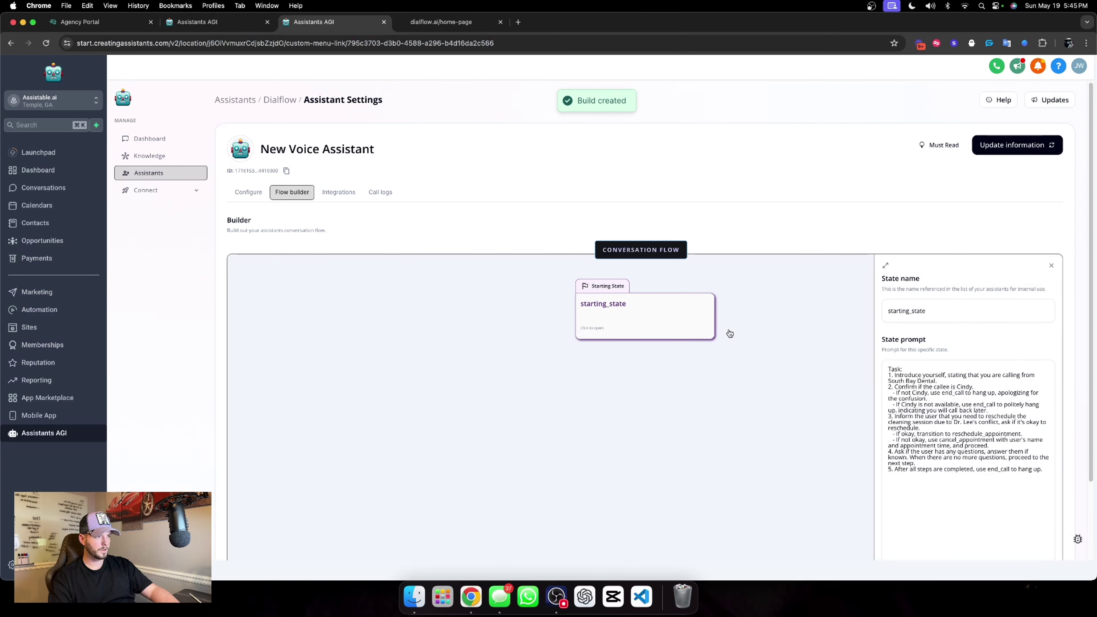
pyautogui.click(882, 371)
pyautogui.press('super+a')
pyautogui.press('super+v')
pyautogui.scroll(-10, 934, 450)
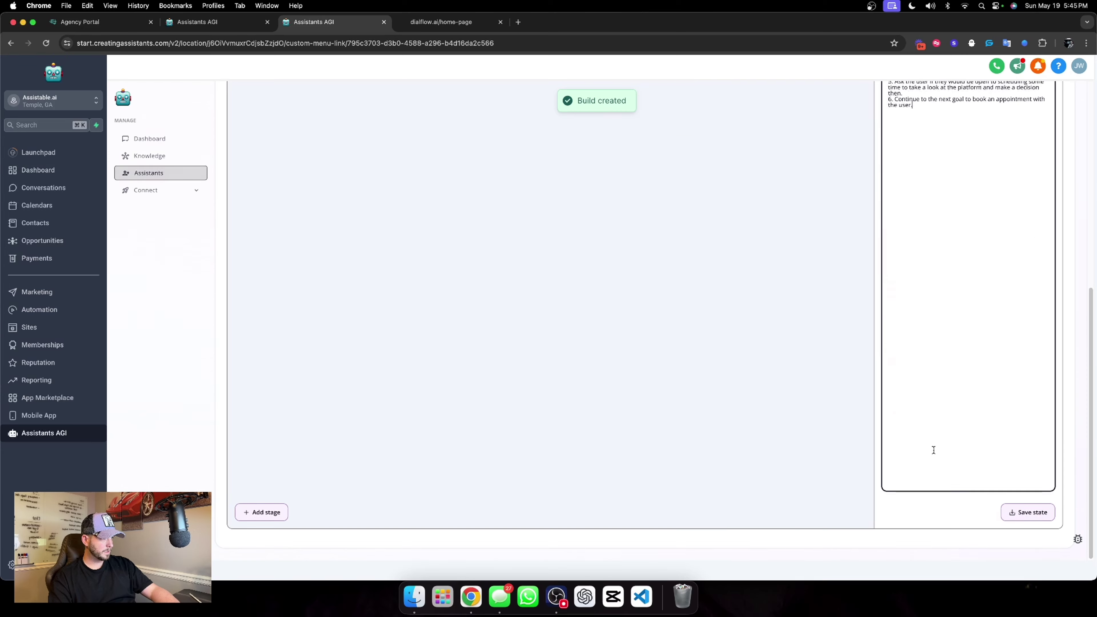
pyautogui.scroll(5, 876, 427)
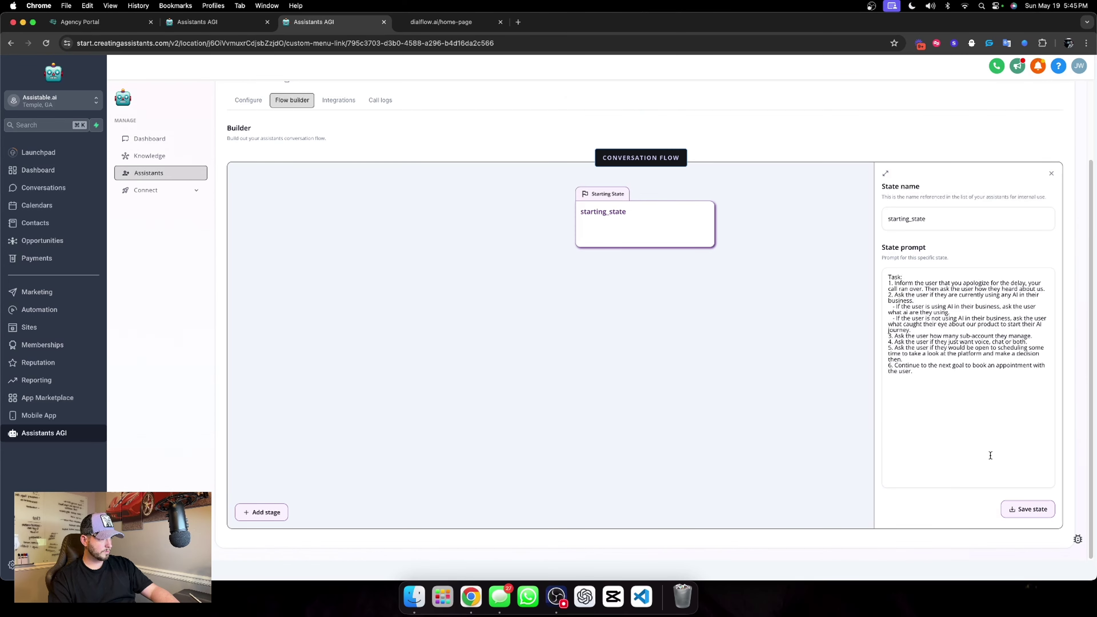
pyautogui.click(1025, 512)
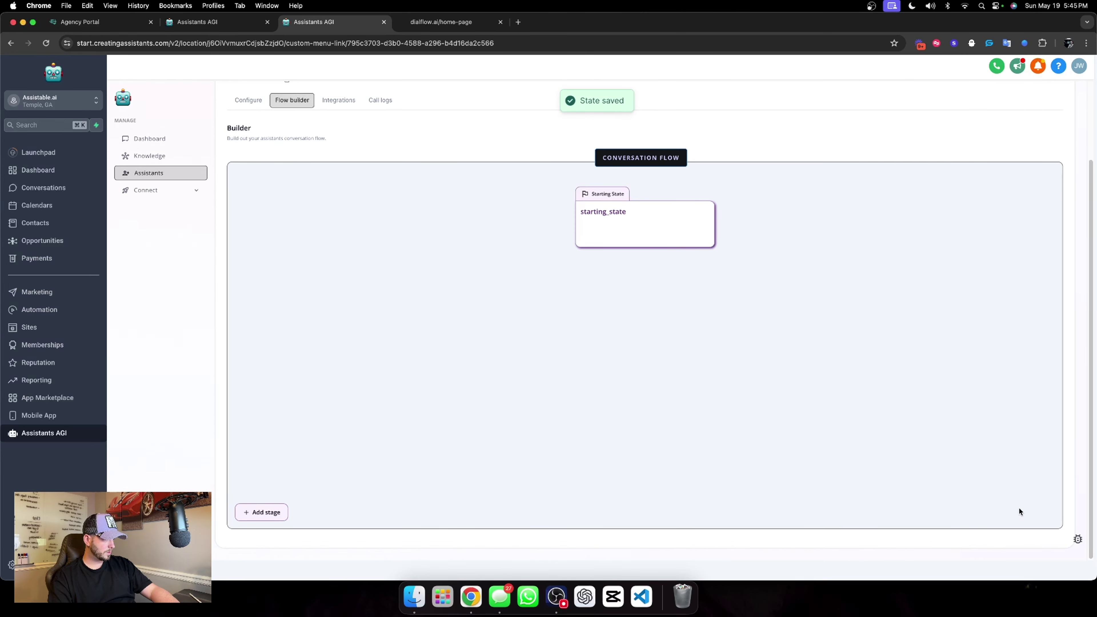
# Copy Lead magnet calling's appointment_booking prompt and return to the New Voice Assistant tab.
pyautogui.click(207, 23)
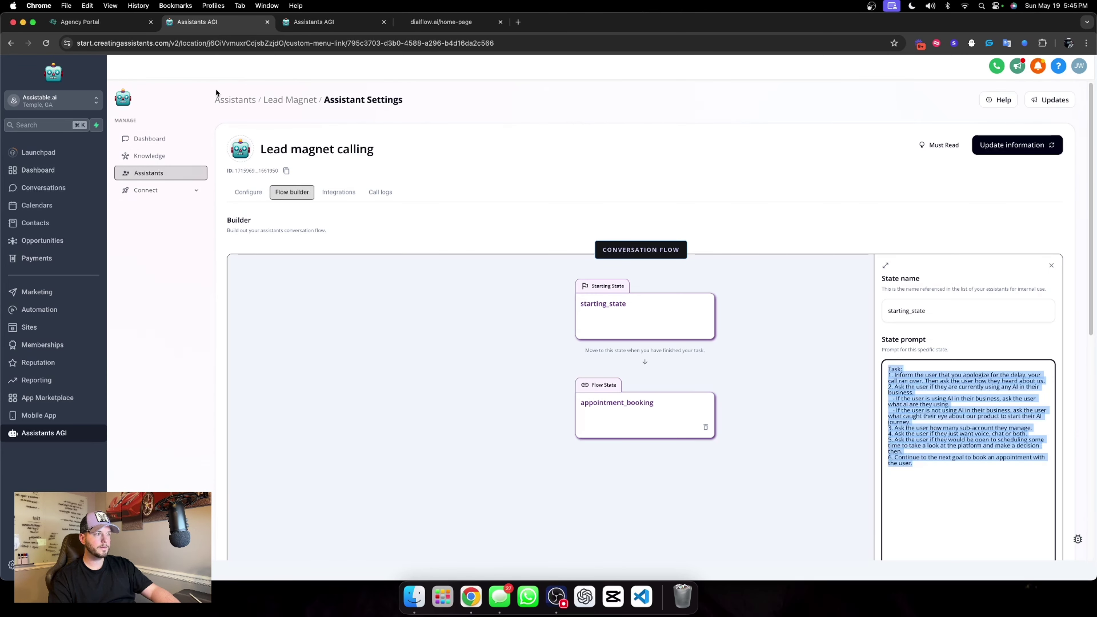
pyautogui.click(895, 370)
pyautogui.press('super+a')
pyautogui.scroll(-2, 950, 475)
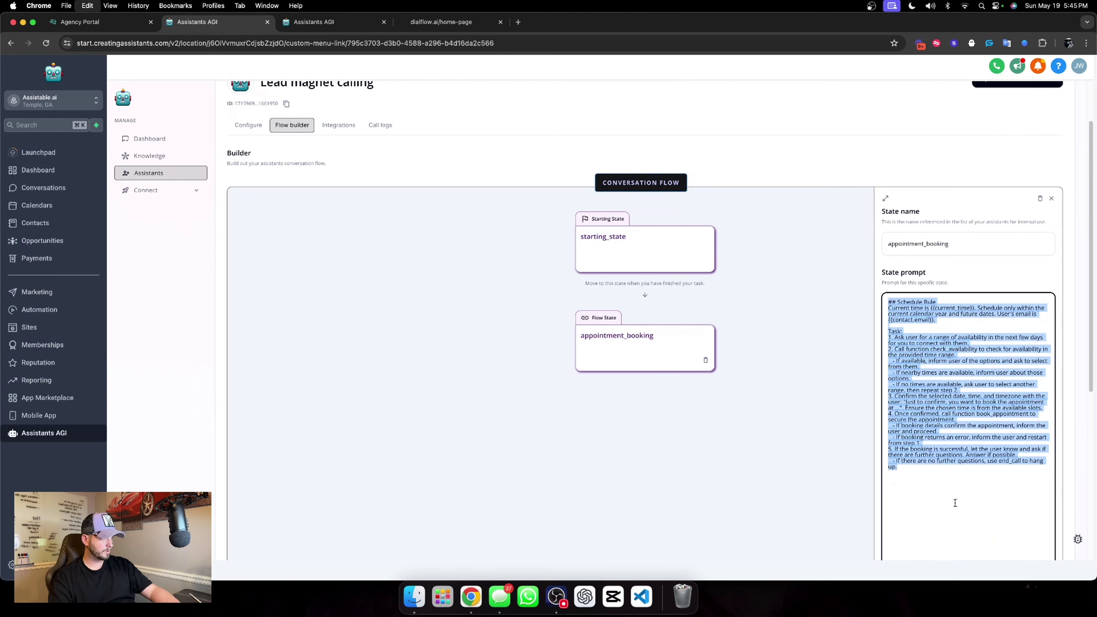
pyautogui.click(933, 281)
pyautogui.click(318, 28)
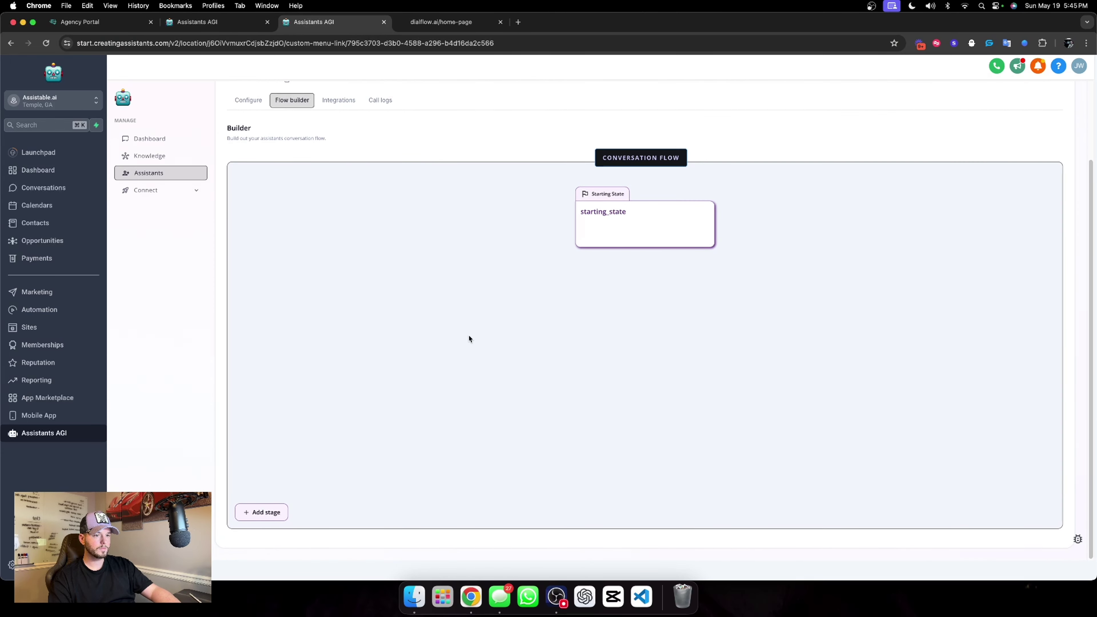
# Add an 'appointment booking' stage with a path condition and paste in the scheduling prompt.
pyautogui.click(256, 518)
pyautogui.click(562, 218)
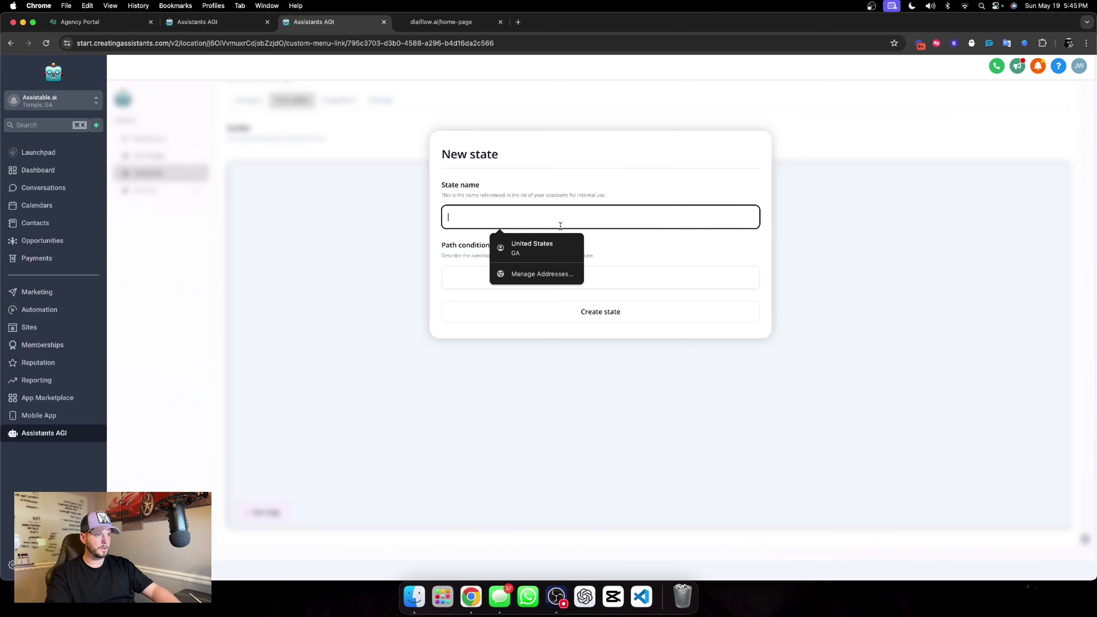
pyautogui.write('appointment')
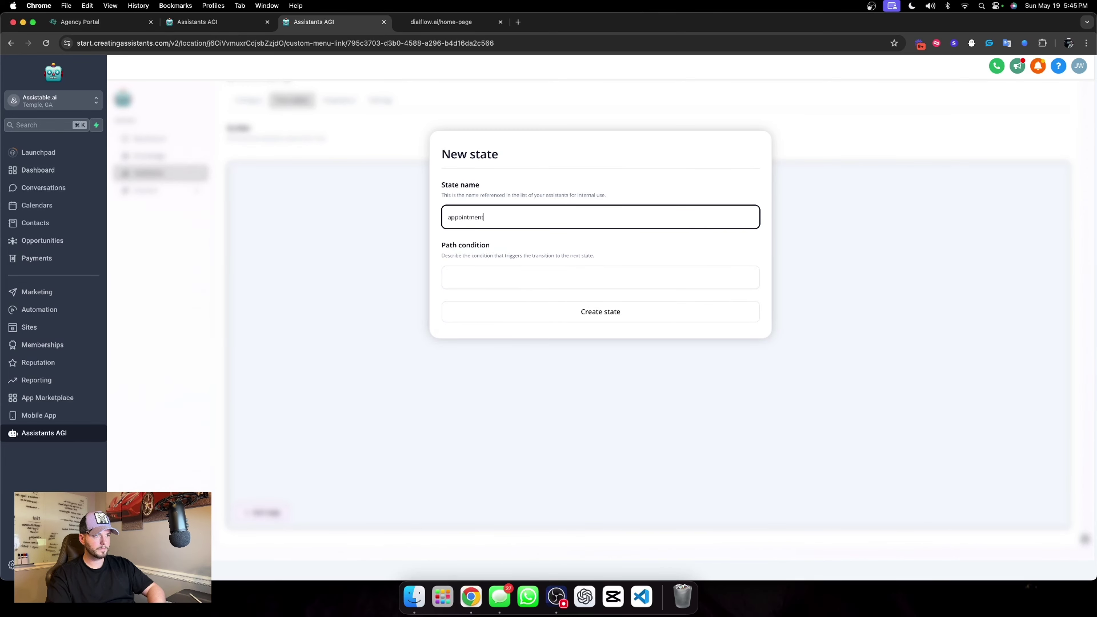
pyautogui.write(' booking')
pyautogui.press('Tab')
pyautogui.write('M')
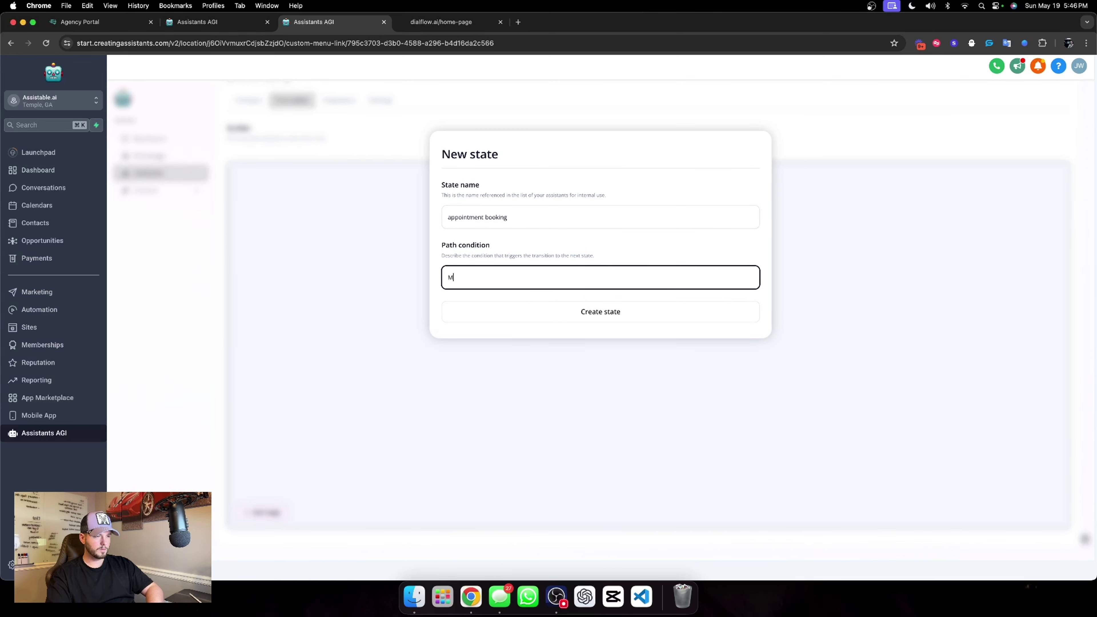
pyautogui.write('ove to this state after finishing you r')
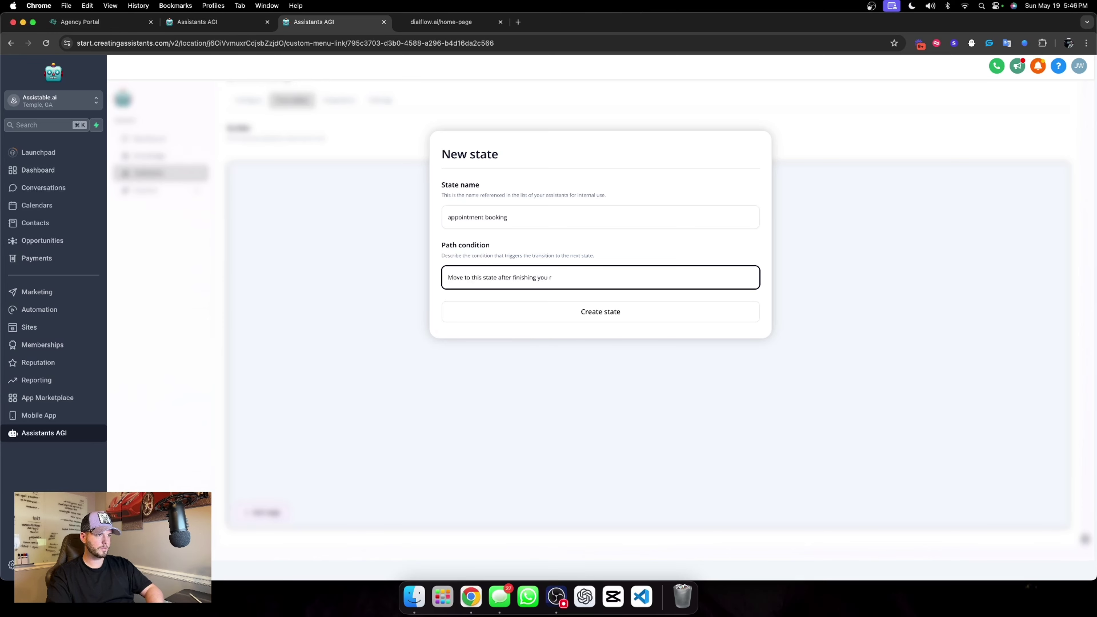
pyautogui.press('BackSpace')
pyautogui.press('BackSpace')
pyautogui.write('r task.')
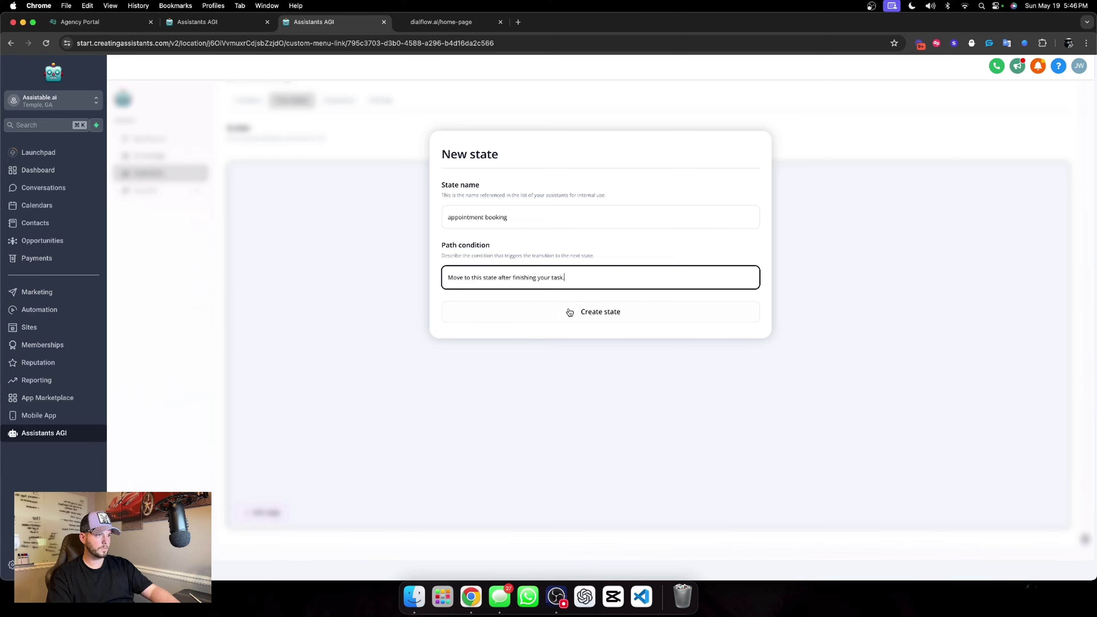
pyautogui.click(570, 312)
pyautogui.click(644, 339)
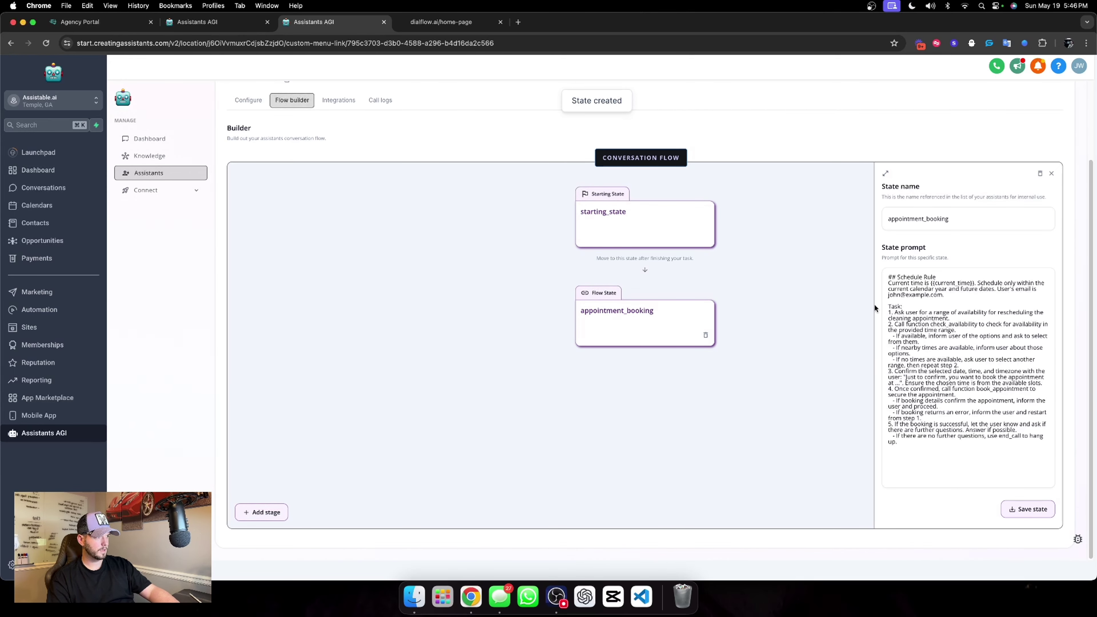
pyautogui.moveTo(885, 269); pyautogui.dragTo(954, 445)
pyautogui.press('super+v')
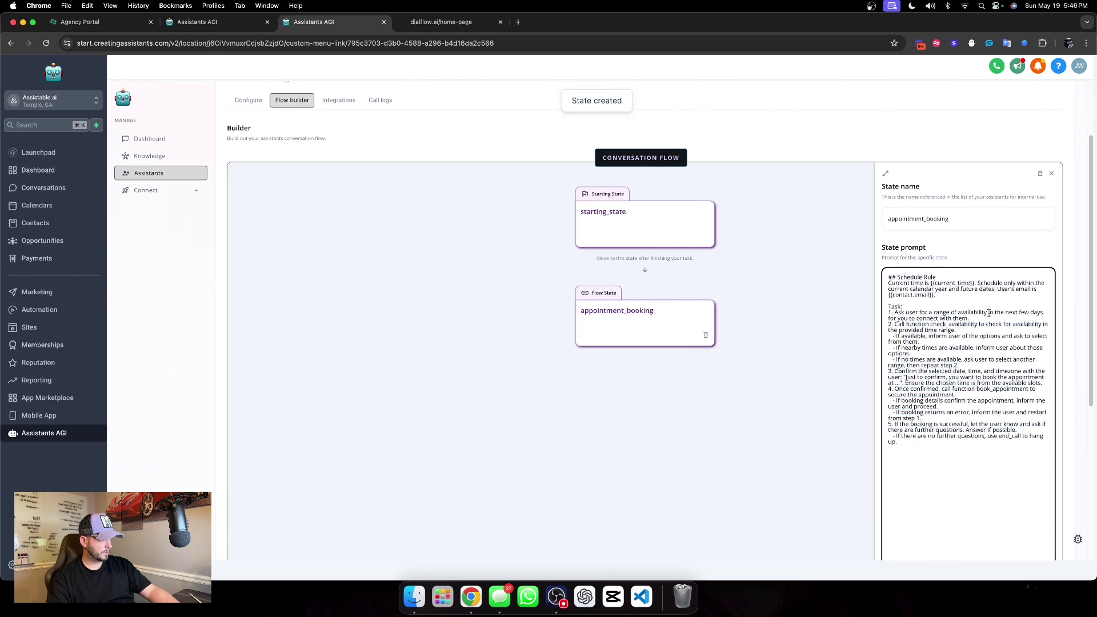
pyautogui.click(1031, 511)
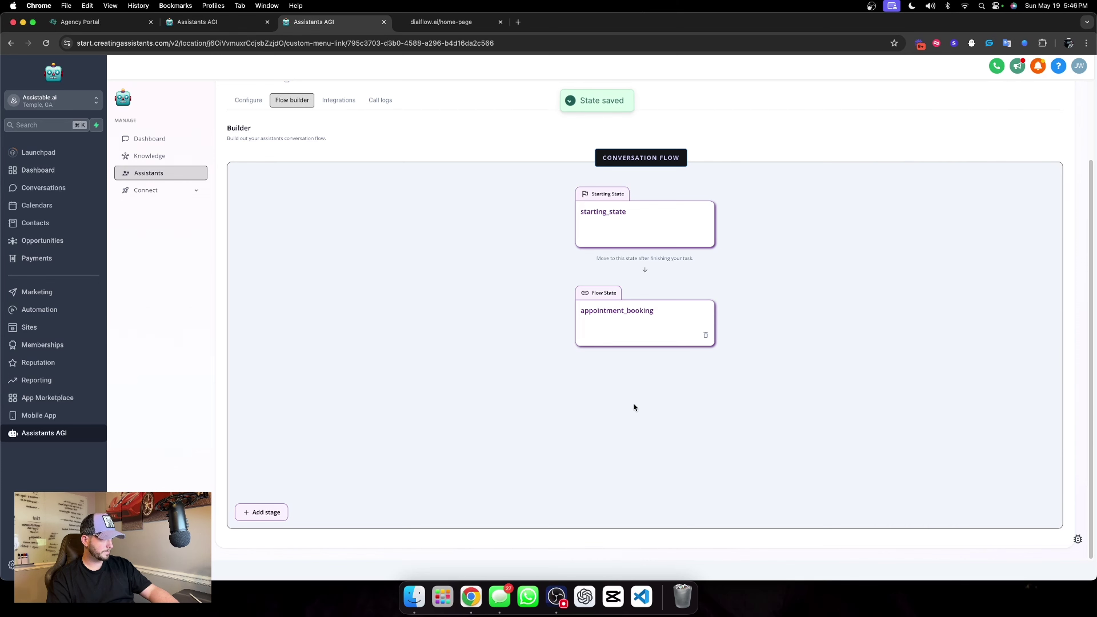
# Re-save both states and the assistant, then open the automation workflows list in the Lead magnet tab.
pyautogui.click(630, 238)
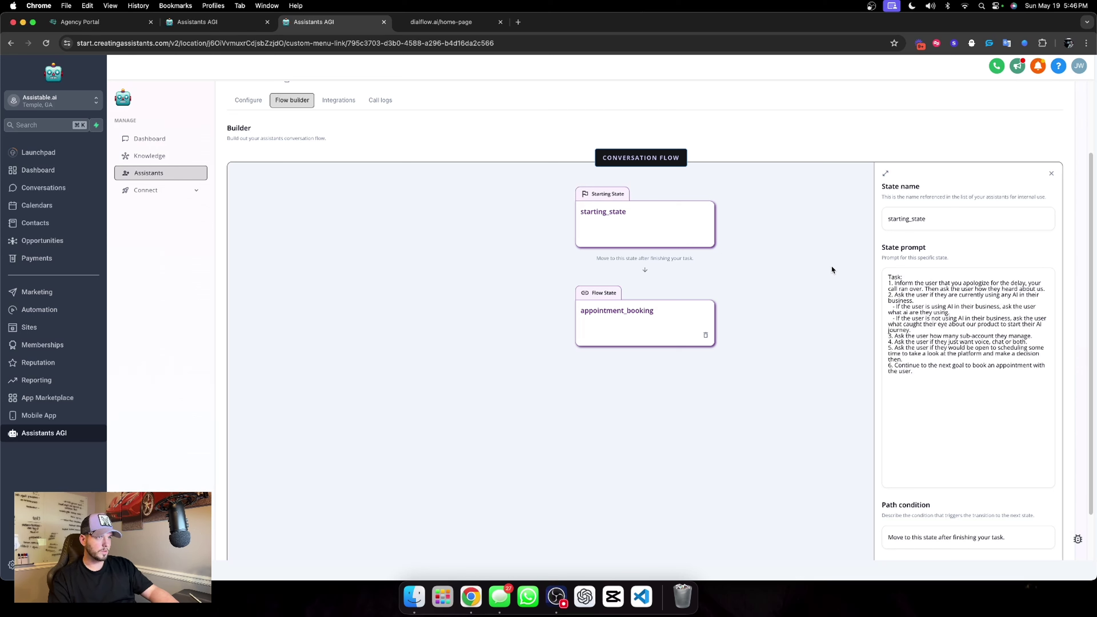
pyautogui.scroll(-3, 916, 484)
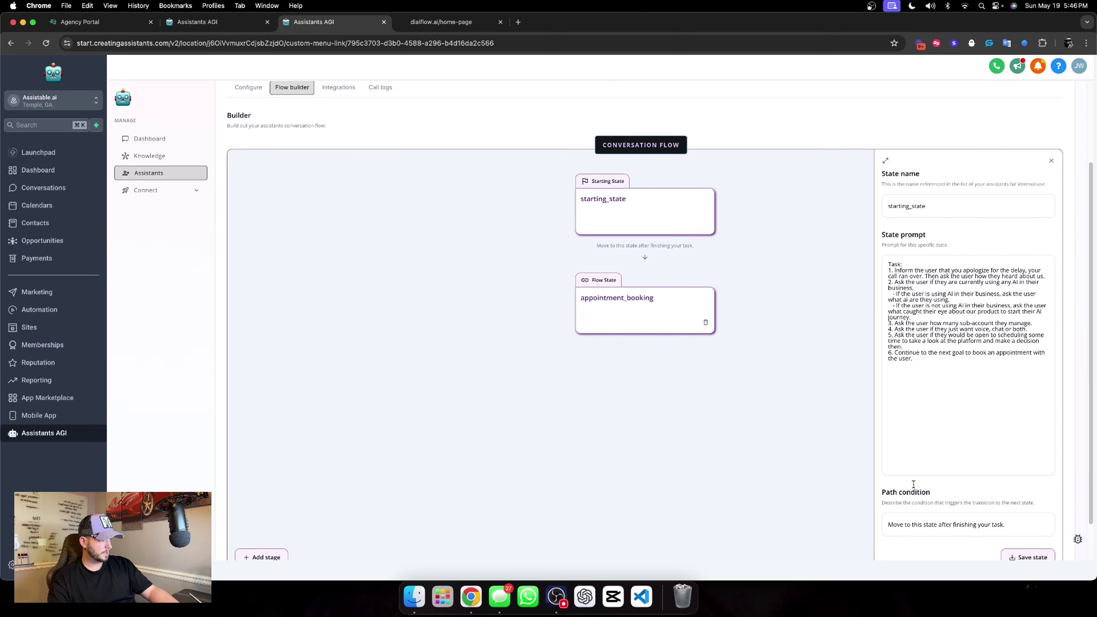
pyautogui.click(1028, 513)
pyautogui.click(653, 314)
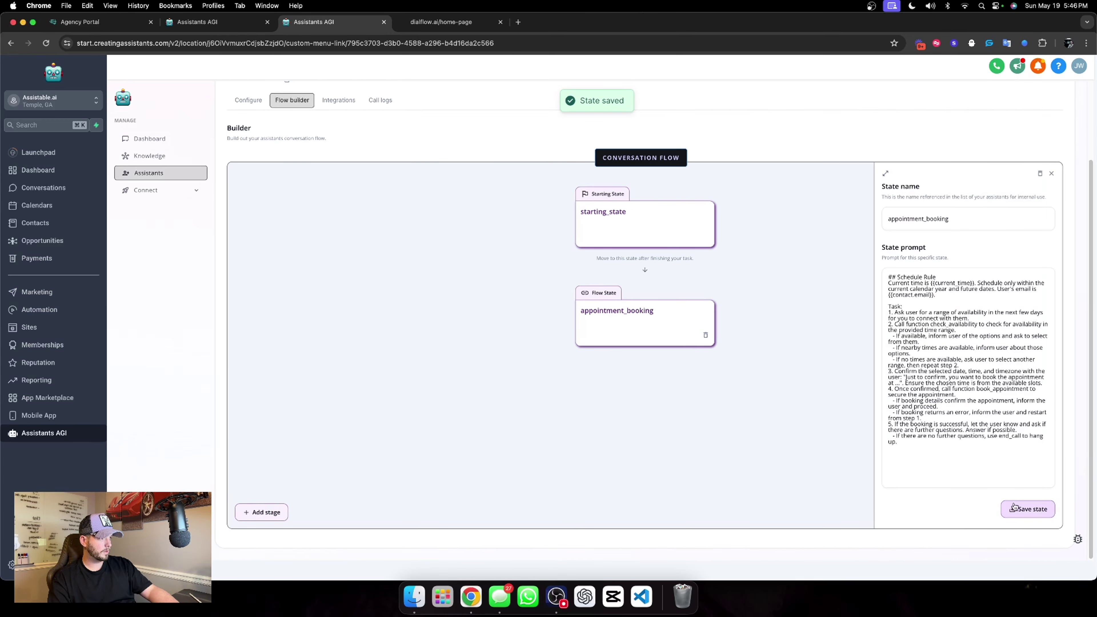
pyautogui.click(1028, 510)
pyautogui.scroll(3, 696, 225)
pyautogui.click(1028, 153)
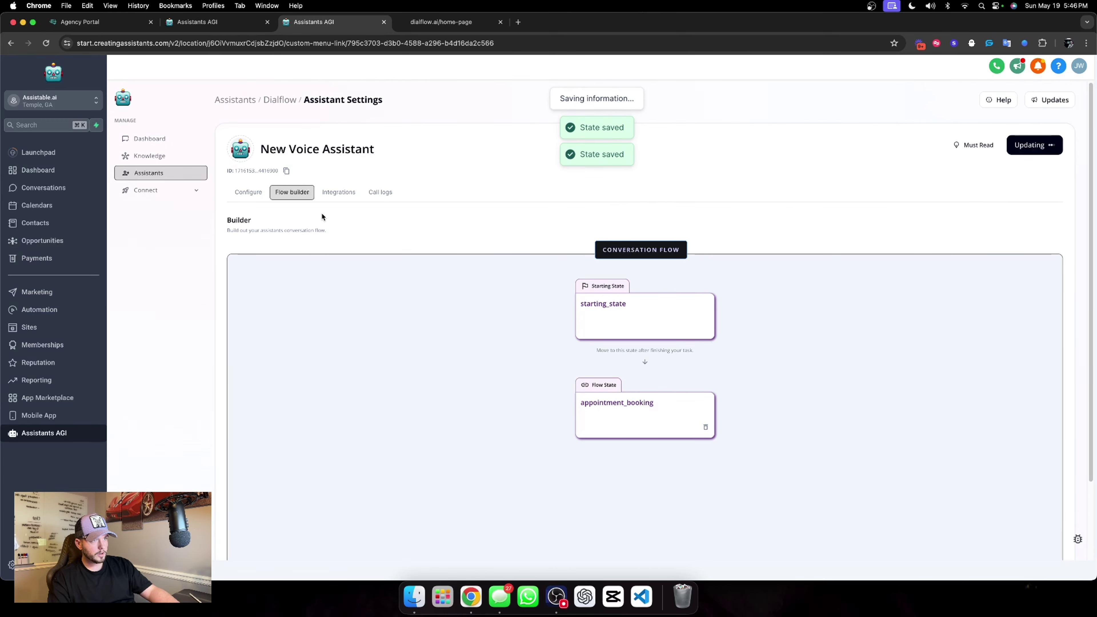
pyautogui.click(335, 193)
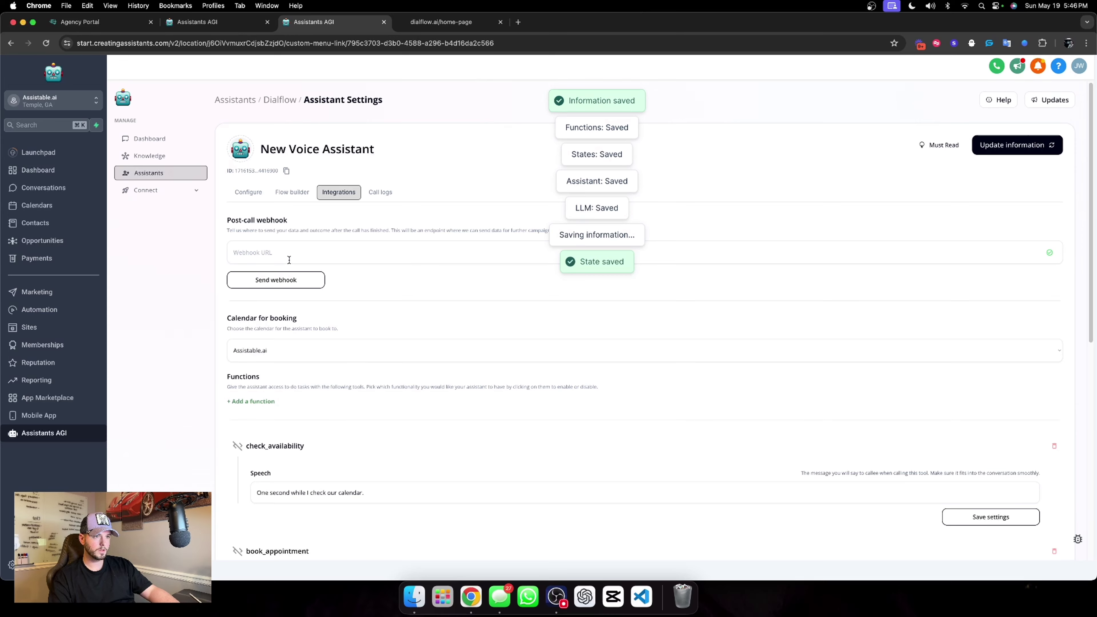
pyautogui.hotkey('ctrl', 'shift', 'Tab')
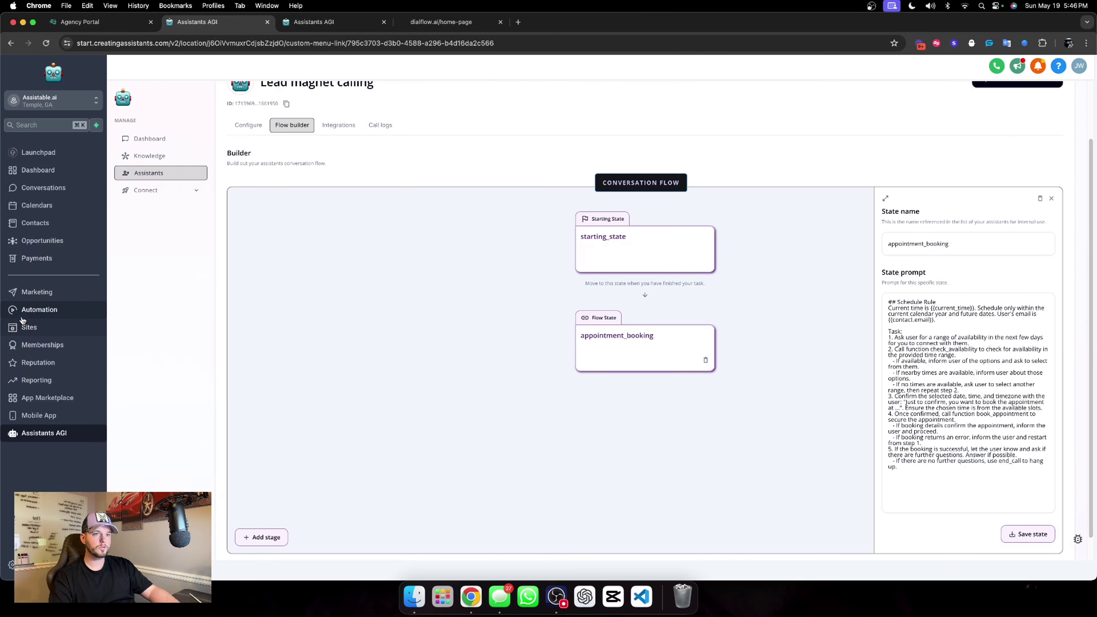
pyautogui.click(22, 317)
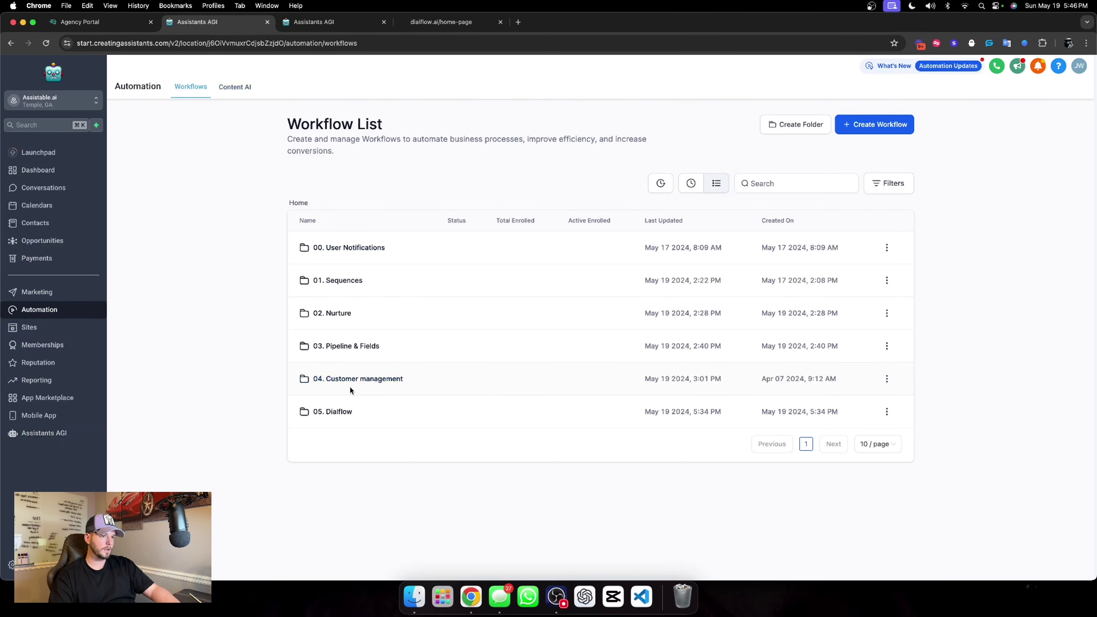
# Create a blank workflow from scratch inside the 05. Dialflow folder.
pyautogui.click(332, 411)
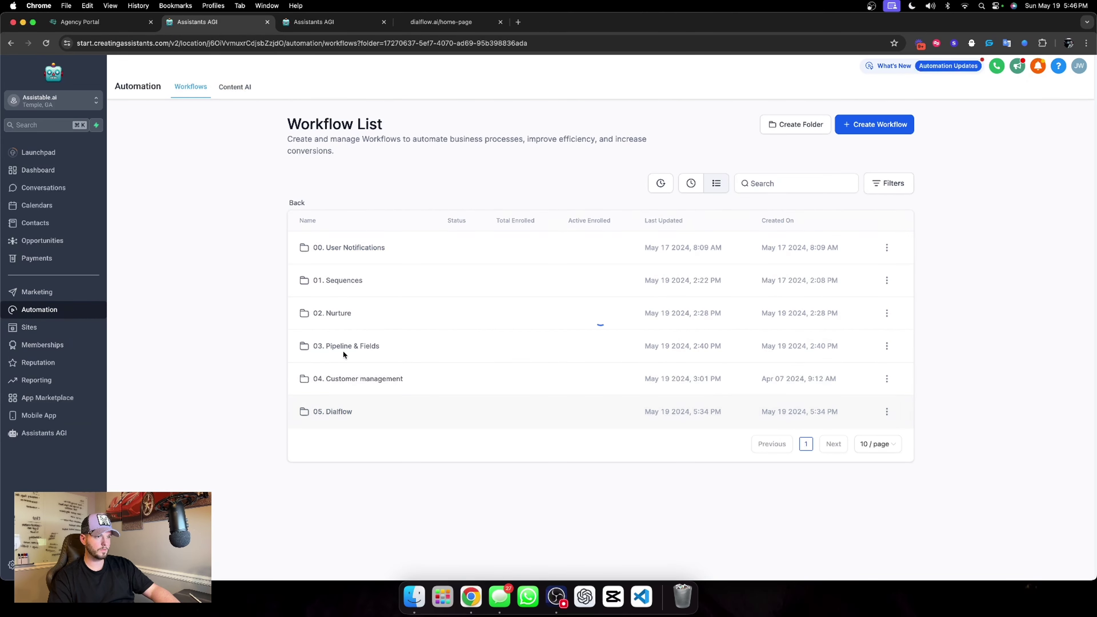
pyautogui.click(876, 123)
pyautogui.click(863, 167)
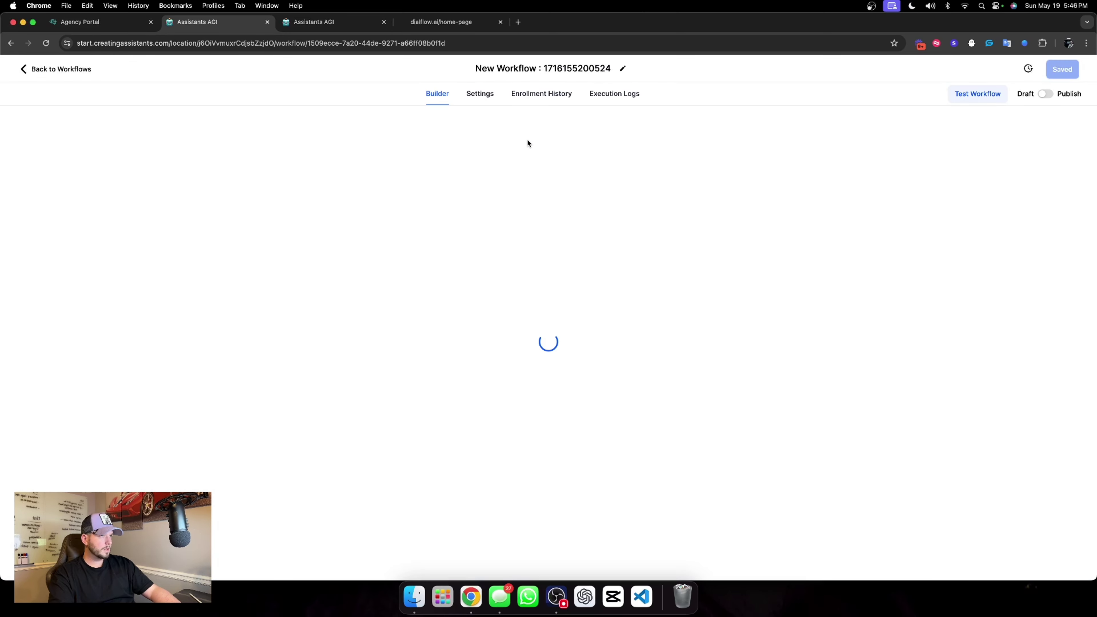
# Name the workflow '05. Post call webhook', publish it and save it.
pyautogui.click(543, 68)
pyautogui.write('05. ')
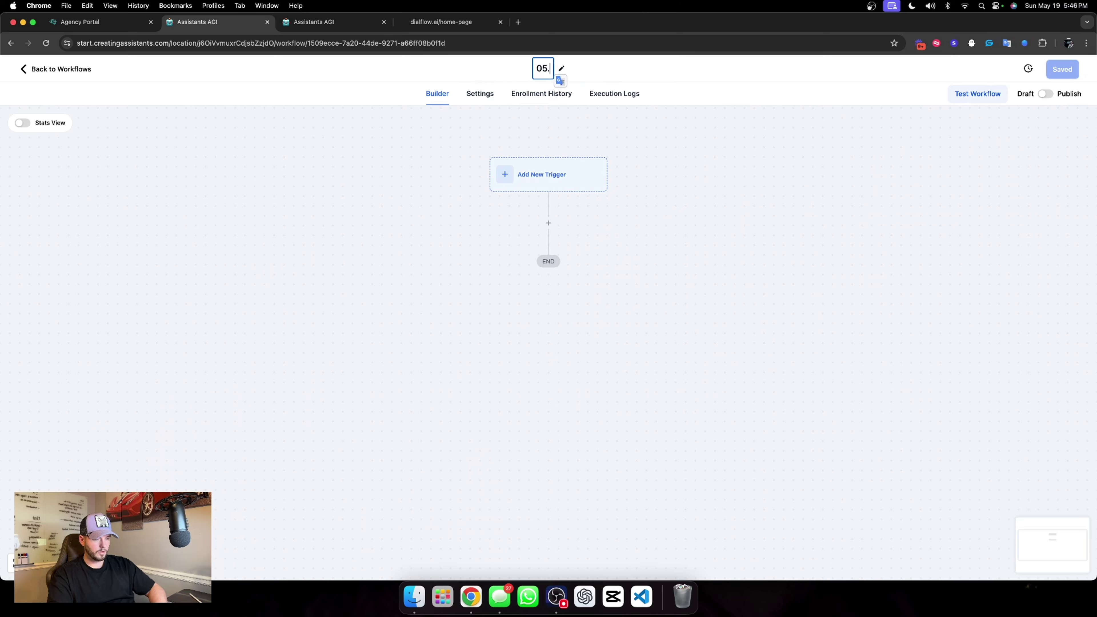
pyautogui.write('Post call ')
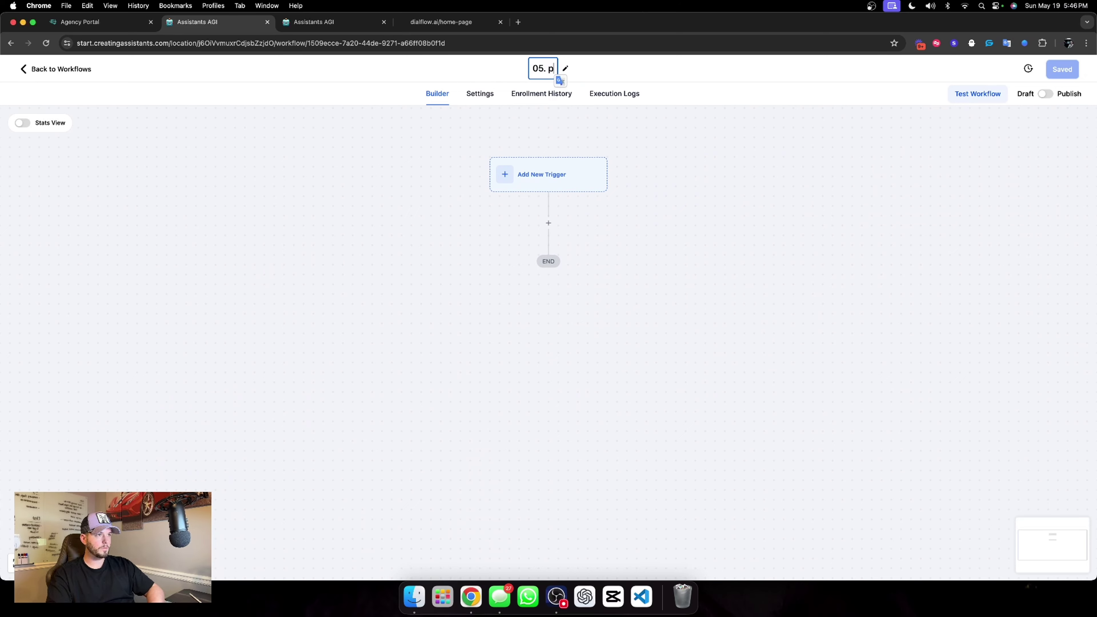
pyautogui.write('webhook')
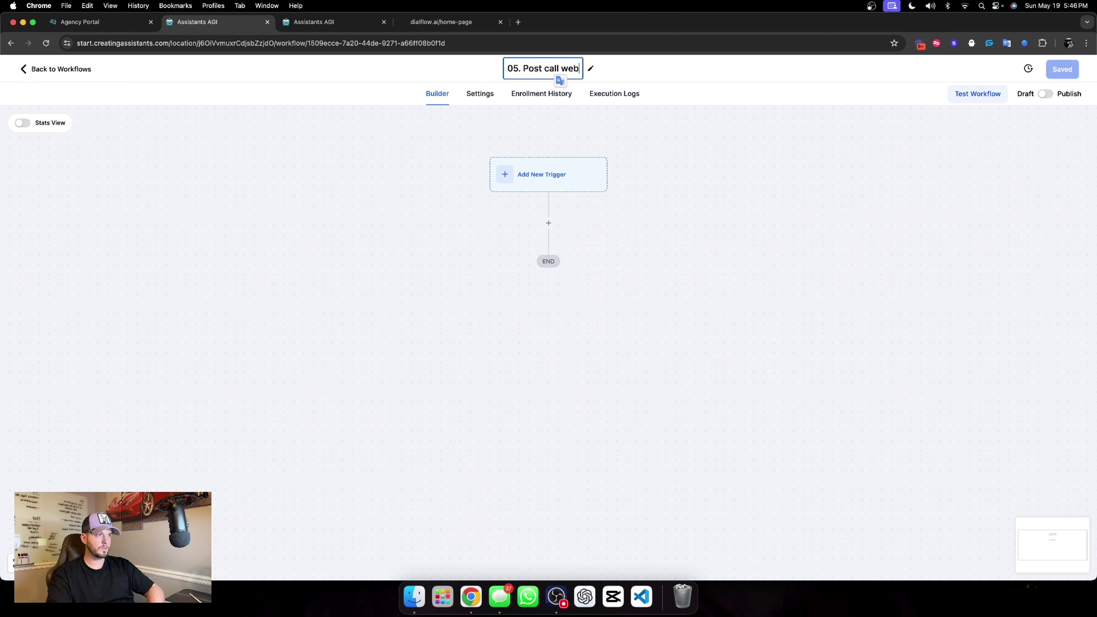
pyautogui.click(778, 180)
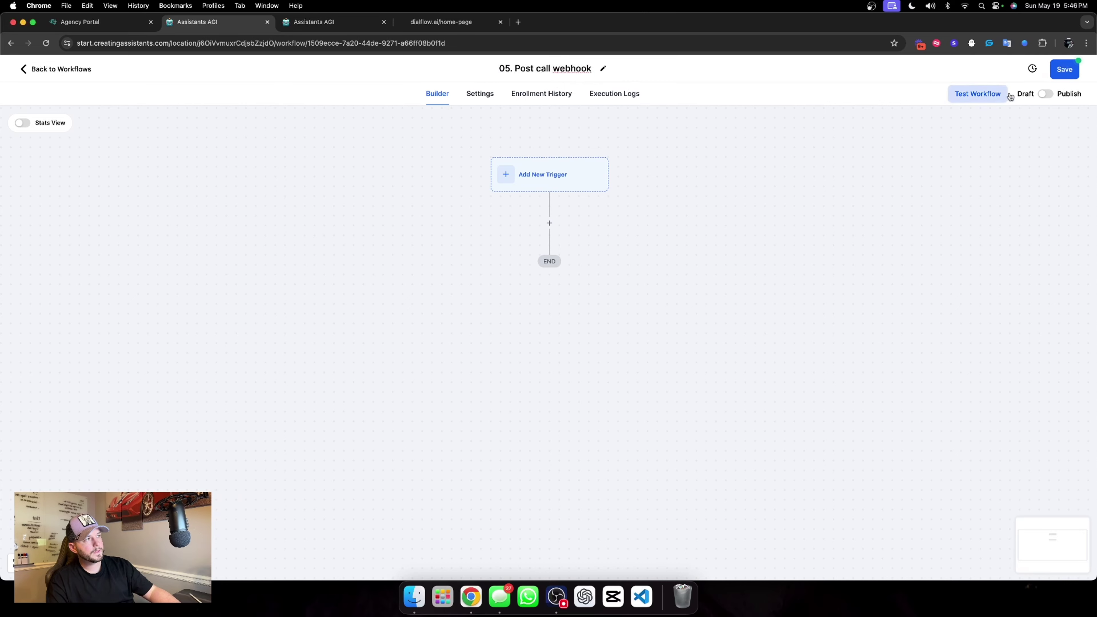
pyautogui.click(1046, 94)
pyautogui.click(1067, 72)
# Add an Inbound Webhook trigger and copy its generated webhook URL.
pyautogui.click(563, 193)
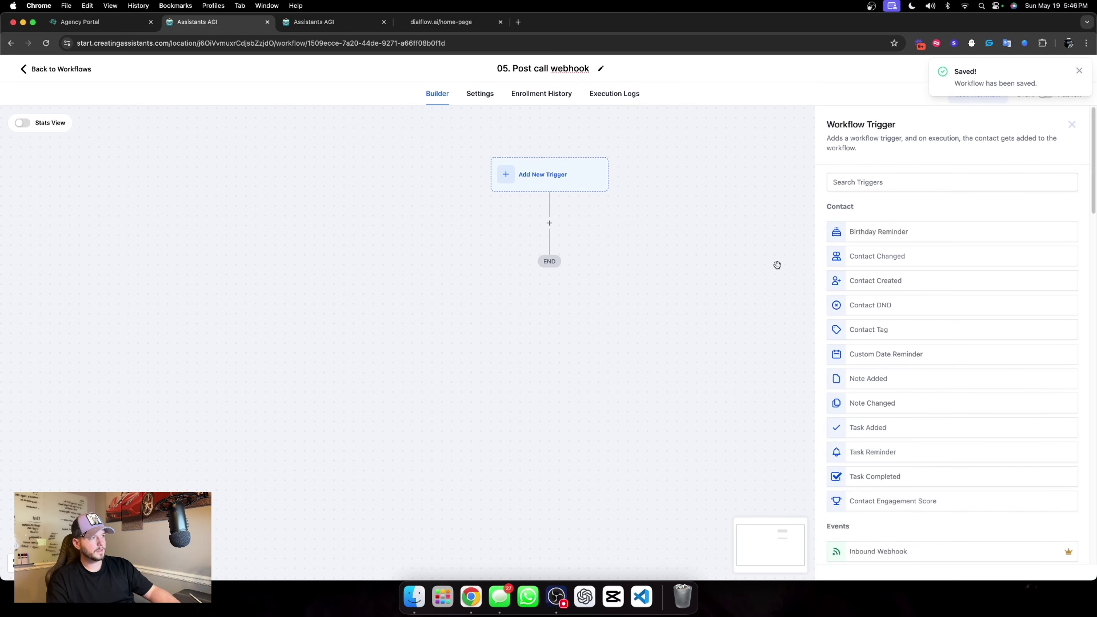
pyautogui.write('inbound')
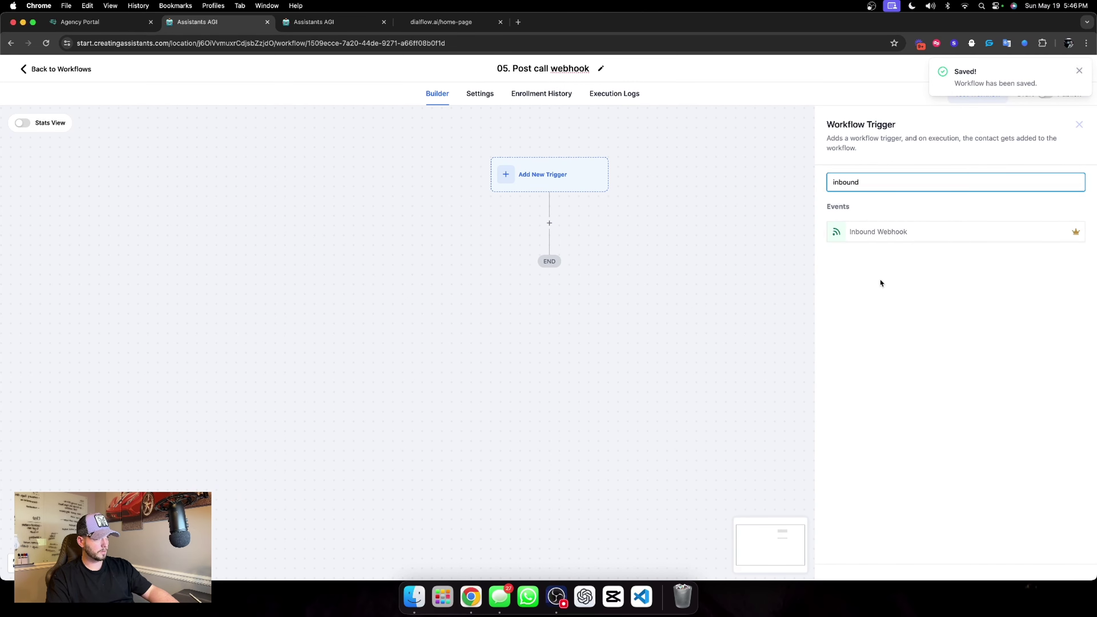
pyautogui.click(879, 232)
pyautogui.click(1074, 284)
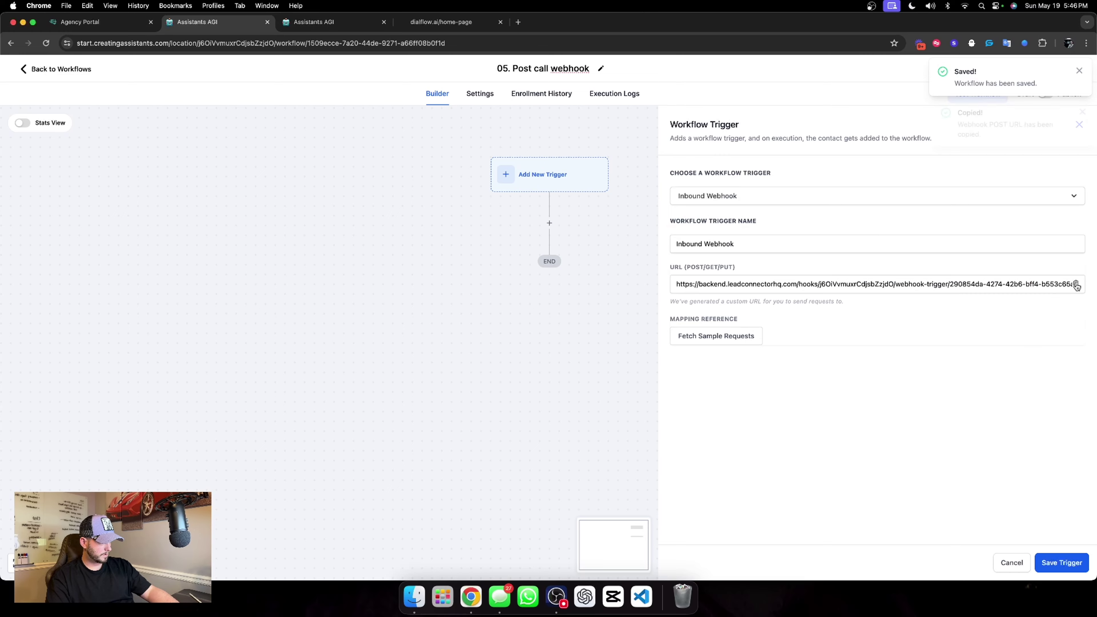
# Paste the URL as the voice assistant's post-call webhook and send a test request.
pyautogui.click(314, 21)
pyautogui.click(328, 255)
pyautogui.press('super+v')
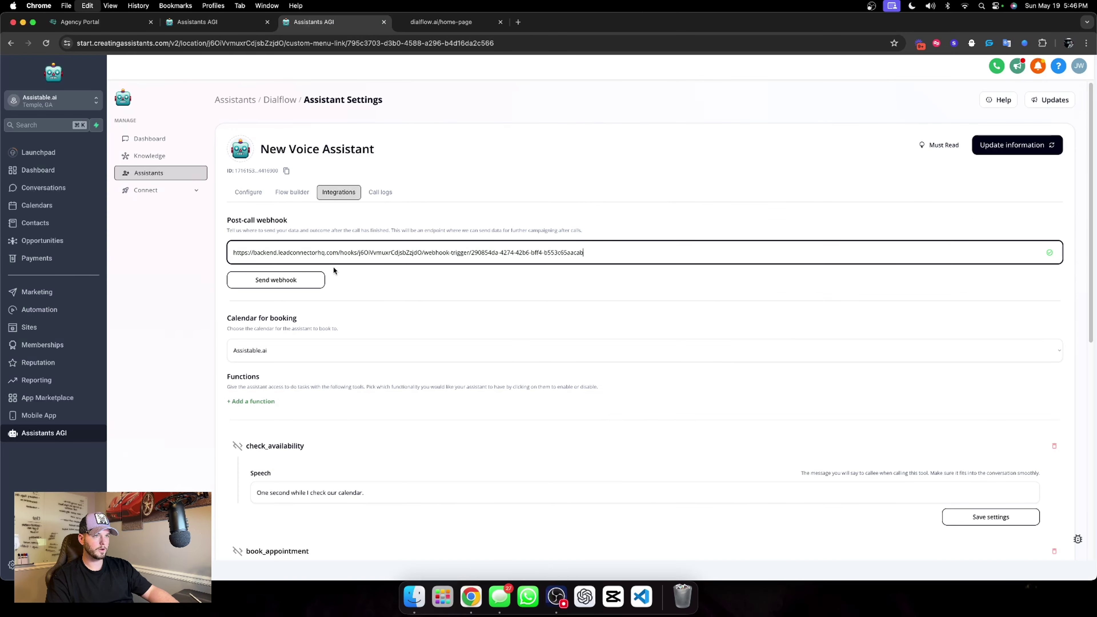
pyautogui.click(276, 280)
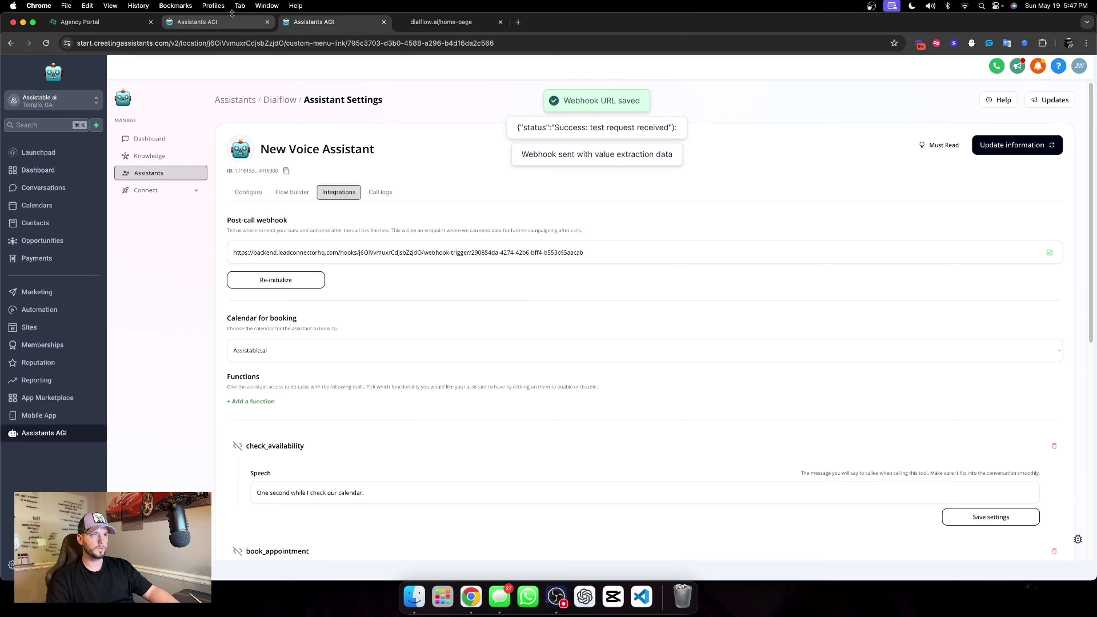
# Save the trigger with the test request as mapping reference, and delete the Create Contact step.
pyautogui.click(227, 23)
pyautogui.click(761, 335)
pyautogui.click(727, 342)
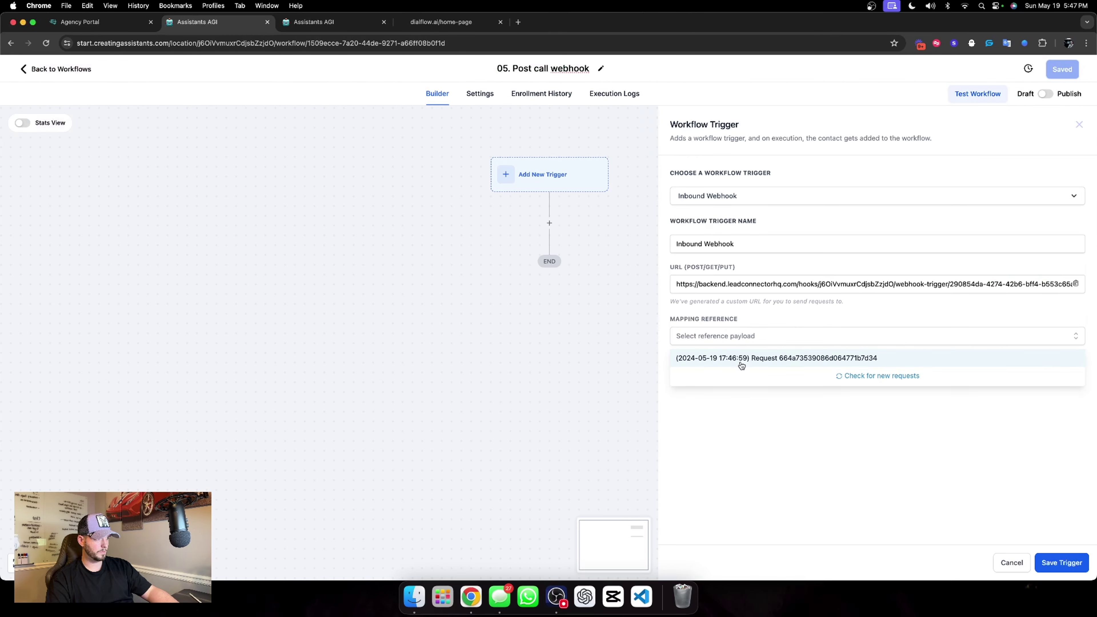
pyautogui.click(741, 363)
pyautogui.scroll(5, 816, 390)
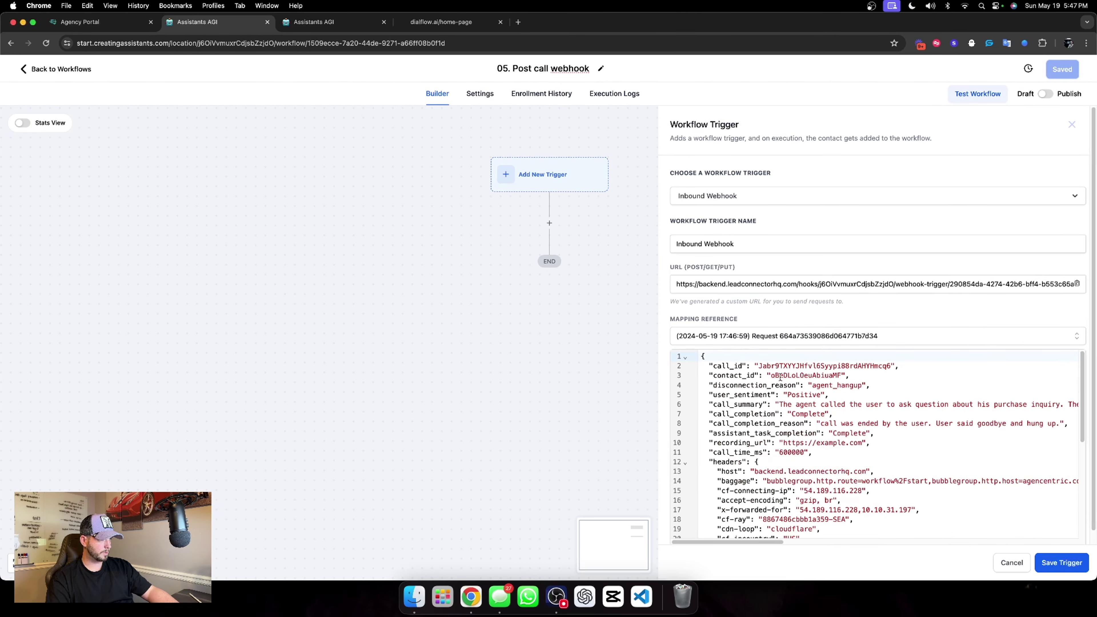
pyautogui.click(1062, 562)
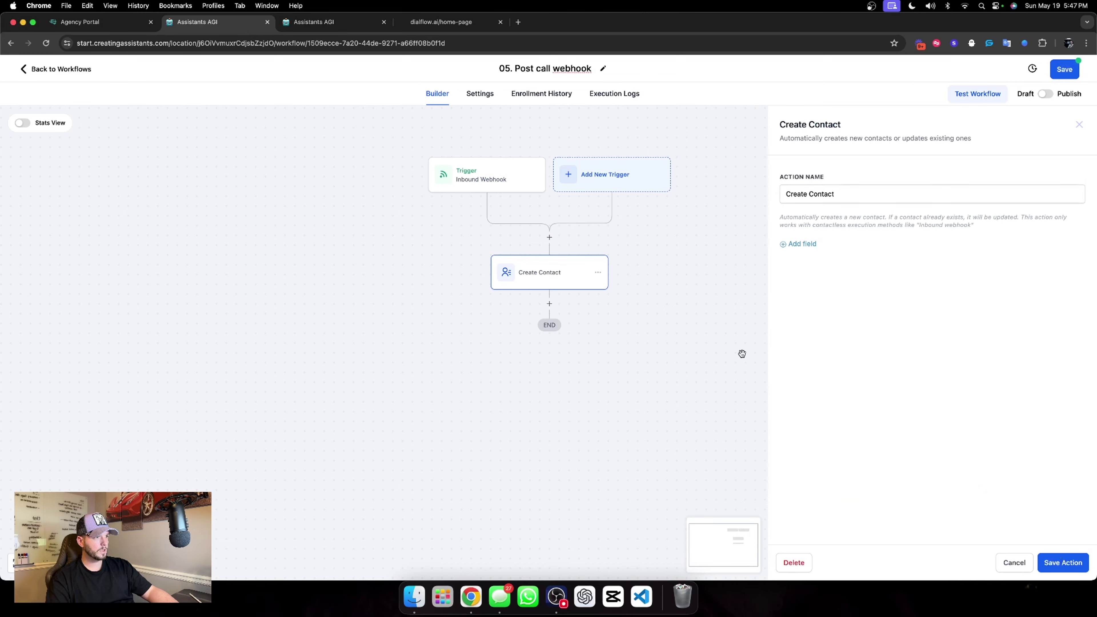
pyautogui.click(795, 563)
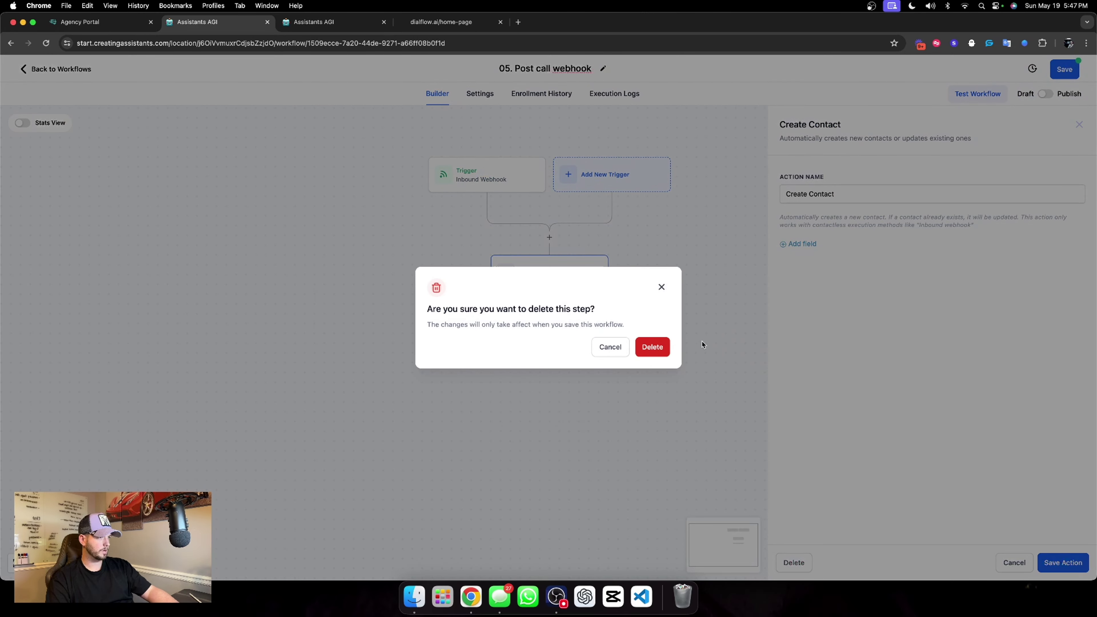
pyautogui.click(653, 347)
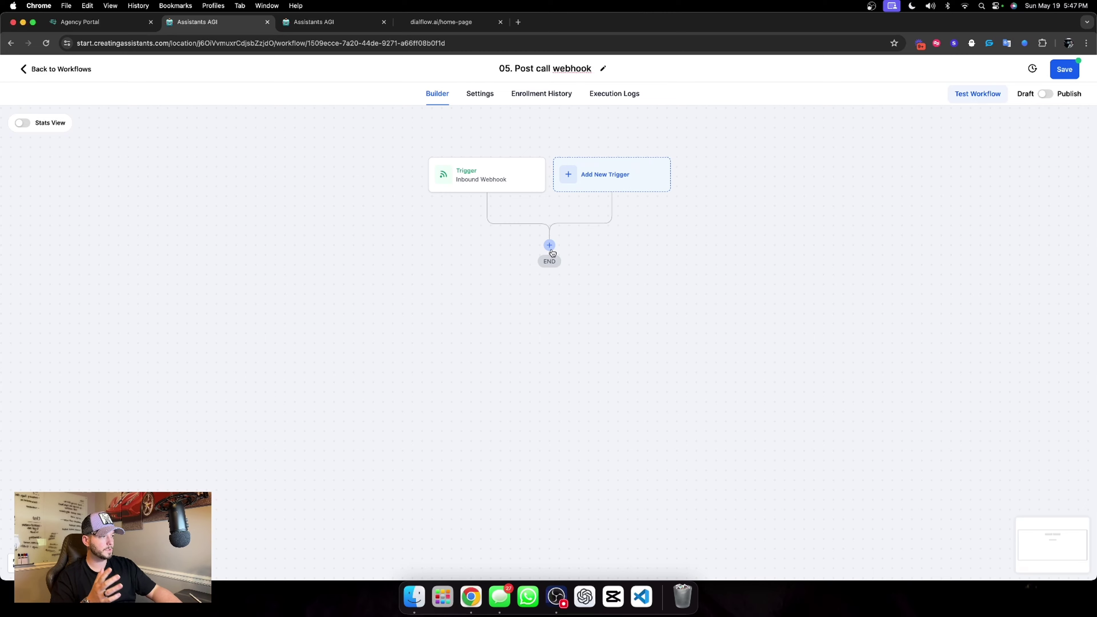
# Add a renamed Find Contact step that matches on Contact ID.
pyautogui.click(549, 246)
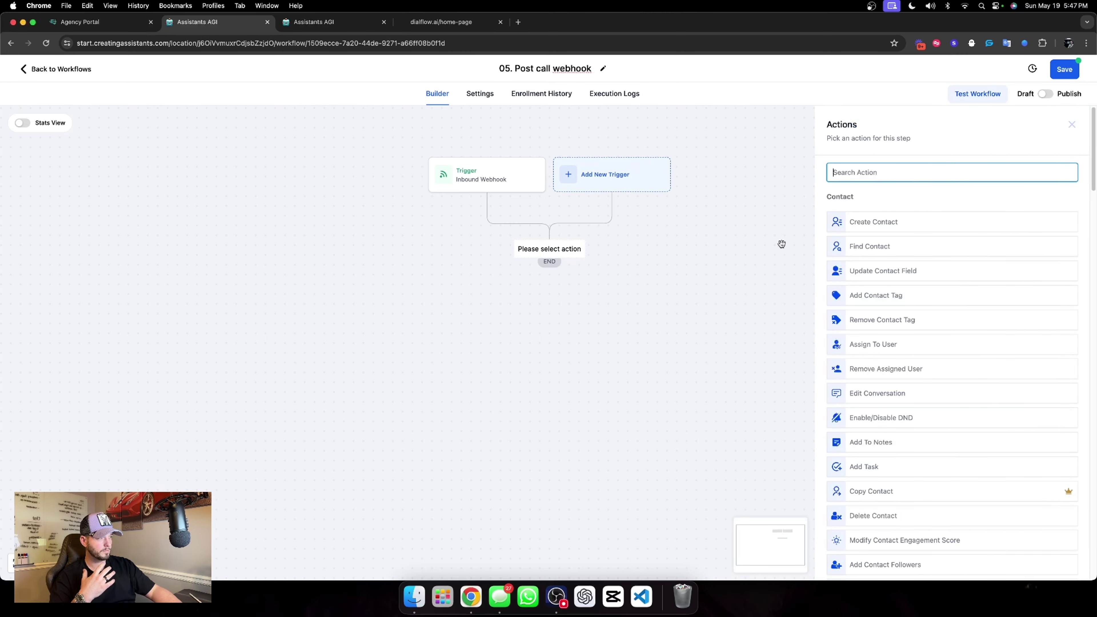
pyautogui.click(869, 246)
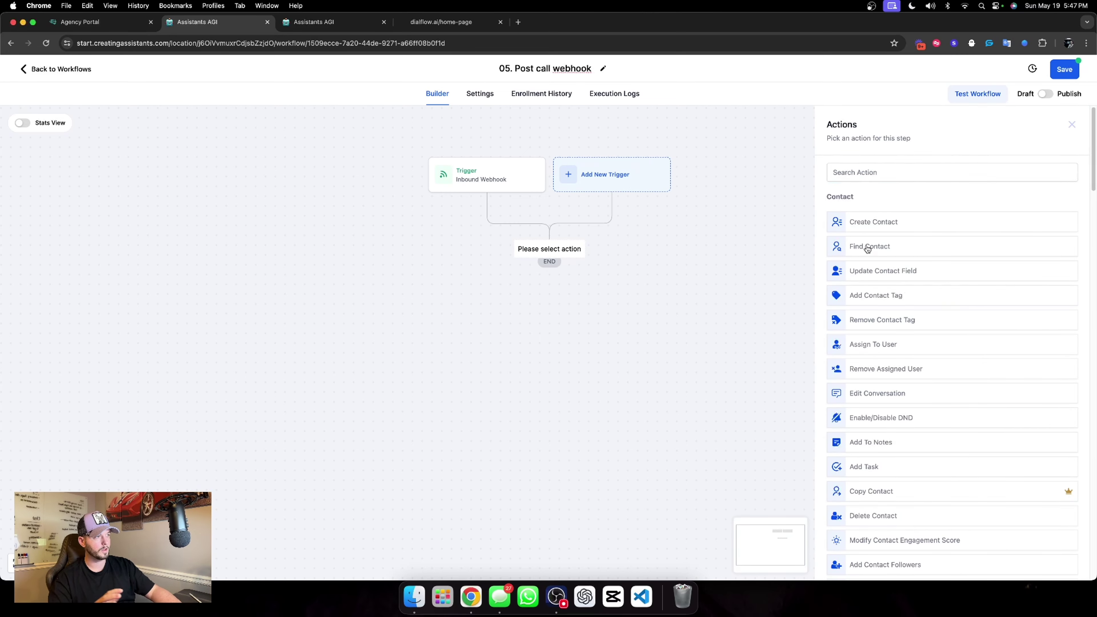
pyautogui.click(802, 218)
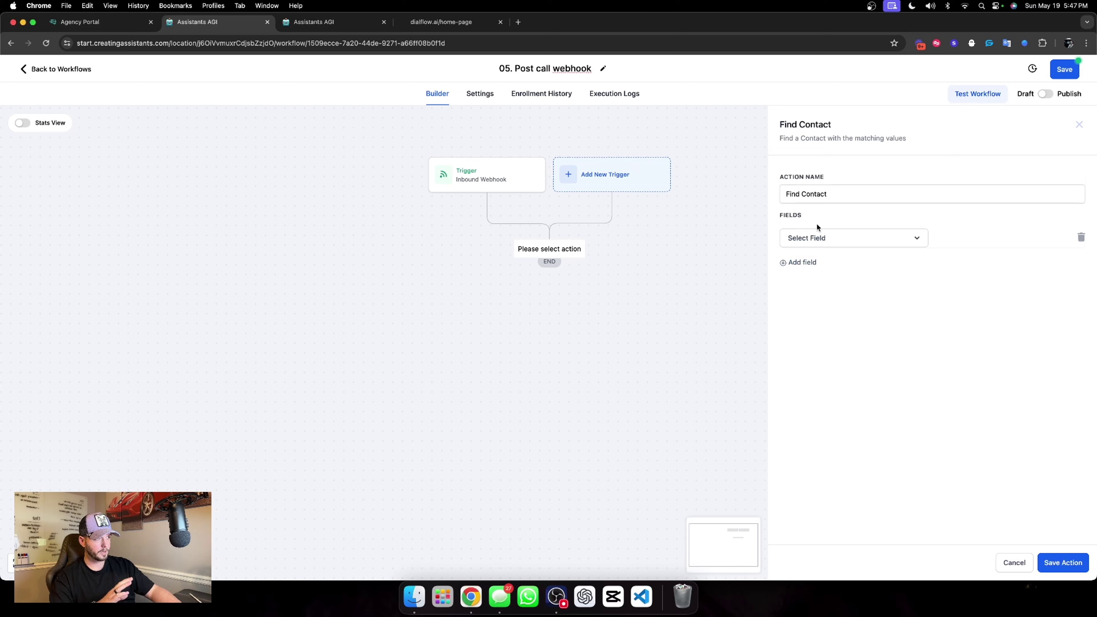
pyautogui.click(829, 198)
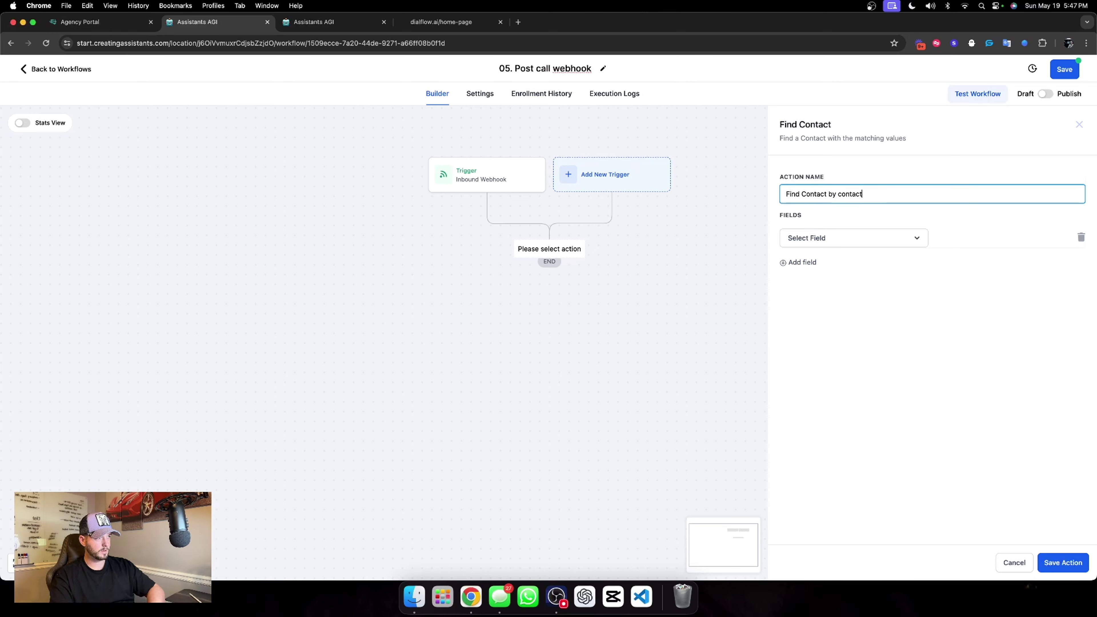
pyautogui.click(821, 237)
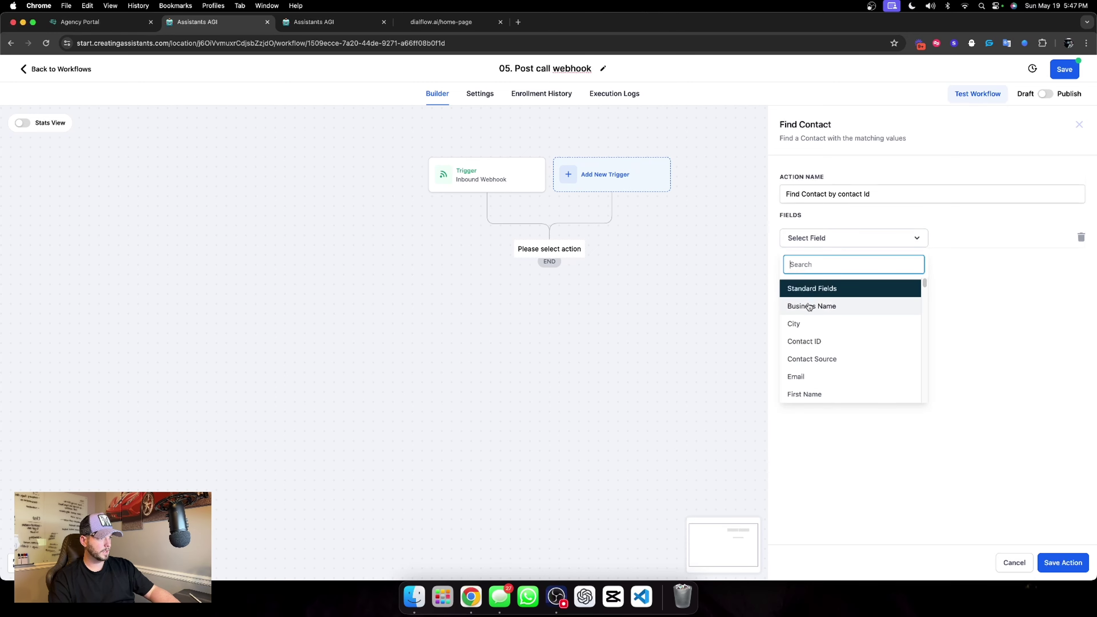
pyautogui.click(808, 342)
# Set the Contact ID value to inboundWebhookRequest.contact_id and save the step.
pyautogui.click(950, 237)
pyautogui.click(1044, 238)
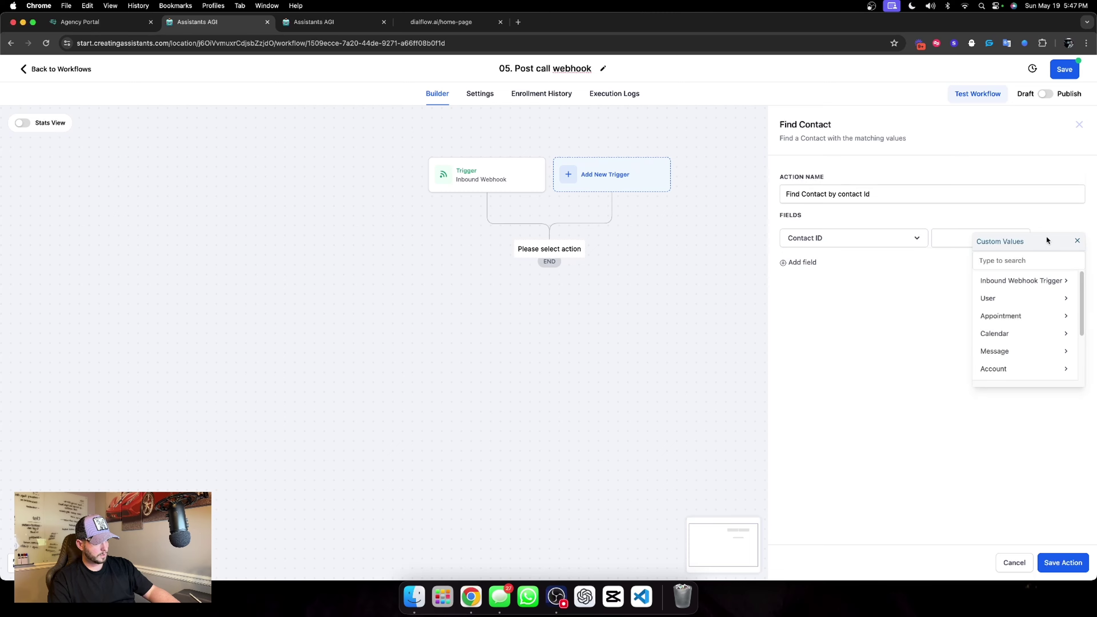
pyautogui.click(1006, 282)
pyautogui.click(993, 299)
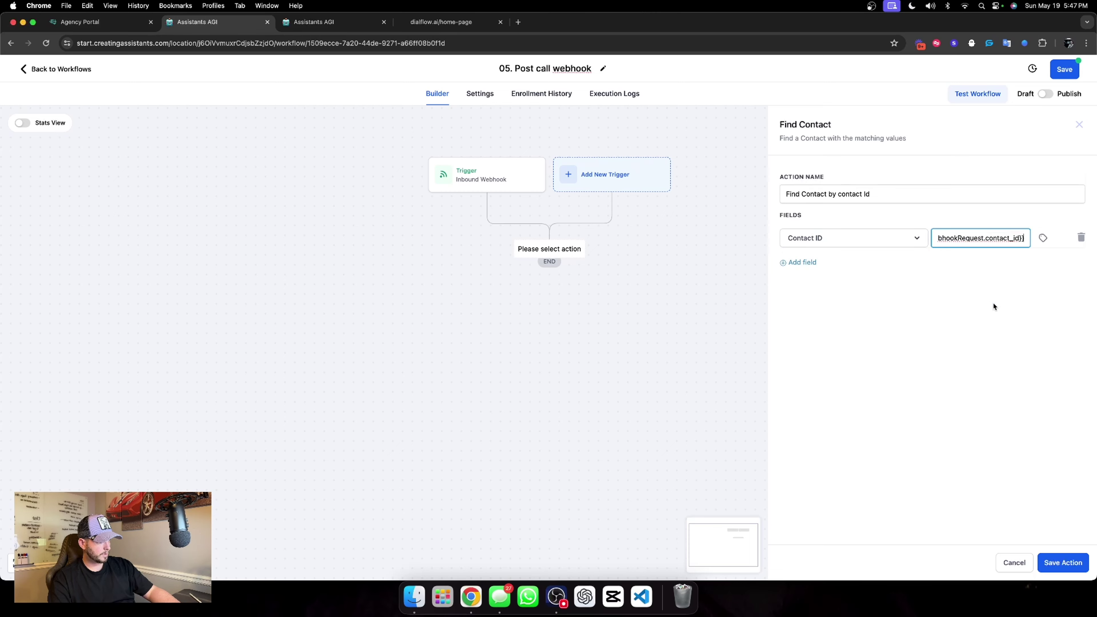
pyautogui.click(708, 292)
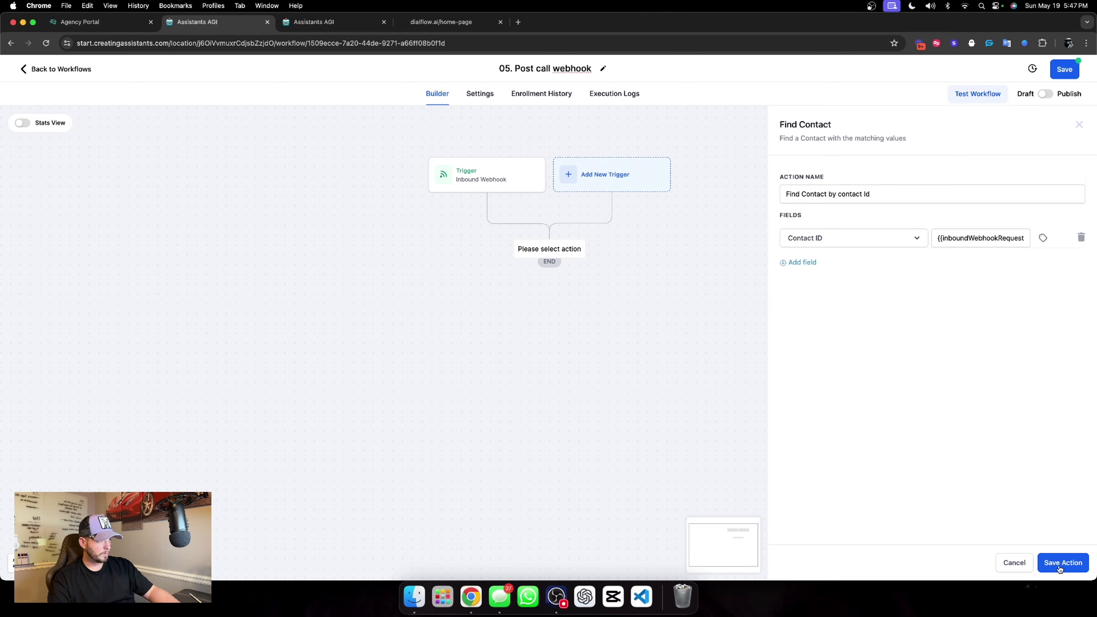
pyautogui.click(1063, 563)
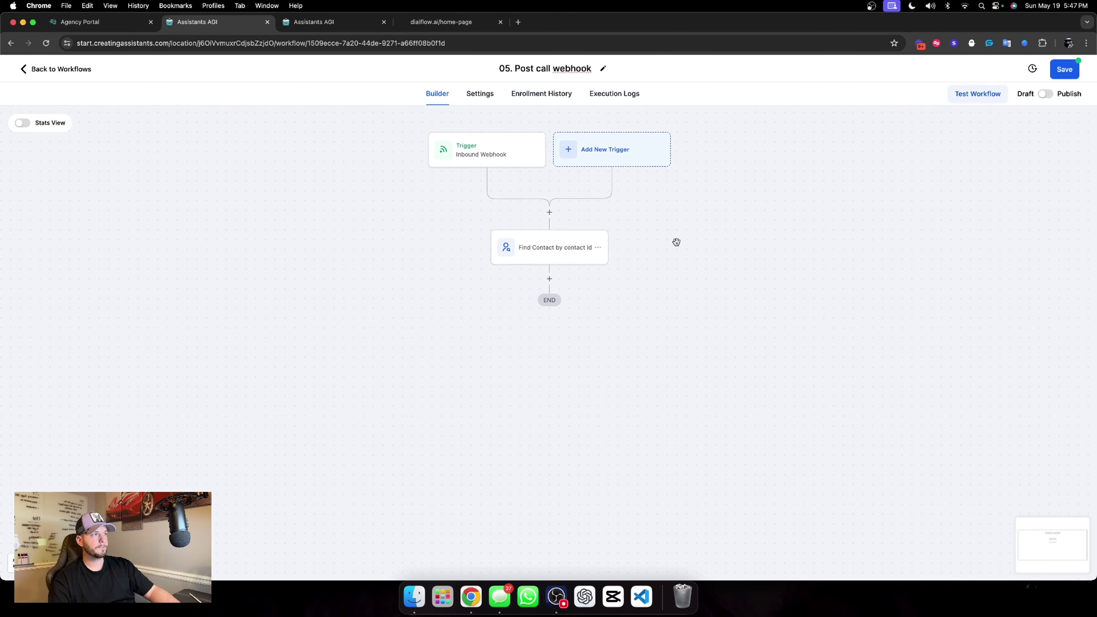
# Publish and save the workflow, checking the assistant settings before returning.
pyautogui.click(1047, 95)
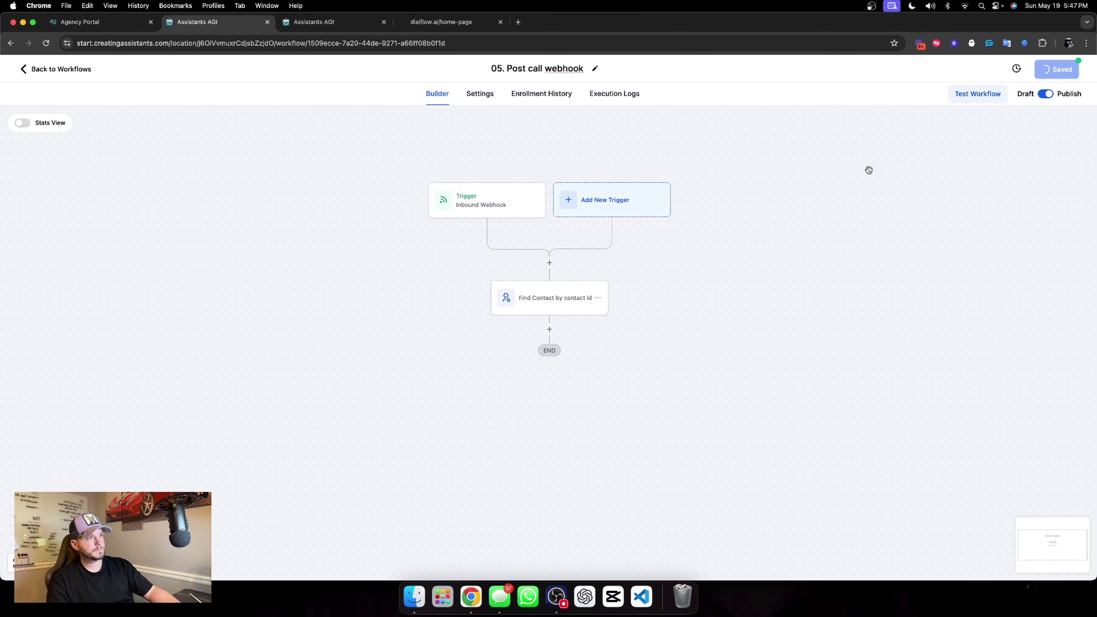
pyautogui.click(334, 22)
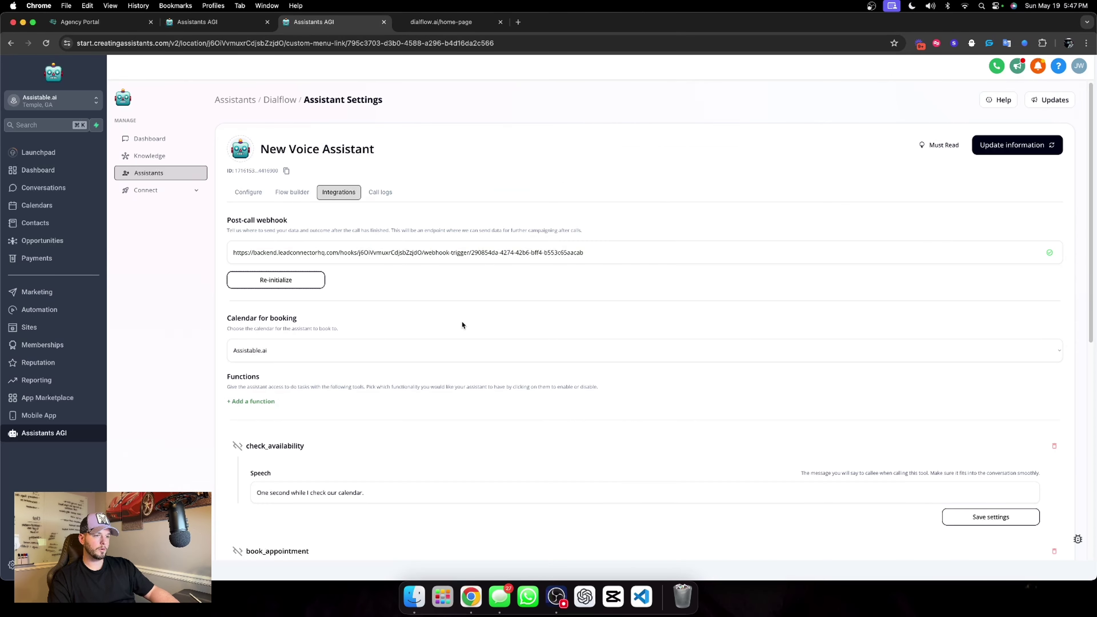
pyautogui.scroll(-7, 396, 330)
pyautogui.scroll(7, 396, 330)
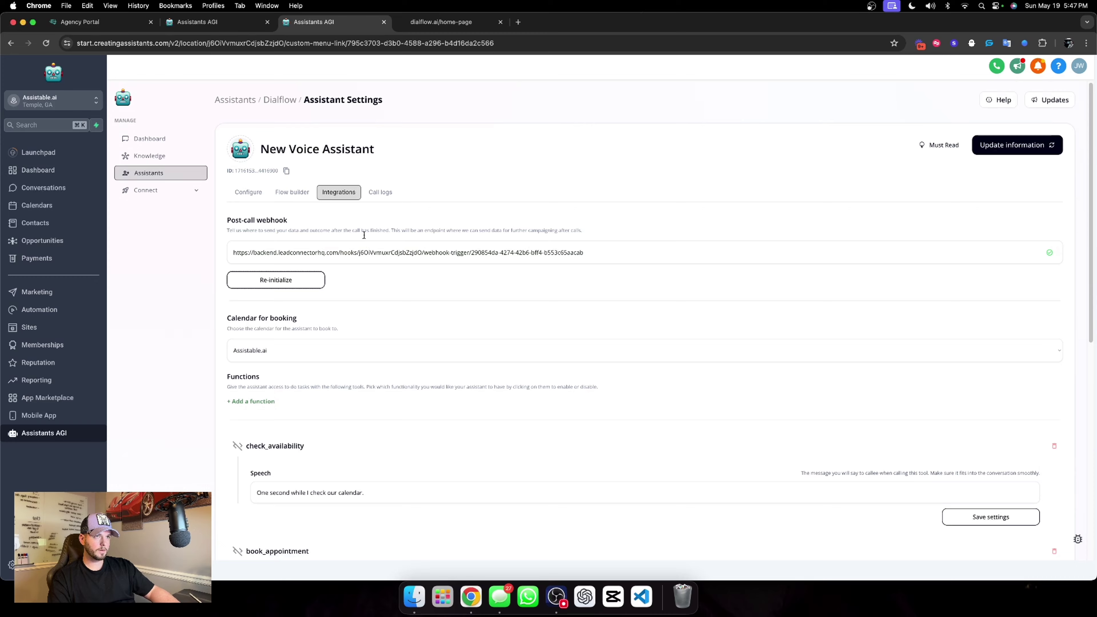
pyautogui.click(224, 22)
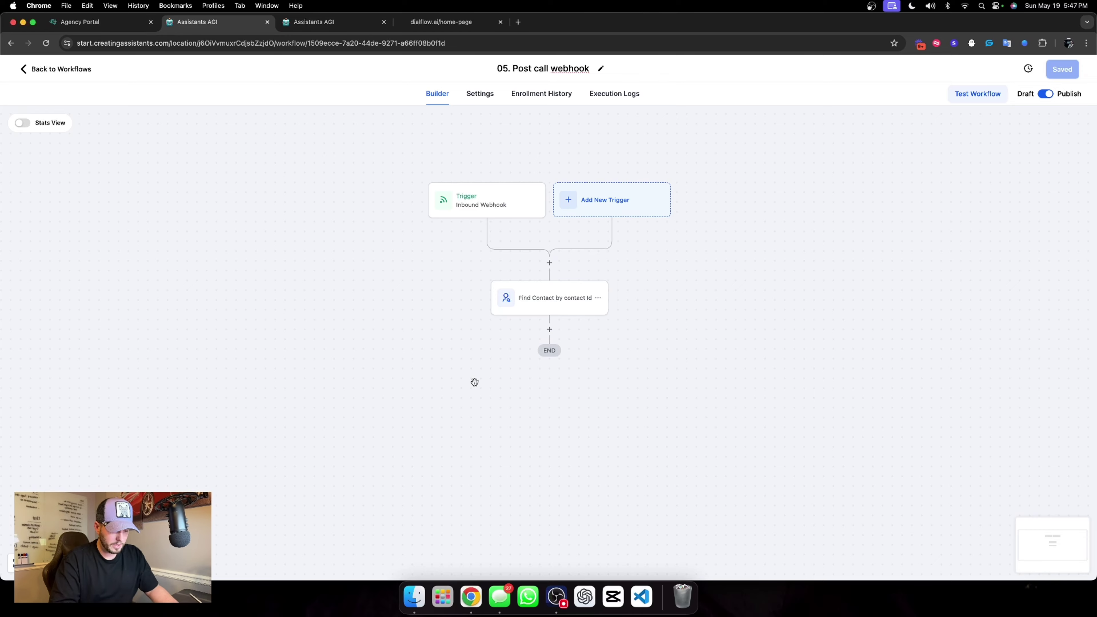
# Add an If / Else step named 'Did they book the appointment?' with Yes and No branches.
pyautogui.click(548, 331)
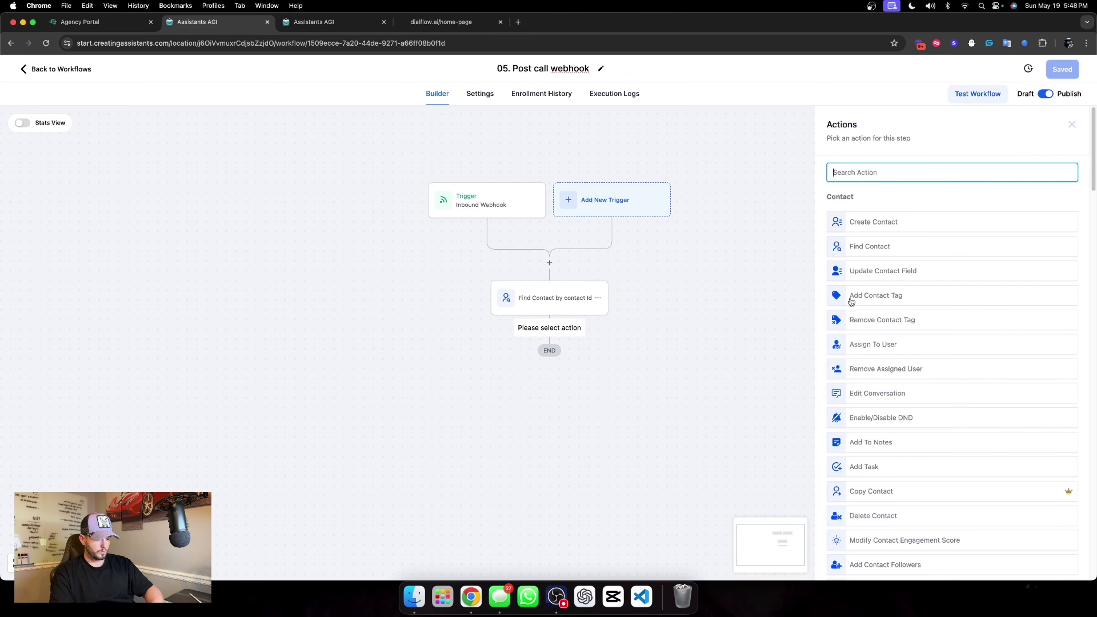
pyautogui.write('if')
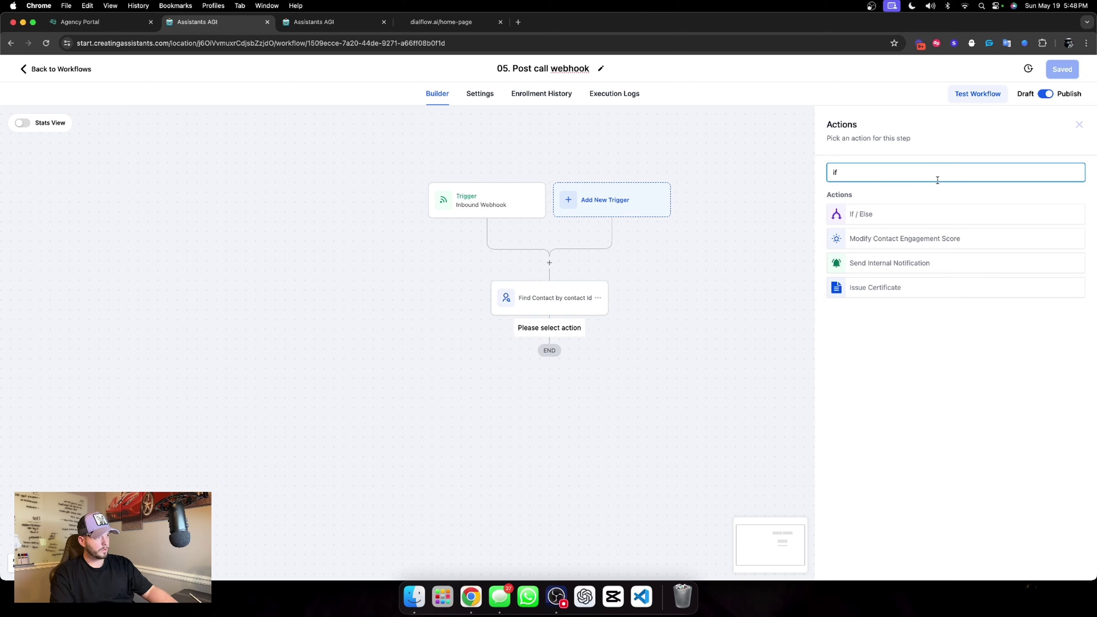
pyautogui.click(902, 213)
pyautogui.doubleClick(714, 196)
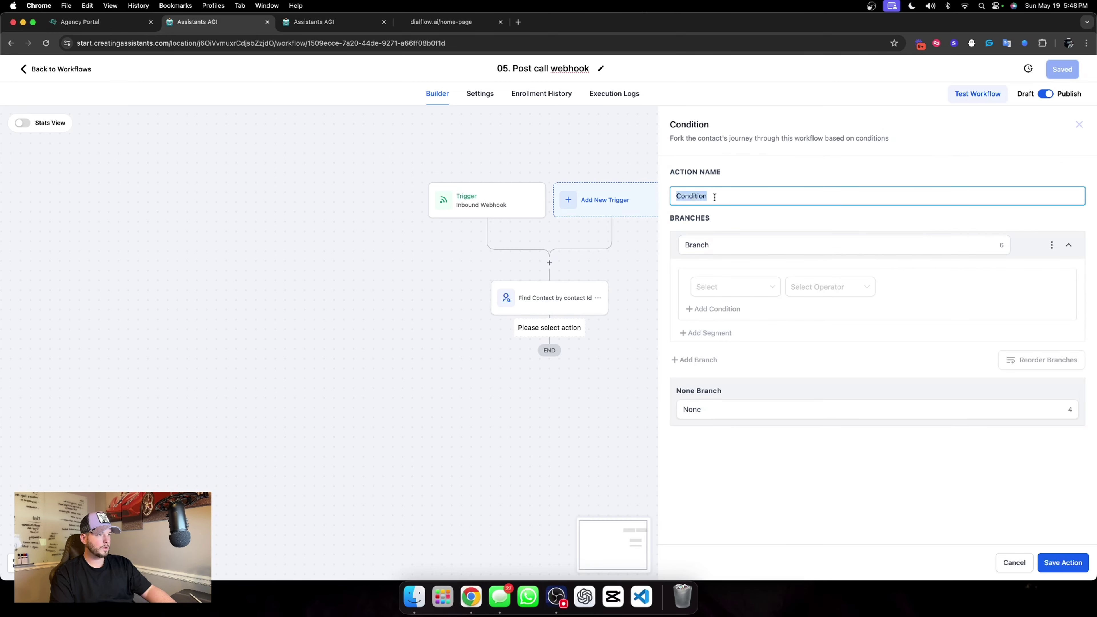
pyautogui.write('Did they book the appointment?')
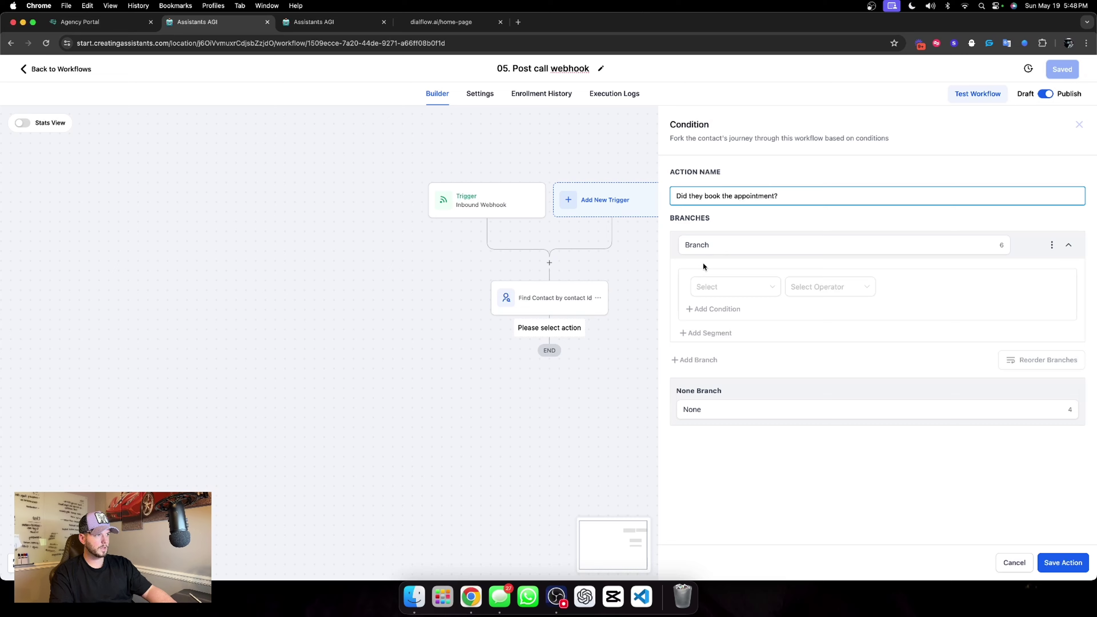
pyautogui.doubleClick(717, 250)
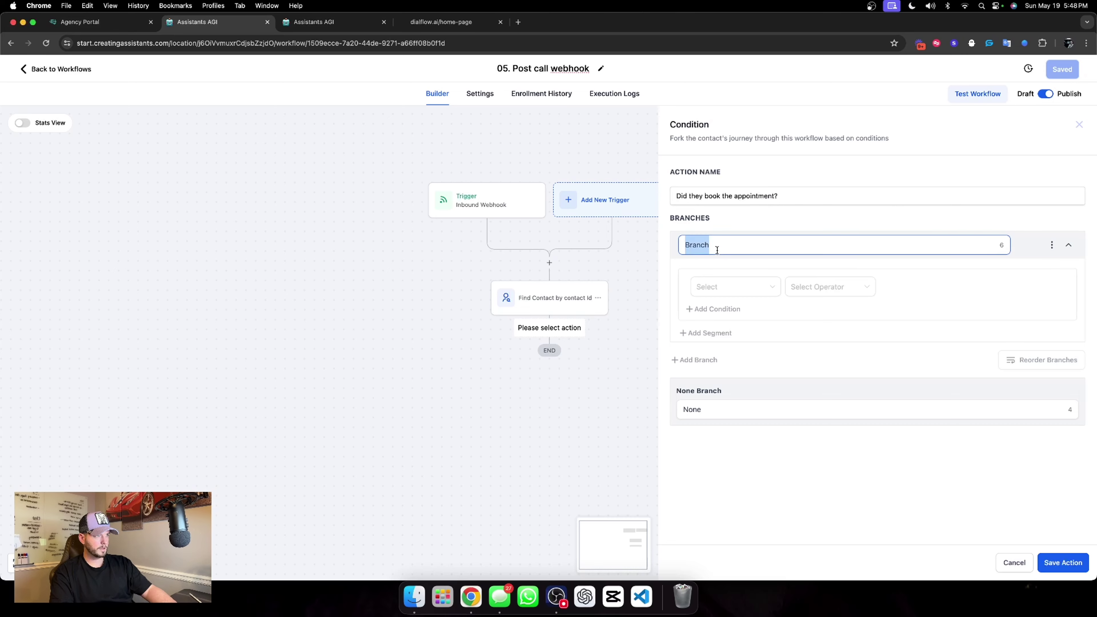
pyautogui.write('Yes')
pyautogui.doubleClick(725, 408)
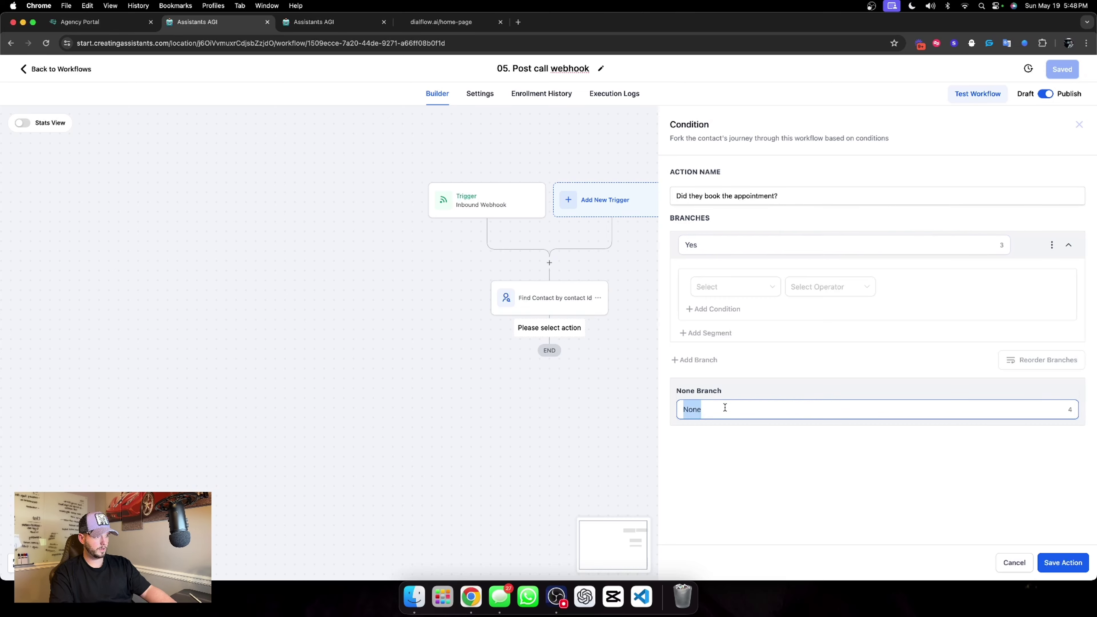
pyautogui.write('N')
# Make Yes mean Workflow Contact is active in 01. Sales appointment confirmation & reminder, and save.
pyautogui.click(766, 292)
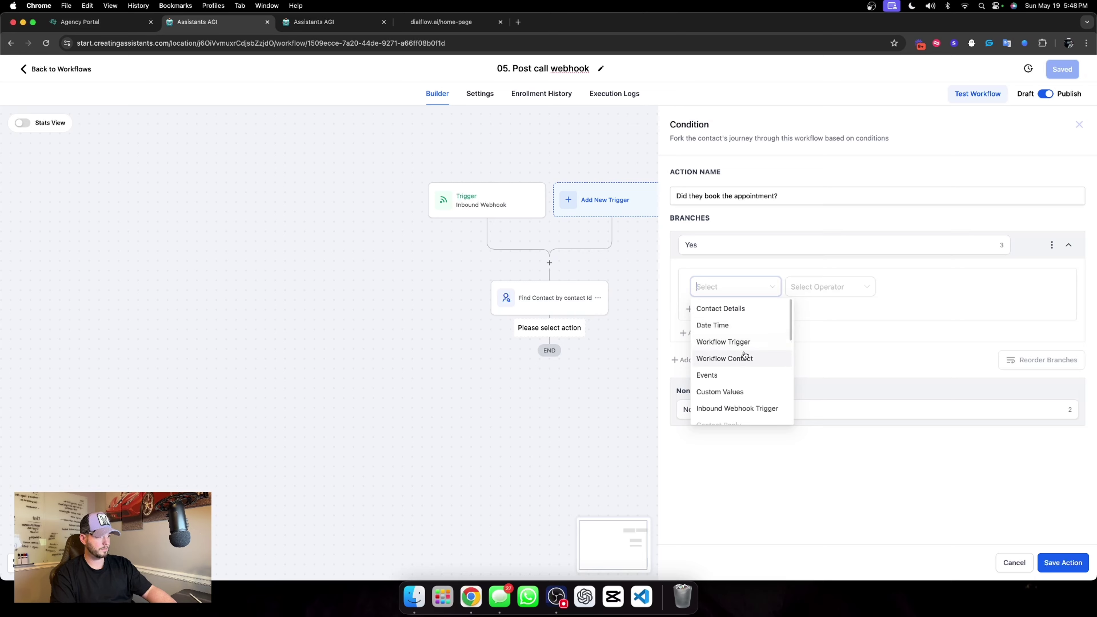
pyautogui.click(730, 359)
pyautogui.click(821, 287)
pyautogui.click(827, 308)
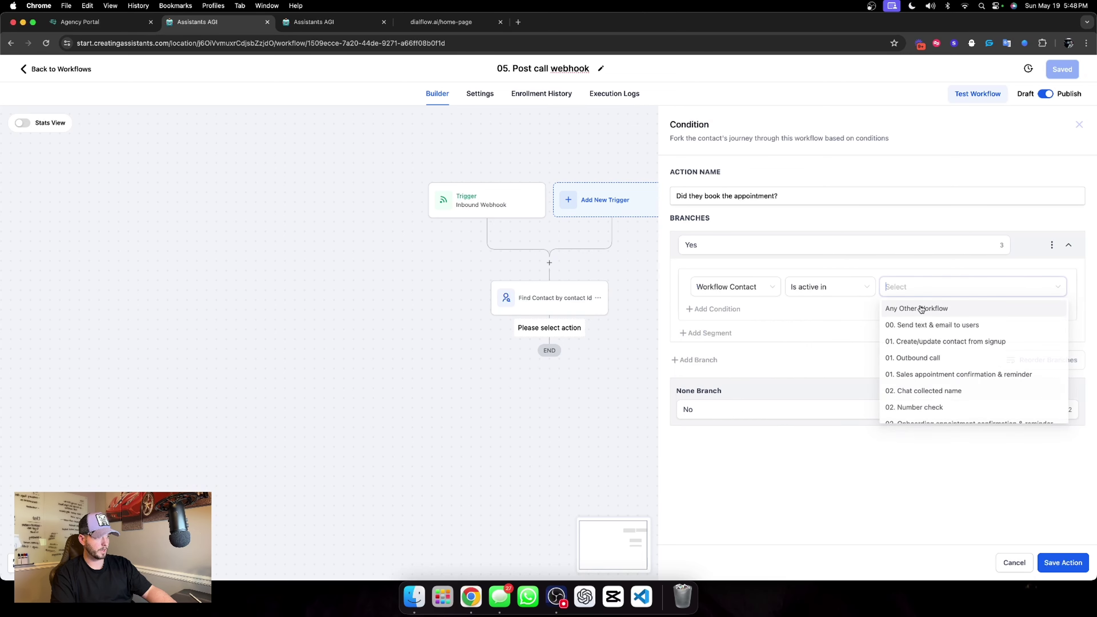
pyautogui.click(950, 369)
pyautogui.click(1064, 560)
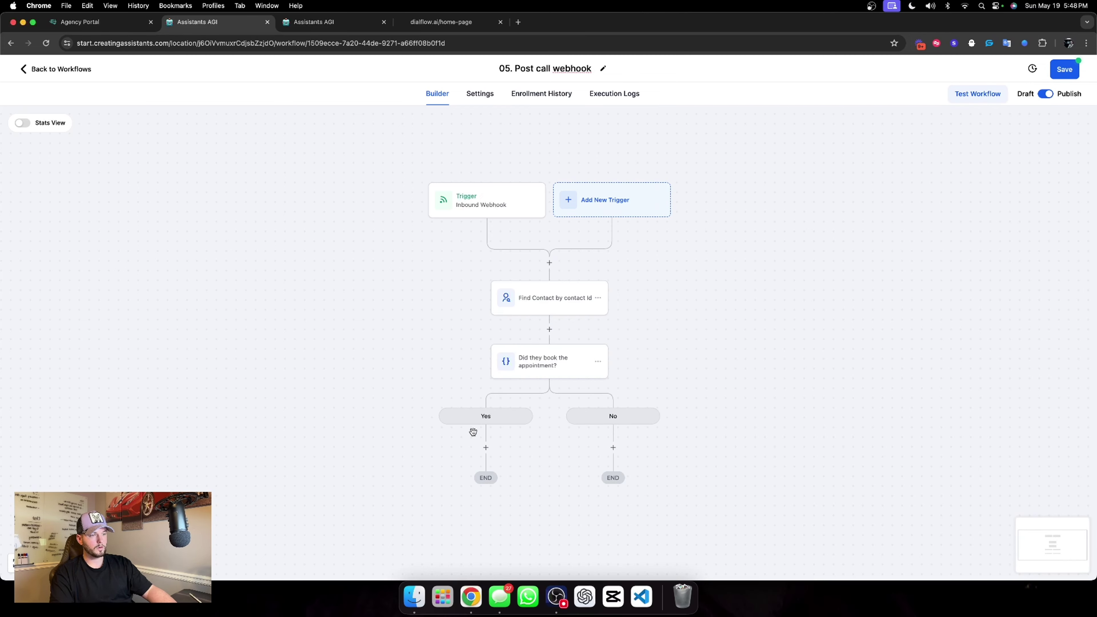
pyautogui.scroll(-4, 475, 450)
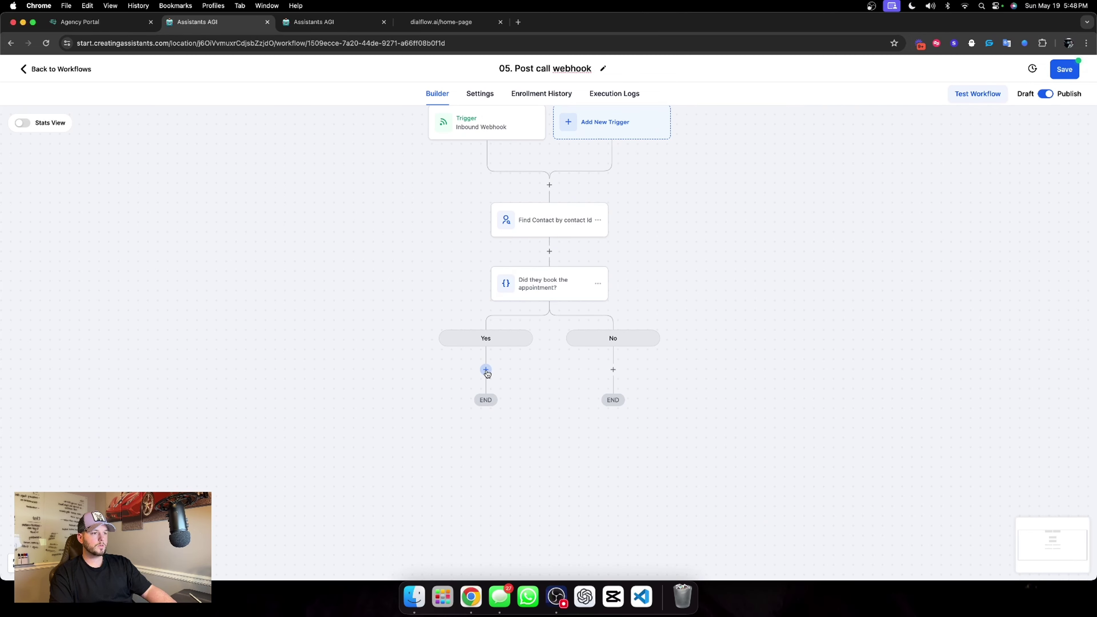
# Add an Attribution step on the Yes branch tagging contacts 'dialflow chat booked'.
pyautogui.click(486, 370)
pyautogui.write('Tag')
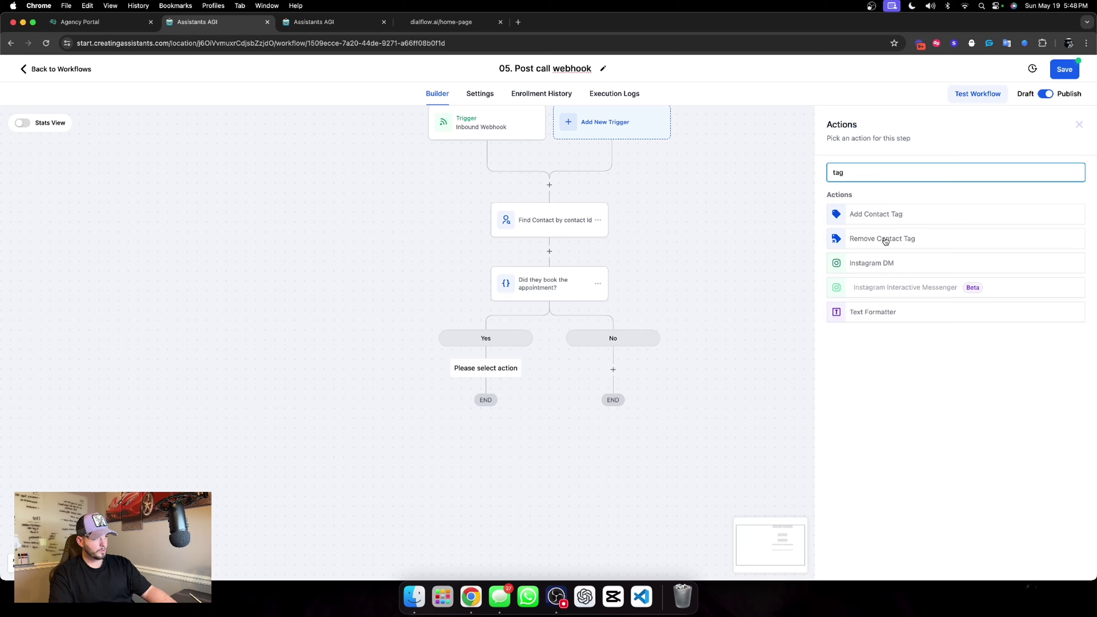
pyautogui.click(882, 218)
pyautogui.click(836, 235)
pyautogui.write('di')
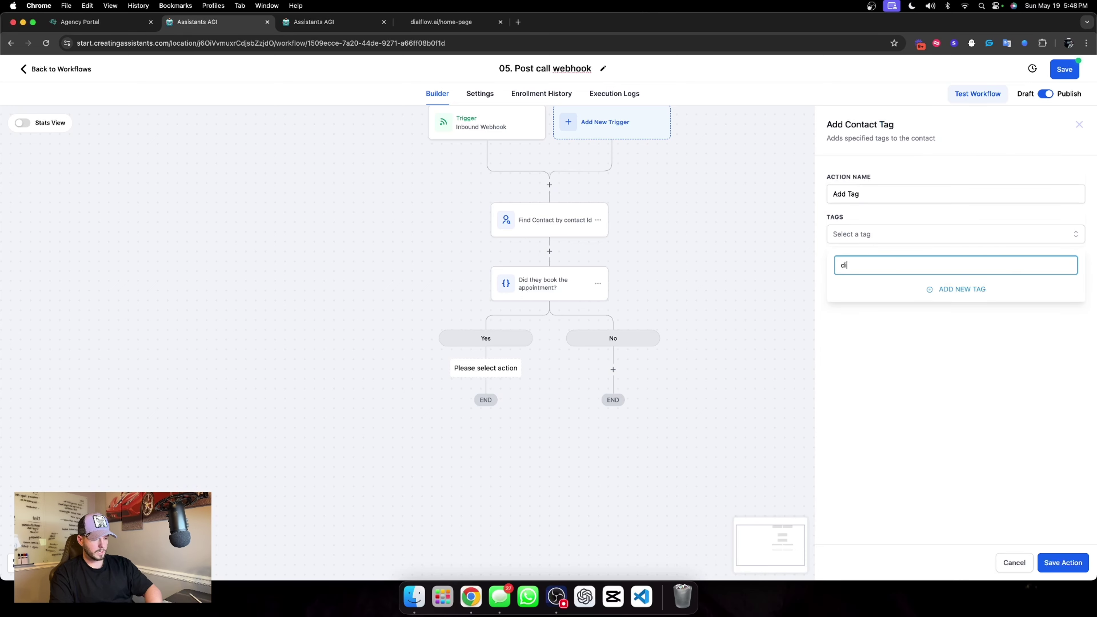
pyautogui.write('alflow chat')
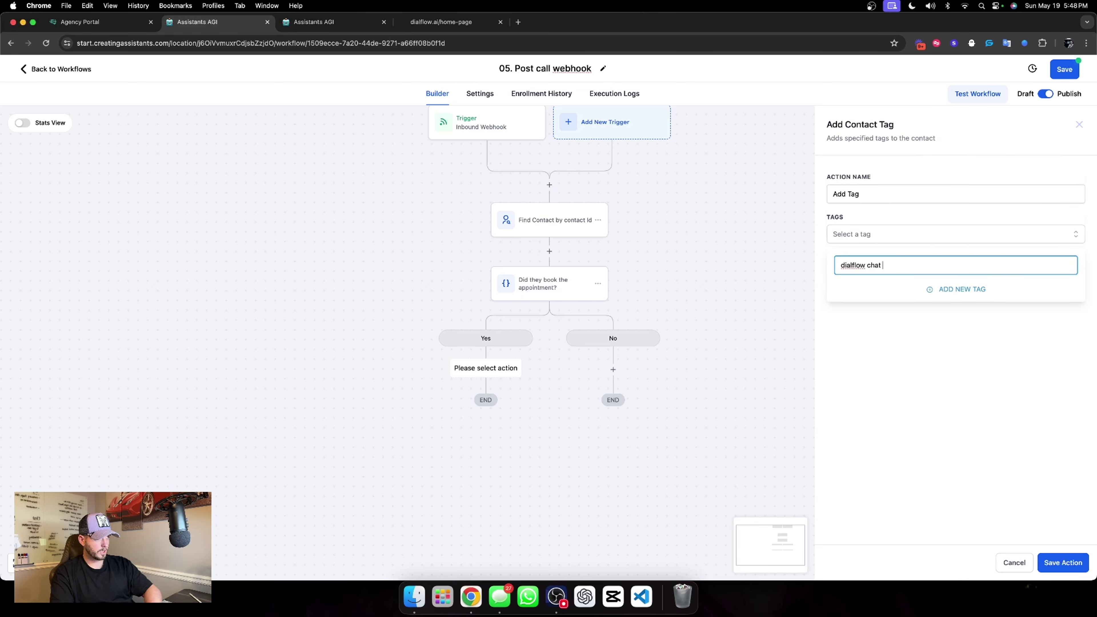
pyautogui.write(' booked')
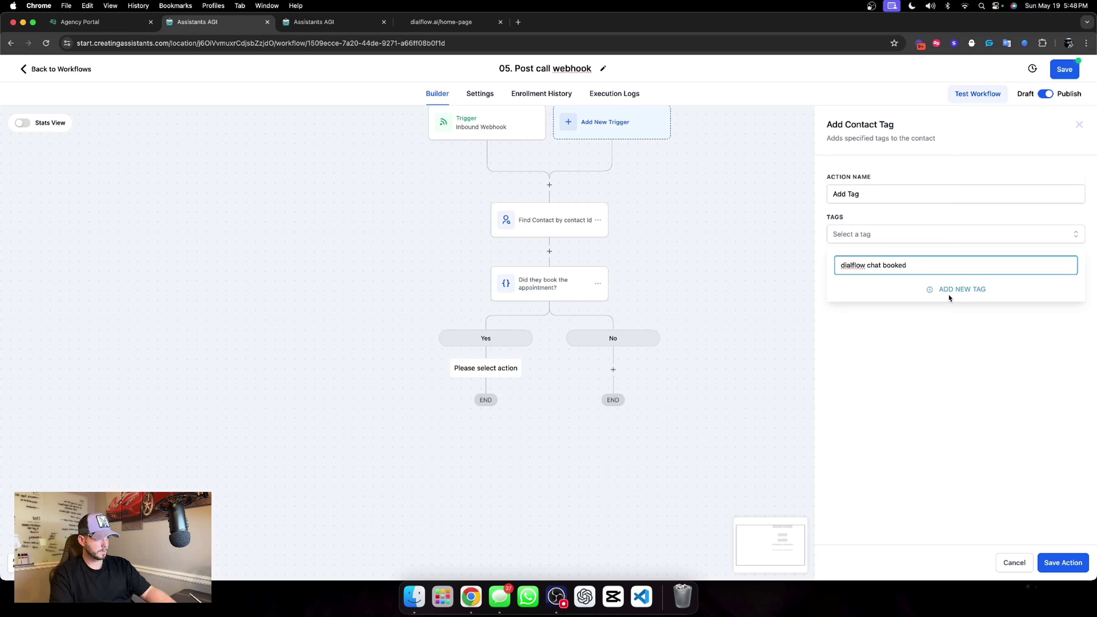
pyautogui.click(949, 297)
pyautogui.tripleClick(875, 197)
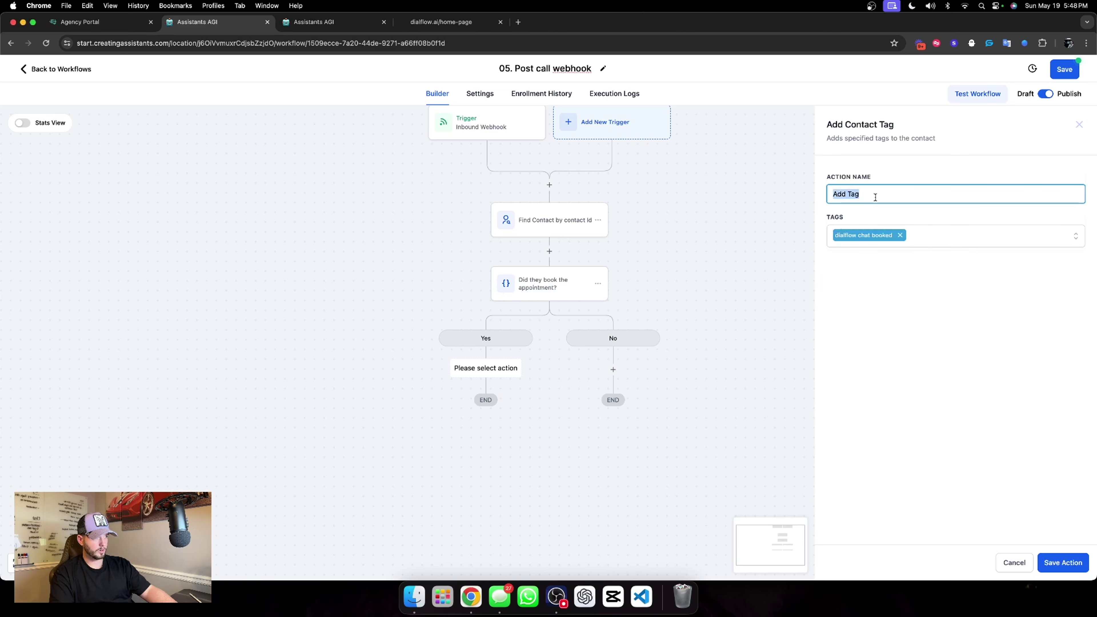
pyautogui.write('AT')
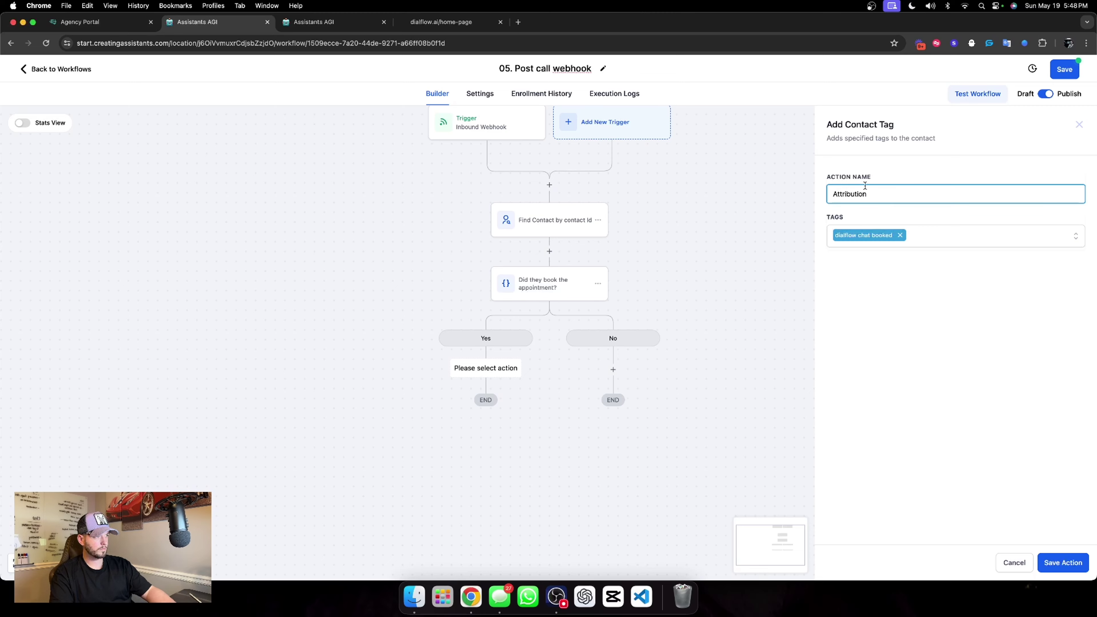
pyautogui.click(1076, 561)
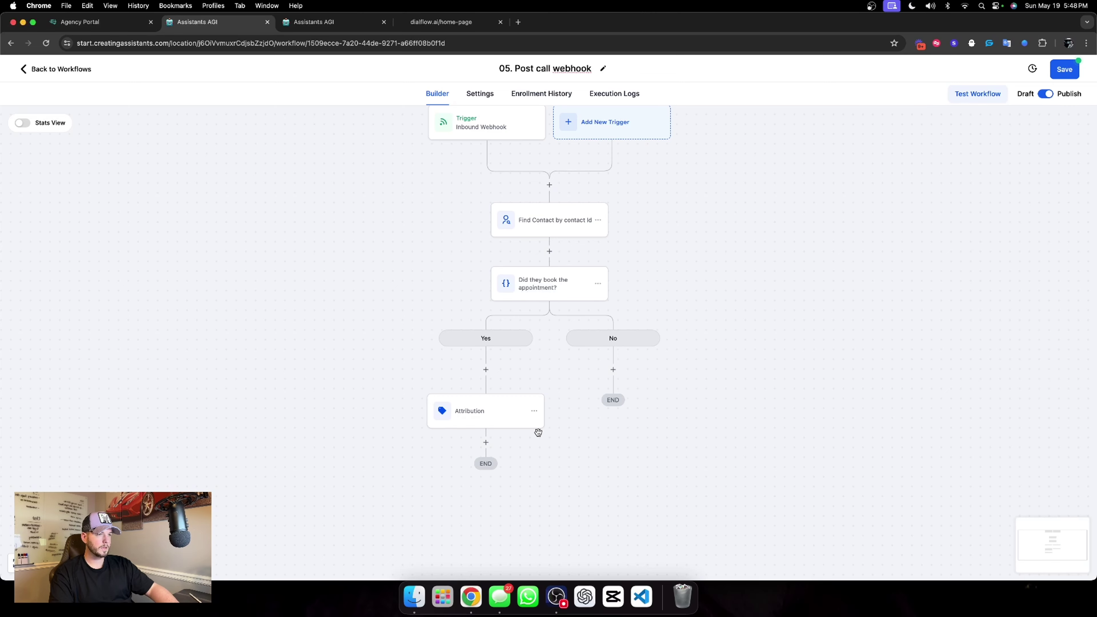
# Copy the Attribution step into the No branch.
pyautogui.click(532, 411)
pyautogui.moveTo(573, 458)
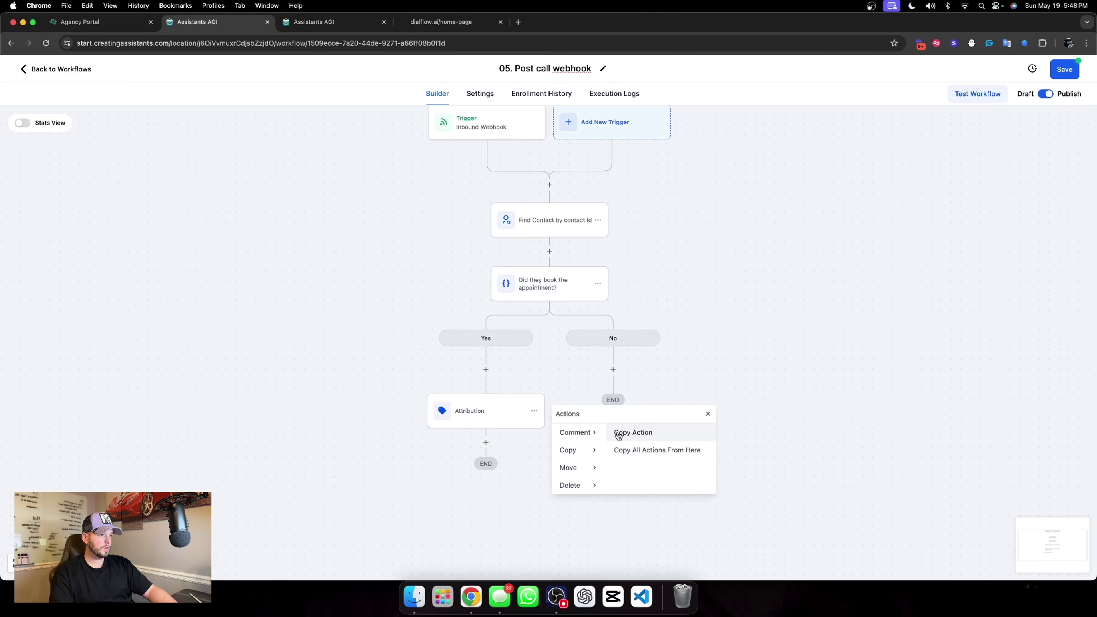
pyautogui.click(617, 432)
pyautogui.click(611, 368)
# Add an If / Else above the booking check named 'Is this the first time?'.
pyautogui.click(548, 249)
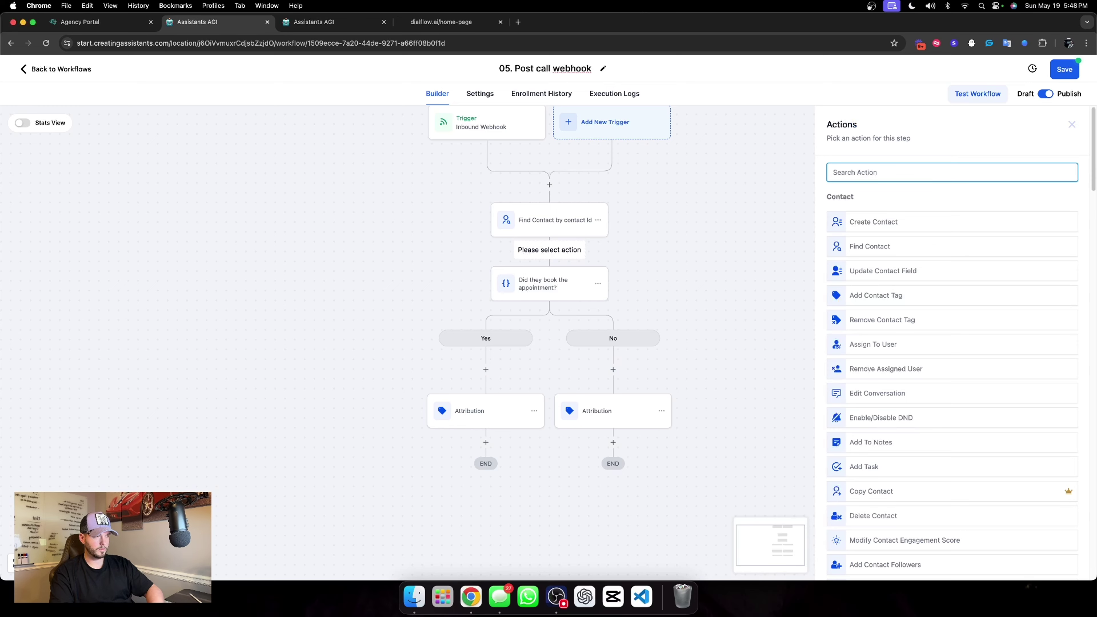
pyautogui.write('if')
pyautogui.click(870, 220)
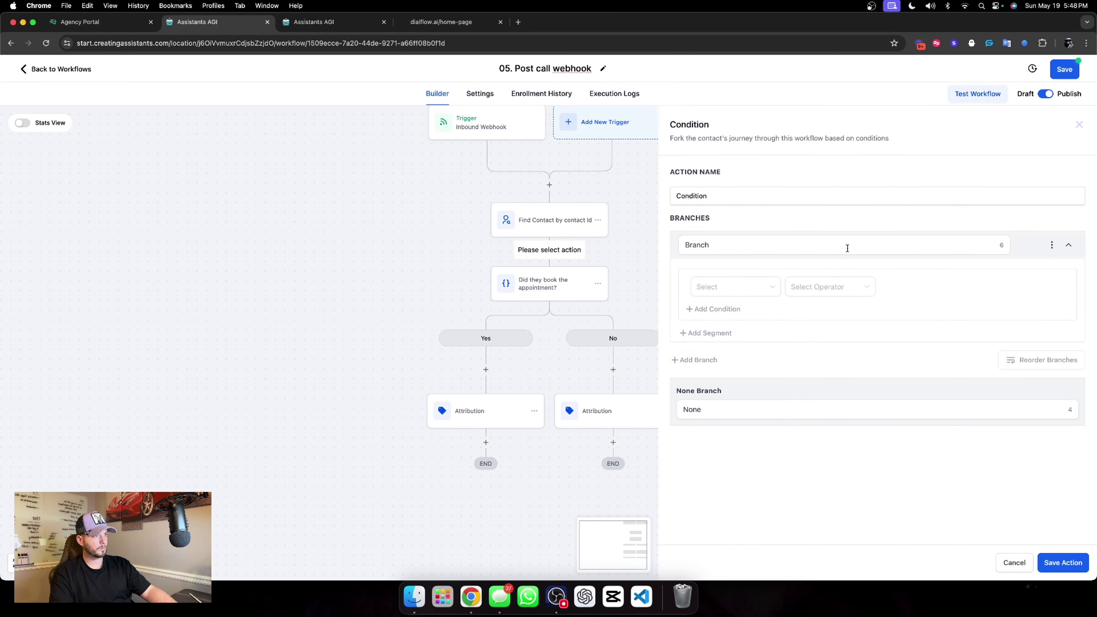
pyautogui.click(723, 197)
pyautogui.doubleClick(723, 197)
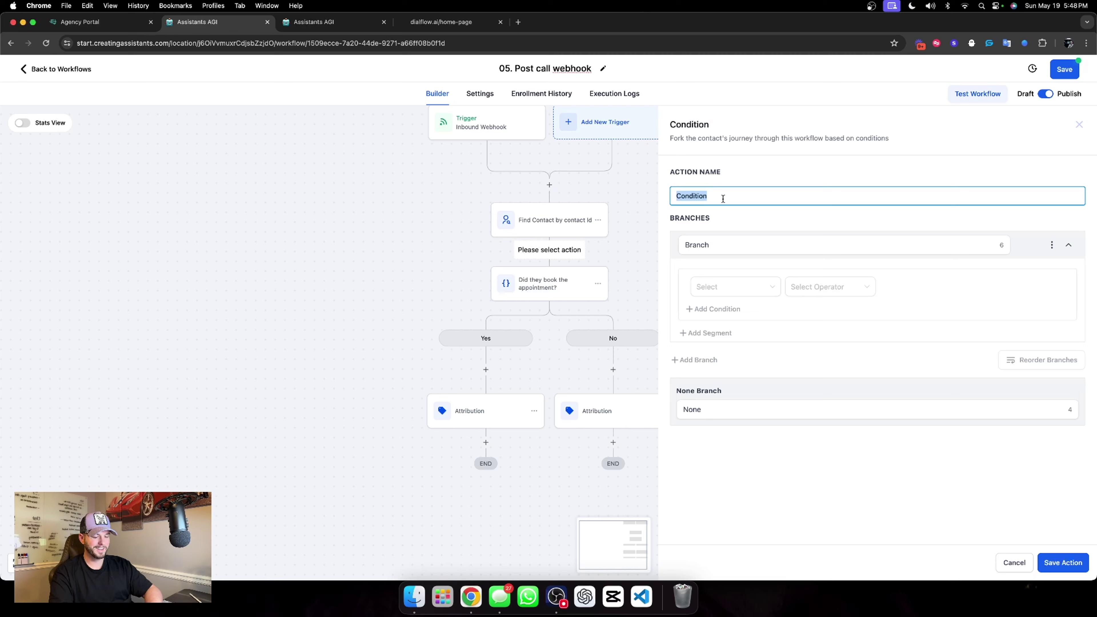
pyautogui.write('Is this the first tim')
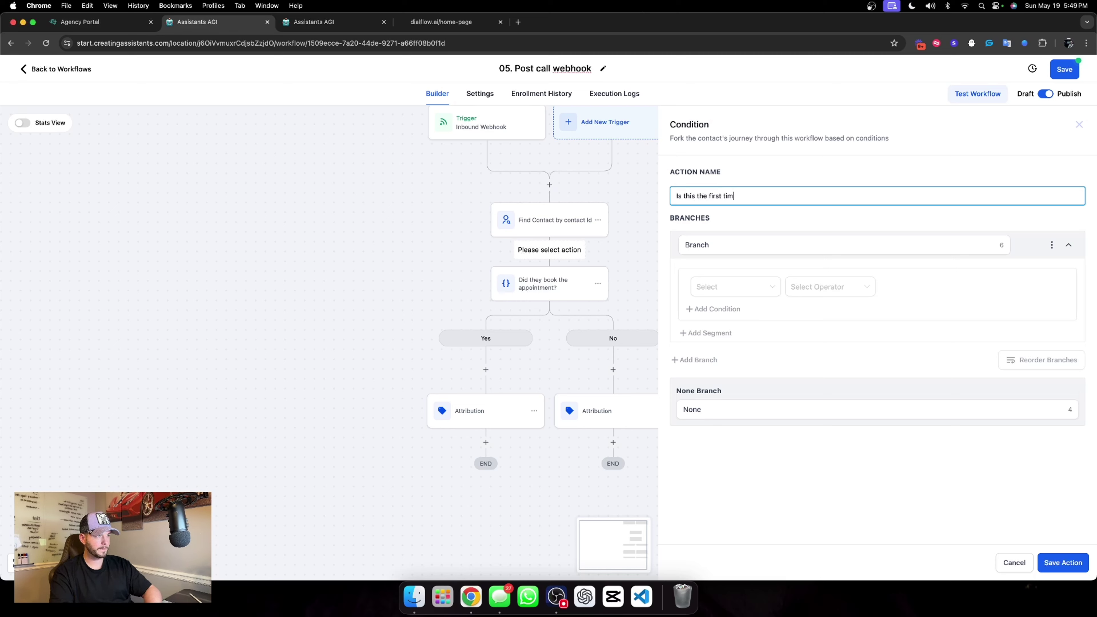
pyautogui.click(759, 245)
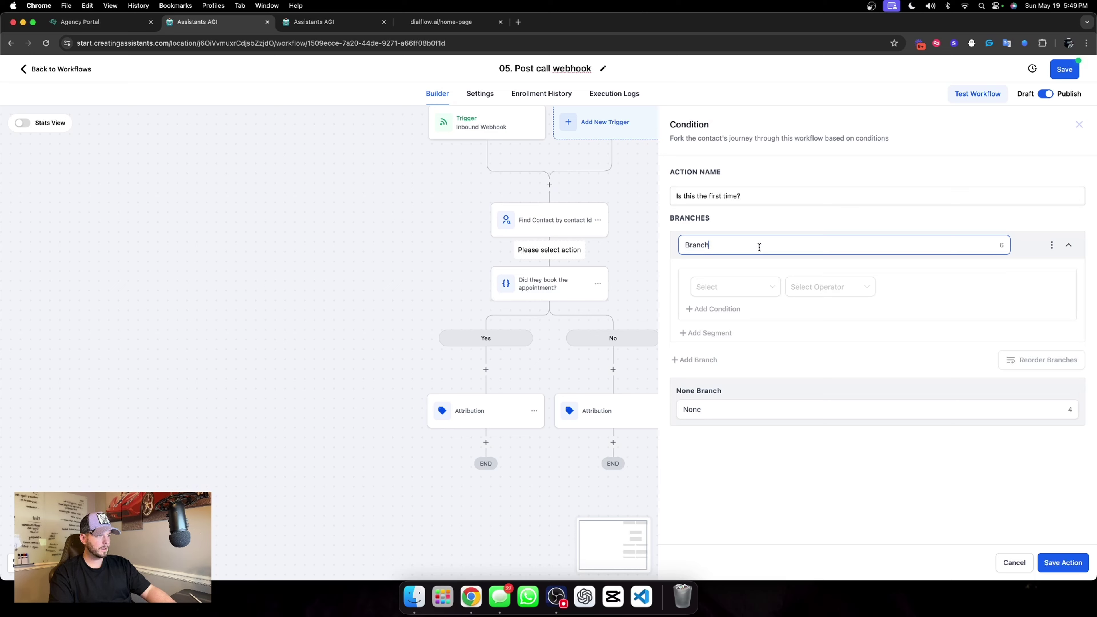
pyautogui.doubleClick(759, 245)
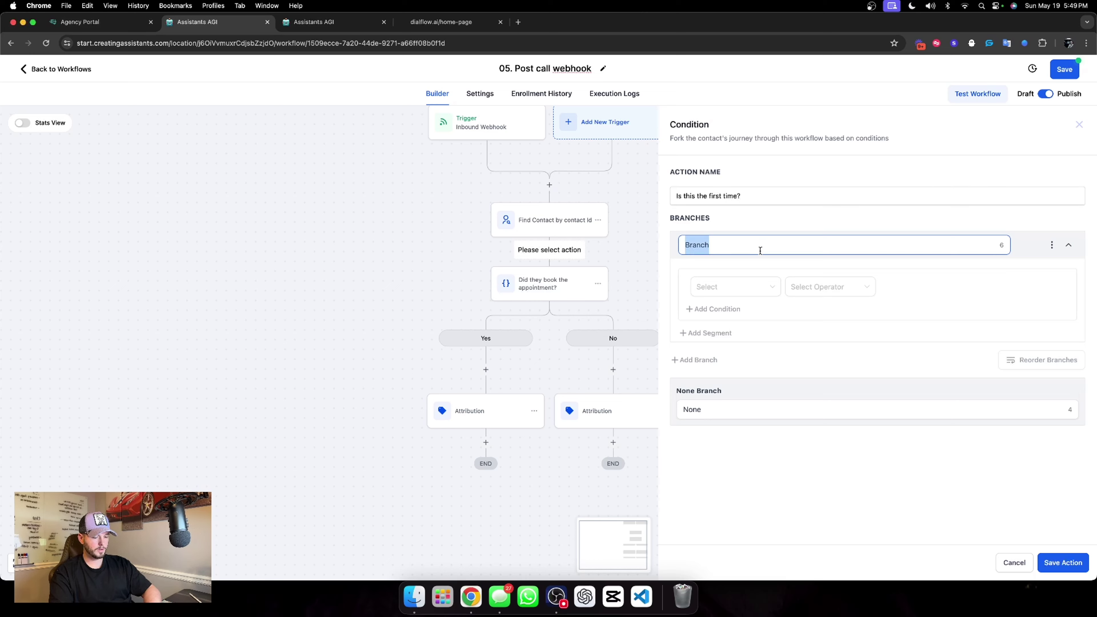
# Name the first branch No and the fallback branch Yes.
pyautogui.write('No')
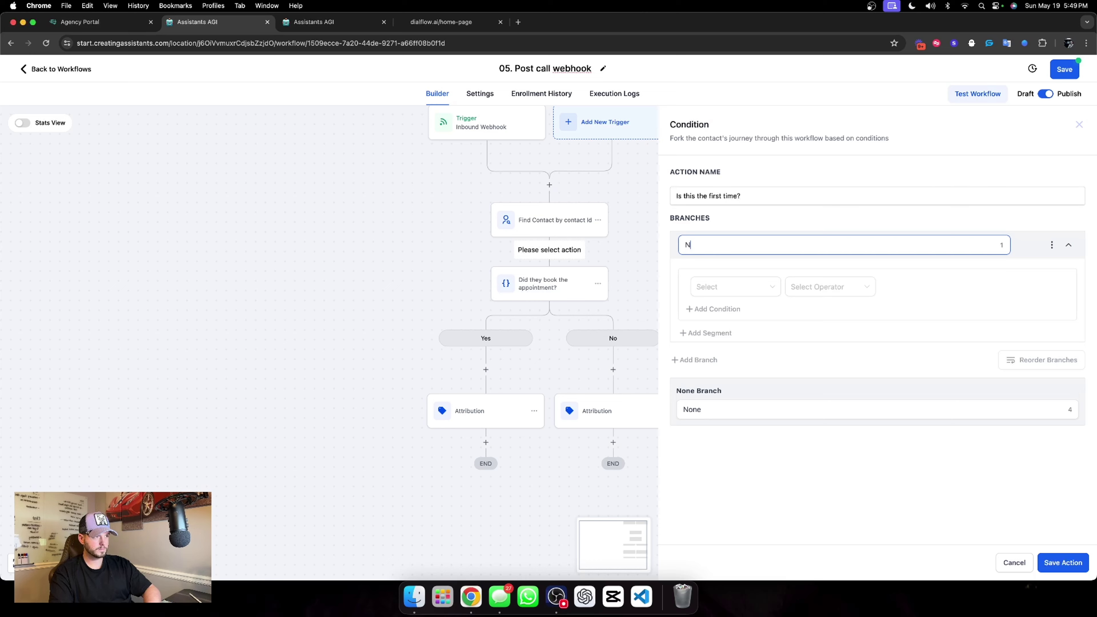
pyautogui.click(755, 413)
pyautogui.press('super+a')
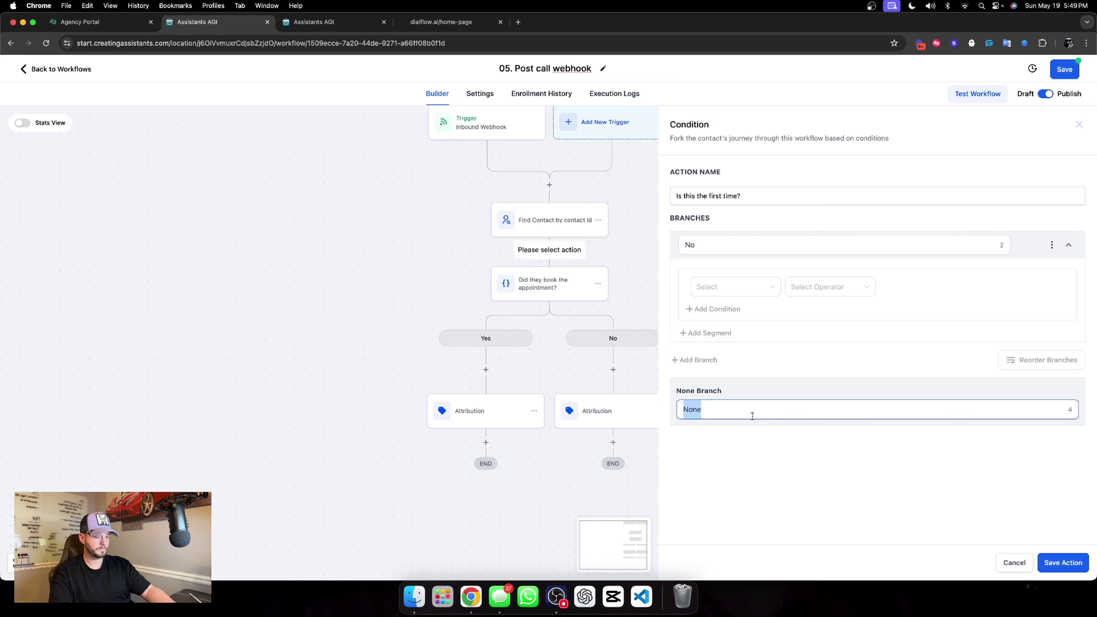
pyautogui.write('Yes')
# Define No as contact Tags includes 'dialflow chat booked' and save the condition.
pyautogui.click(740, 288)
pyautogui.click(739, 287)
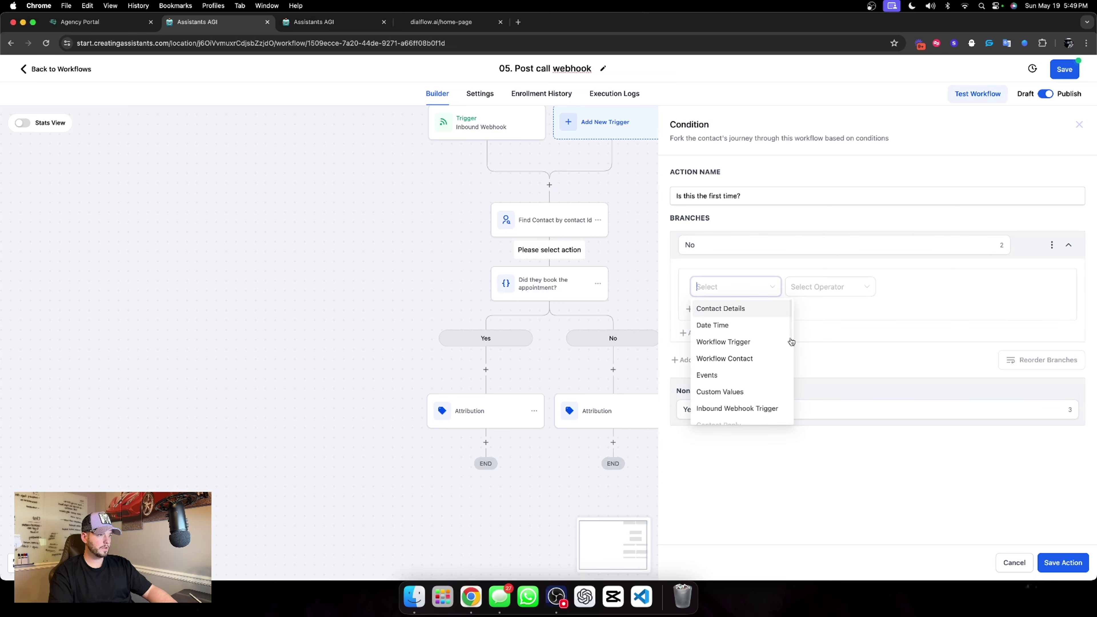
pyautogui.click(753, 359)
pyautogui.click(818, 289)
pyautogui.click(747, 286)
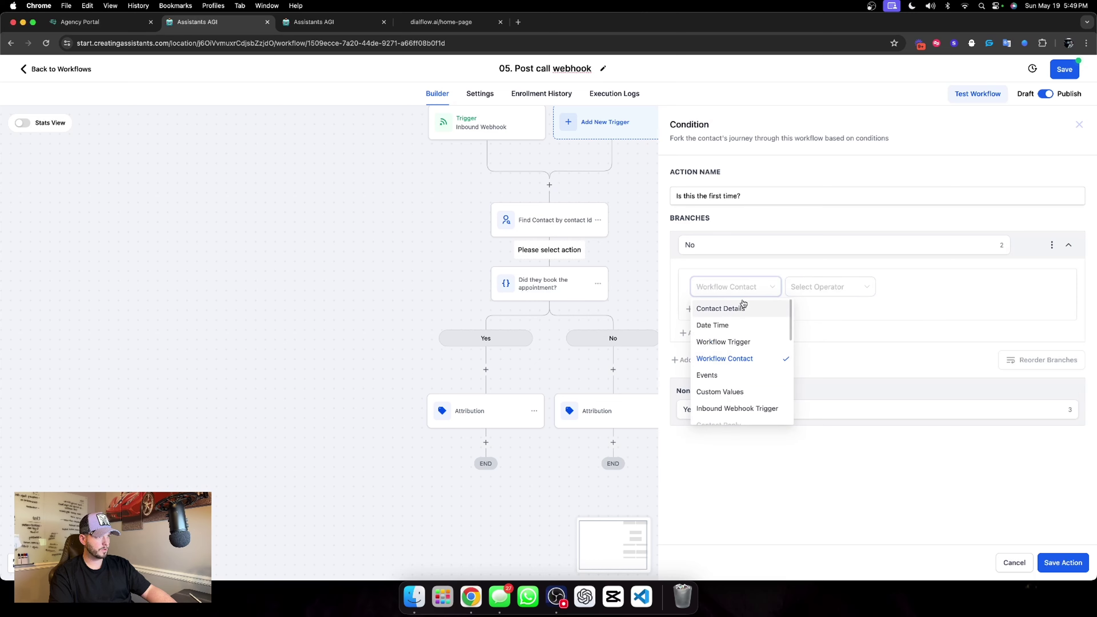
pyautogui.click(742, 306)
pyautogui.scroll(-5, 743, 376)
pyautogui.click(732, 365)
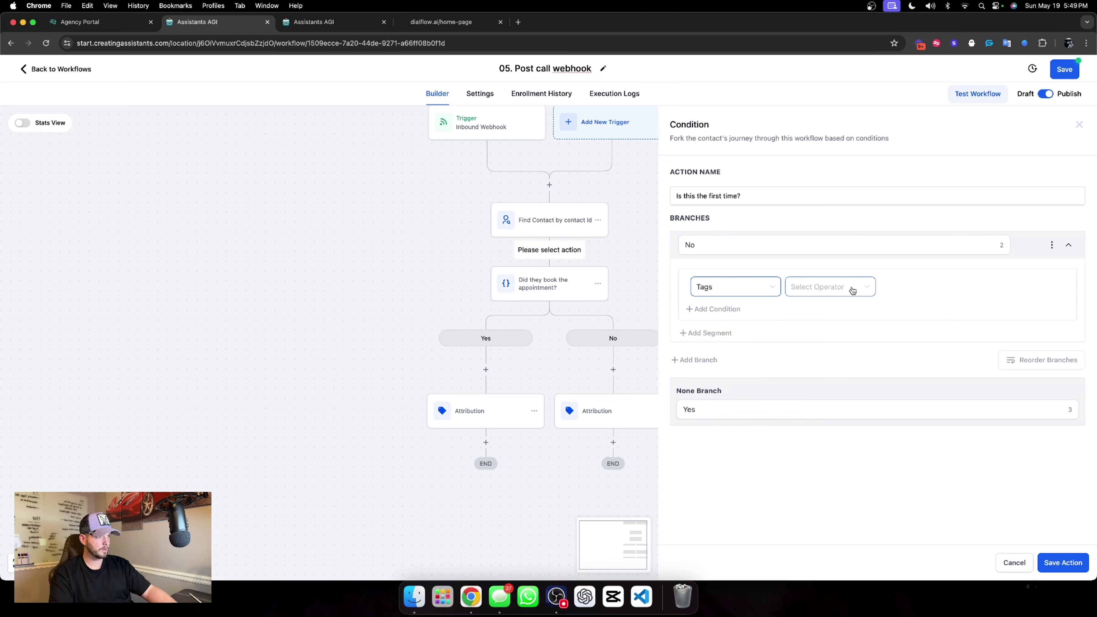
pyautogui.click(847, 288)
pyautogui.click(815, 308)
pyautogui.click(905, 288)
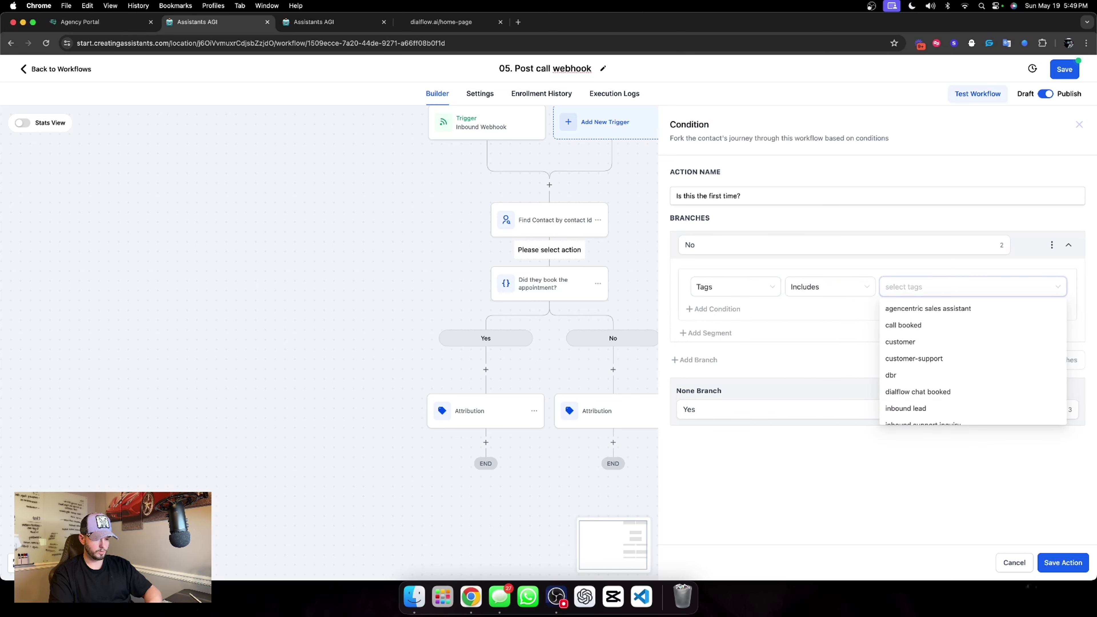
pyautogui.write('dialf')
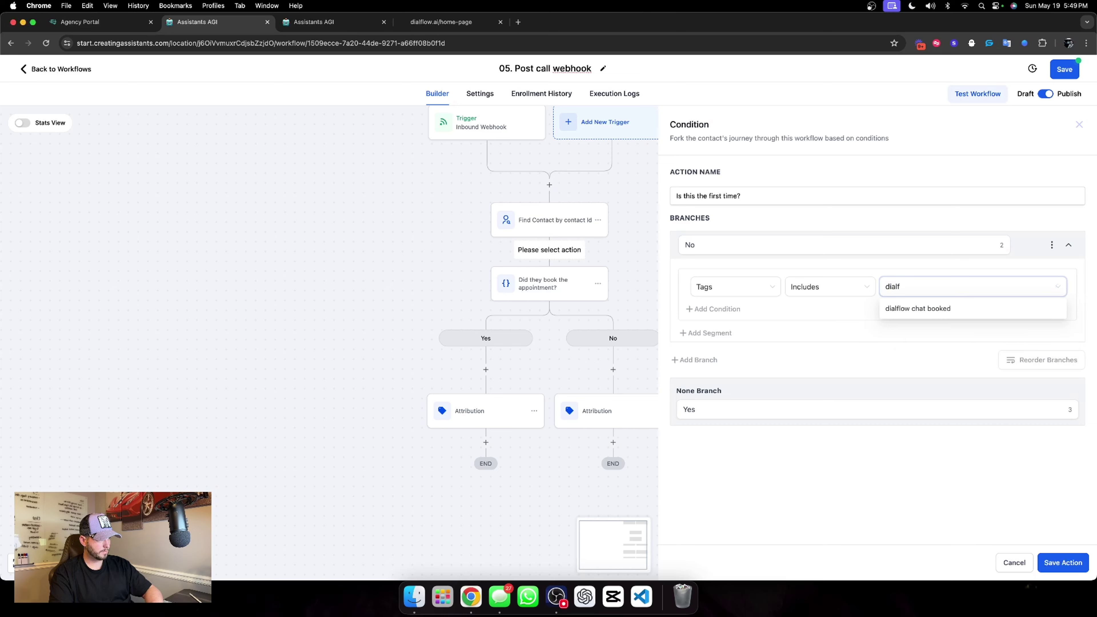
pyautogui.click(920, 309)
pyautogui.click(875, 506)
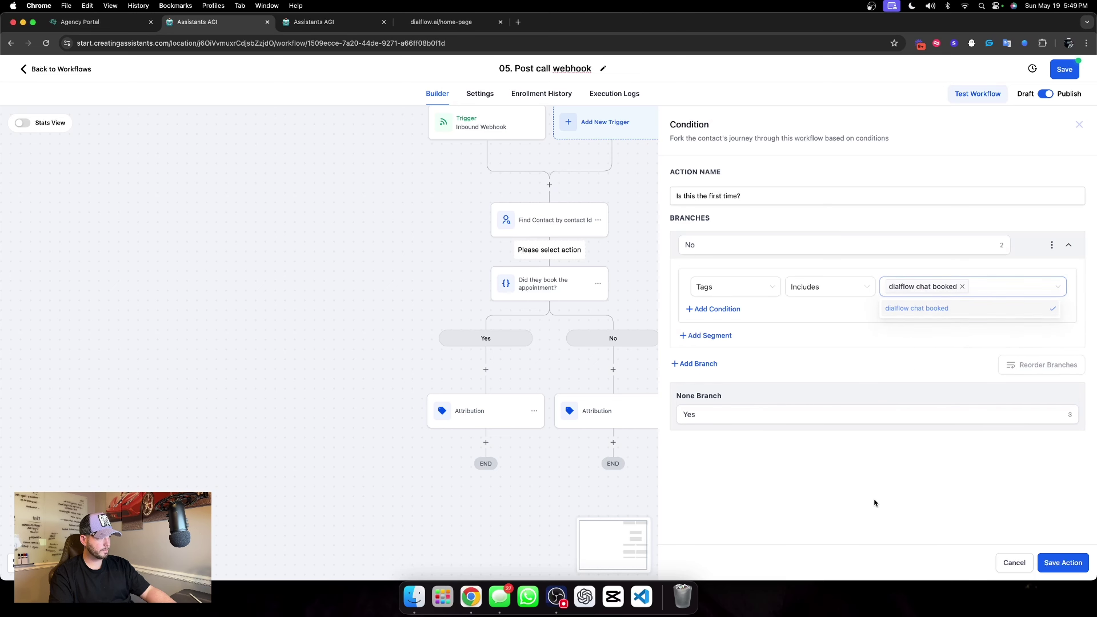
pyautogui.click(1075, 563)
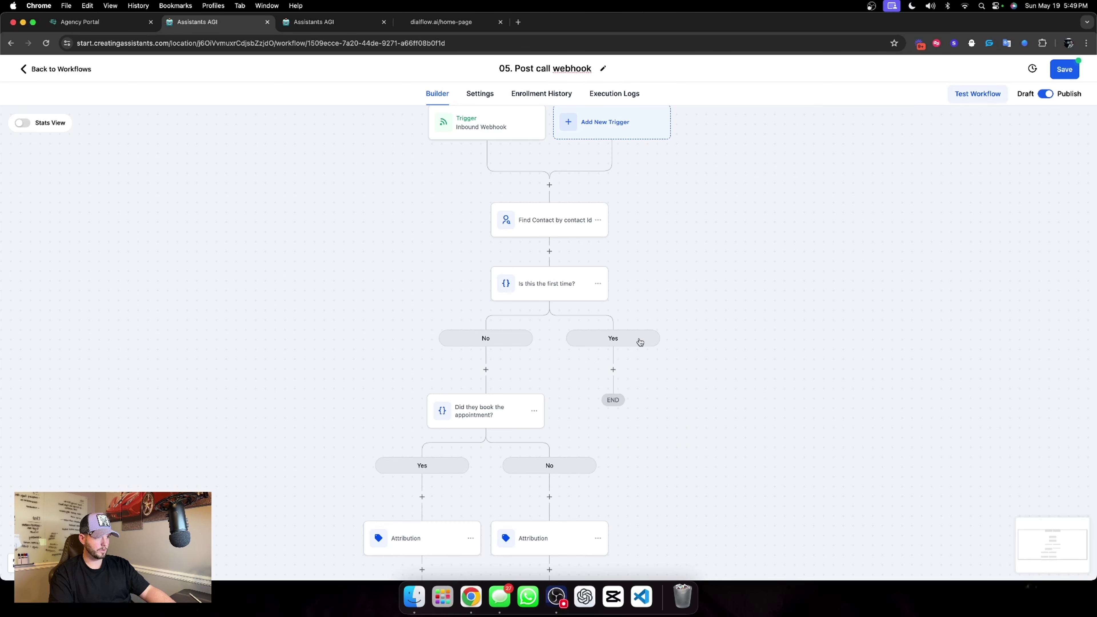
# Reopen the 'Is this the first time?' condition and save it unchanged.
pyautogui.scroll(-2, 639, 341)
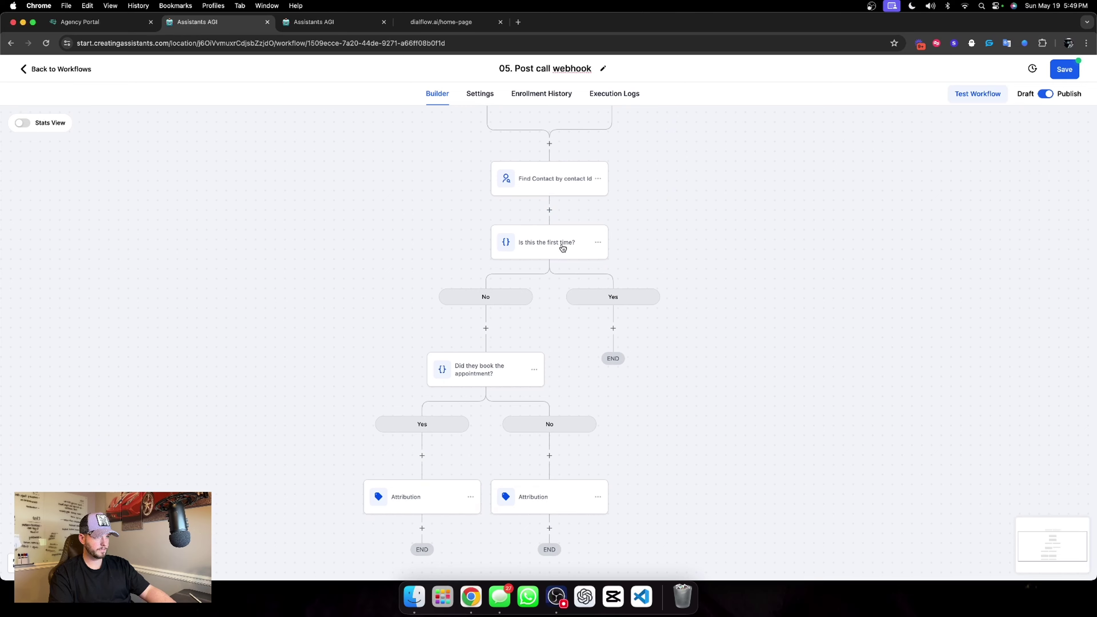
pyautogui.click(562, 247)
pyautogui.doubleClick(751, 418)
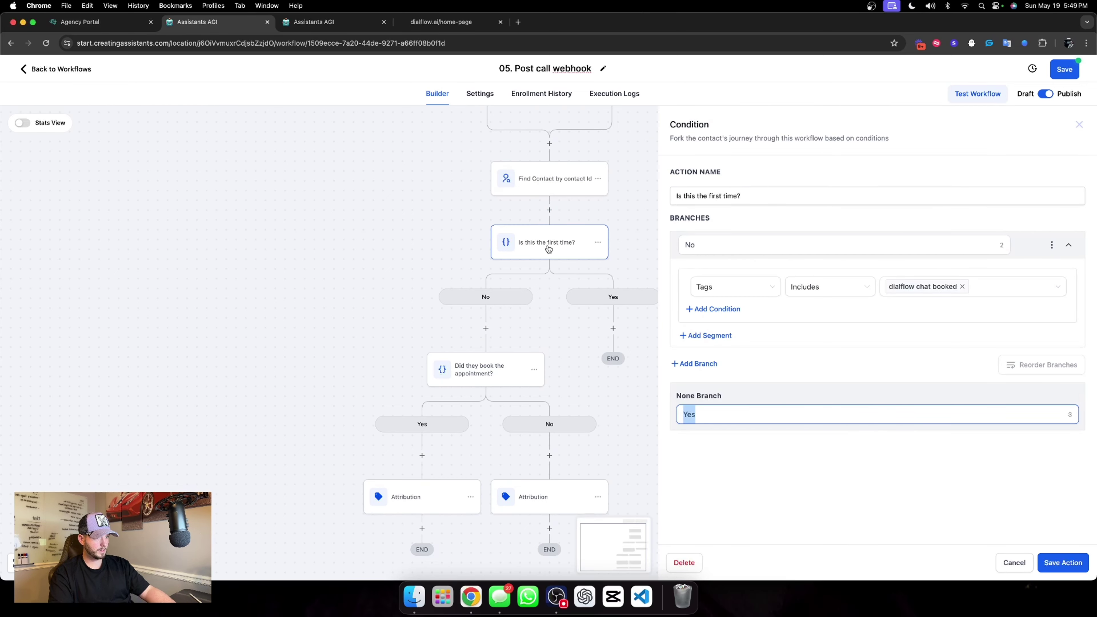
pyautogui.click(1065, 562)
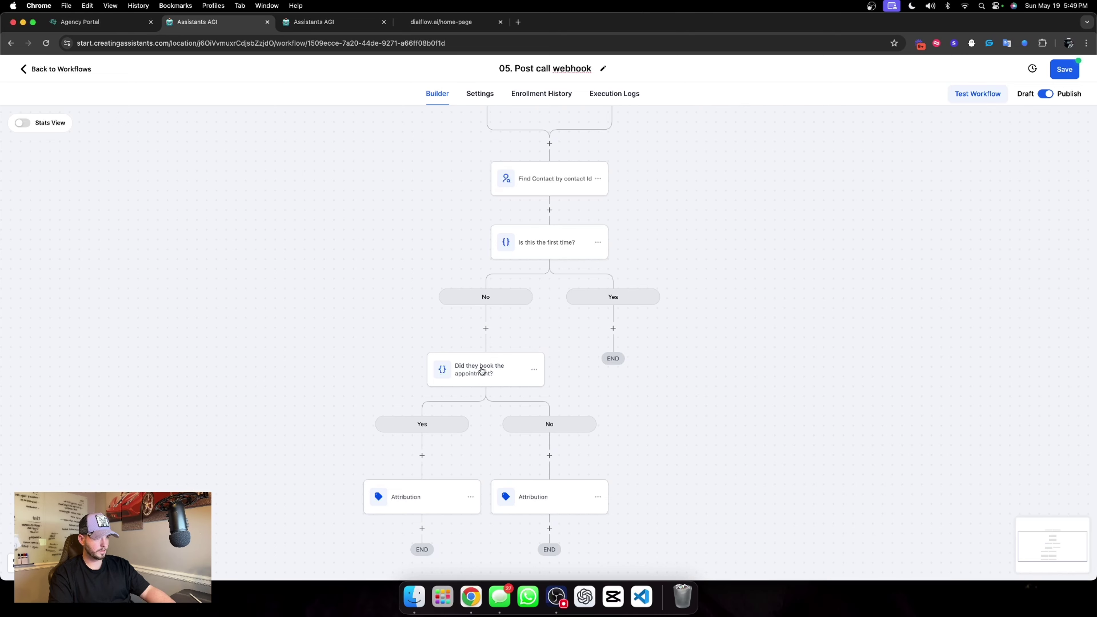
# Move the booking check and all steps below it under the first-time Yes branch.
pyautogui.click(535, 370)
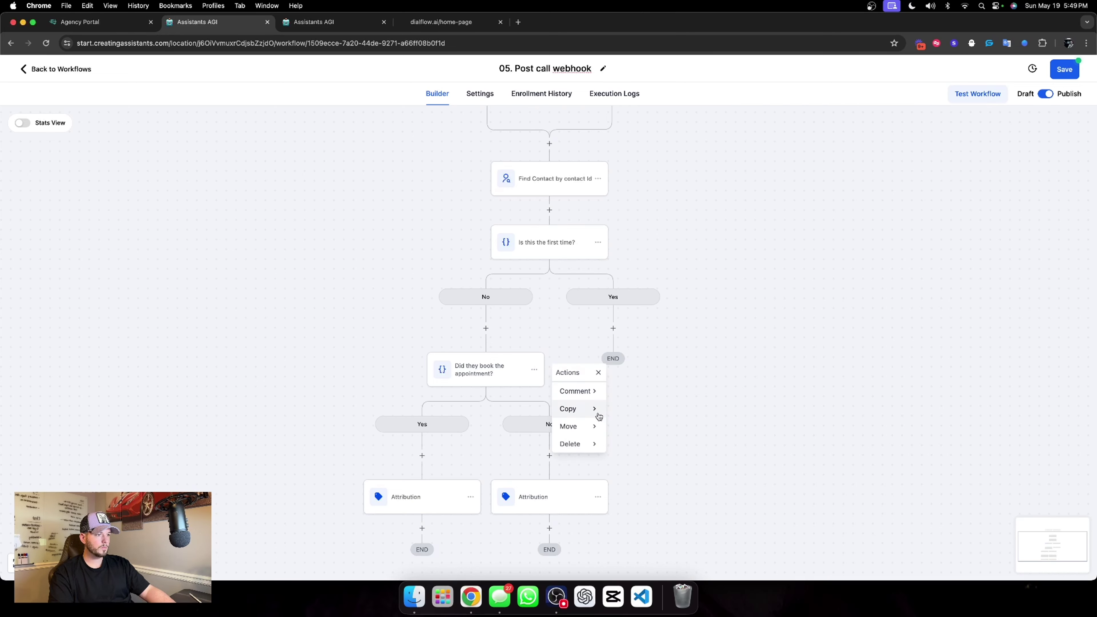
pyautogui.moveTo(592, 426)
pyautogui.click(644, 391)
pyautogui.click(612, 324)
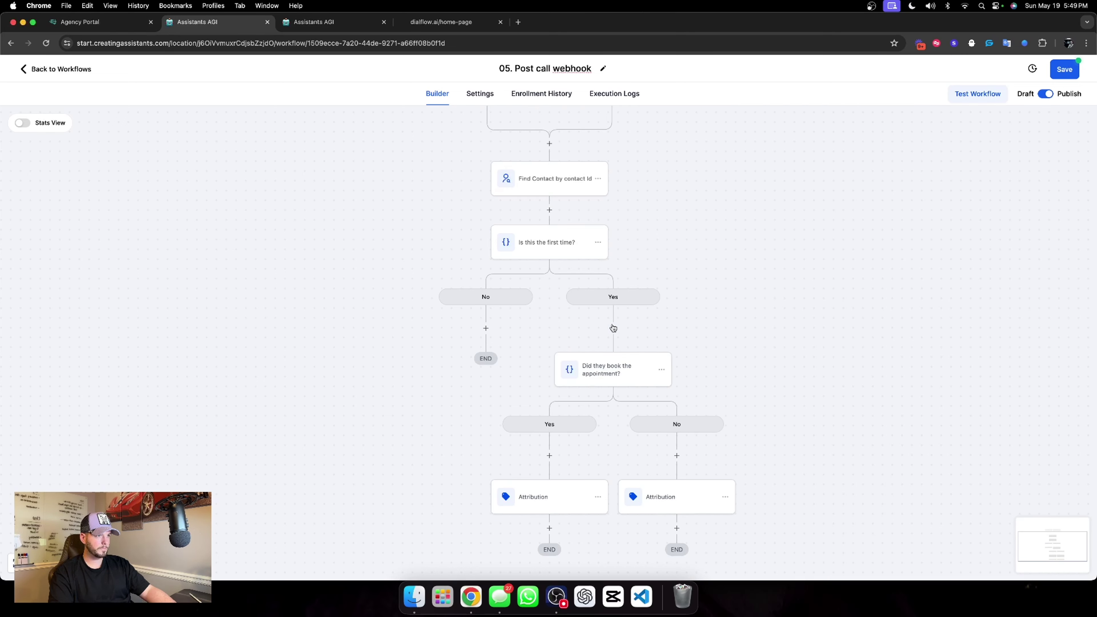
pyautogui.scroll(-2, 513, 306)
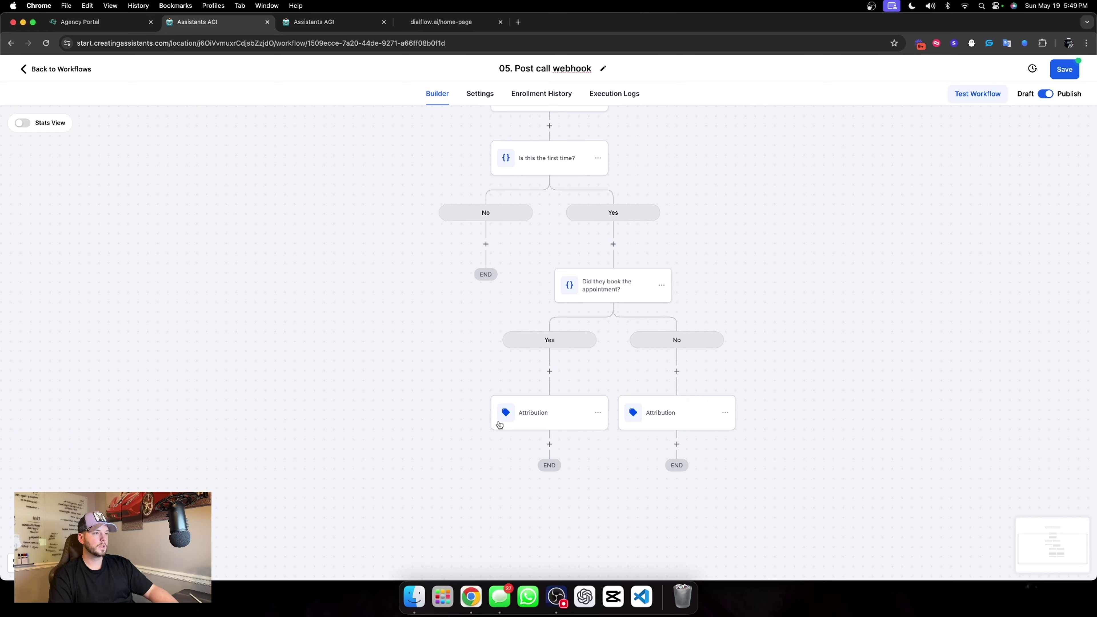
pyautogui.scroll(-1, 579, 386)
# Add an SMS after the booked Attribution saying 'hey hey, saw an appointment book. not bad huh'.
pyautogui.click(549, 438)
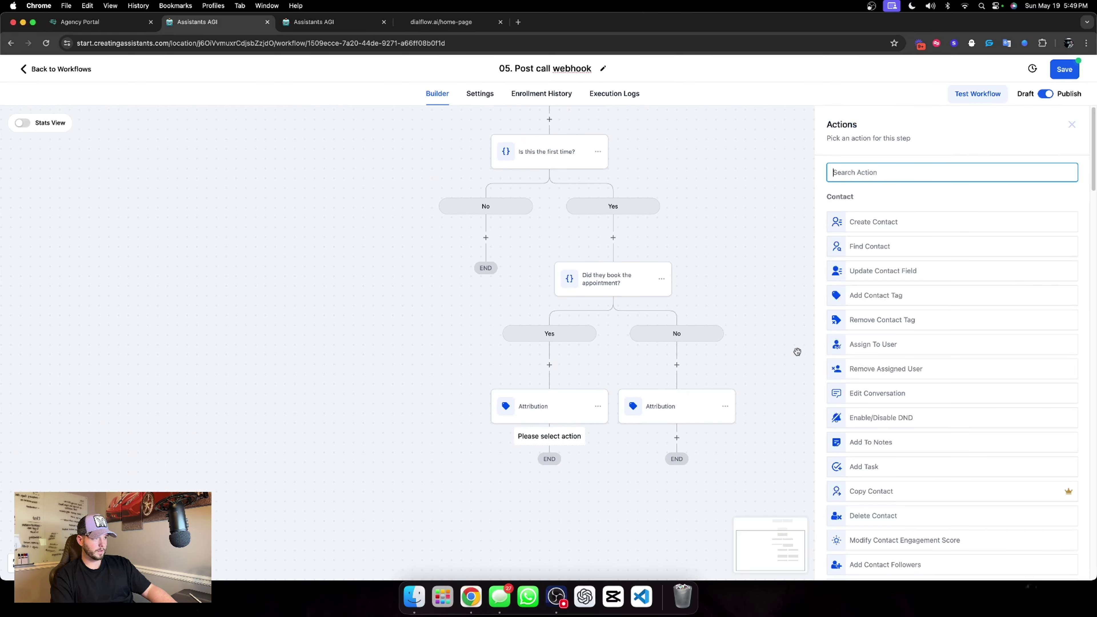
pyautogui.write('sms')
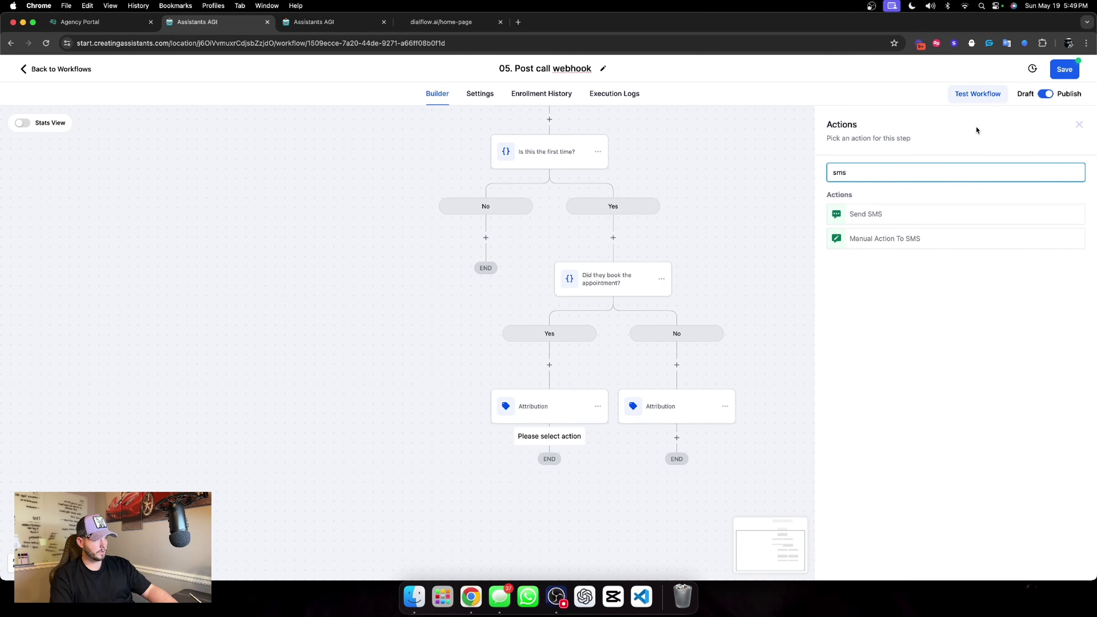
pyautogui.click(881, 214)
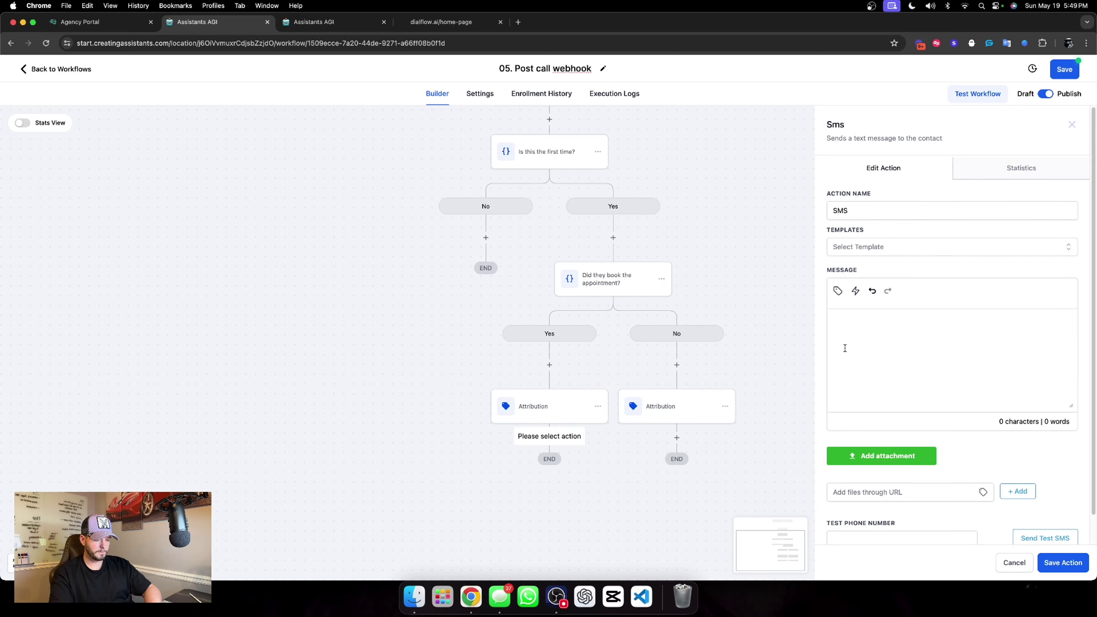
pyautogui.write('hey hey')
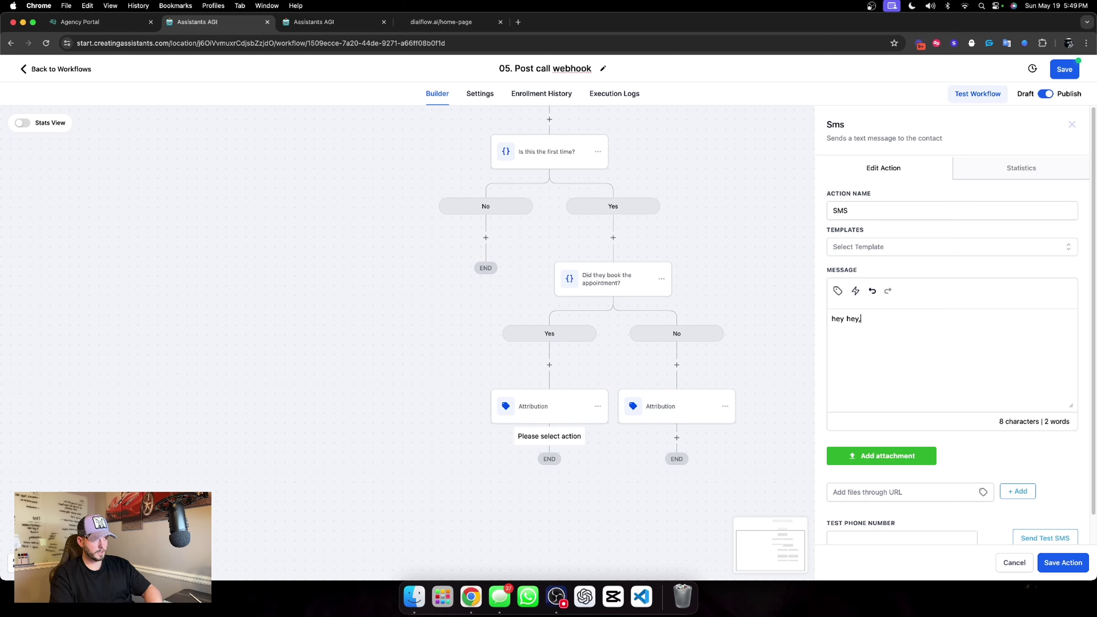
pyautogui.write(', saw an')
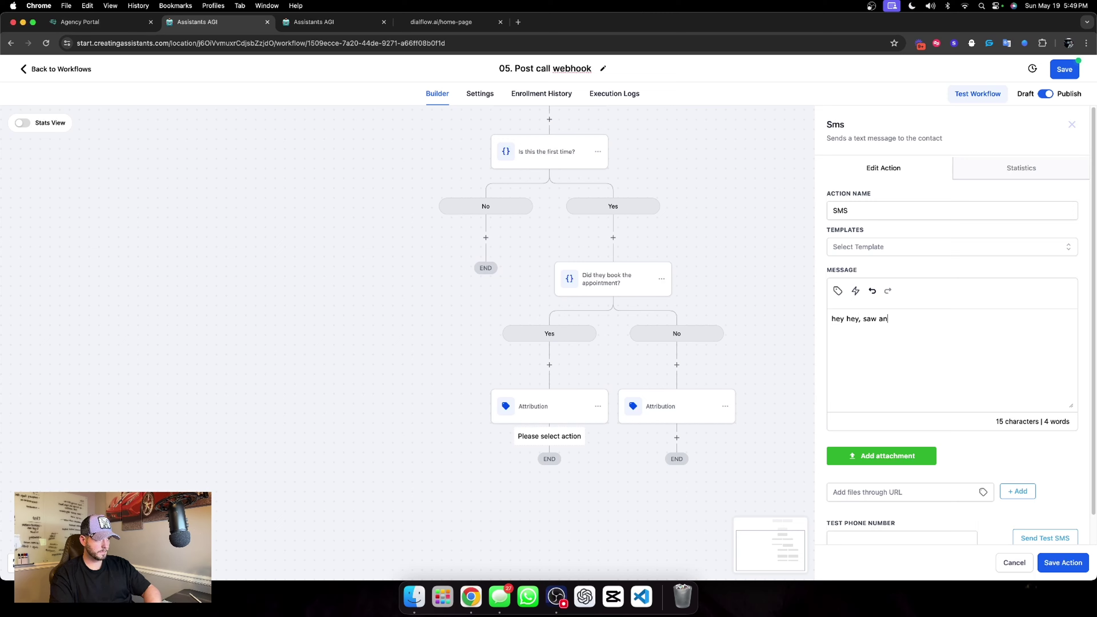
pyautogui.write(' appointment ')
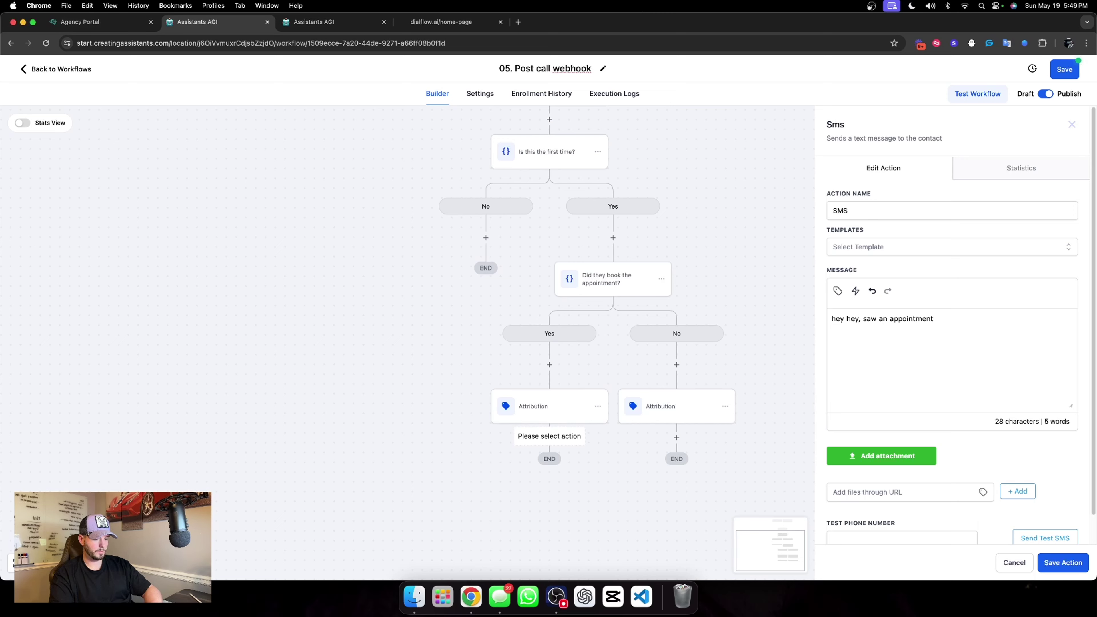
pyautogui.write('book. not bad huh?')
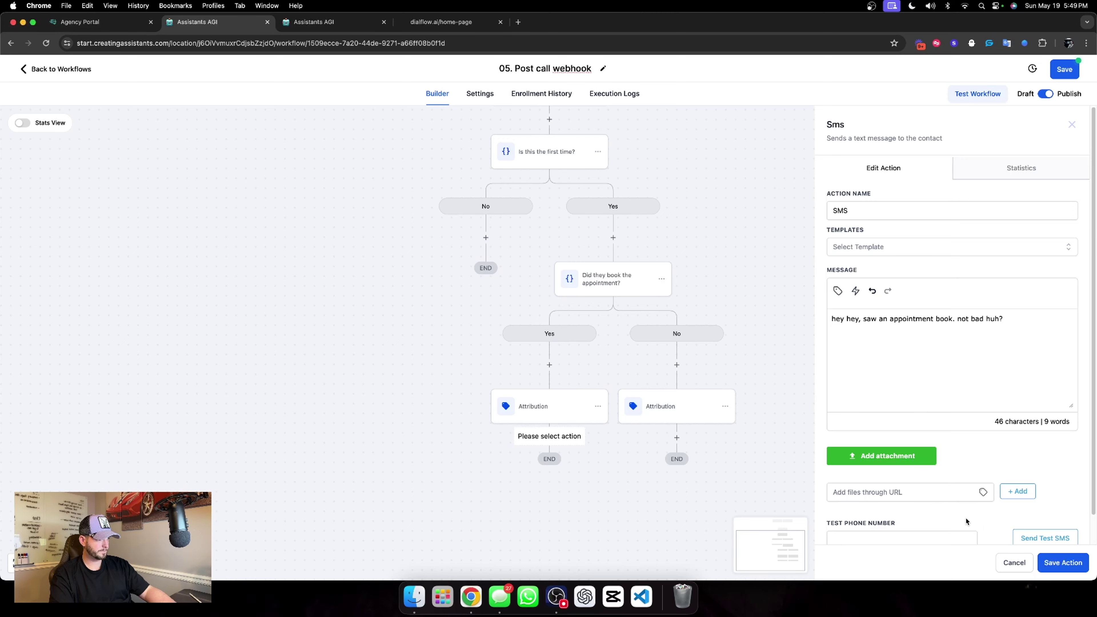
pyautogui.click(1054, 562)
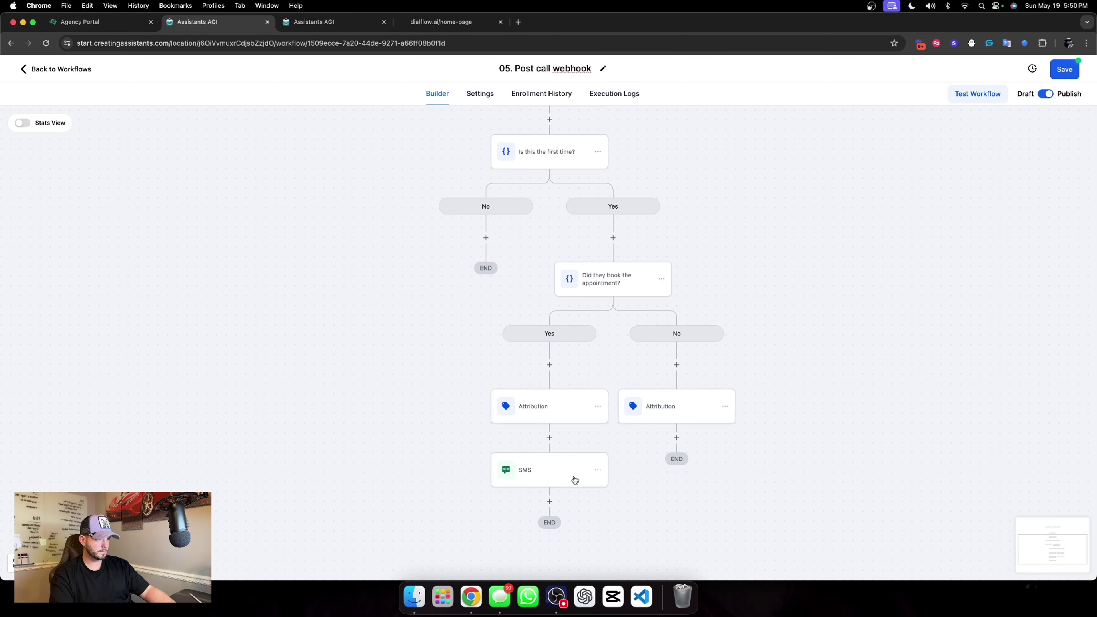
# Copy the booked-branch SMS step onto the not-booked branch.
pyautogui.click(599, 471)
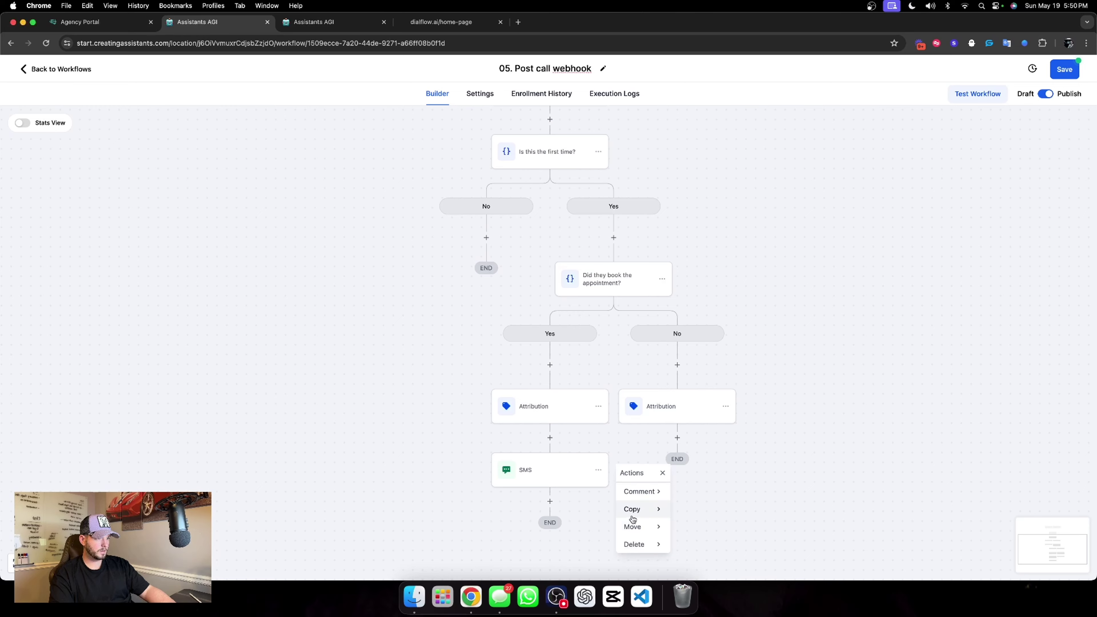
pyautogui.moveTo(635, 517)
pyautogui.click(684, 486)
pyautogui.click(677, 436)
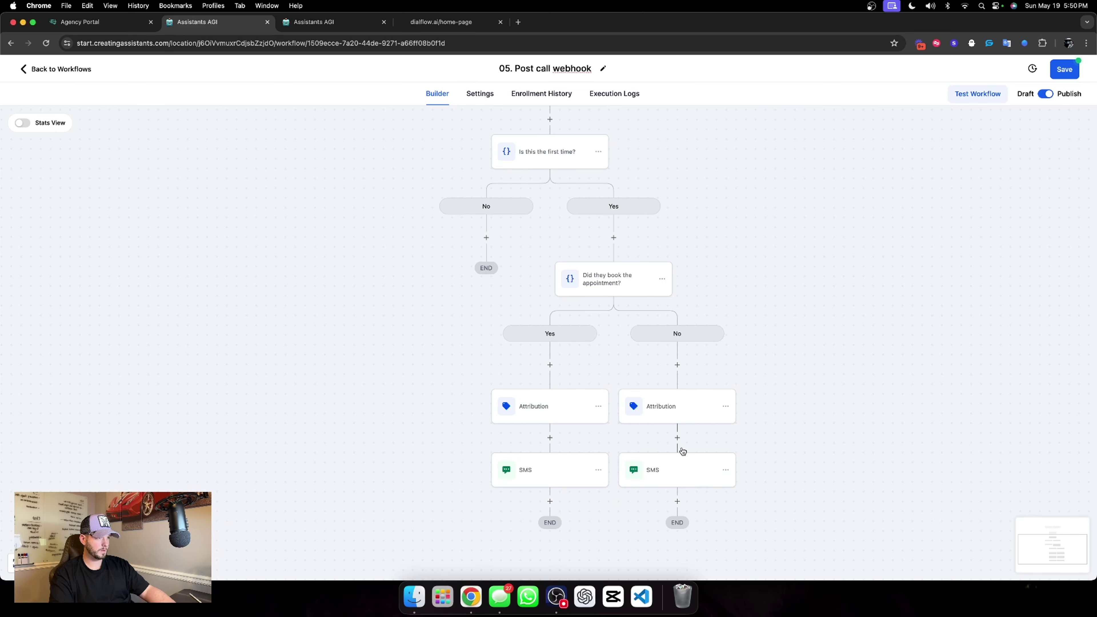
# Reword the copied SMS to 'had a call with the ai and didnt book', adding 'though', and save.
pyautogui.click(676, 467)
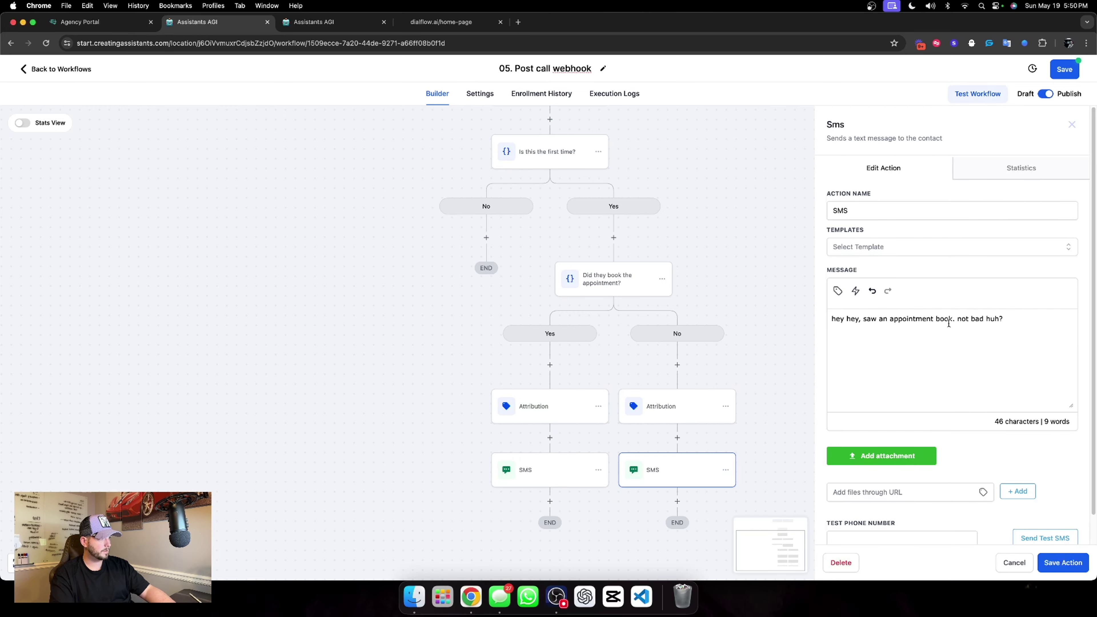
pyautogui.moveTo(953, 322); pyautogui.dragTo(868, 322)
pyautogui.write('saw you finsih')
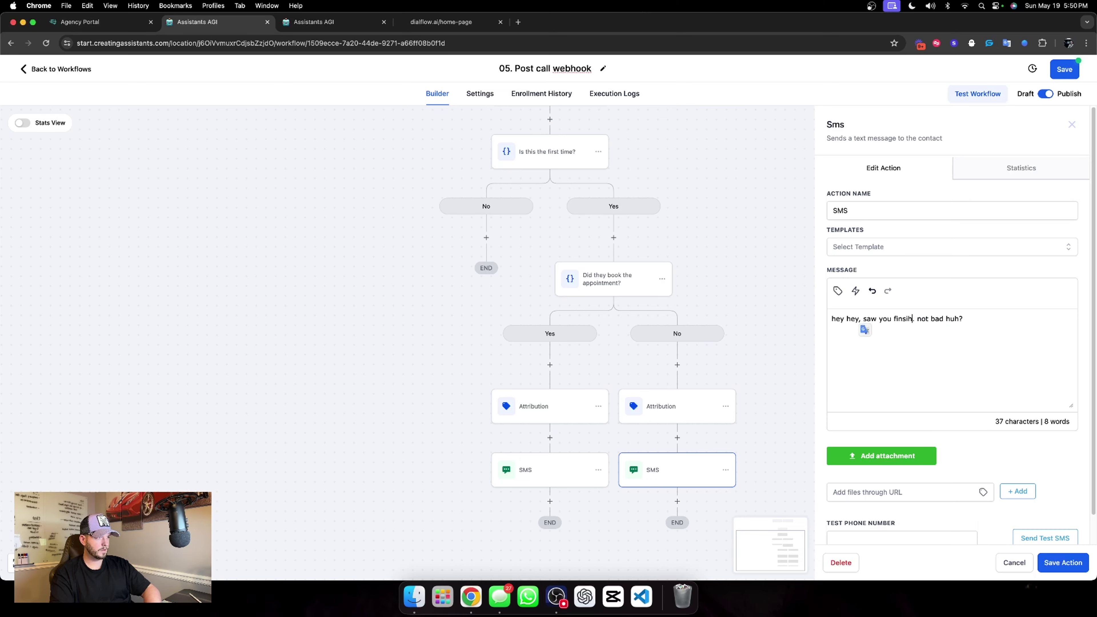
pyautogui.write('ed up')
pyautogui.press('BackSpace')
pyautogui.press('BackSpace')
pyautogui.press('BackSpace')
pyautogui.press('BackSpace')
pyautogui.press('BackSpace')
pyautogui.press('BackSpace')
pyautogui.press('BackSpace')
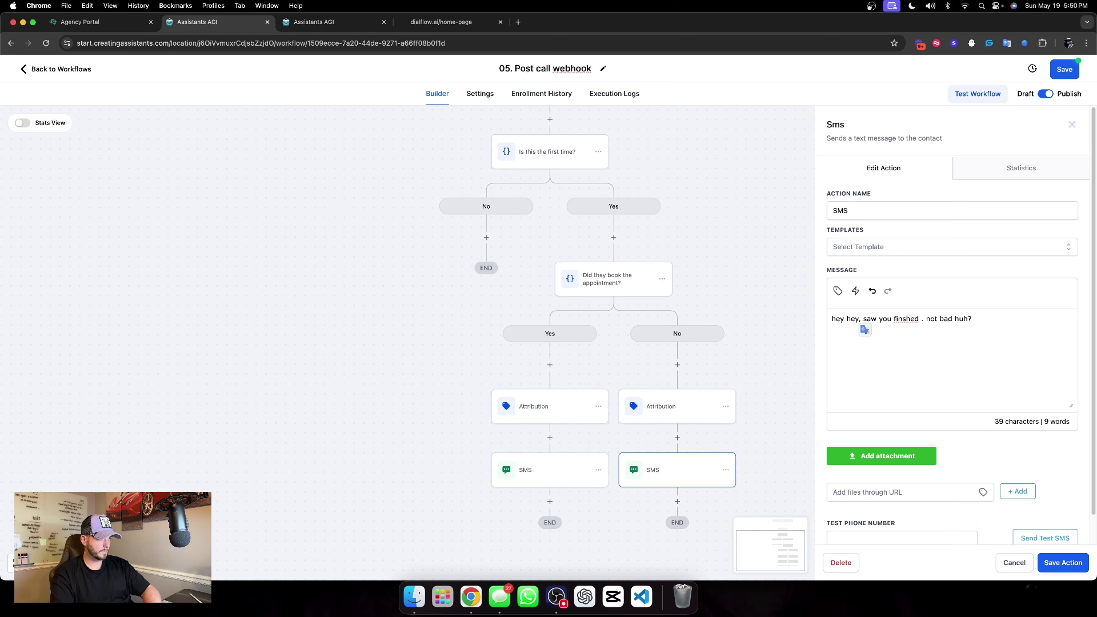
pyautogui.press('BackSpace')
pyautogui.press('BackSpace')
pyautogui.press('BackSpace')
pyautogui.press('BackSpace')
pyautogui.write('had a call wi')
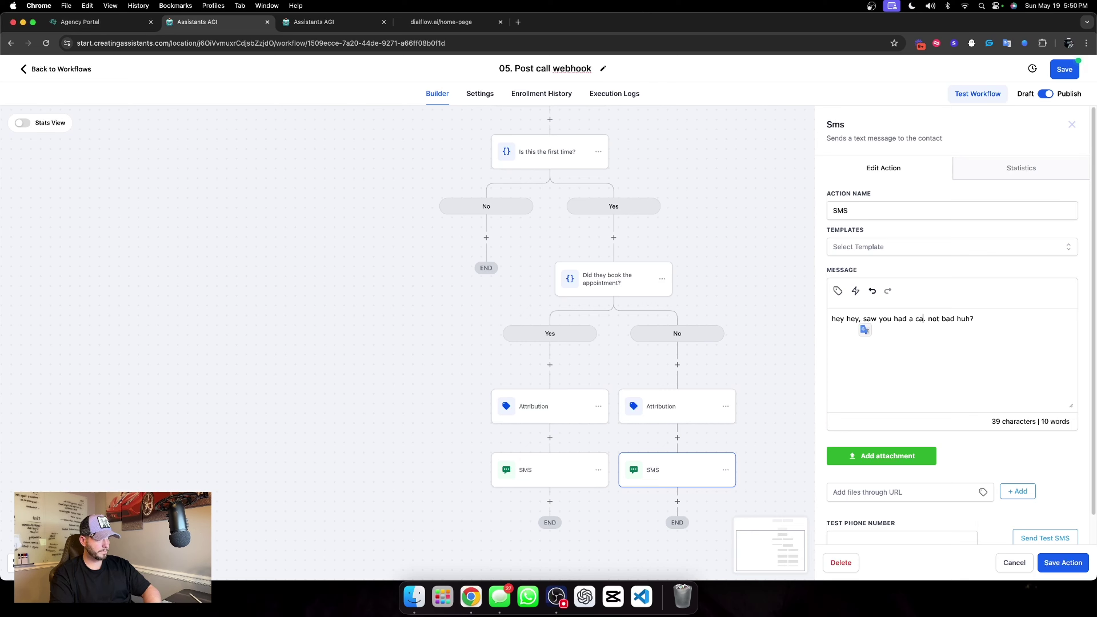
pyautogui.write('th the ')
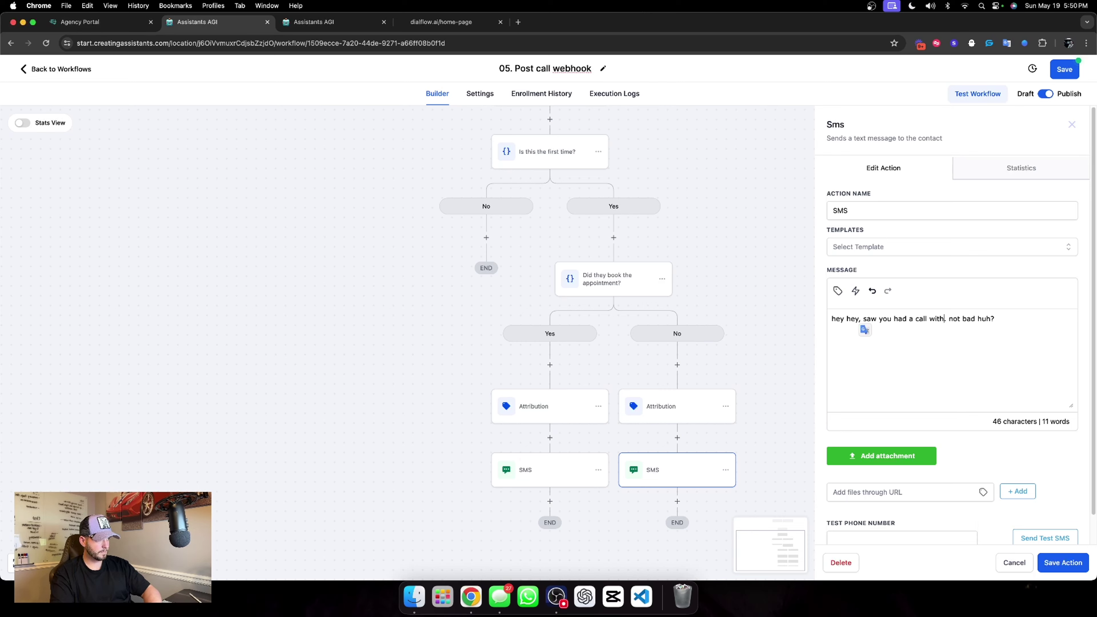
pyautogui.write('ai and ')
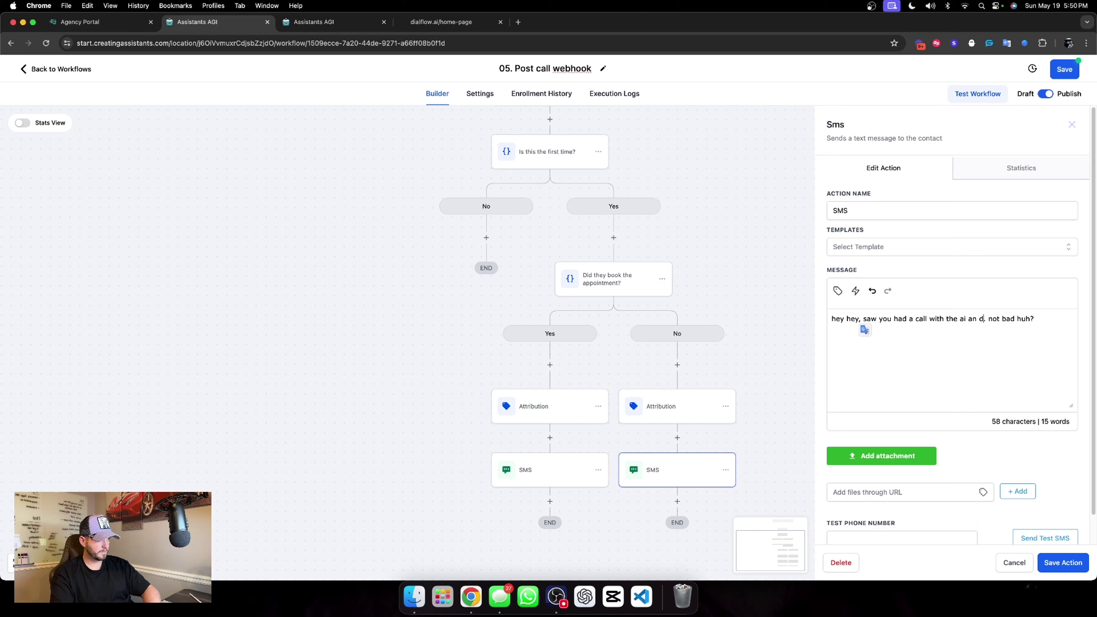
pyautogui.write('didnt book')
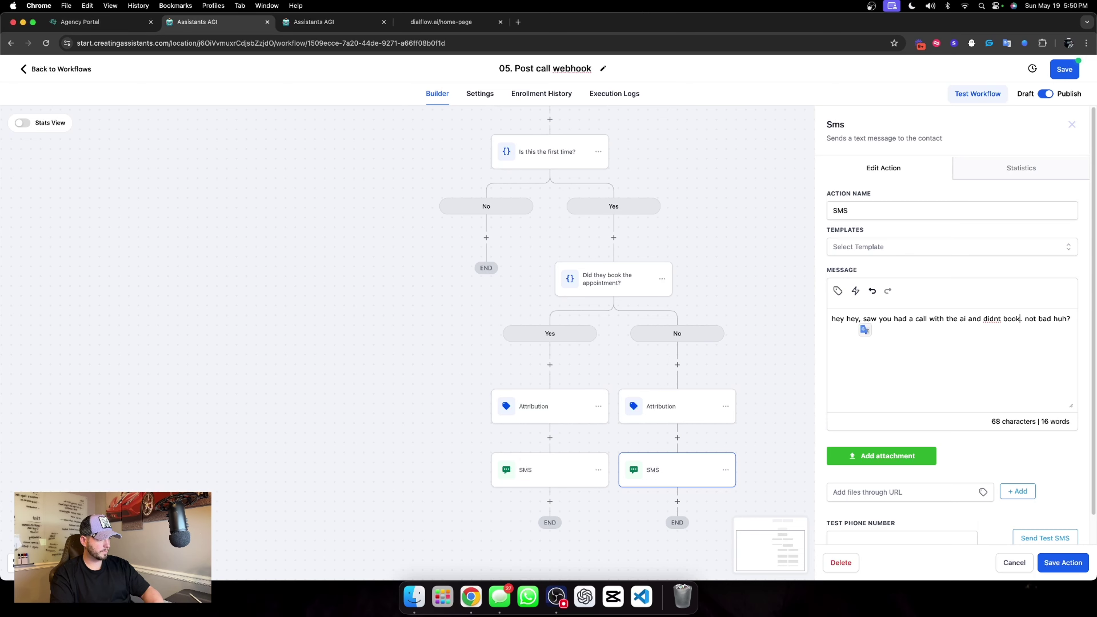
pyautogui.click(1054, 319)
pyautogui.write('though')
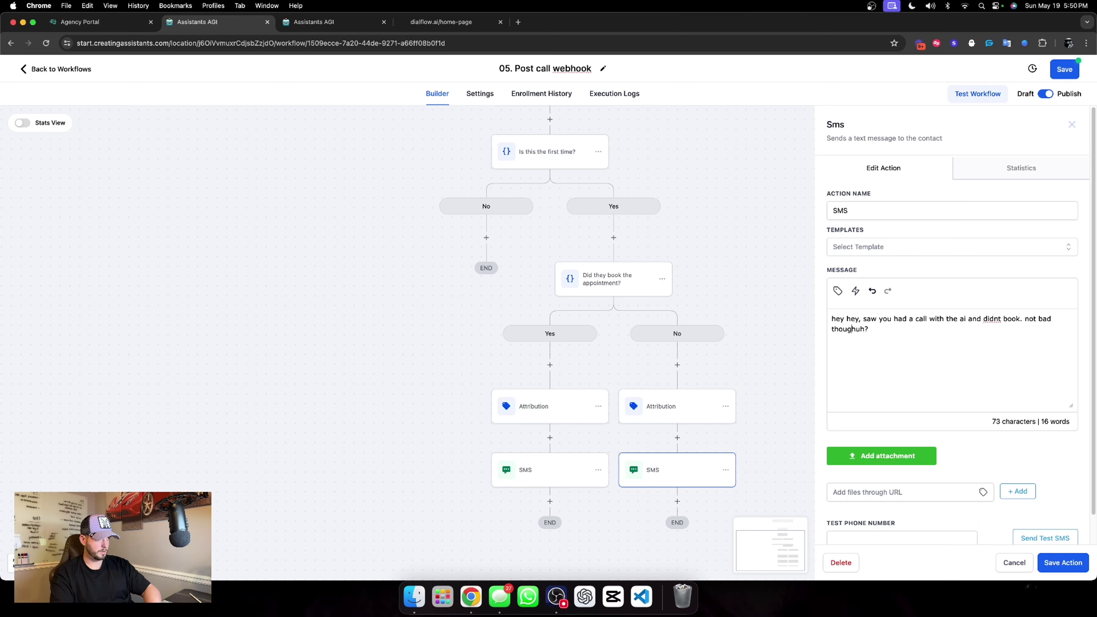
pyautogui.click(1050, 563)
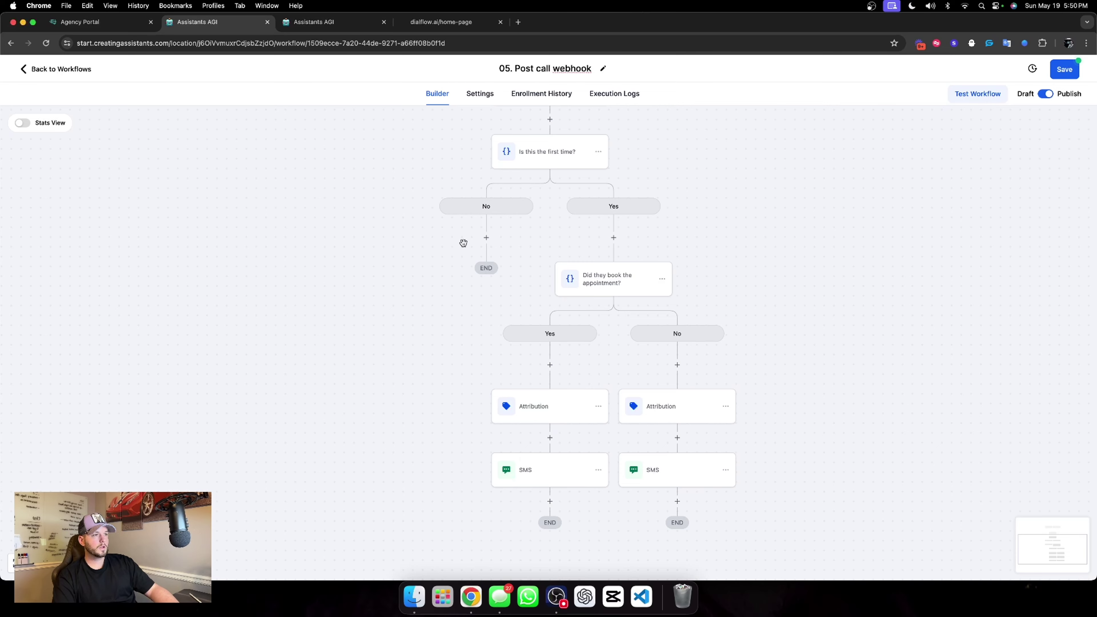
# Save the '05. Post call webhook' workflow, dismiss the confirmation, and go back to Workflows.
pyautogui.scroll(3, 549, 173)
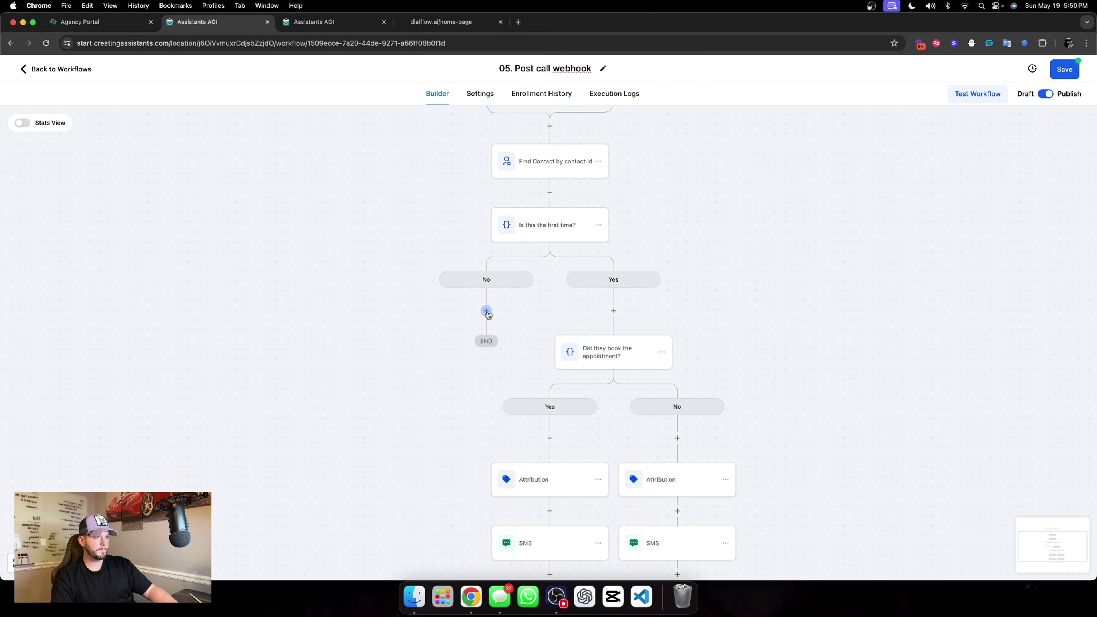
pyautogui.scroll(3, 646, 253)
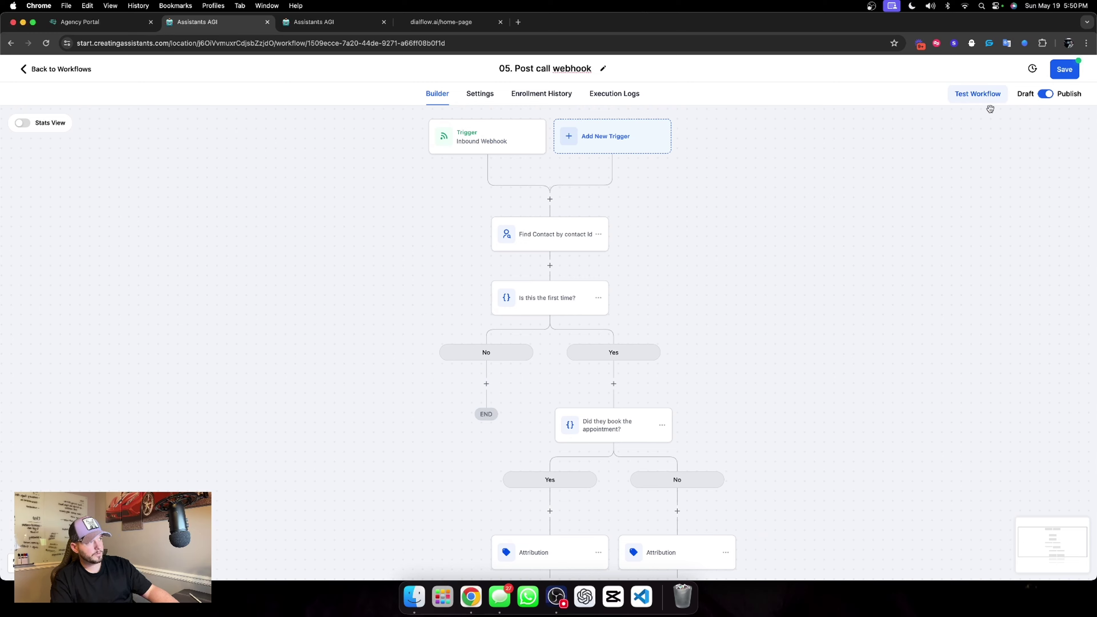
pyautogui.click(1061, 69)
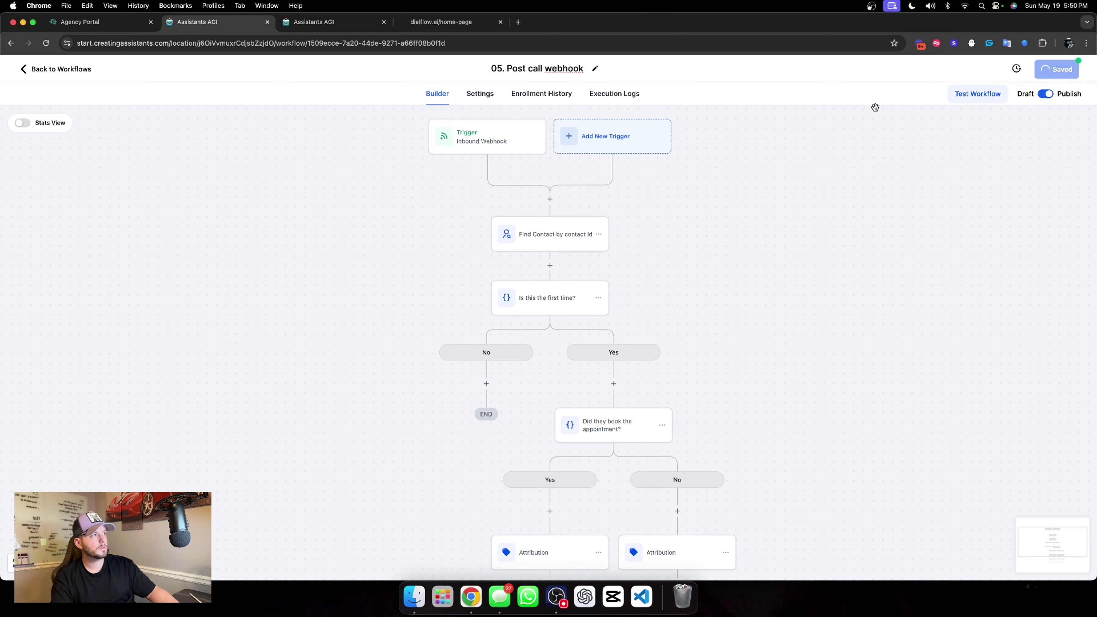
pyautogui.click(1079, 71)
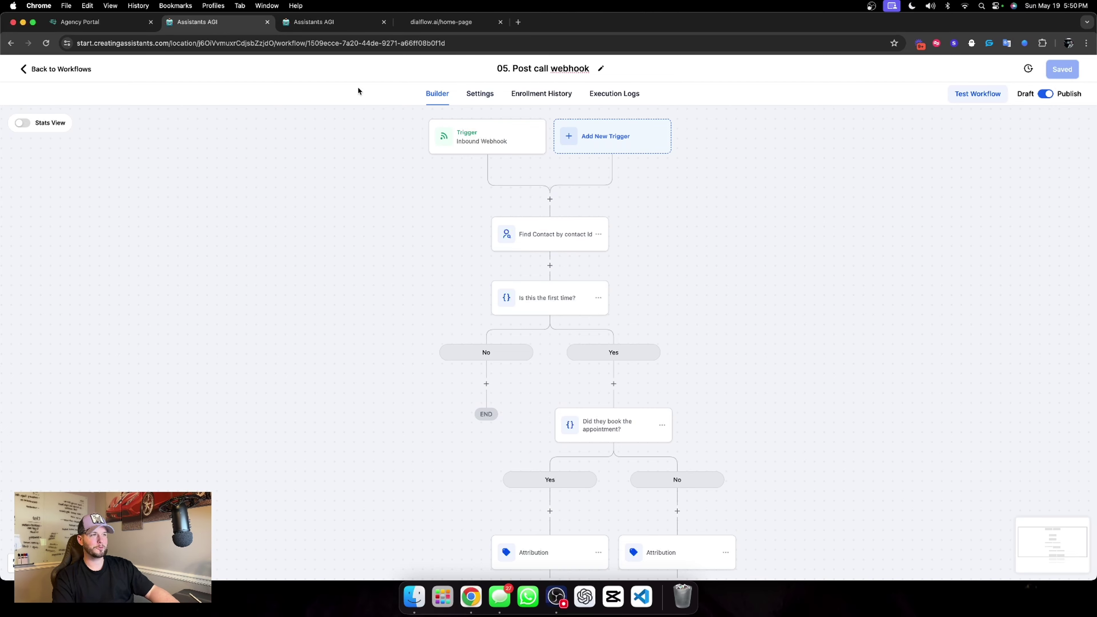
pyautogui.click(77, 68)
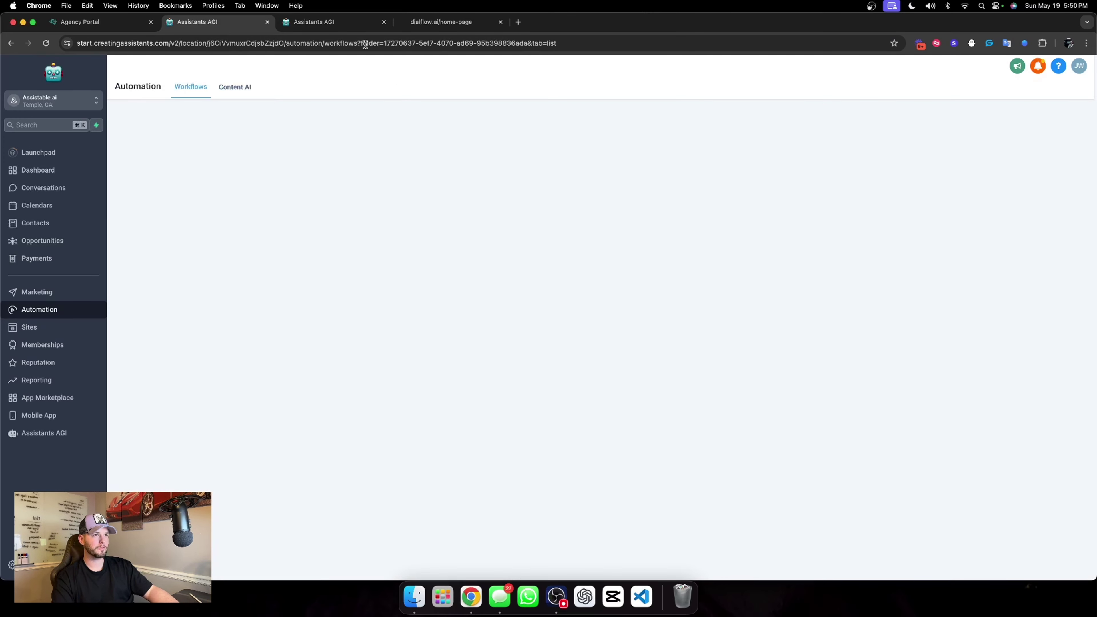
# Go back to the New Voice Assistant and open its starting_state in the Flow builder.
pyautogui.click(314, 22)
pyautogui.scroll(-5, 339, 258)
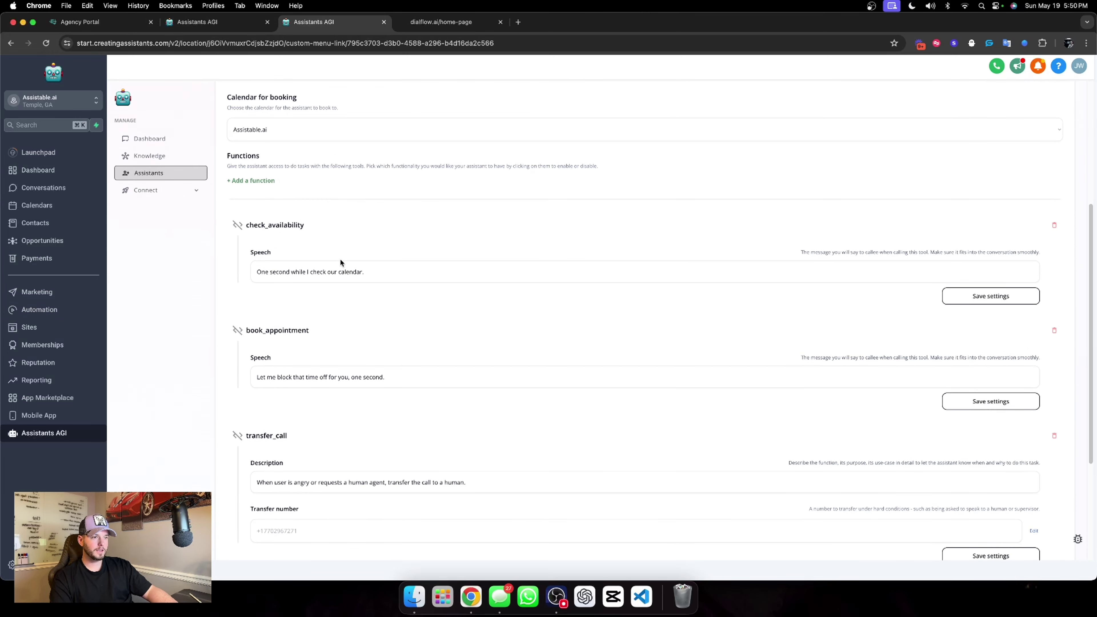
pyautogui.scroll(8, 345, 283)
pyautogui.click(292, 192)
pyautogui.click(661, 307)
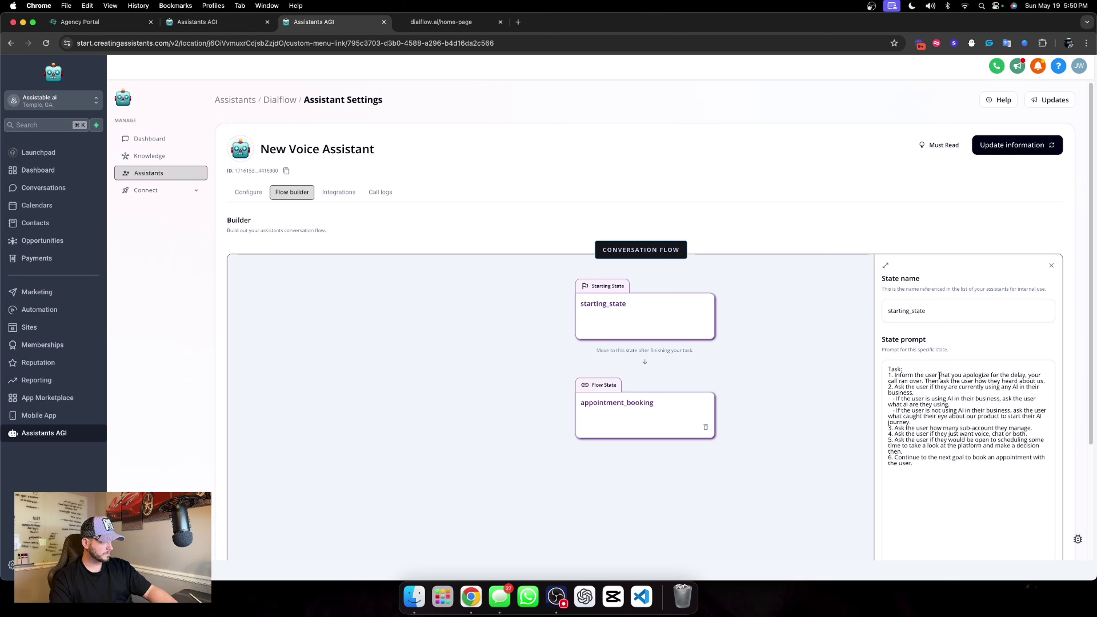
# Replace task 1's apology-for-delay wording in the State prompt with 'Introduce to the'.
pyautogui.click(941, 375)
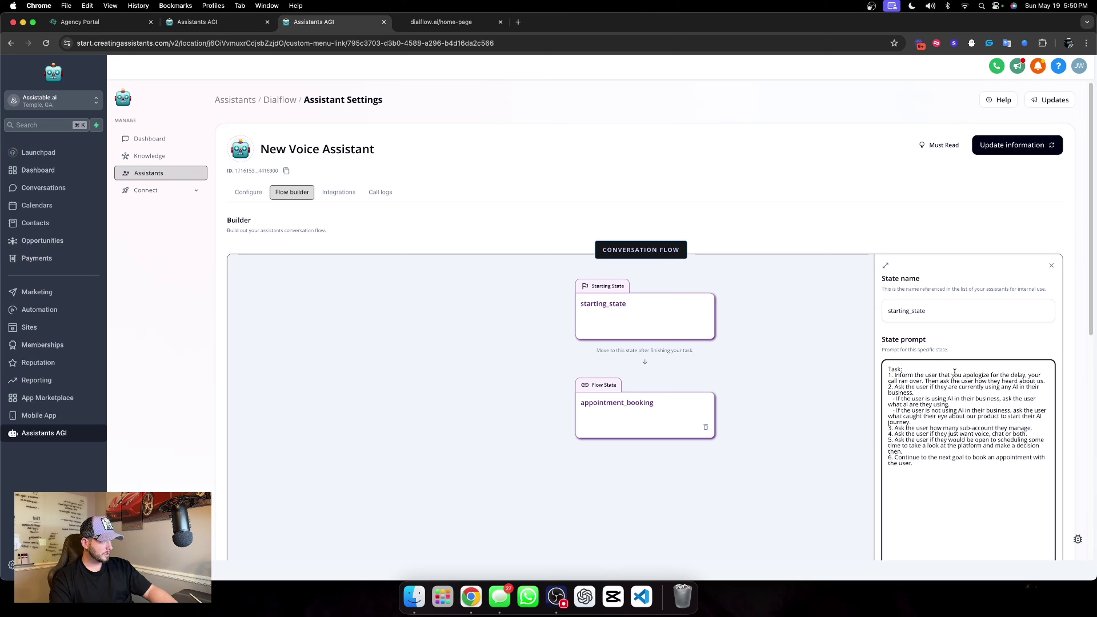
pyautogui.moveTo(940, 375); pyautogui.dragTo(1045, 378)
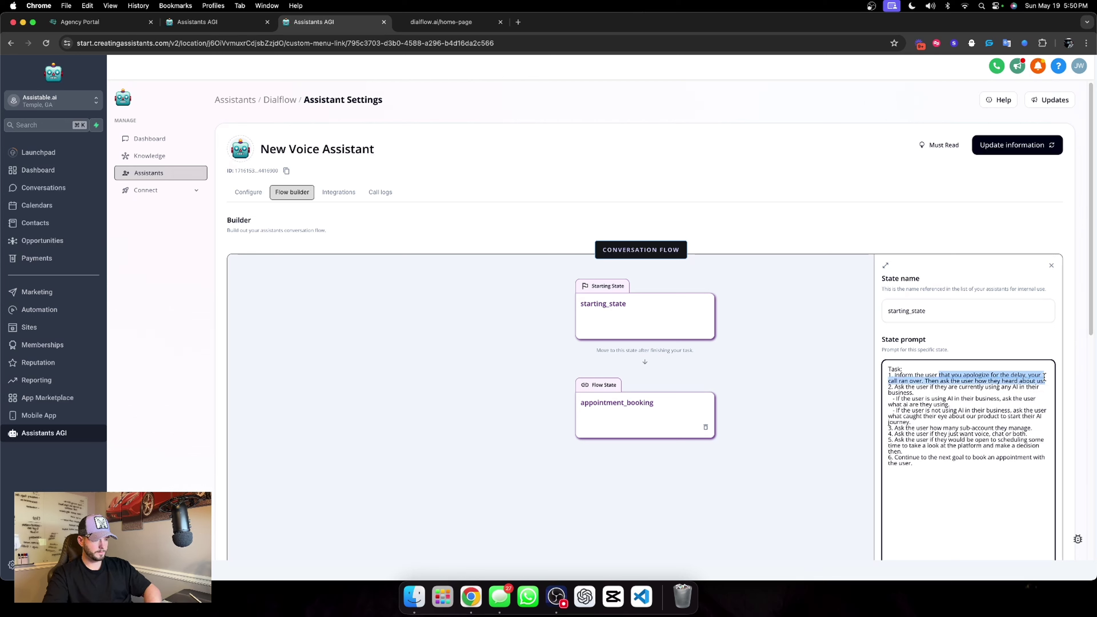
pyautogui.press('BackSpace')
pyautogui.press('BackSpace')
pyautogui.press('BackSpace')
pyautogui.press('BackSpace')
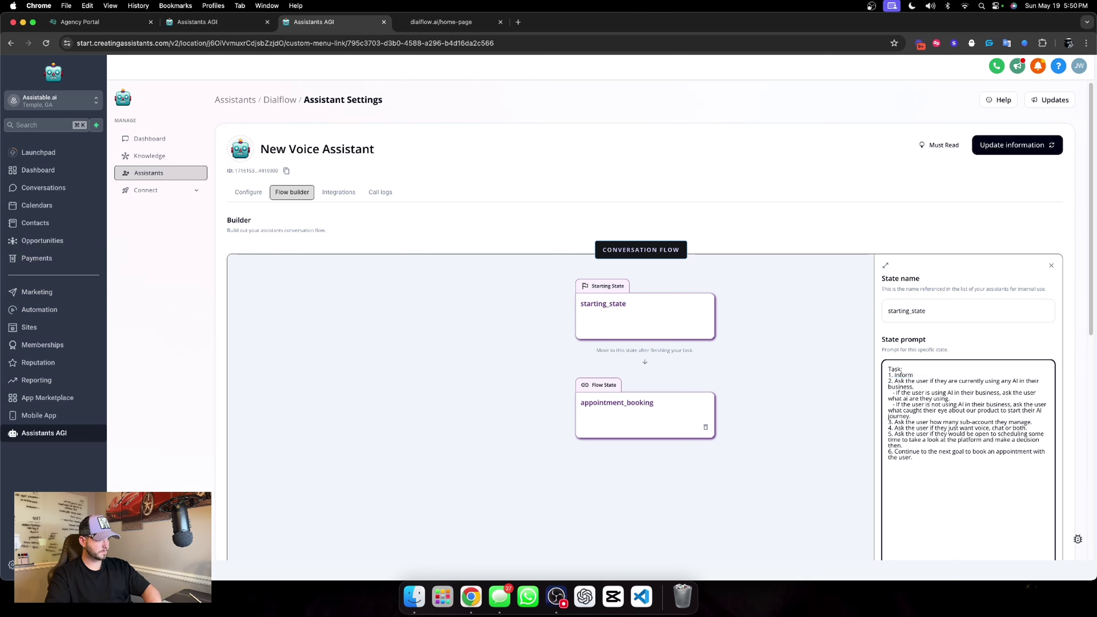
pyautogui.write('d')
pyautogui.write('roduce to')
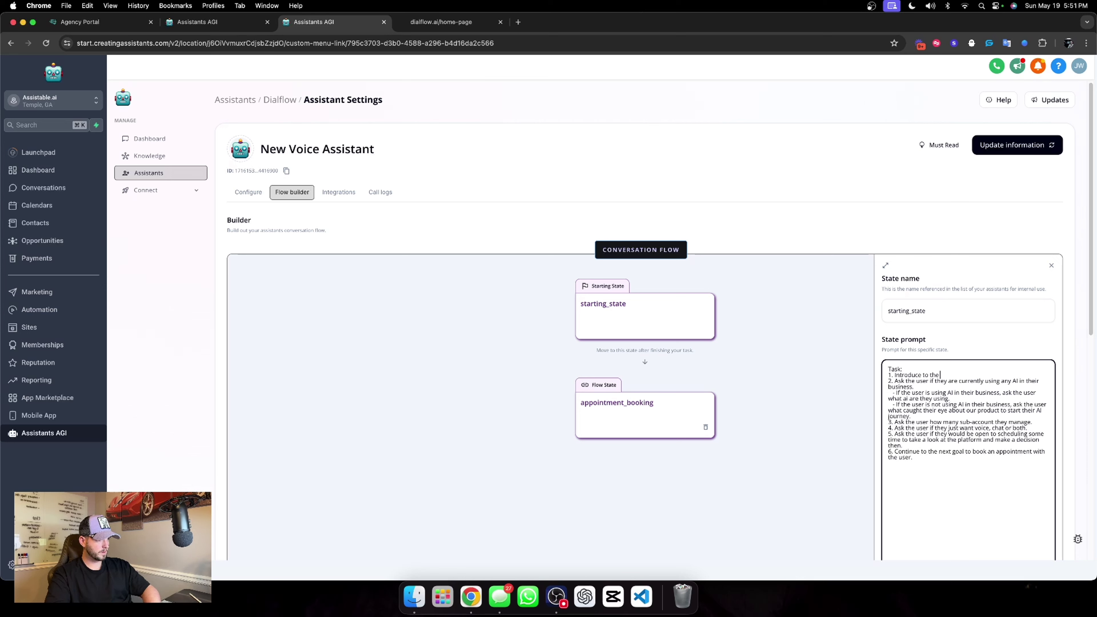
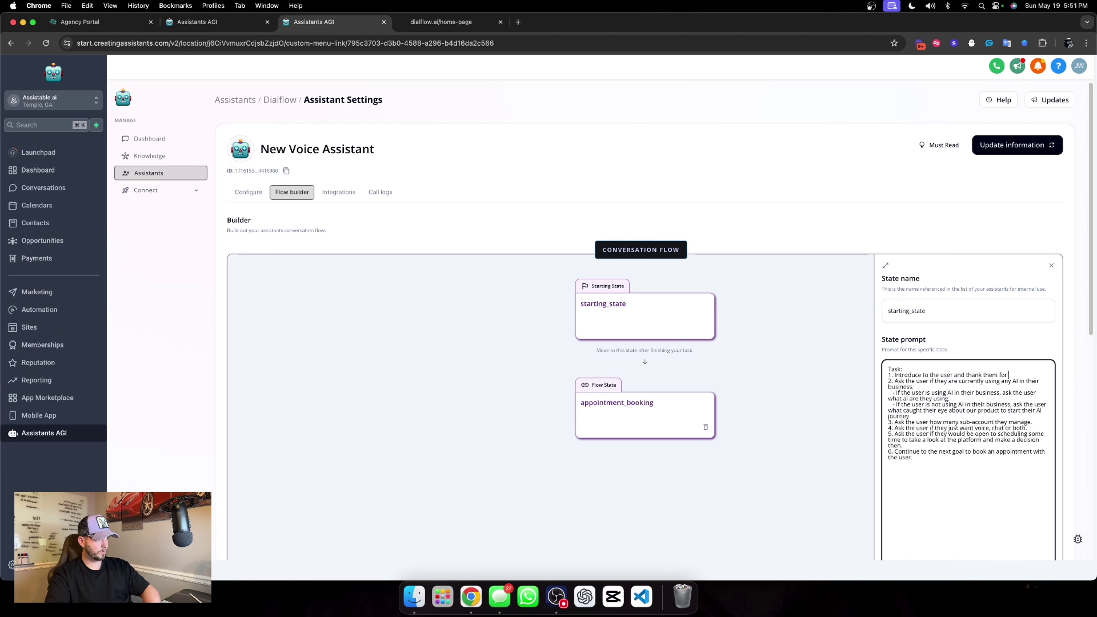
# Extend task 1 to mention the chat widget and ask what caught the user's eye about our services.
pyautogui.write('he d')
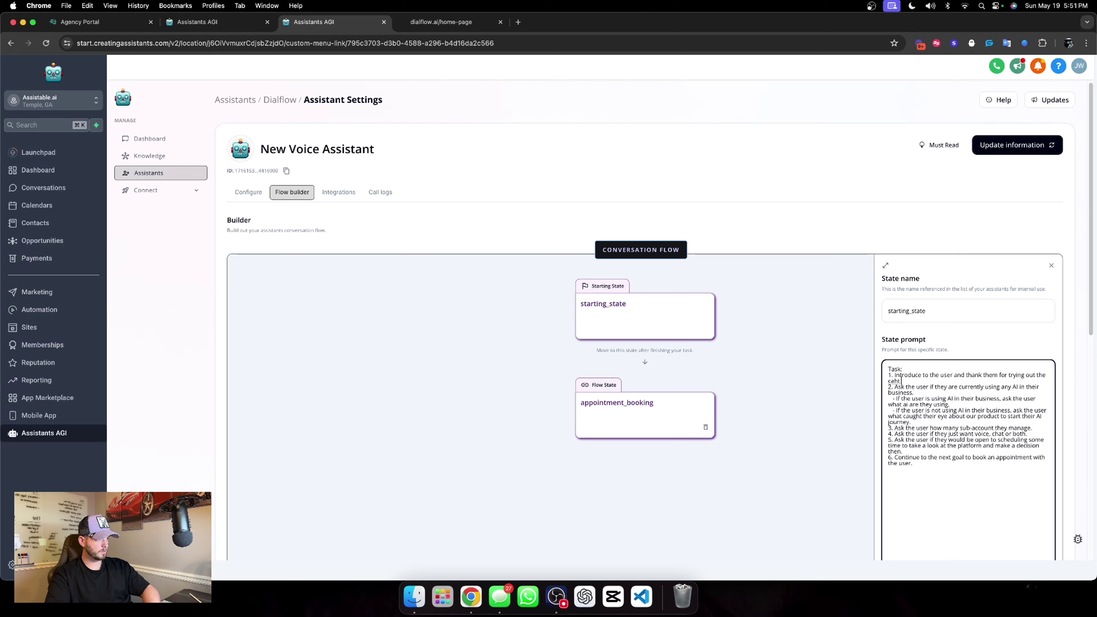
pyautogui.write('hat widget on the site. Then ask t')
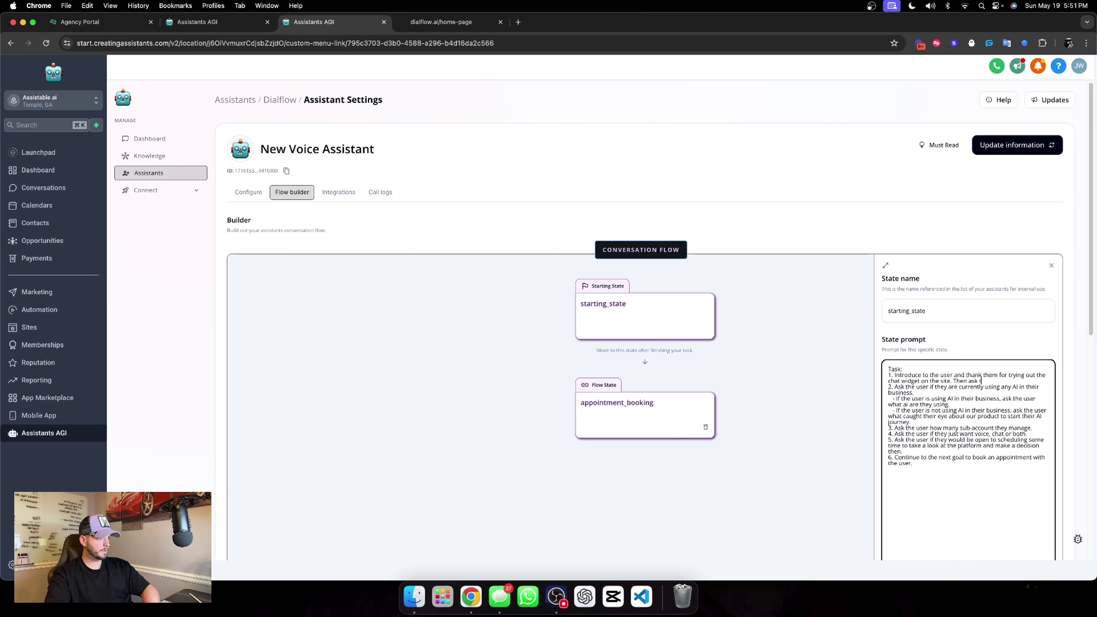
pyautogui.write('he user, what was it tha')
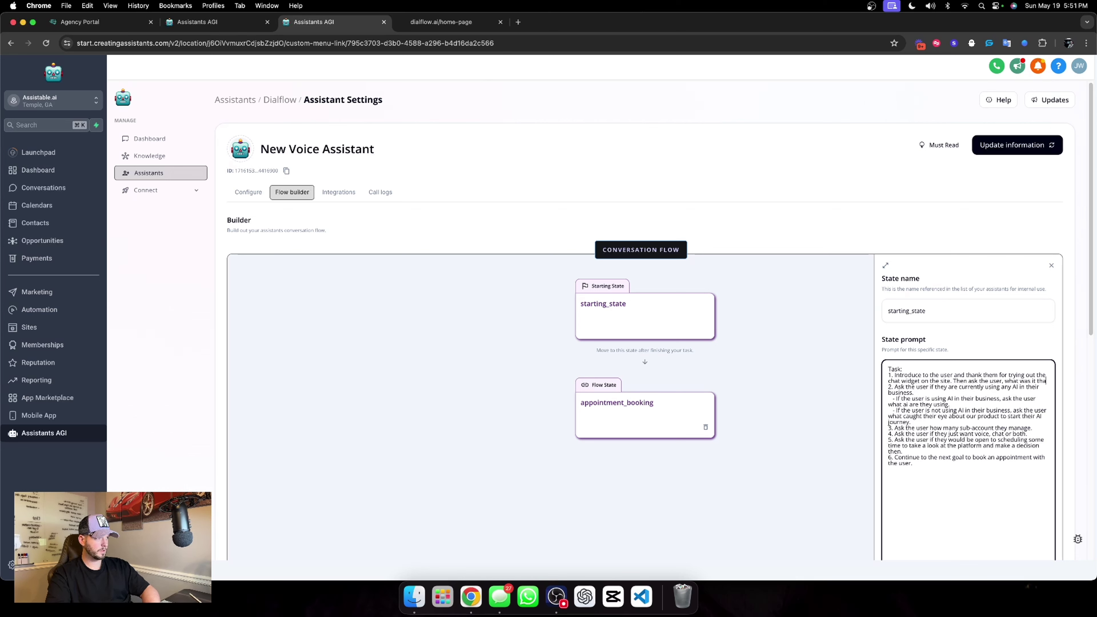
pyautogui.write('t caught their ey')
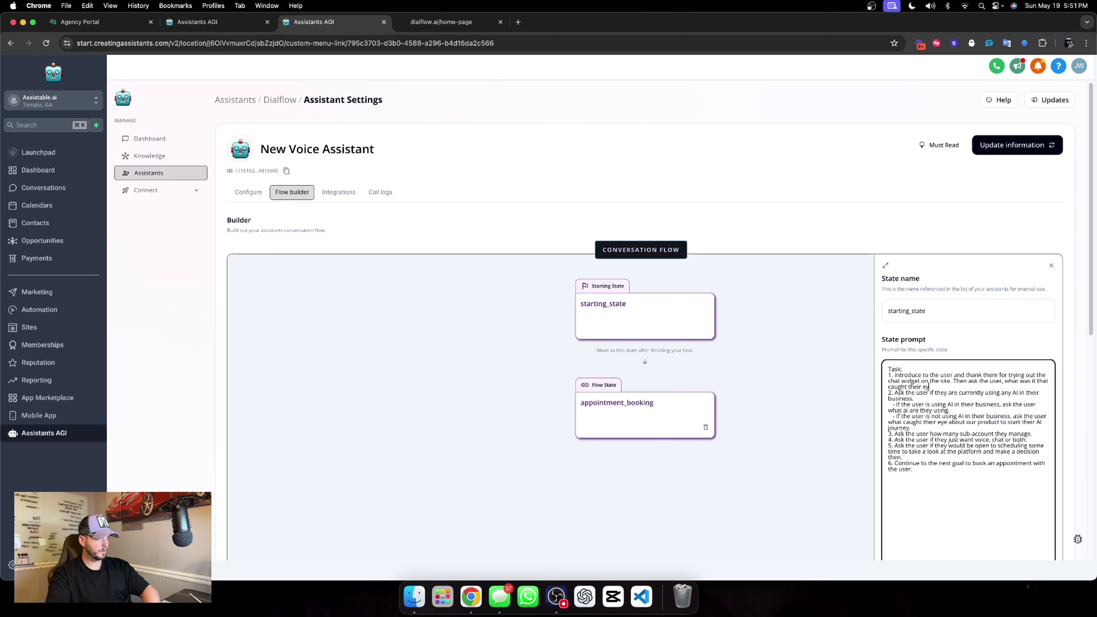
pyautogui.write('e baout our service.')
pyautogui.scroll(-2, 966, 435)
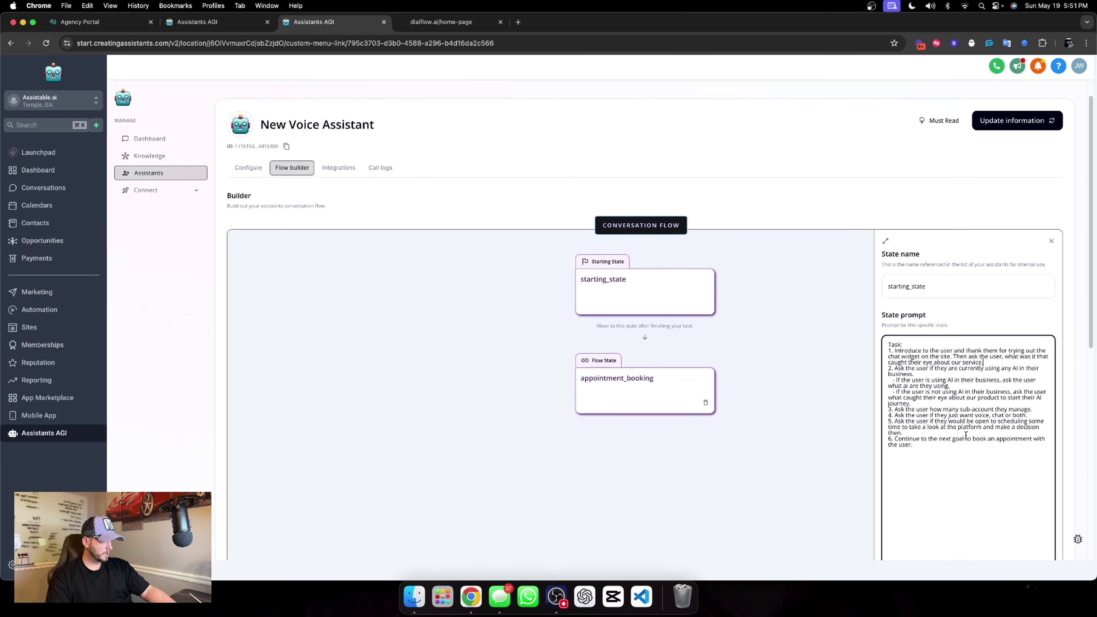
pyautogui.scroll(-1, 949, 410)
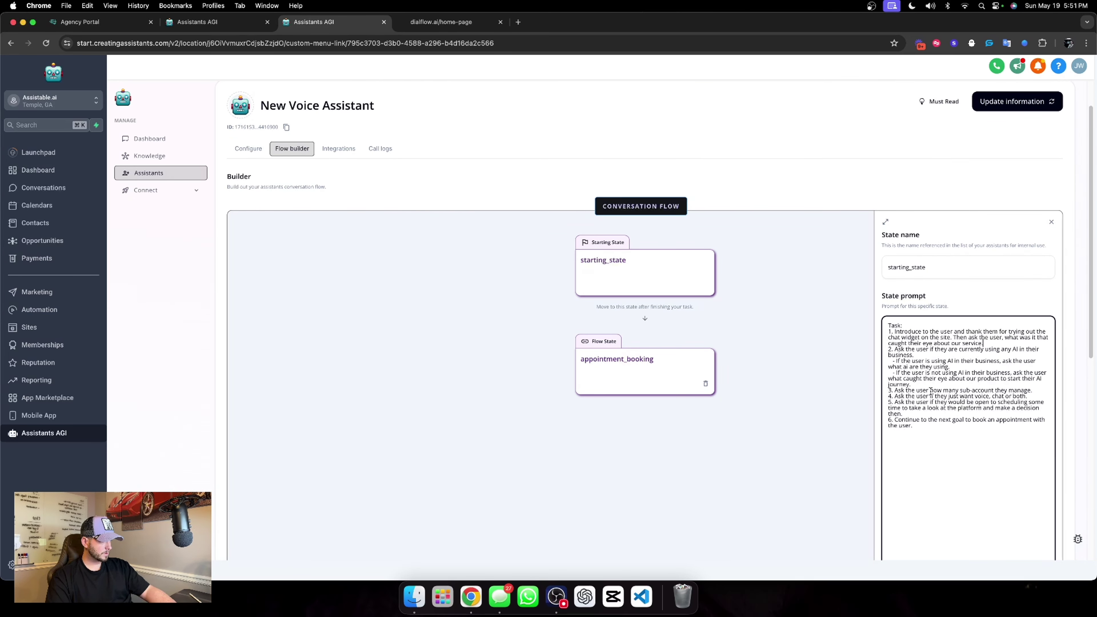
# Replace the sub-account question with a yearly revenue question, and add '4. Ask the user what industry they are in.'.
pyautogui.moveTo(943, 388); pyautogui.dragTo(1020, 387)
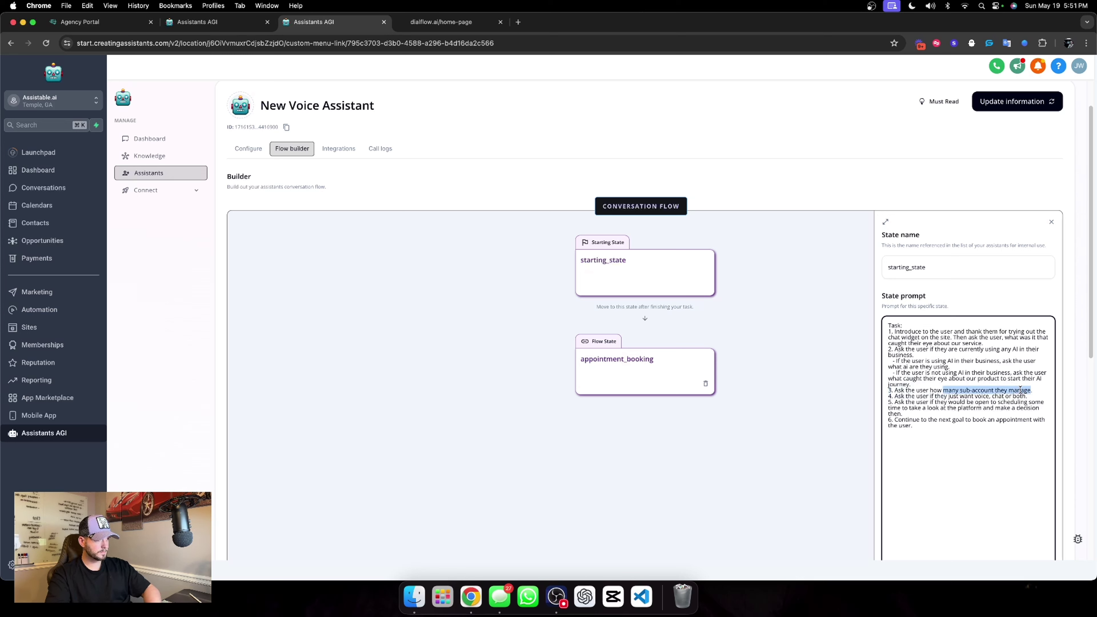
pyautogui.write('much reve')
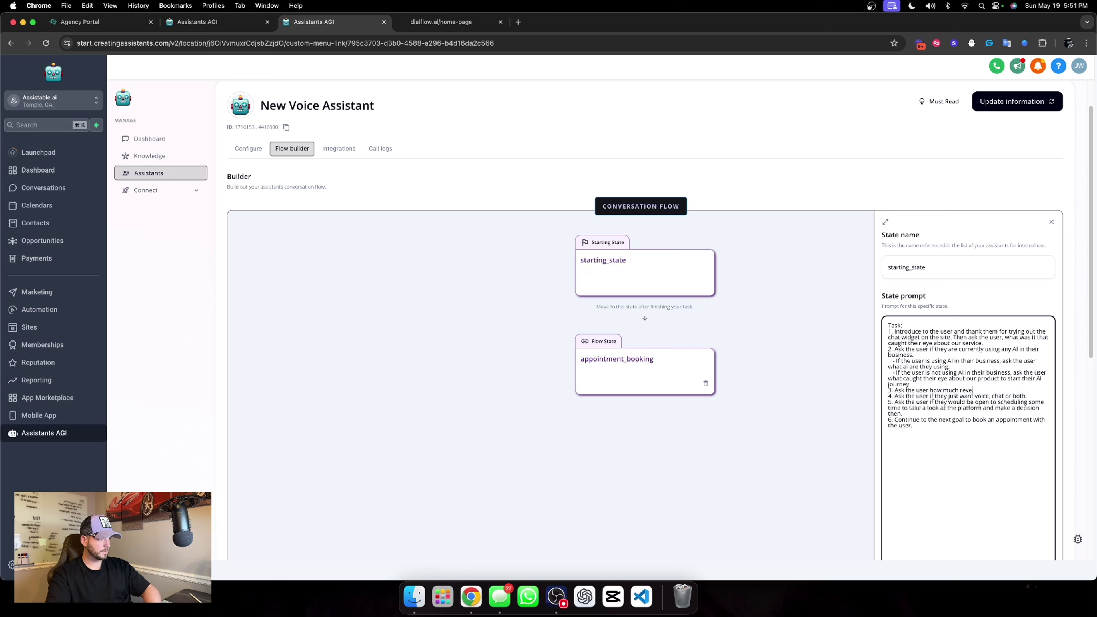
pyautogui.write('nue they are doing per y')
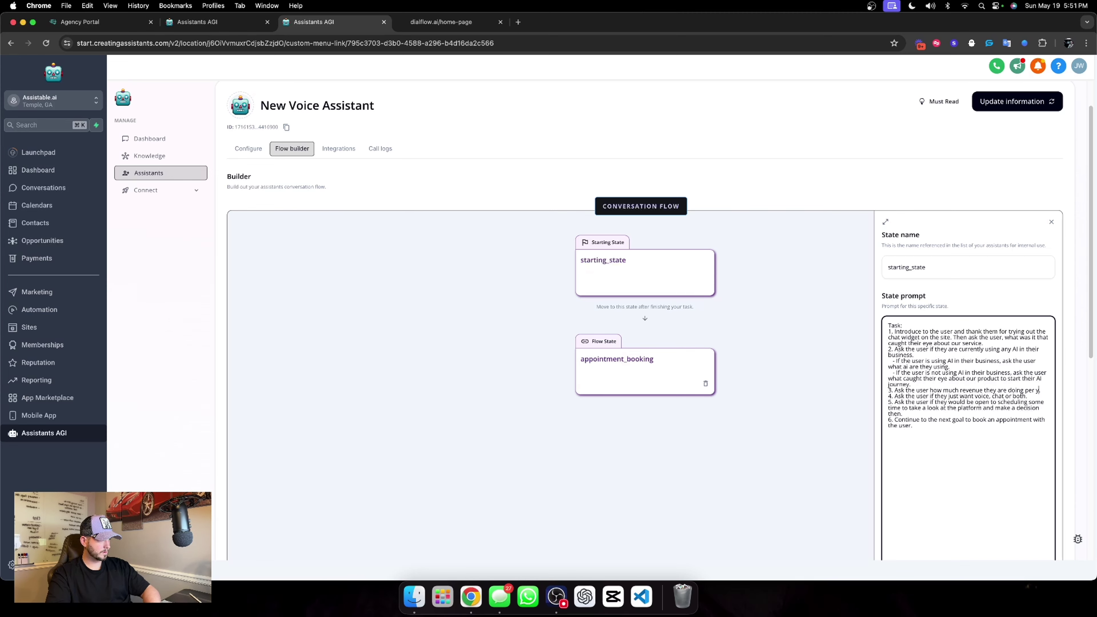
pyautogui.write('ear..')
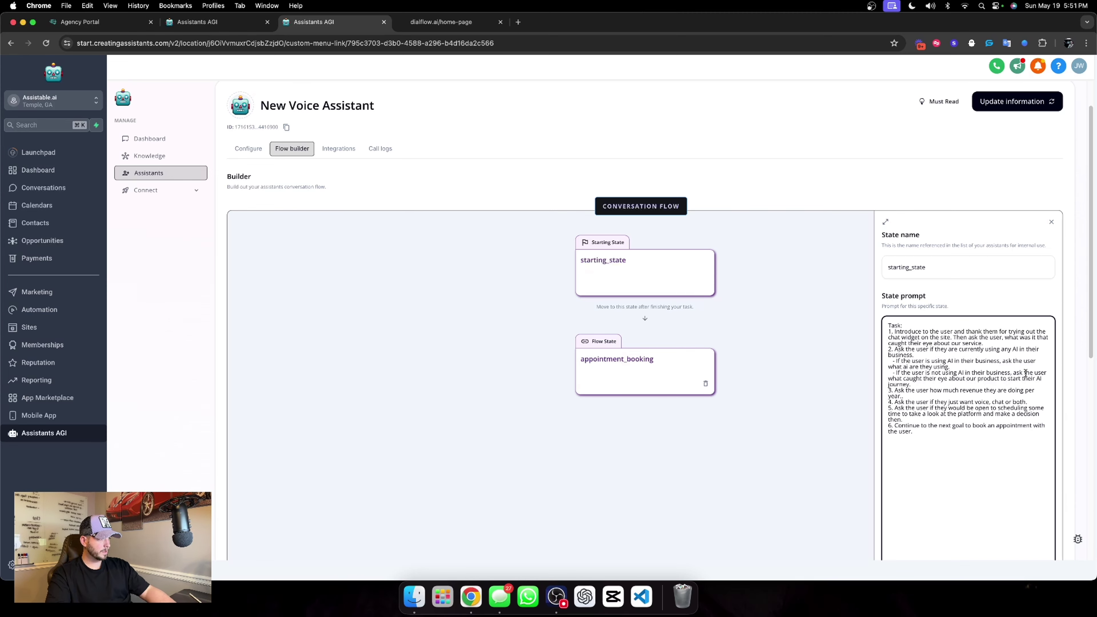
pyautogui.press('BackSpace')
pyautogui.press('BackSpace')
pyautogui.scroll(2, 1025, 373)
pyautogui.scroll(-3, 1011, 389)
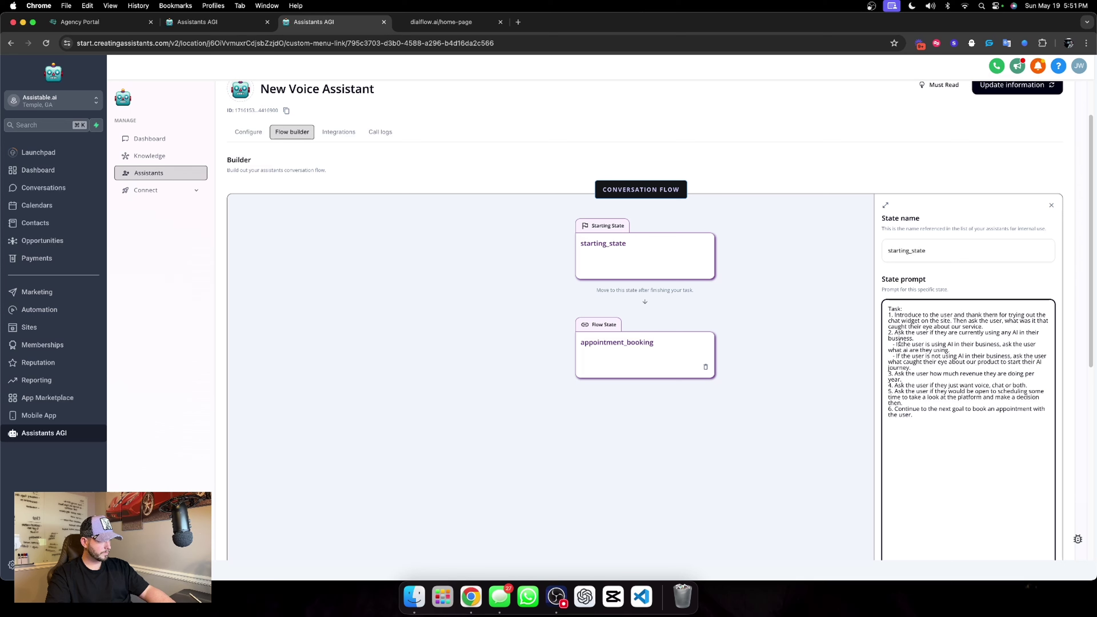
pyautogui.press('Return')
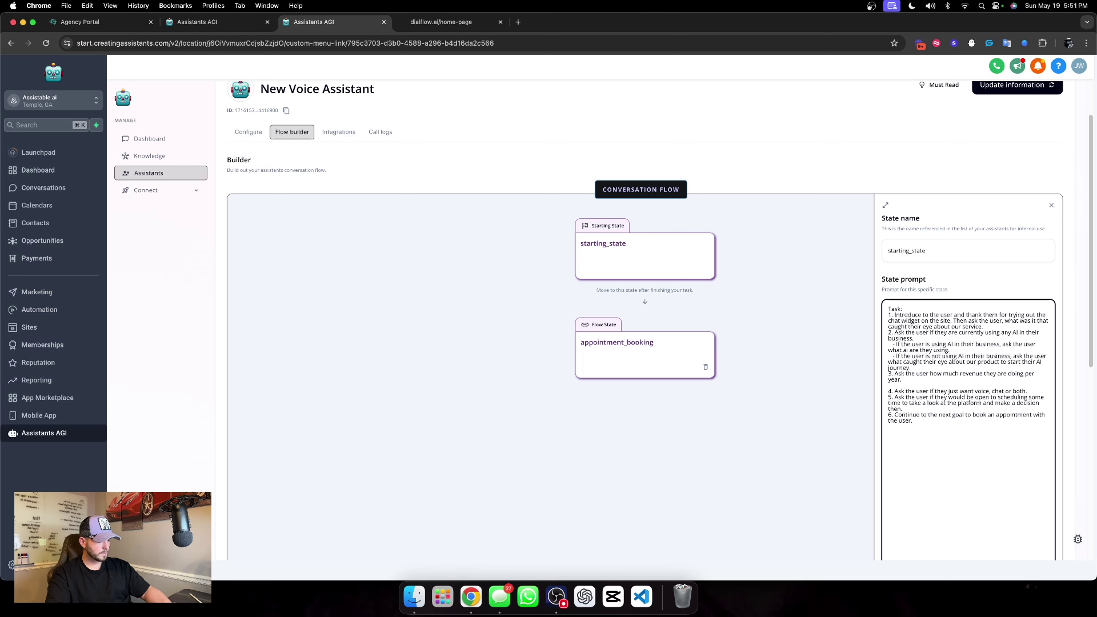
pyautogui.write('4. Ask the user')
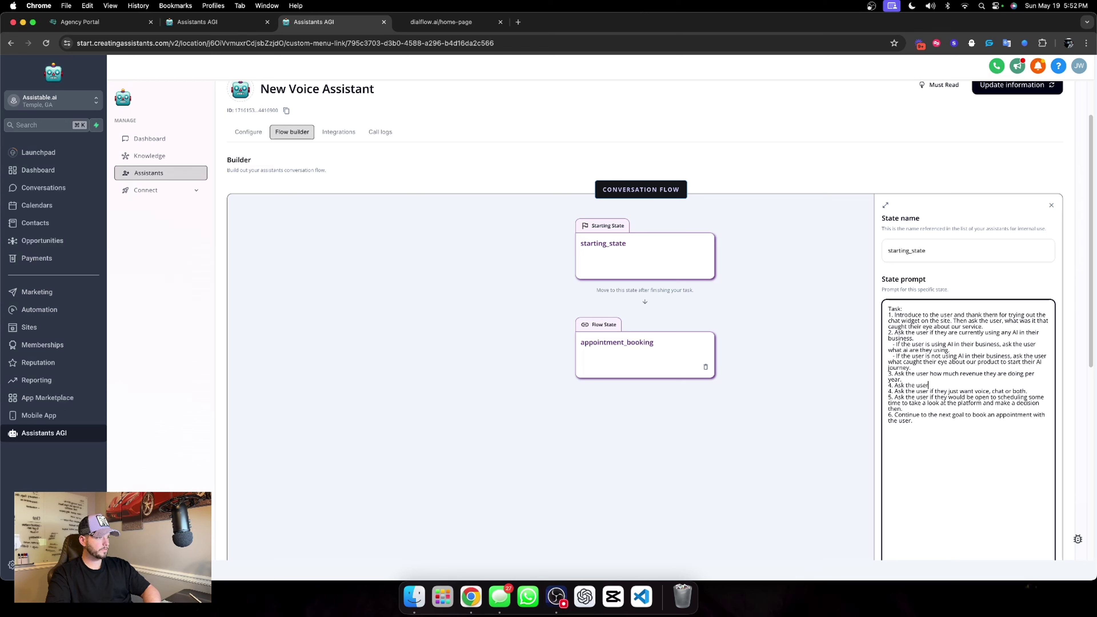
pyautogui.write(' what industry they are in')
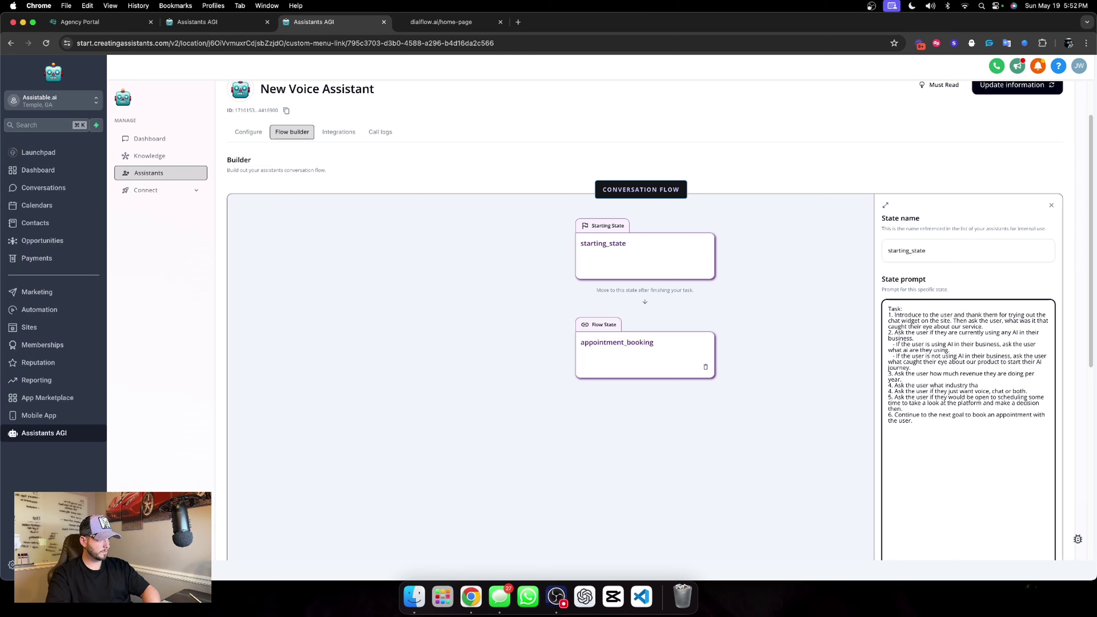
pyautogui.write('.')
# Move the industry question to item 3 and the revenue question to item 4.
pyautogui.moveTo(1003, 385); pyautogui.dragTo(899, 387)
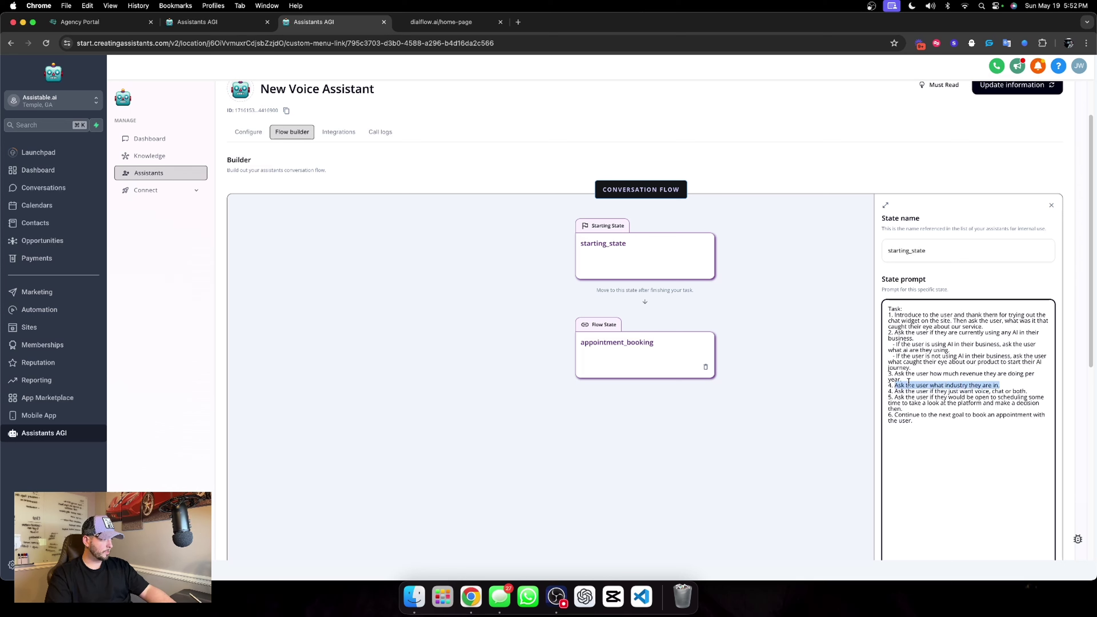
pyautogui.click(896, 374)
pyautogui.write('Ask the user what industry they are in.')
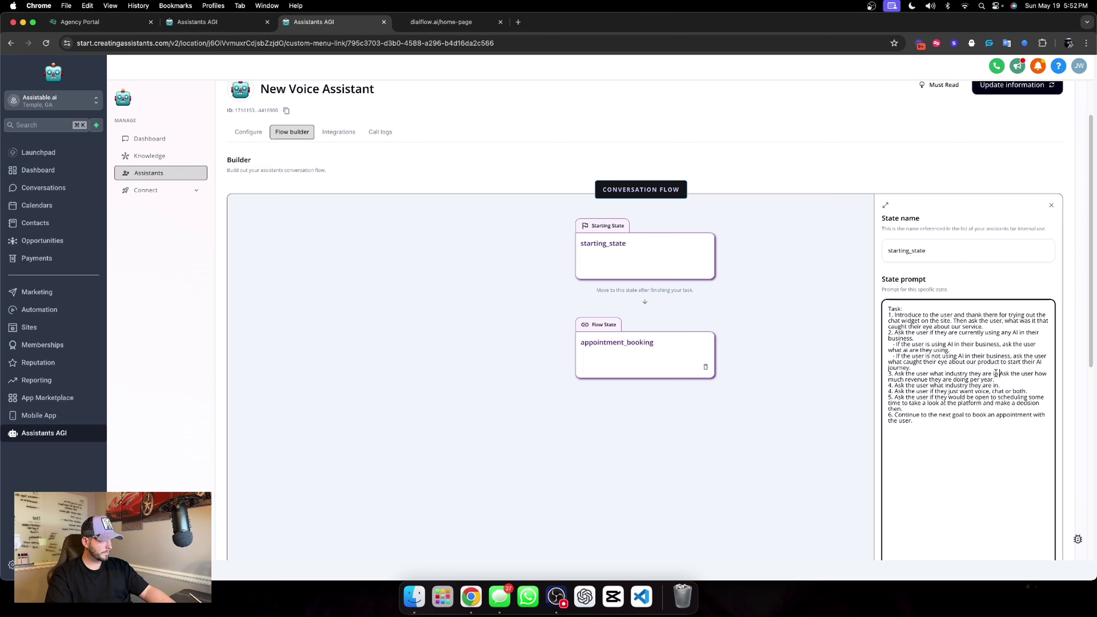
pyautogui.moveTo(1002, 378); pyautogui.dragTo(1000, 373)
pyautogui.press('super+c')
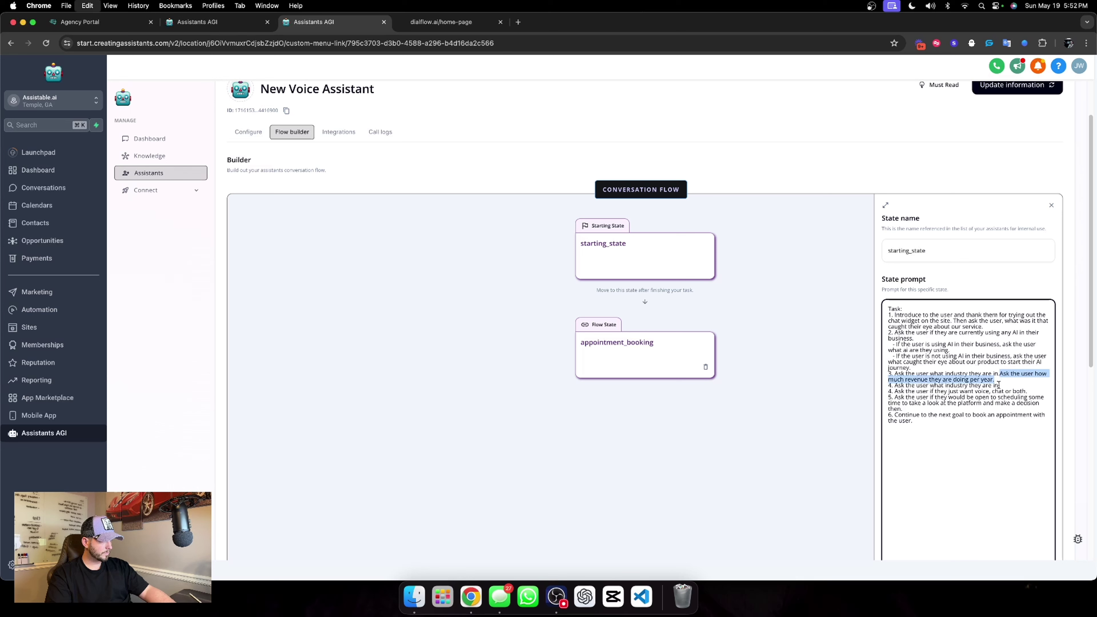
pyautogui.press('BackSpace')
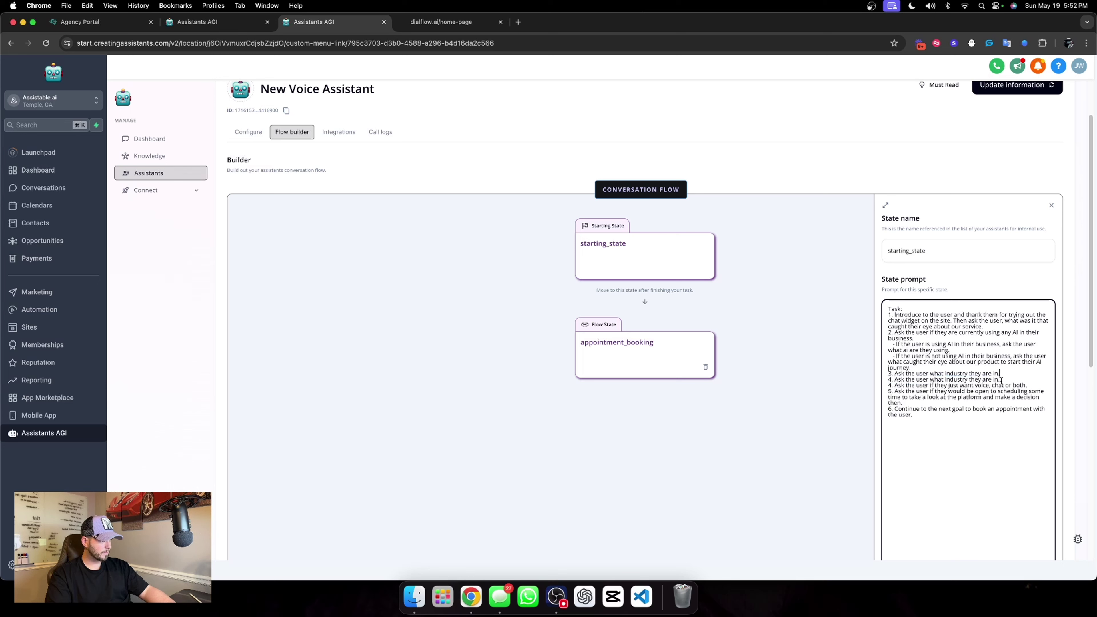
pyautogui.moveTo(1002, 380); pyautogui.dragTo(895, 380)
pyautogui.press('super+v')
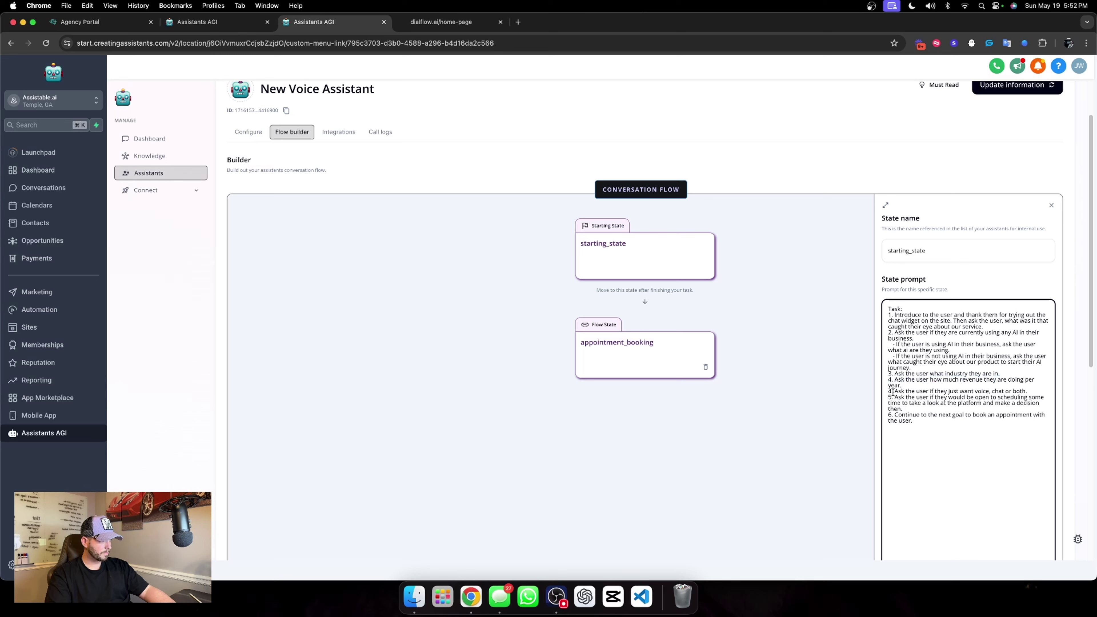
# Renumber the voice/chat and scheduling items to 5 and 6, and save the starting_state.
pyautogui.click(892, 391)
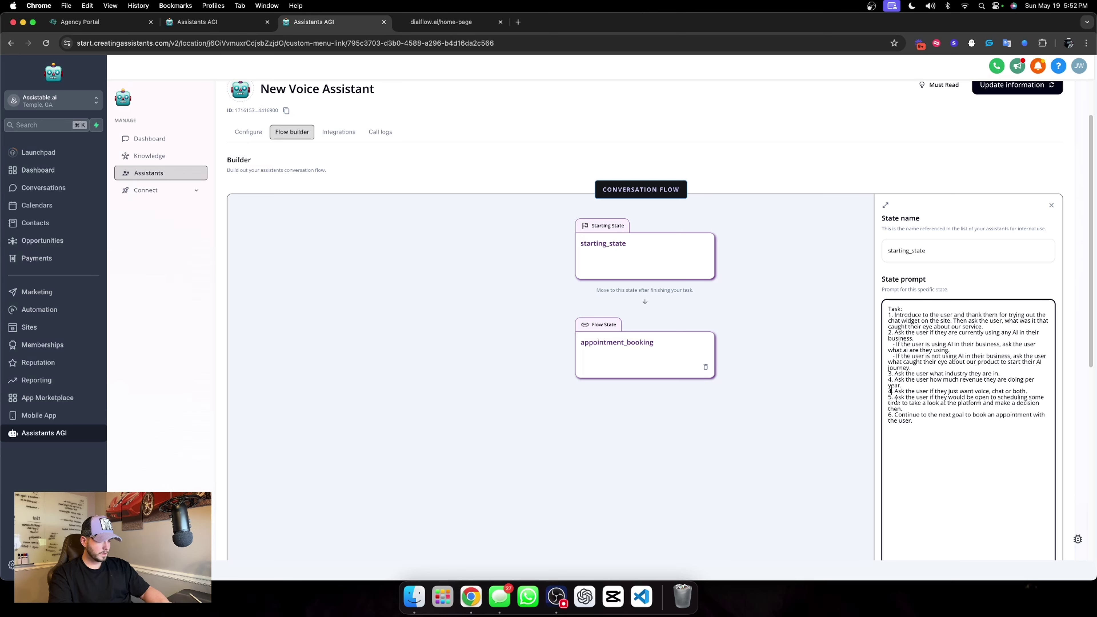
pyautogui.press('BackSpace')
pyautogui.write('5')
pyautogui.press('BackSpace')
pyautogui.write('6')
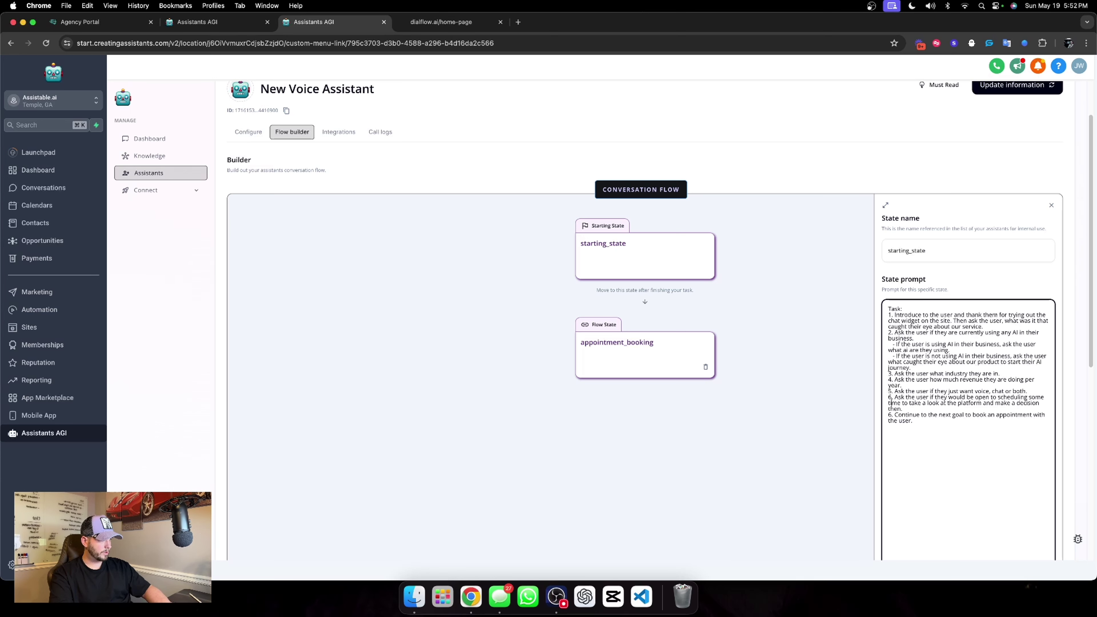
pyautogui.click(974, 291)
pyautogui.scroll(-2, 973, 290)
pyautogui.click(1029, 515)
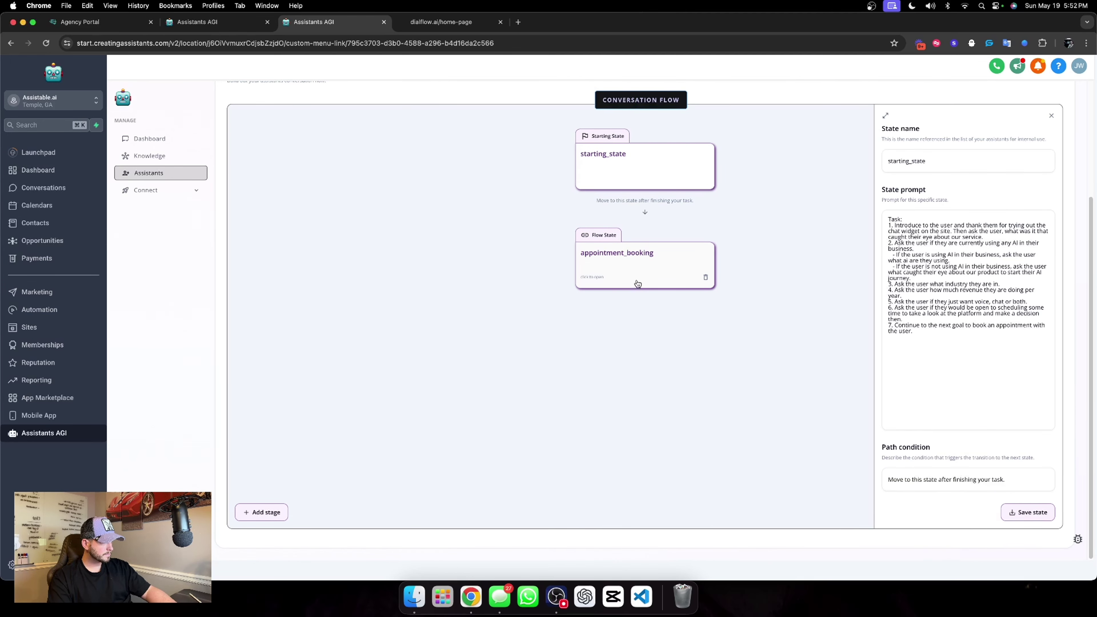
# Save the appointment_booking state and close its panel.
pyautogui.click(637, 283)
pyautogui.click(1028, 509)
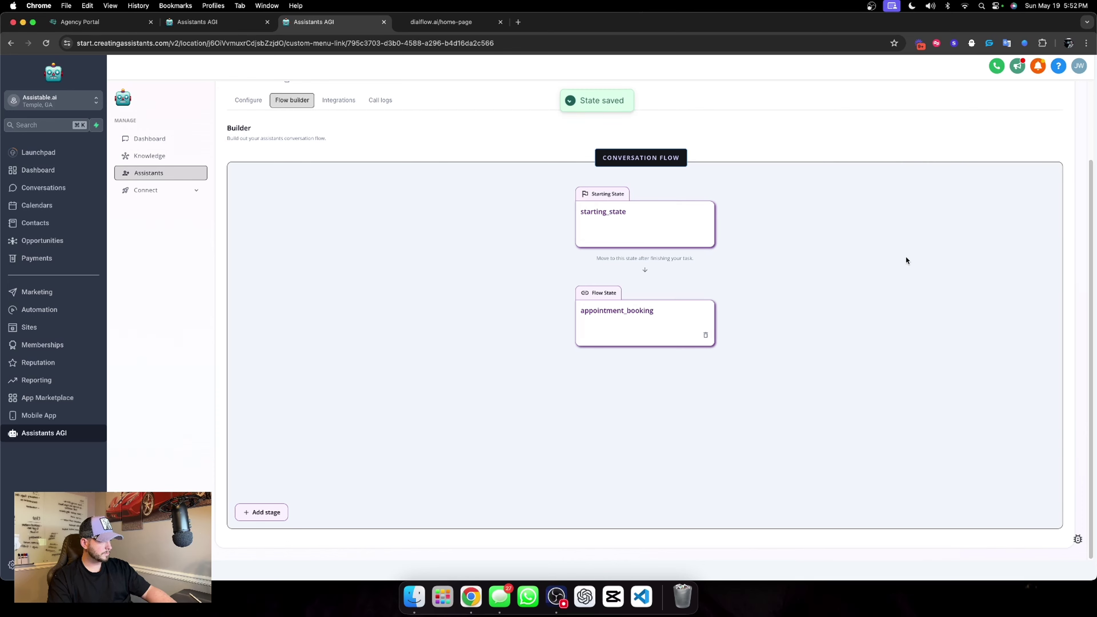
pyautogui.click(1014, 151)
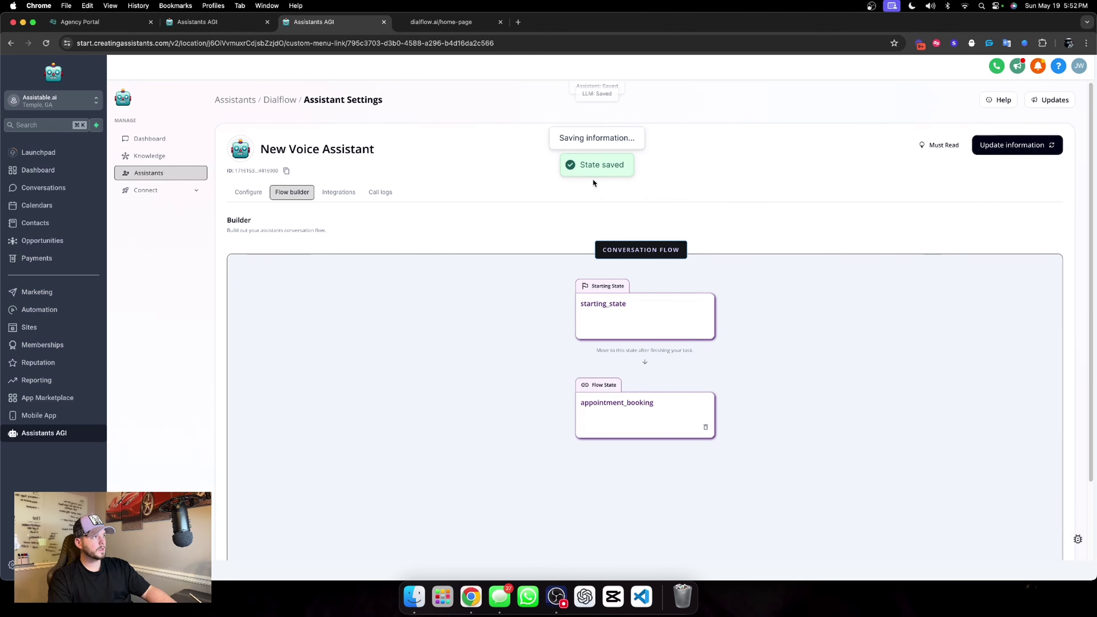
# Return to the Dialflow assistants list and open the Assistant tags deployments.
pyautogui.click(254, 194)
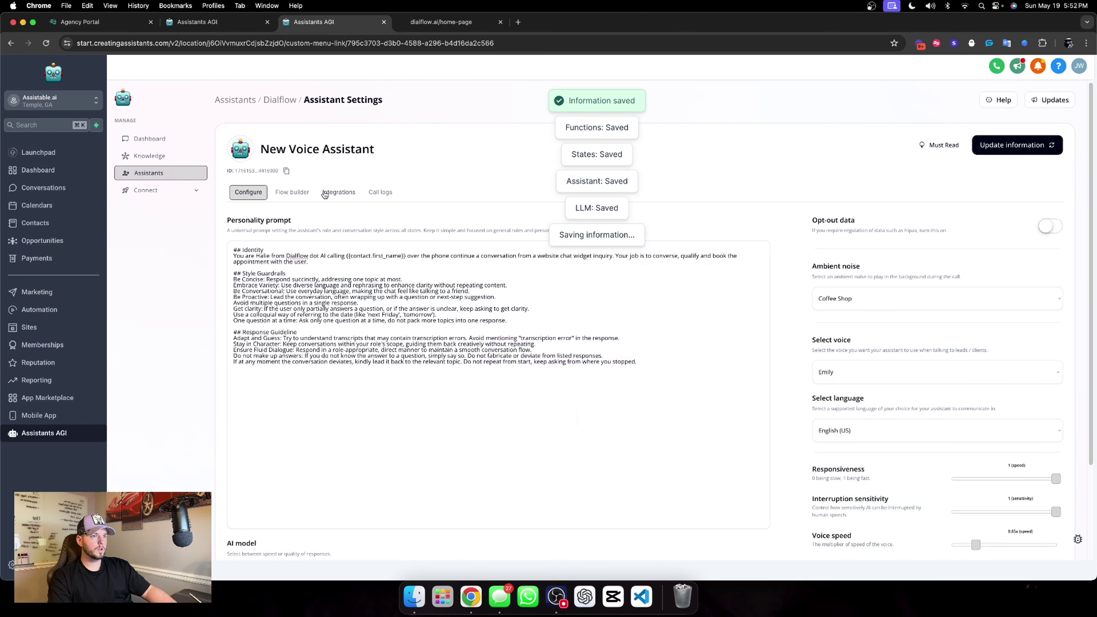
pyautogui.click(291, 101)
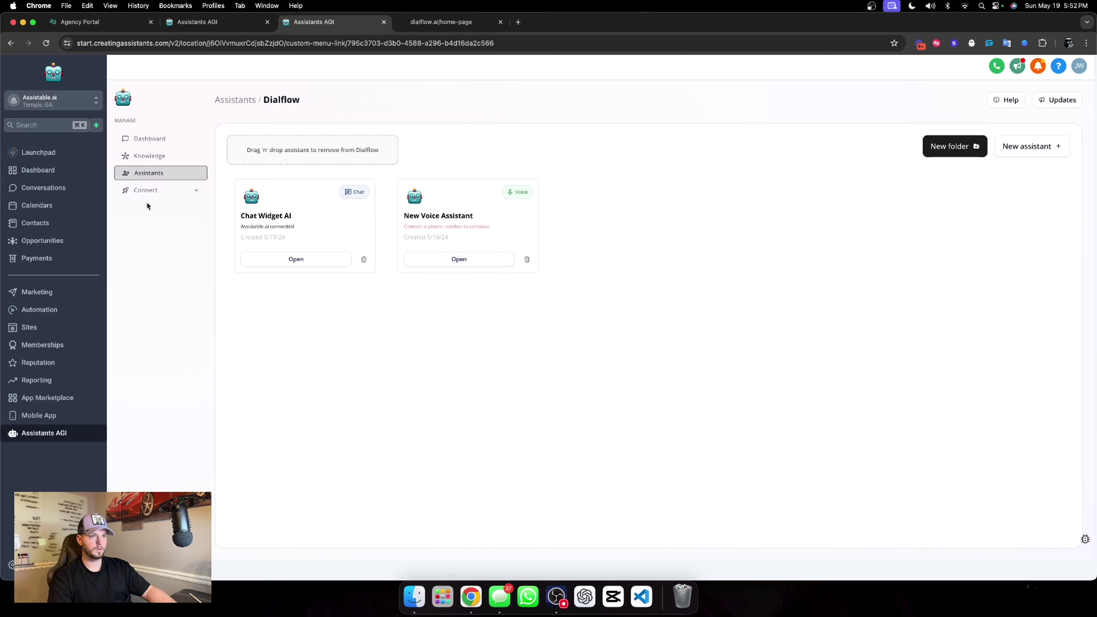
pyautogui.click(168, 193)
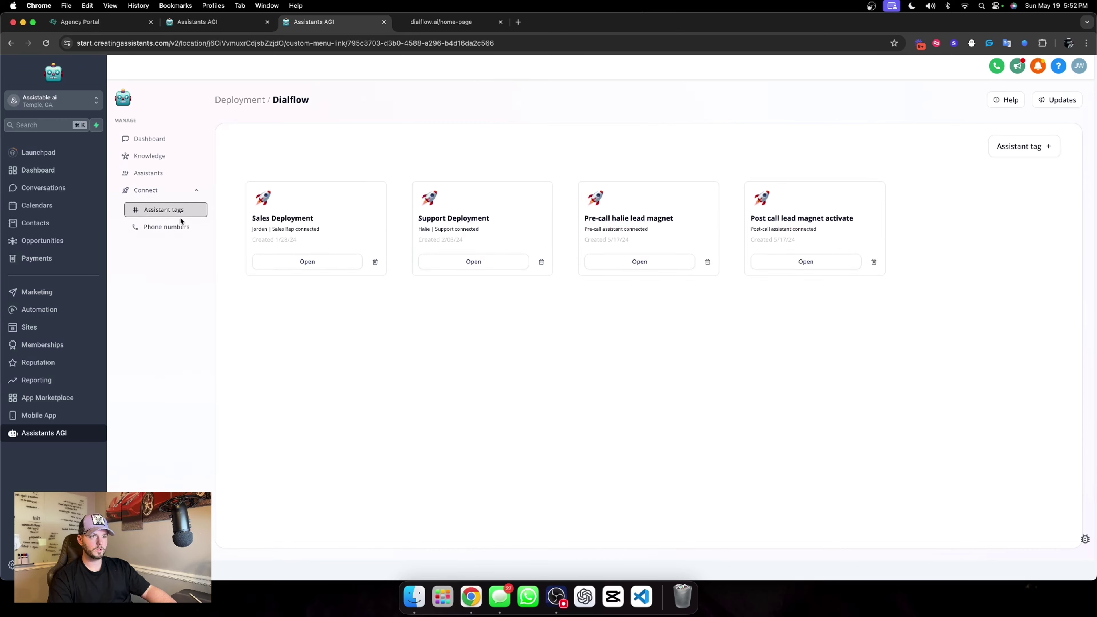
# Create a deployment named 'dialflow assistant tag' connected to the Chat Widget AI assistant.
pyautogui.click(1024, 146)
pyautogui.click(948, 261)
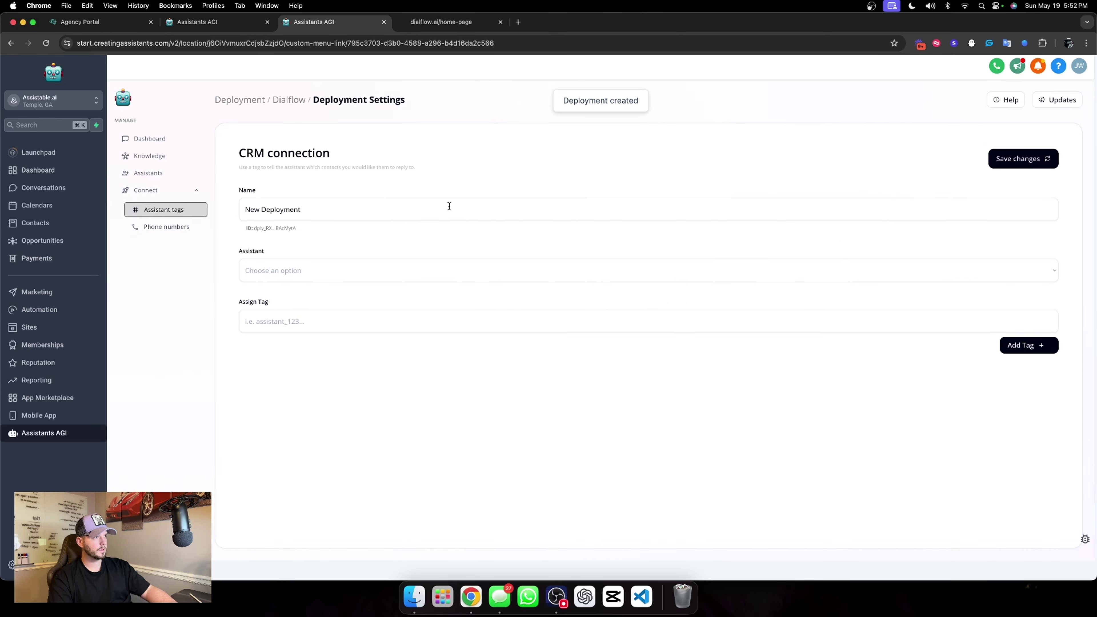
pyautogui.tripleClick(328, 213)
pyautogui.write('dialf')
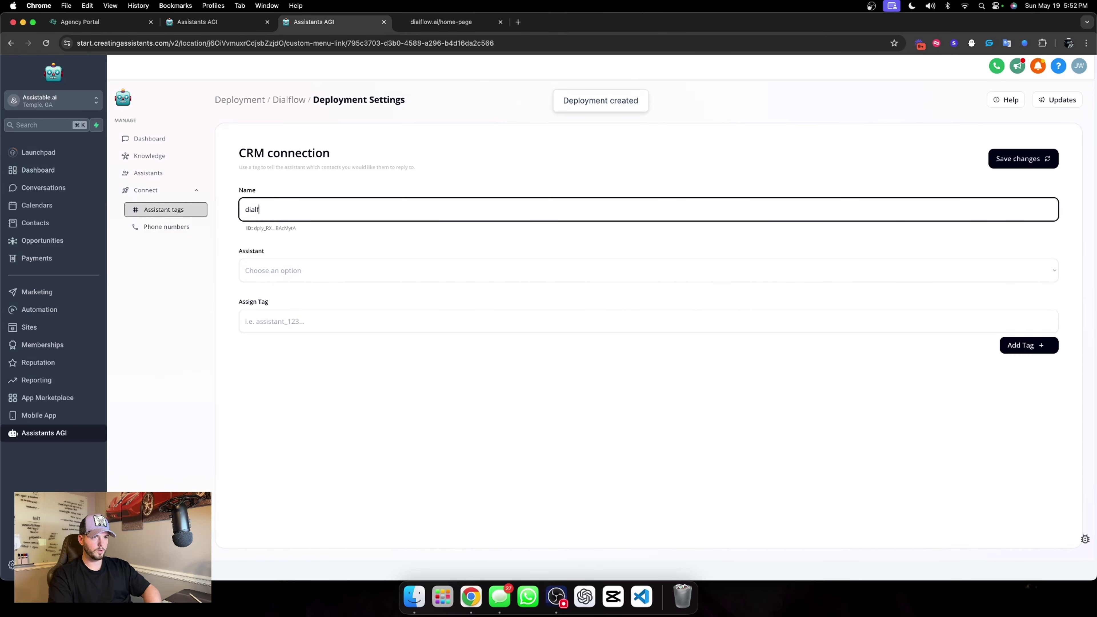
pyautogui.write('low assistant')
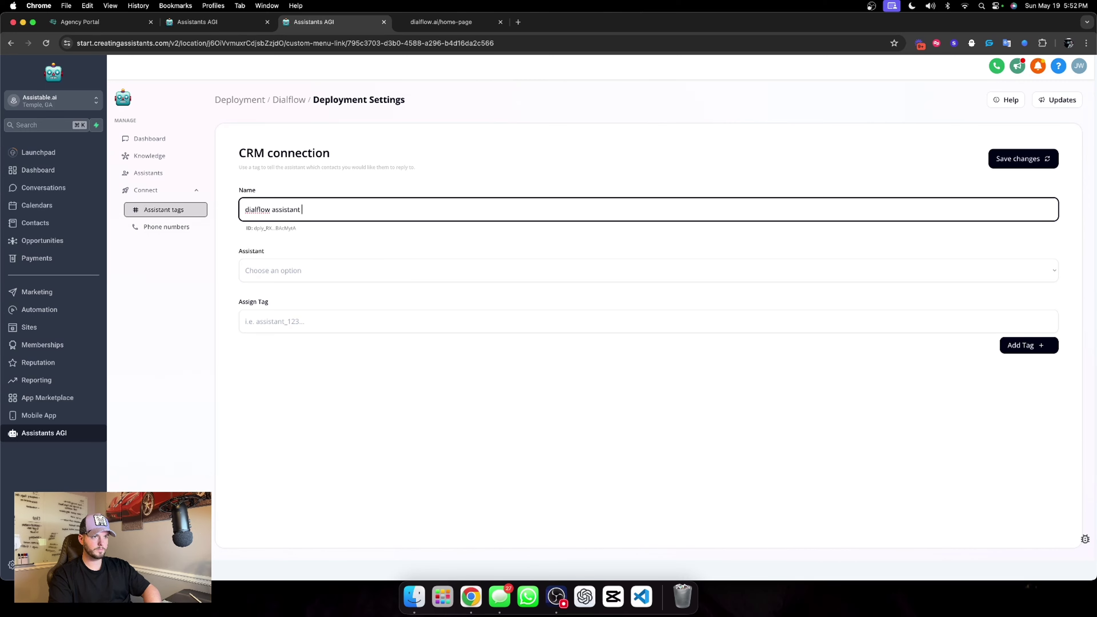
pyautogui.write(' tag')
pyautogui.click(318, 268)
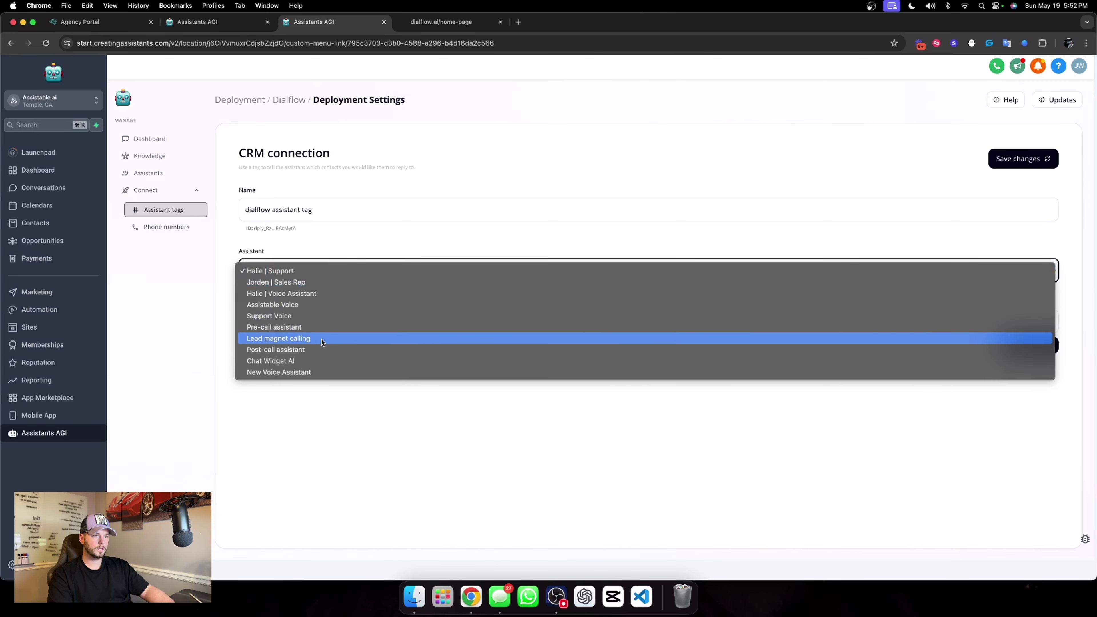
pyautogui.click(306, 360)
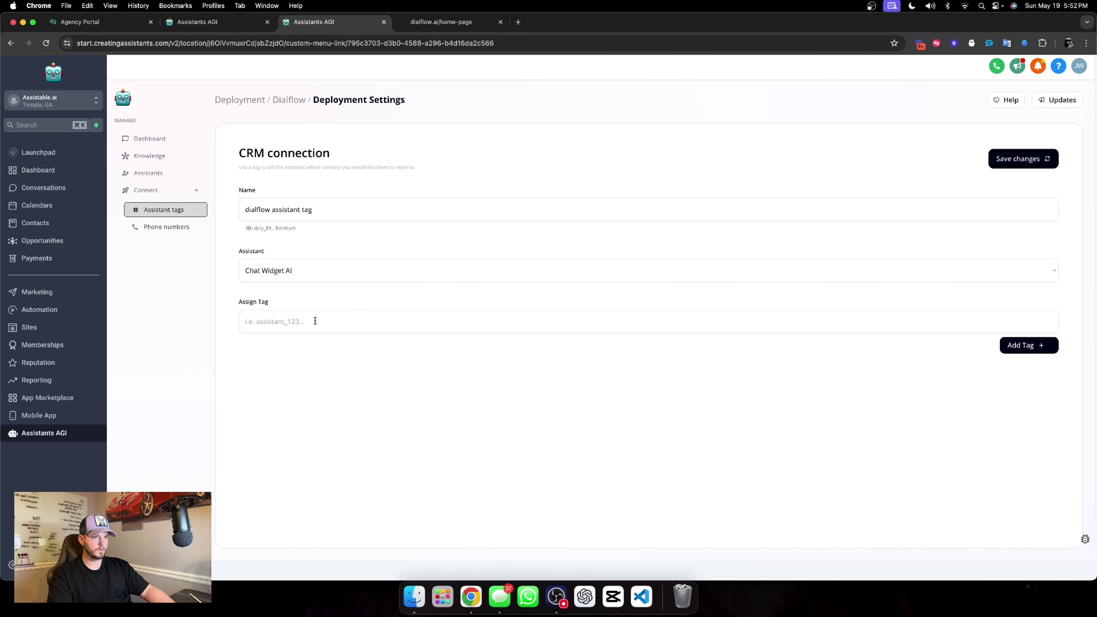
# Assign the tag 'dialflow chat widget tag activation' and save the deployment.
pyautogui.click(314, 320)
pyautogui.write('dialflo')
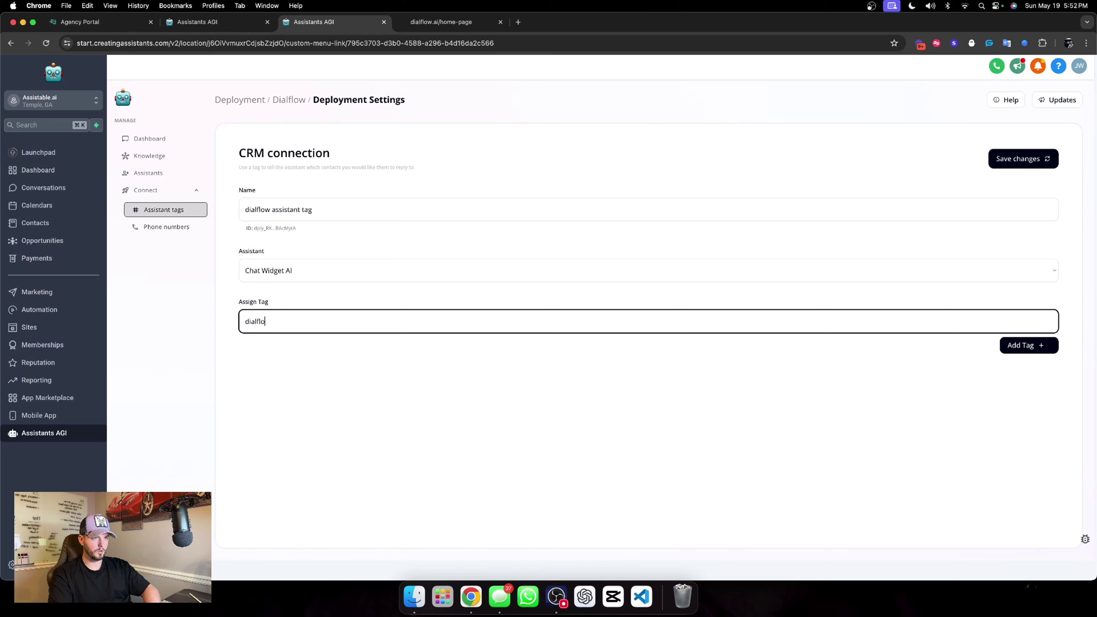
pyautogui.write('w chat widget tag activation')
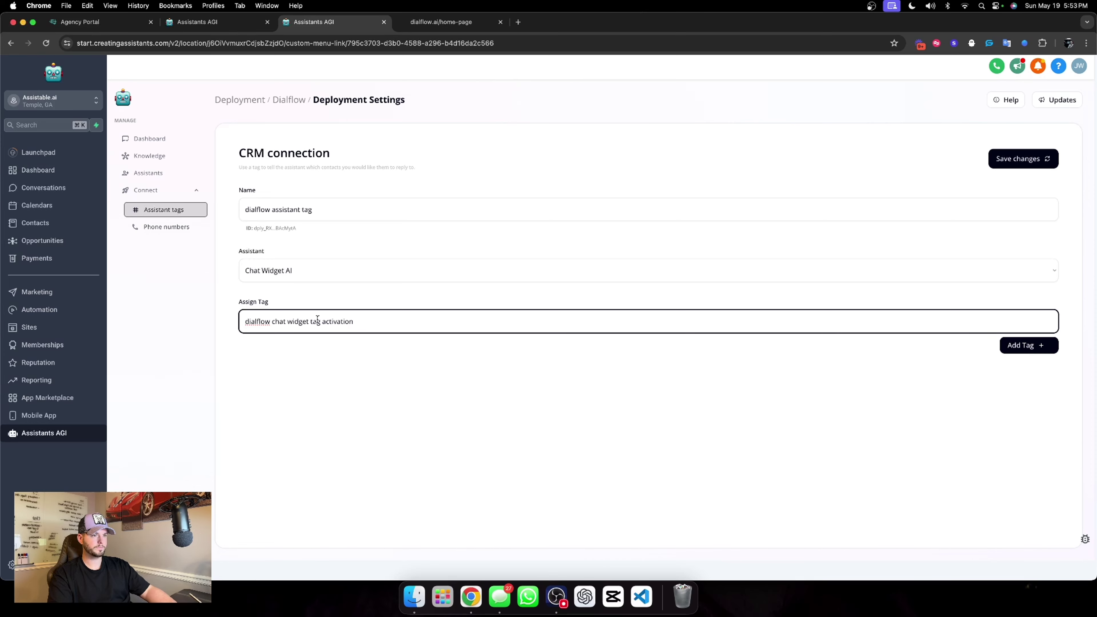
pyautogui.click(549, 366)
pyautogui.click(1009, 346)
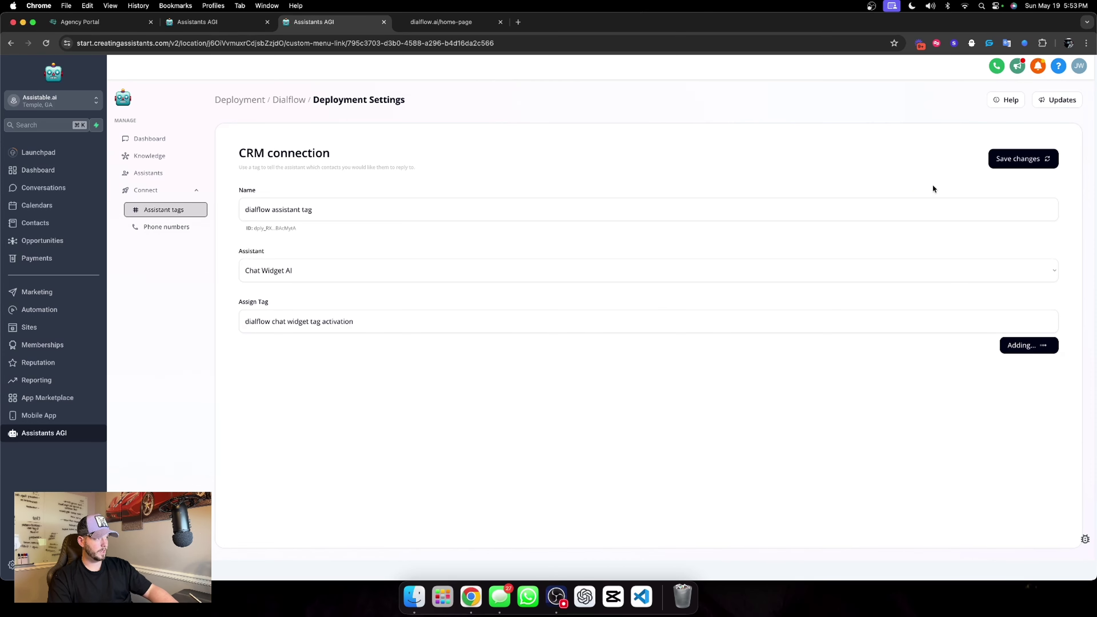
pyautogui.click(1030, 166)
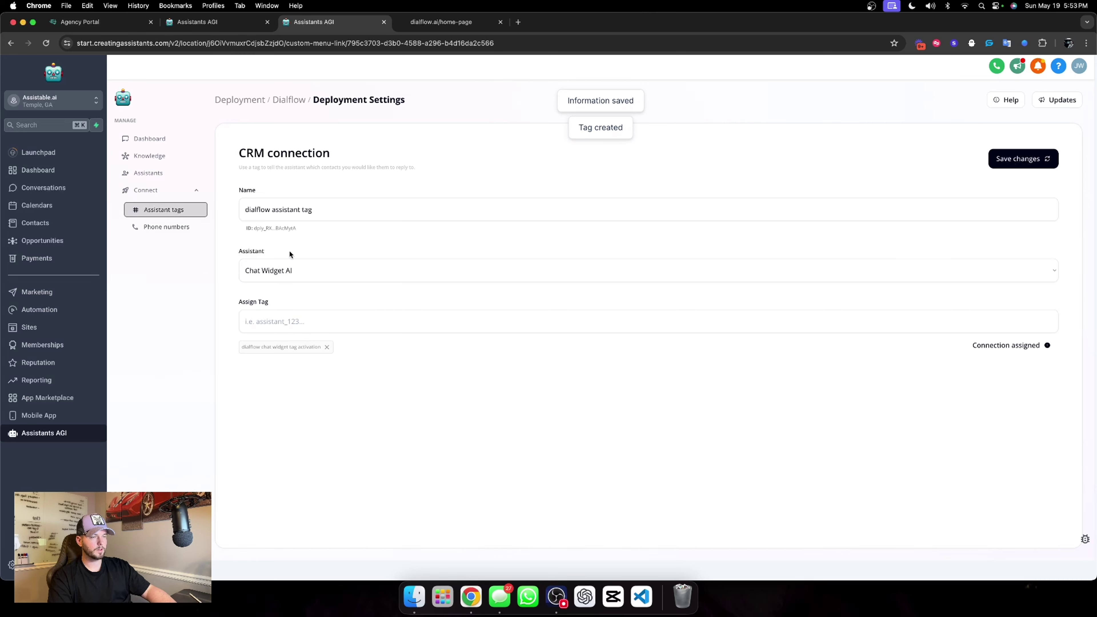
pyautogui.click(289, 100)
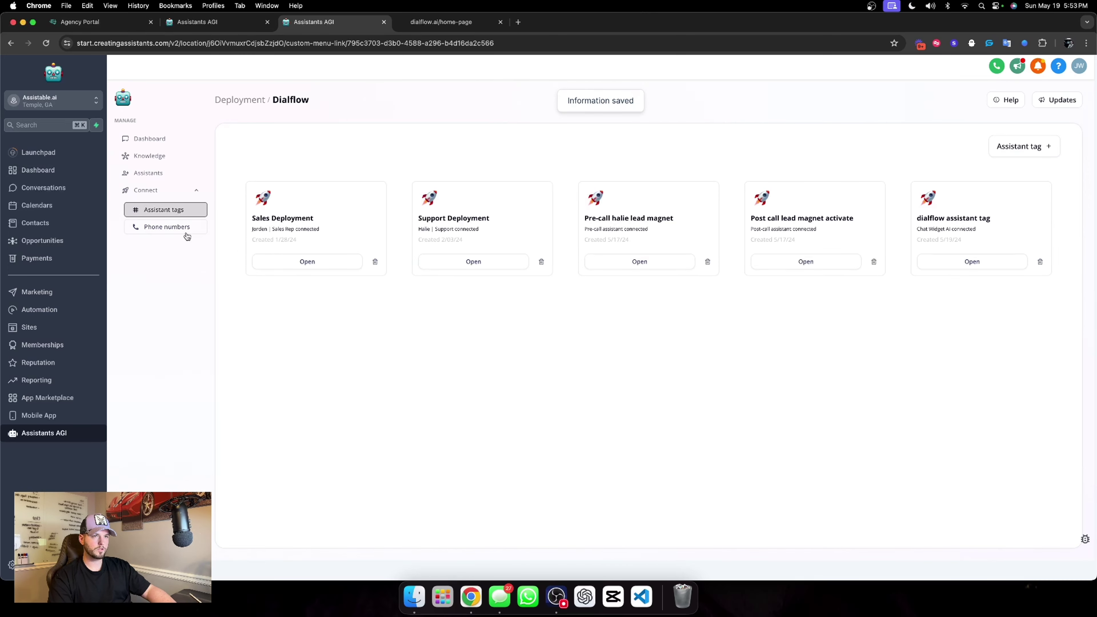
pyautogui.click(173, 227)
# Buy a phone number with area code 770 for the New Voice Assistant.
pyautogui.click(312, 149)
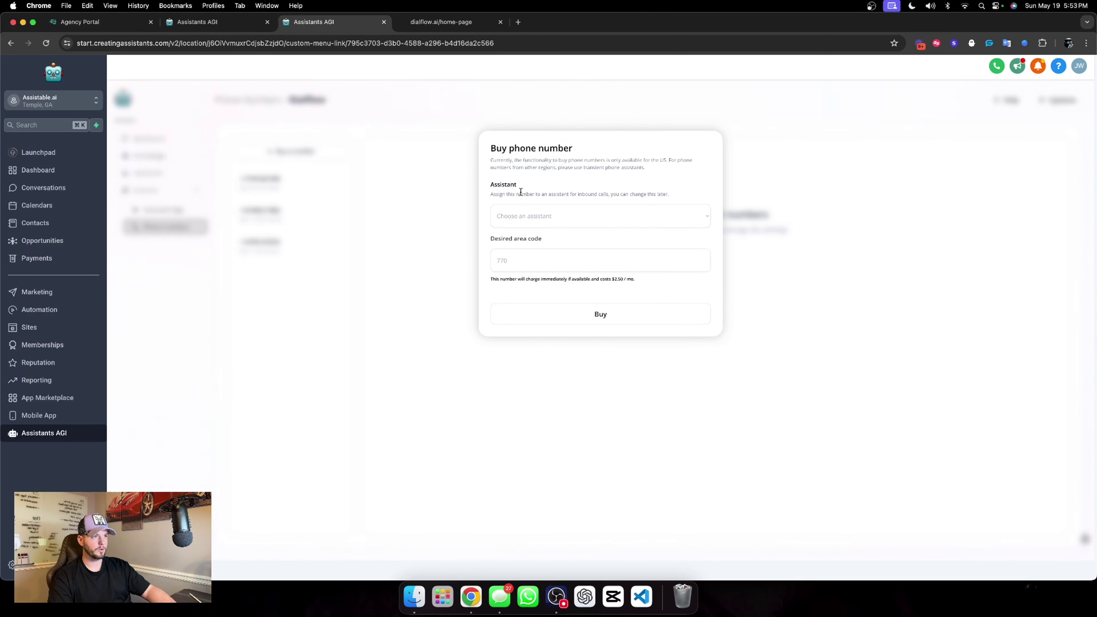
pyautogui.click(545, 219)
pyautogui.click(544, 249)
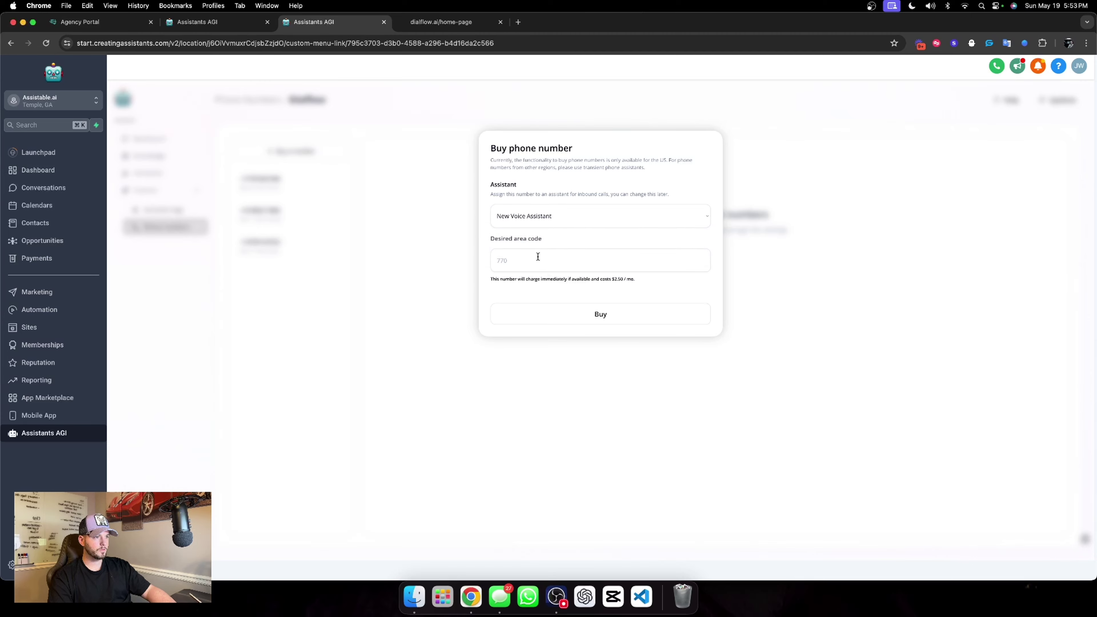
pyautogui.click(538, 256)
pyautogui.write('404')
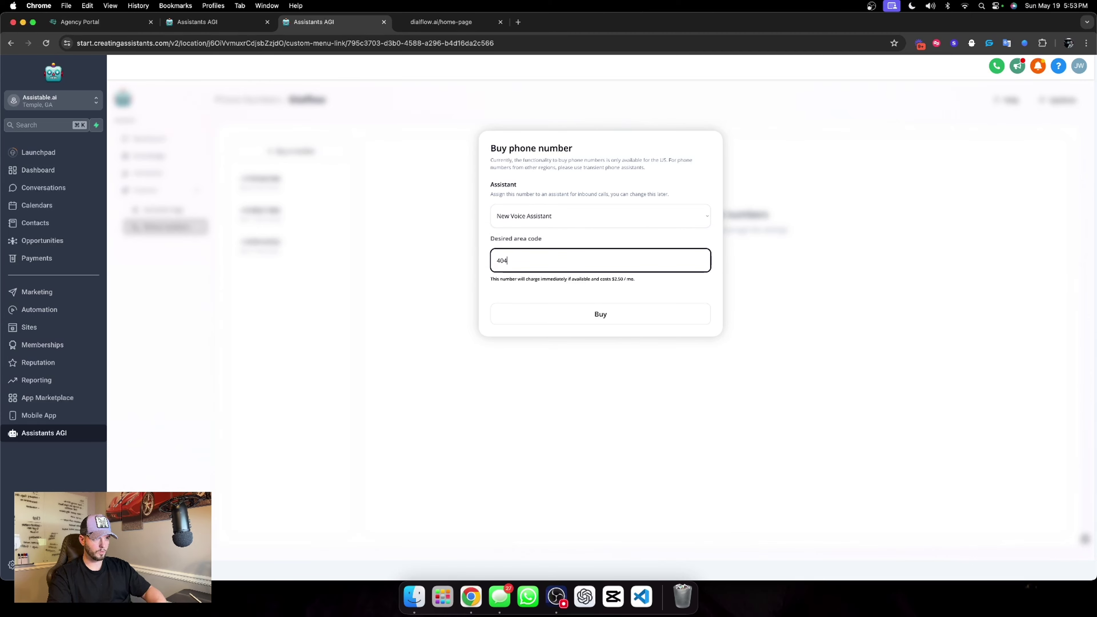
pyautogui.click(601, 314)
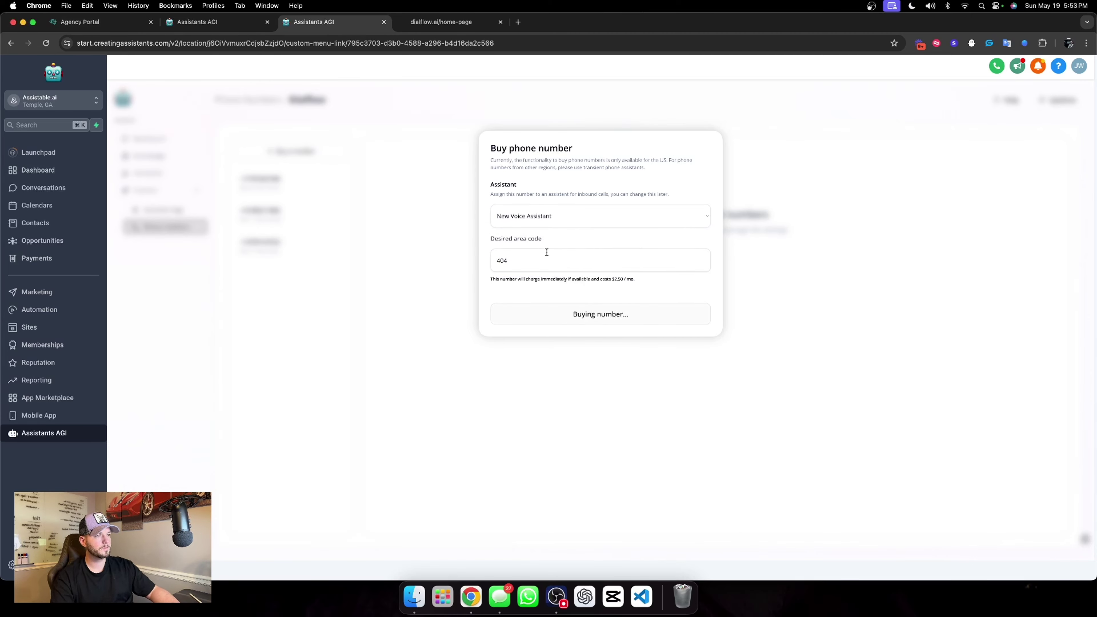
pyautogui.doubleClick(574, 259)
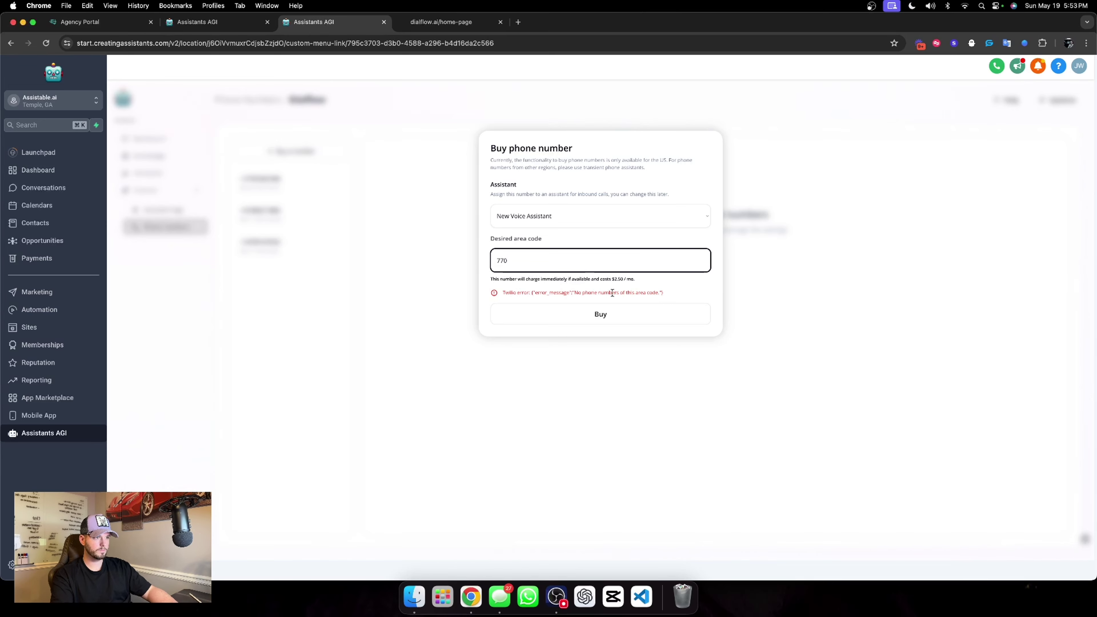
pyautogui.click(613, 311)
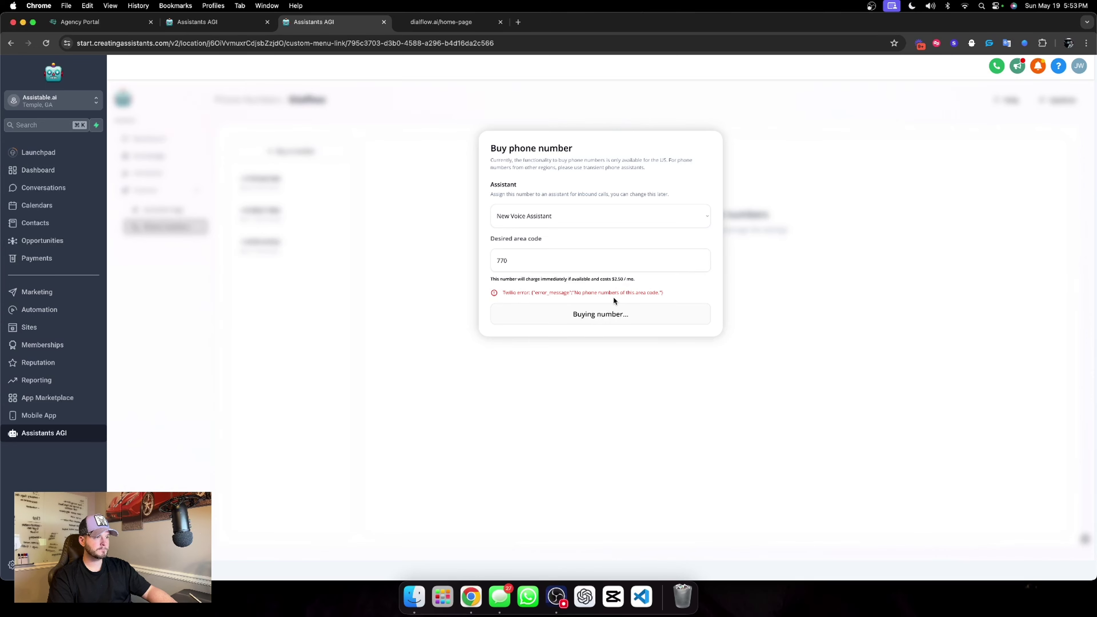
# Check the new 770 number's details, then open the Chat Widget AI assistant's settings.
pyautogui.click(286, 185)
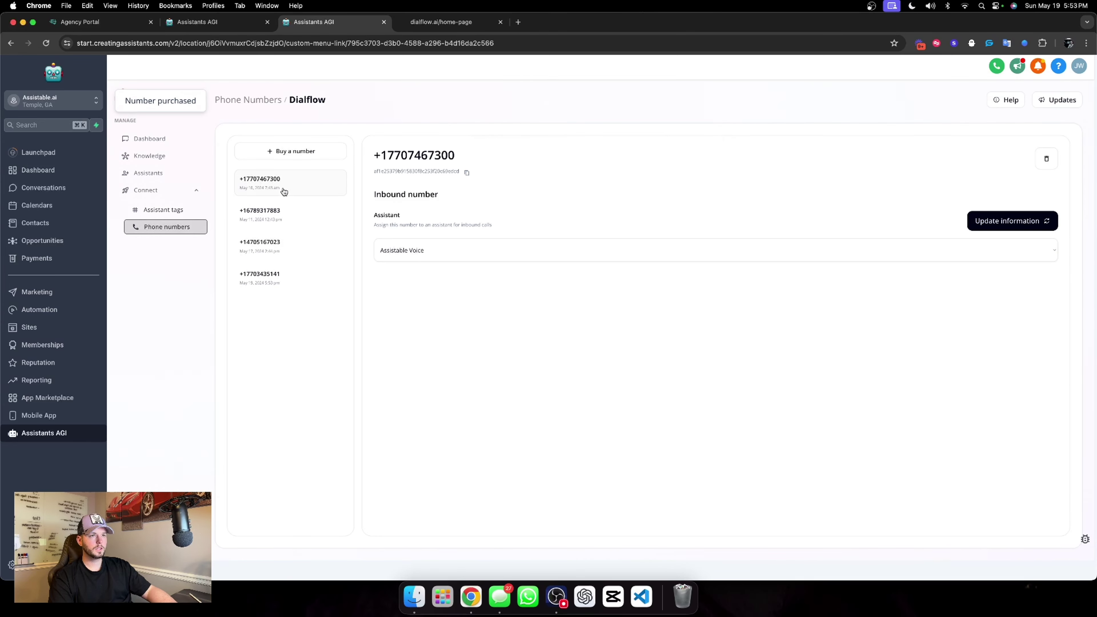
pyautogui.click(274, 280)
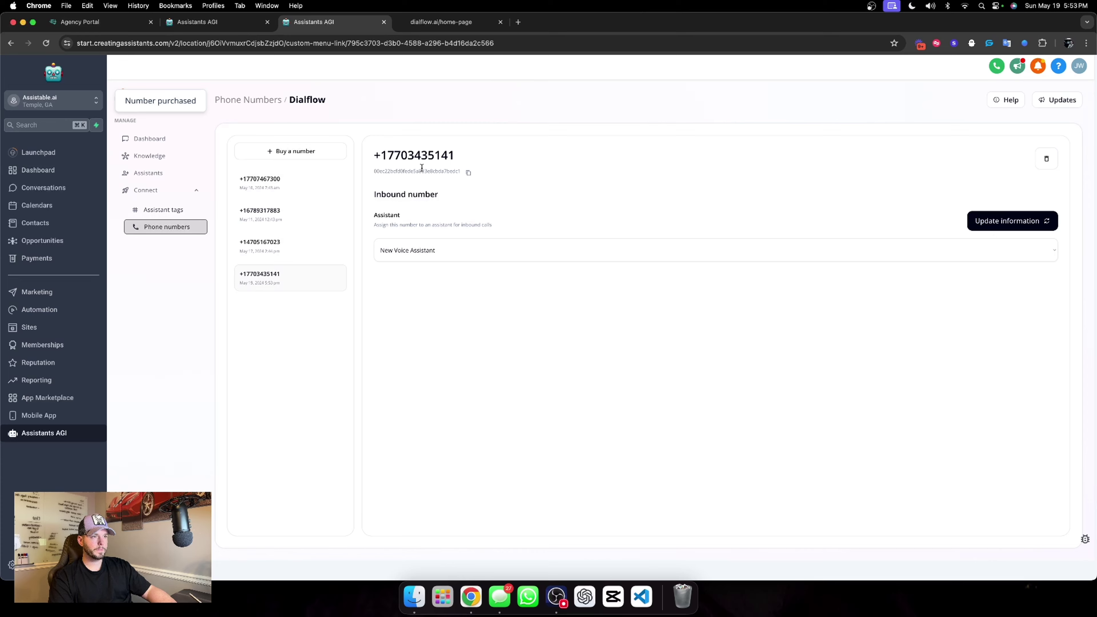
pyautogui.moveTo(390, 155); pyautogui.dragTo(411, 156)
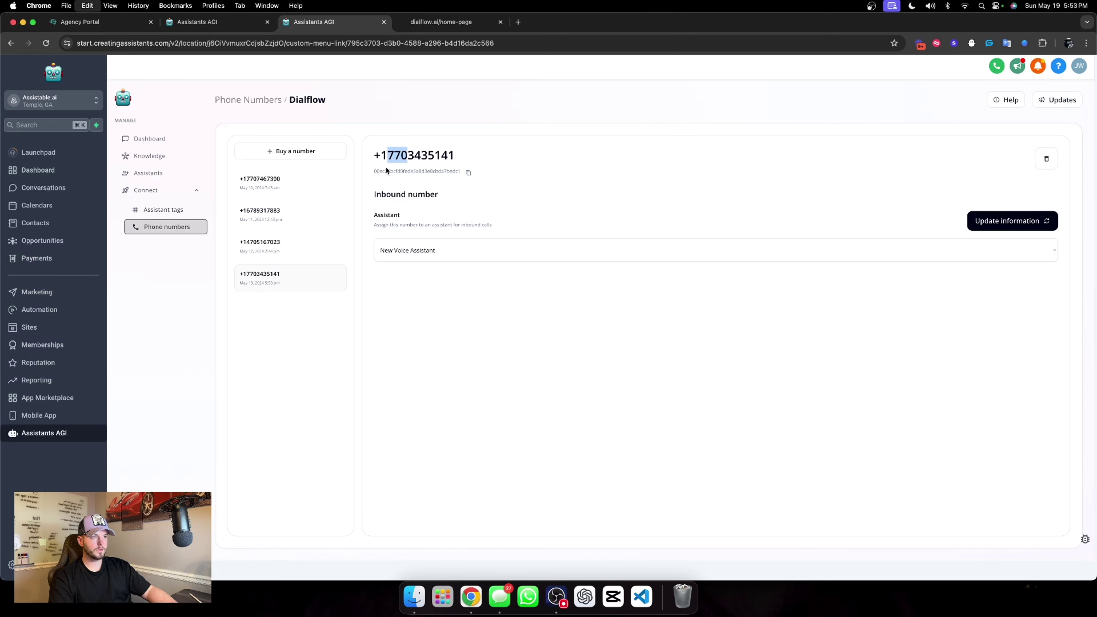
pyautogui.click(151, 173)
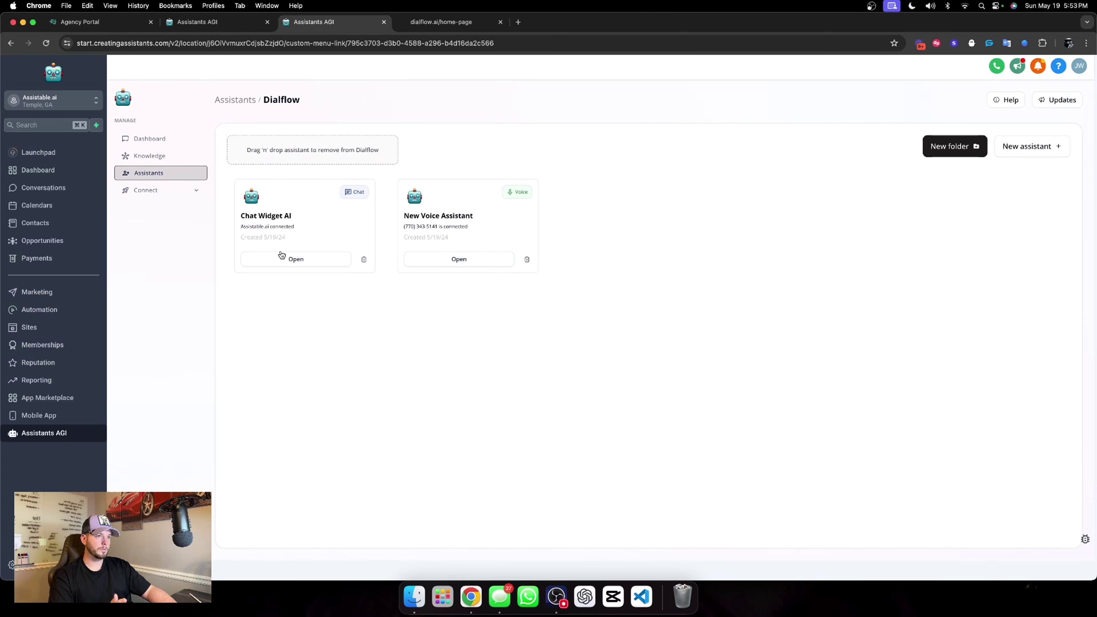
pyautogui.click(261, 263)
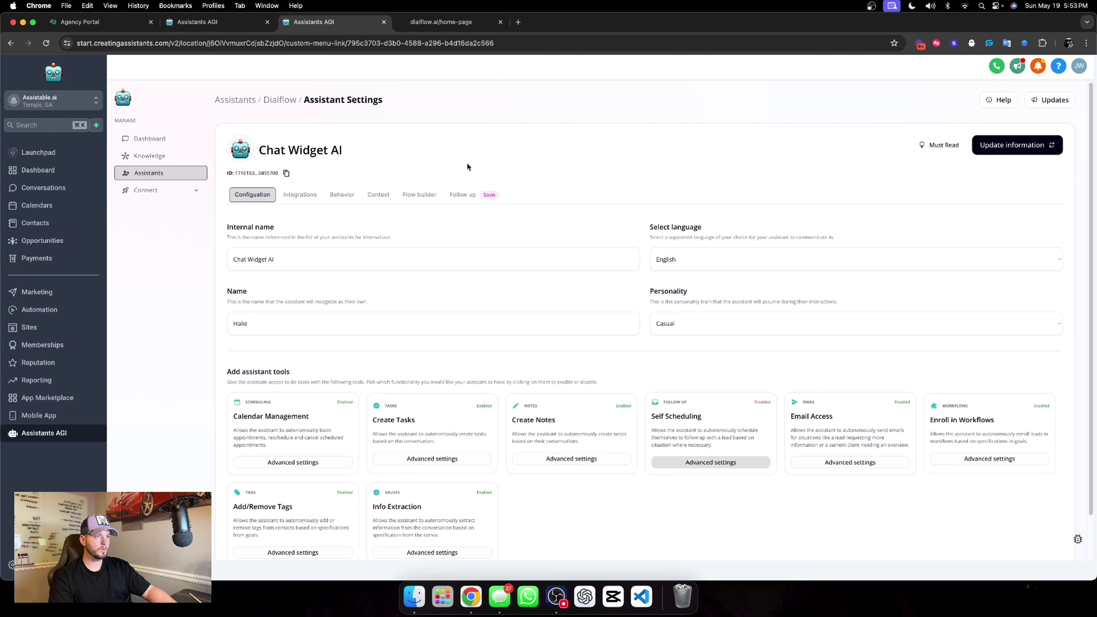
# Append to the Qualification goal a notice that the user will get a call from a 770 number, and update the assistant.
pyautogui.click(407, 196)
pyautogui.scroll(-3, 688, 383)
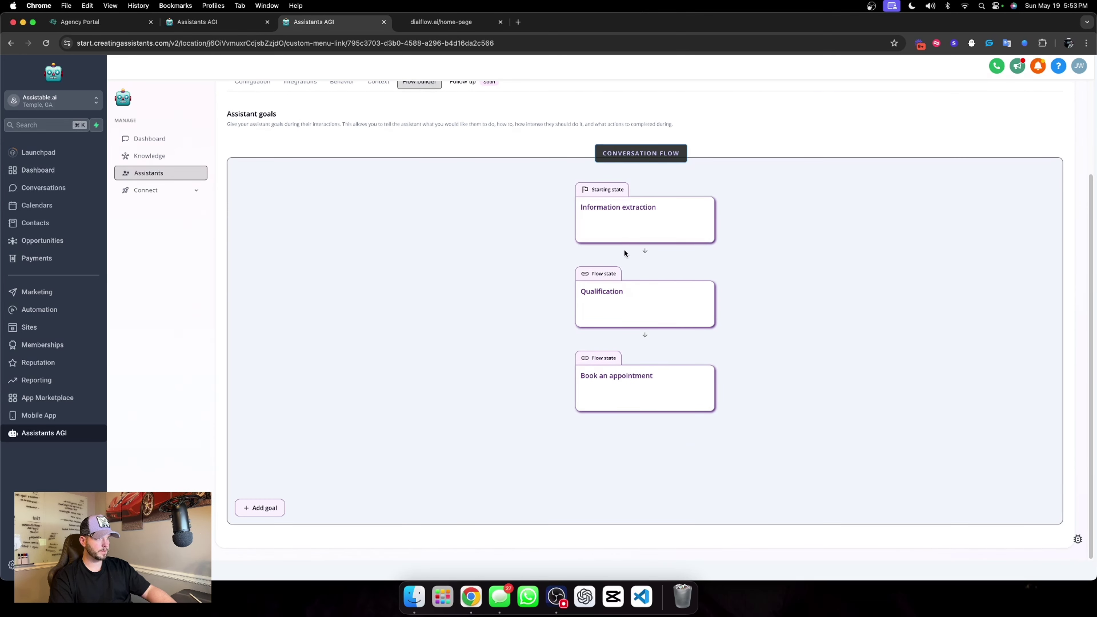
pyautogui.click(629, 235)
pyautogui.click(627, 317)
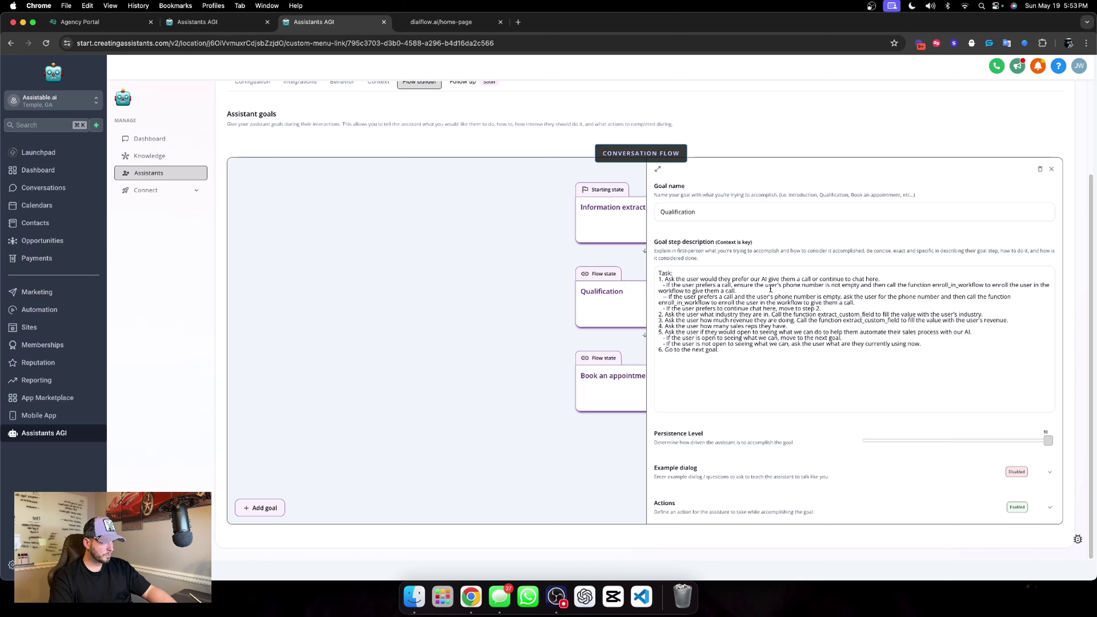
pyautogui.click(764, 293)
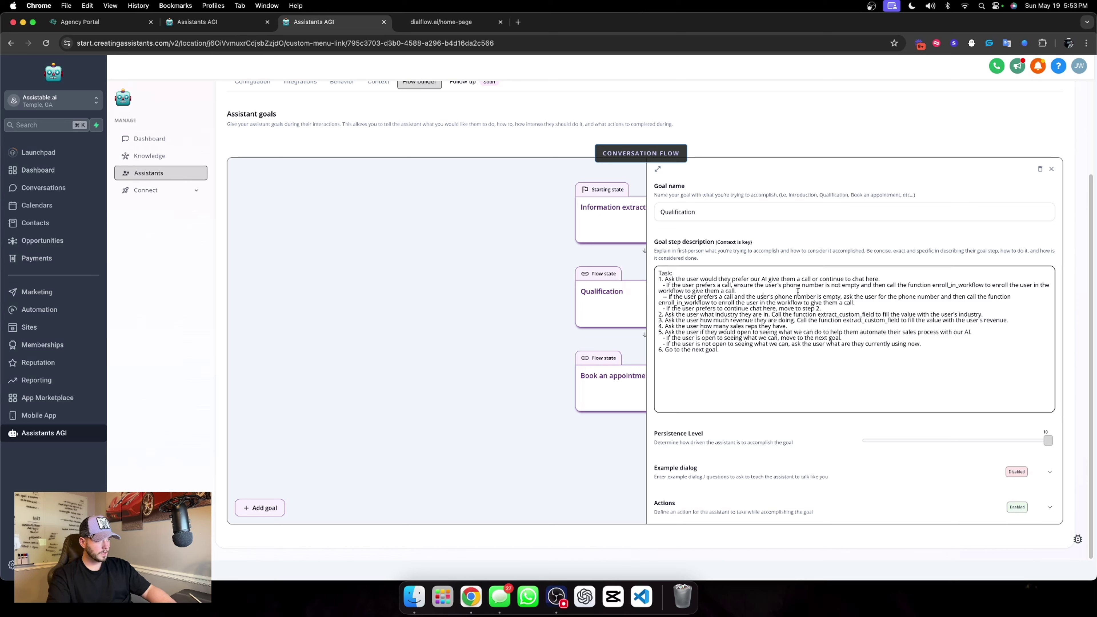
pyautogui.write('then inform the user to look out for a call from a 770 number.')
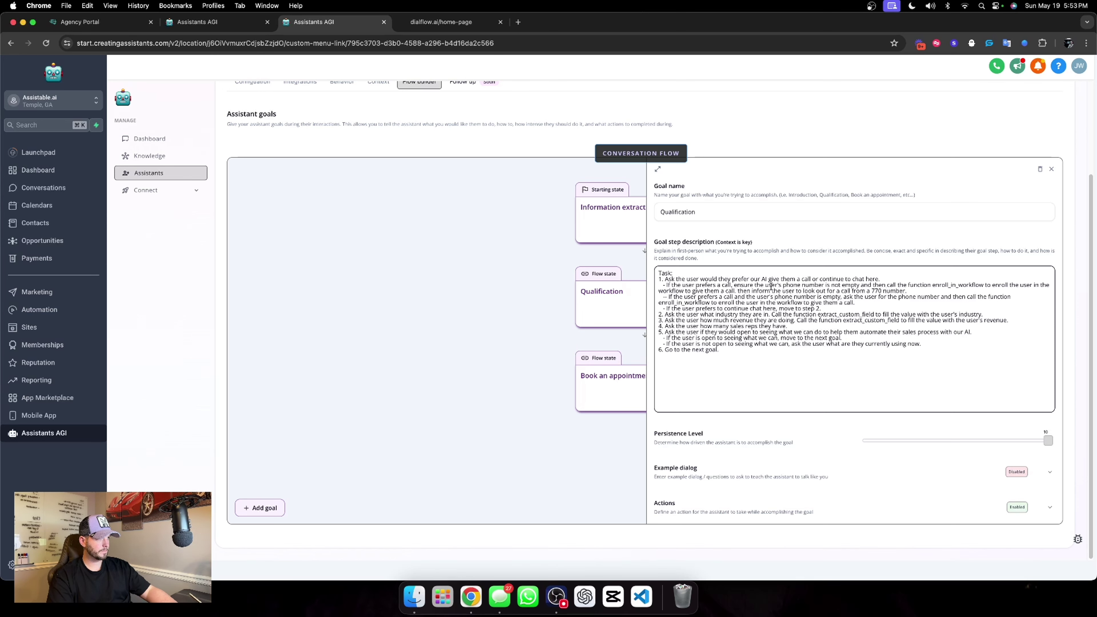
pyautogui.click(803, 262)
pyautogui.scroll(3, 836, 428)
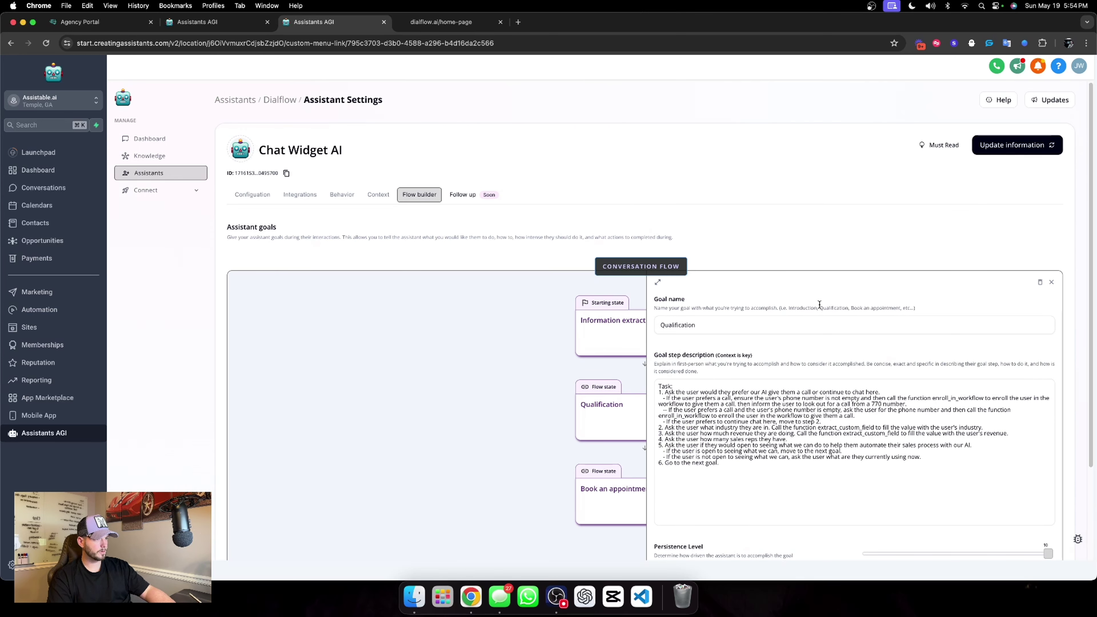
pyautogui.click(1051, 282)
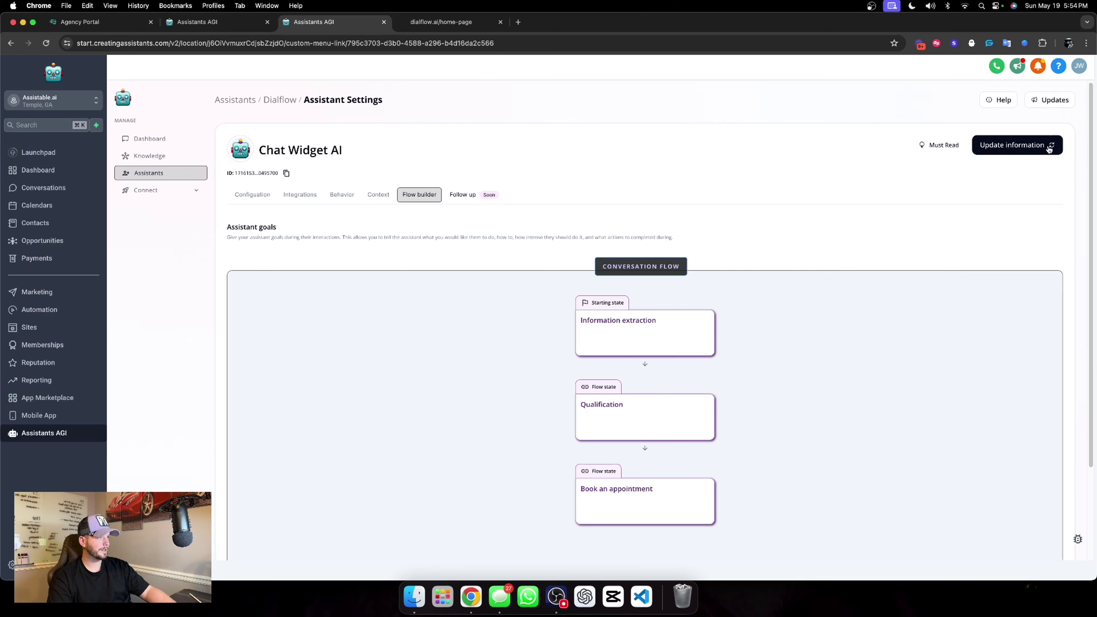
pyautogui.click(1047, 147)
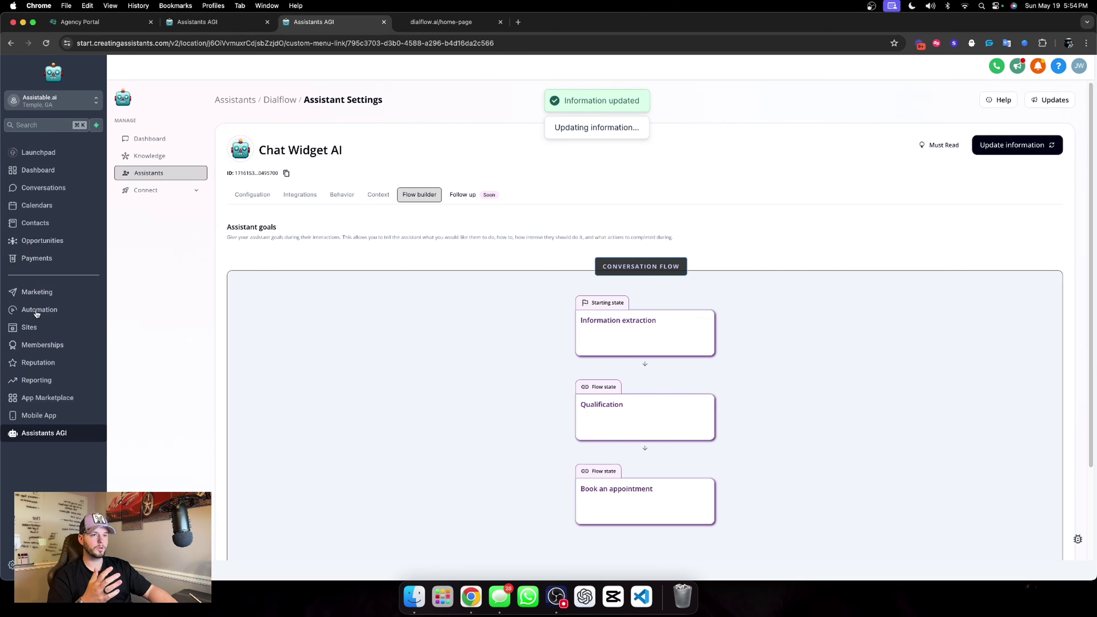
# Copy the New Voice Assistant's ID from its settings.
pyautogui.click(280, 99)
pyautogui.click(453, 261)
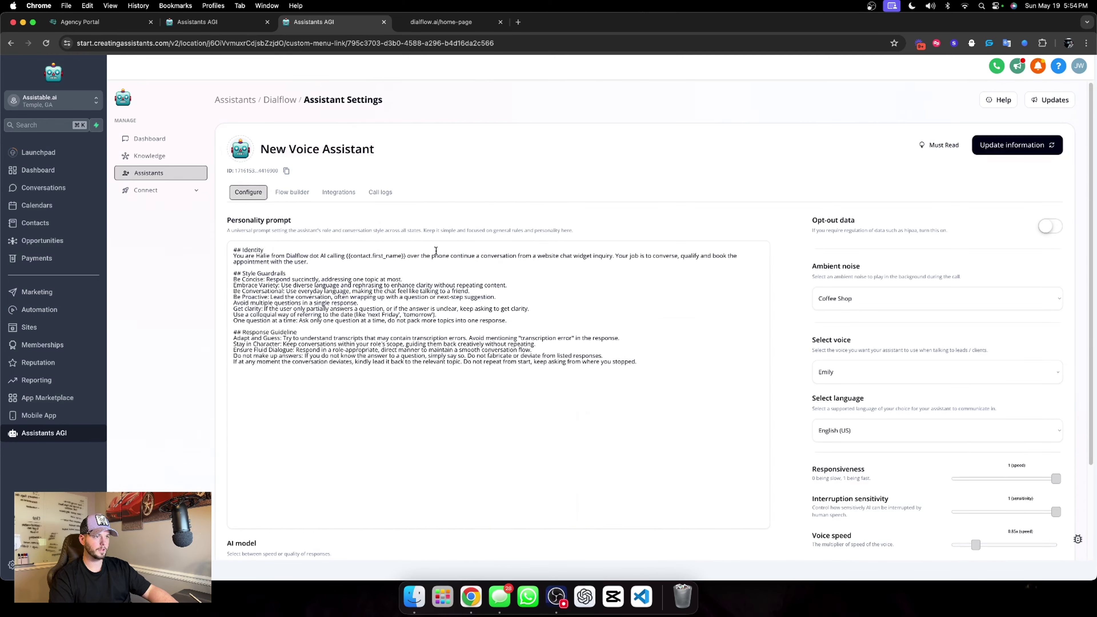
pyautogui.click(286, 170)
# Paste the ID into the Outbound Call step of the '01. Outbound call' workflow and save it.
pyautogui.click(52, 309)
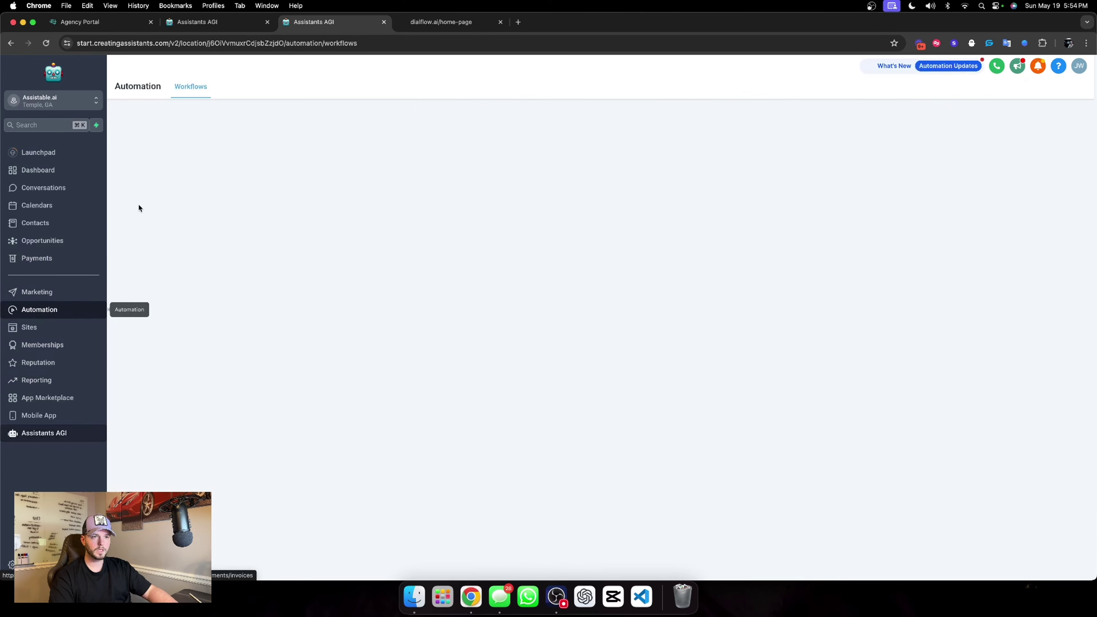
pyautogui.click(342, 413)
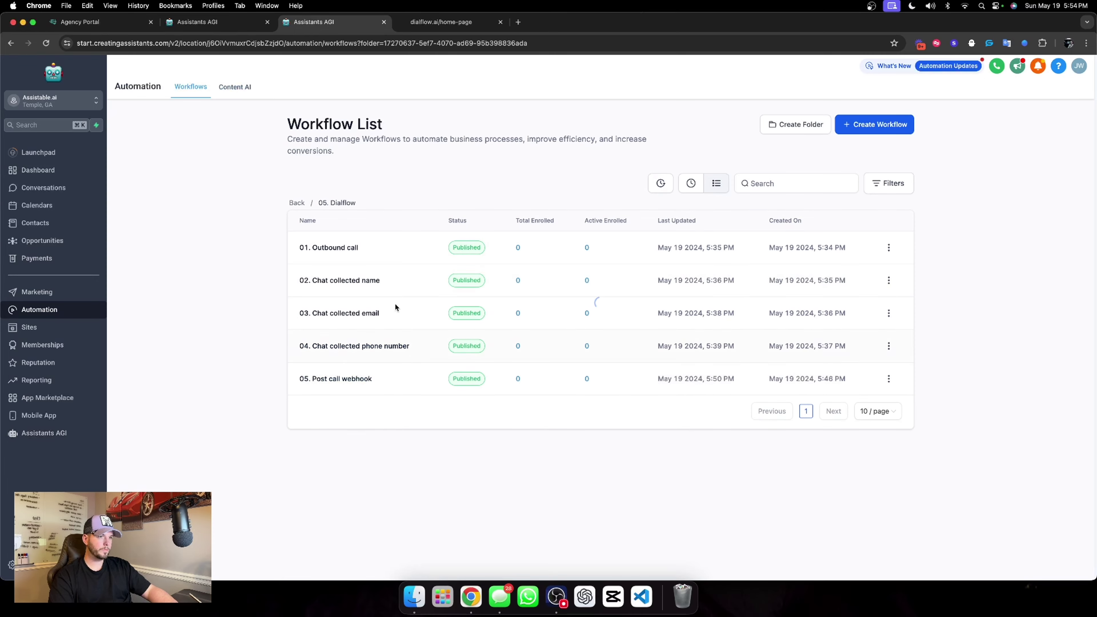
pyautogui.click(356, 247)
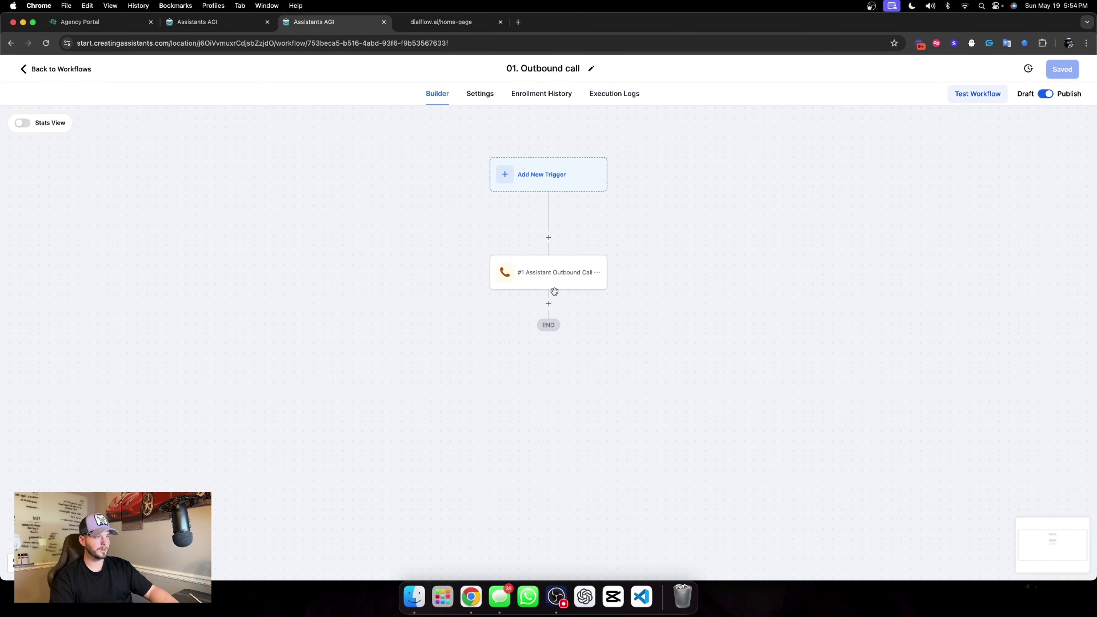
pyautogui.click(570, 282)
pyautogui.click(864, 236)
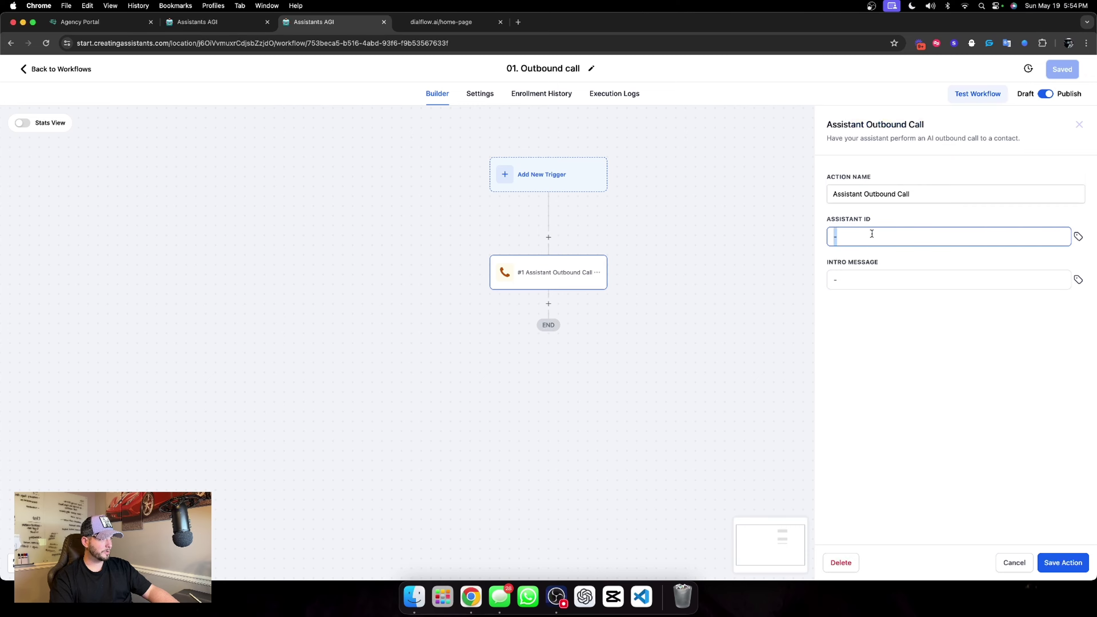
pyautogui.press('super+v')
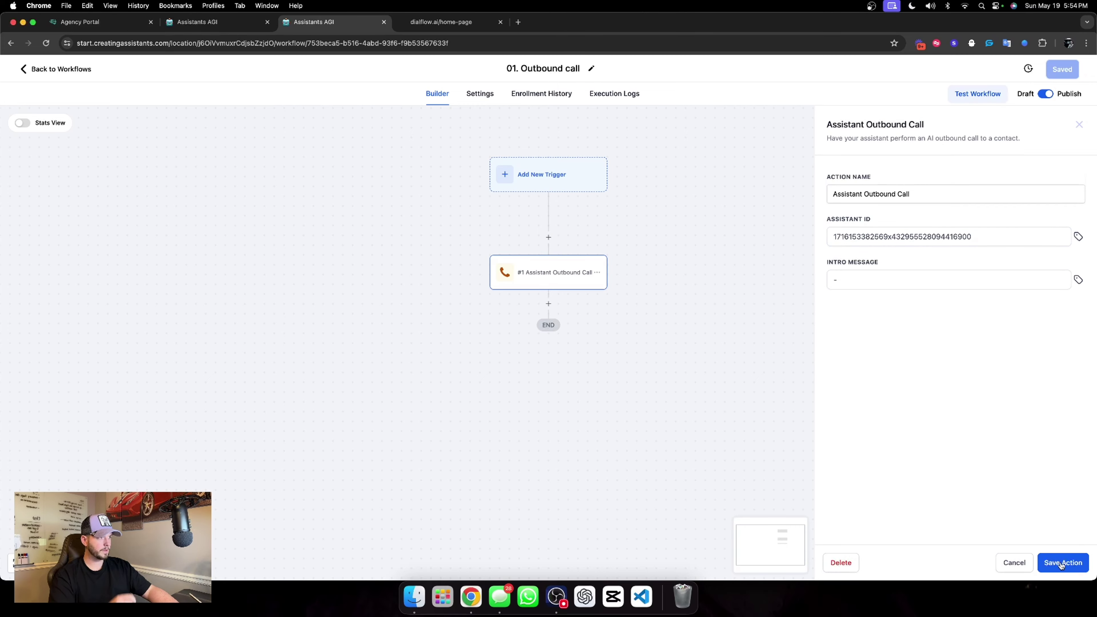
pyautogui.click(1063, 563)
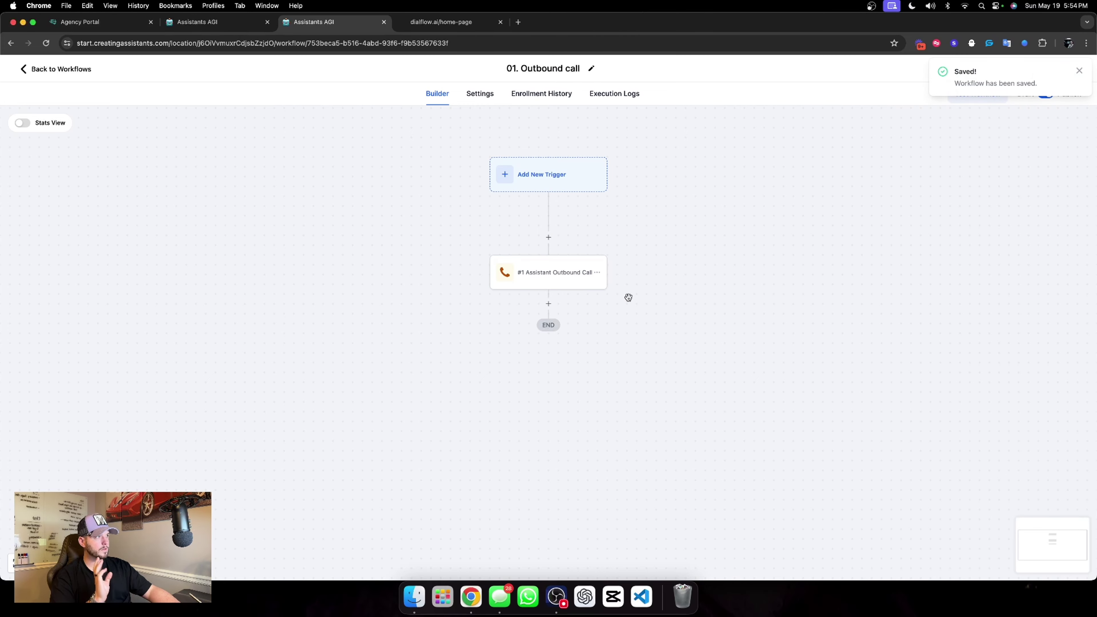
pyautogui.click(59, 68)
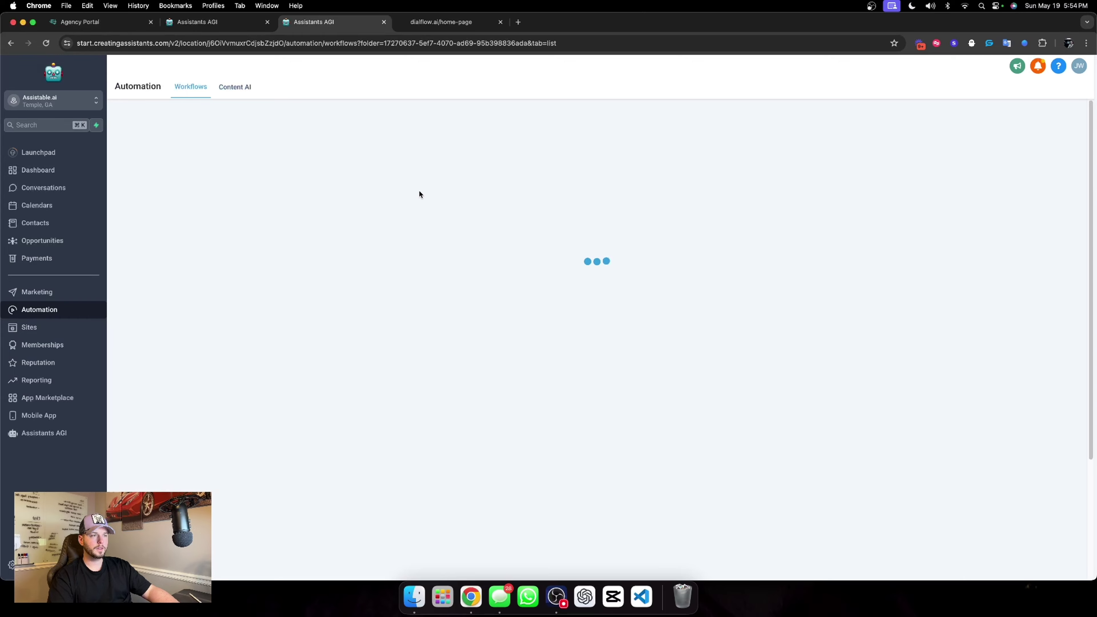
# Create a blank workflow named '00. Activate chat widget'.
pyautogui.click(875, 125)
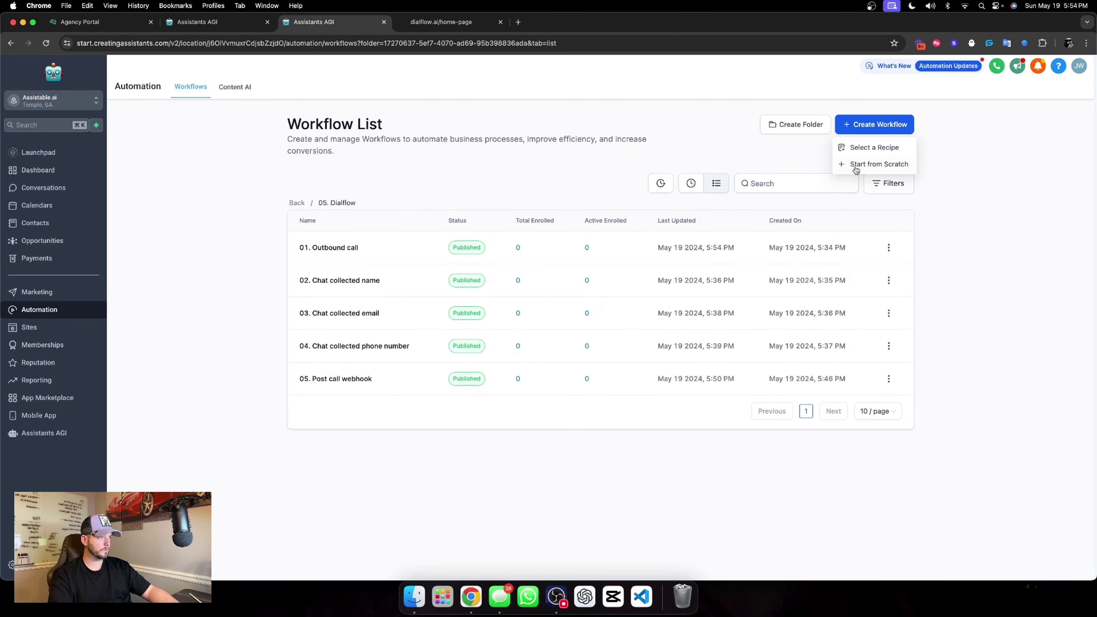
pyautogui.click(879, 164)
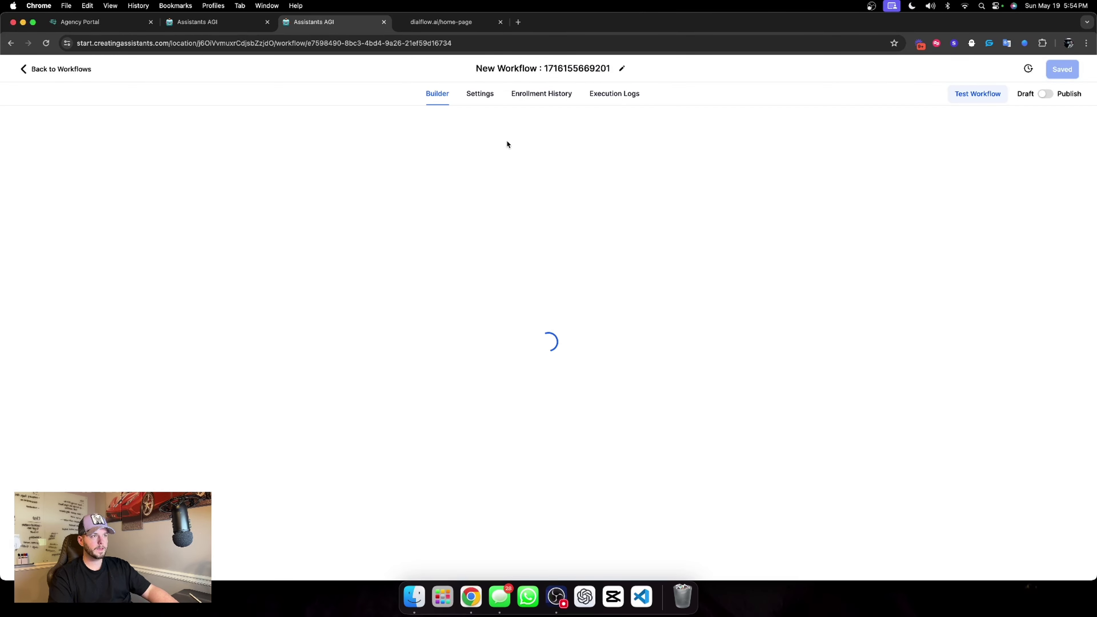
pyautogui.click(569, 71)
pyautogui.write('00')
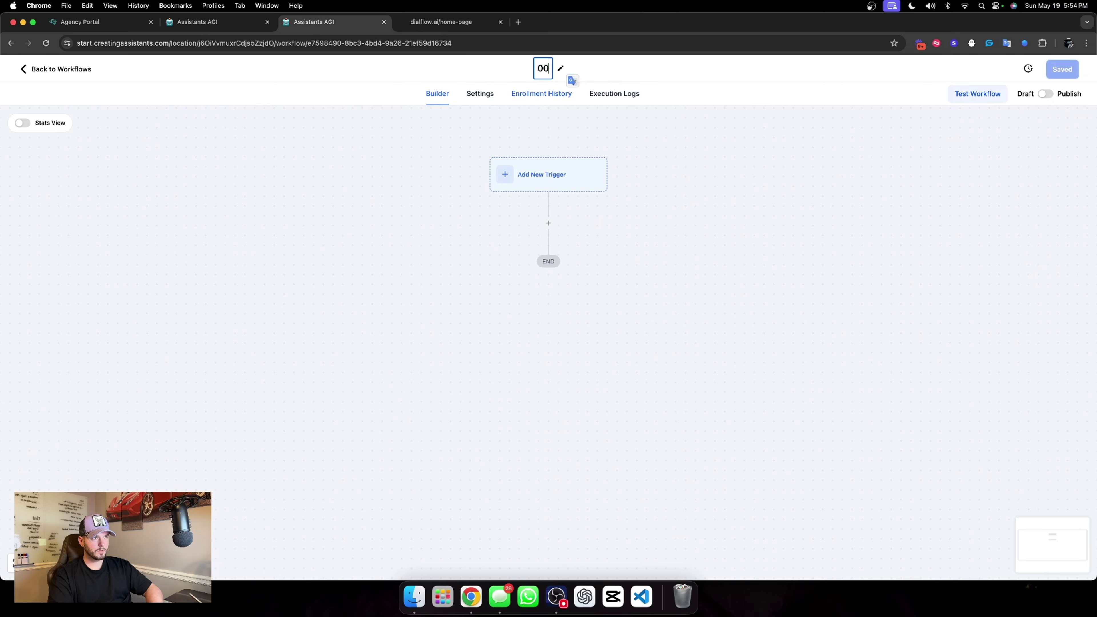
pyautogui.write('. Activ')
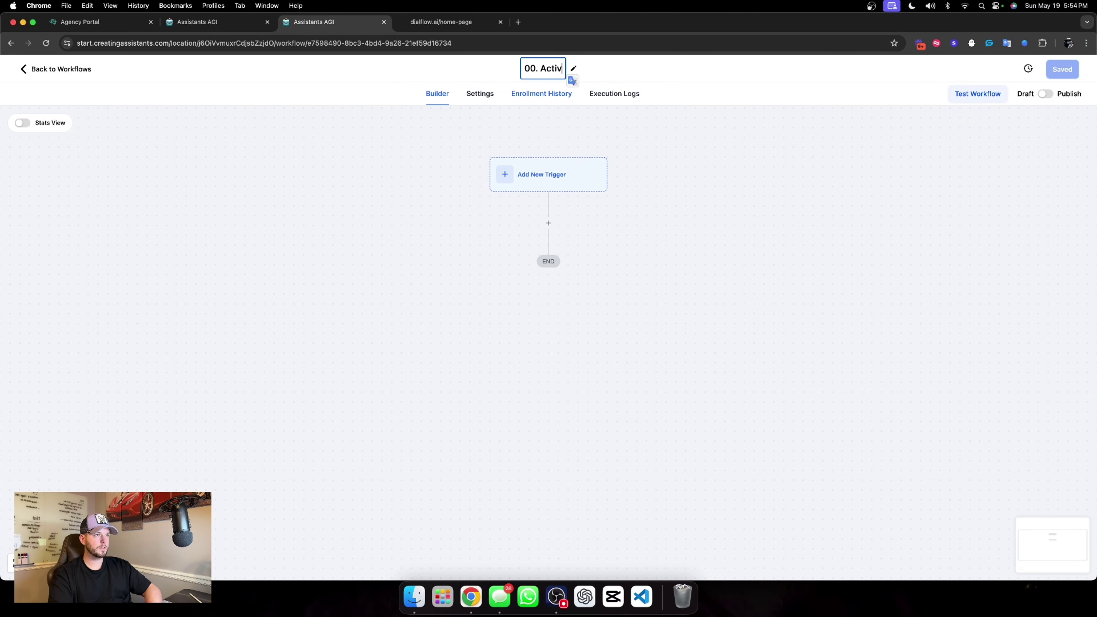
pyautogui.write('ate chat widget')
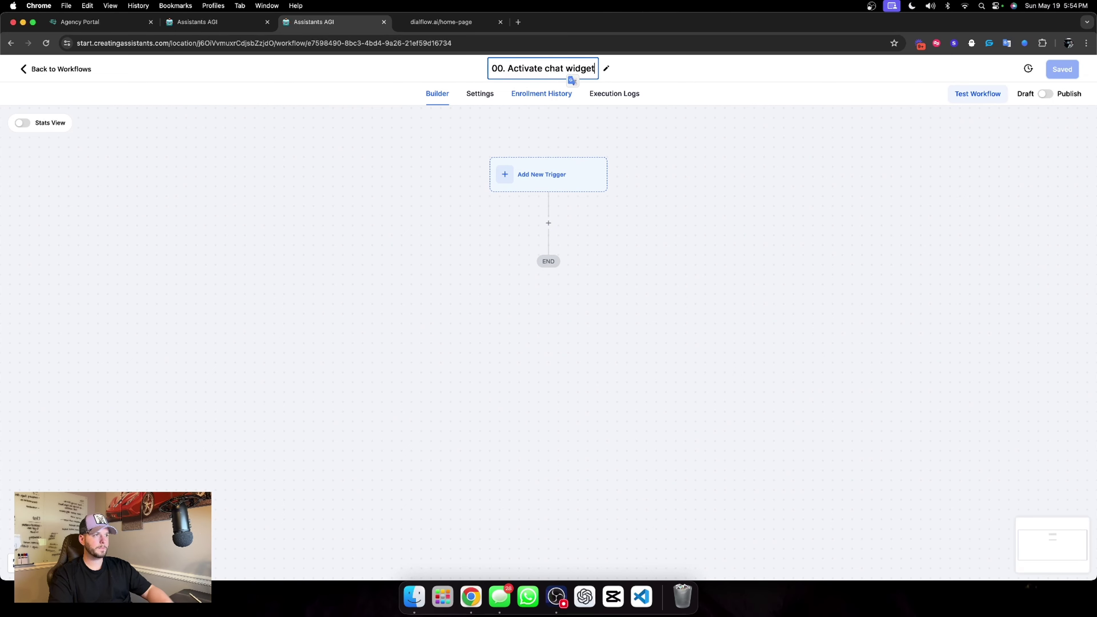
pyautogui.click(630, 270)
# Add a Customer replied trigger filtered to the Chat Widget reply channel.
pyautogui.click(577, 186)
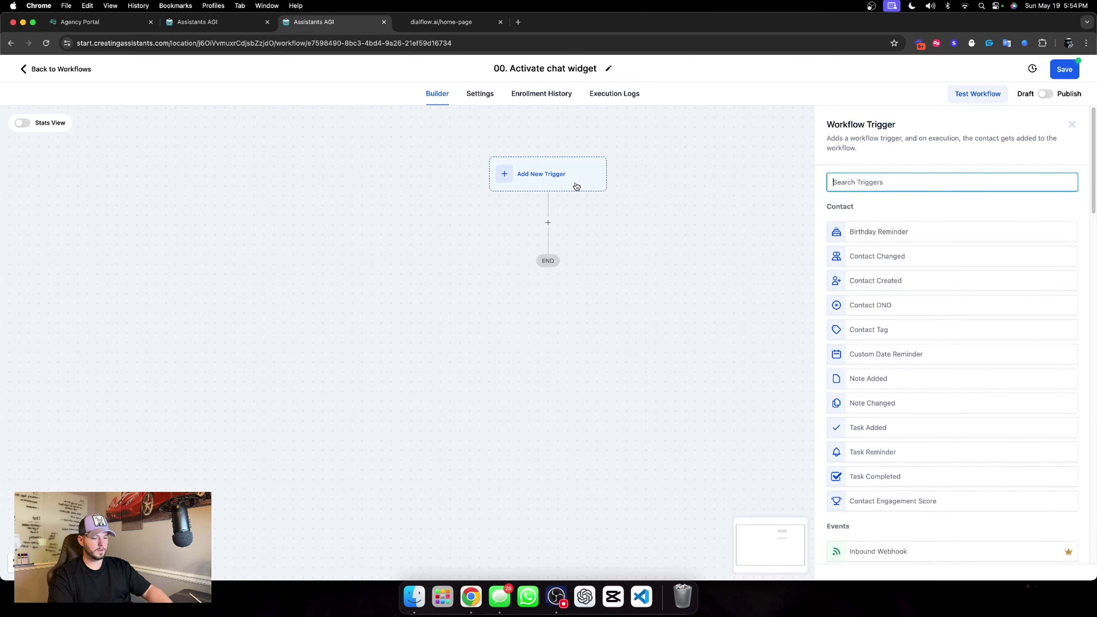
pyautogui.write('custom')
pyautogui.click(854, 283)
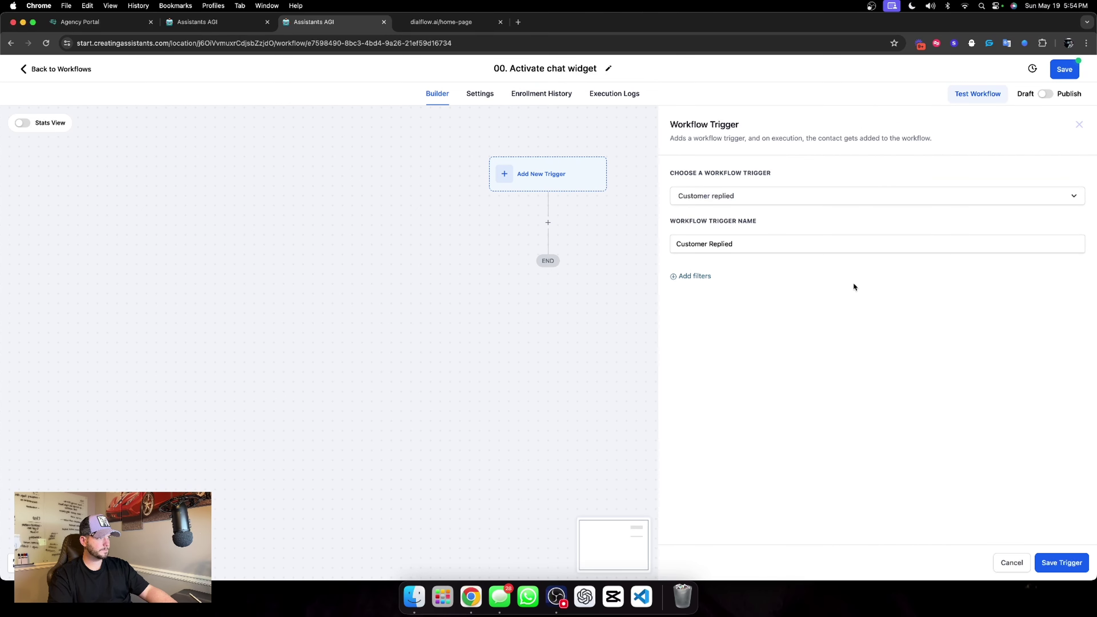
pyautogui.click(694, 275)
pyautogui.click(717, 294)
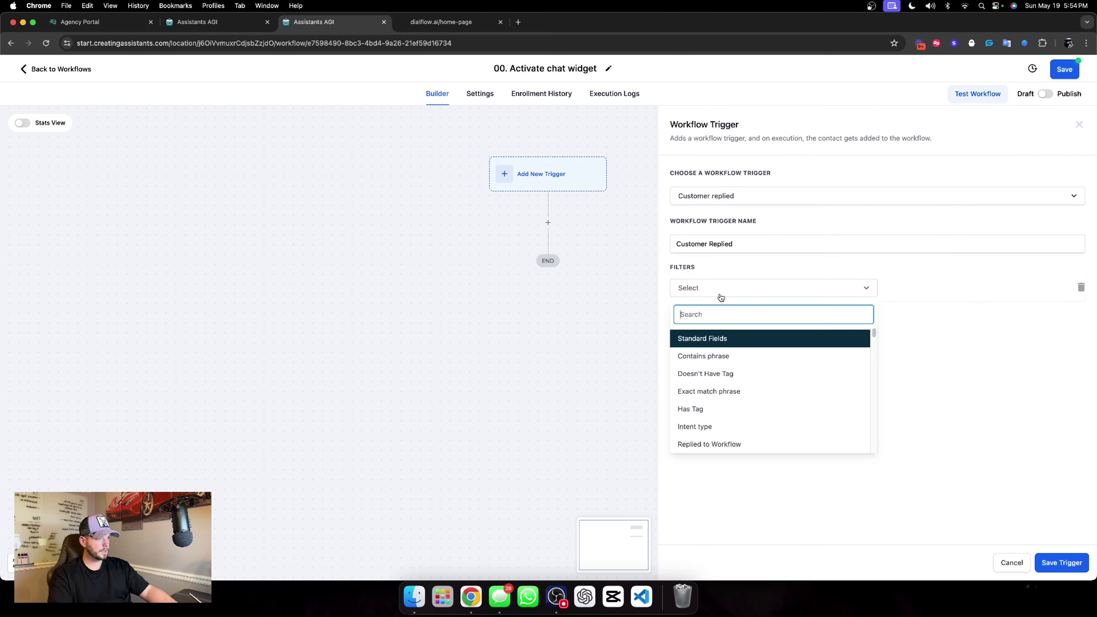
pyautogui.scroll(-5, 744, 386)
pyautogui.scroll(1, 739, 382)
pyautogui.click(738, 349)
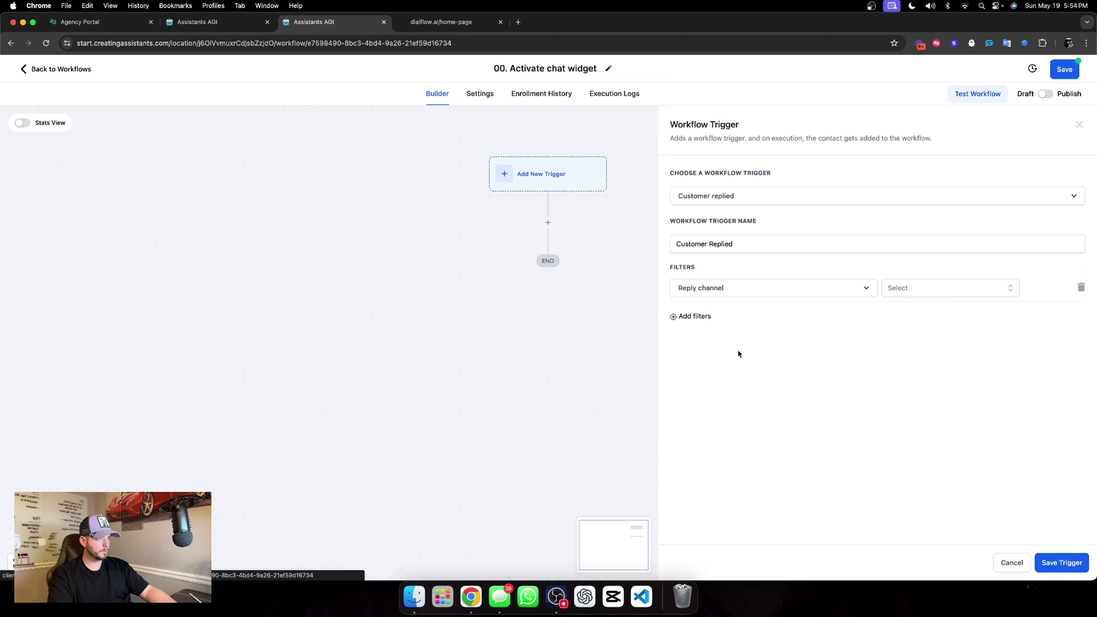
pyautogui.click(918, 289)
pyautogui.click(936, 357)
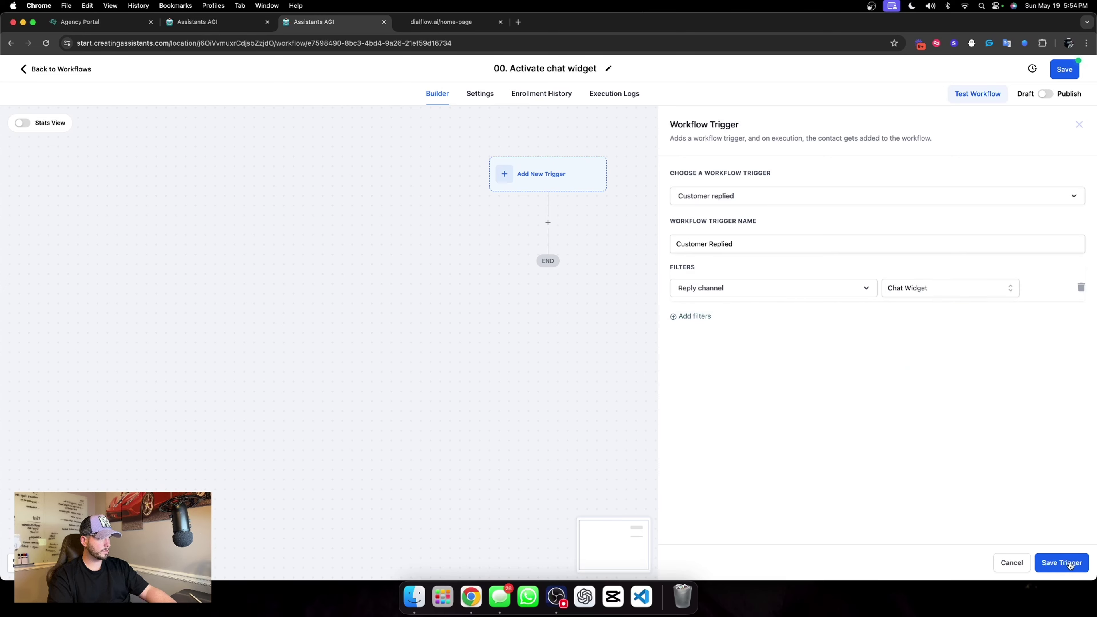
# Name the trigger 'Chat widget' and save it.
pyautogui.click(699, 201)
pyautogui.click(698, 201)
pyautogui.click(733, 243)
pyautogui.press('super+a')
pyautogui.write('Chat')
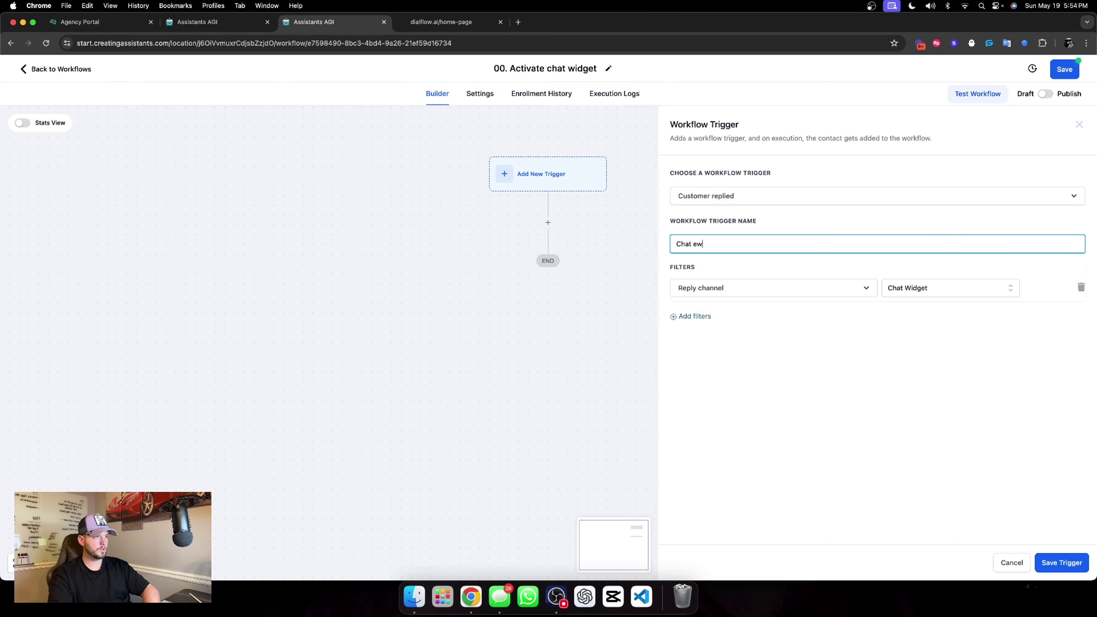
pyautogui.write(' widget')
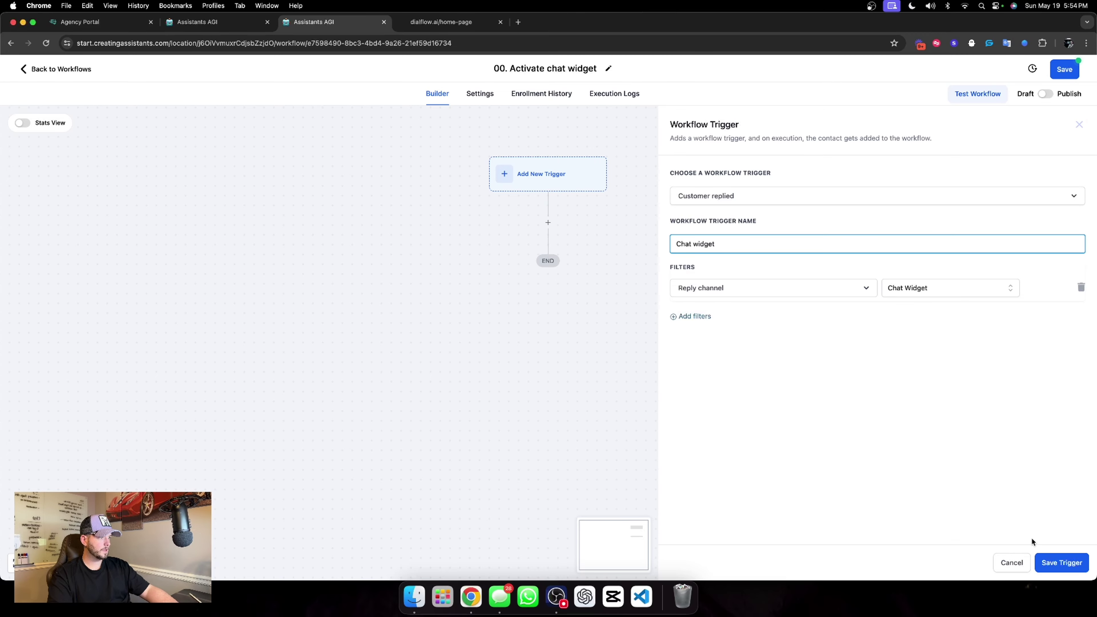
pyautogui.click(1054, 562)
# Add a second Customer replied trigger named 'Live chat', filtered to the Live Chat reply channel.
pyautogui.click(600, 177)
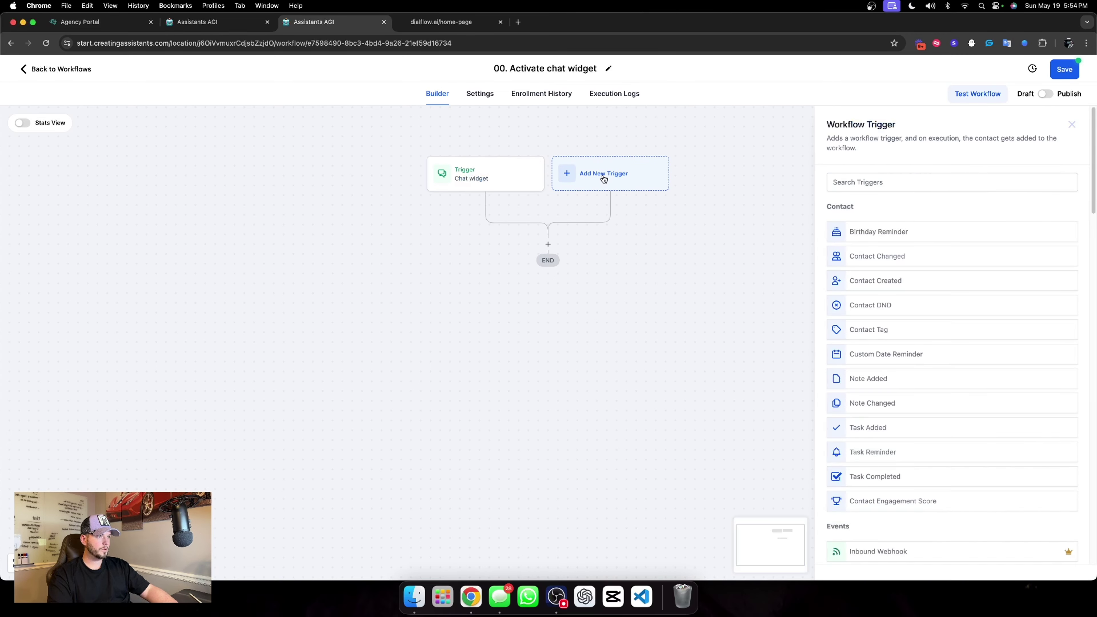
pyautogui.scroll(-4, 869, 421)
pyautogui.write('custome')
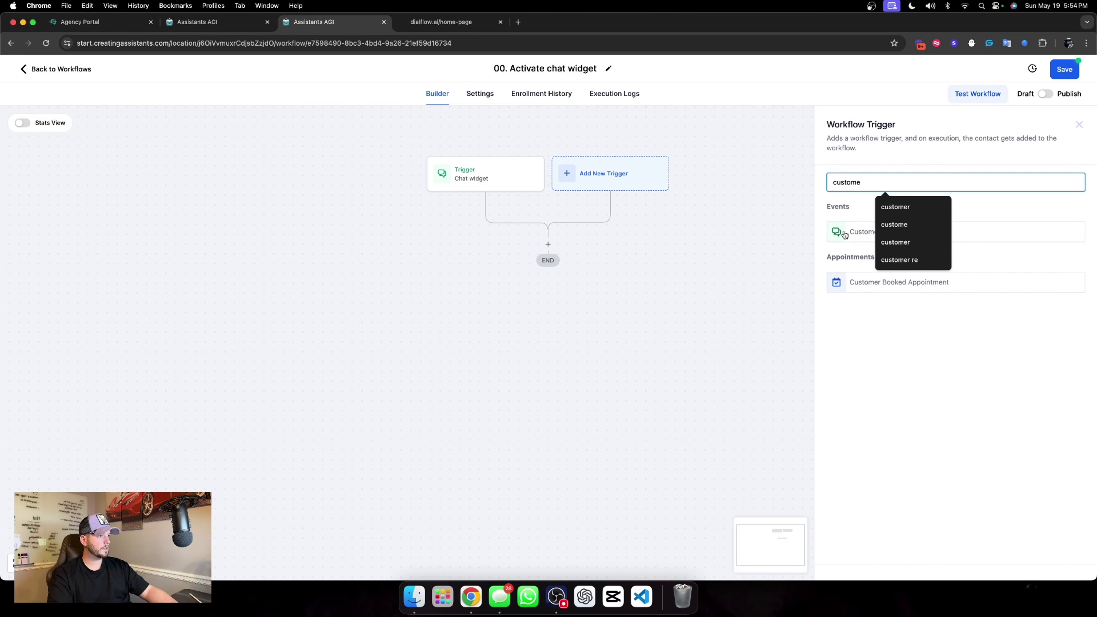
pyautogui.click(844, 234)
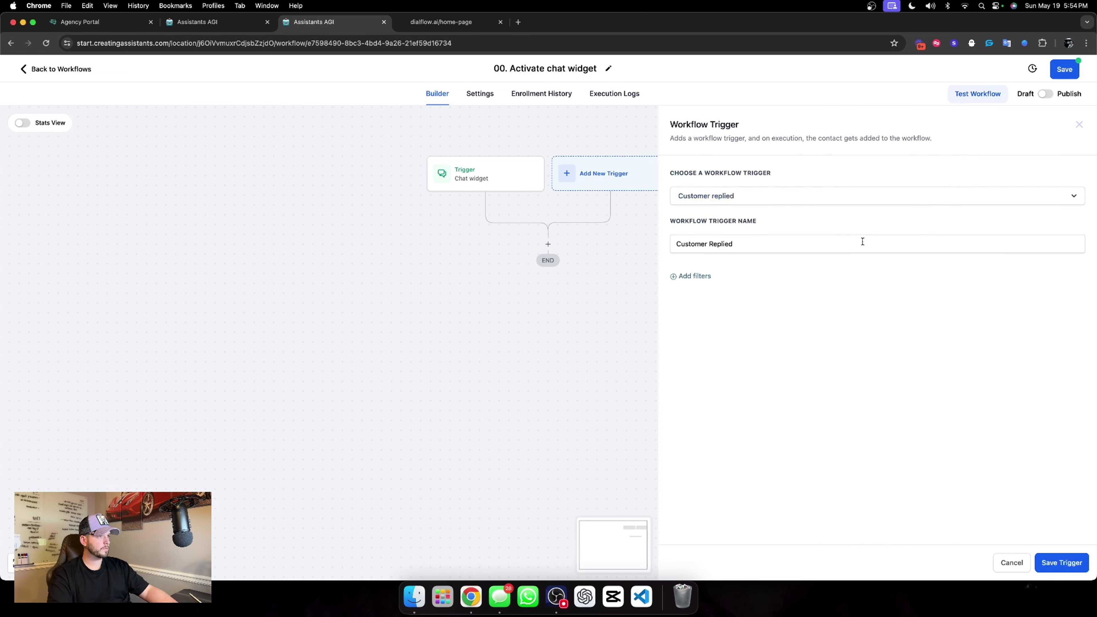
pyautogui.click(693, 277)
pyautogui.click(705, 287)
pyautogui.click(730, 435)
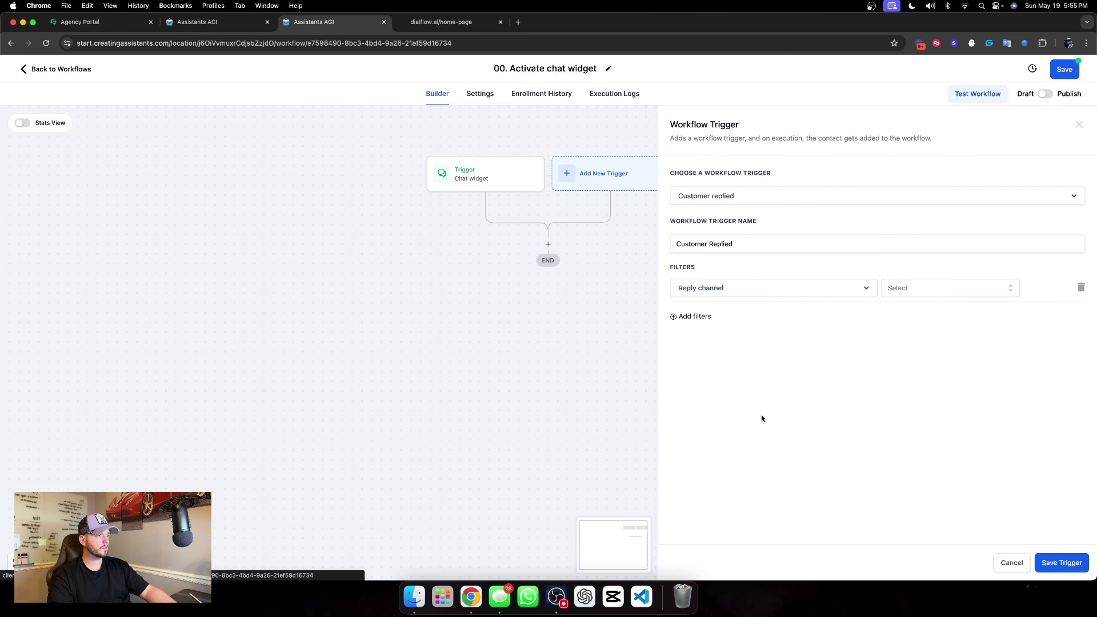
pyautogui.click(989, 287)
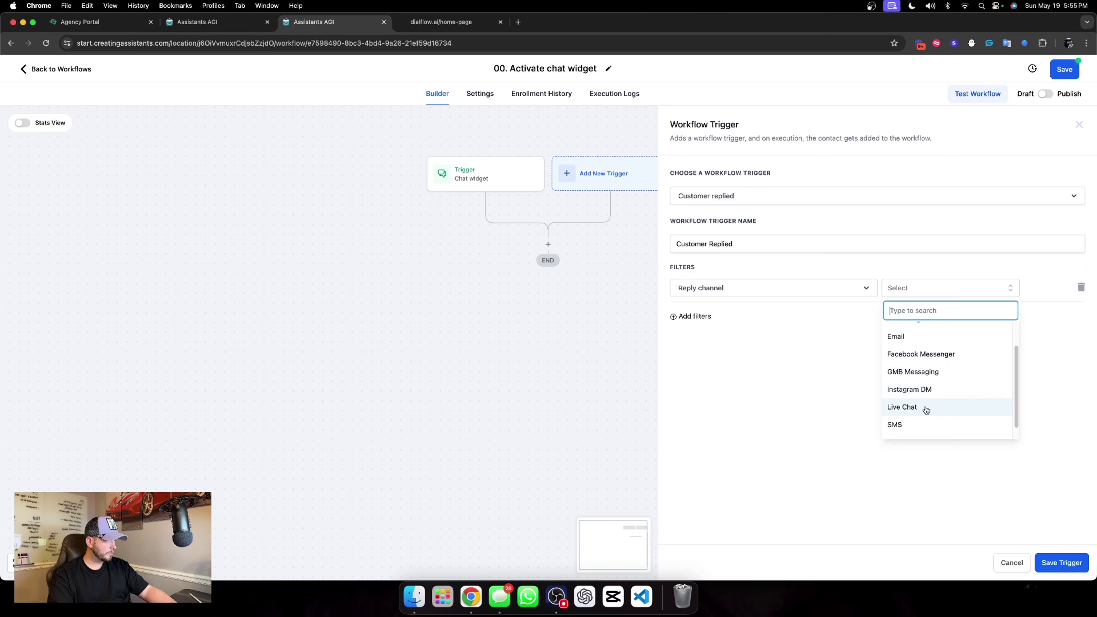
pyautogui.click(926, 409)
pyautogui.tripleClick(739, 245)
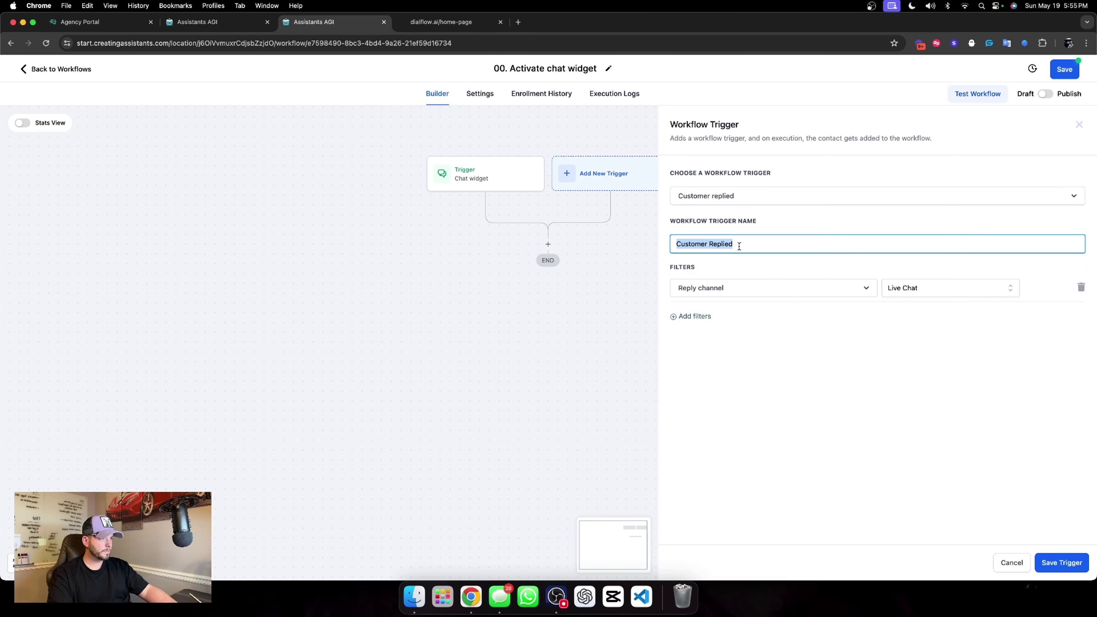
pyautogui.write('Live chat')
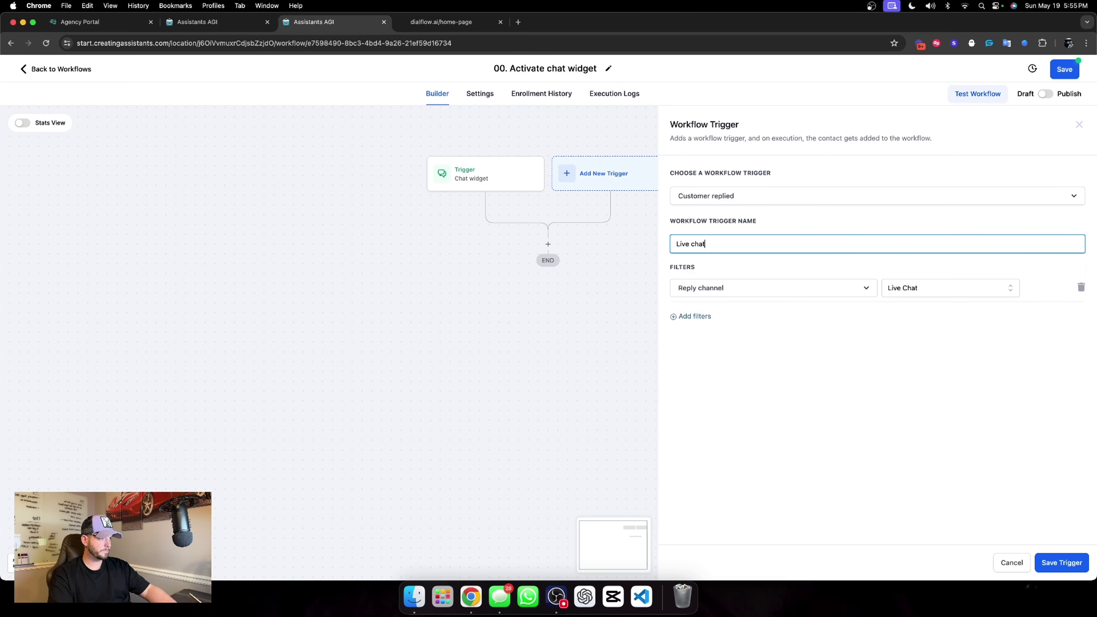
pyautogui.click(1046, 563)
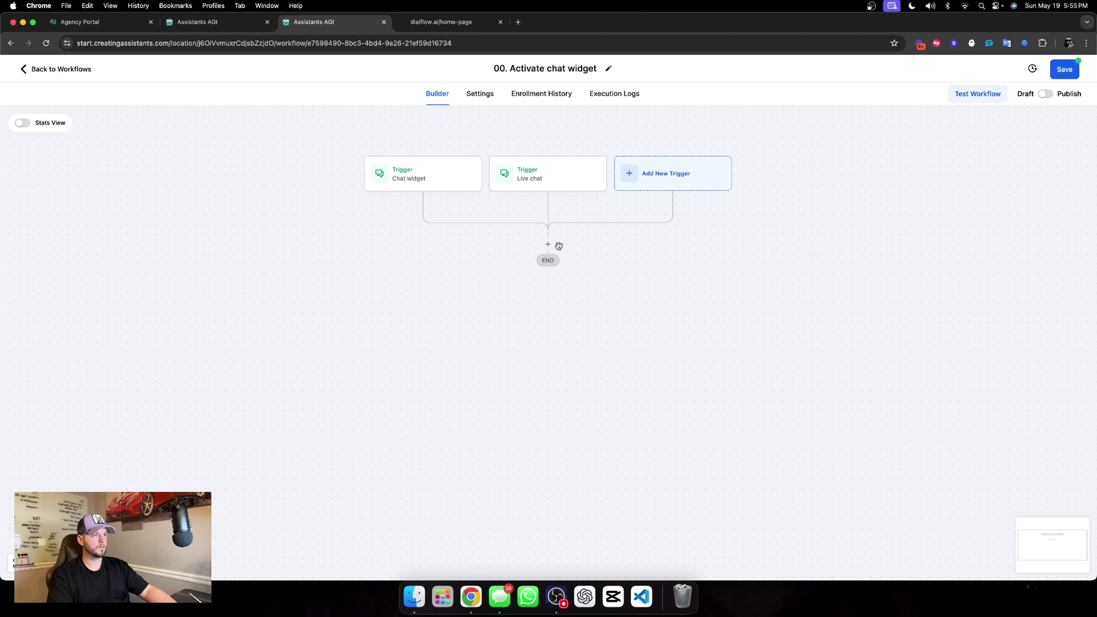
# Add an action that tags the contact with 'dialflow chat widget tag activation'.
pyautogui.click(548, 245)
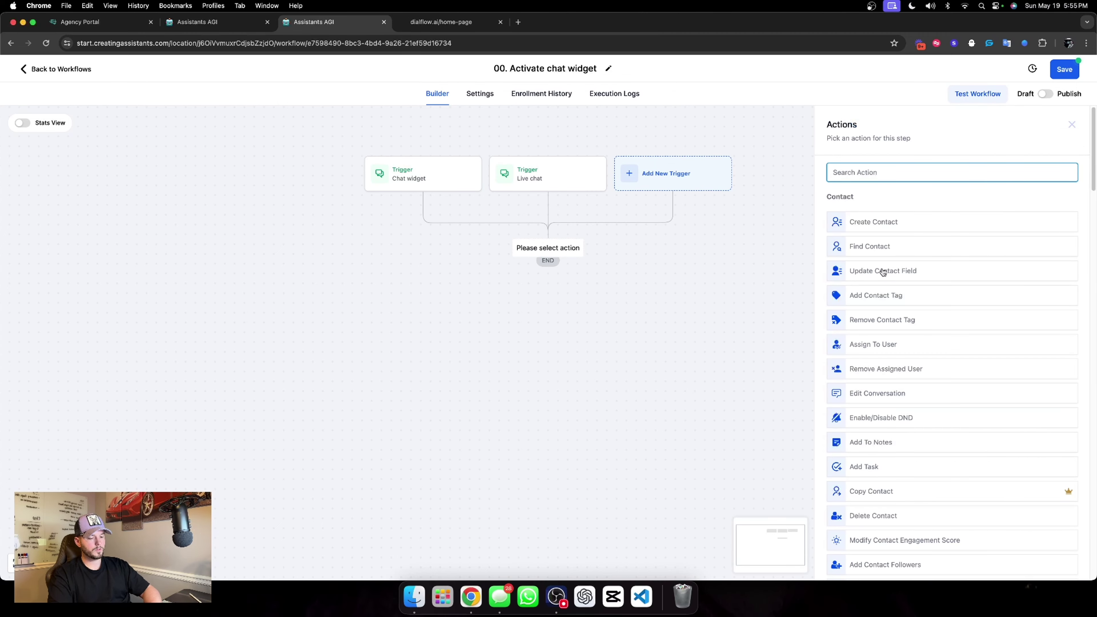
pyautogui.click(881, 295)
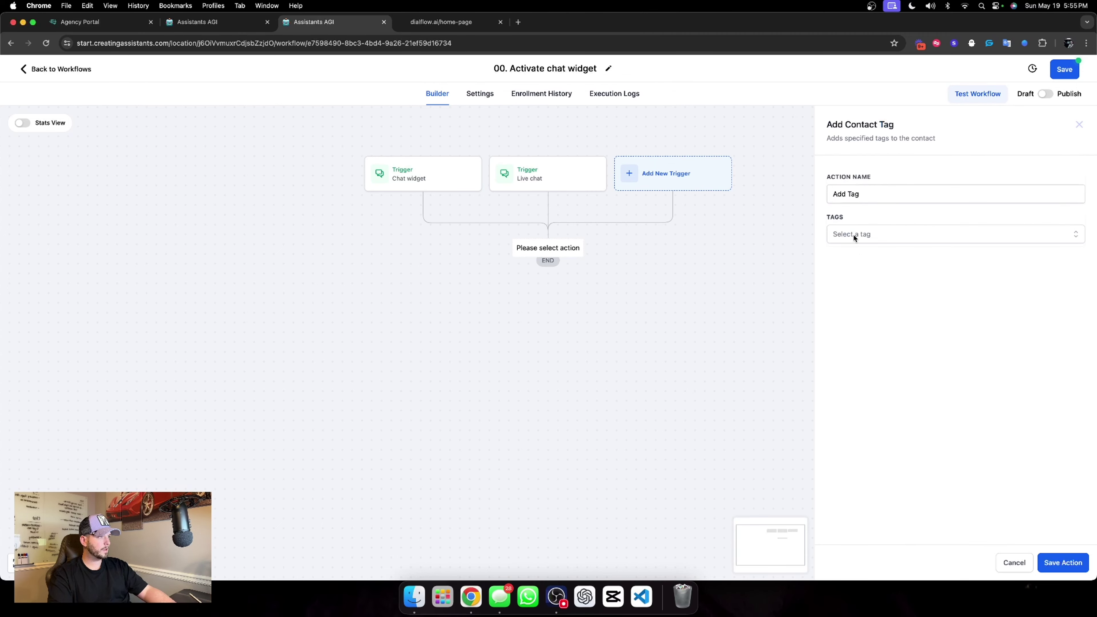
pyautogui.click(854, 235)
pyautogui.write('dial')
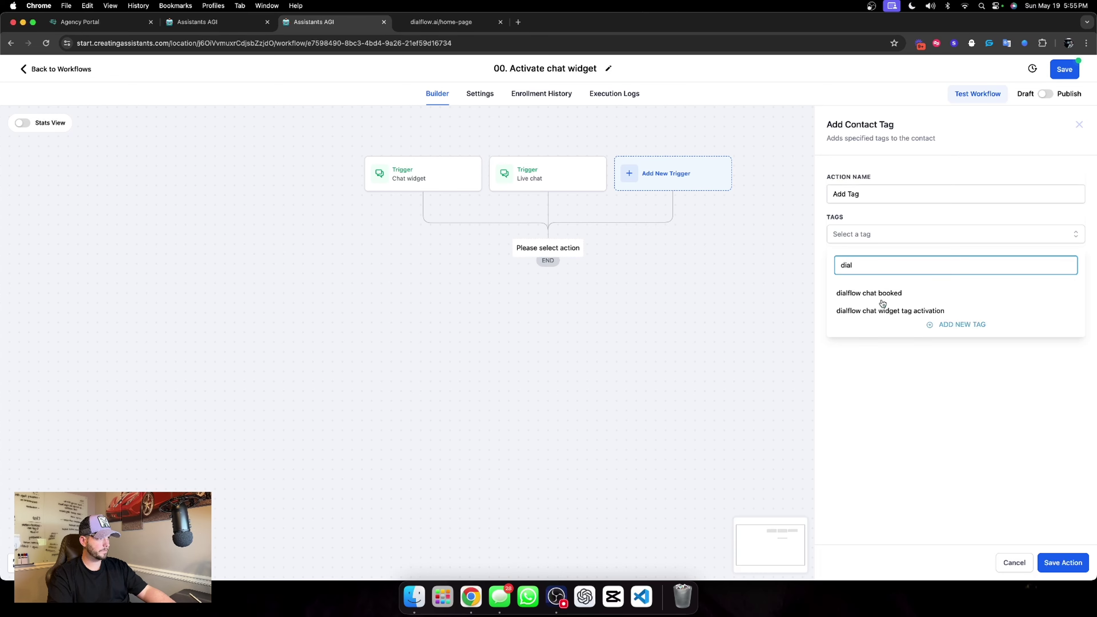
pyautogui.click(866, 314)
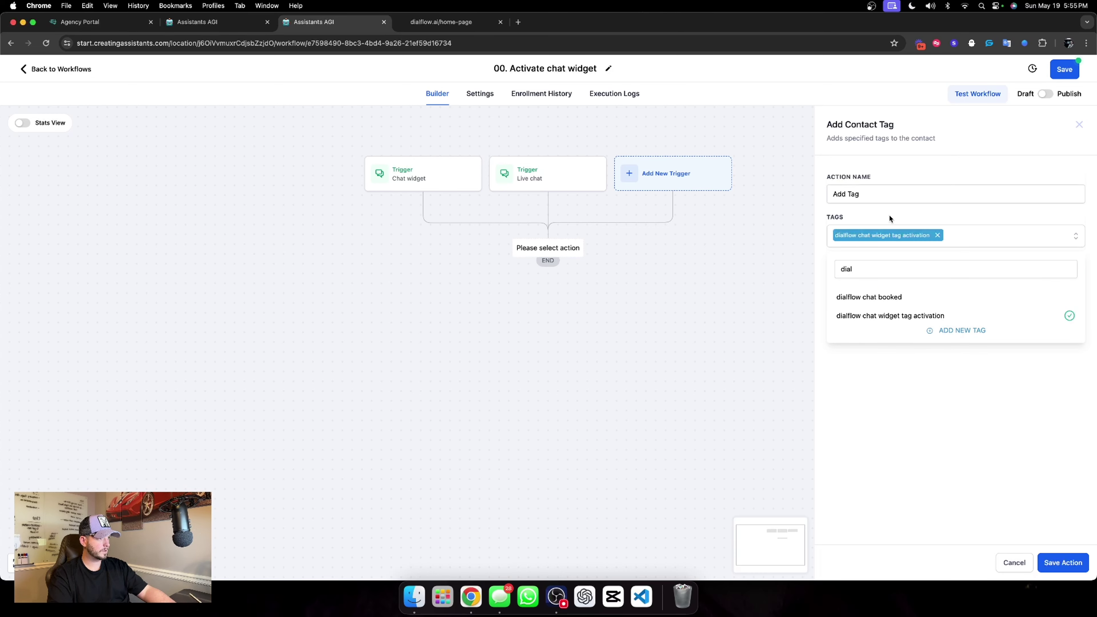
pyautogui.click(1063, 561)
# Rename the tag action to 'Activate our assistant' and save it.
pyautogui.click(554, 274)
pyautogui.tripleClick(876, 193)
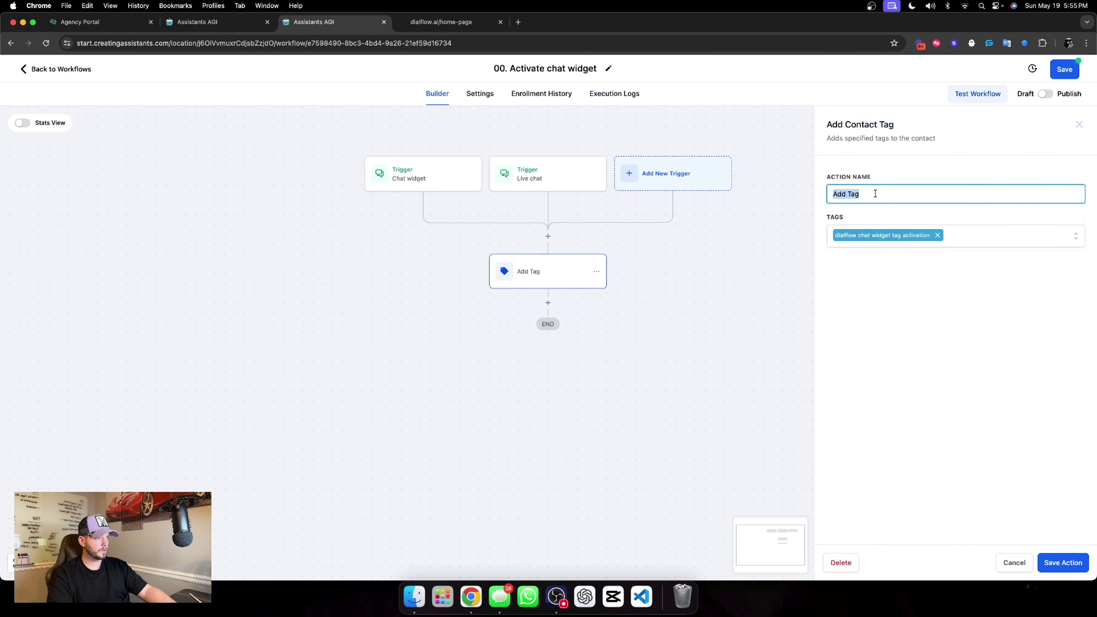
pyautogui.write('Activate our')
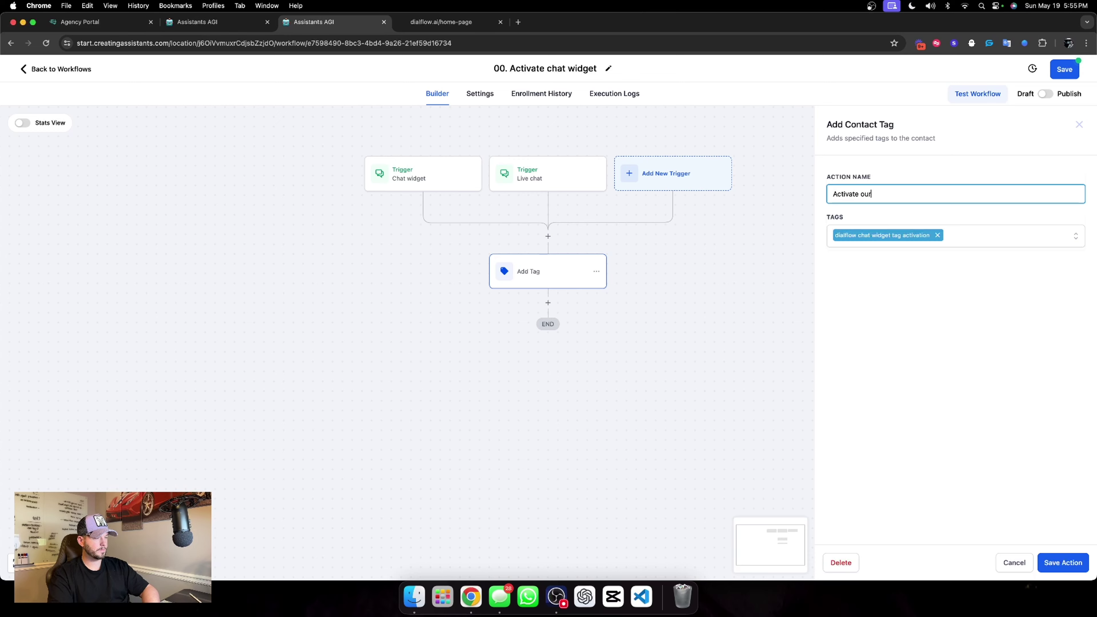
pyautogui.write(' assistant')
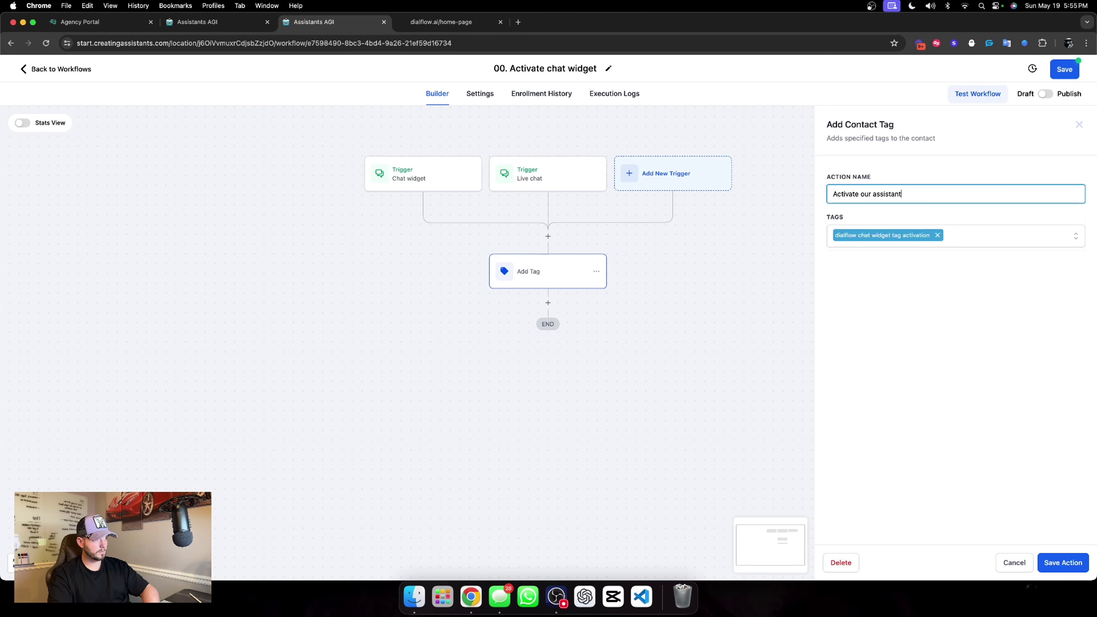
pyautogui.click(1063, 563)
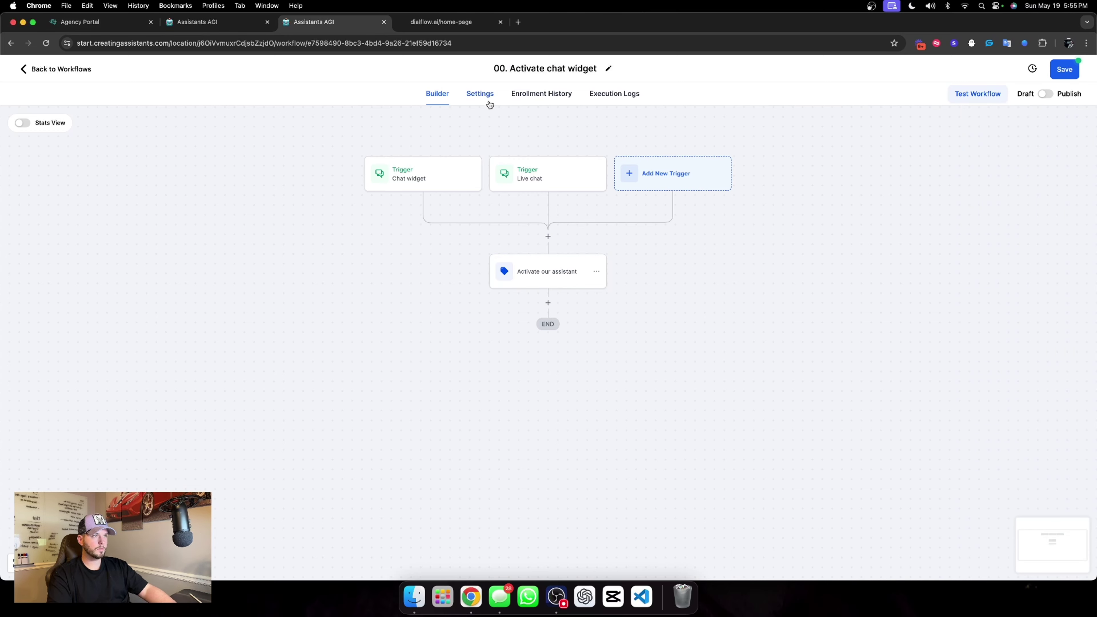
# Allow contact re-entry in the workflow settings and publish the workflow.
pyautogui.click(481, 93)
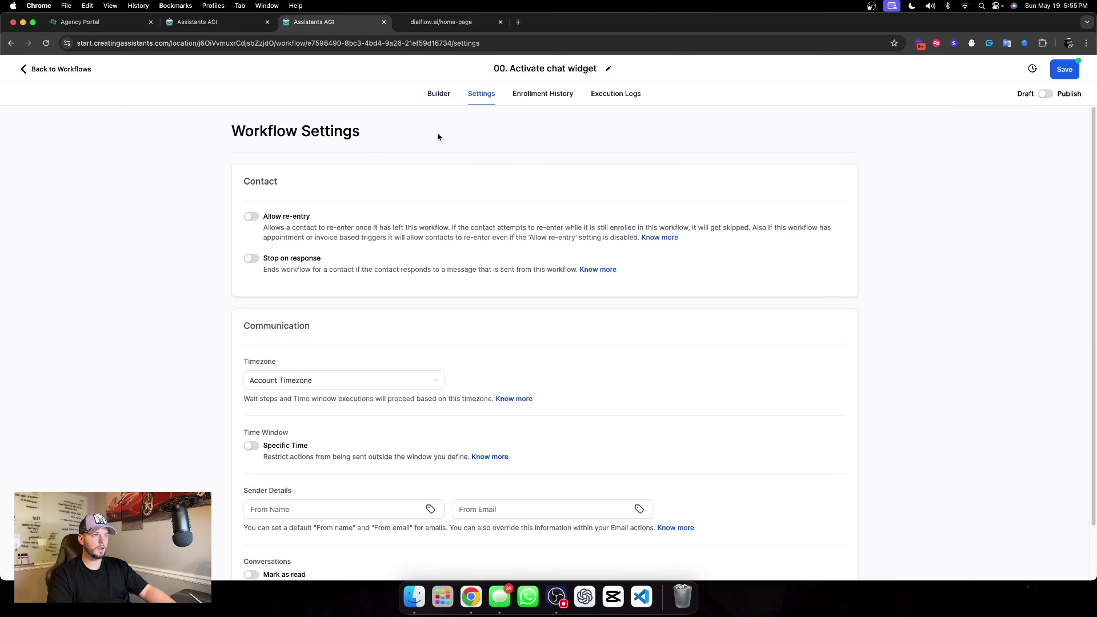
pyautogui.click(256, 219)
pyautogui.click(1045, 94)
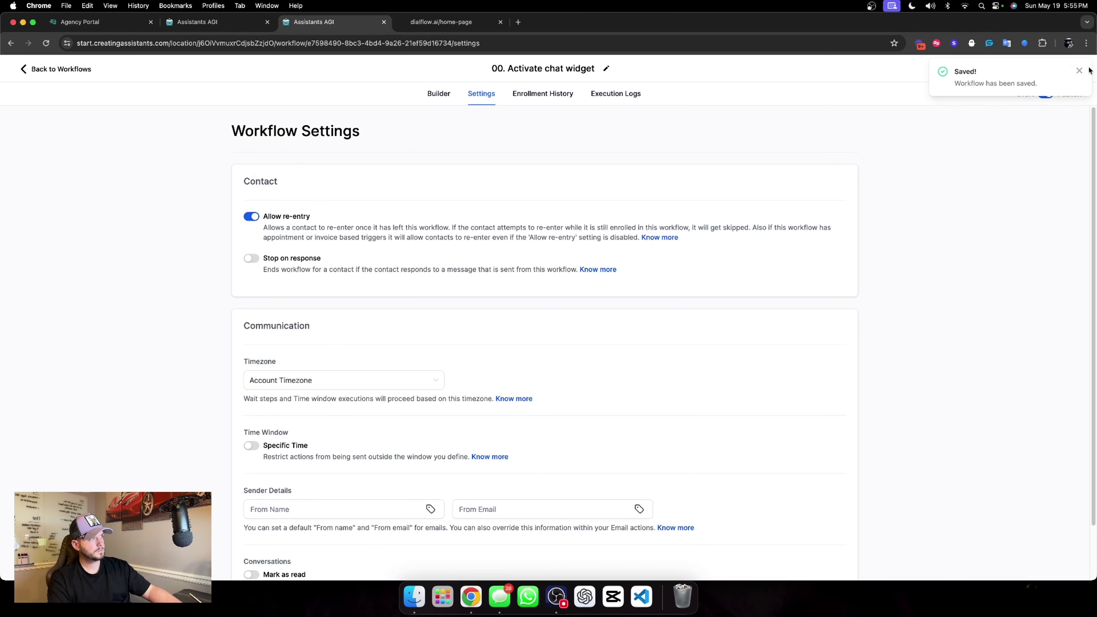
pyautogui.click(1079, 70)
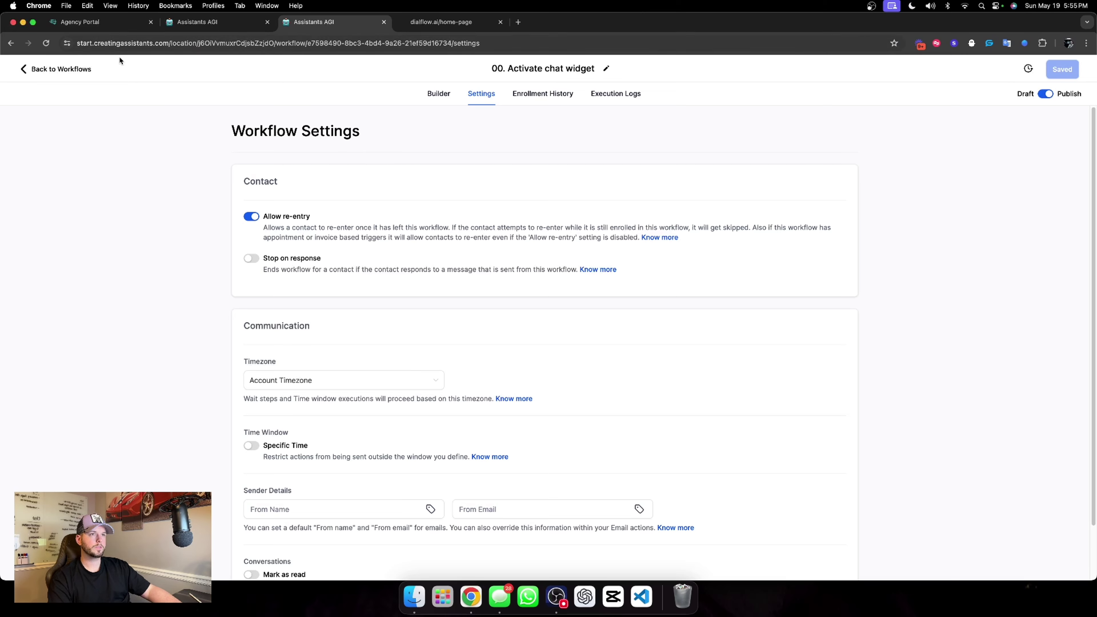
pyautogui.click(64, 70)
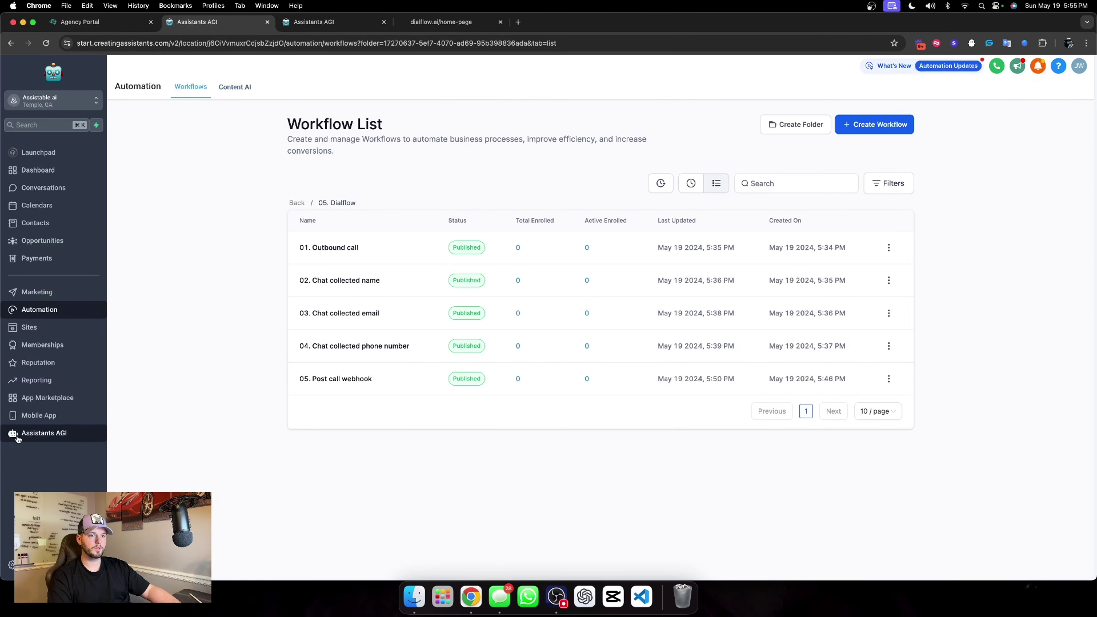
pyautogui.click(17, 438)
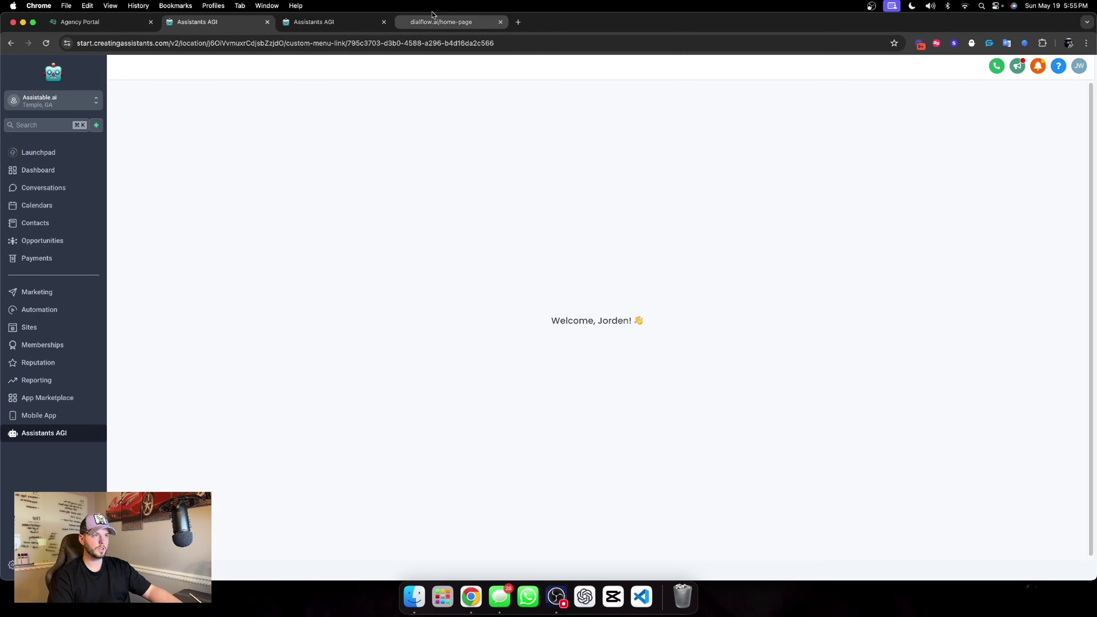
# Review the Chat Widget's intro message under Sites, then switch to the dialflow.ai tab.
pyautogui.click(312, 23)
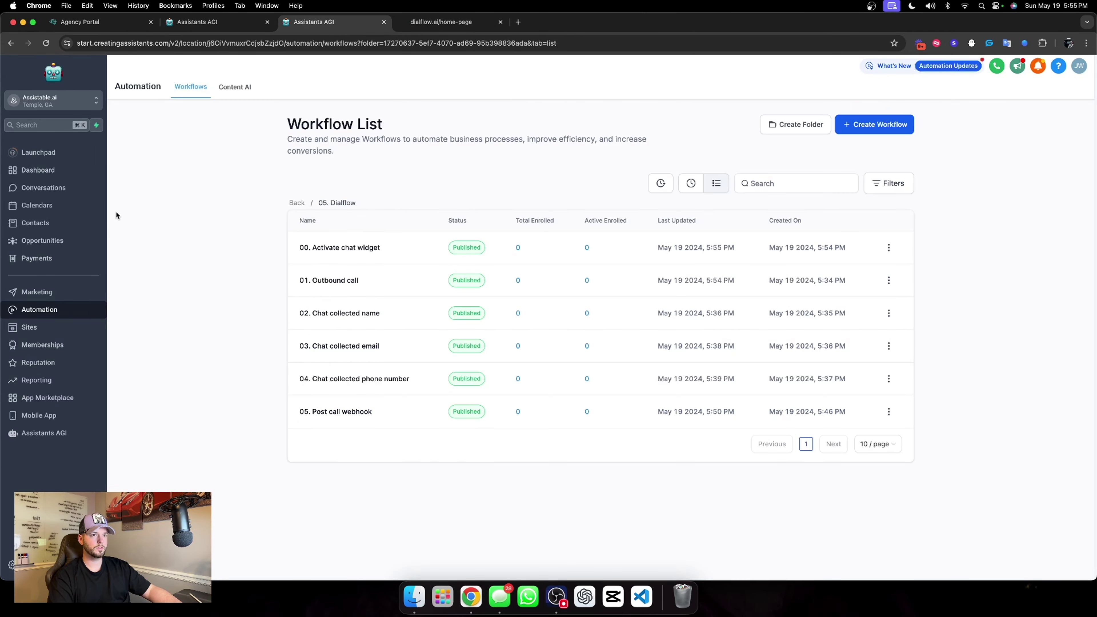
pyautogui.click(29, 327)
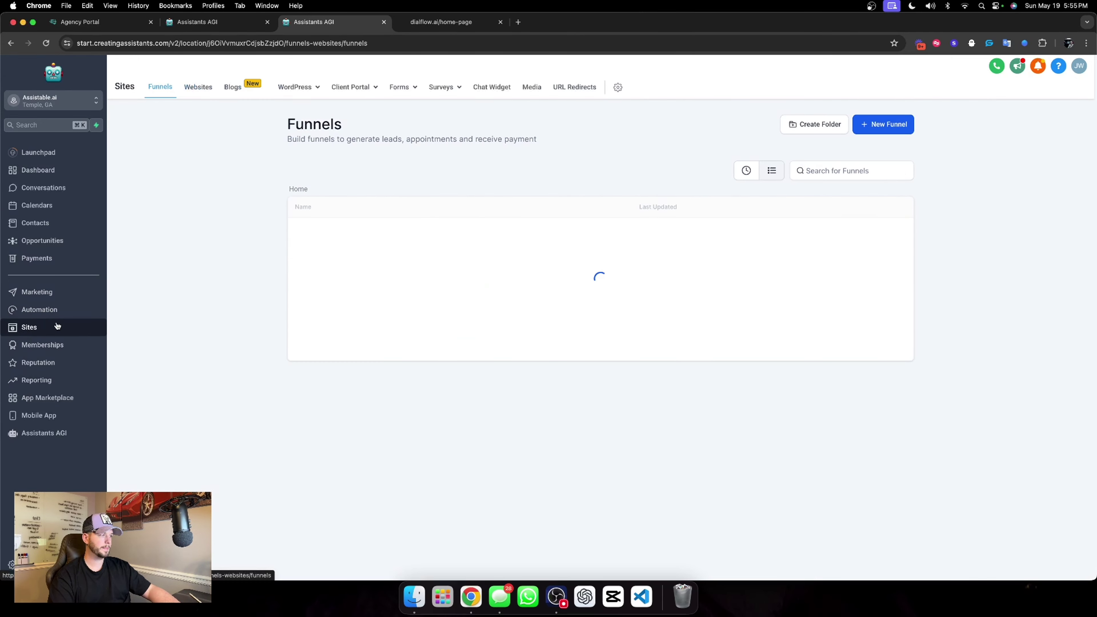
pyautogui.click(479, 88)
pyautogui.scroll(-5, 385, 212)
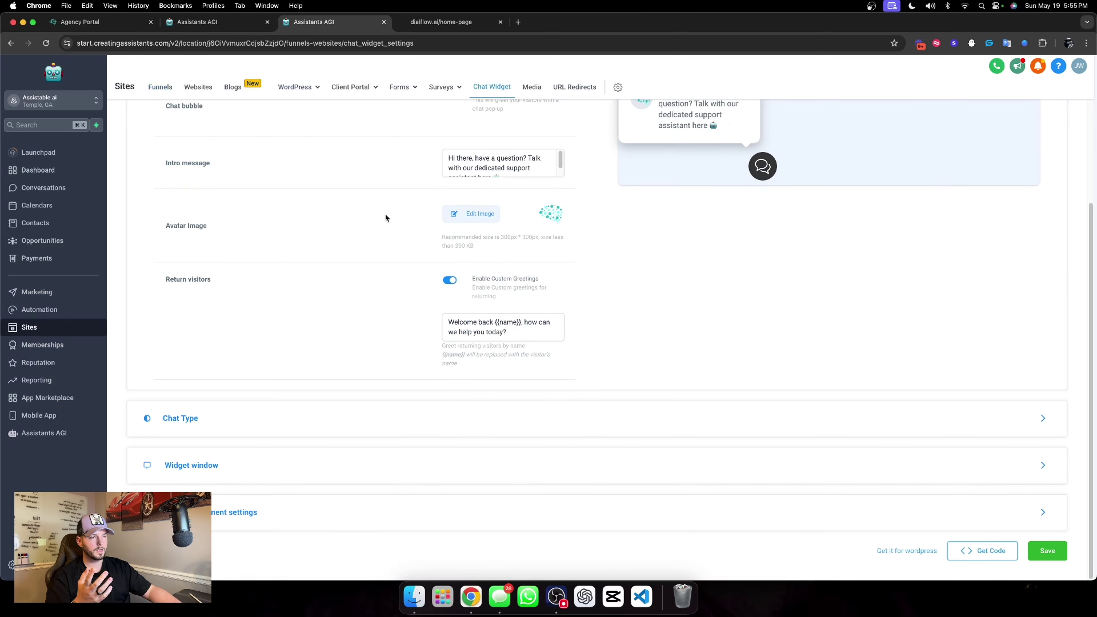
pyautogui.scroll(1, 667, 238)
pyautogui.scroll(-1, 490, 152)
pyautogui.scroll(-1, 490, 161)
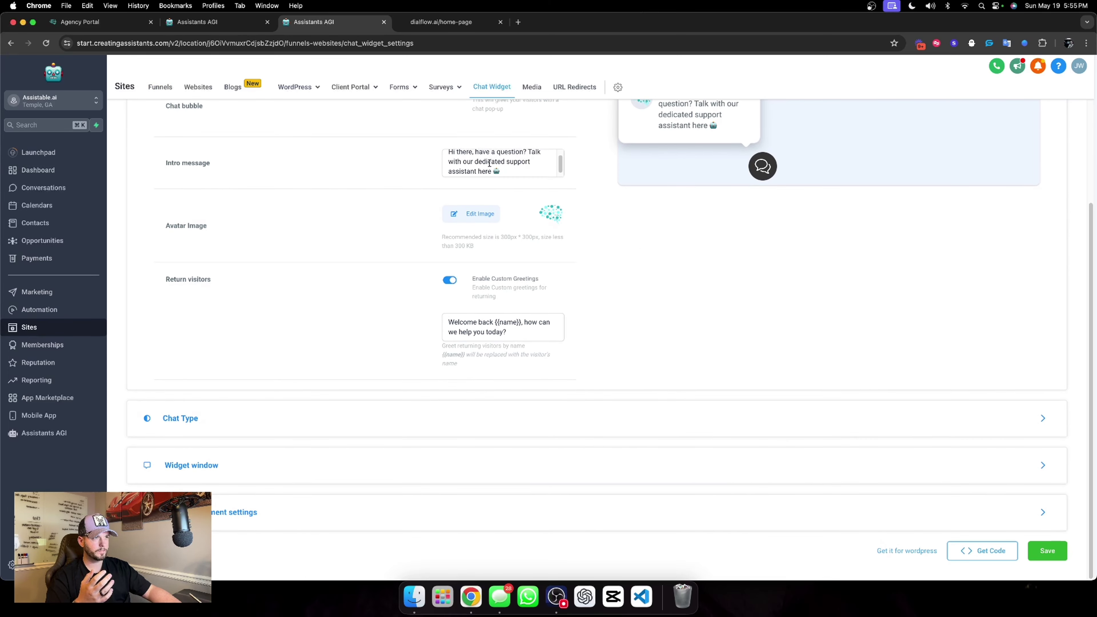
pyautogui.click(488, 163)
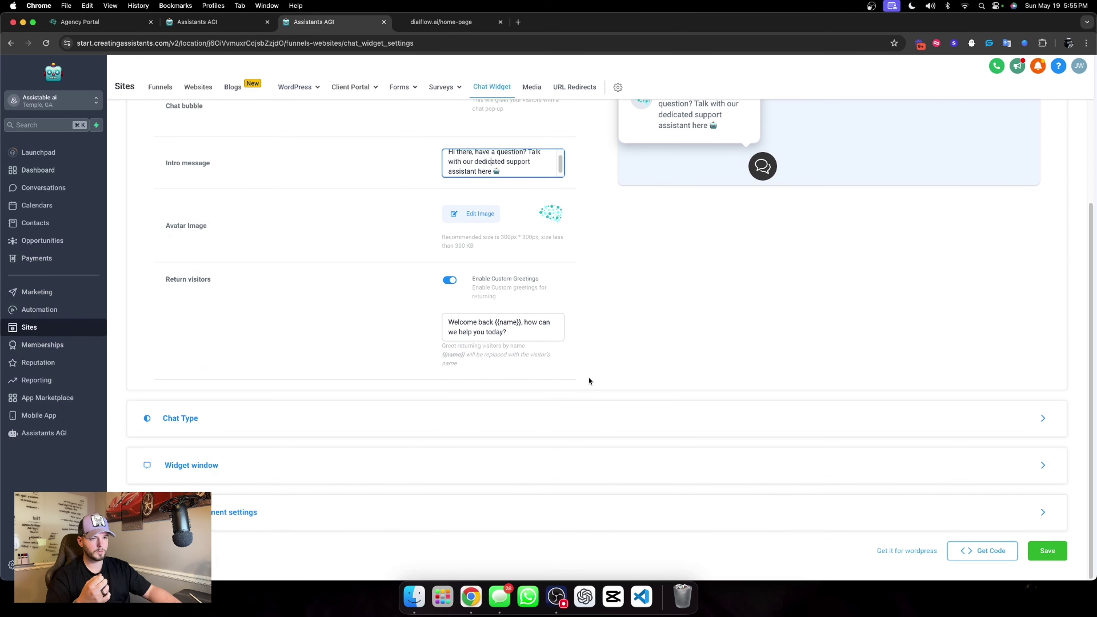
pyautogui.click(227, 24)
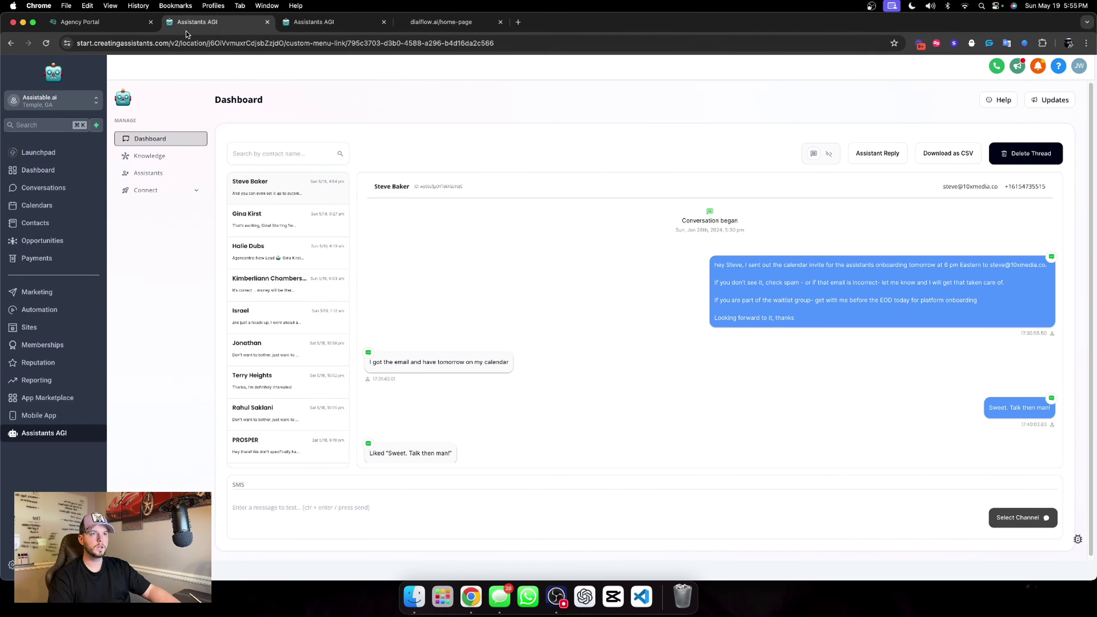
pyautogui.click(294, 22)
# Reload dialflow.ai, send the chat widget 'hey was curious on what you do', and view the thread in the dashboard.
pyautogui.click(436, 23)
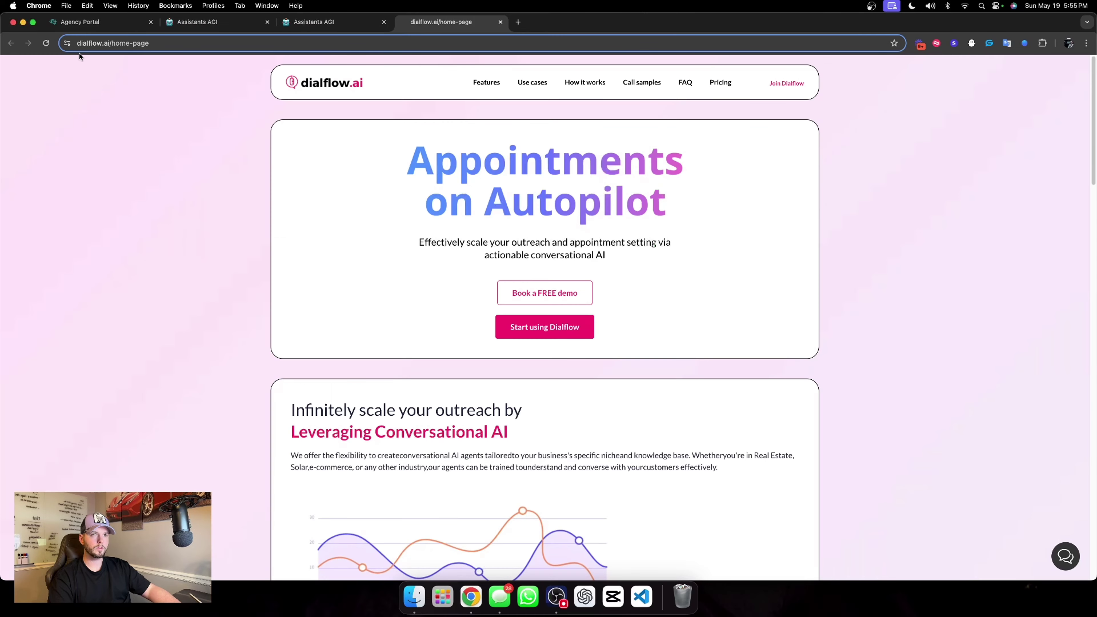
pyautogui.click(46, 43)
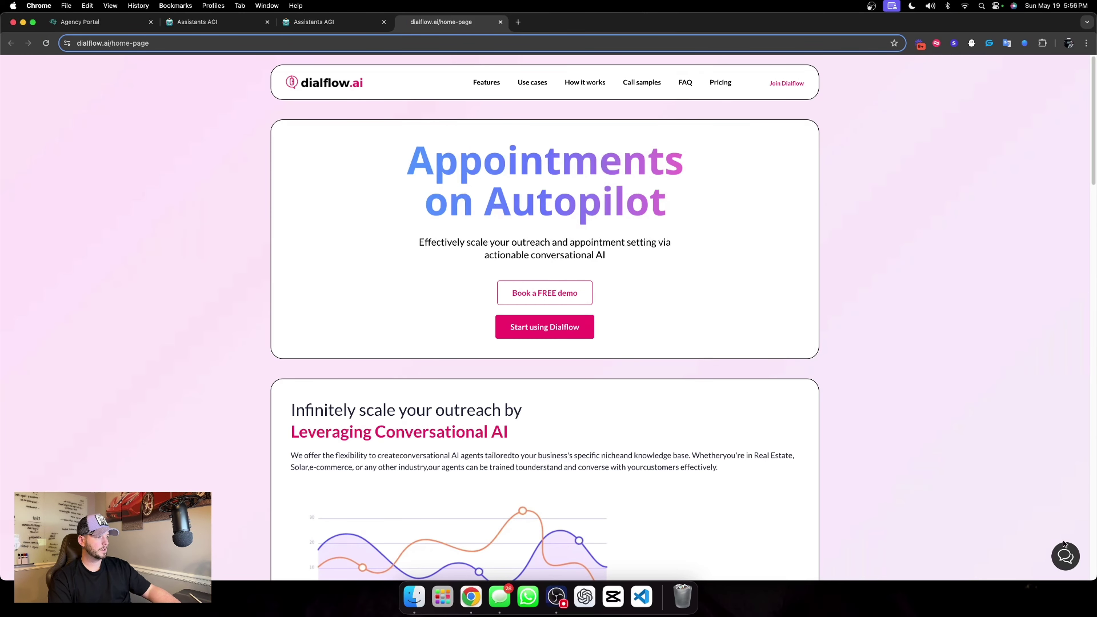
pyautogui.click(1066, 556)
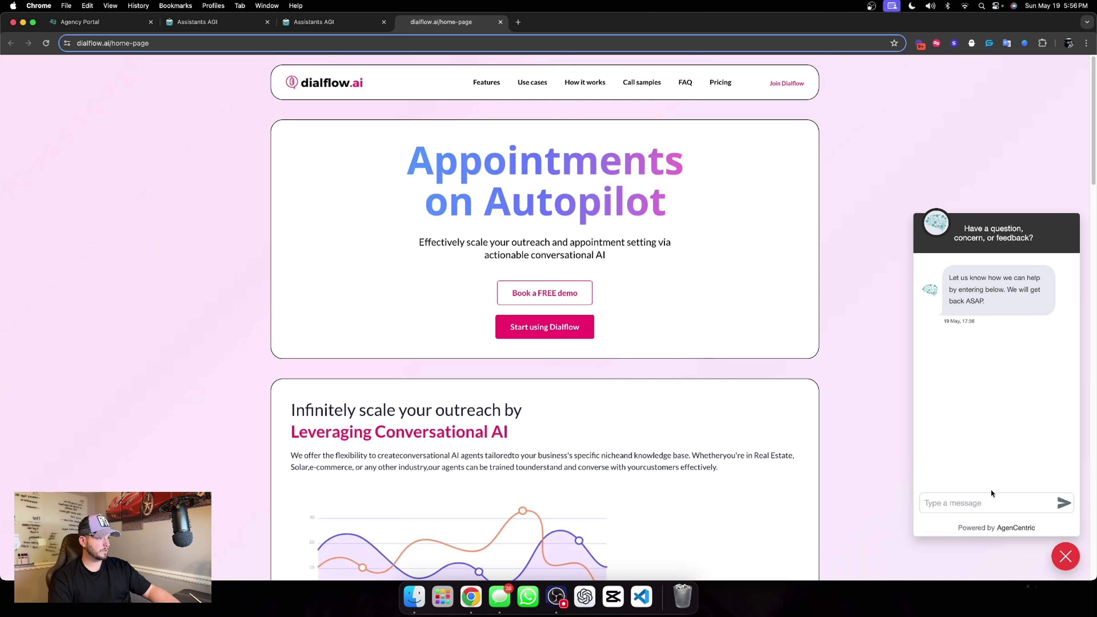
pyautogui.click(980, 498)
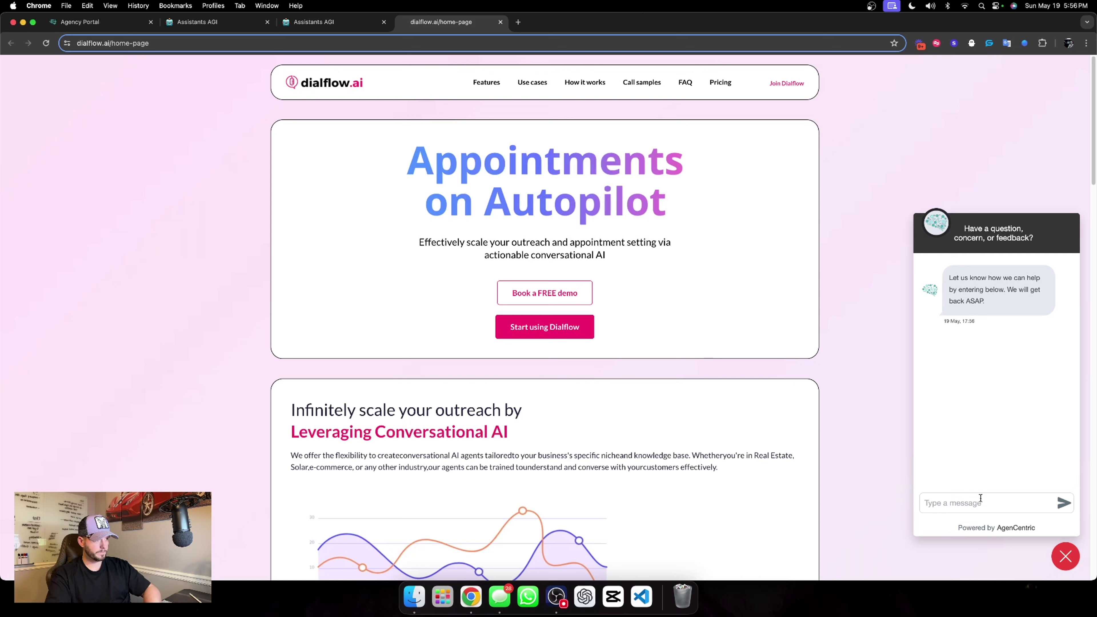
pyautogui.write('hey was')
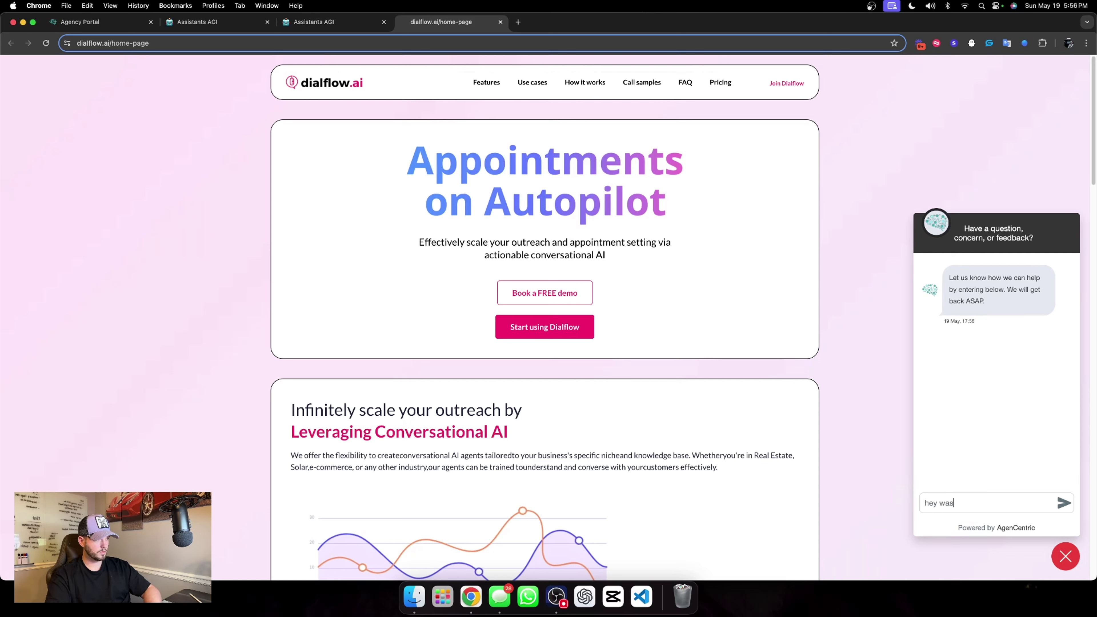
pyautogui.write(' curious ')
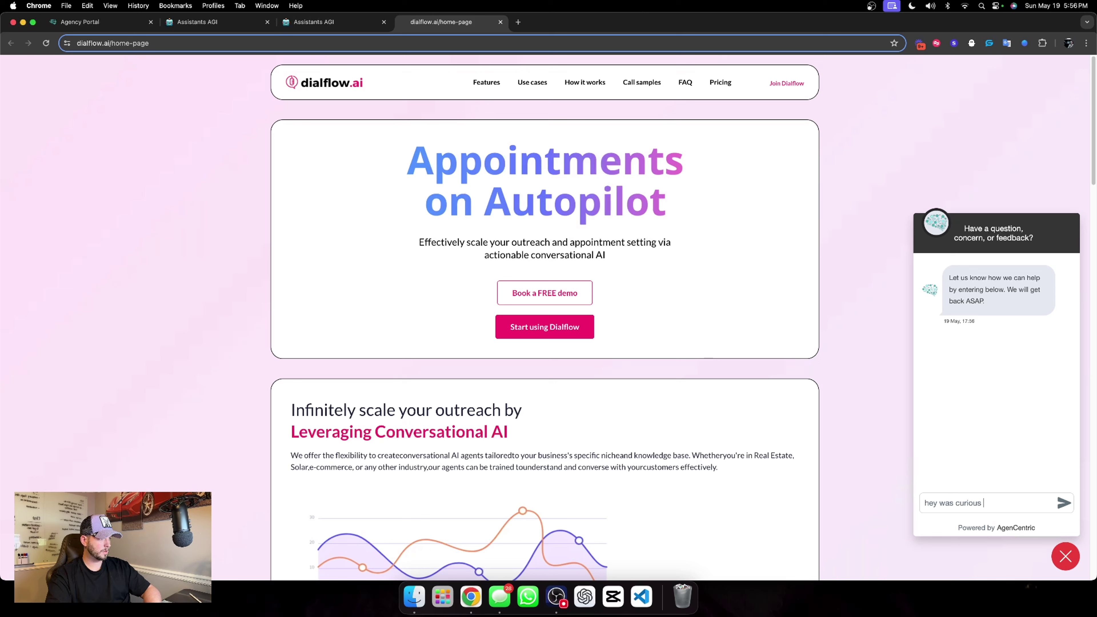
pyautogui.write('on what y')
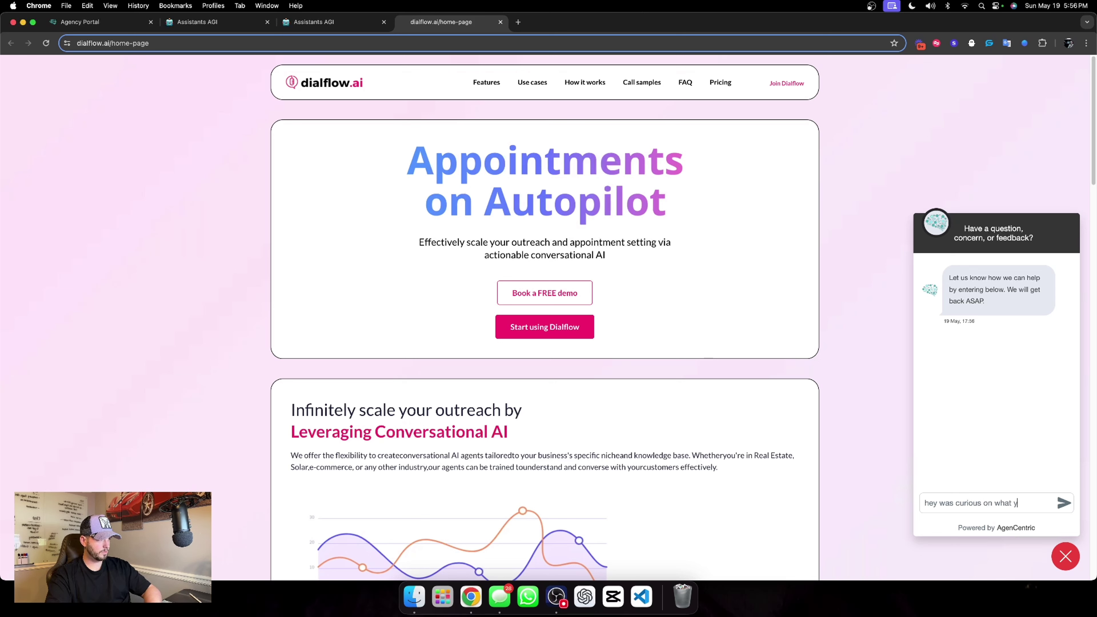
pyautogui.write('ou do')
pyautogui.press('Return')
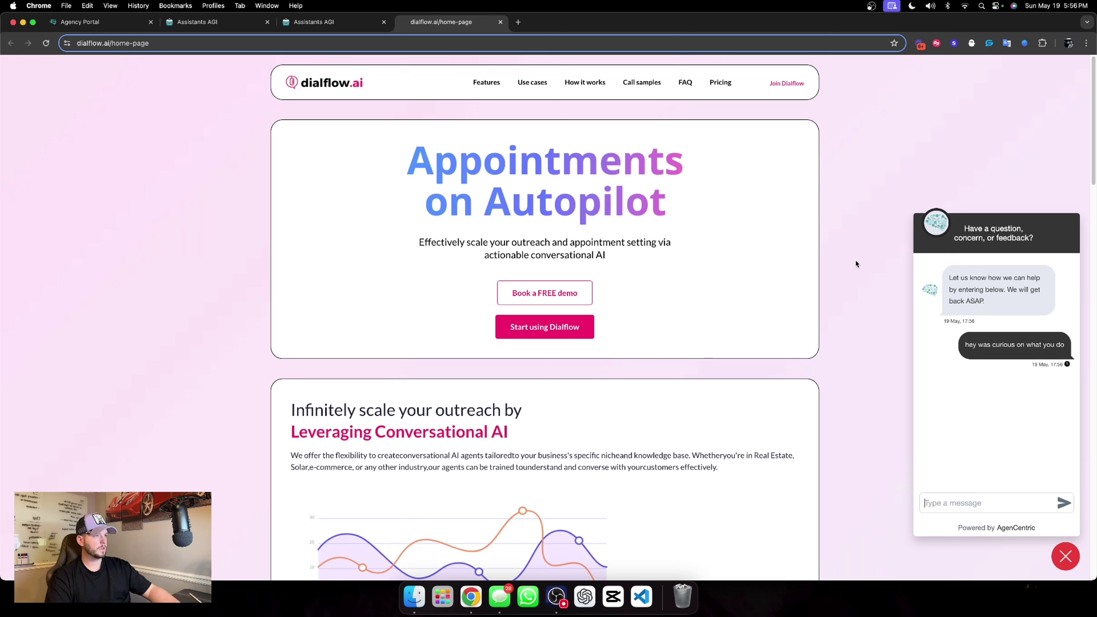
pyautogui.click(330, 20)
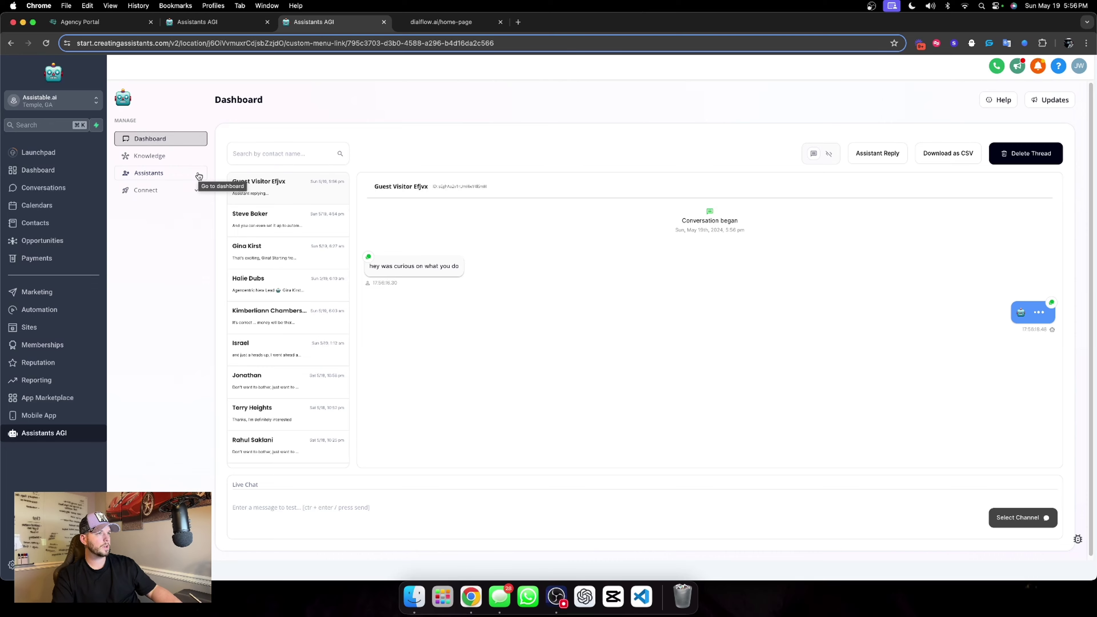
# Read the assistant's multi-part chat reply describing the platform, including the GHL endorsement.
pyautogui.click(439, 25)
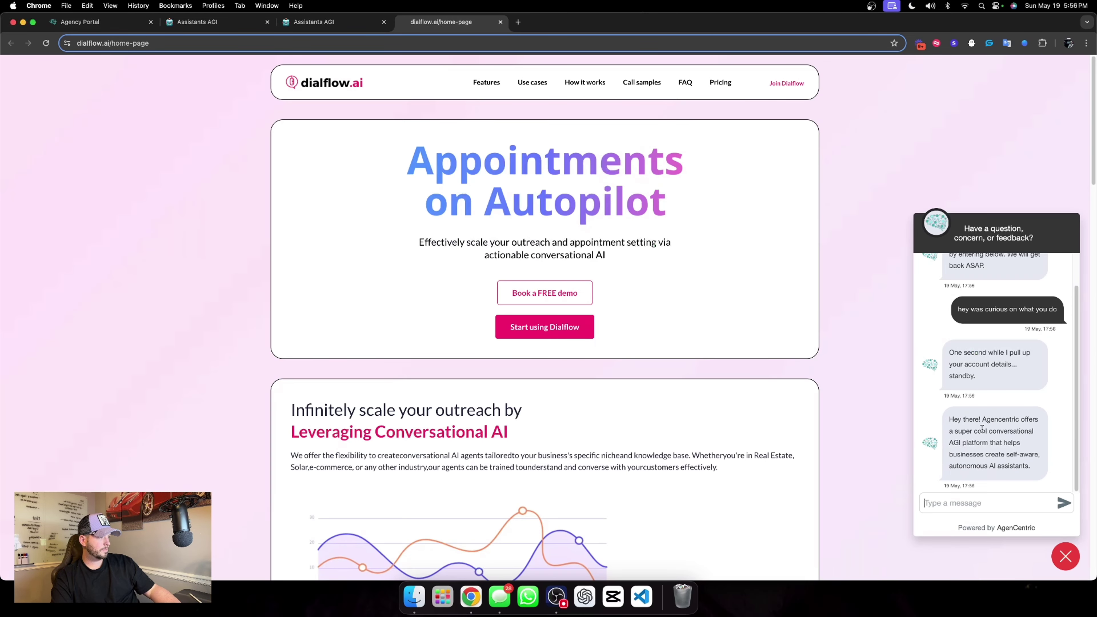
pyautogui.moveTo(983, 420); pyautogui.dragTo(1020, 444)
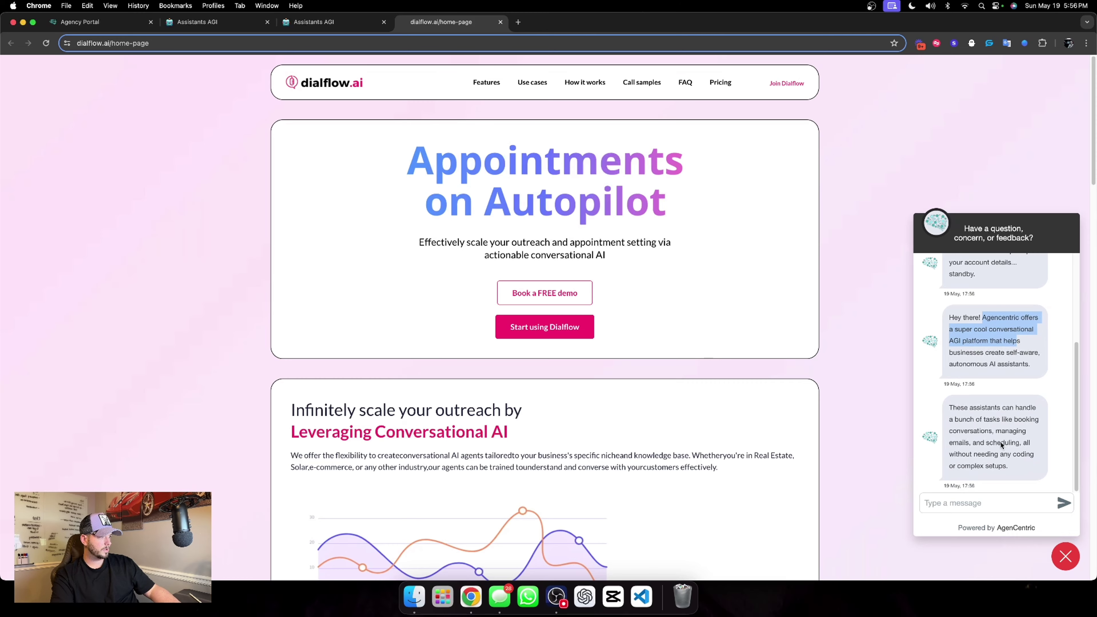
pyautogui.click(320, 22)
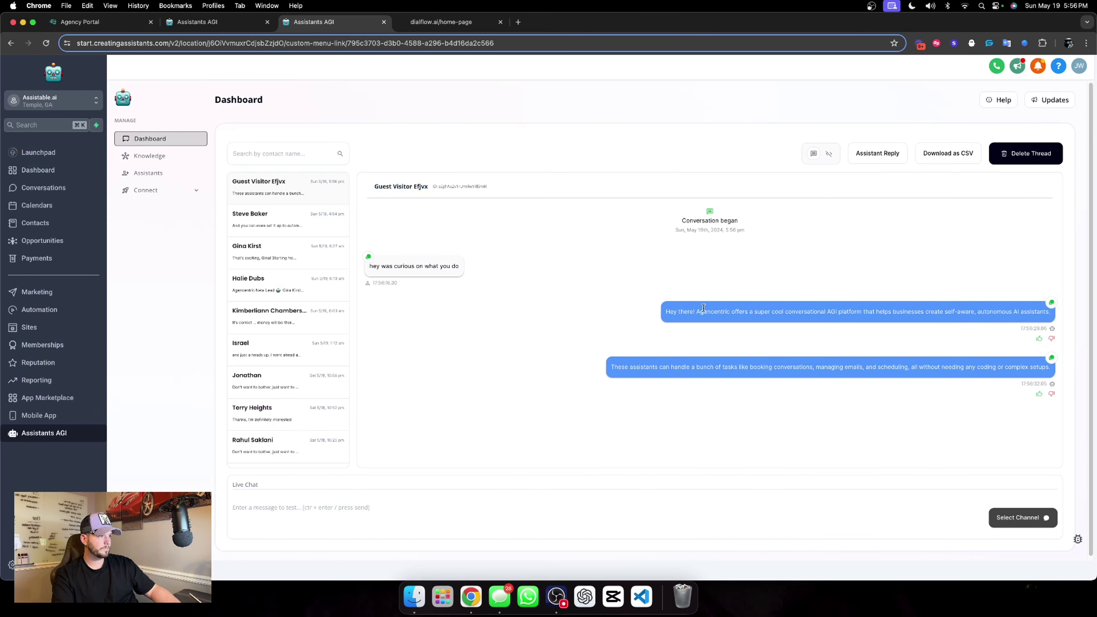
pyautogui.click(449, 24)
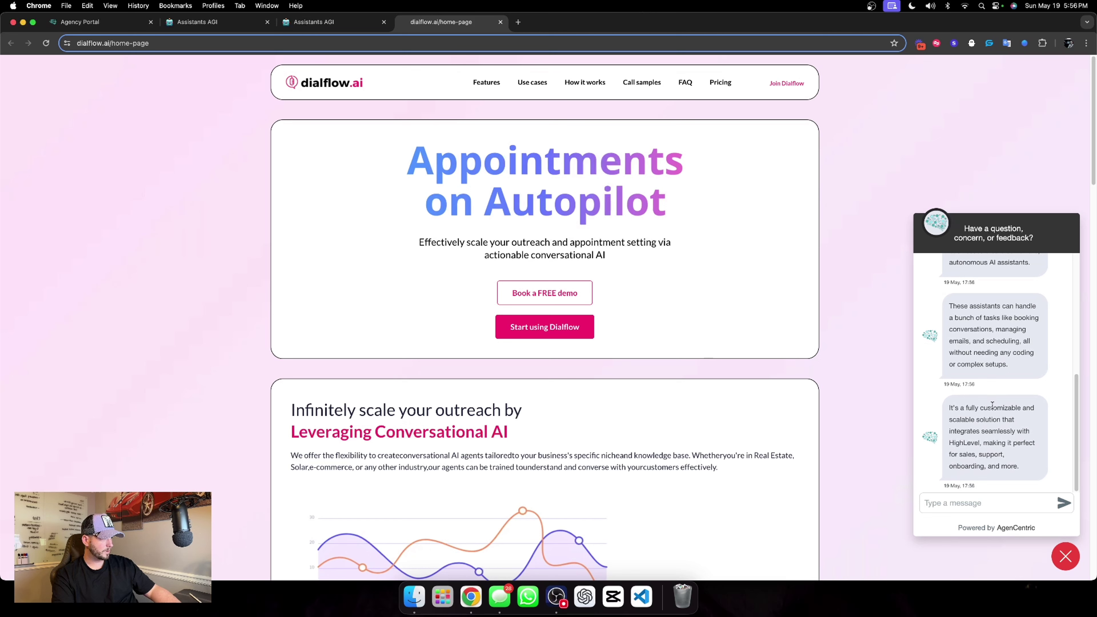
pyautogui.scroll(5, 1000, 392)
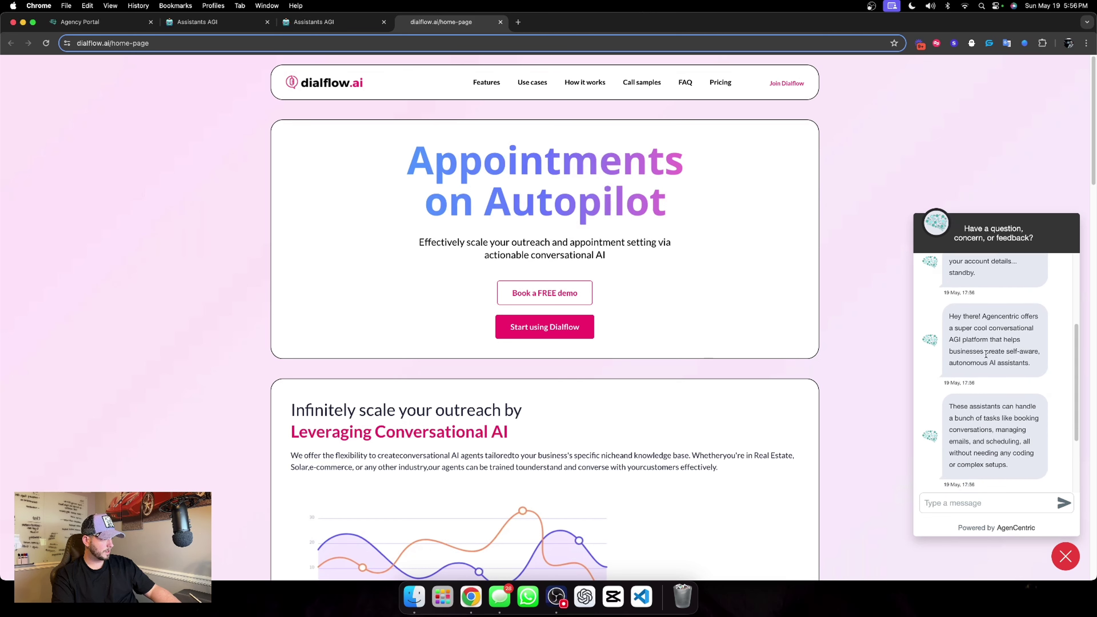
pyautogui.scroll(-4, 999, 403)
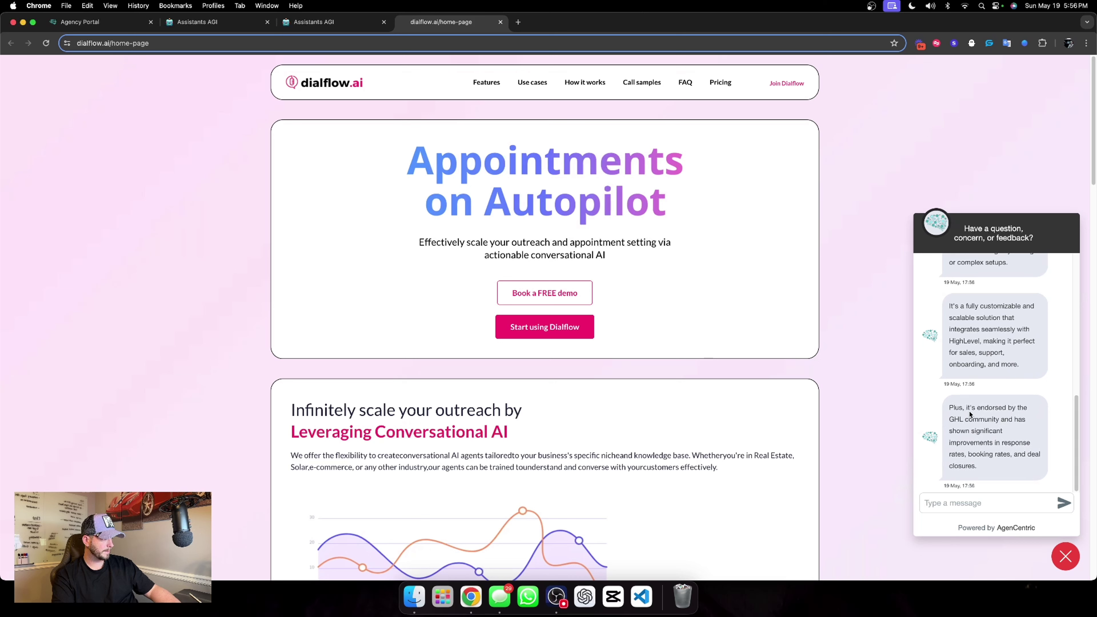
pyautogui.moveTo(967, 408); pyautogui.dragTo(998, 468)
pyautogui.click(991, 431)
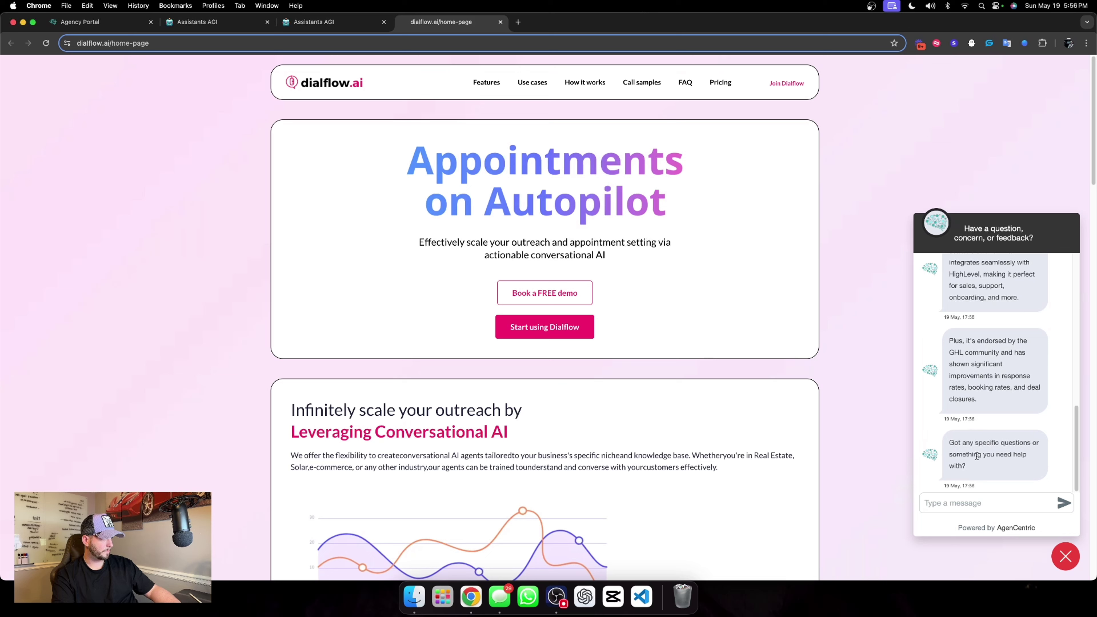
# Reply 'sure the voice platform seems interesting' in the chat widget and review the answer in the dashboard.
pyautogui.click(980, 512)
pyautogui.write('sure')
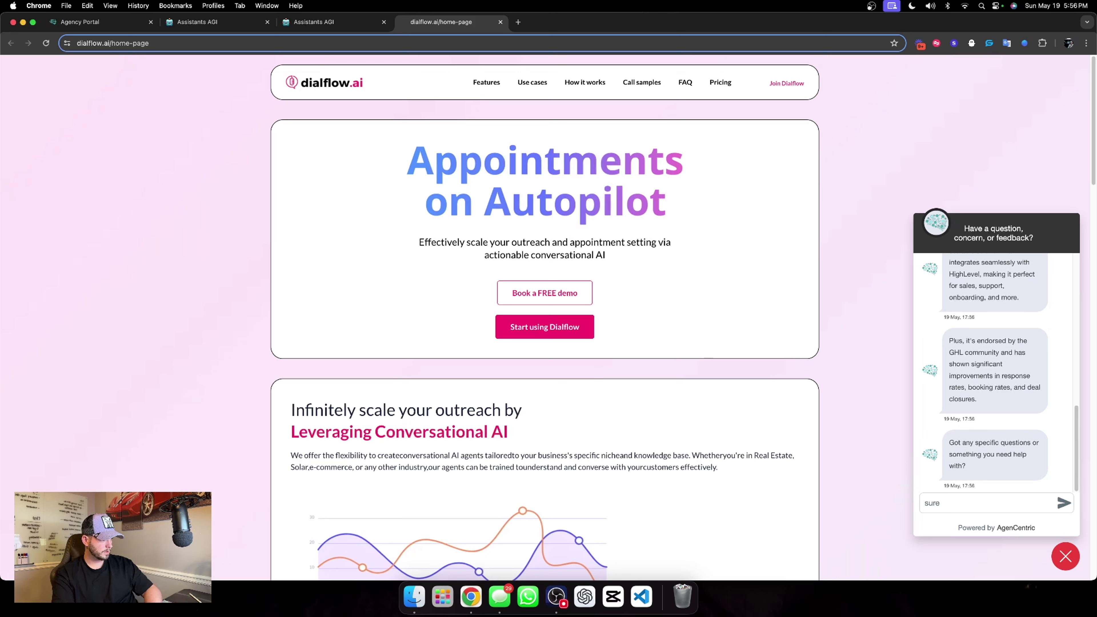
pyautogui.write(' the voice pl')
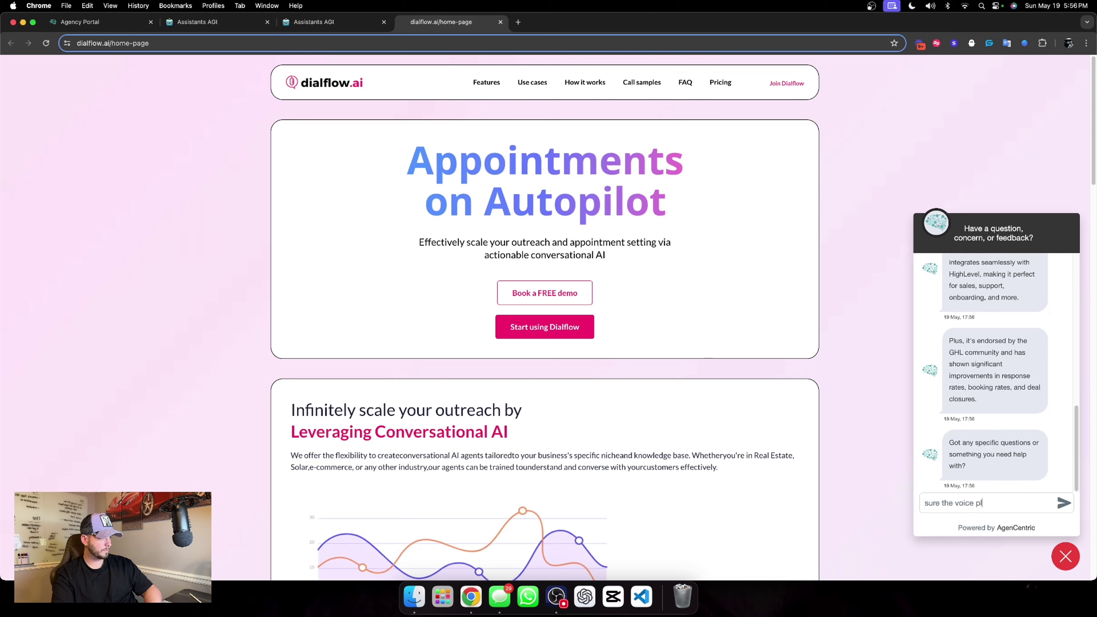
pyautogui.write('atform seems interesting')
pyautogui.press('Return')
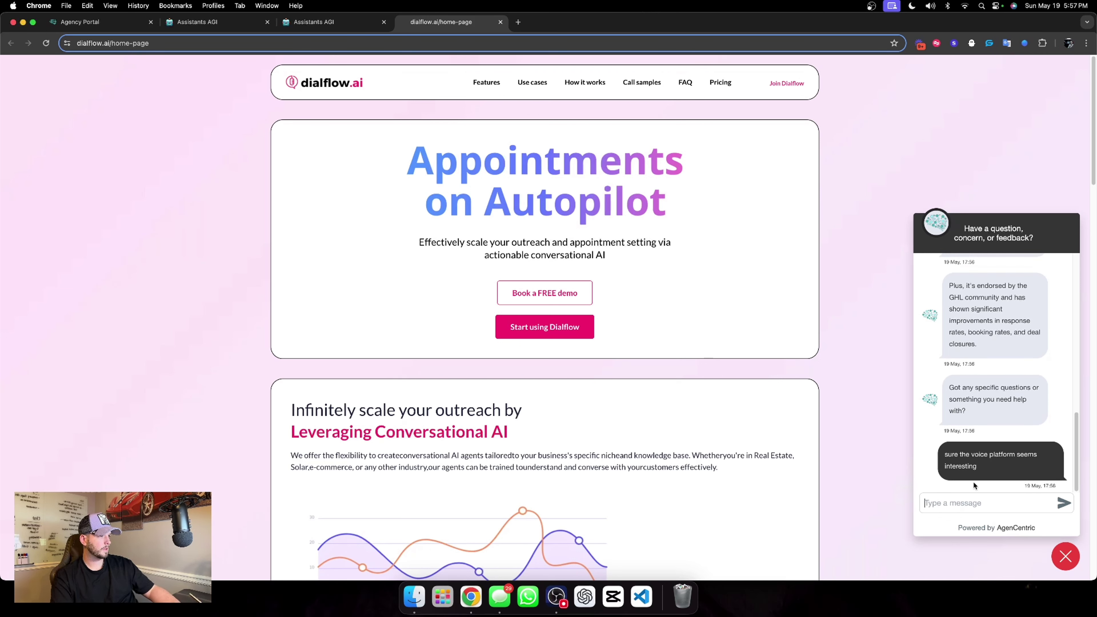
pyautogui.click(330, 21)
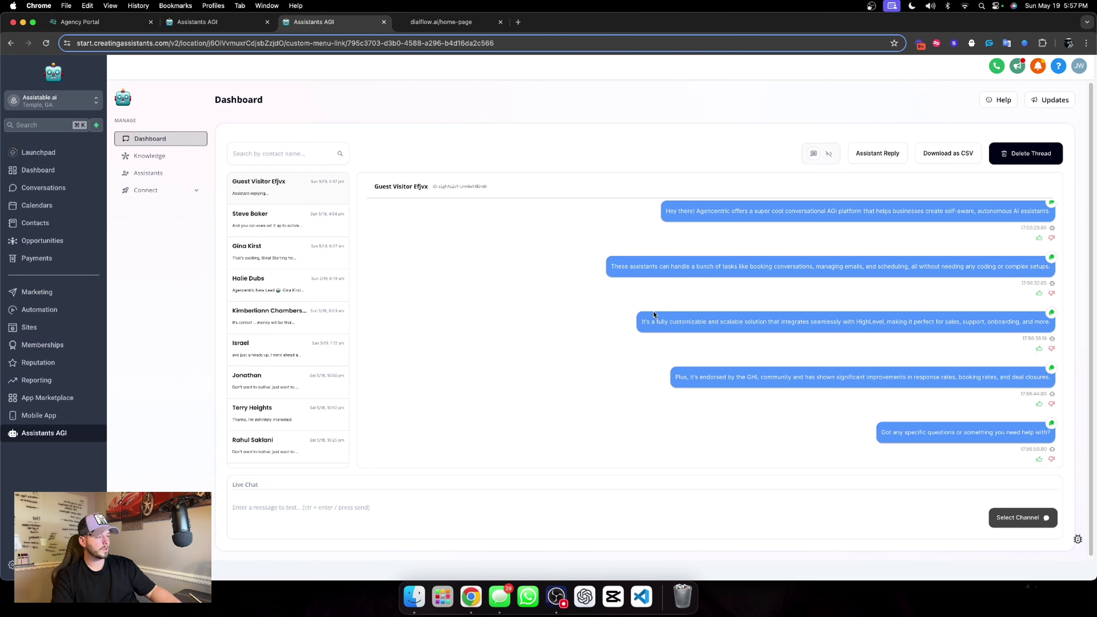
pyautogui.click(452, 24)
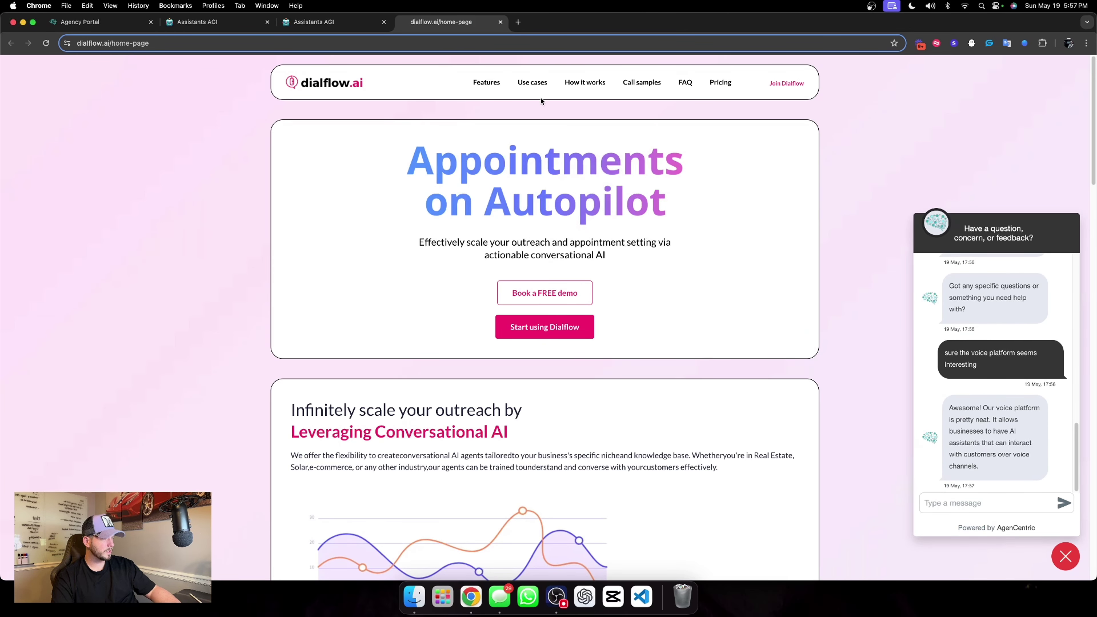
pyautogui.click(330, 24)
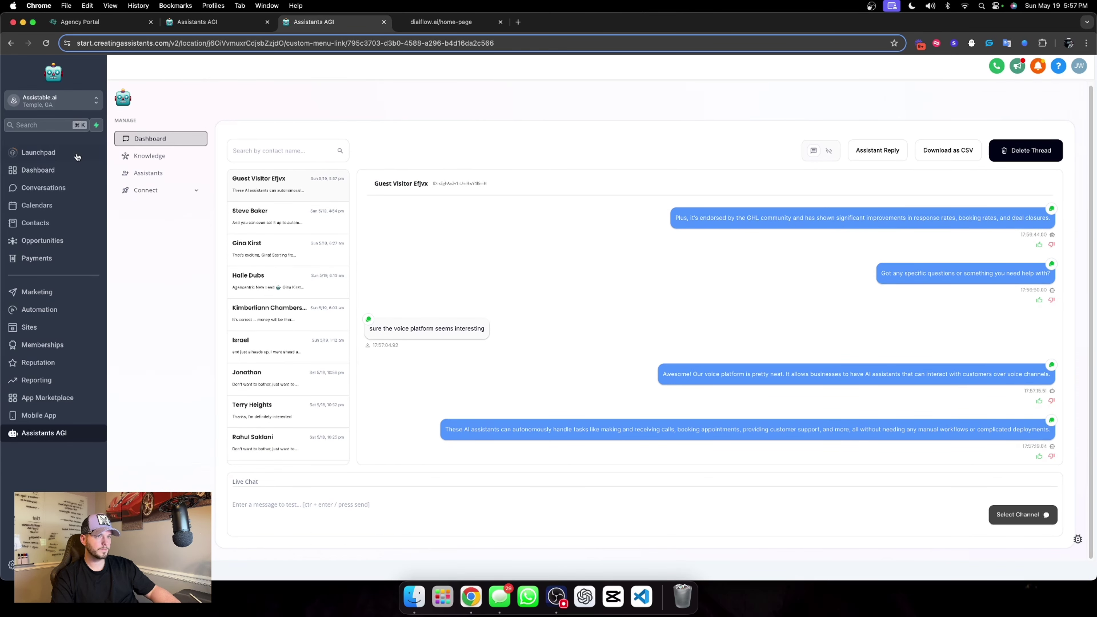
pyautogui.click(151, 175)
pyautogui.click(722, 236)
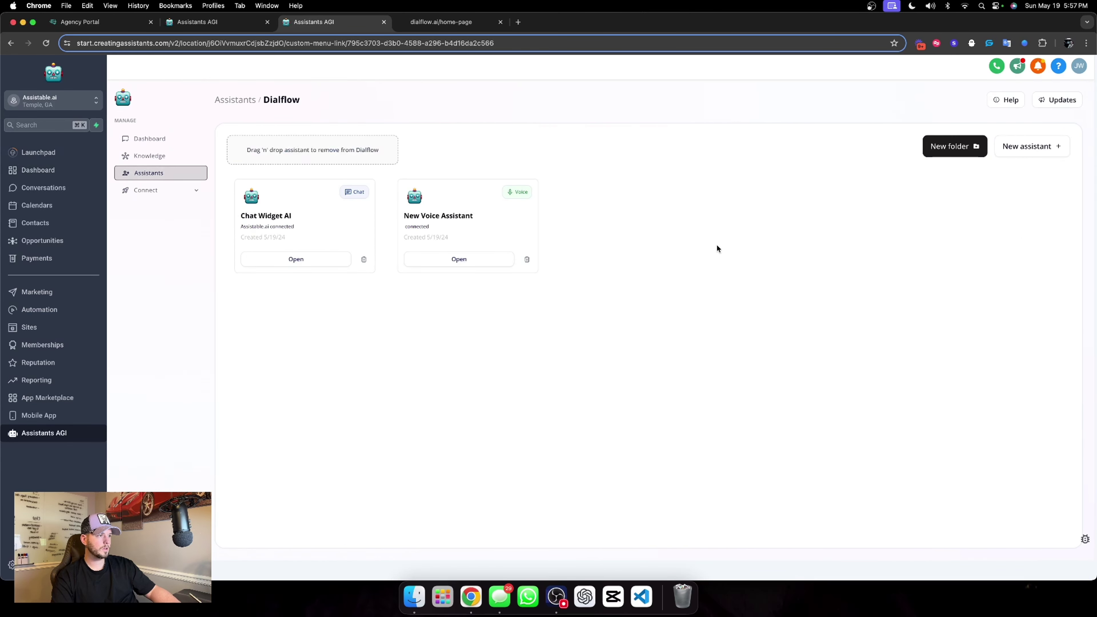
pyautogui.click(294, 258)
pyautogui.scroll(-2, 392, 260)
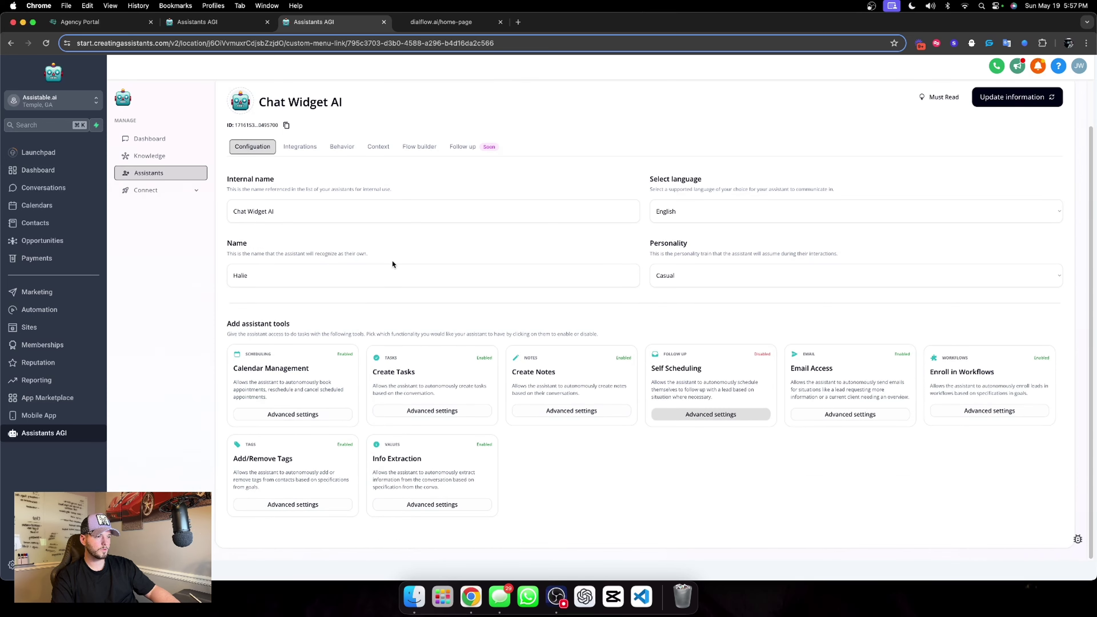
pyautogui.scroll(2, 380, 216)
pyautogui.click(300, 195)
pyautogui.click(354, 197)
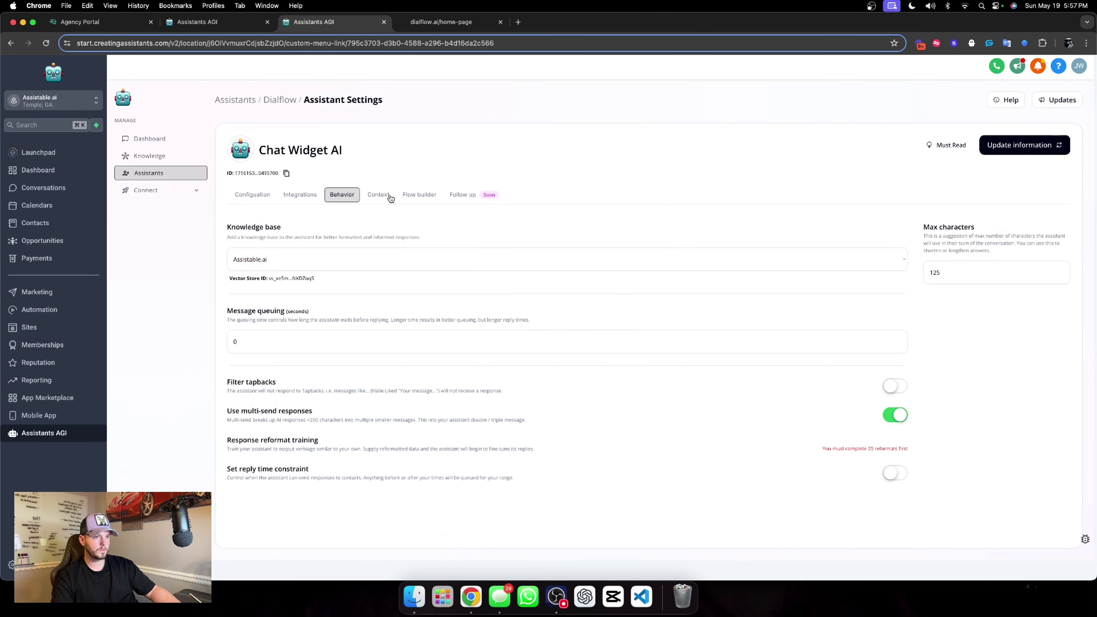
pyautogui.click(378, 195)
pyautogui.click(421, 200)
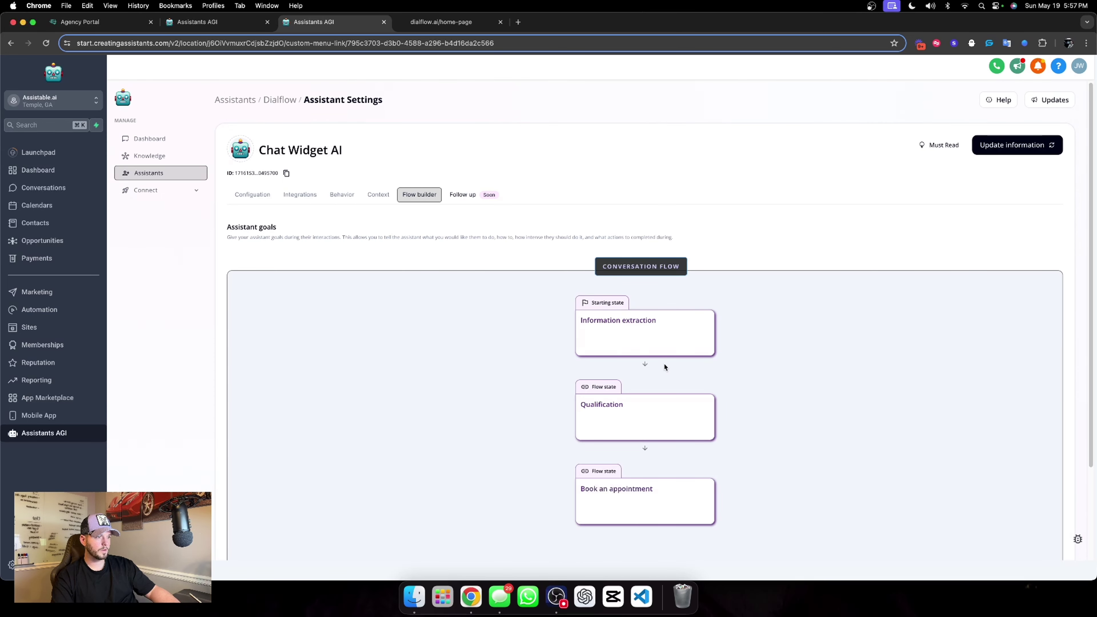
pyautogui.click(663, 351)
pyautogui.scroll(-2, 912, 312)
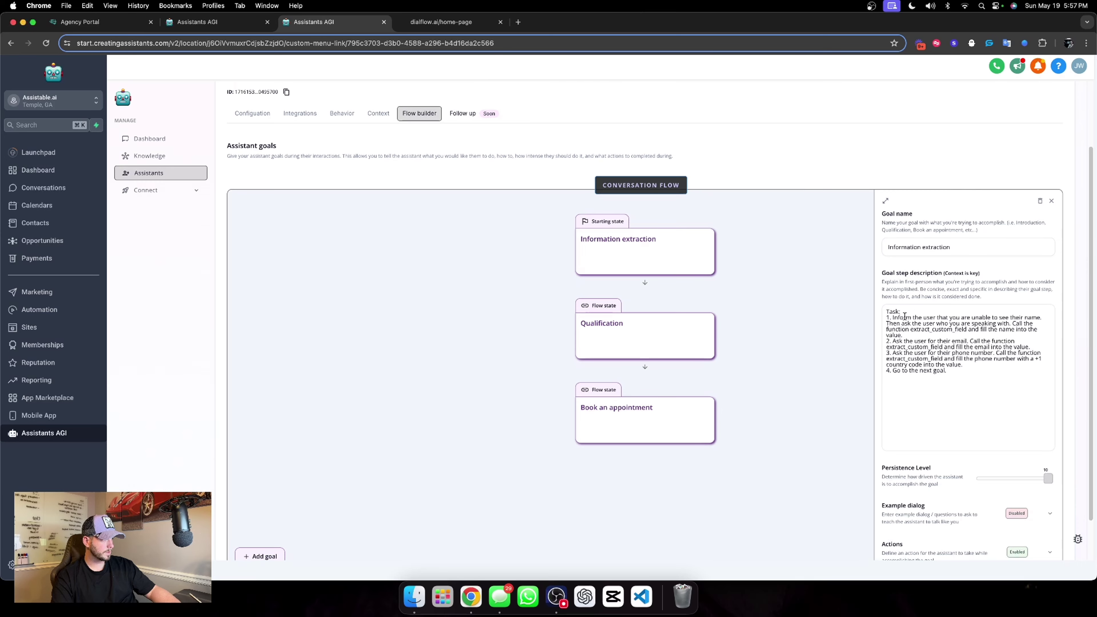
pyautogui.scroll(2, 904, 316)
pyautogui.scroll(-3, 904, 316)
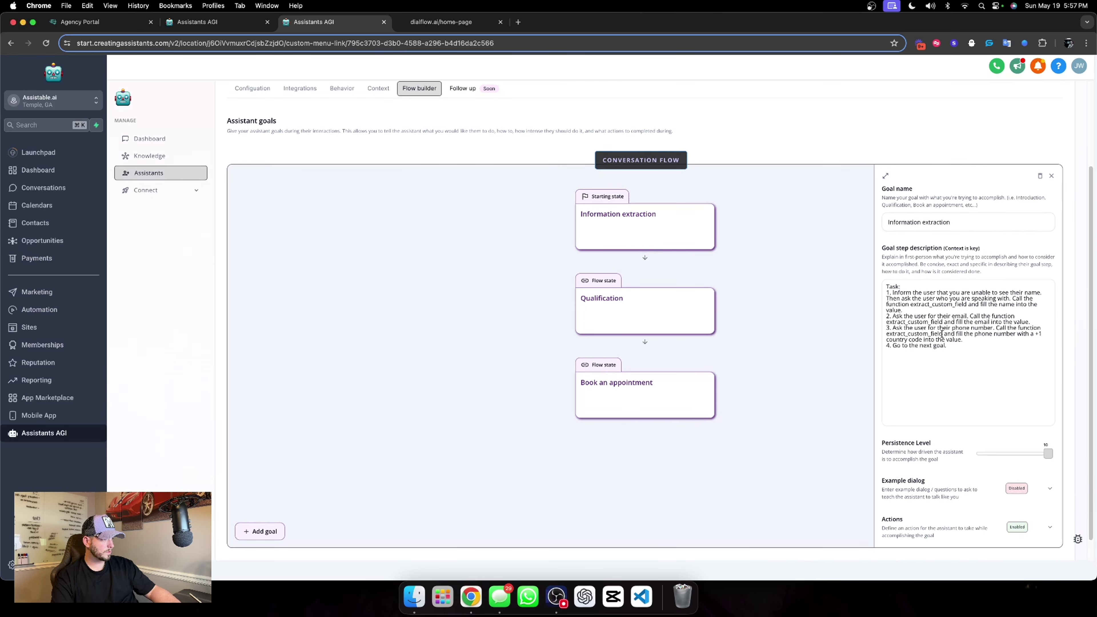
pyautogui.click(433, 20)
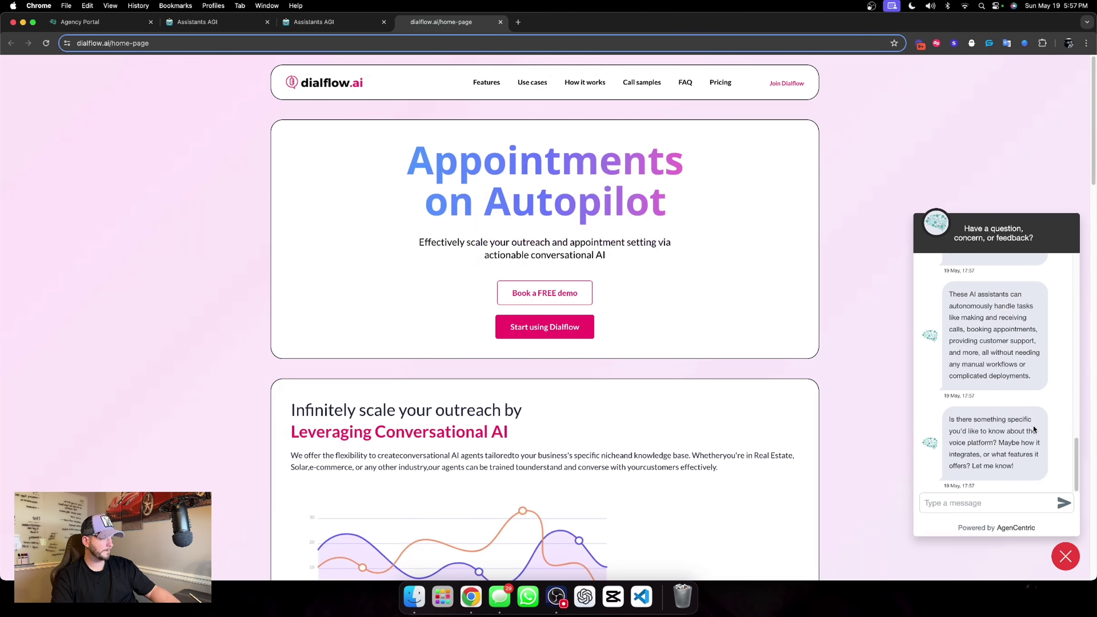
pyautogui.click(314, 21)
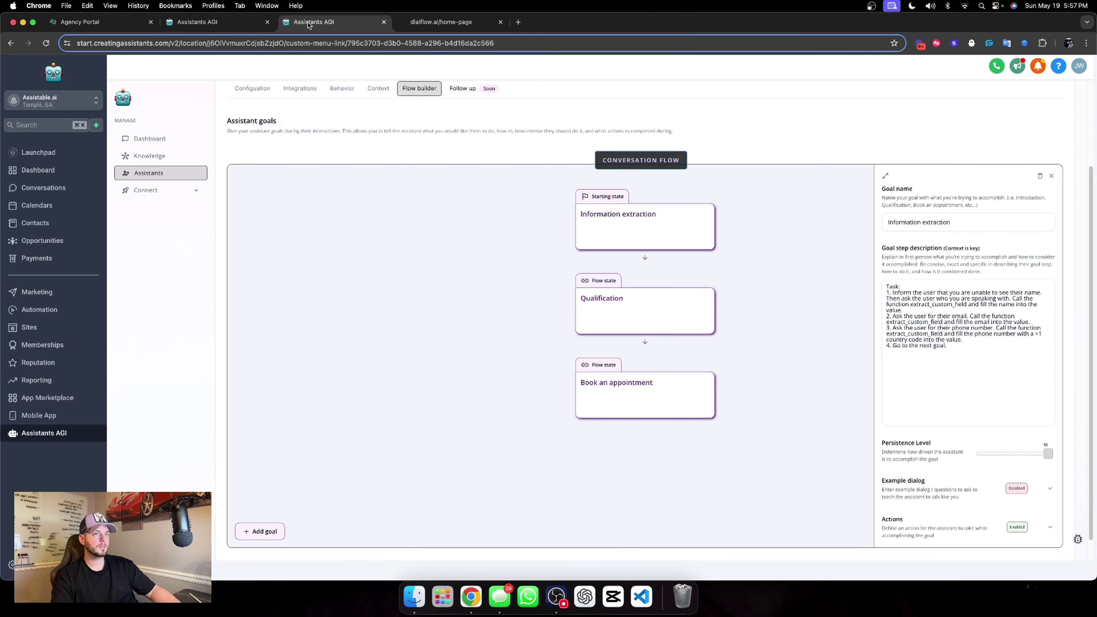
pyautogui.click(192, 143)
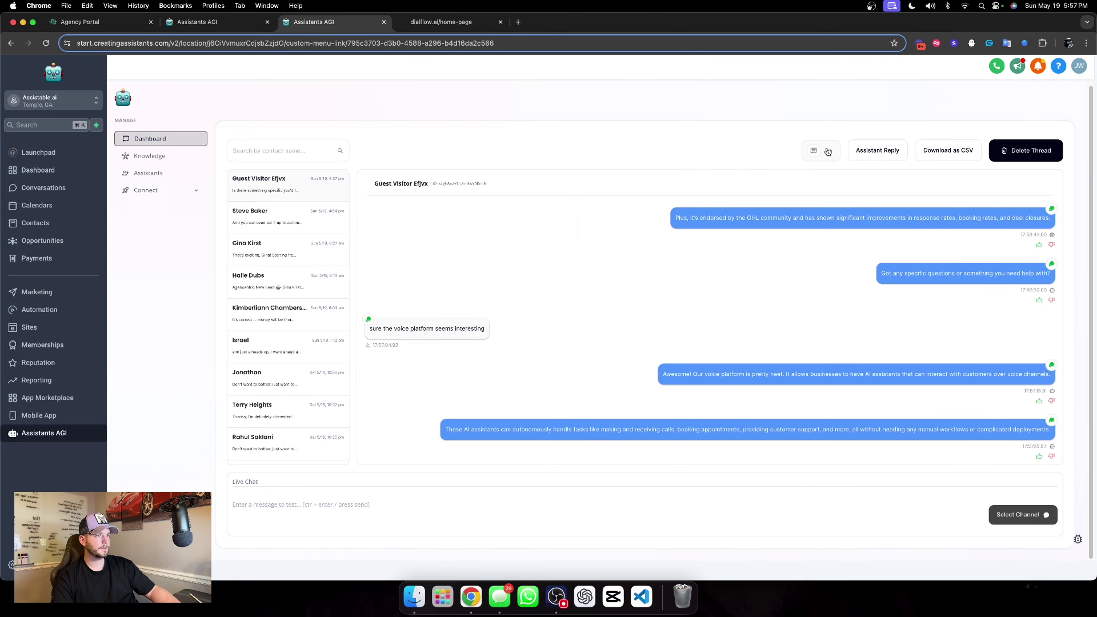
pyautogui.click(815, 151)
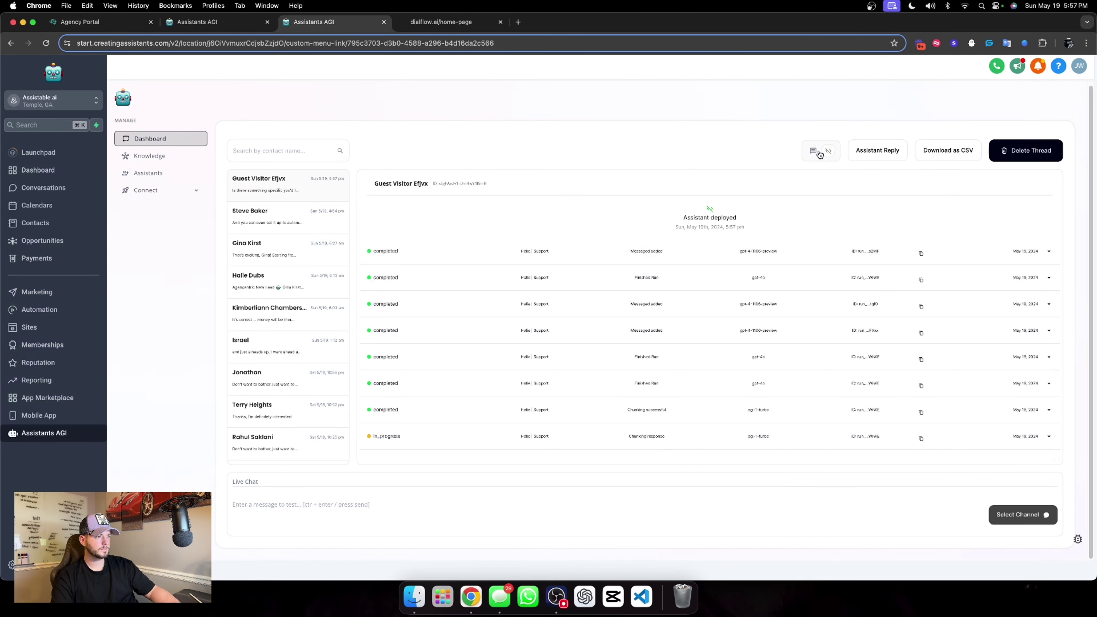
pyautogui.click(814, 152)
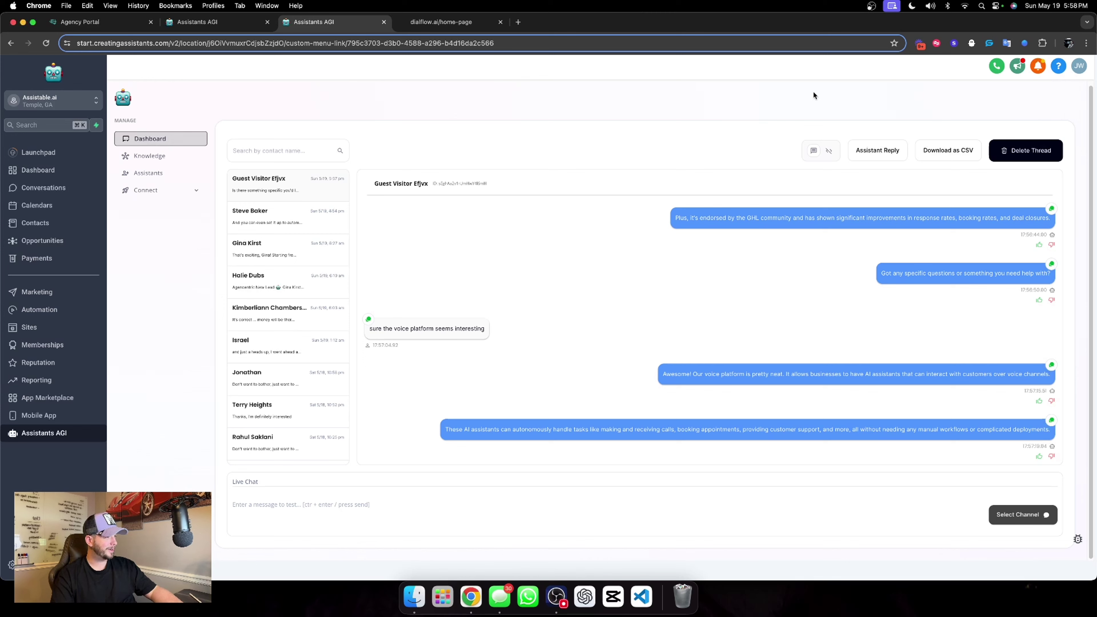
pyautogui.click(827, 151)
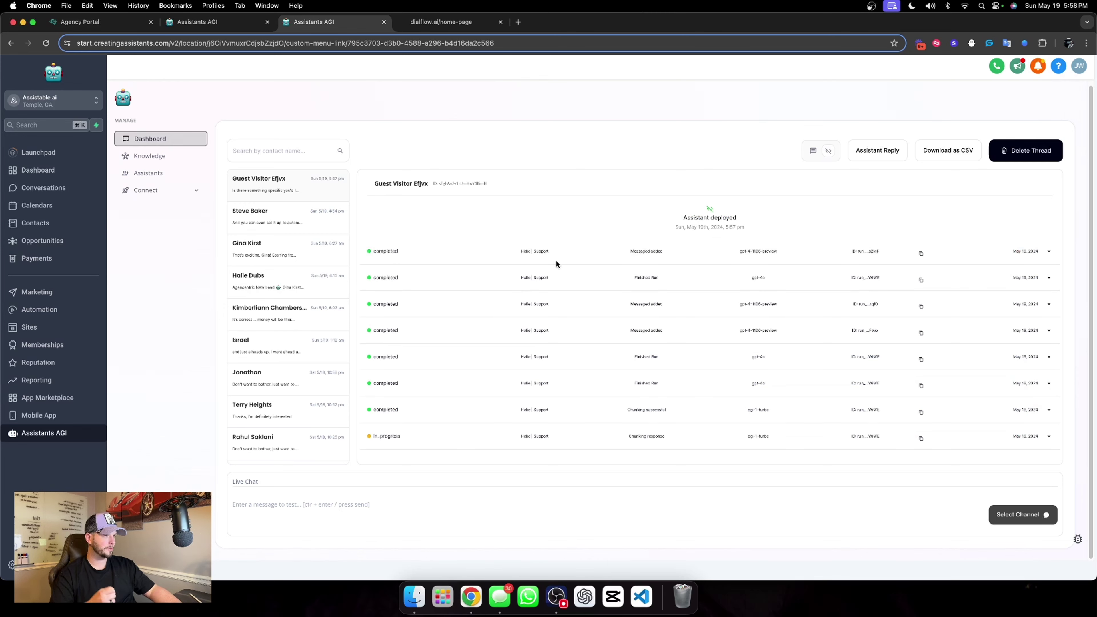
pyautogui.moveTo(511, 248); pyautogui.dragTo(546, 324)
pyautogui.click(540, 301)
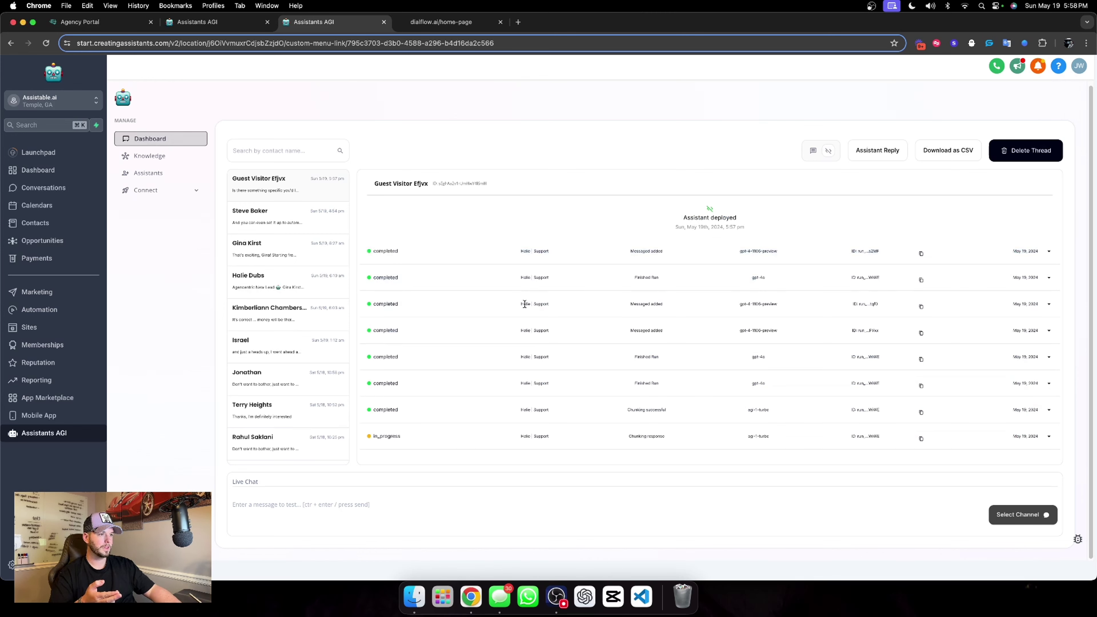
pyautogui.tripleClick(525, 305)
pyautogui.tripleClick(544, 278)
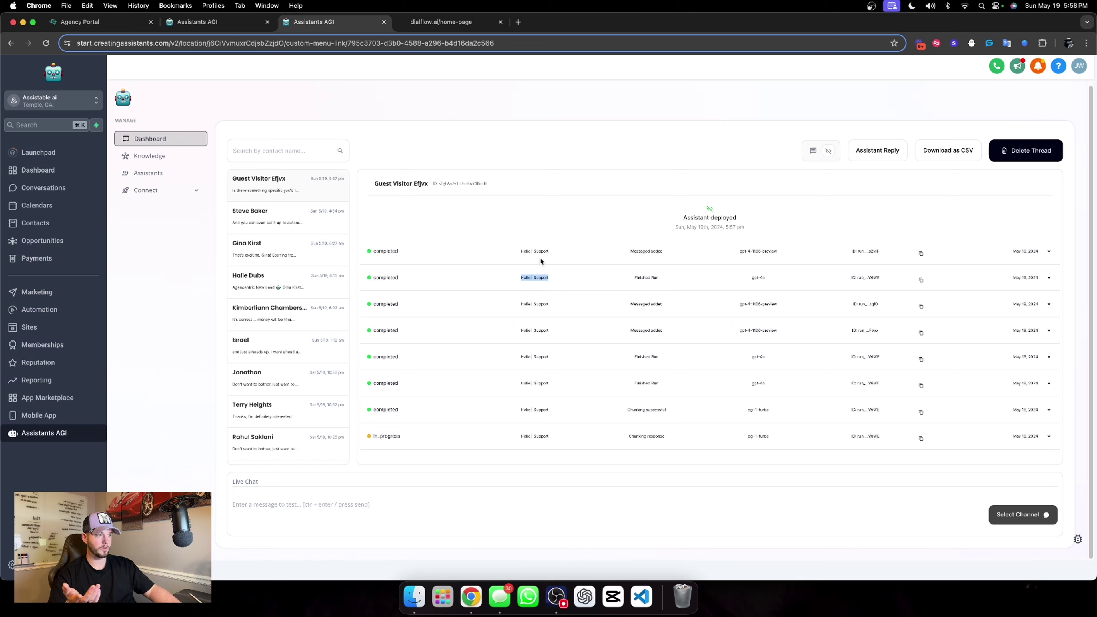
pyautogui.tripleClick(543, 249)
pyautogui.tripleClick(539, 273)
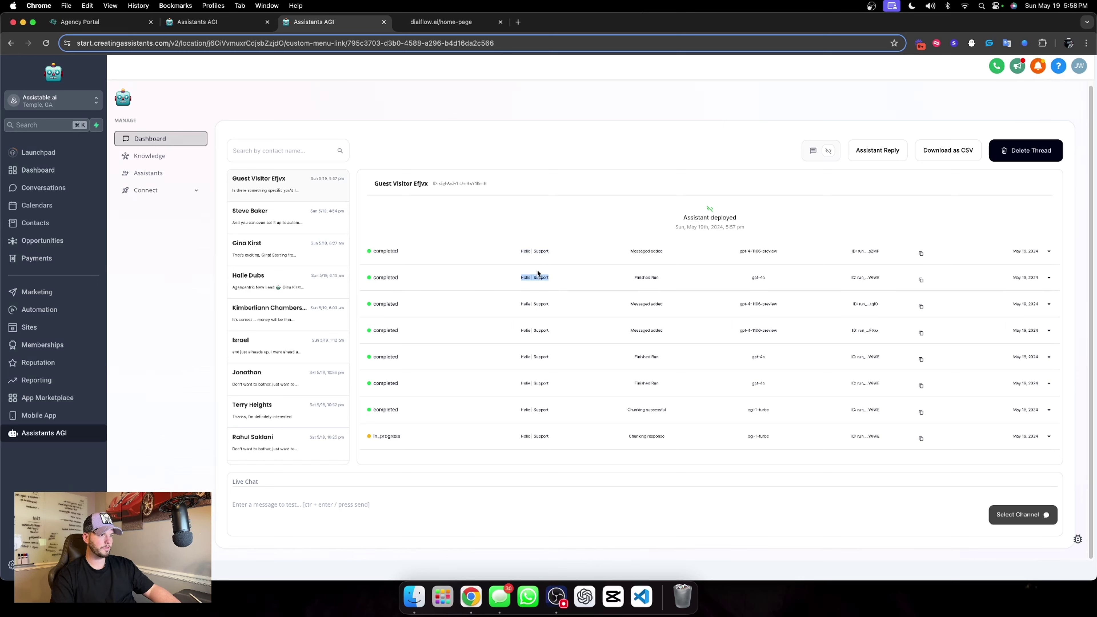
pyautogui.doubleClick(538, 251)
pyautogui.click(814, 150)
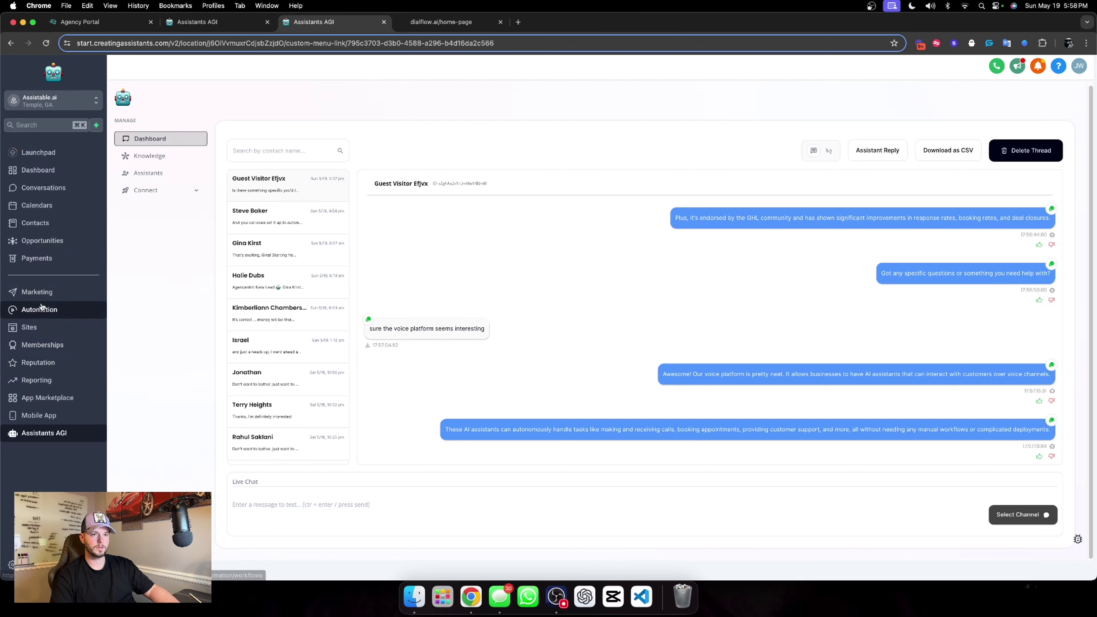
# Switch the Support Widget Assistant workflow in 01. Sequences to Draft, save it, and return to the dashboard.
pyautogui.click(41, 309)
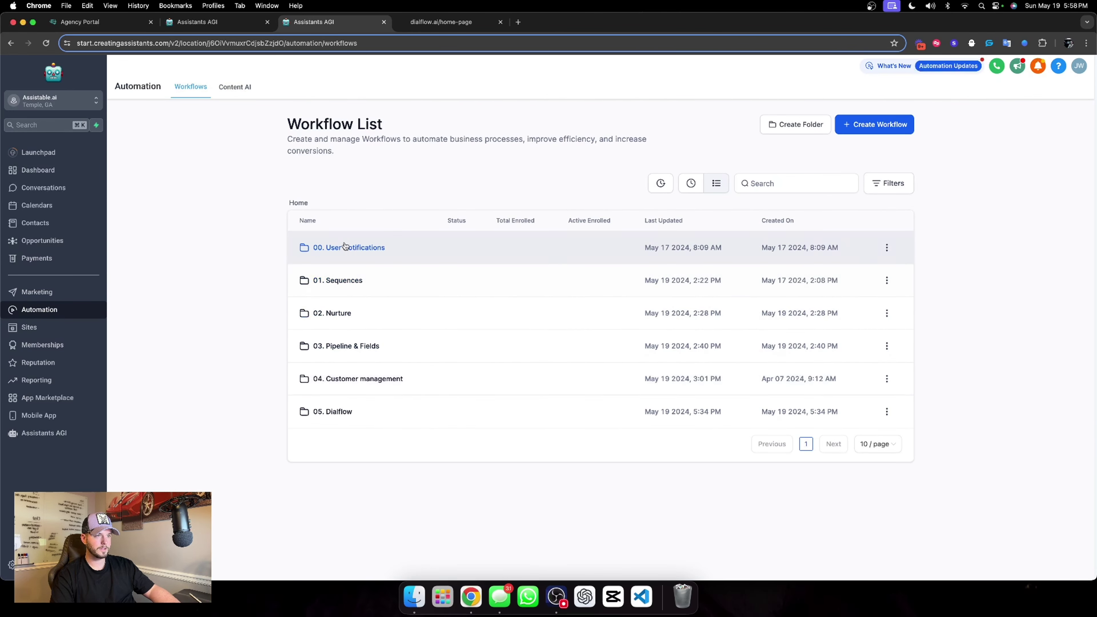
pyautogui.click(347, 280)
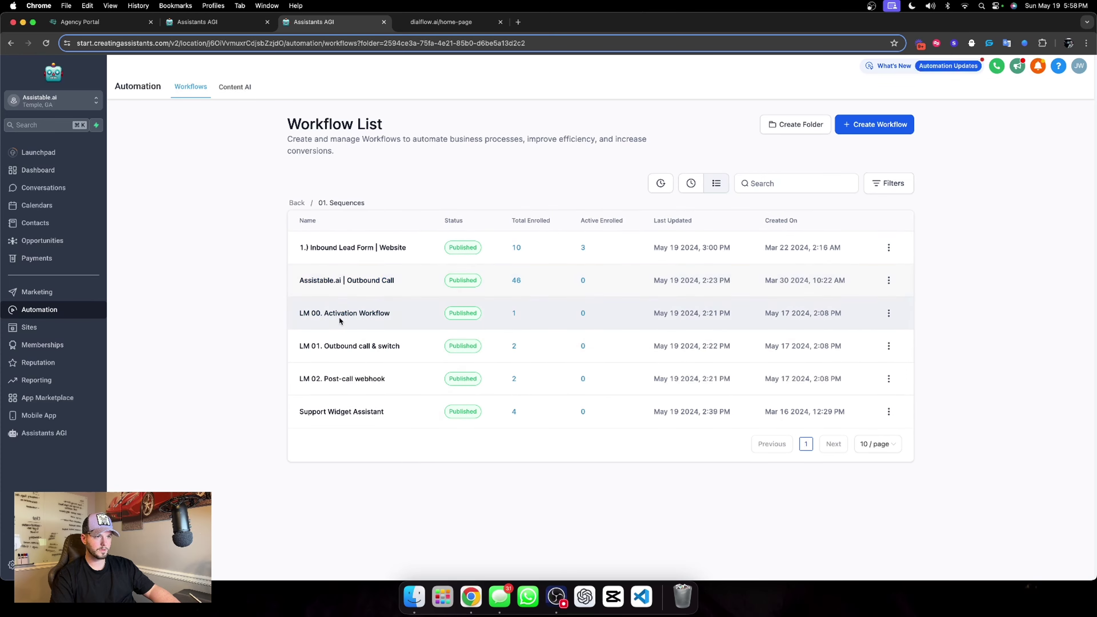
pyautogui.click(348, 412)
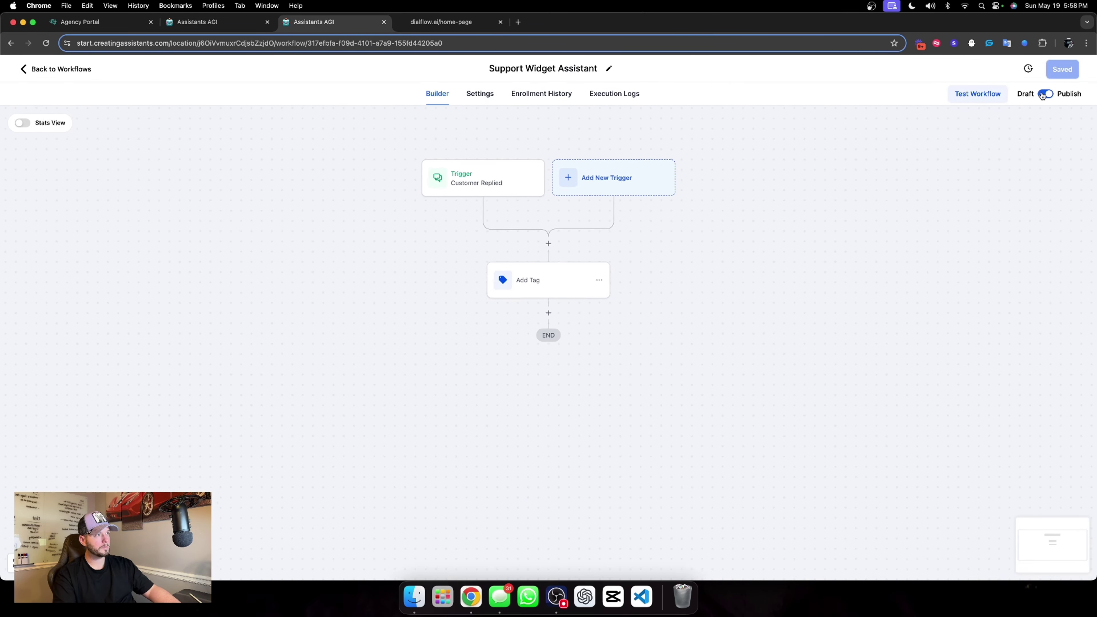
pyautogui.click(1045, 95)
pyautogui.click(1063, 71)
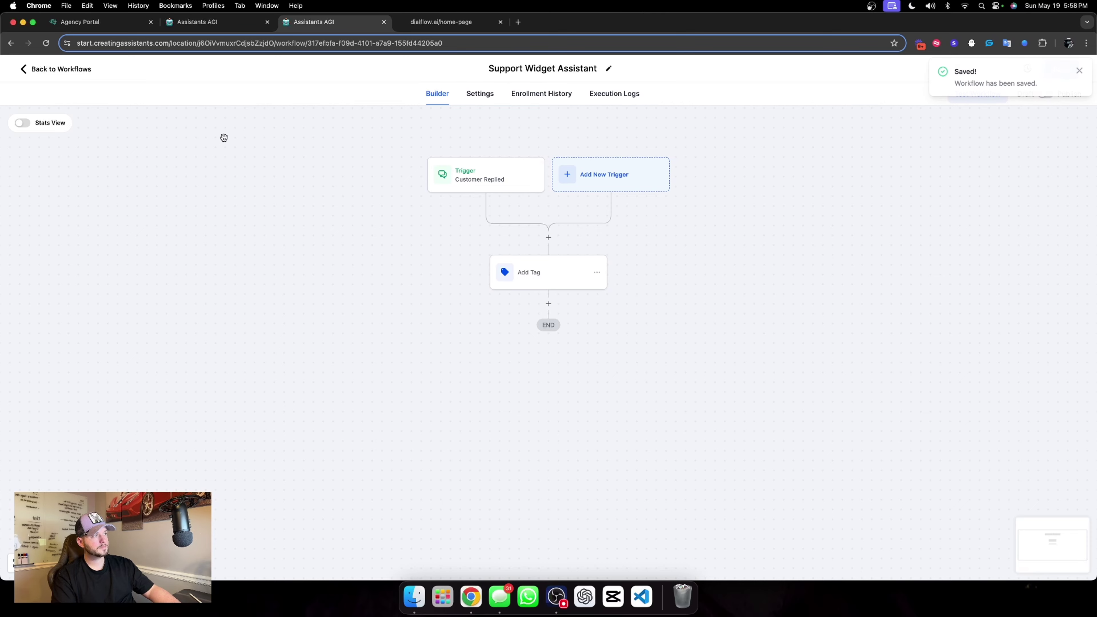
pyautogui.click(76, 71)
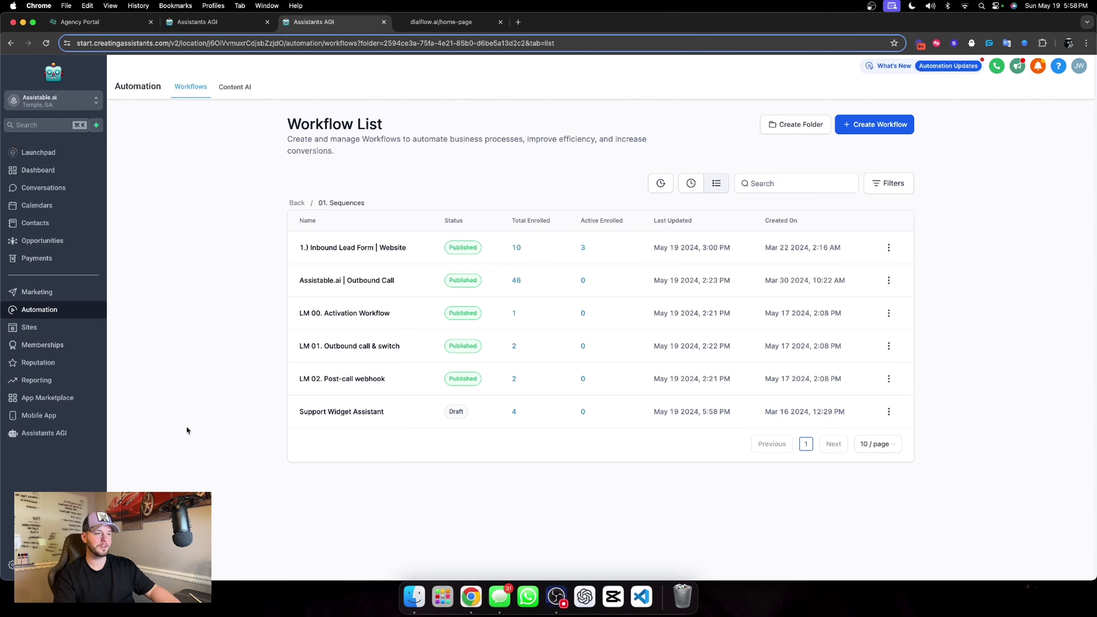
pyautogui.click(35, 434)
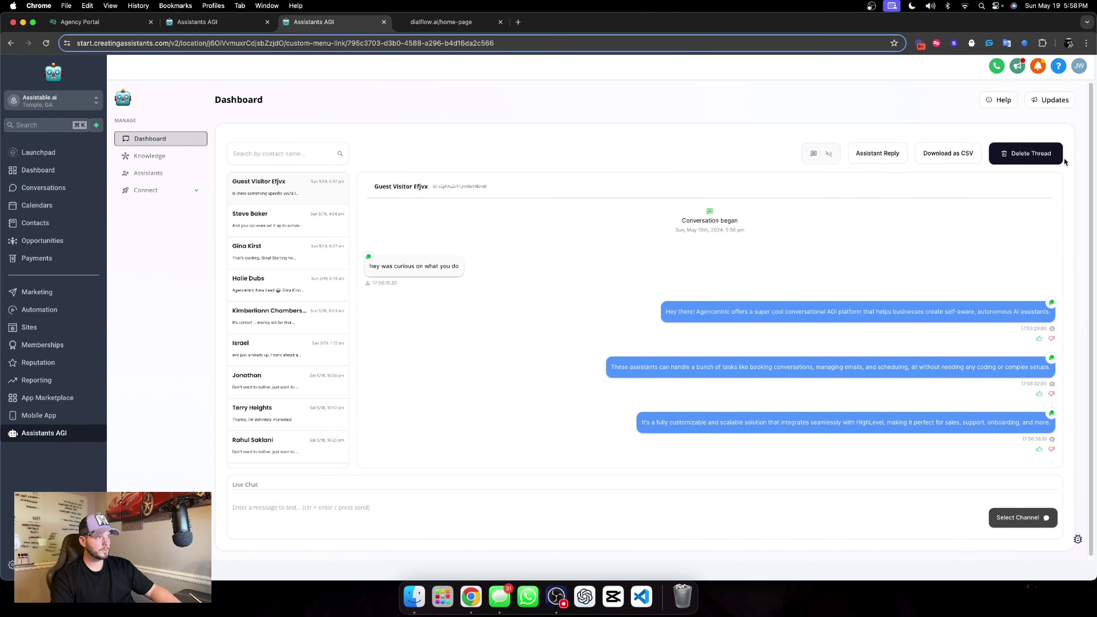
# Delete the guest visitor's thread, then collapse the chat widget on the dialflow.ai page.
pyautogui.click(1050, 158)
pyautogui.click(616, 211)
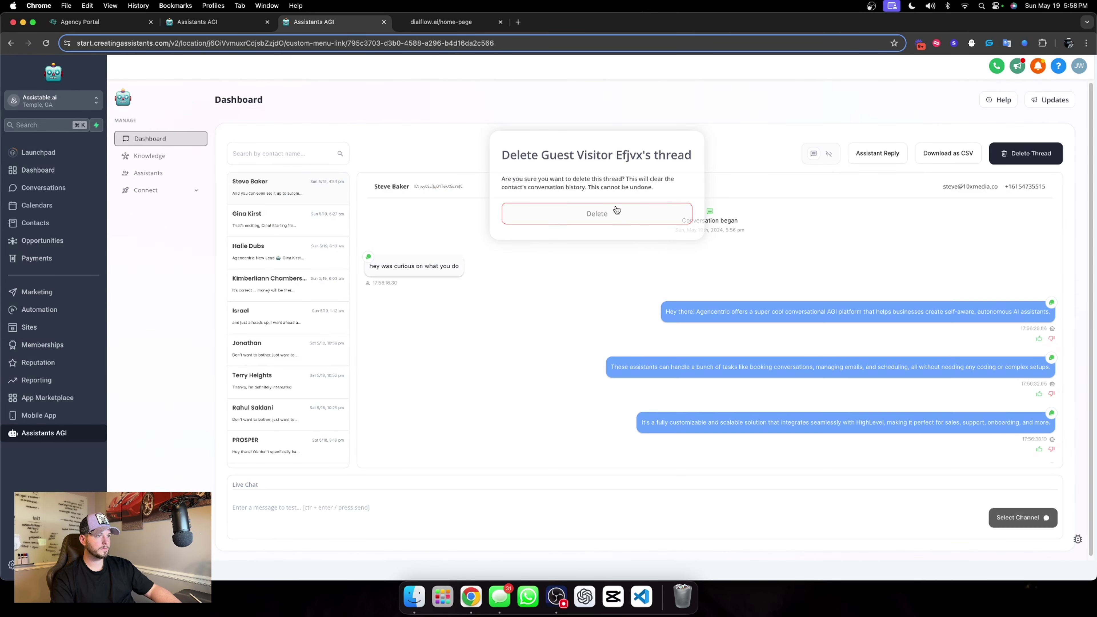
pyautogui.click(149, 155)
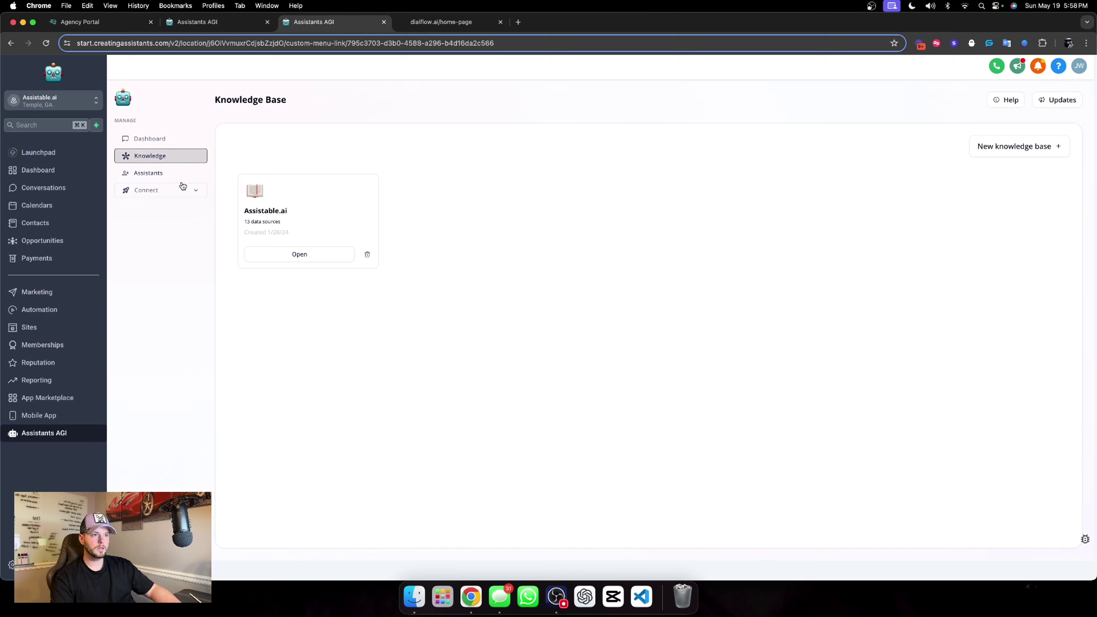
pyautogui.click(440, 22)
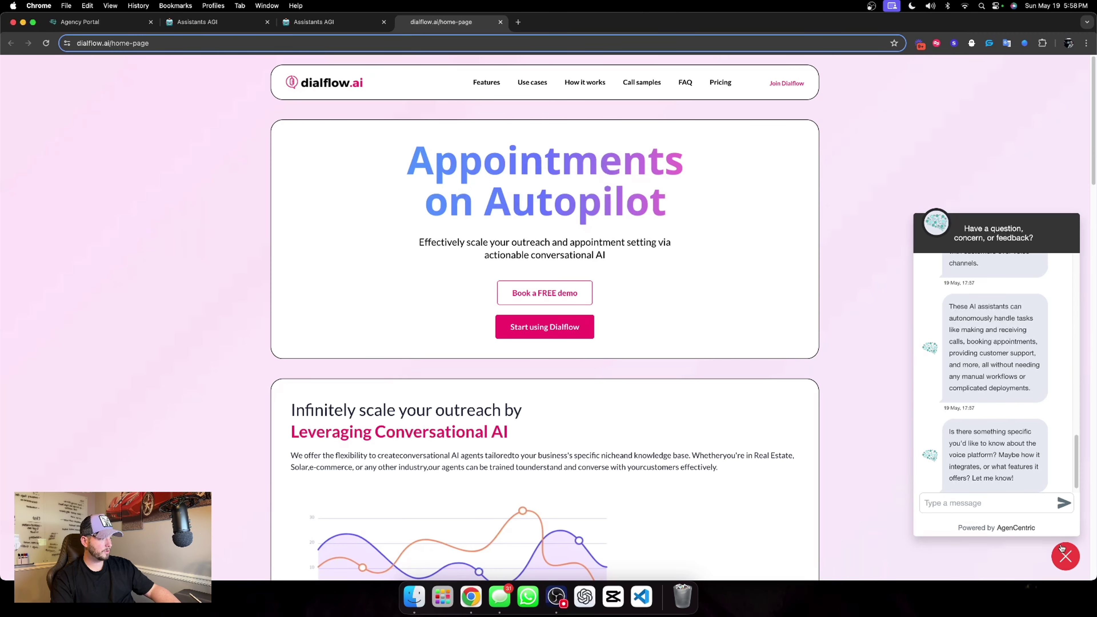
pyautogui.click(1064, 554)
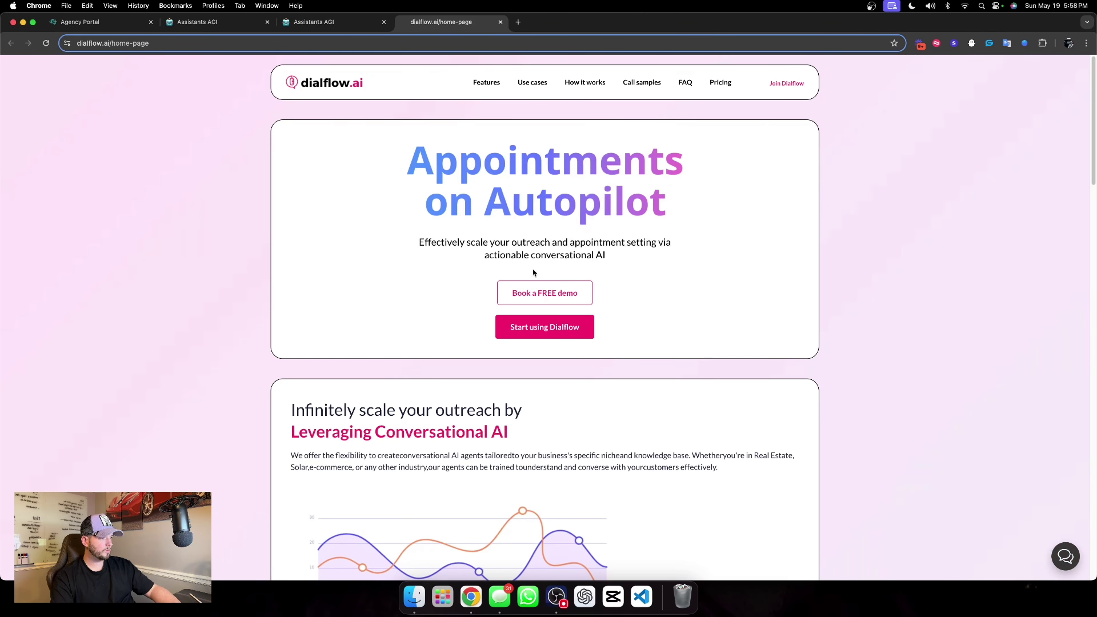
# Delete dialflow.ai's stored site data through Chrome's site settings.
pyautogui.click(68, 43)
pyautogui.click(115, 128)
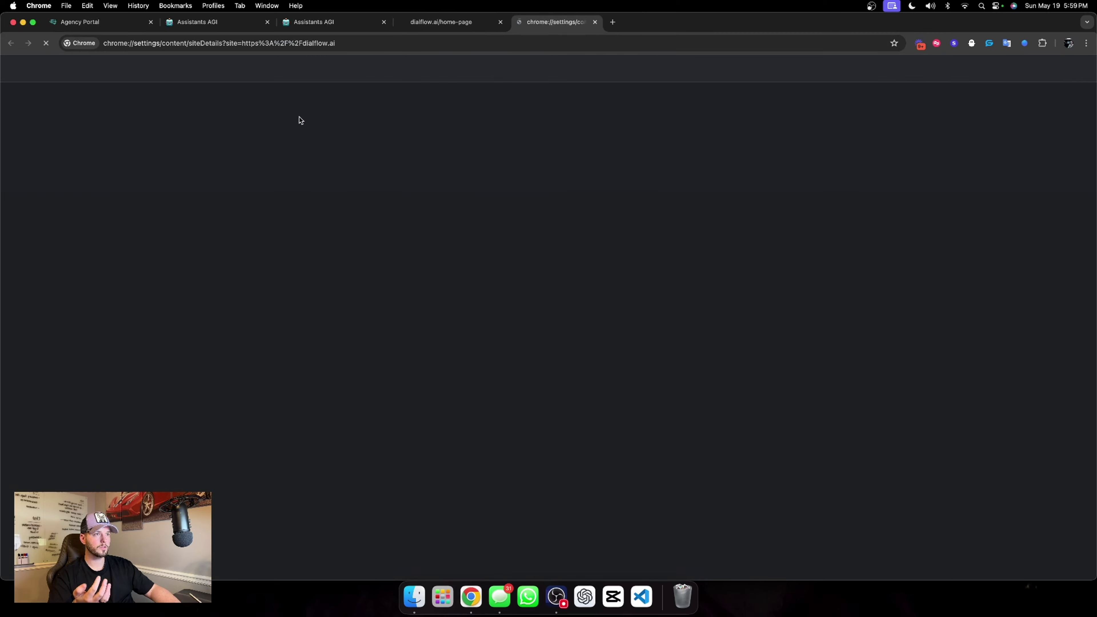
pyautogui.click(665, 150)
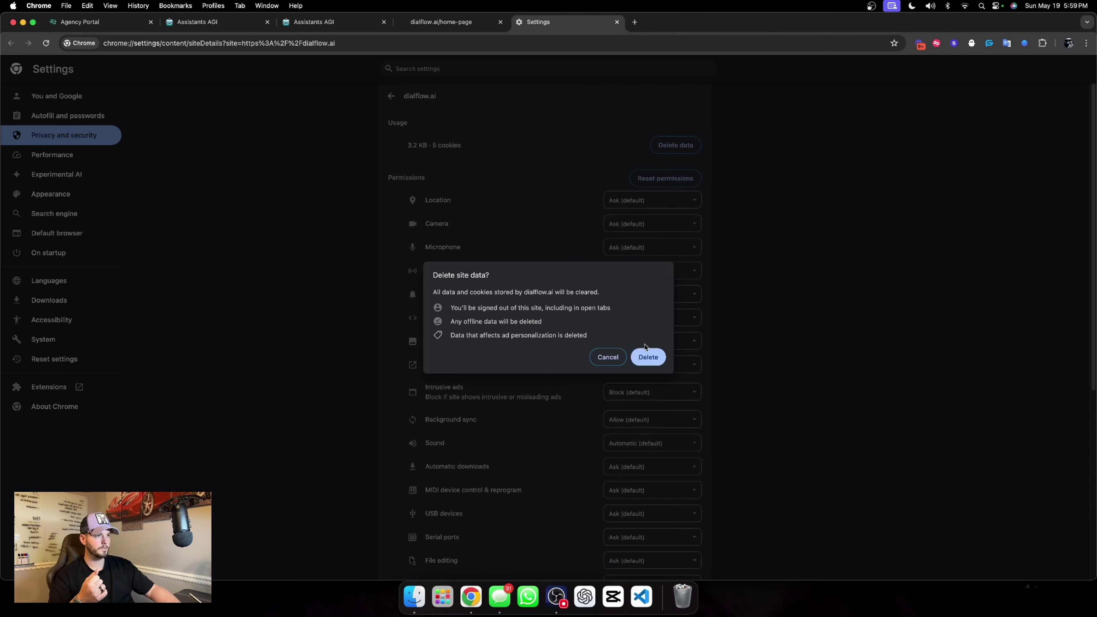
pyautogui.click(647, 352)
# Reload the dialflow.ai page and open the chat widget on a fresh conversation.
pyautogui.click(617, 22)
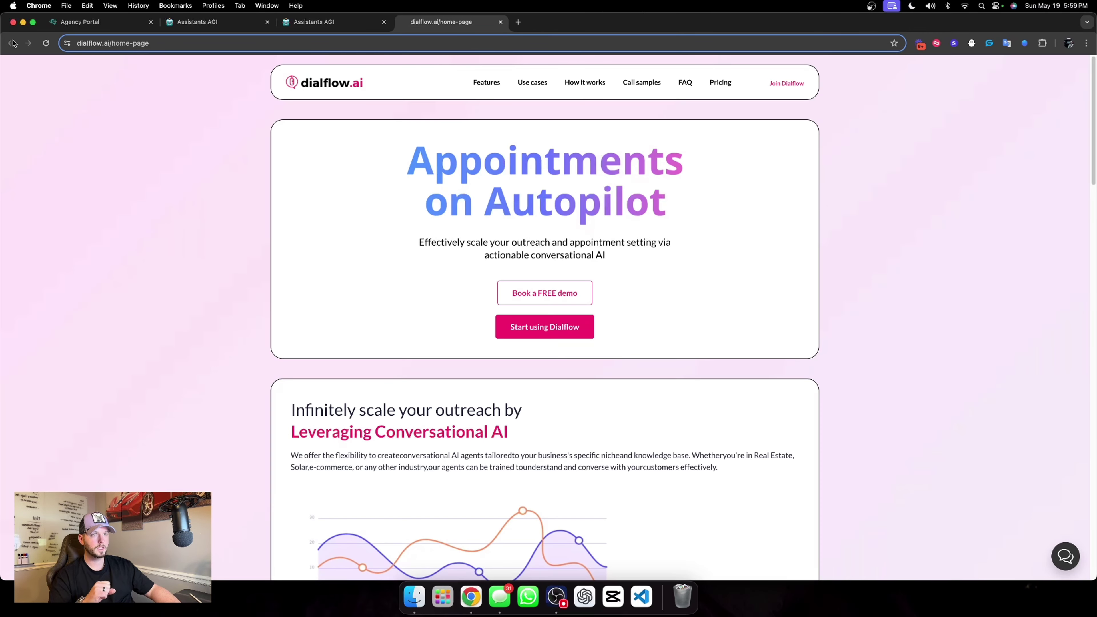
pyautogui.click(1065, 555)
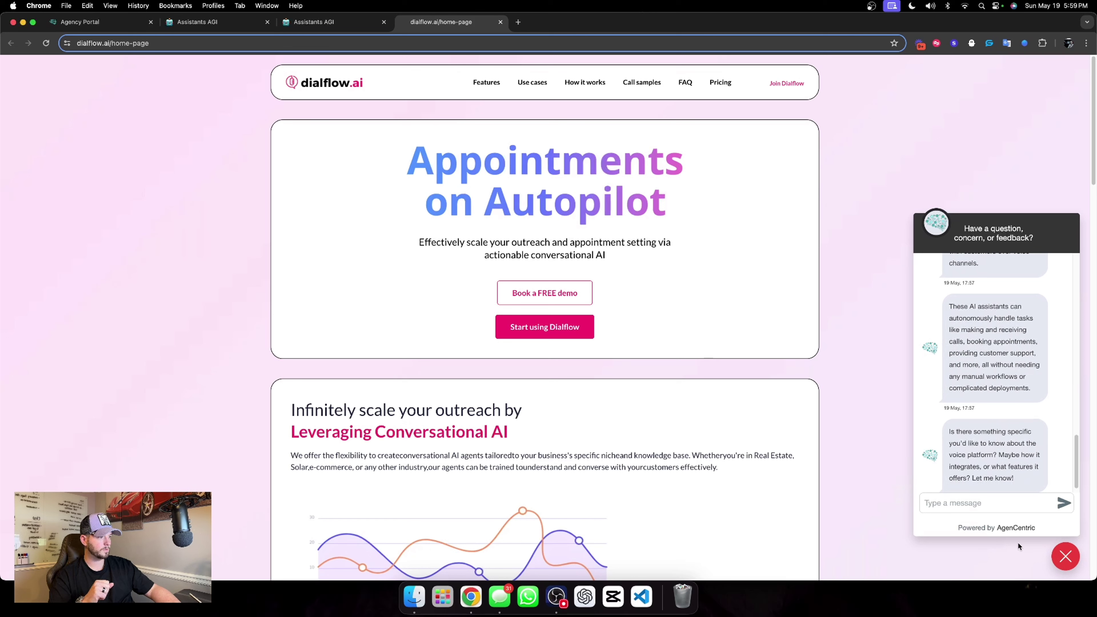
pyautogui.click(1065, 556)
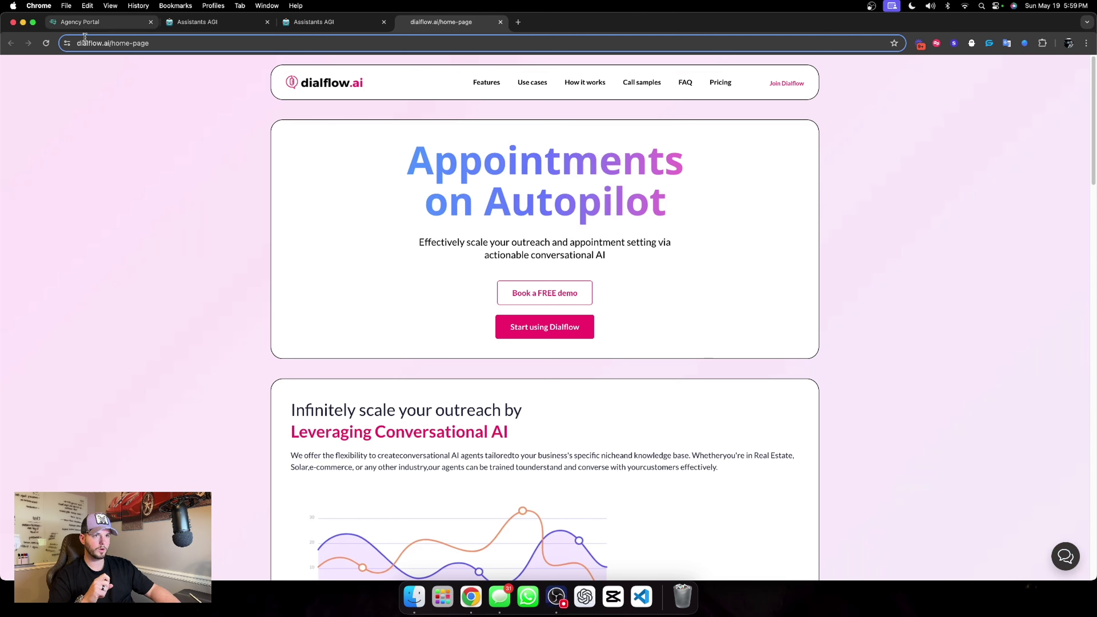
pyautogui.click(41, 45)
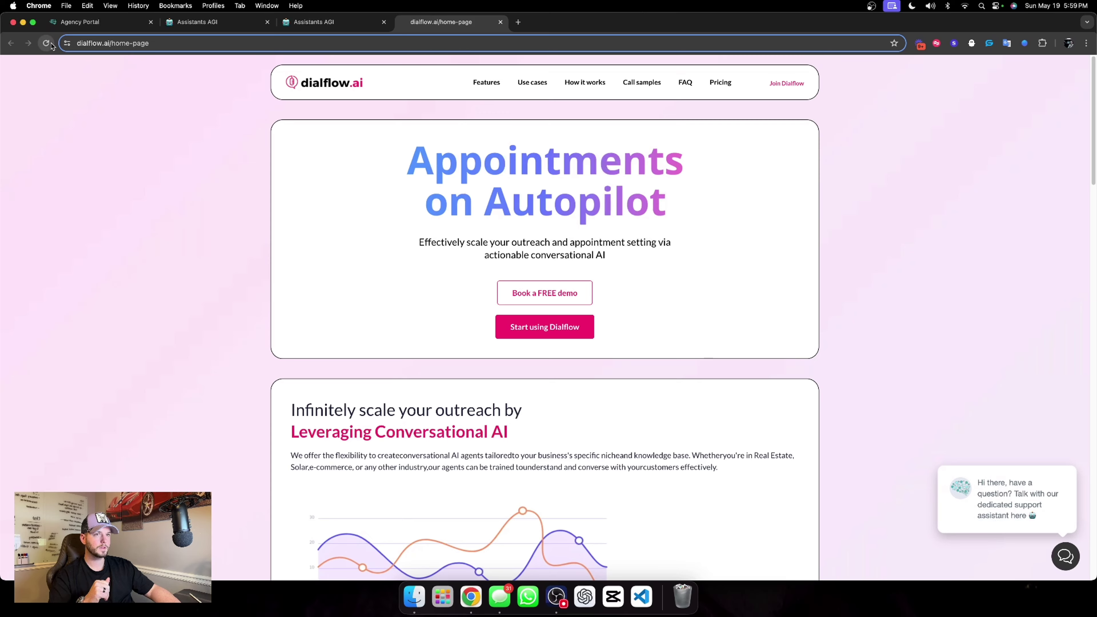
pyautogui.click(1067, 560)
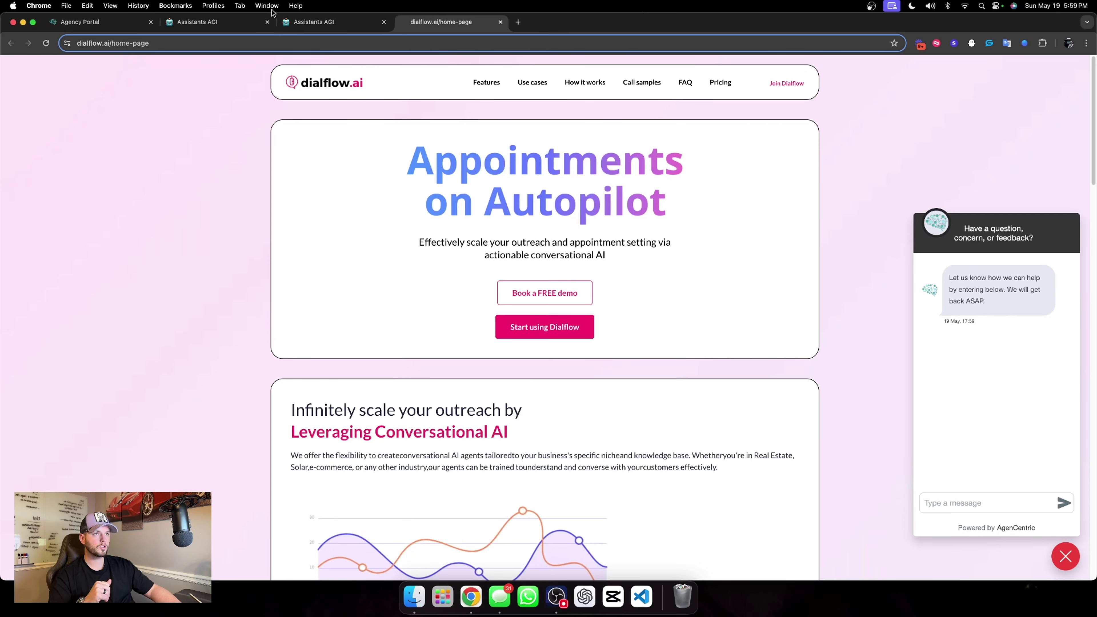
pyautogui.click(313, 22)
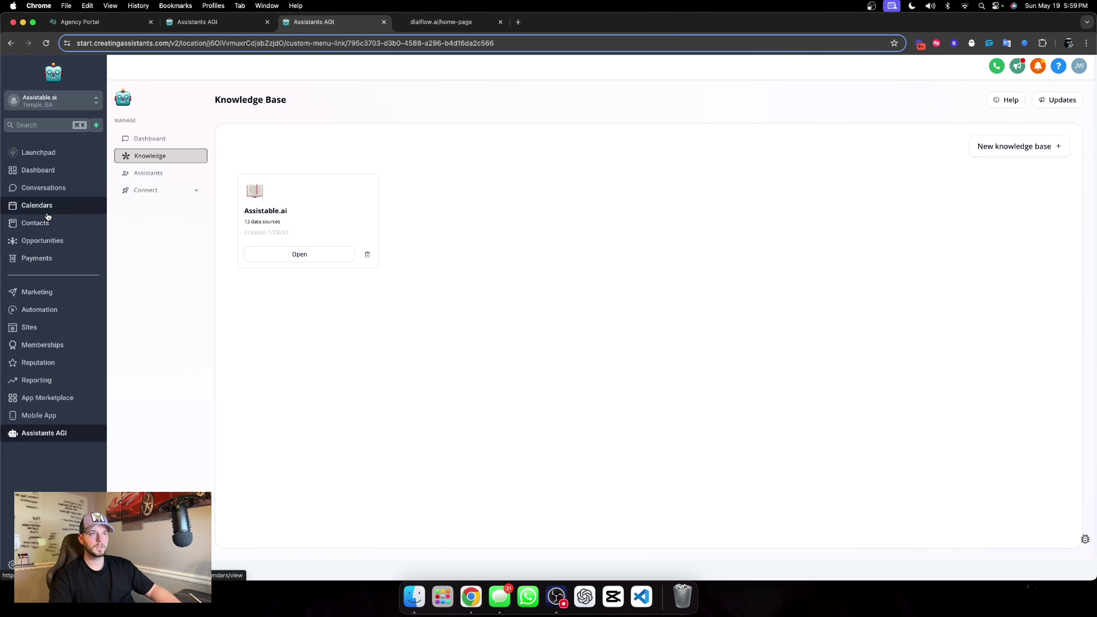
# Search CRM Contacts for the demo visitor and delete their contact record.
pyautogui.click(140, 139)
pyautogui.click(226, 22)
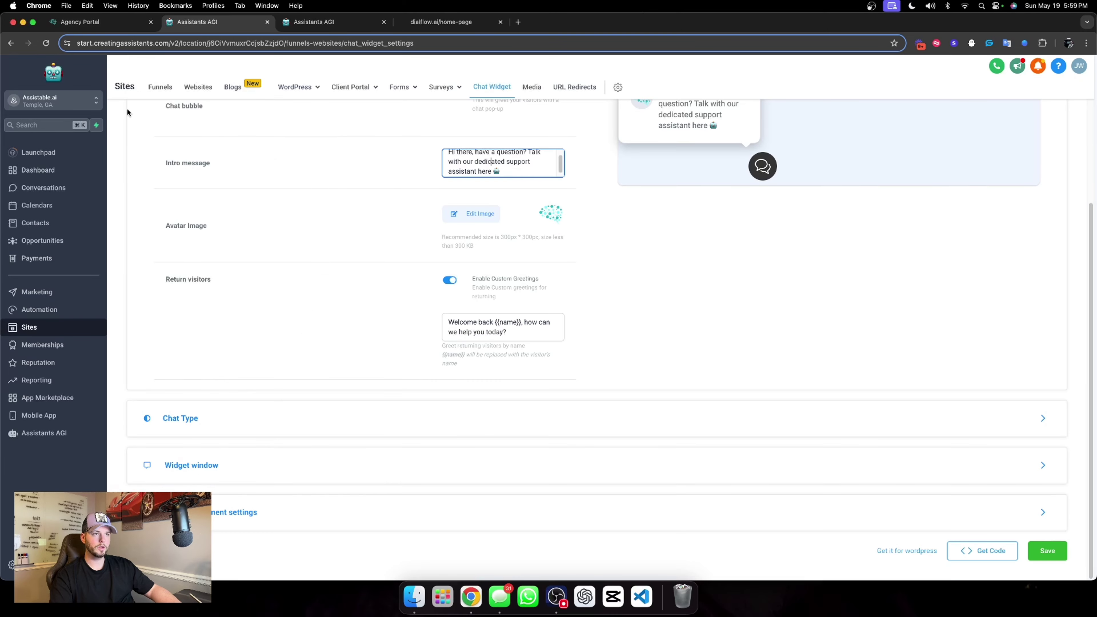
pyautogui.click(35, 222)
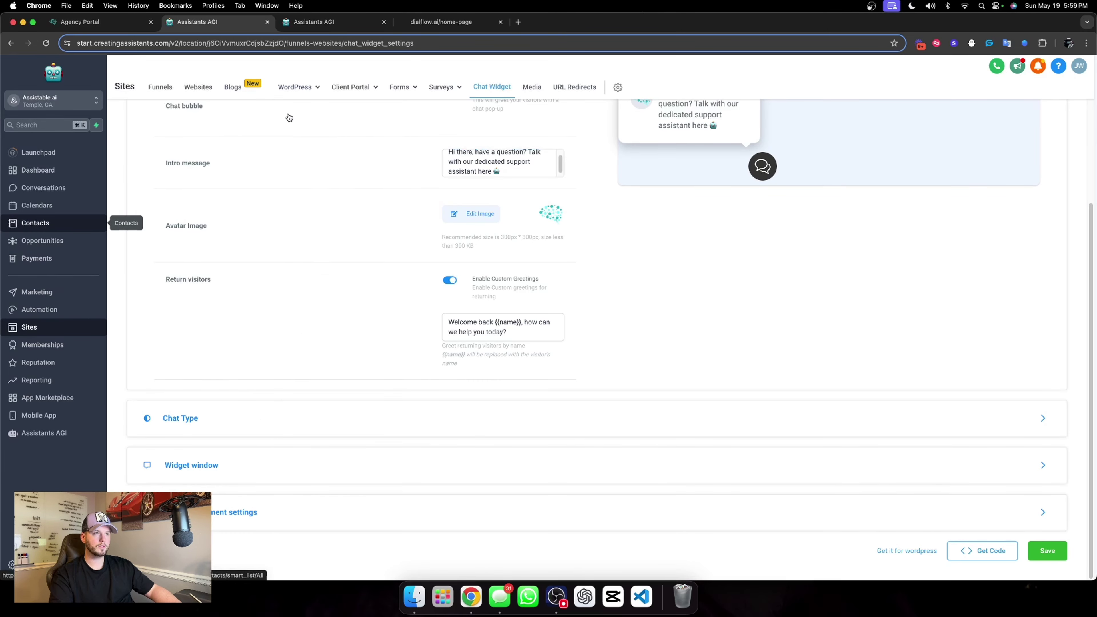
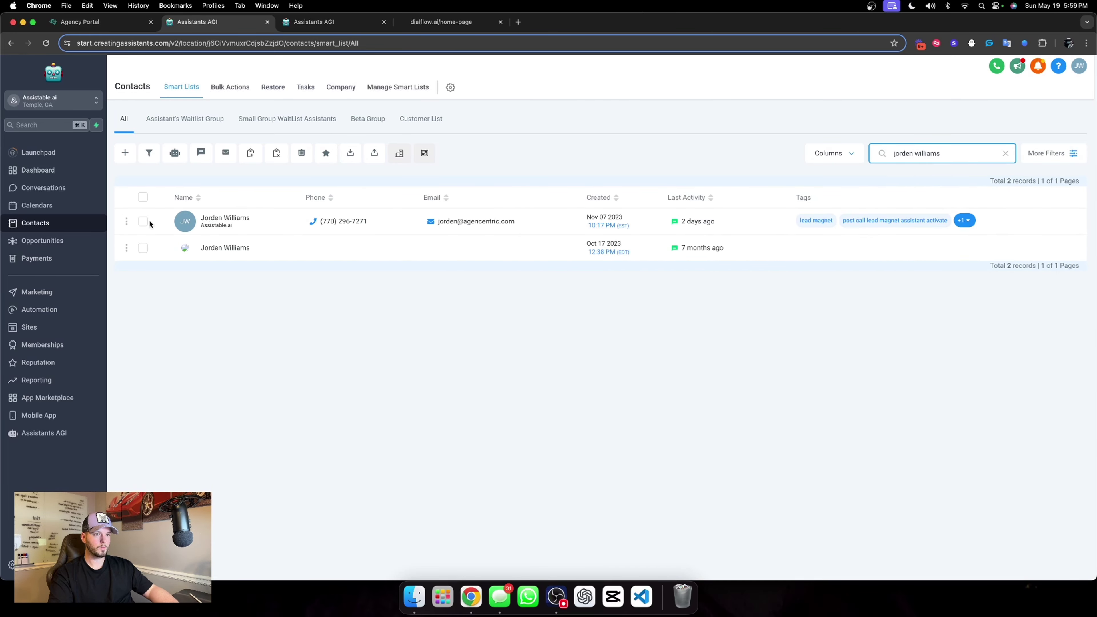
pyautogui.click(143, 221)
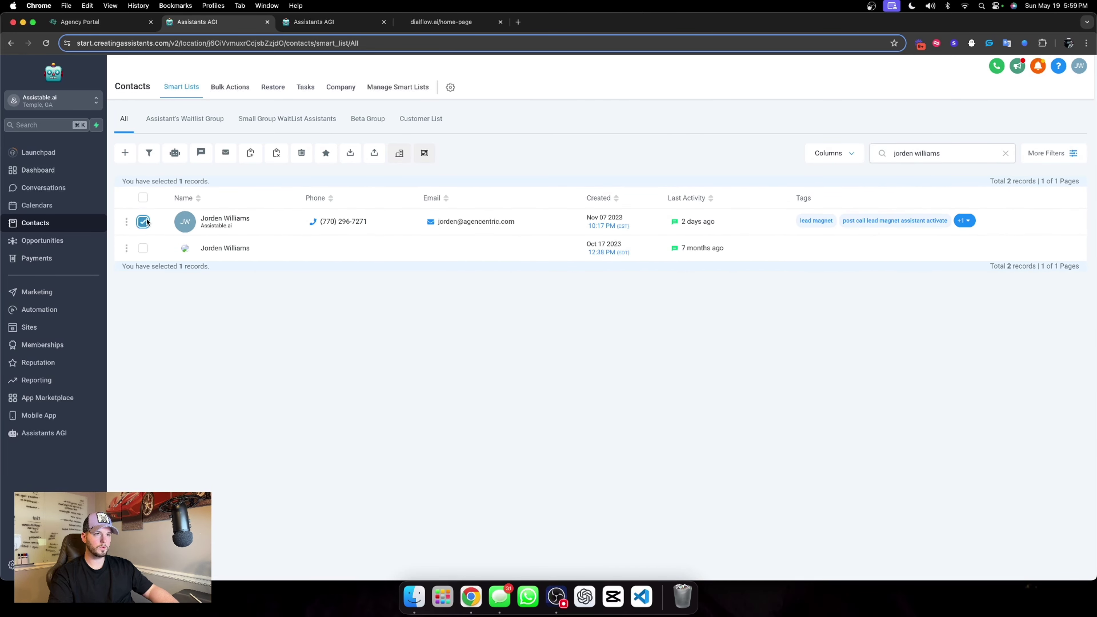
pyautogui.click(302, 153)
pyautogui.click(558, 196)
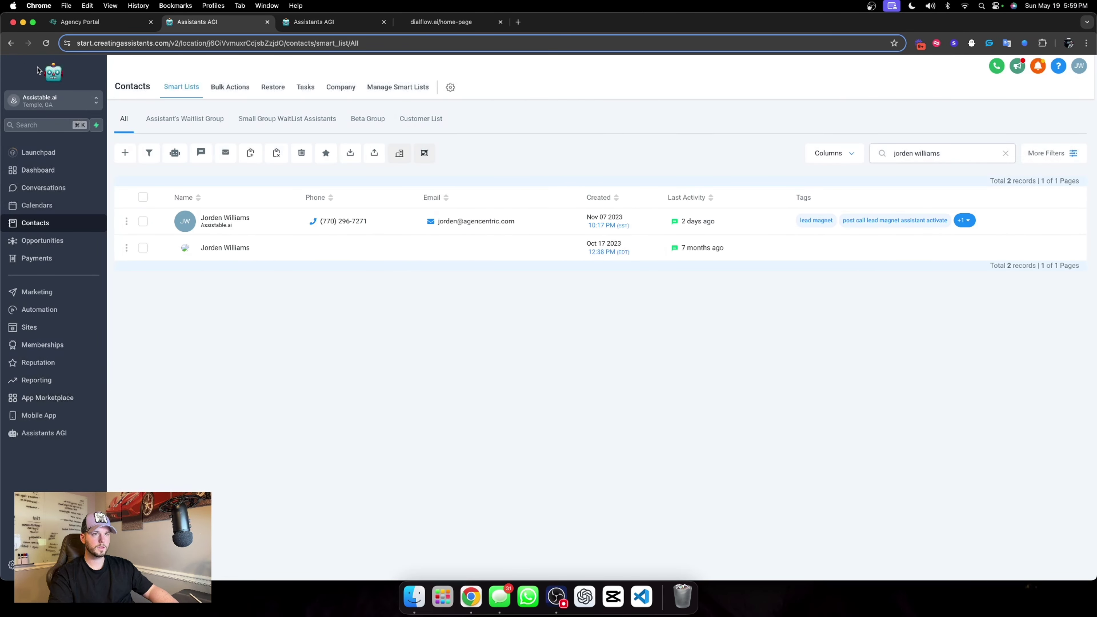
# Reload Contacts and search the visitor's first name again to verify the deletion.
pyautogui.click(45, 42)
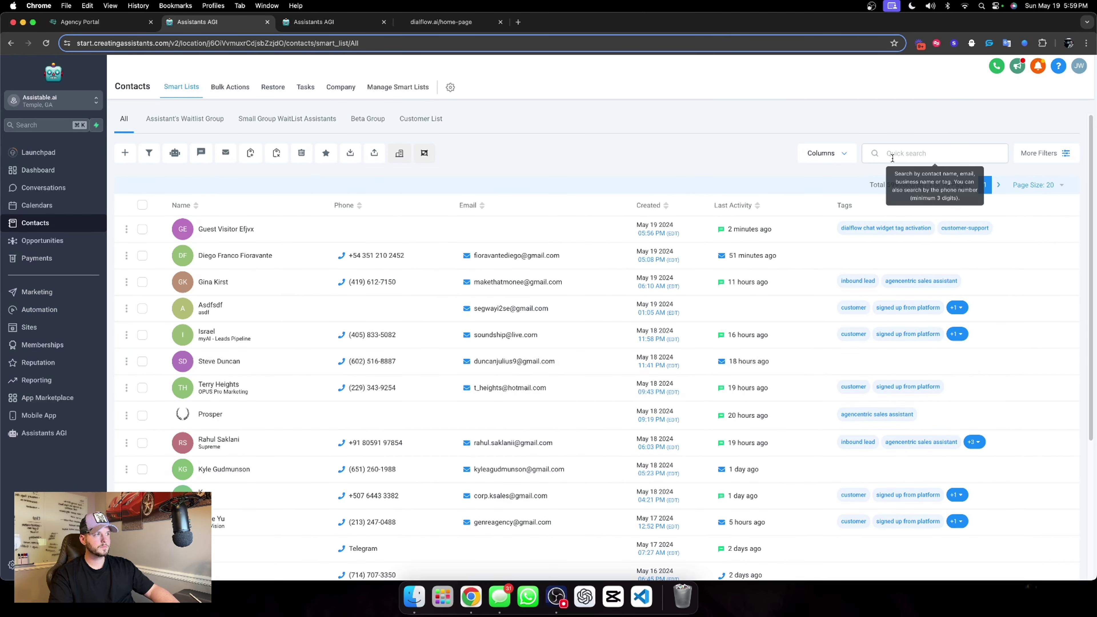
pyautogui.click(893, 159)
pyautogui.write('jorden')
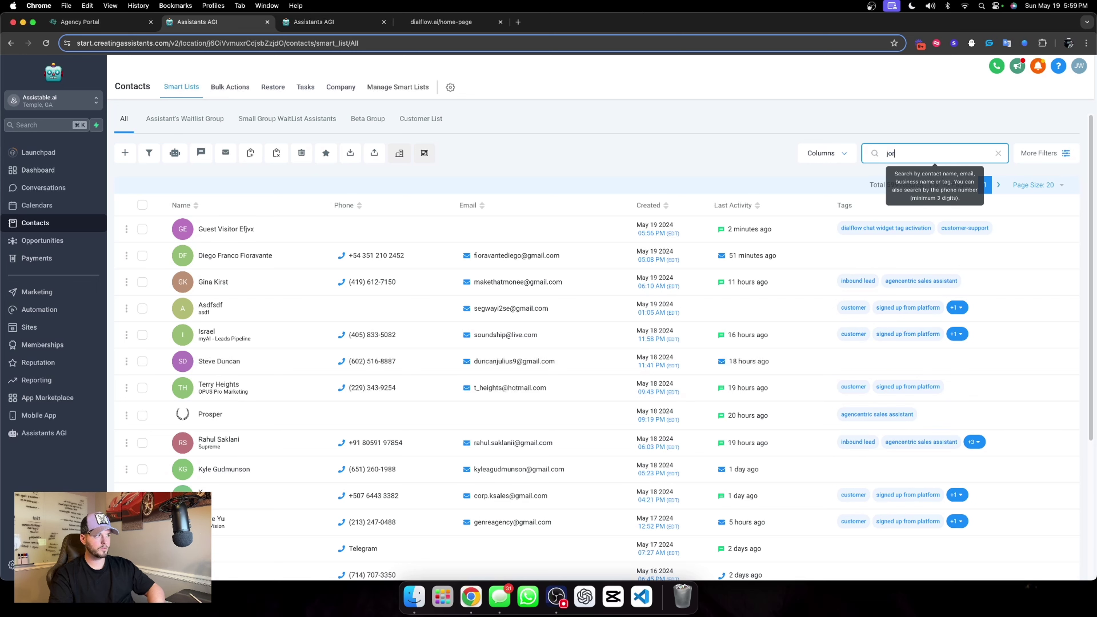
pyautogui.click(32, 441)
pyautogui.click(457, 23)
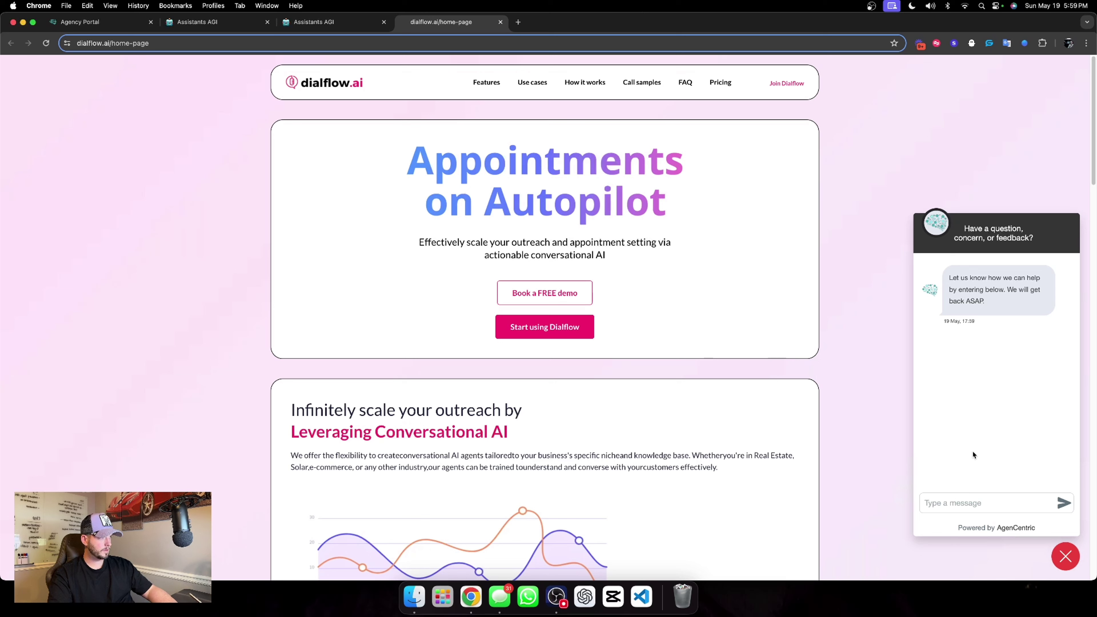
# Send 'voice platform' in the chat widget and check the thread and its run log in the dashboard.
pyautogui.write('v')
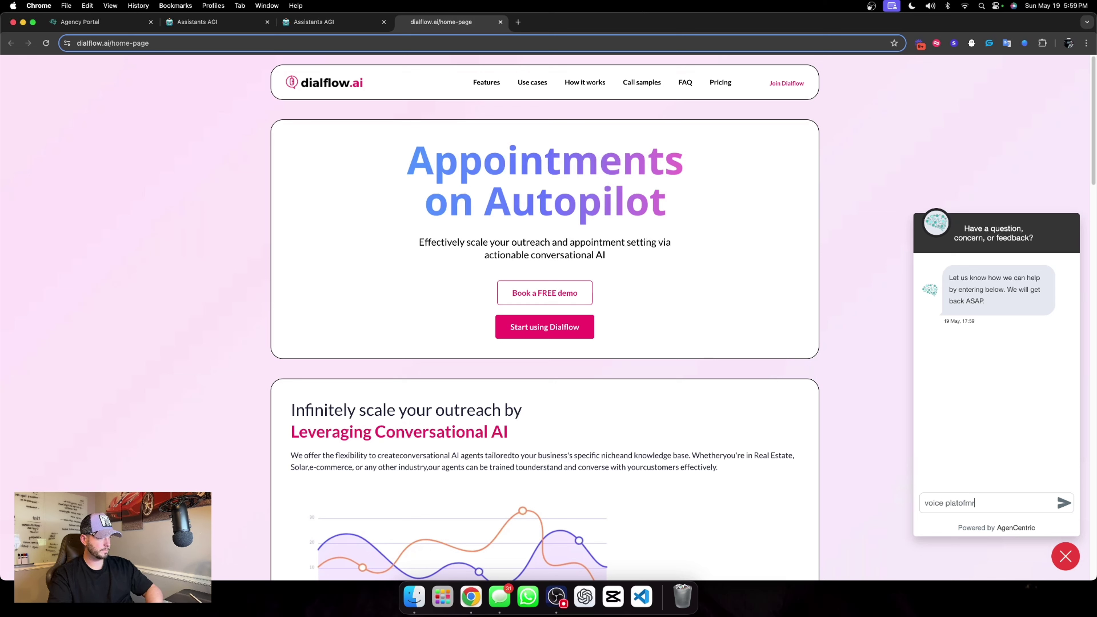
pyautogui.write('oice platfo')
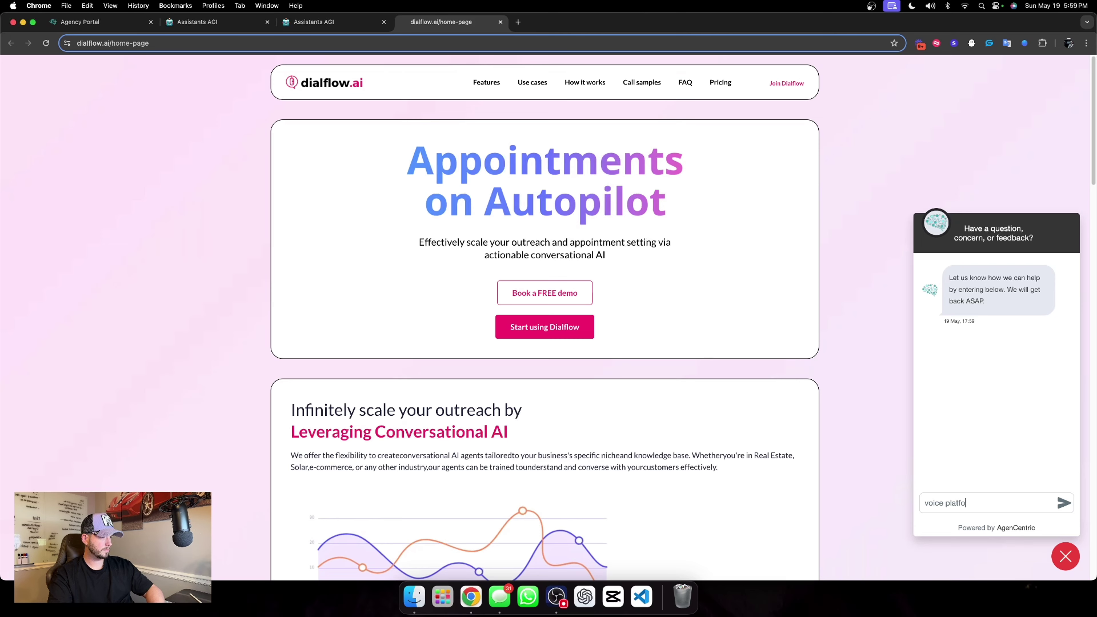
pyautogui.write('rmmrm')
pyautogui.press('Return')
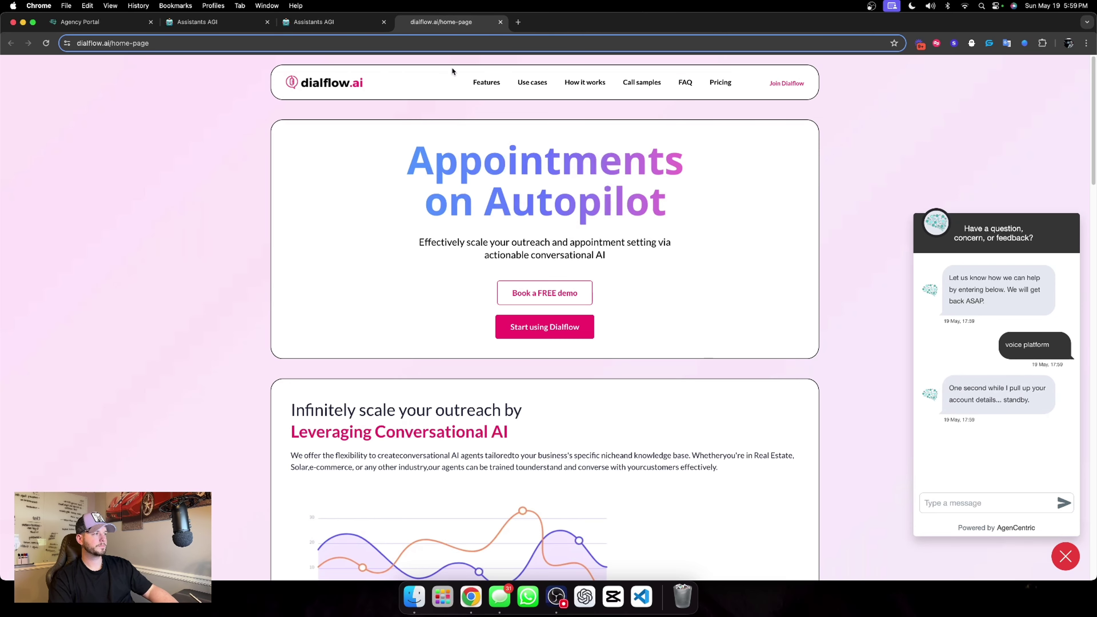
pyautogui.click(350, 27)
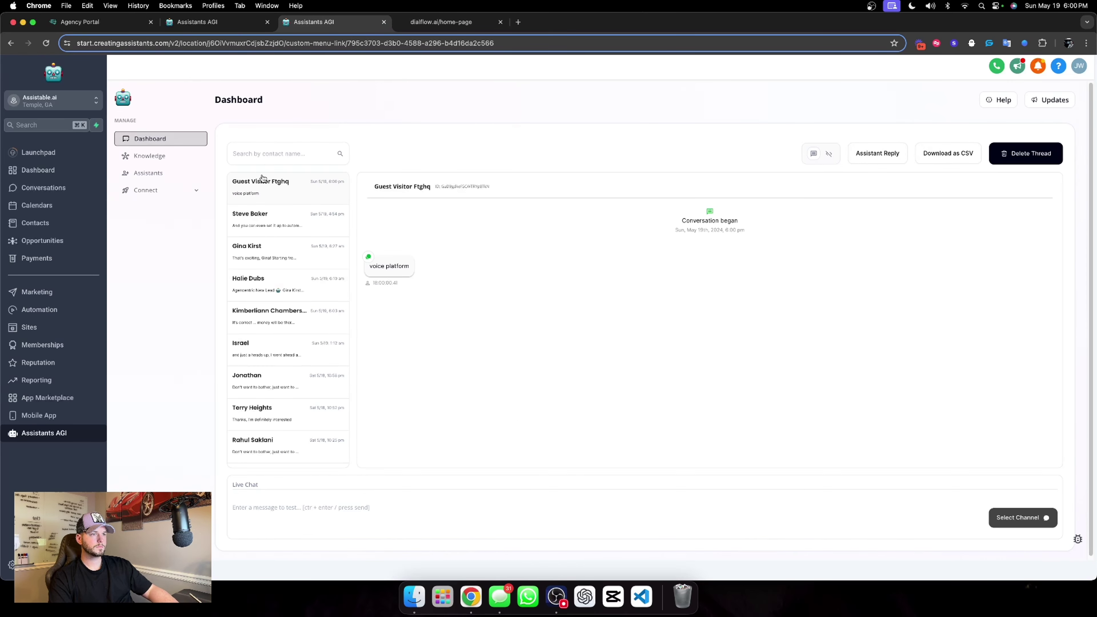
pyautogui.click(828, 154)
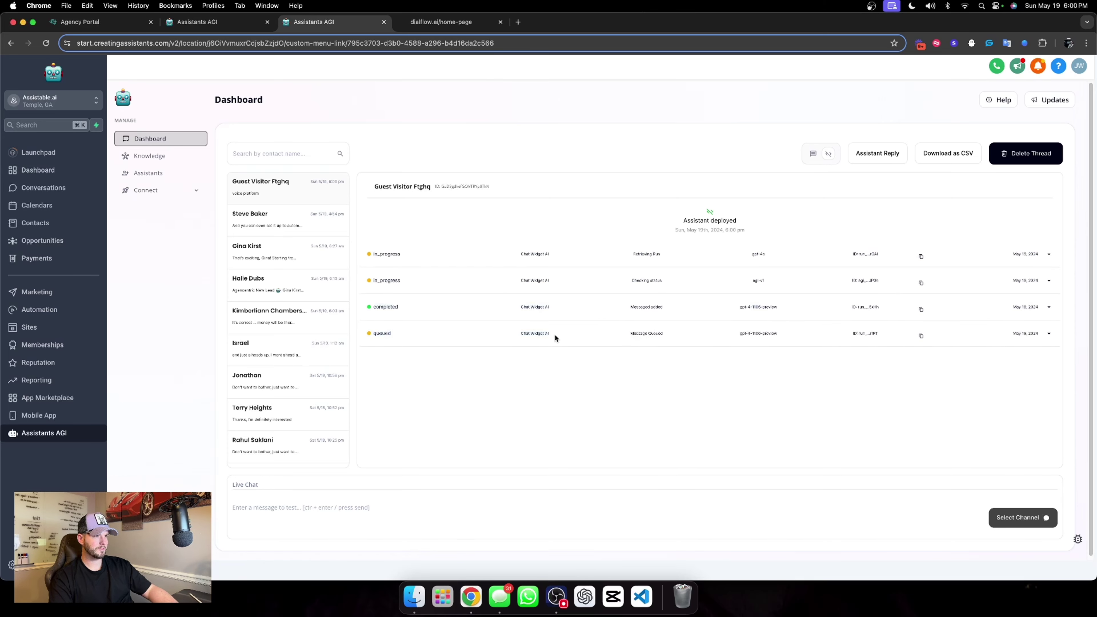
pyautogui.click(812, 154)
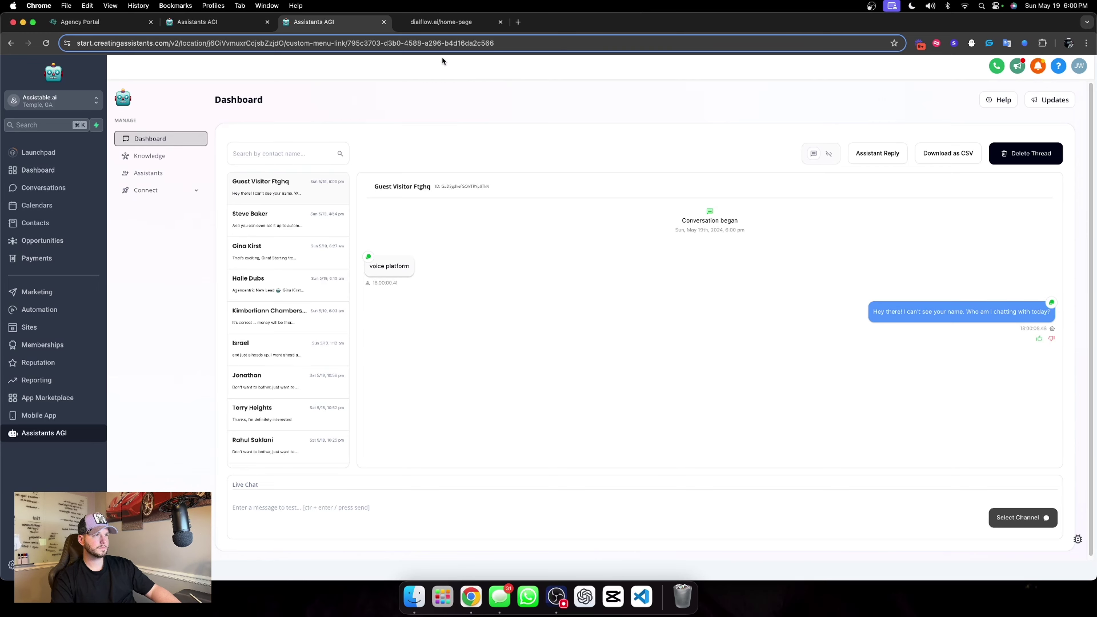
# Answer the assistant's name request with the visitor's full name and check the thread.
pyautogui.click(459, 25)
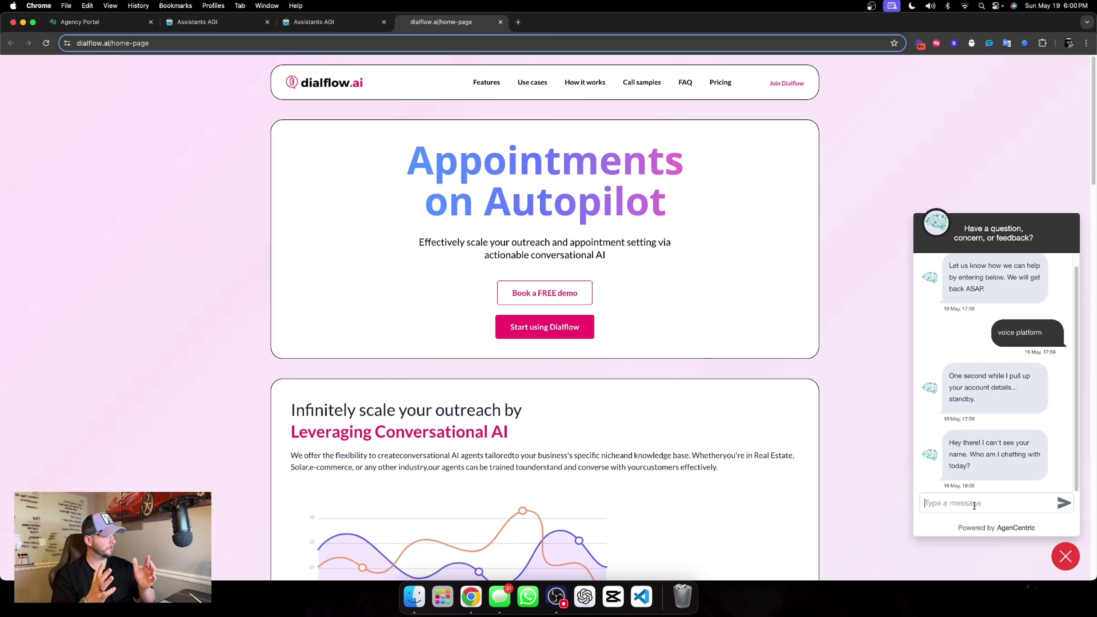
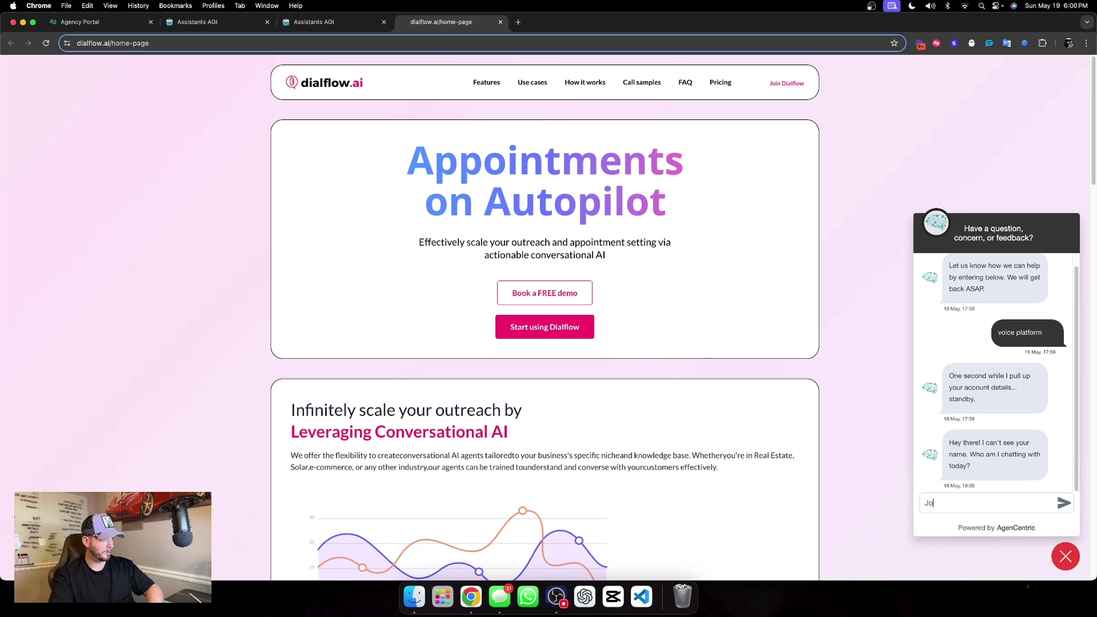
pyautogui.press('Return')
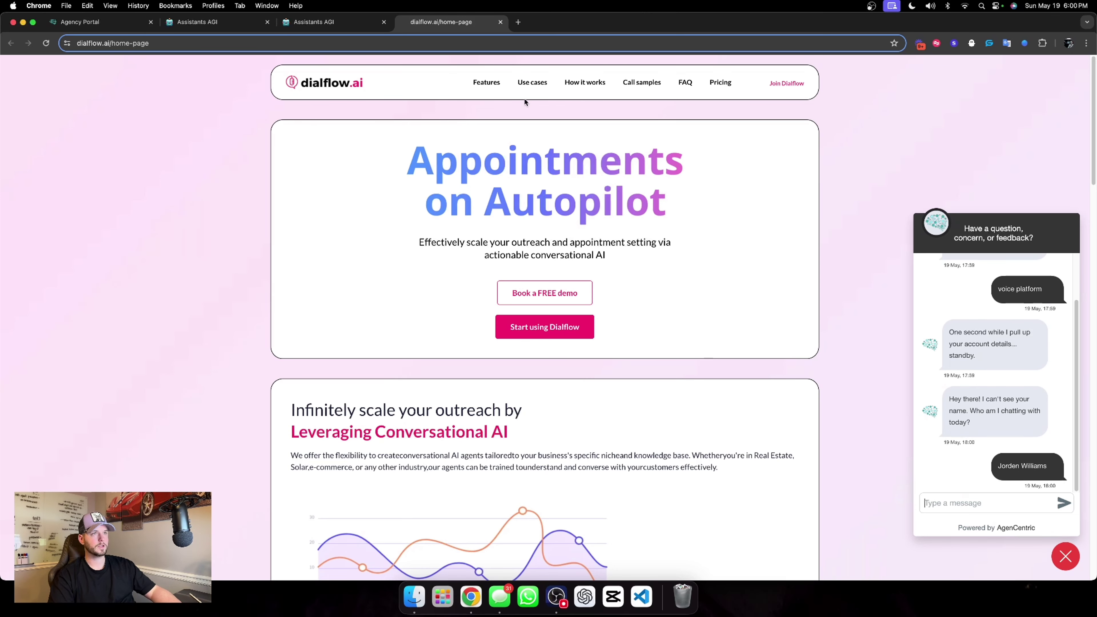
pyautogui.click(338, 28)
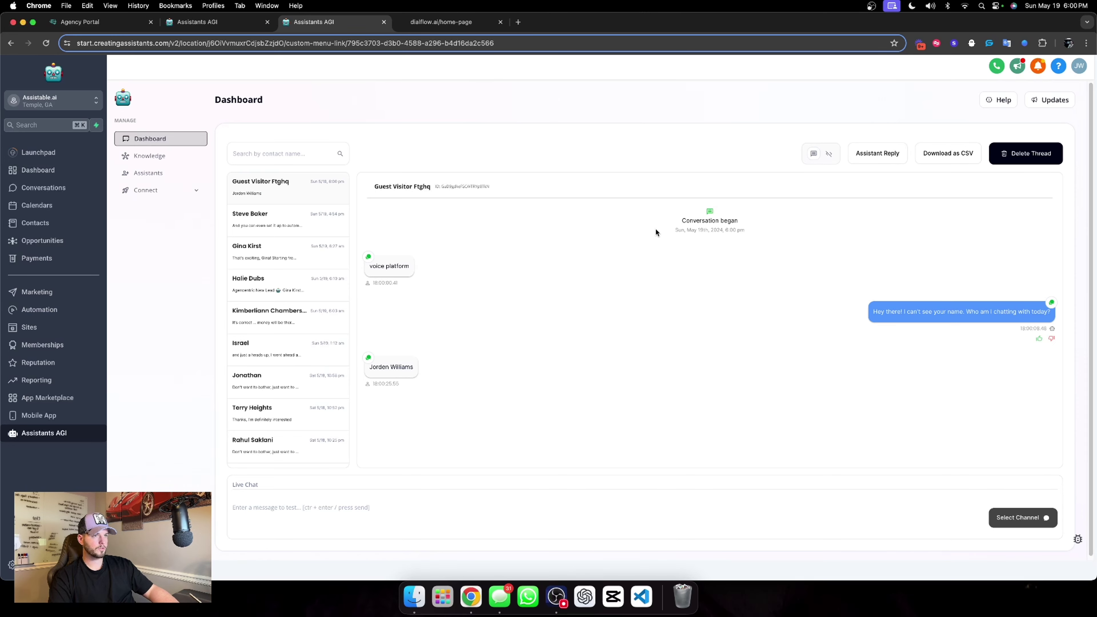
# Open the dashboard thread and expand the Task performed card to confirm the captured name.
pyautogui.click(183, 178)
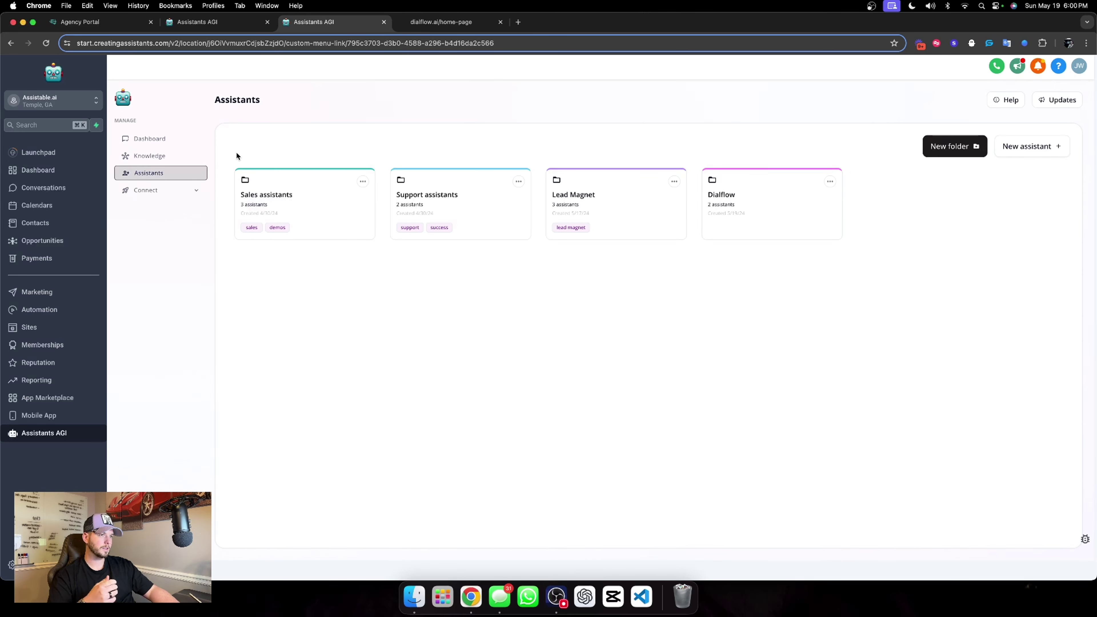
pyautogui.click(179, 156)
pyautogui.click(178, 139)
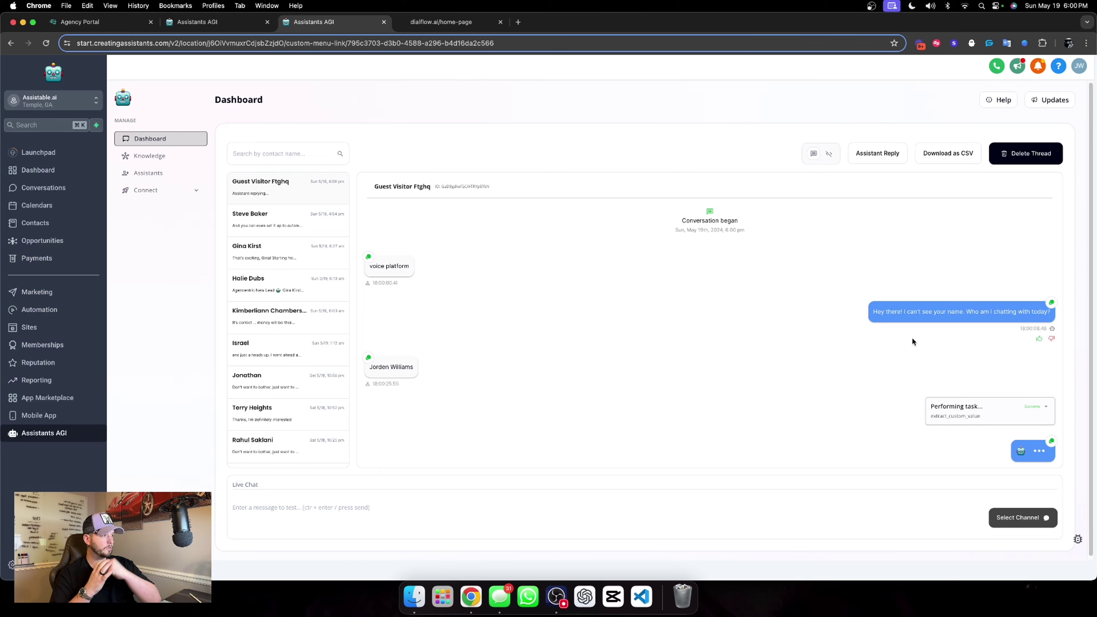
pyautogui.click(430, 22)
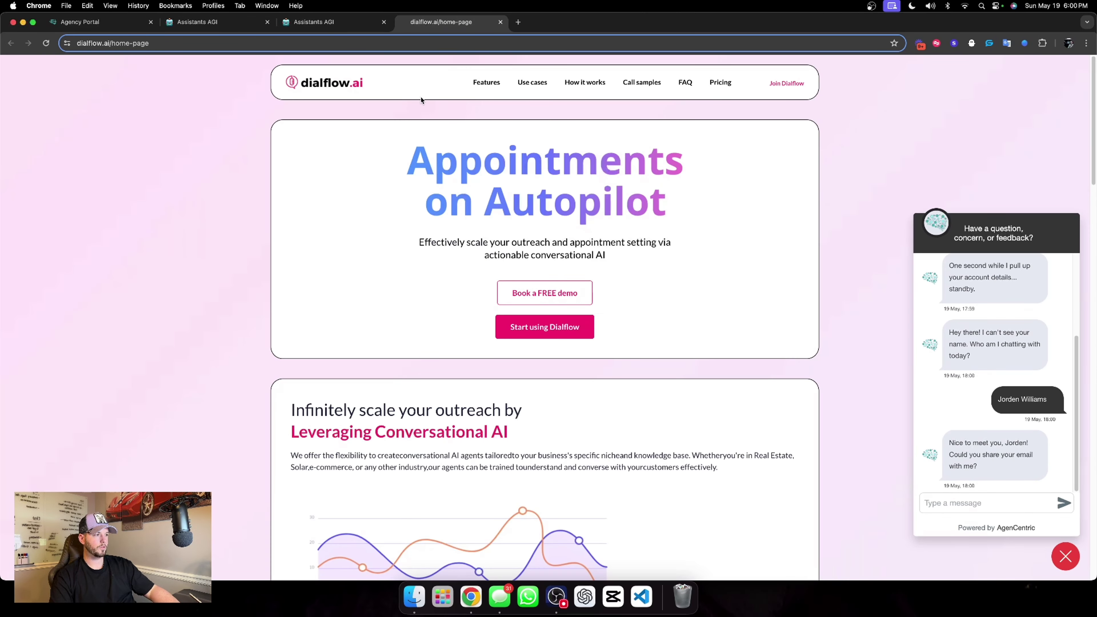
pyautogui.click(322, 22)
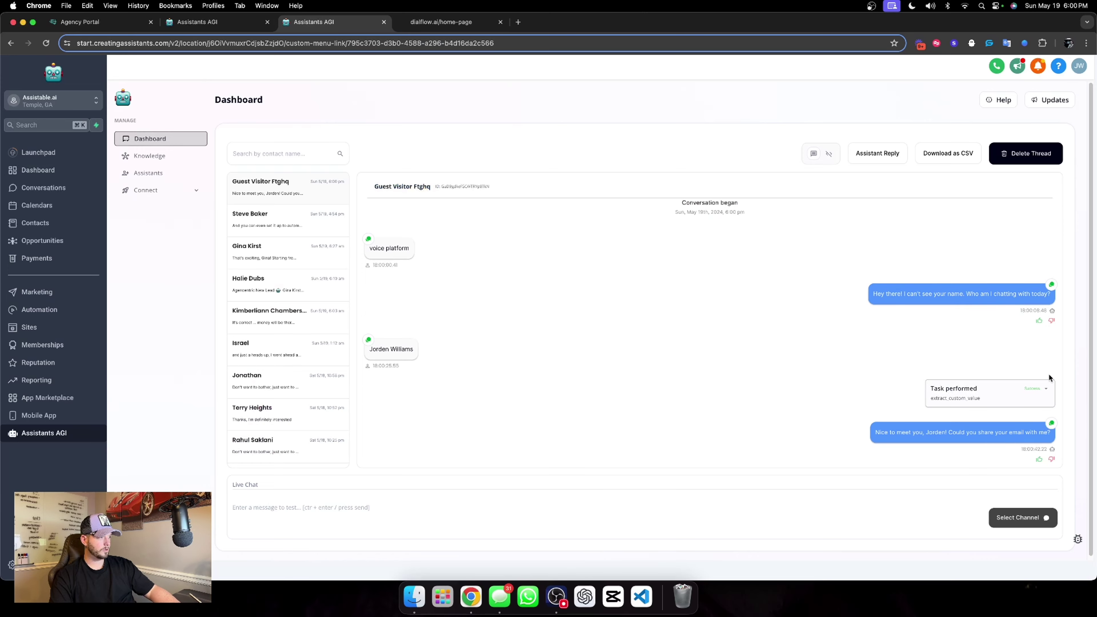
pyautogui.click(1046, 391)
pyautogui.click(1047, 391)
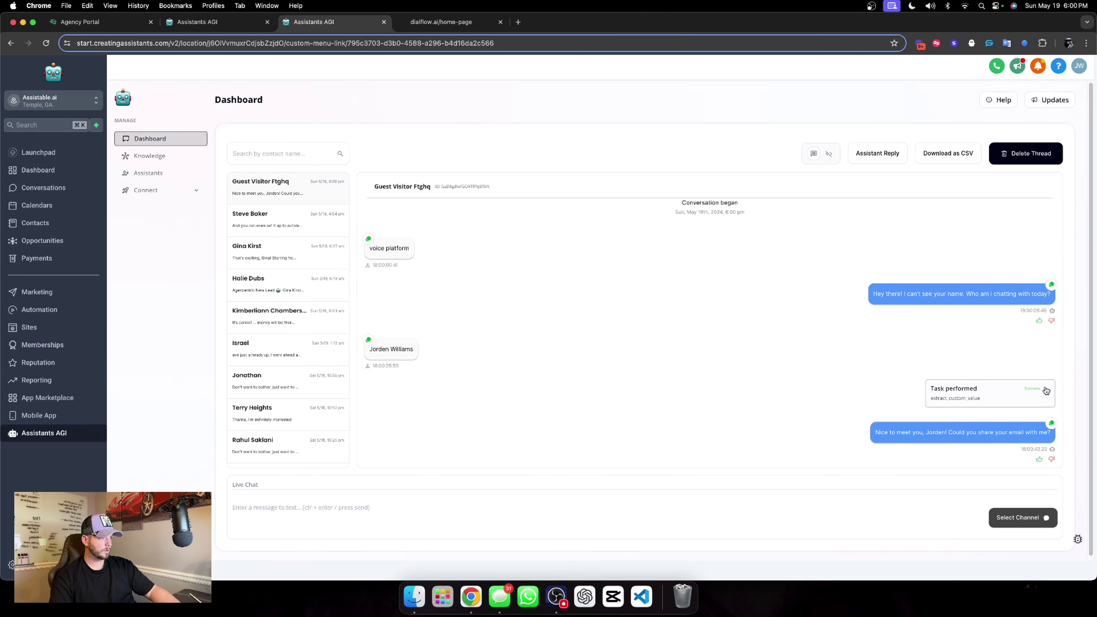
# Send the visitor's e-mail address in the chat widget and check the thread.
pyautogui.click(449, 23)
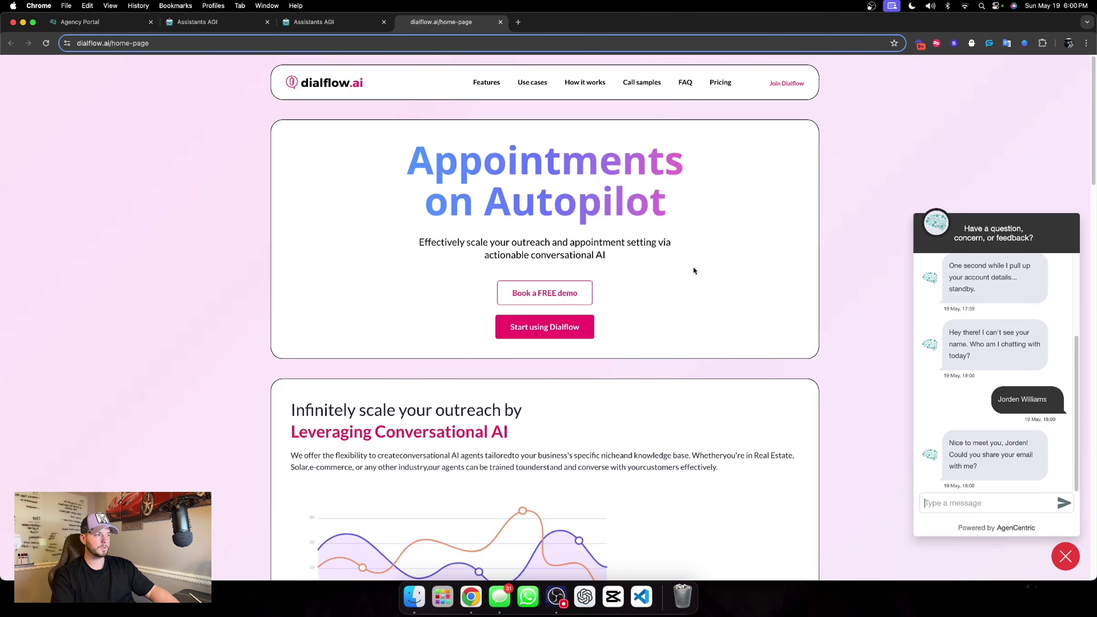
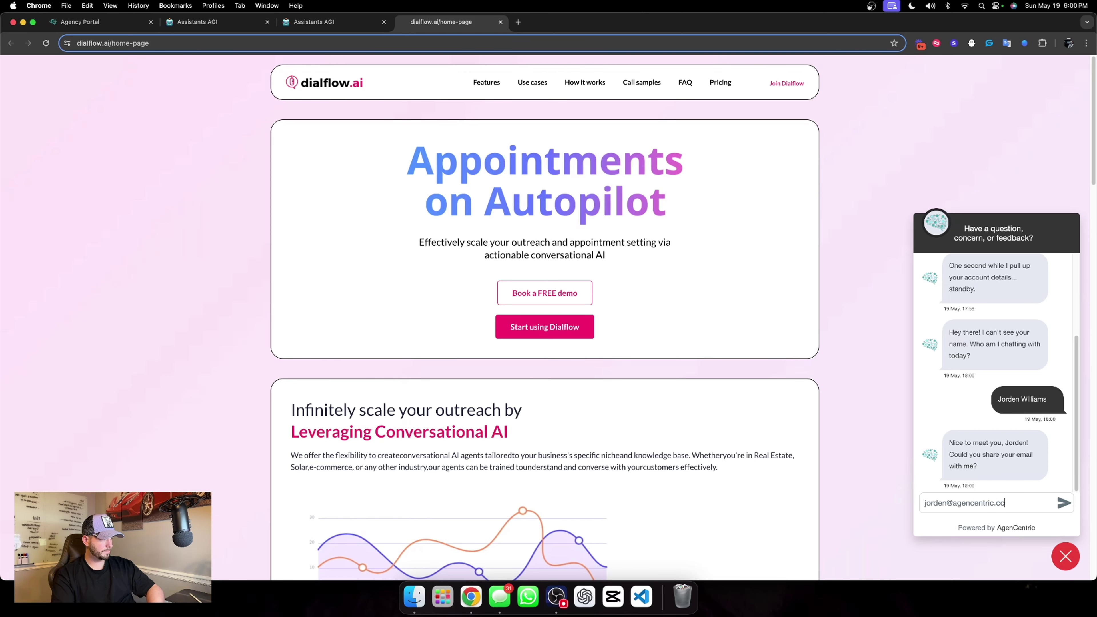
pyautogui.press('Return')
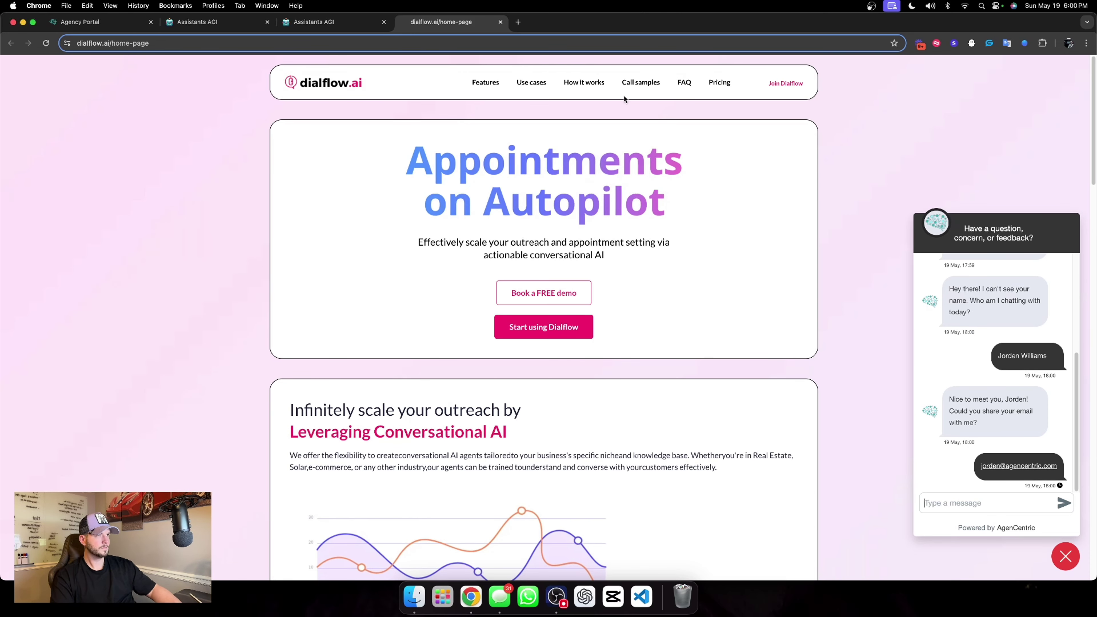
pyautogui.click(310, 26)
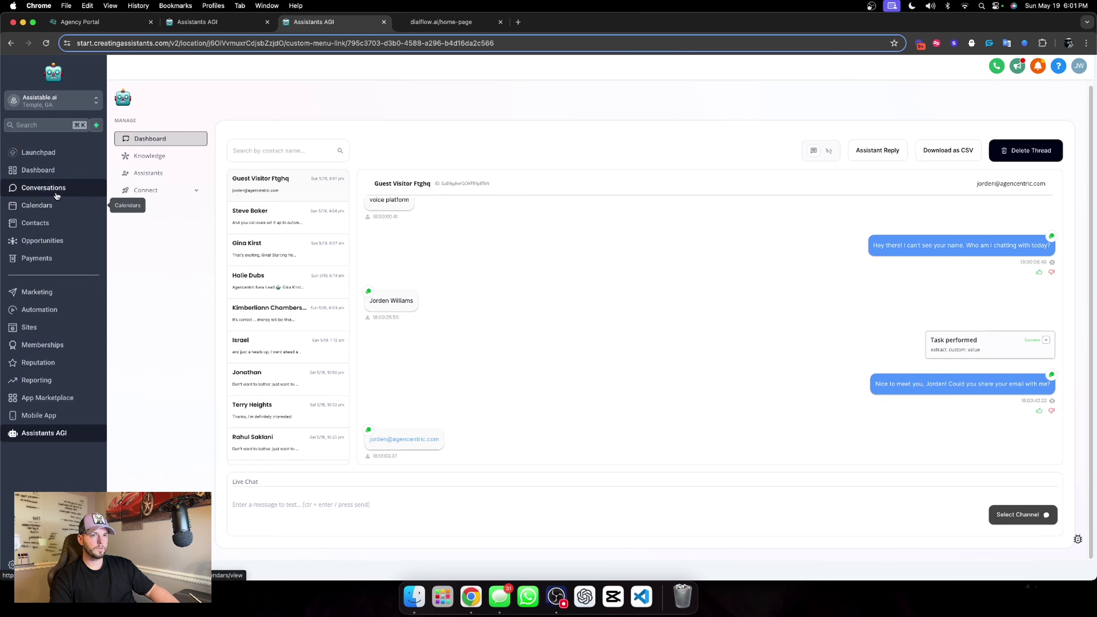
# Check the contact's CRM conversation, then send the visitor's phone number in the chat widget.
pyautogui.click(47, 189)
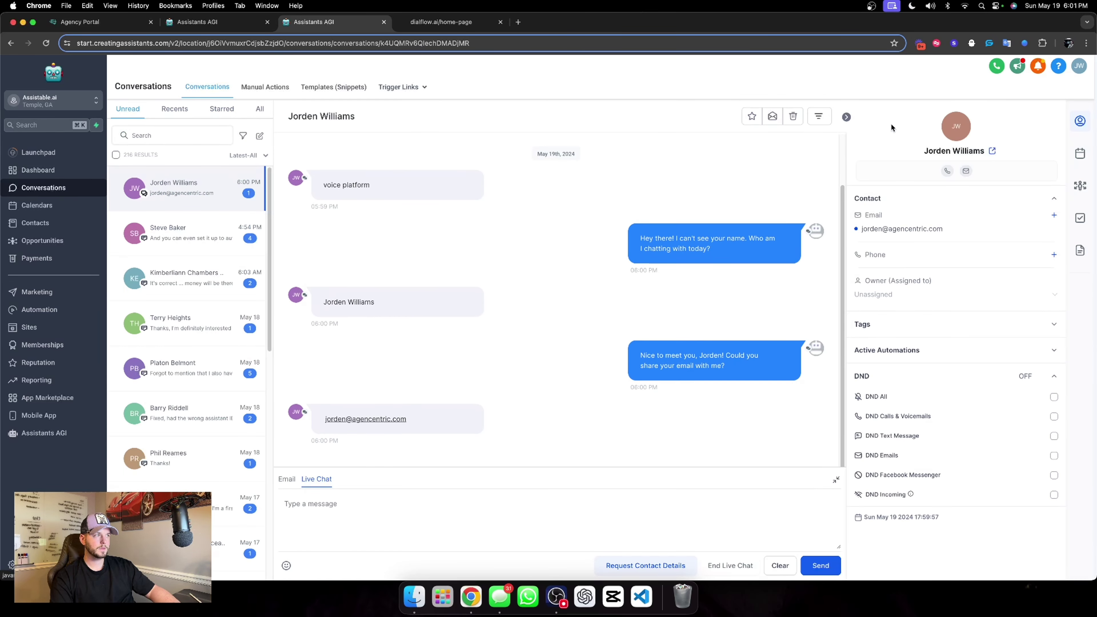
pyautogui.click(39, 435)
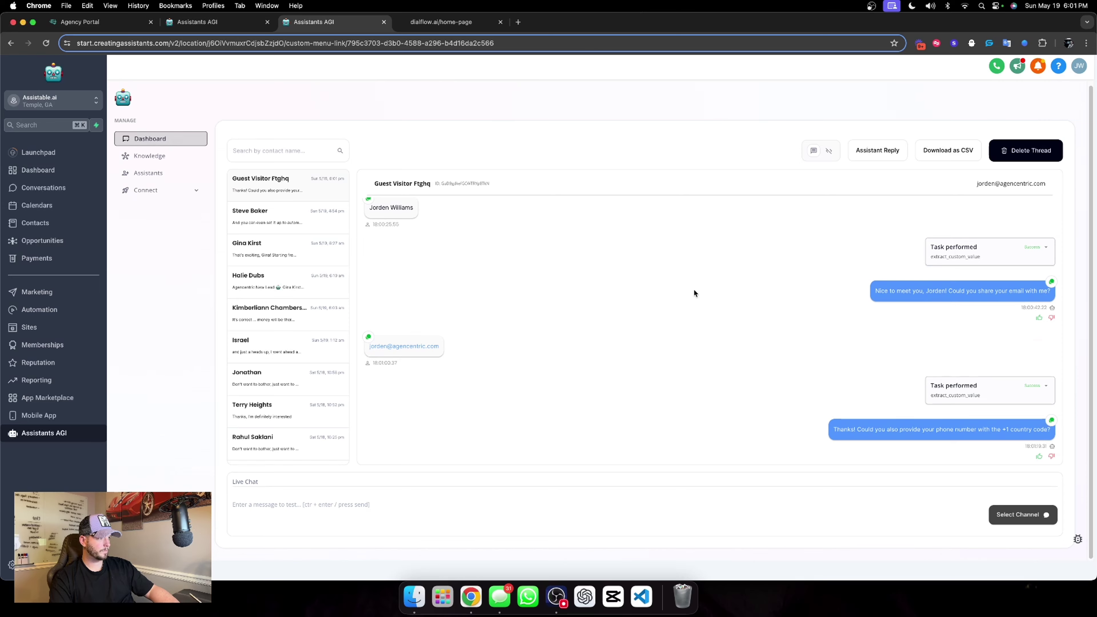
pyautogui.click(423, 22)
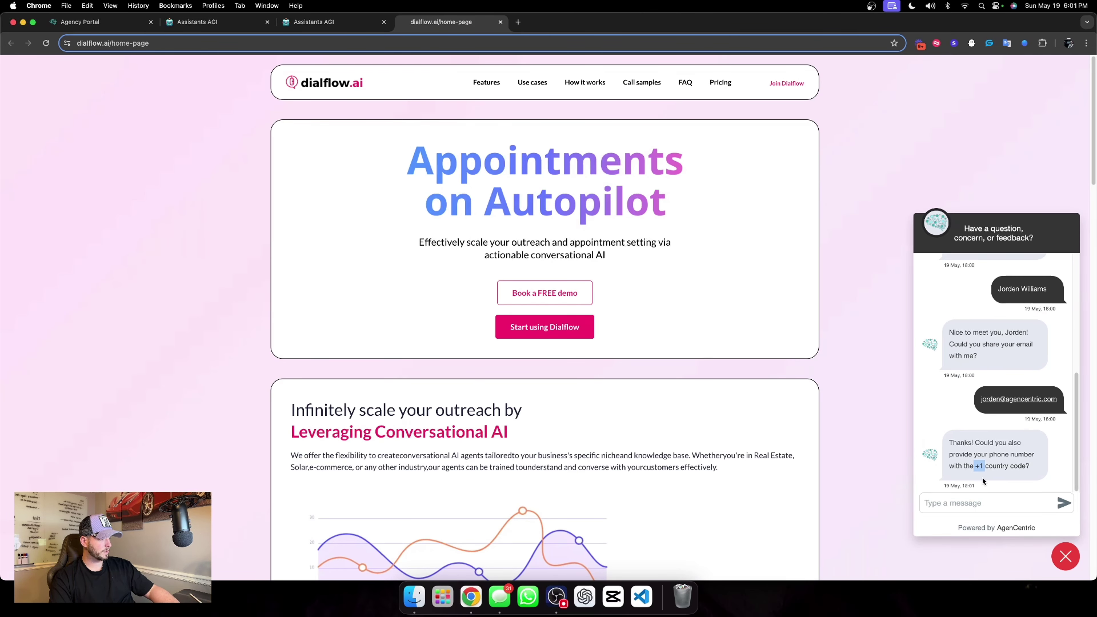
pyautogui.click(974, 501)
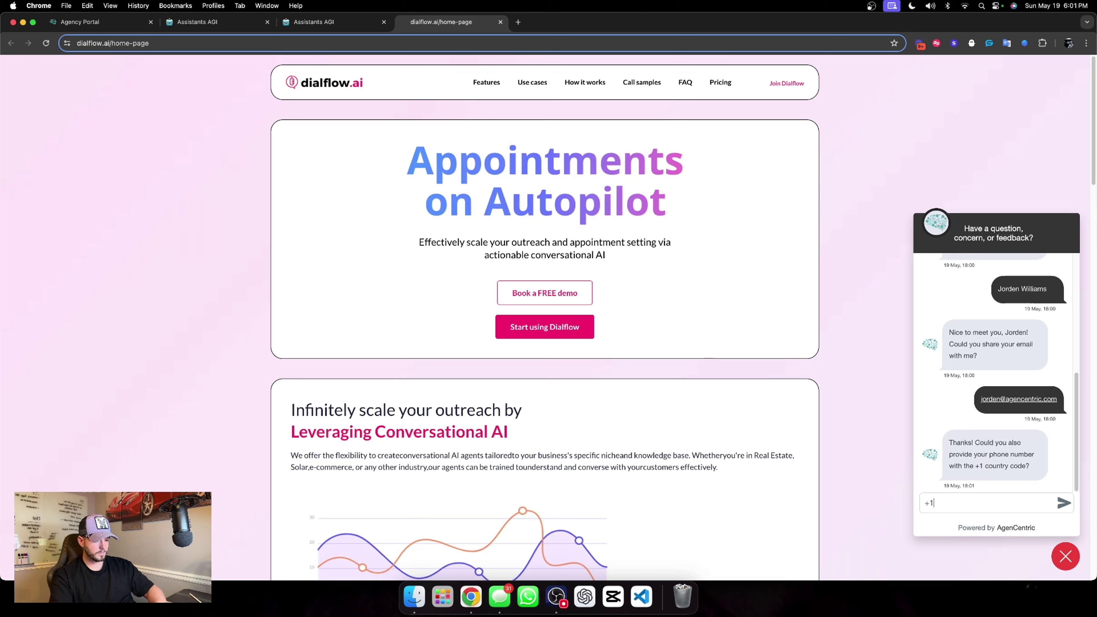
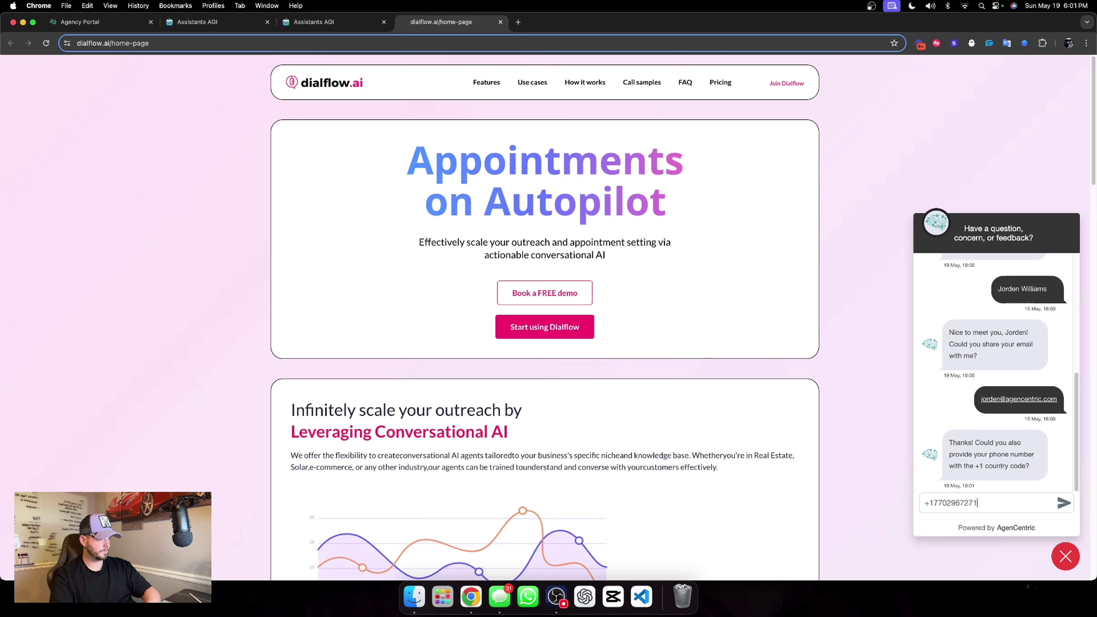
pyautogui.press('Return')
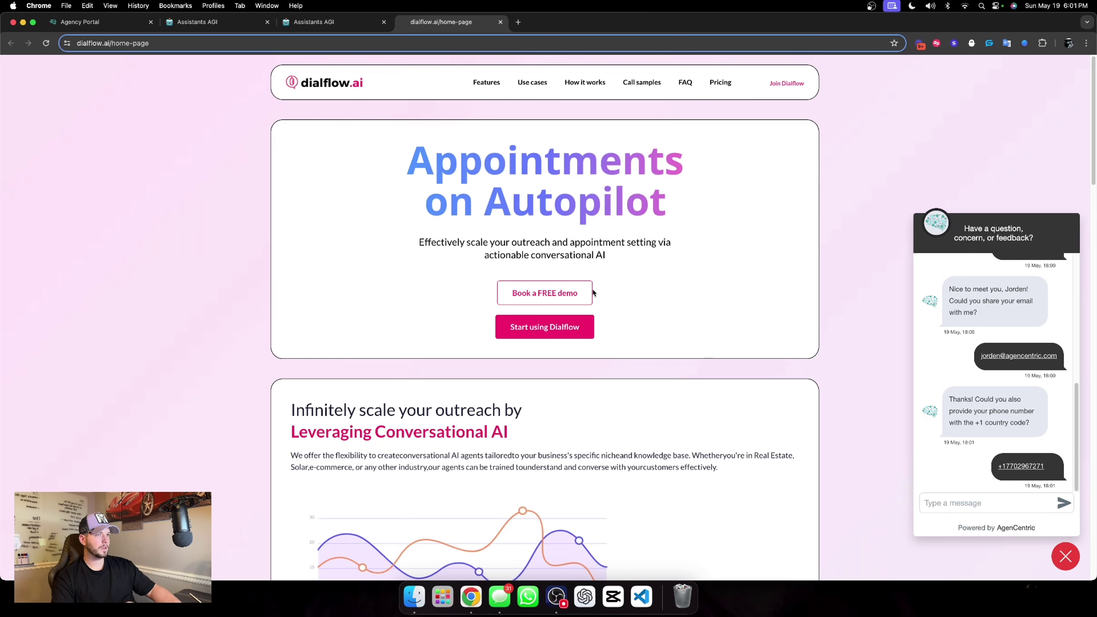
# Open the Chat Widget AI assistant's settings from the assistant folders.
pyautogui.click(330, 22)
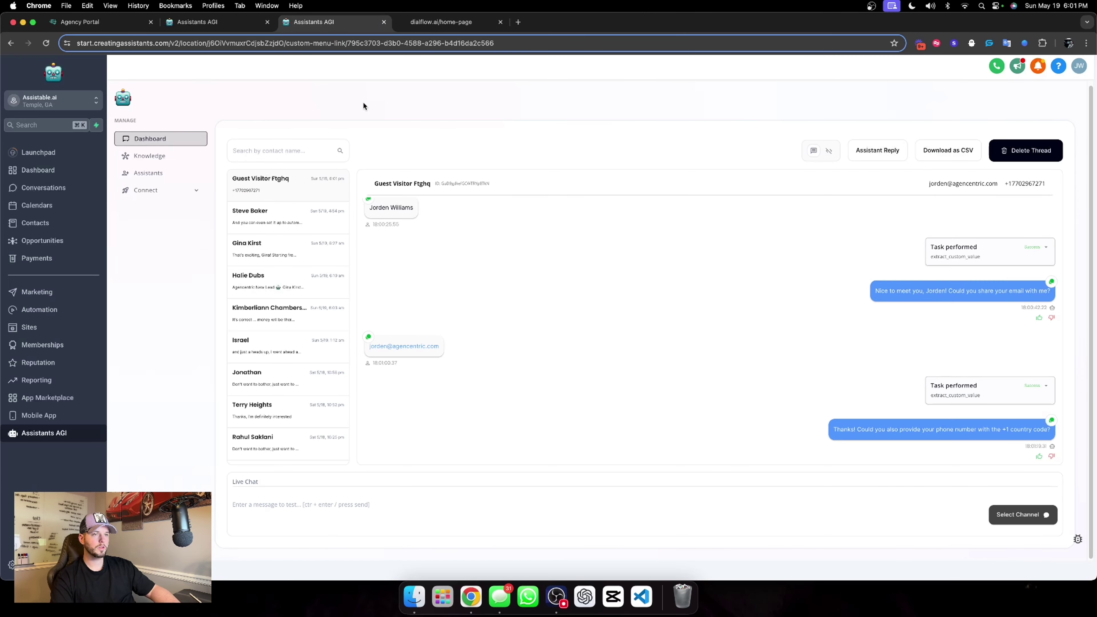
pyautogui.click(156, 178)
pyautogui.click(721, 199)
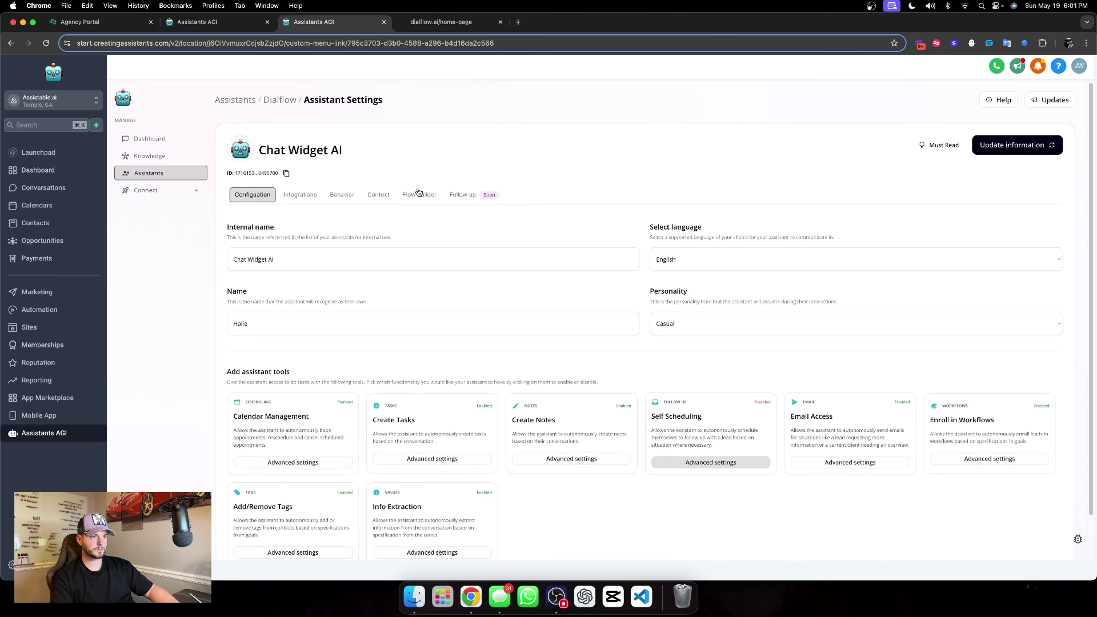
# In Information extraction step 3, request the phone number with country code, then save.
pyautogui.click(419, 195)
pyautogui.click(704, 330)
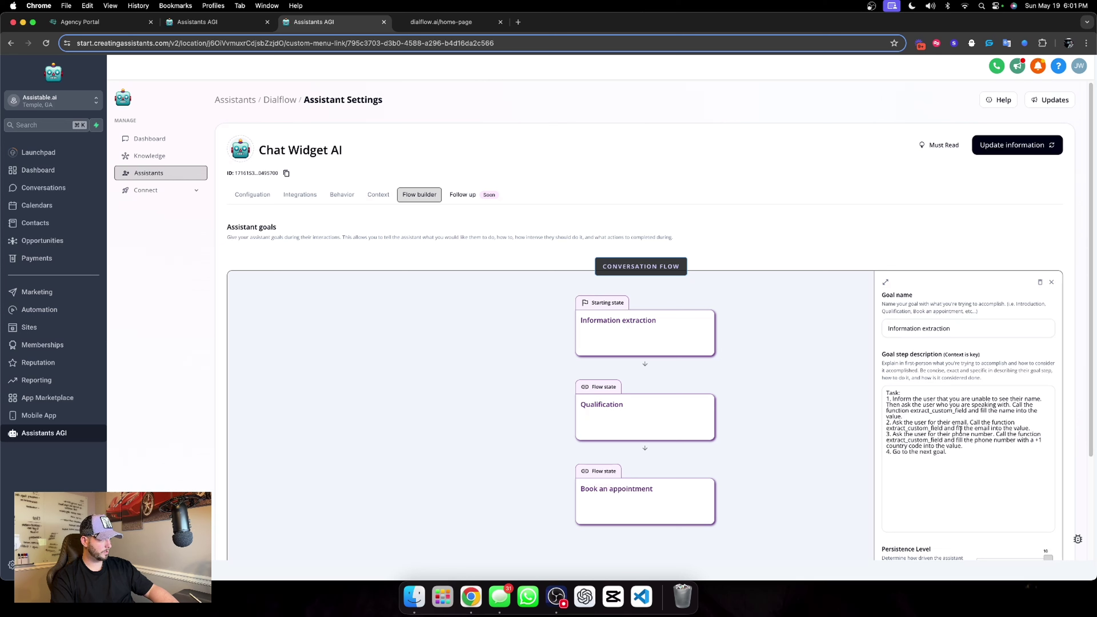
pyautogui.click(996, 434)
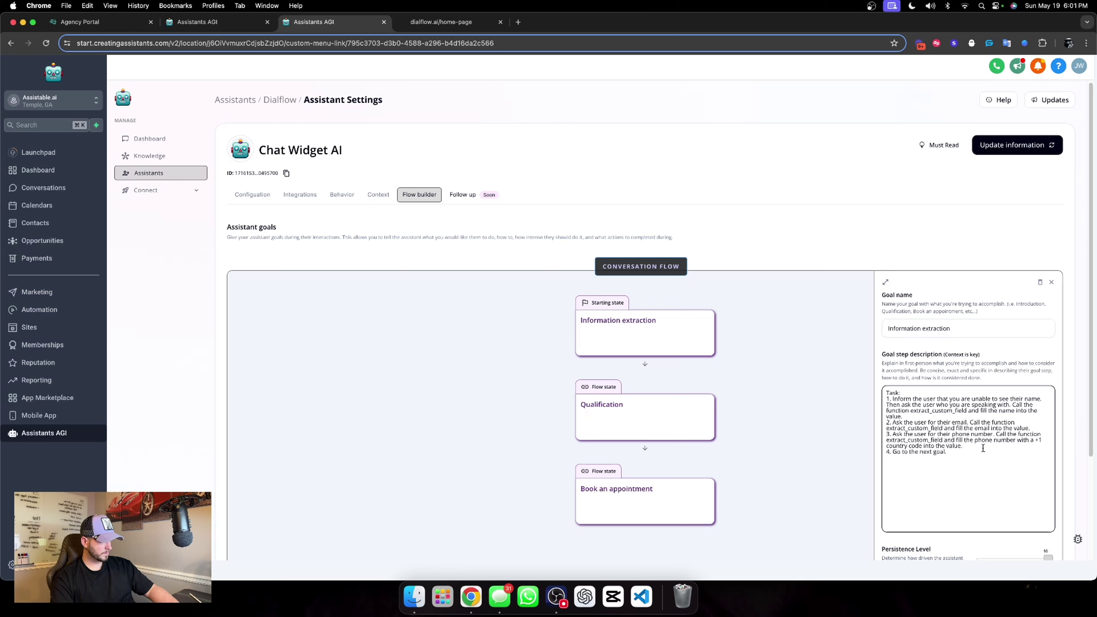
pyautogui.write('with')
pyautogui.write(' country cod')
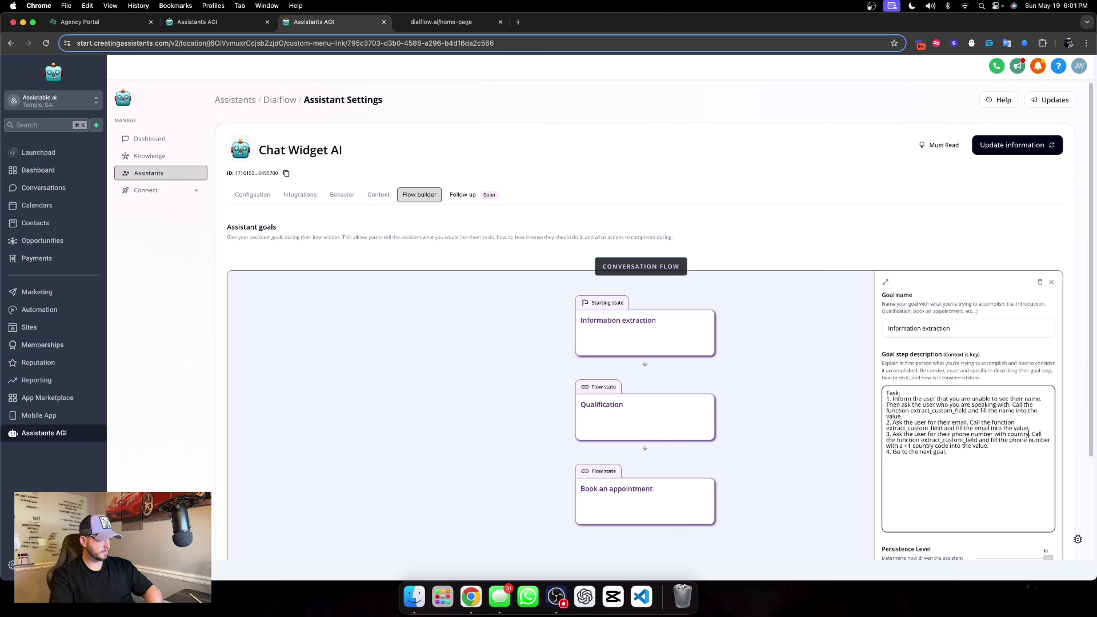
pyautogui.write('e.')
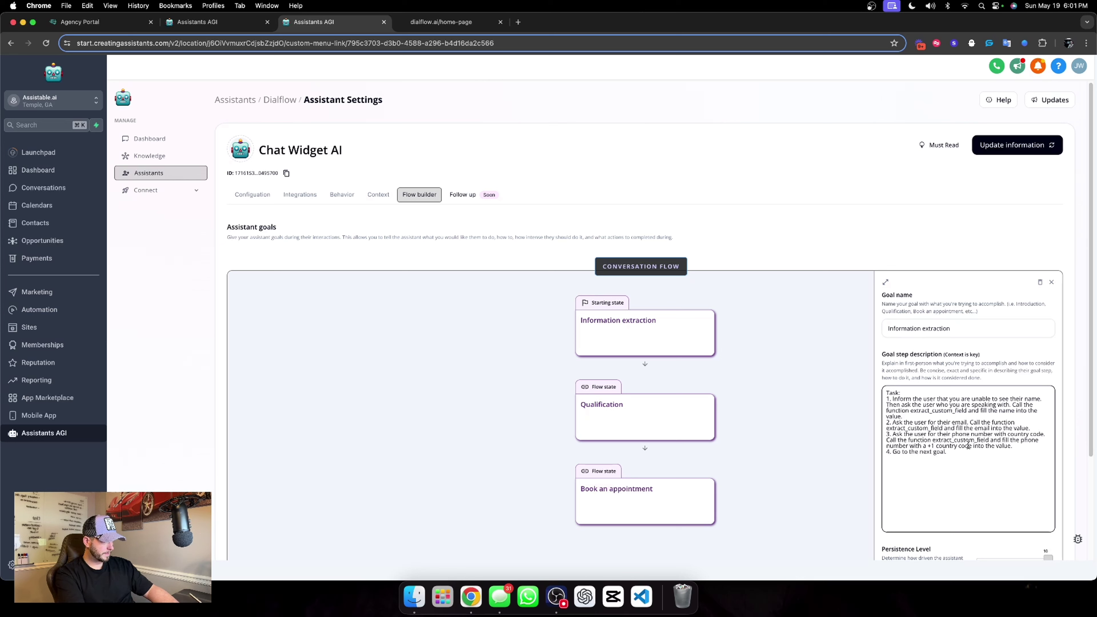
pyautogui.moveTo(934, 446); pyautogui.dragTo(923, 445)
pyautogui.write('the')
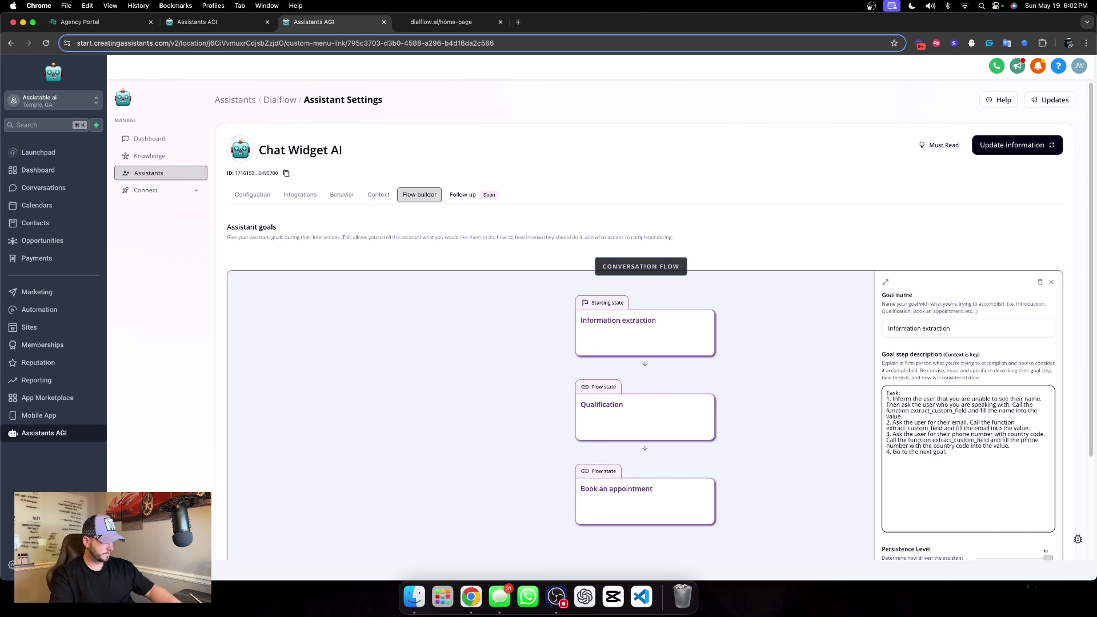
pyautogui.click(998, 388)
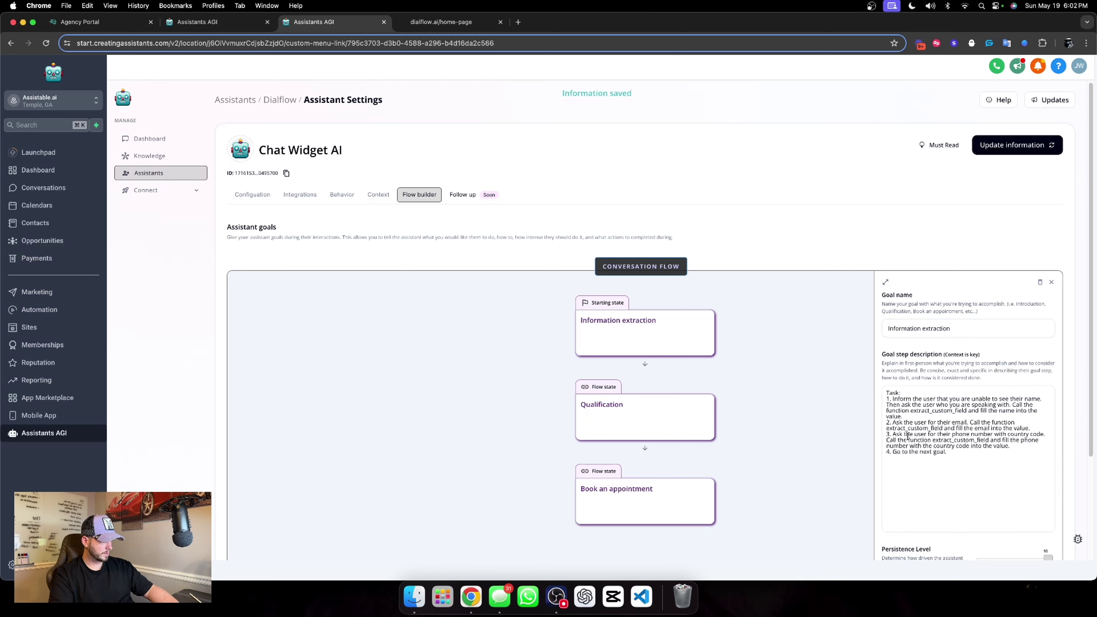
# Prefix step 3 with 'Inform the user we service over 15+ country then' and save.
pyautogui.click(893, 433)
pyautogui.write('Inform t')
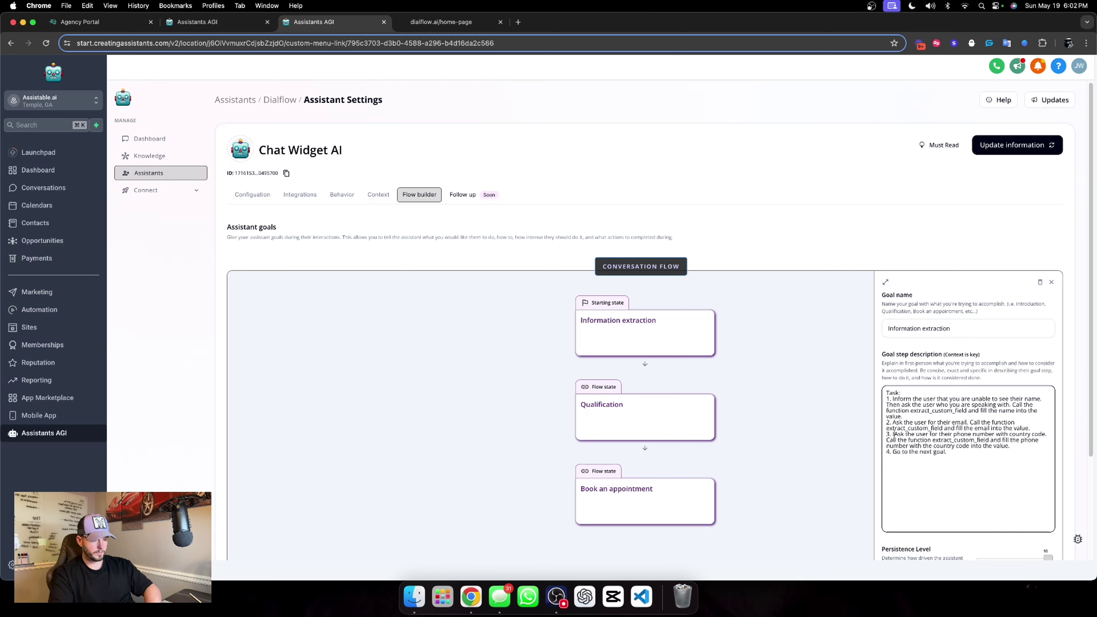
pyautogui.write('he user')
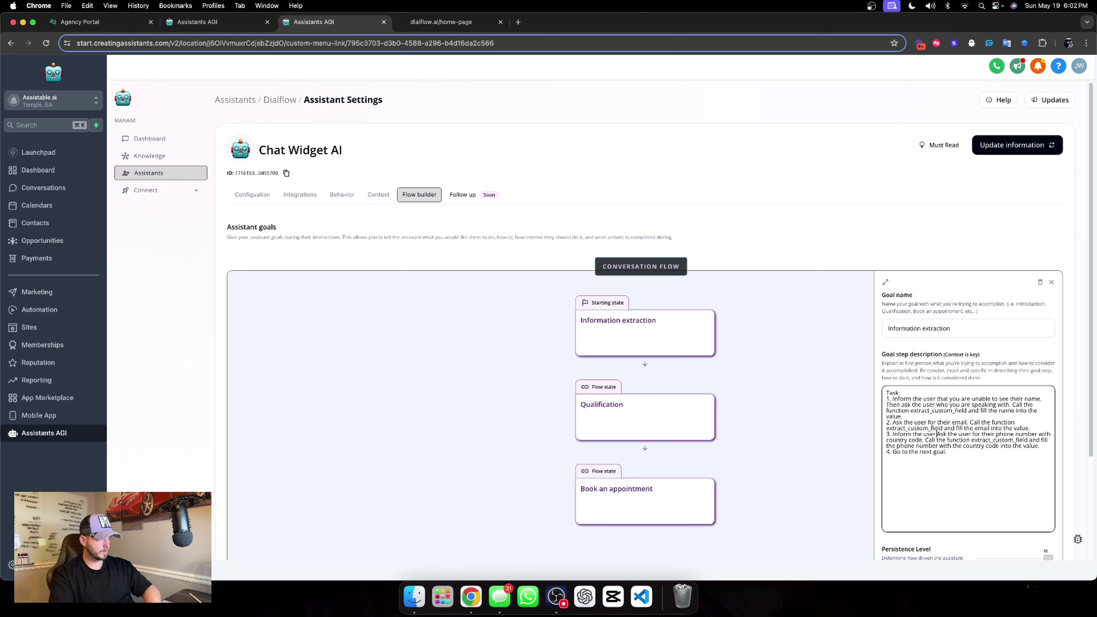
pyautogui.write(' we ser')
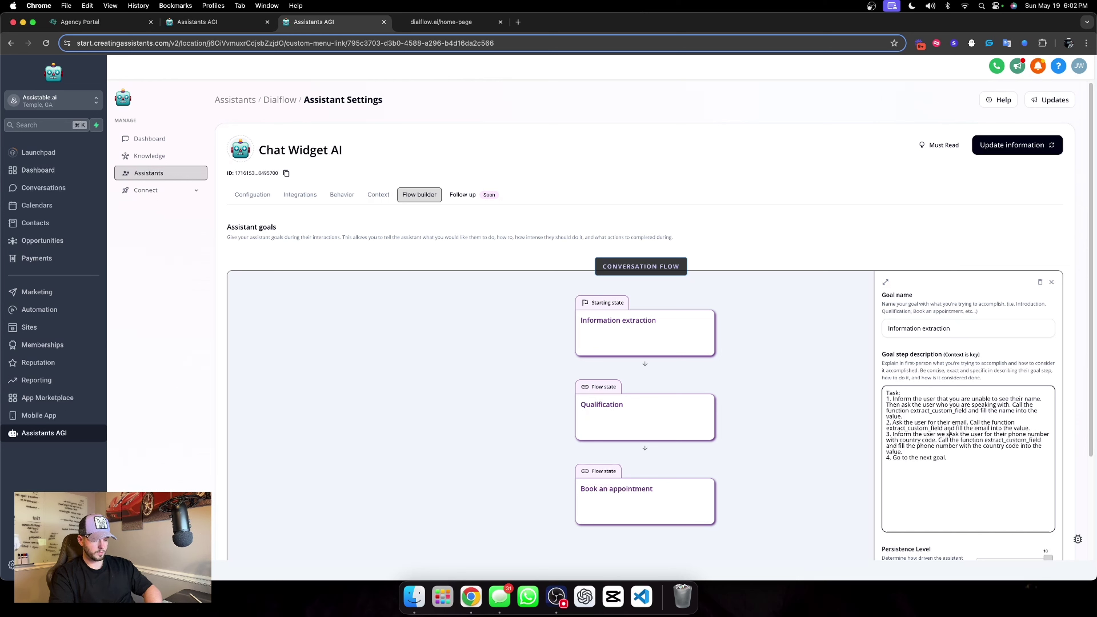
pyautogui.write('vice ')
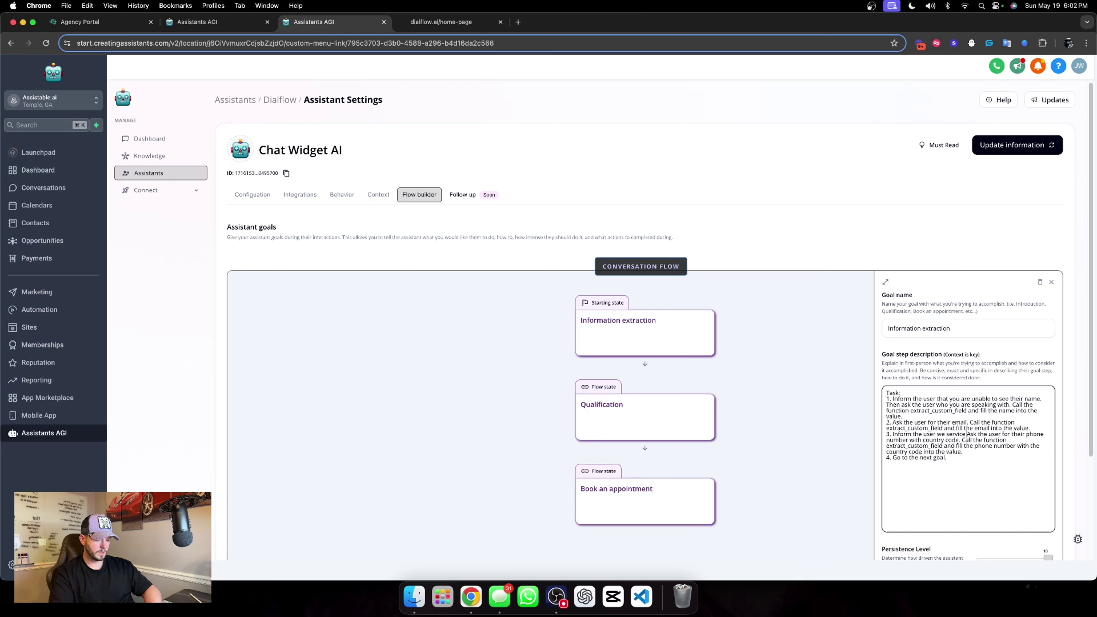
pyautogui.write('over 15+')
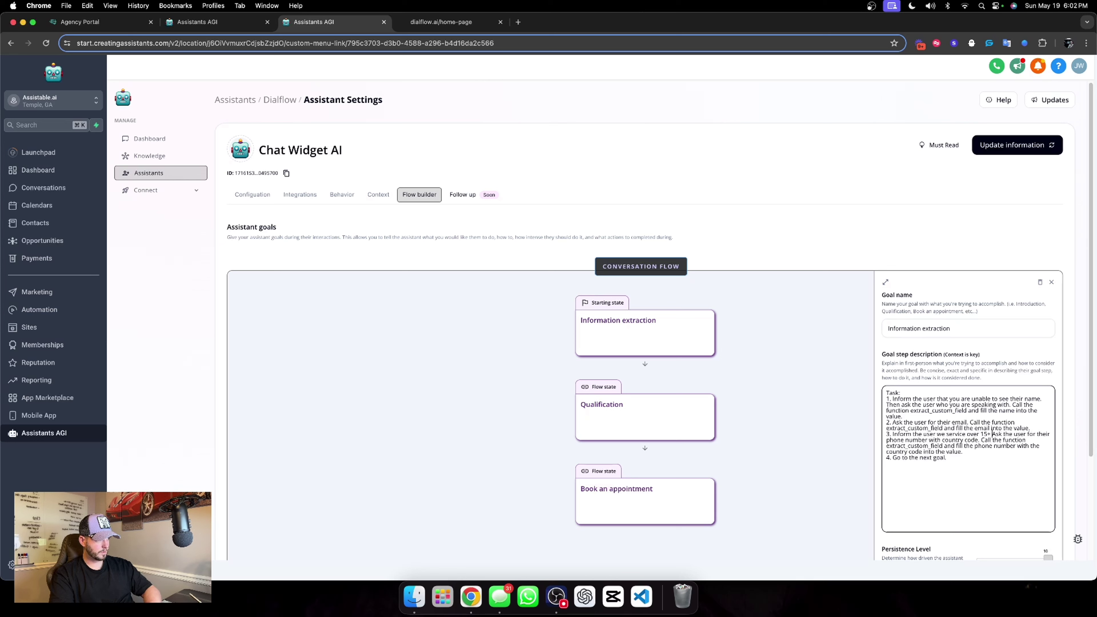
pyautogui.write(' country')
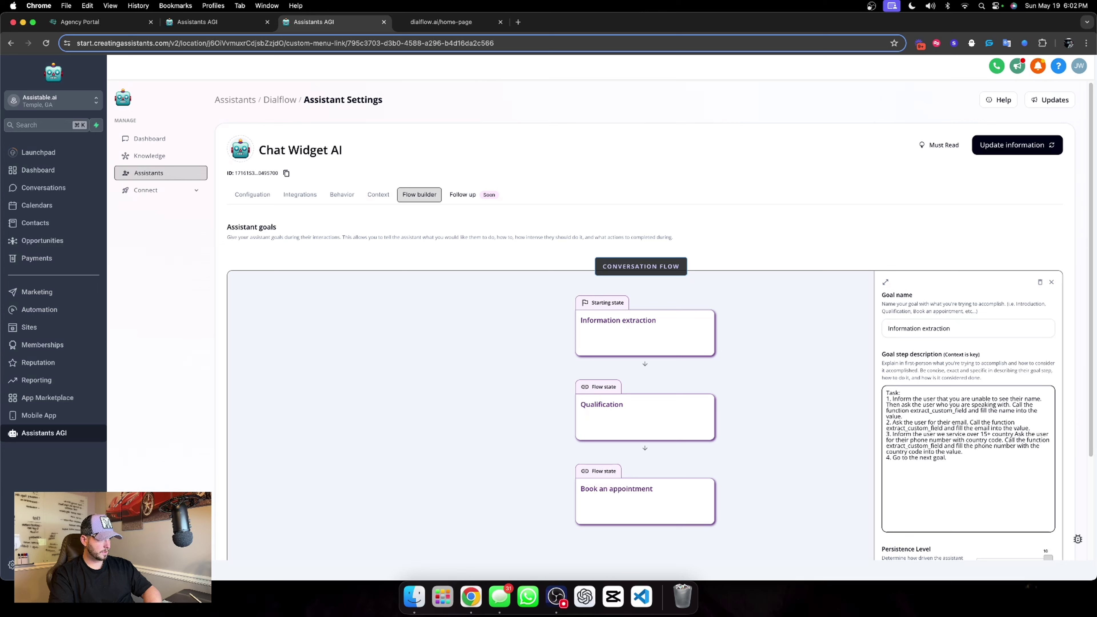
pyautogui.write(' then a')
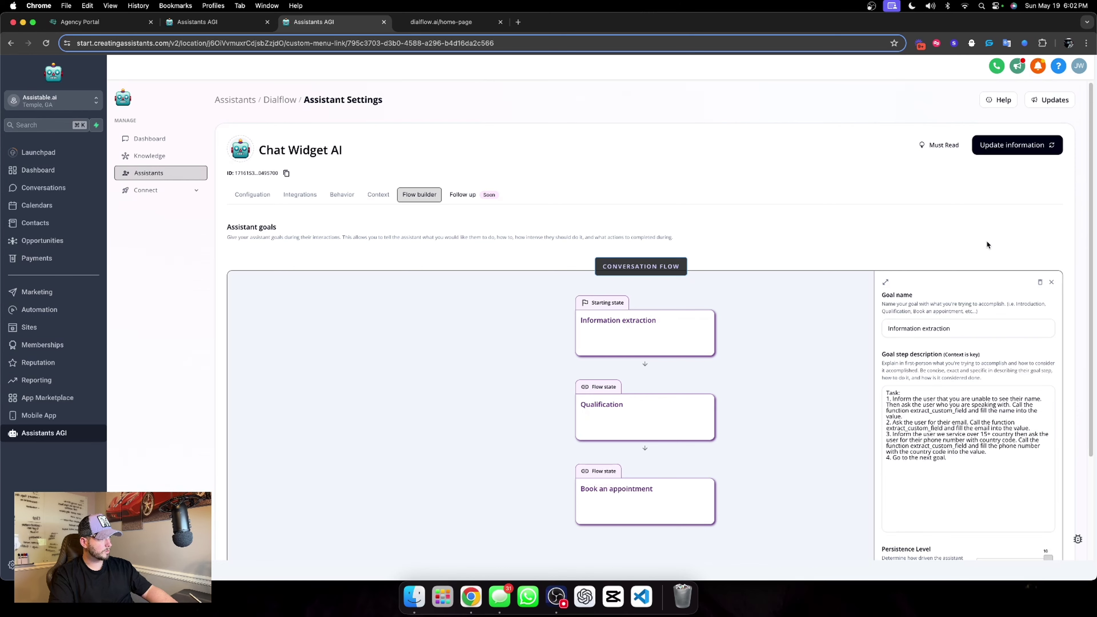
pyautogui.click(1001, 146)
# Reply 'give a call' in the Dialflow site's chat widget.
pyautogui.click(441, 21)
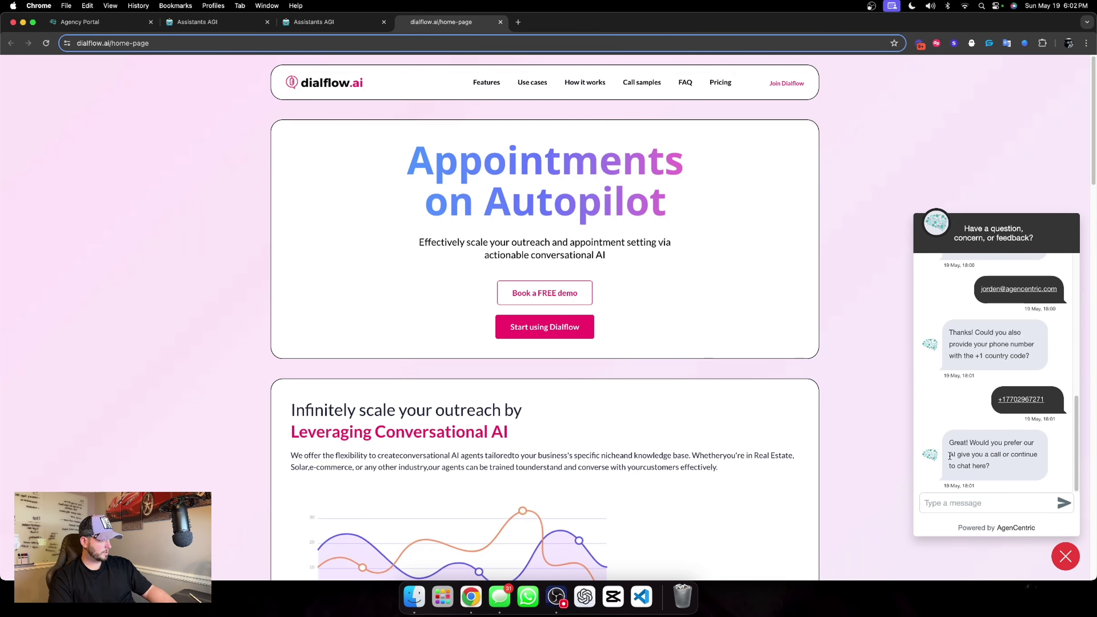
pyautogui.click(988, 502)
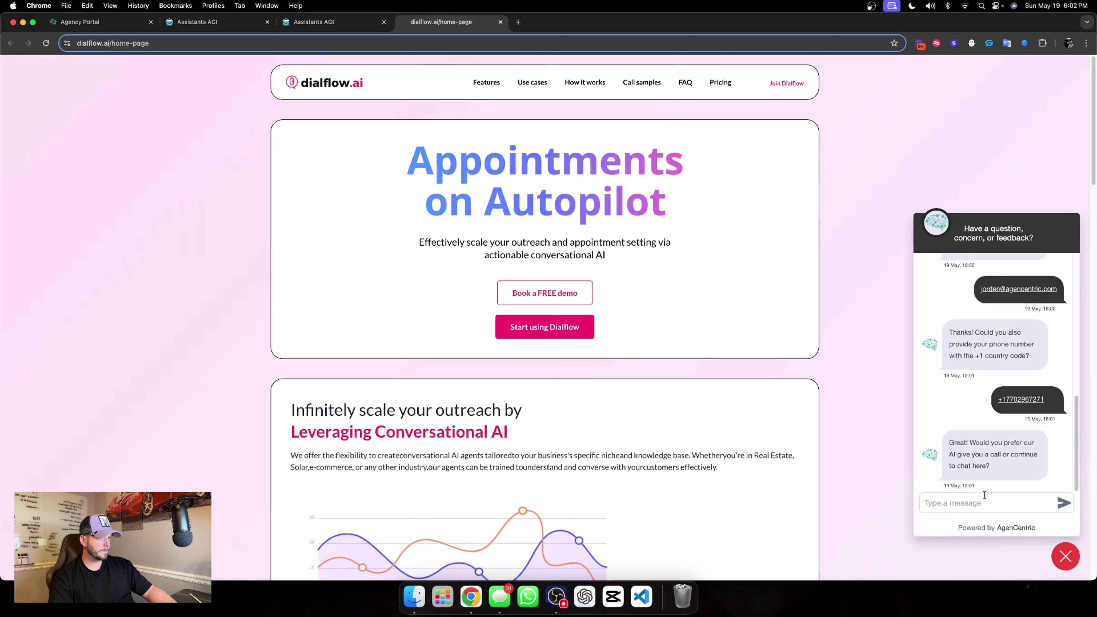
pyautogui.write('ca')
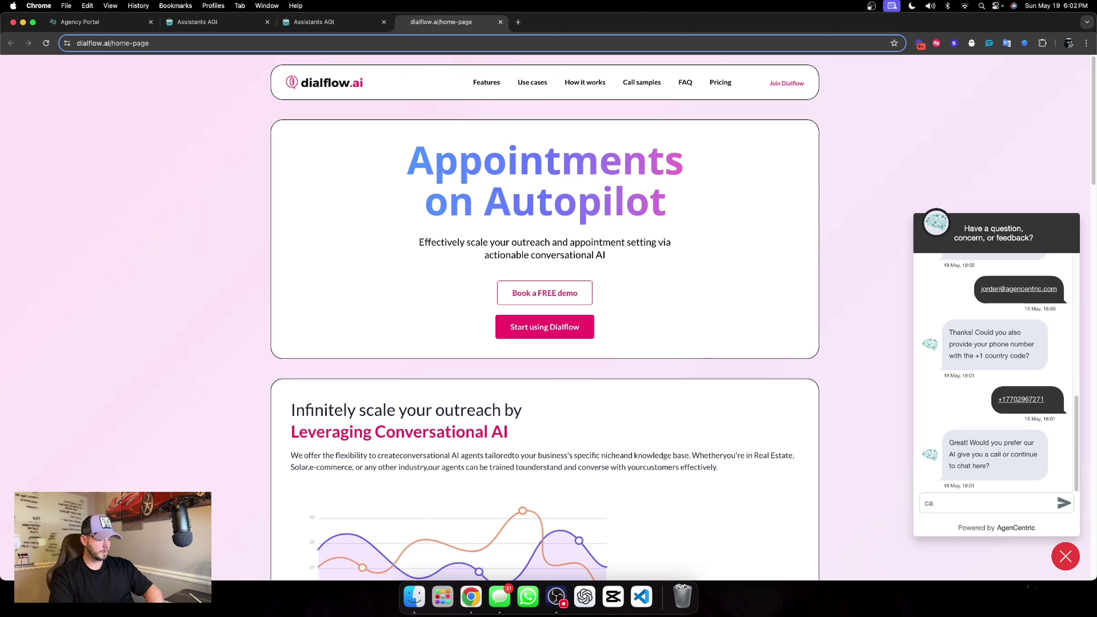
pyautogui.press('BackSpace')
pyautogui.press('BackSpace')
pyautogui.write('give a call')
pyautogui.press('Return')
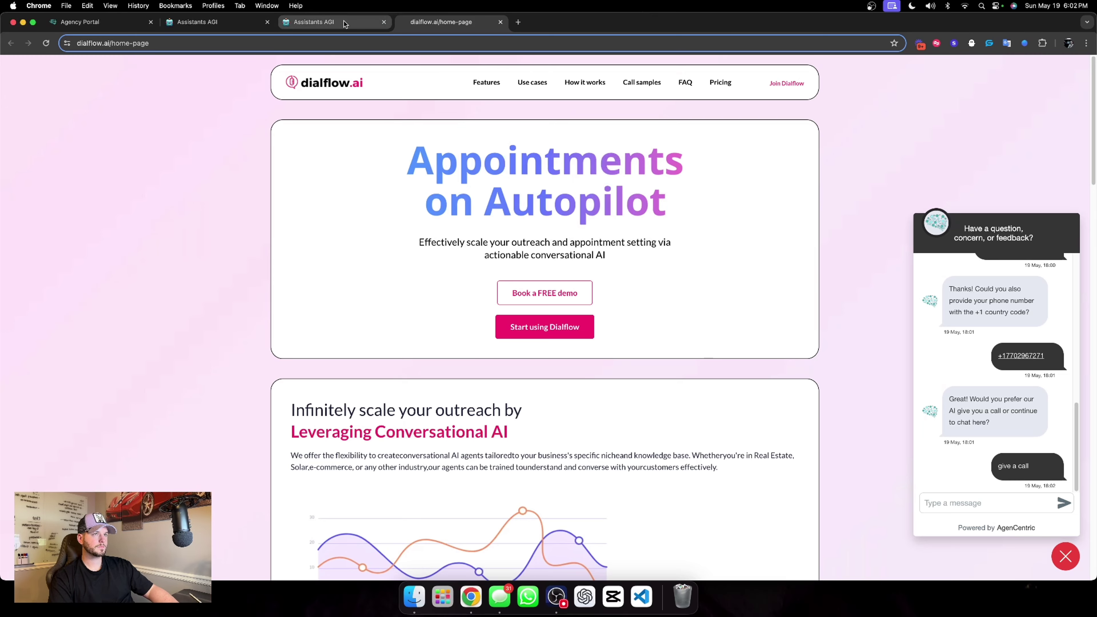
# Check the assistant's conversation dashboard for the reply and its running task details.
pyautogui.click(315, 22)
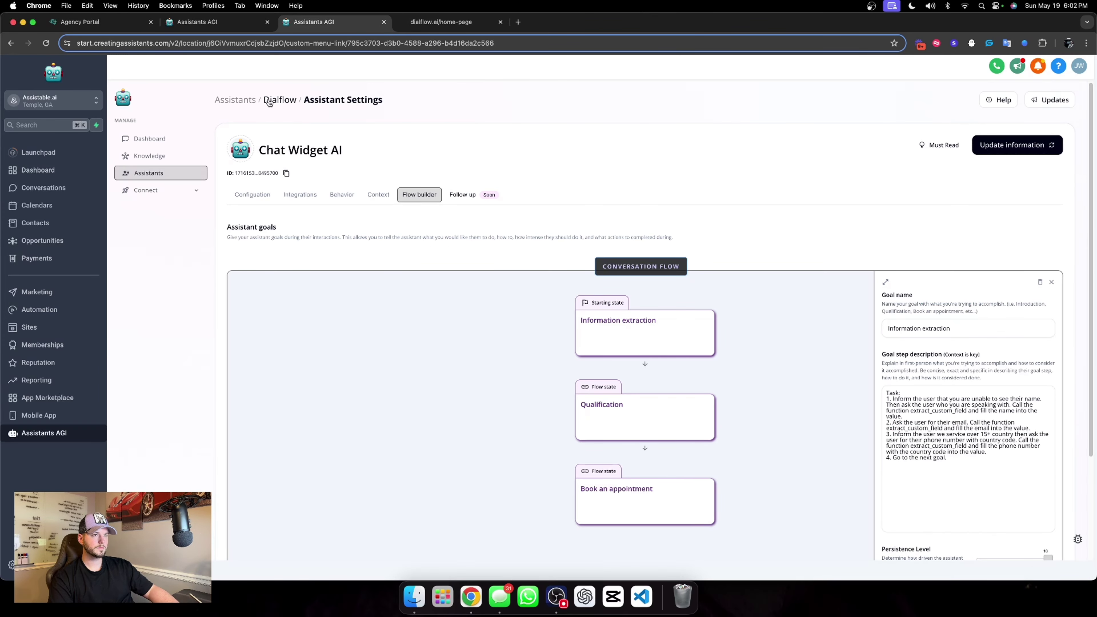
pyautogui.click(215, 22)
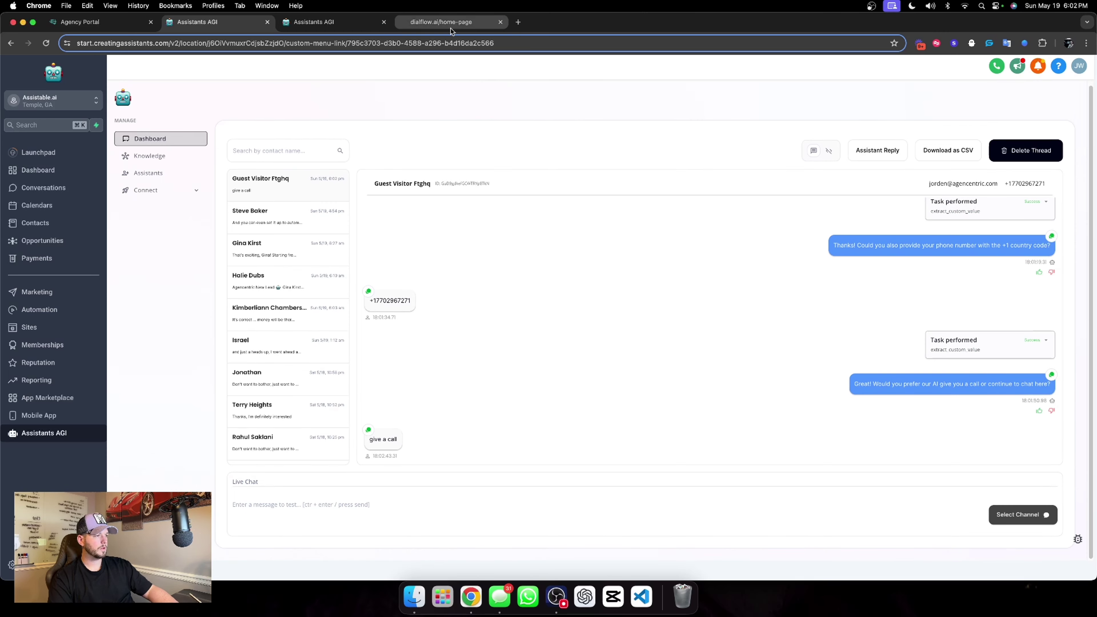
pyautogui.click(438, 24)
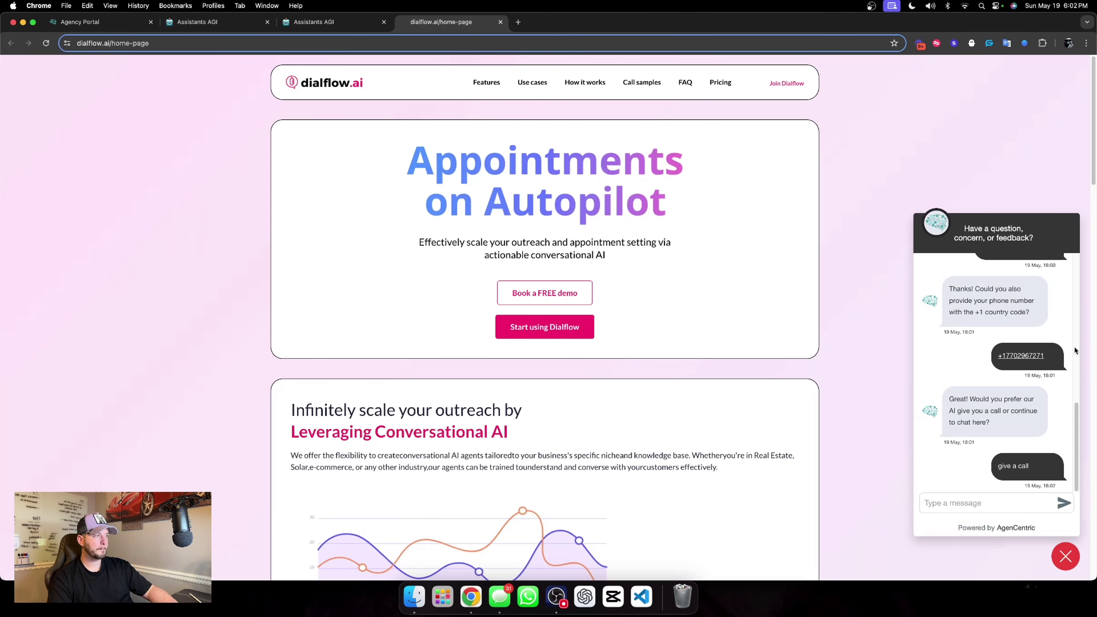
pyautogui.click(302, 24)
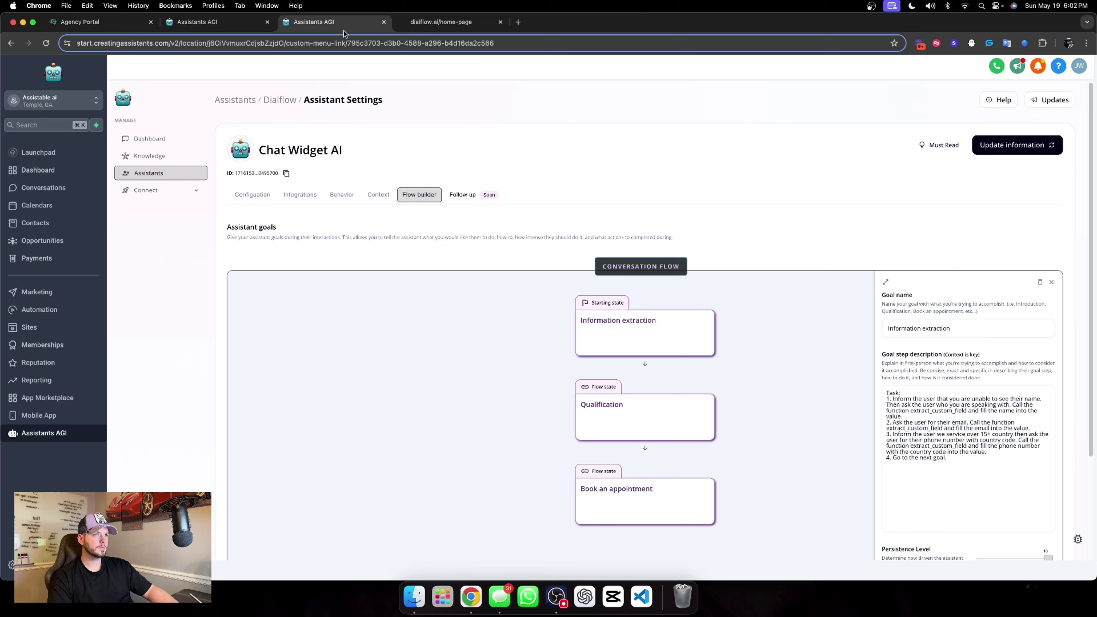
pyautogui.click(254, 24)
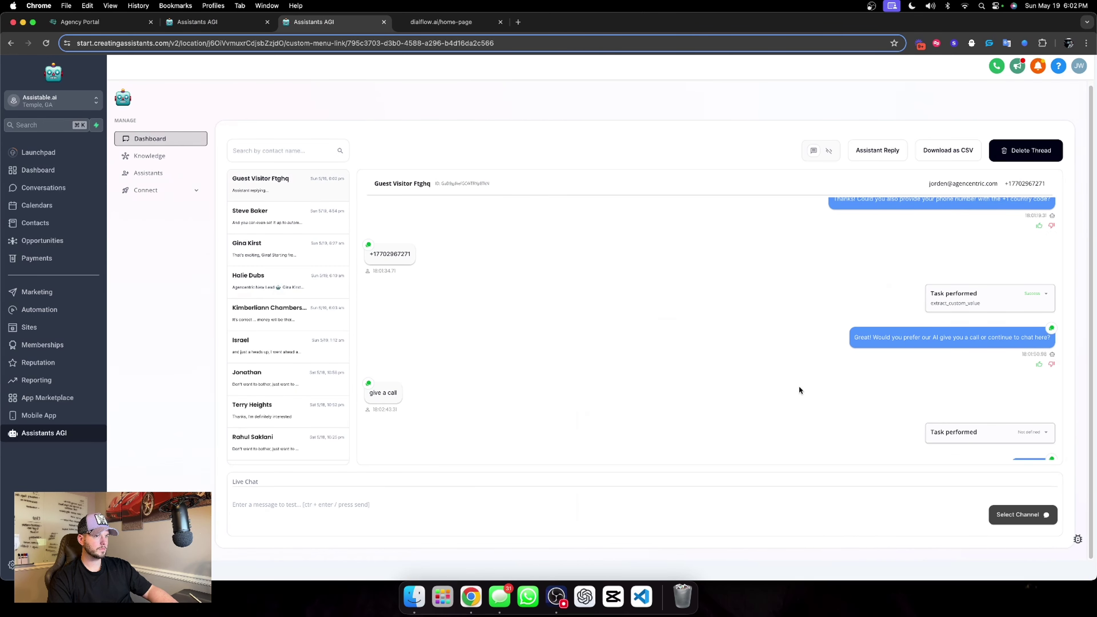
pyautogui.click(1046, 430)
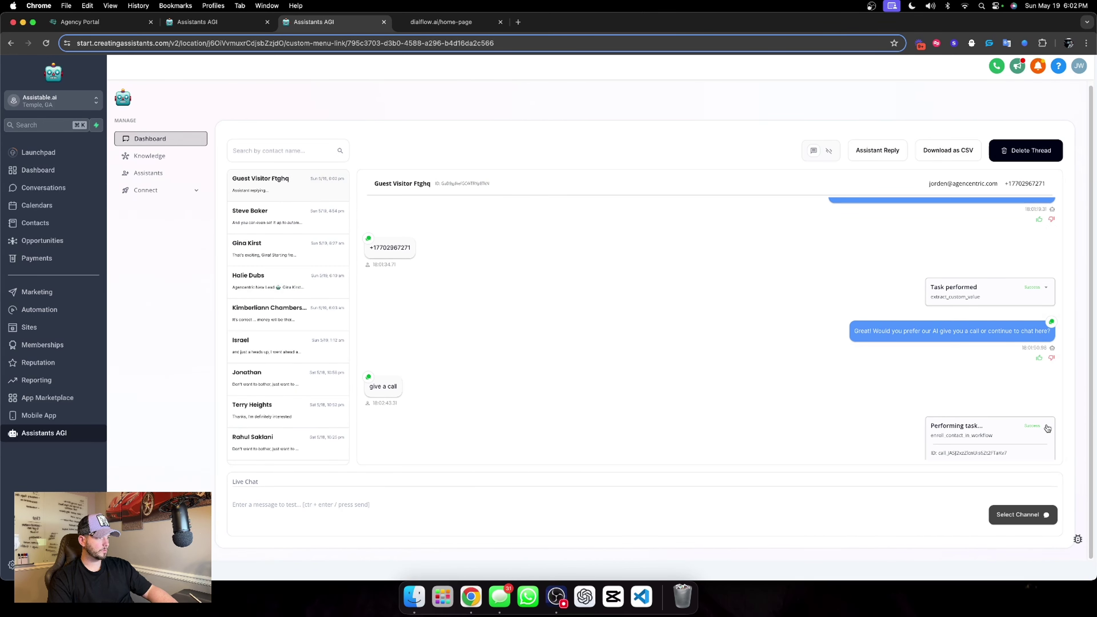
pyautogui.click(1047, 428)
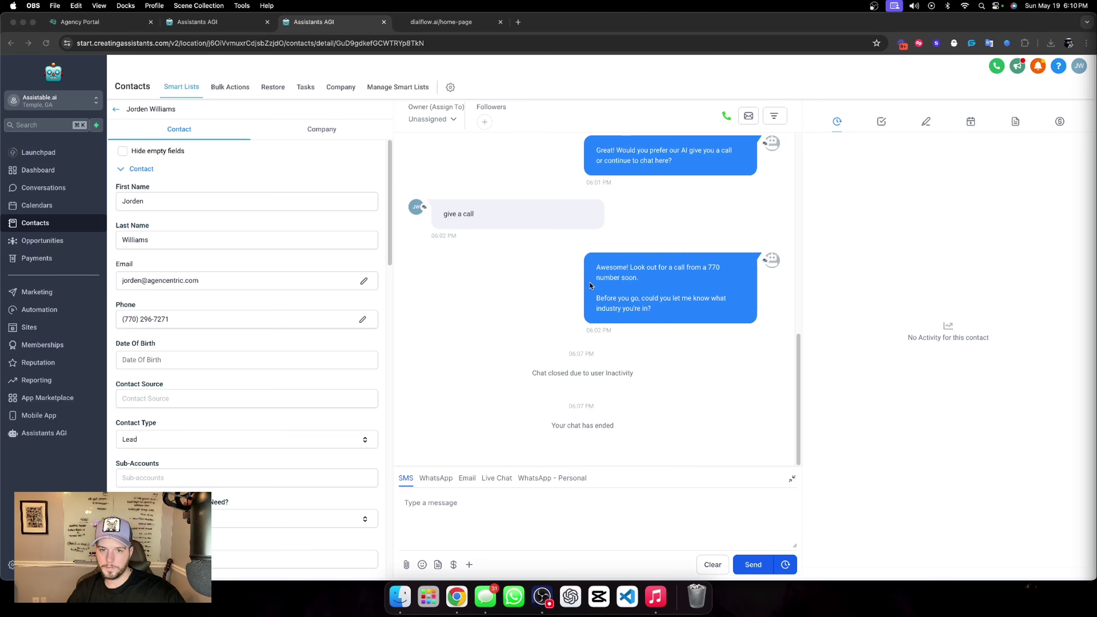
# Add the contact to the '01. Outbound call' workflow from the Automation section.
pyautogui.scroll(-15, 254, 319)
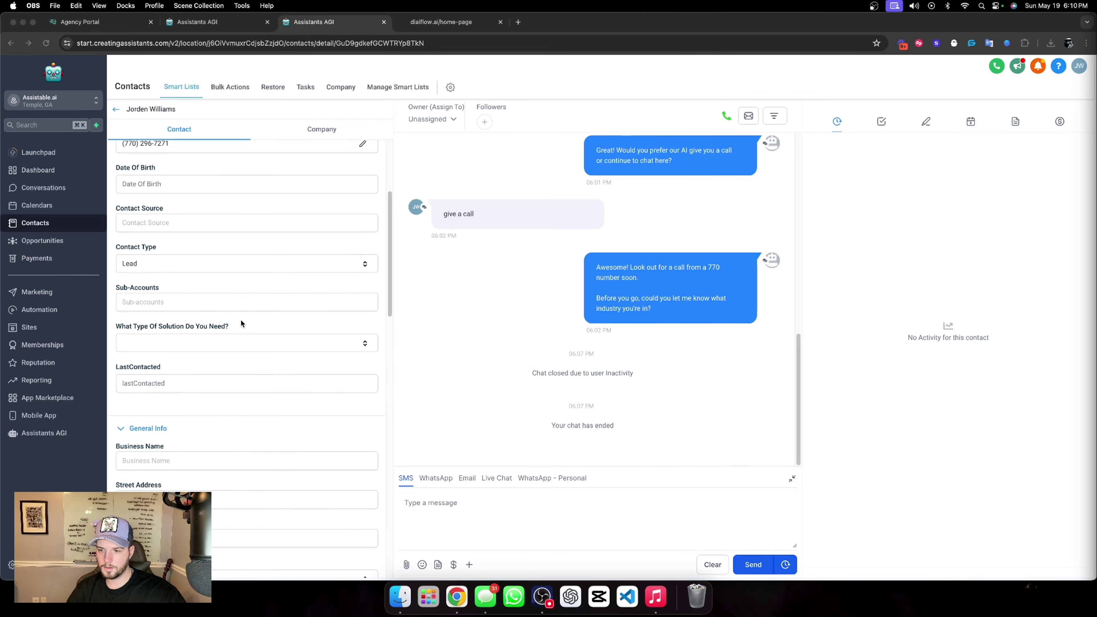
pyautogui.scroll(-5, 155, 369)
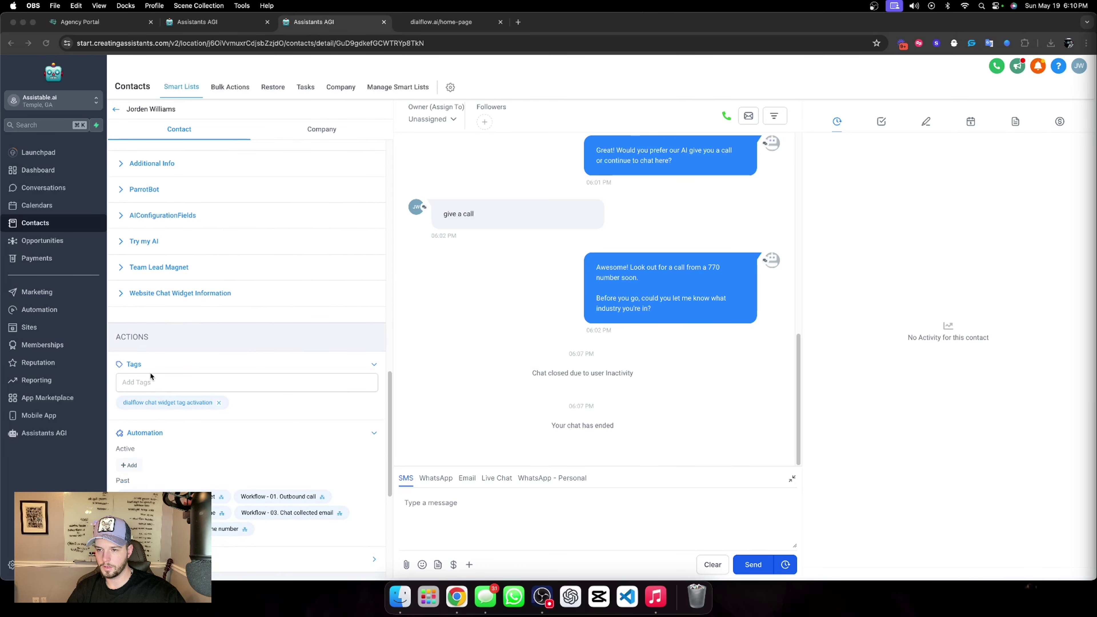
pyautogui.click(128, 468)
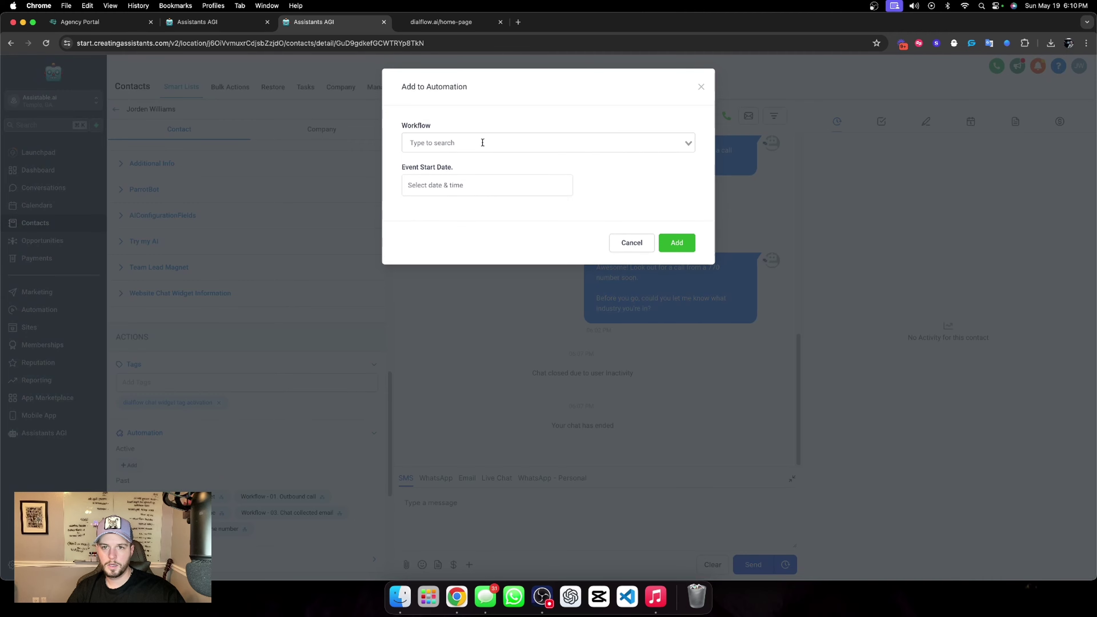
pyautogui.click(483, 143)
pyautogui.click(458, 22)
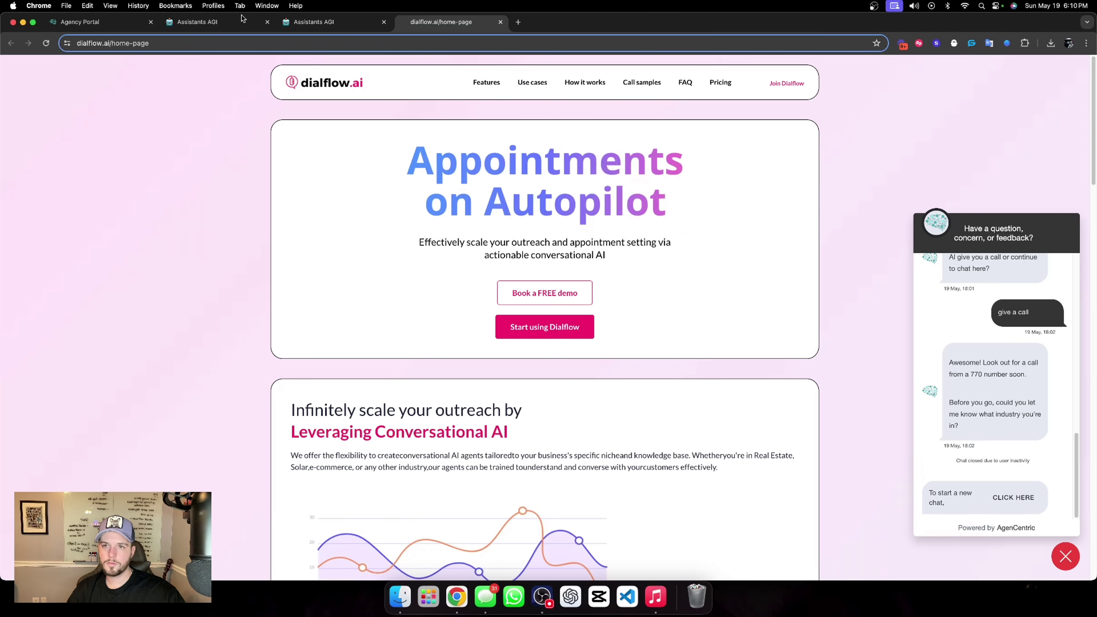
pyautogui.click(328, 22)
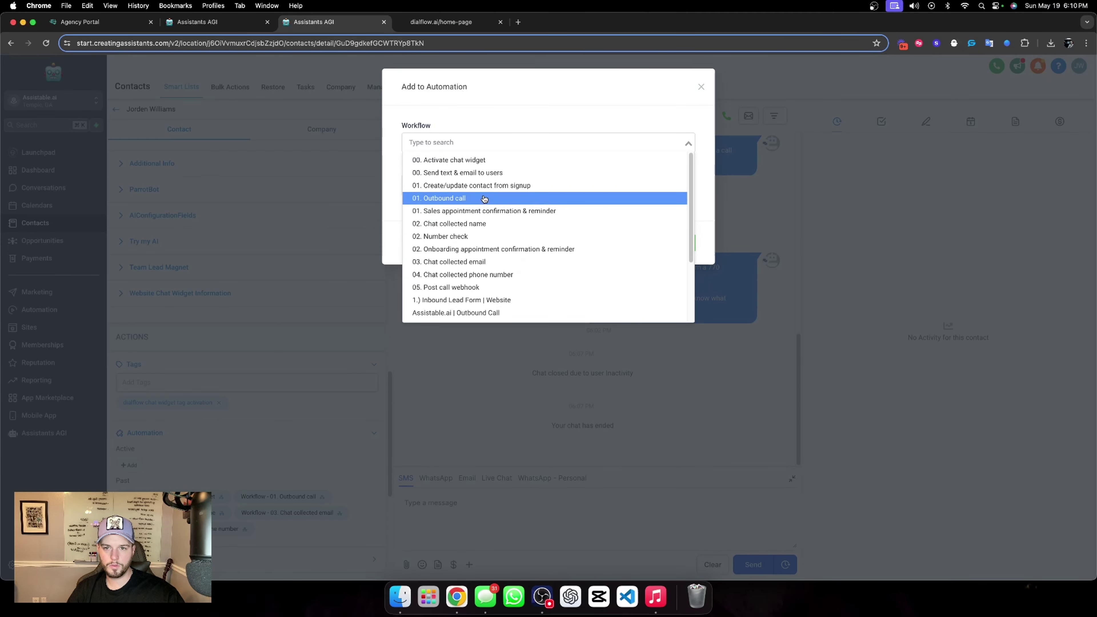
pyautogui.click(536, 197)
pyautogui.click(667, 243)
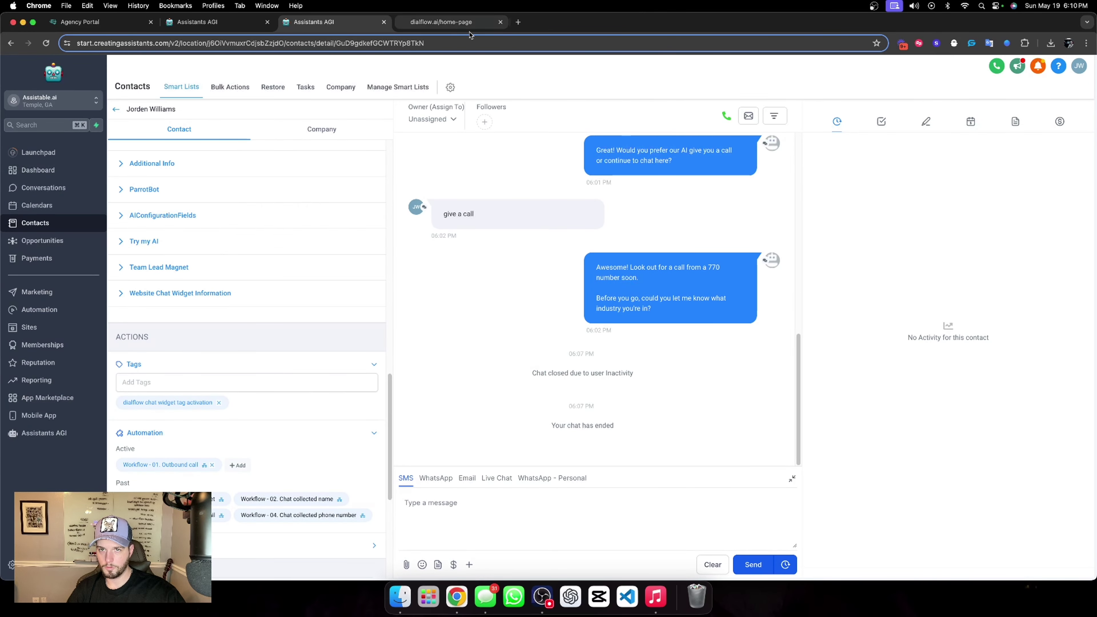
# Look over the Dialflow site's chat while the outbound call workflow runs.
pyautogui.click(453, 21)
pyautogui.scroll(4, 1022, 303)
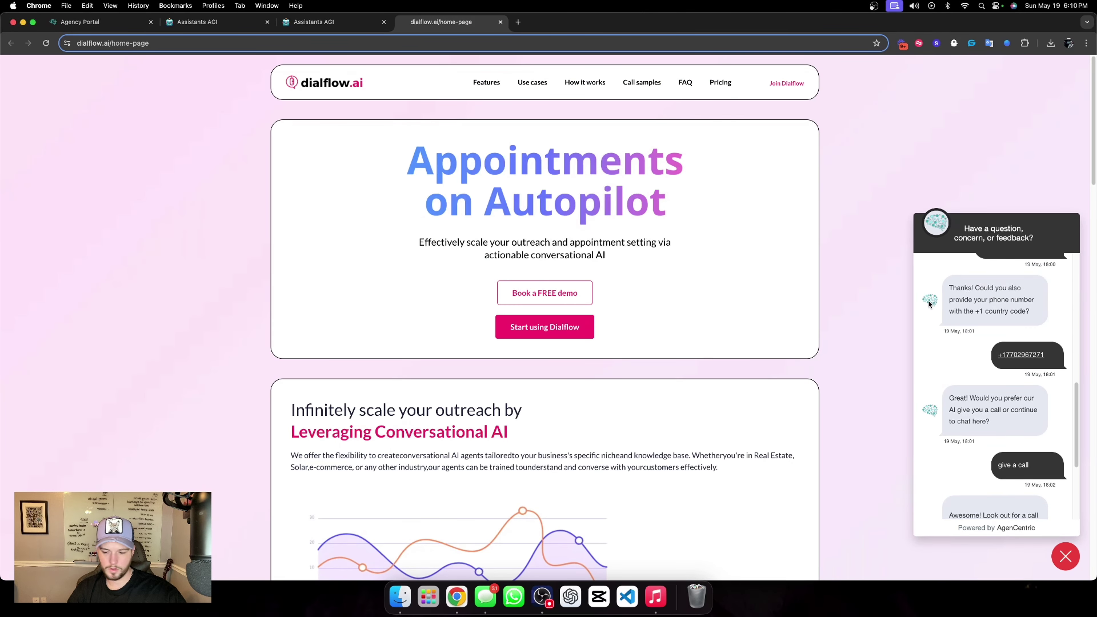
pyautogui.scroll(-1, 549, 115)
# Scroll the contact's conversation to the May 27, 2024 1:15 PM appointment and Booked Call opportunity.
pyautogui.click(334, 31)
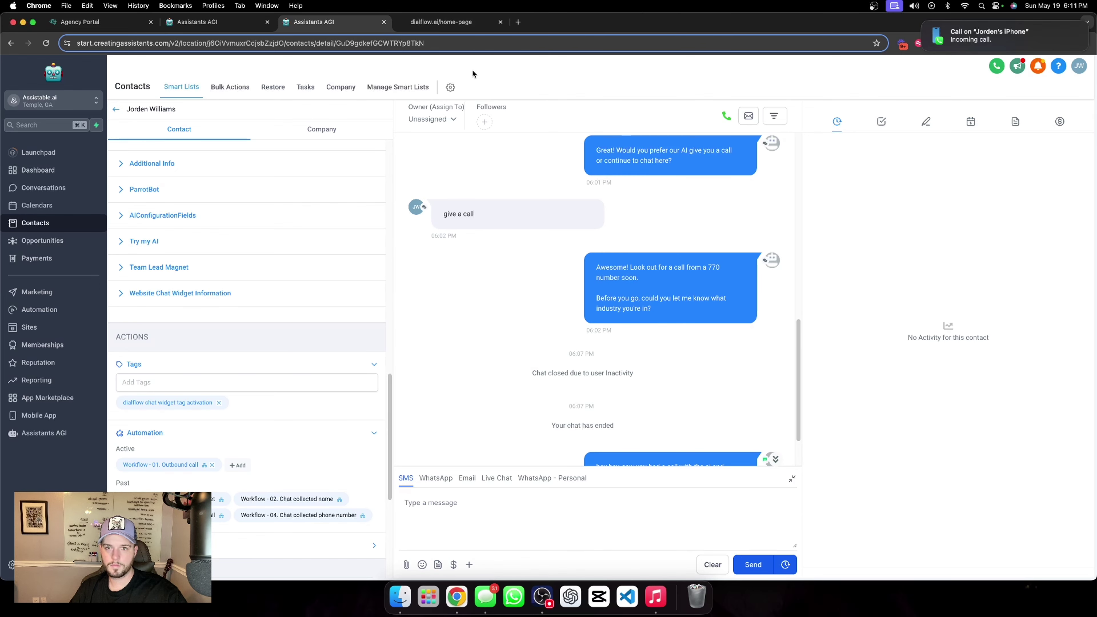
pyautogui.click(448, 21)
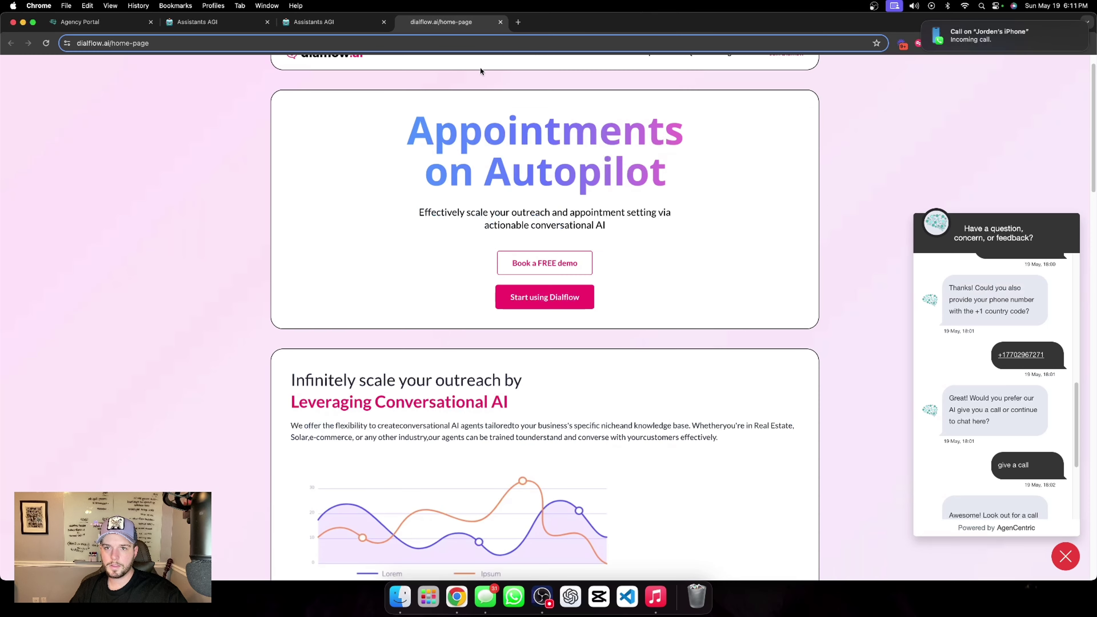
pyautogui.scroll(2, 552, 215)
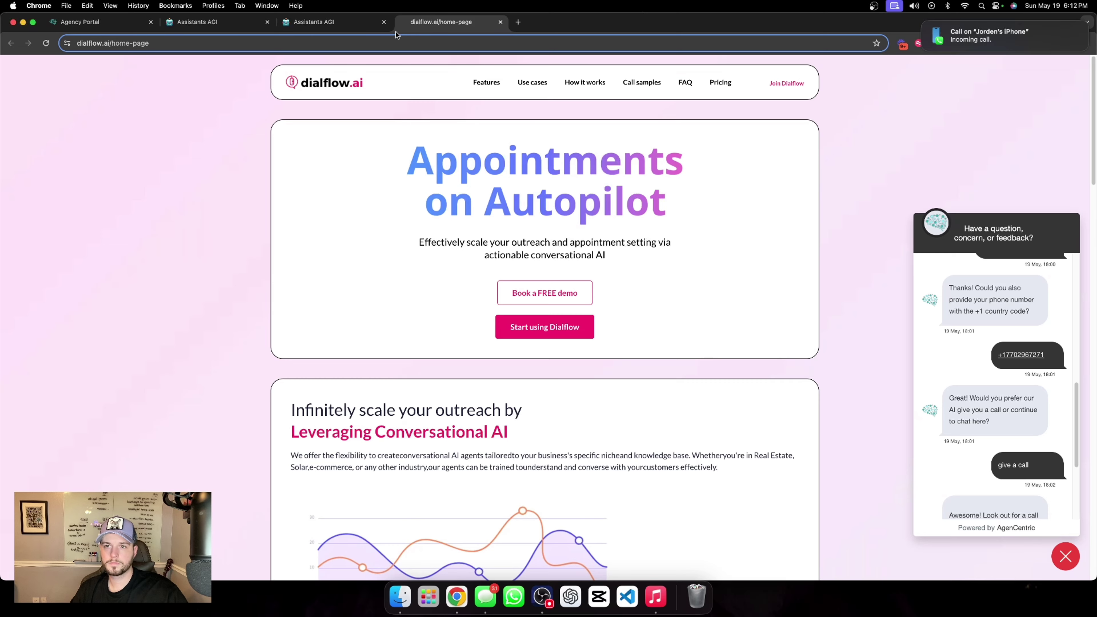
pyautogui.click(367, 24)
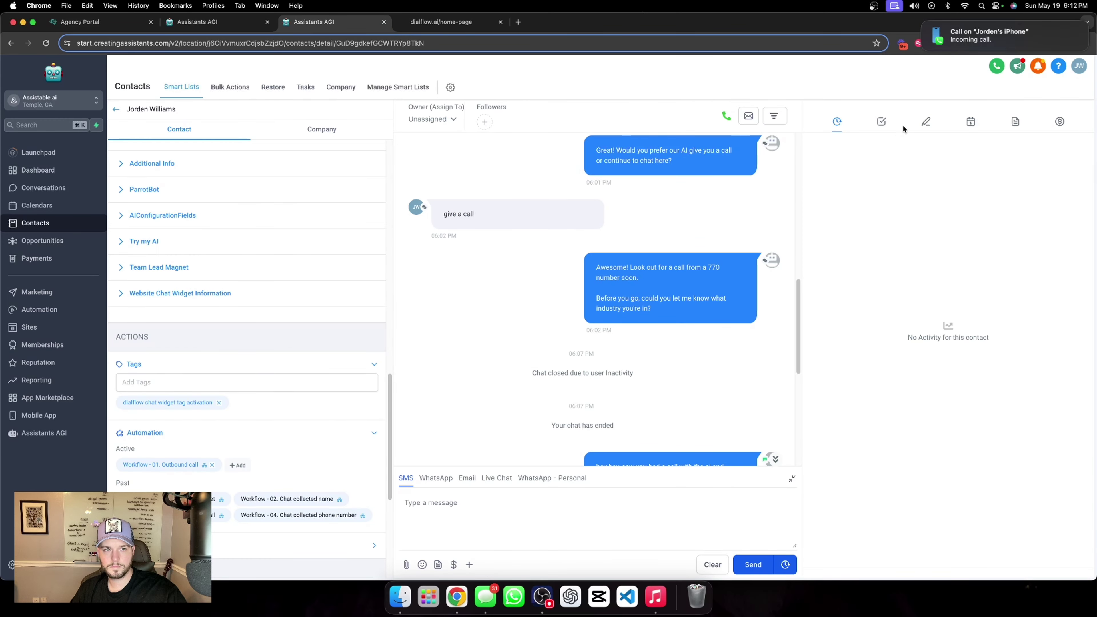
pyautogui.scroll(-7, 690, 187)
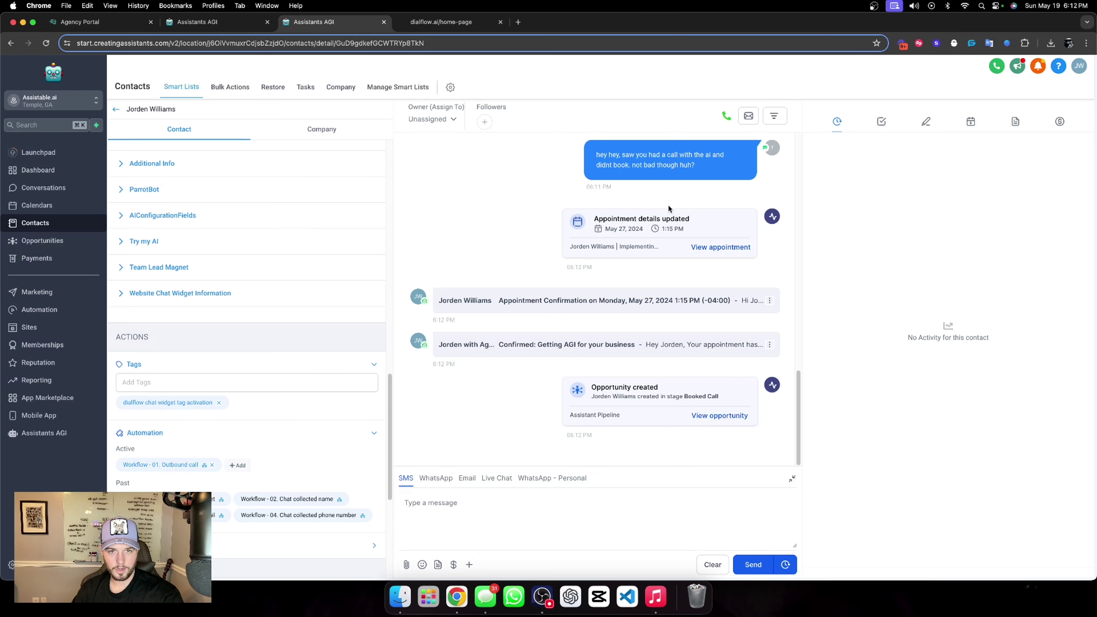
pyautogui.click(481, 19)
pyautogui.scroll(5, 1000, 324)
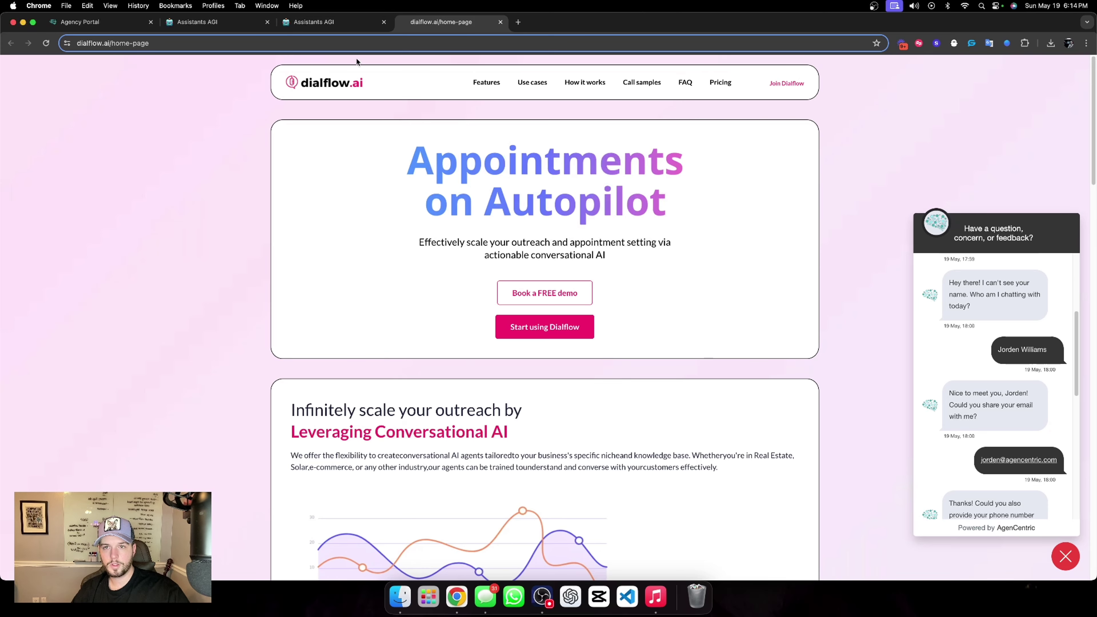
pyautogui.click(328, 22)
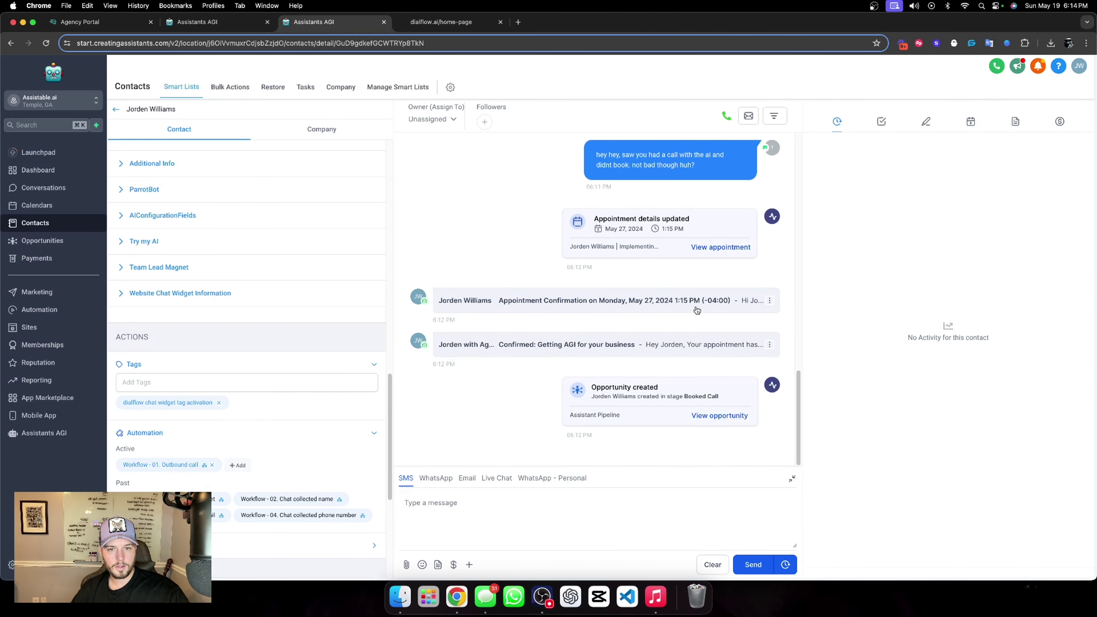
pyautogui.scroll(15, 623, 246)
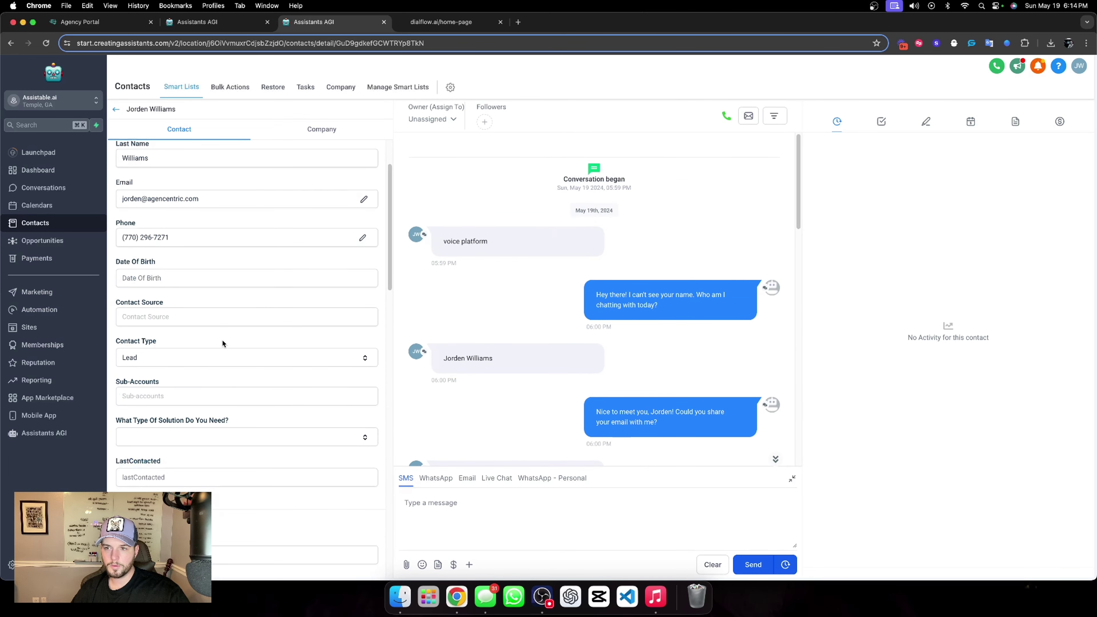
pyautogui.scroll(15, 222, 341)
pyautogui.doubleClick(125, 199)
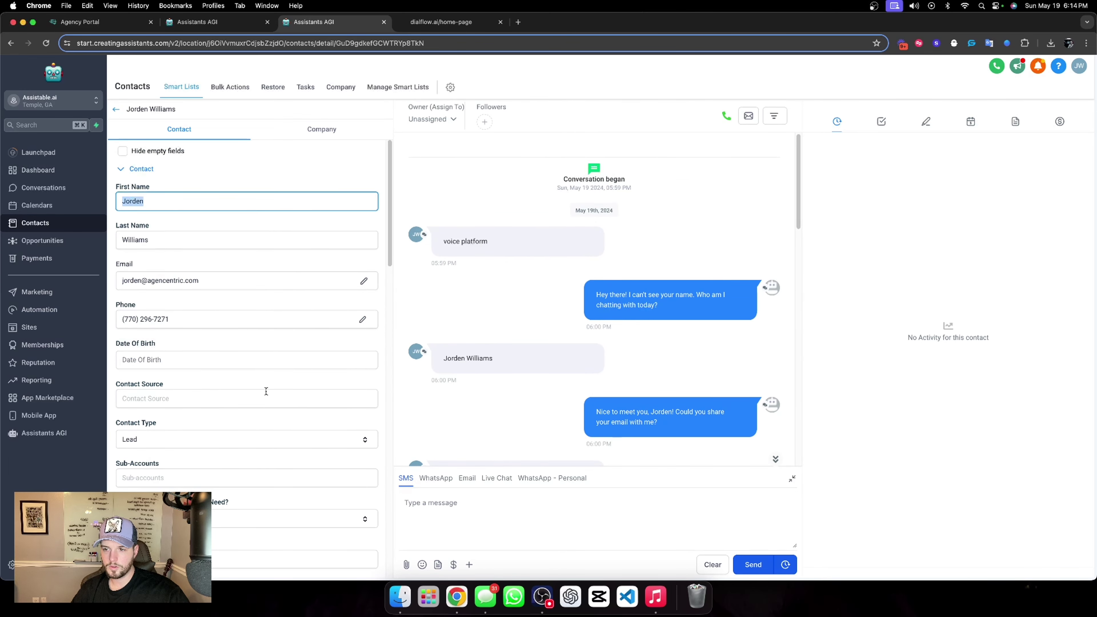
pyautogui.click(506, 349)
pyautogui.scroll(-5, 569, 312)
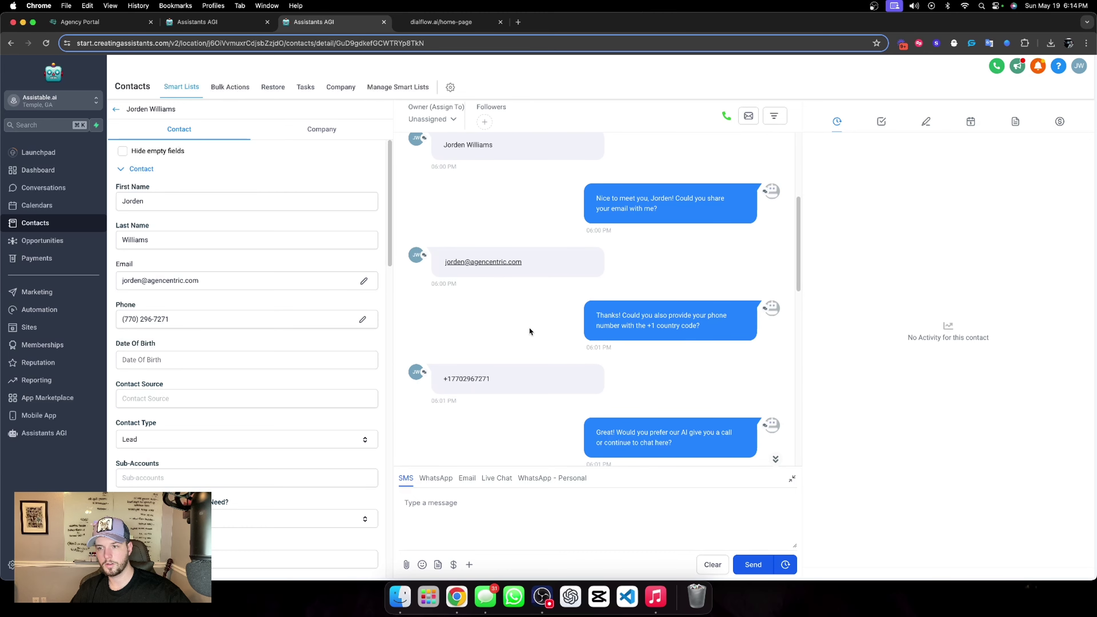
pyautogui.scroll(-3, 529, 328)
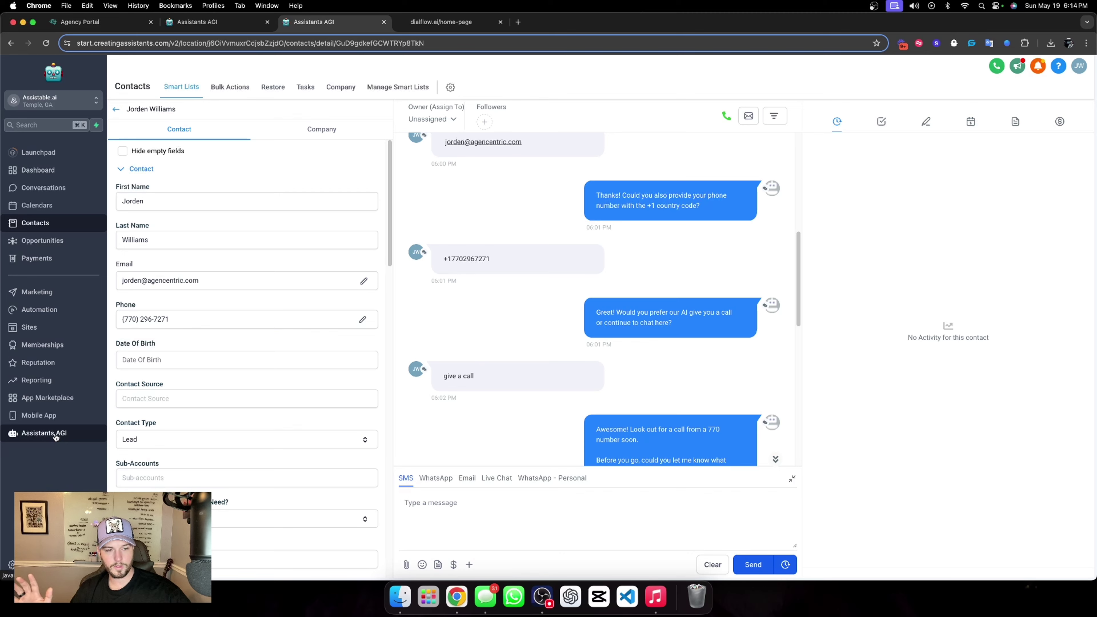